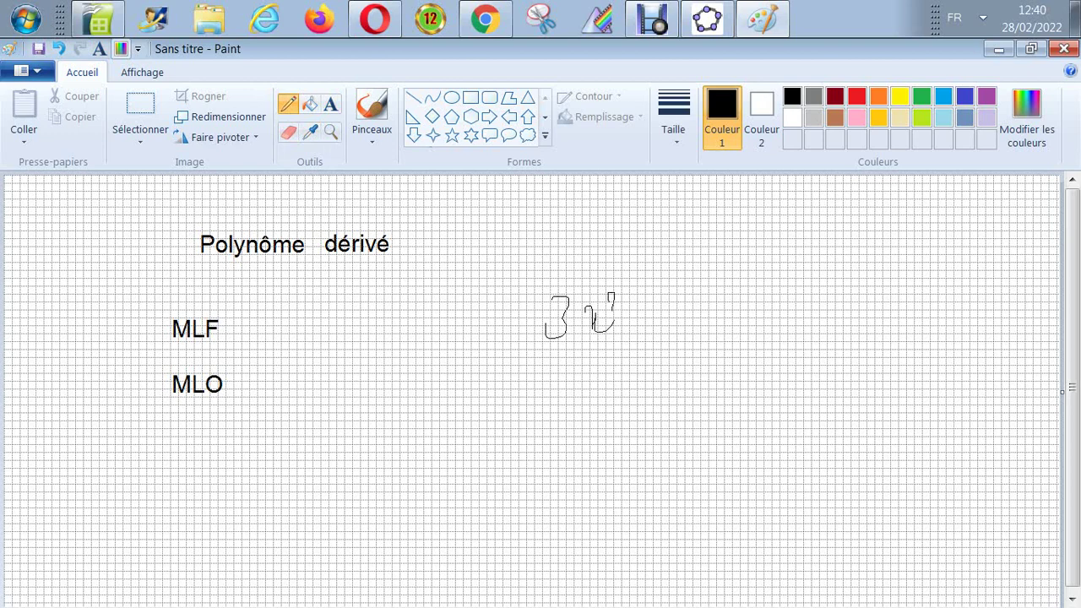
Step: Complete the handwritten polynomial after 3x² by drawing "+ 6x + 4" with the Pencil
left_click_drag(639, 316, 642, 329)
mouse_move(711, 296)
left_mouse_down()
mouse_move(691, 321)
mouse_move(804, 314)
left_mouse_up()
left_click_drag(807, 294, 810, 331)
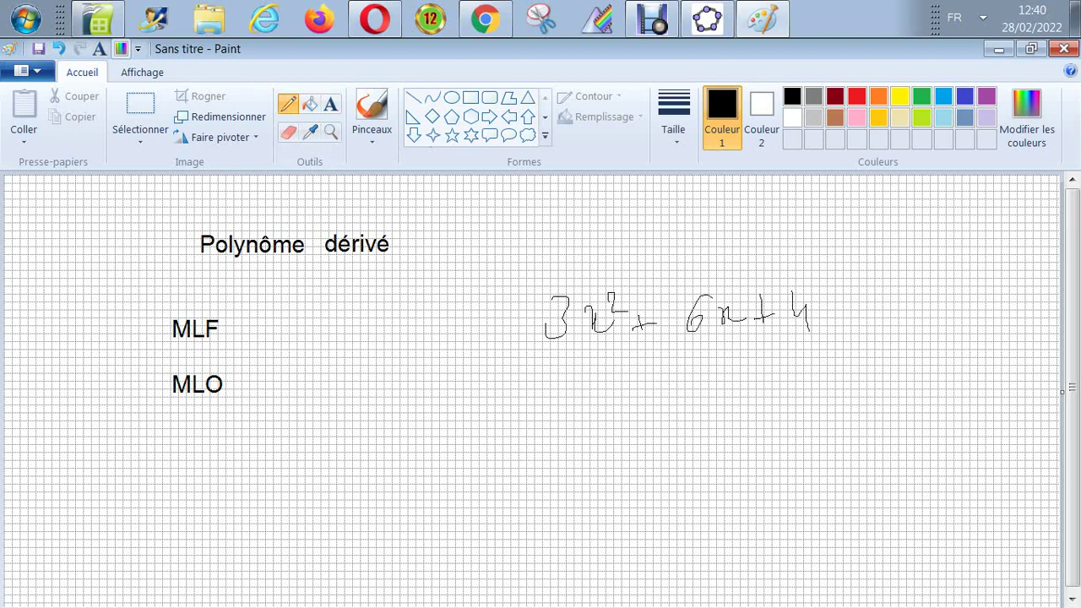
Step: Handwrite the coefficient list (3, 6, 4) beside the MLF label
left_click_drag(265, 298, 265, 359)
mouse_move(280, 310)
left_mouse_down()
mouse_move(280, 334)
mouse_move(301, 361)
left_mouse_up()
mouse_move(331, 313)
left_mouse_down()
mouse_move(327, 341)
mouse_move(322, 331)
left_mouse_up()
left_click_drag(344, 338, 343, 355)
left_click_drag(391, 301, 399, 361)
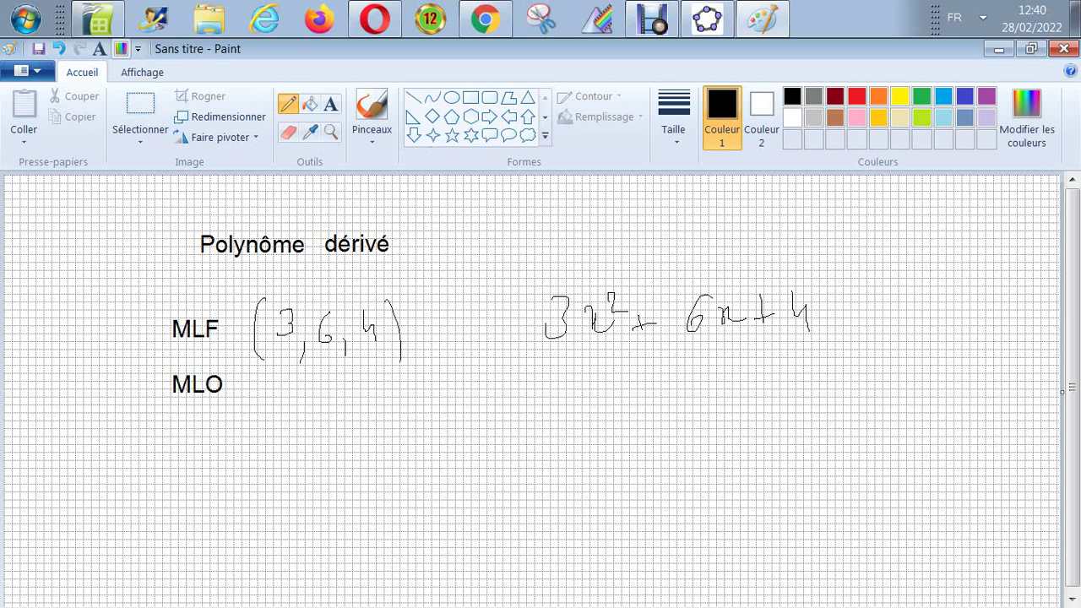
Step: Choose a thicker Pencil stroke and handwrite the reversed coefficients 4, 6, 3 beside the MLO label
left_click(674, 119)
left_click(717, 247)
mouse_move(277, 366)
left_mouse_down()
mouse_move(277, 387)
mouse_move(292, 389)
left_mouse_up()
mouse_move(288, 375)
left_mouse_down()
mouse_move(288, 397)
mouse_move(302, 405)
left_mouse_up()
mouse_move(331, 361)
left_mouse_down()
mouse_move(323, 384)
mouse_move(348, 413)
mouse_move(366, 401)
left_mouse_up()
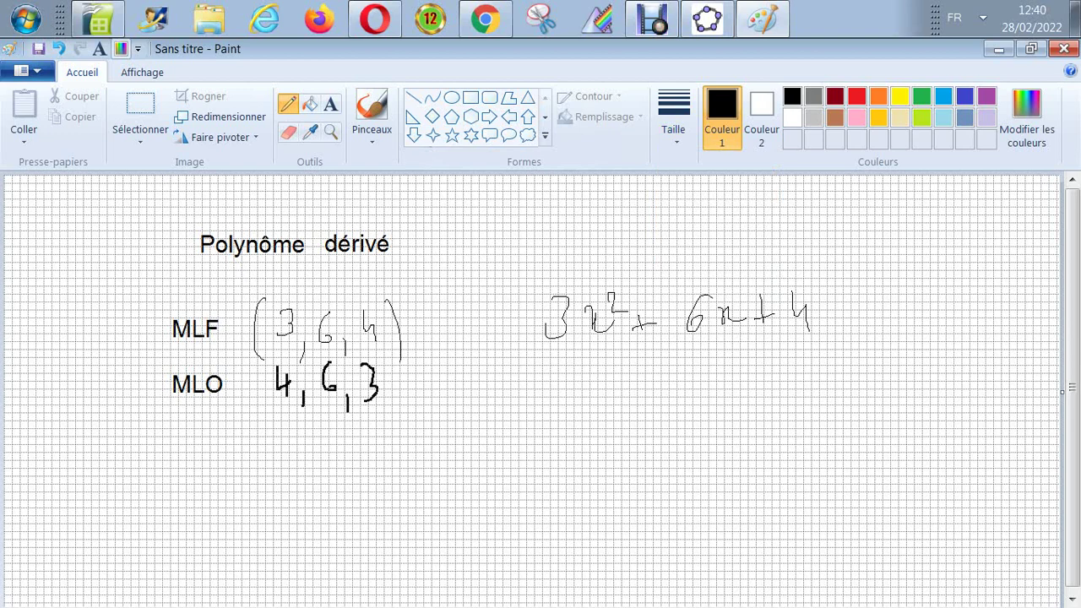
Step: Extend the MLO list with 0, 0, 0, … and enclose the whole list in parentheses
left_click_drag(267, 365, 267, 406)
left_click_drag(393, 397, 393, 421)
left_click_drag(418, 377, 443, 410)
left_click_drag(475, 374, 498, 404)
left_click_drag(523, 370, 609, 406)
left_click(554, 385)
left_click_drag(534, 399, 526, 417)
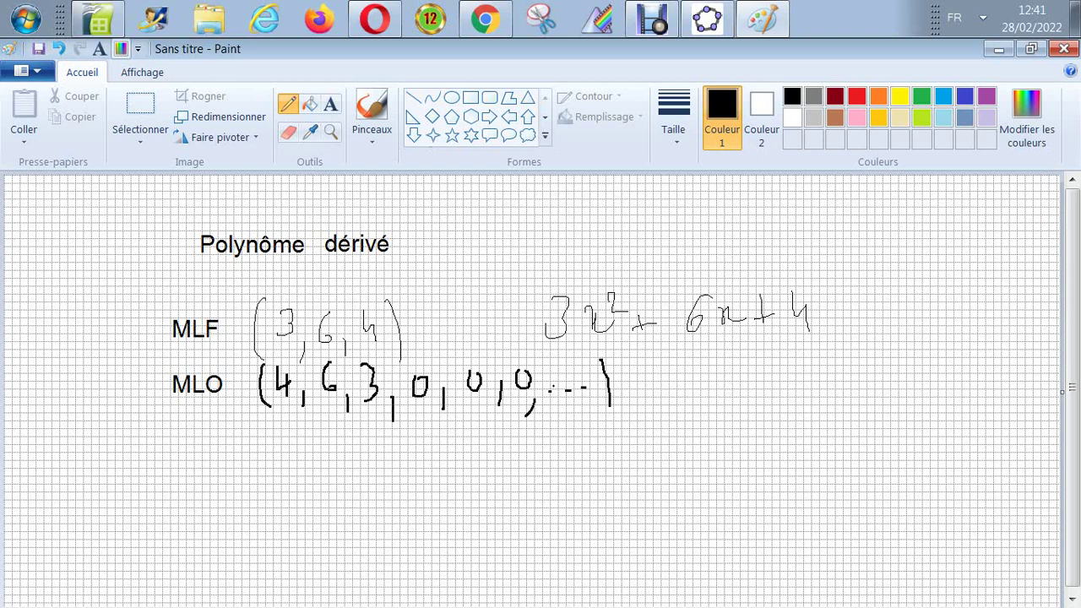
Step: Draw a double-lined arrow after the MLO list, pointing back at it
left_click_drag(651, 385, 732, 385)
left_click_drag(655, 394, 717, 393)
mouse_move(664, 369)
left_mouse_down()
mouse_move(660, 407)
mouse_move(651, 391)
left_mouse_up()
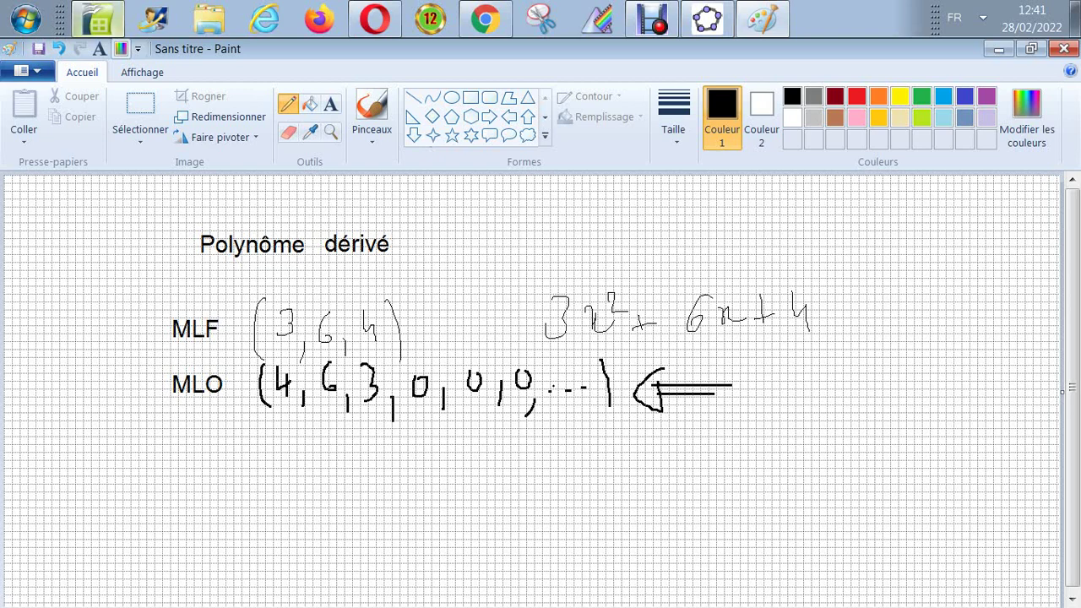
Step: Switch to the blank OpenOffice Calc spreadsheet and select cell B2
left_click(98, 18)
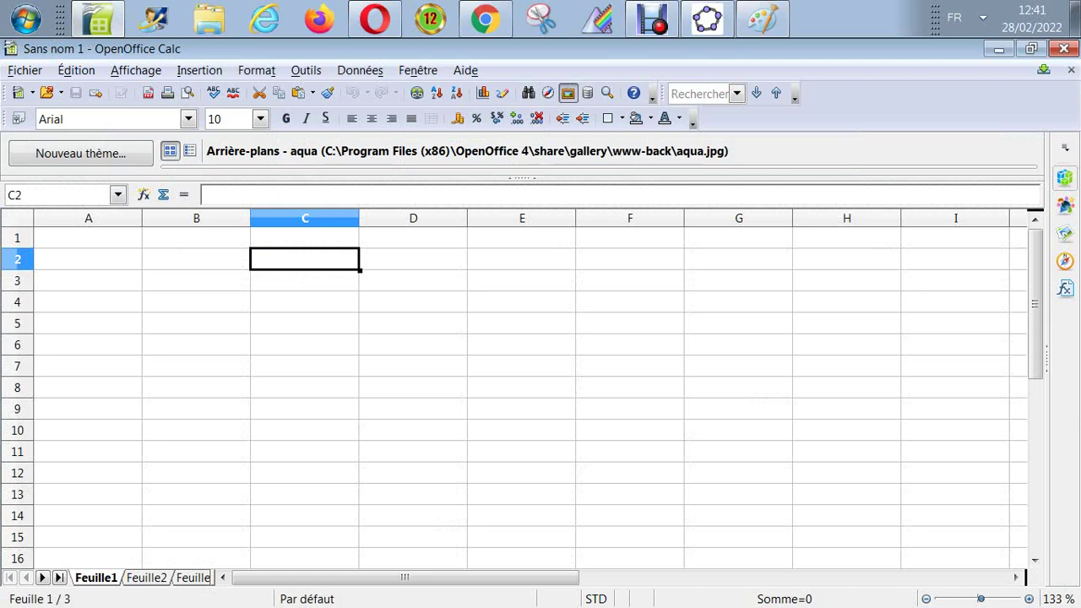
left_click(87, 259)
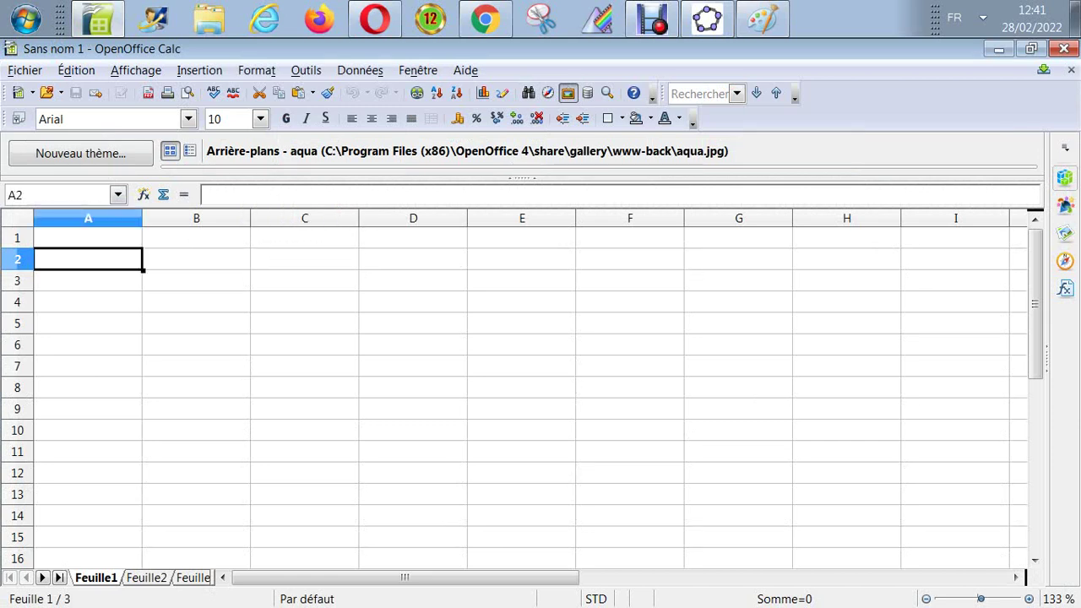
left_click(196, 259)
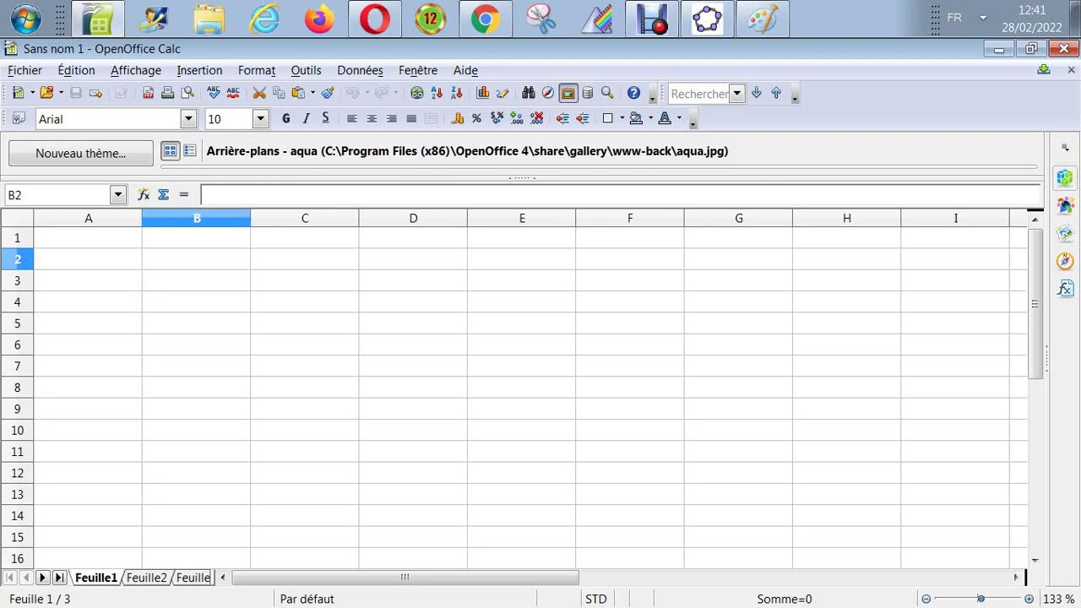
type("Degé")
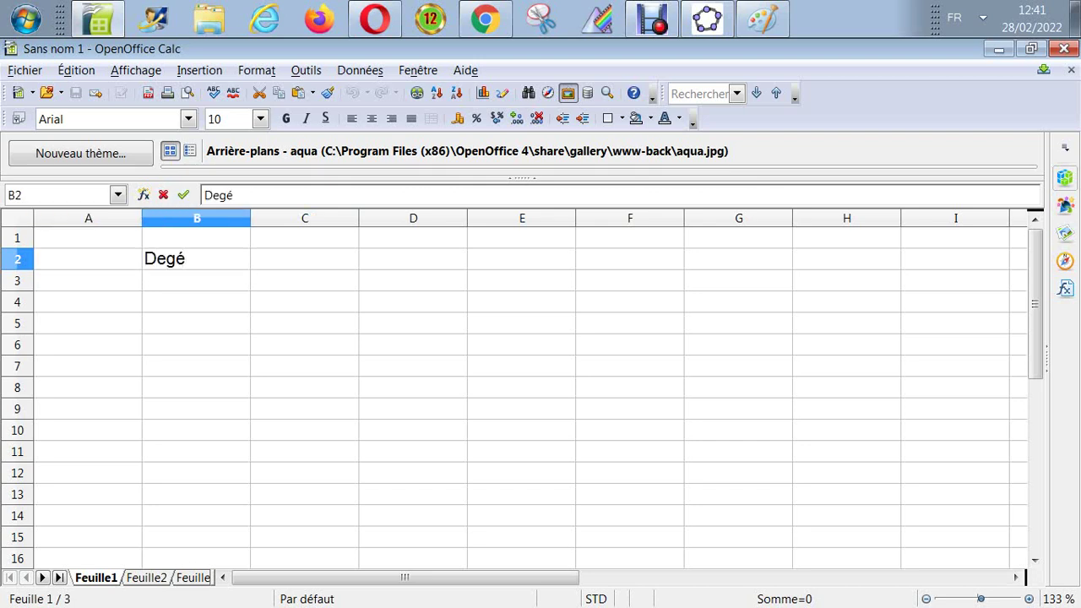
key("Insert")
key("Return")
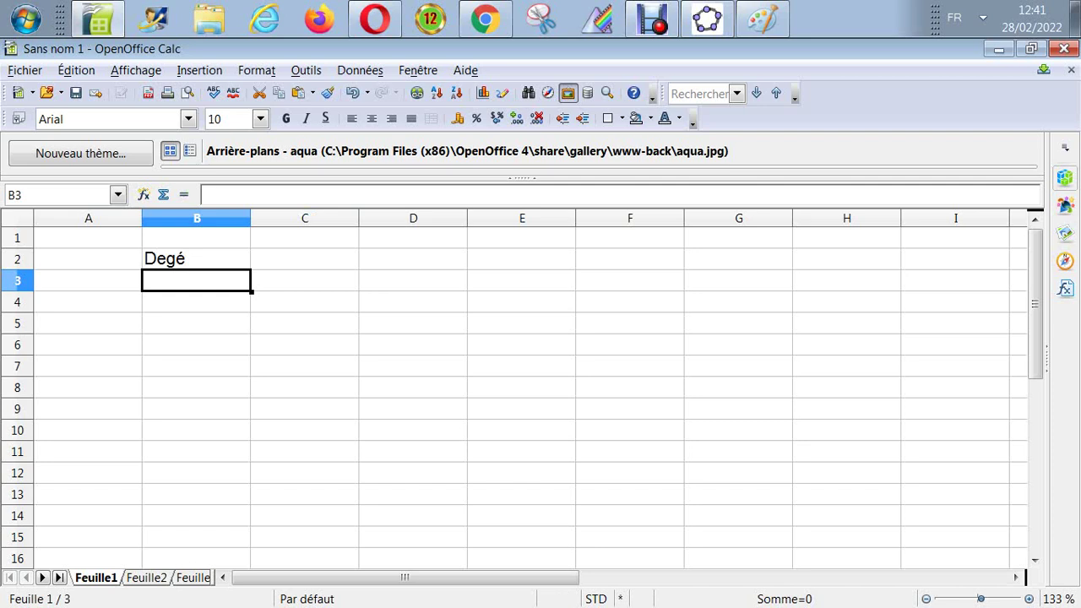
left_click(196, 258)
type("Dr")
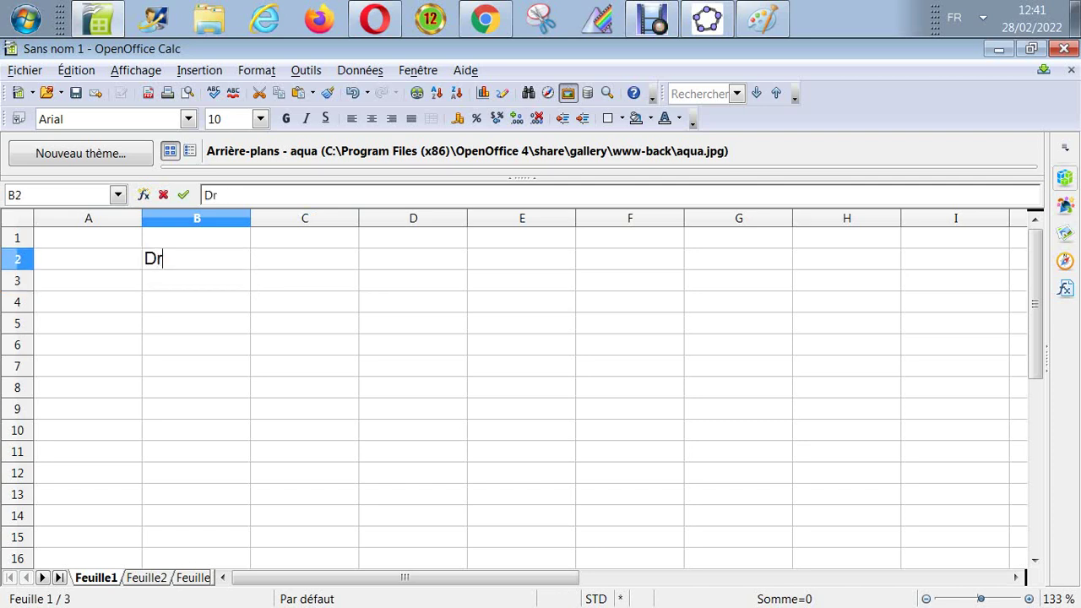
key("BackSpace")
type("é")
key("BackSpace")
type("degré")
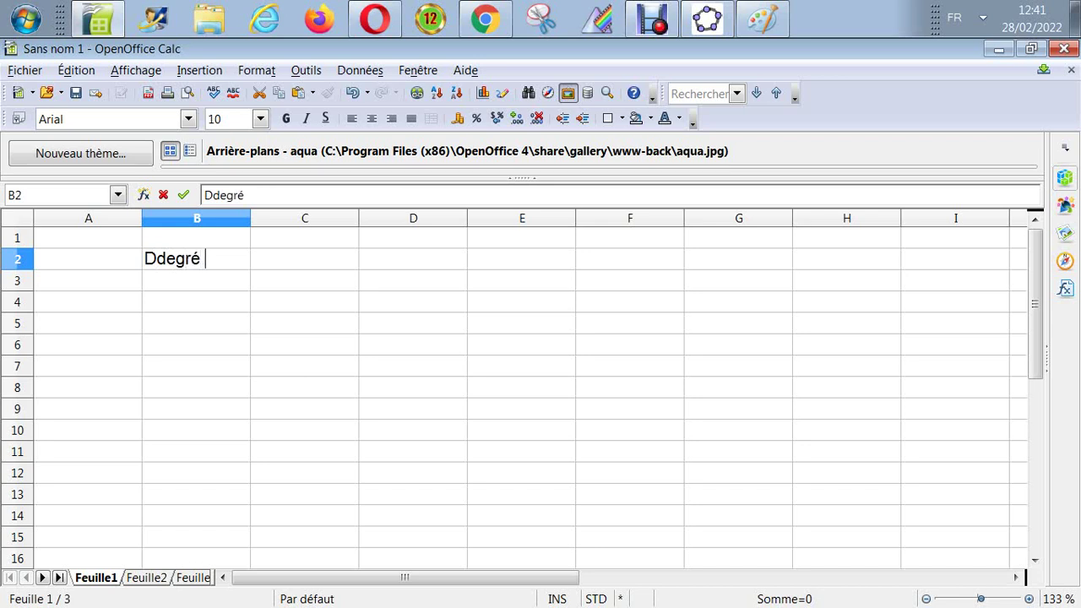
key("Return")
Step: Enter the row label "Degré" in cell B2
left_click(196, 259)
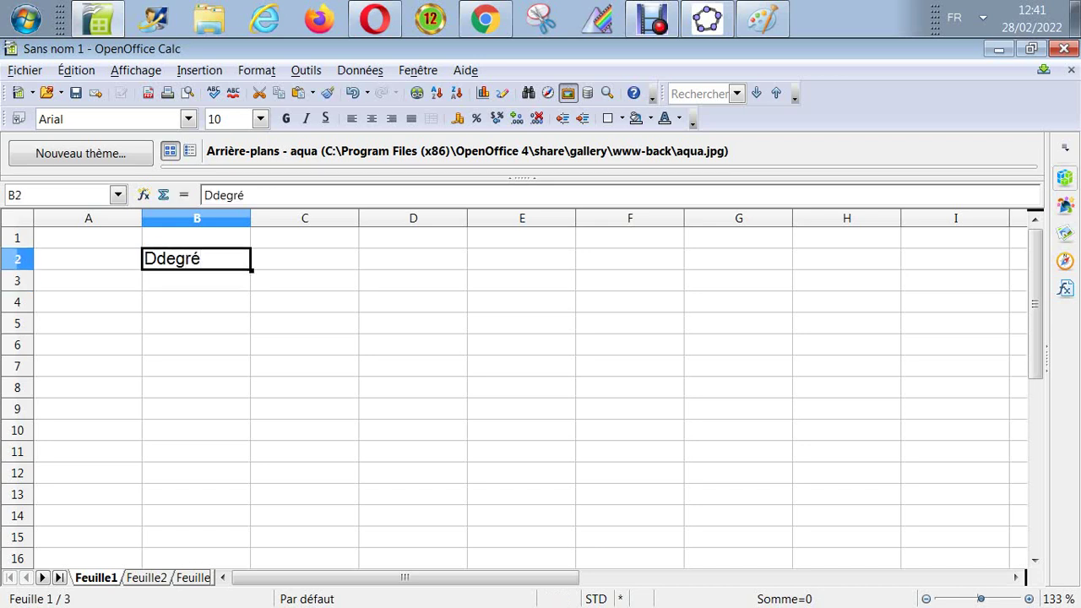
type("Degré")
key("Return")
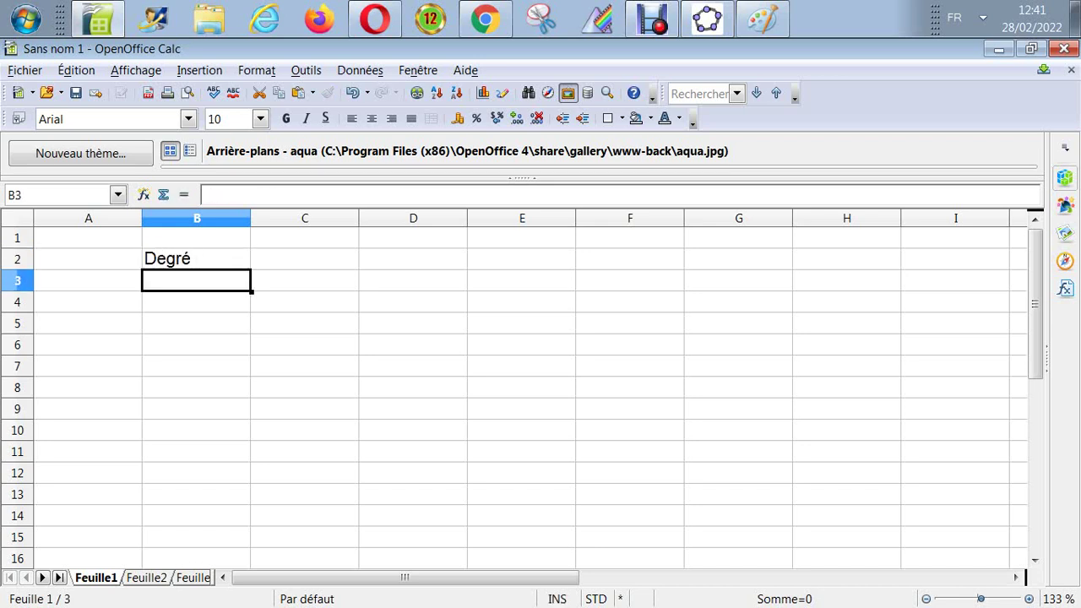
Step: Enter the degrees 8, 7 and 6 in cells C2, D2 and E2 of the Degré row
left_click(196, 258)
left_click(304, 258)
type("8")
key("Return")
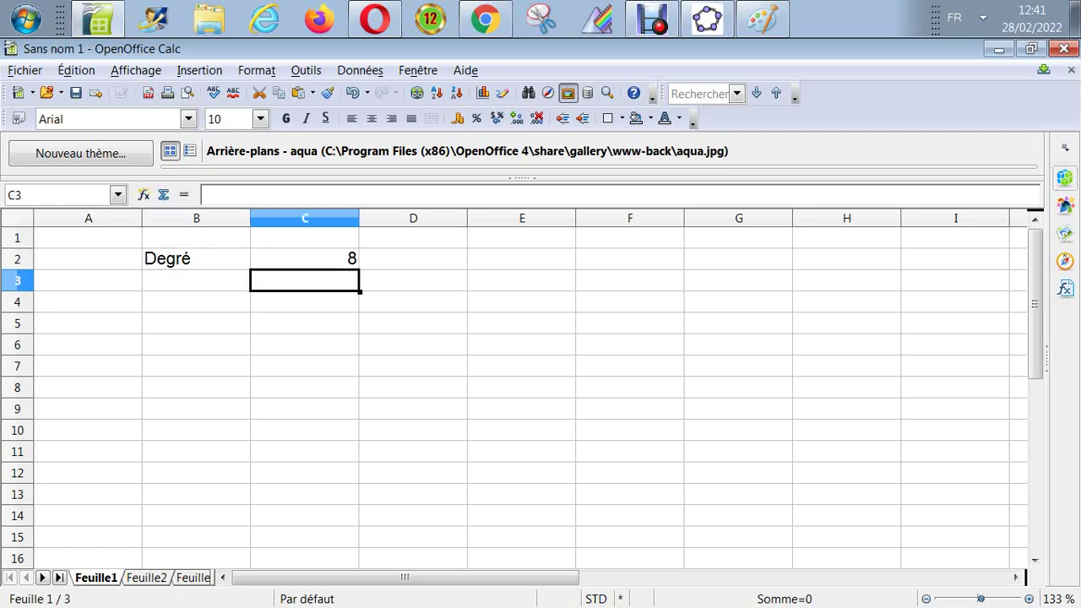
left_click(413, 259)
type("7")
key("Return")
key("Up")
key("Right")
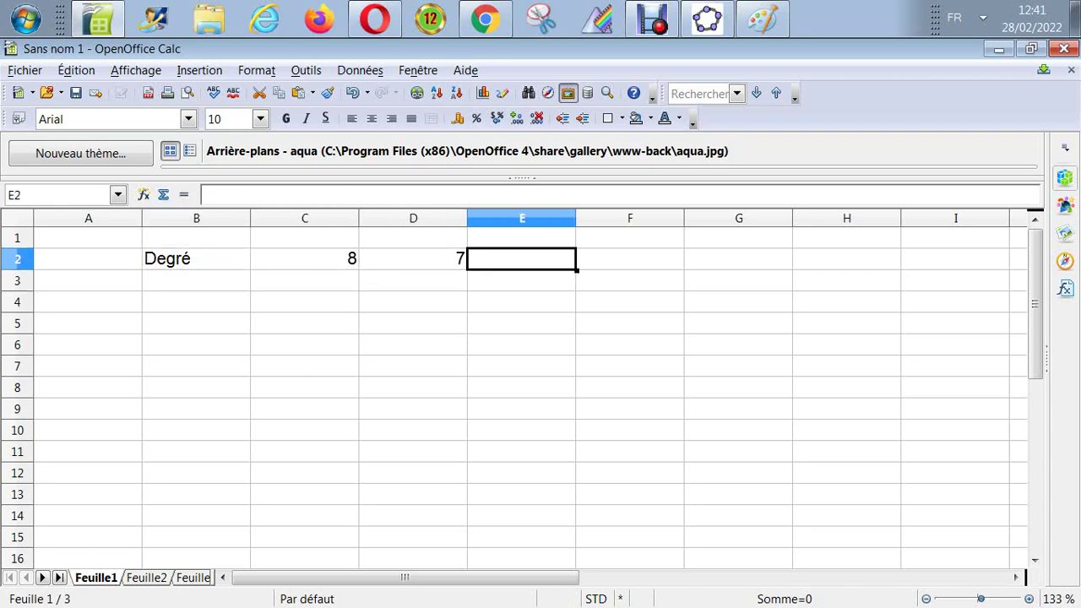
type("6")
key("Return")
key("Up")
key("Right")
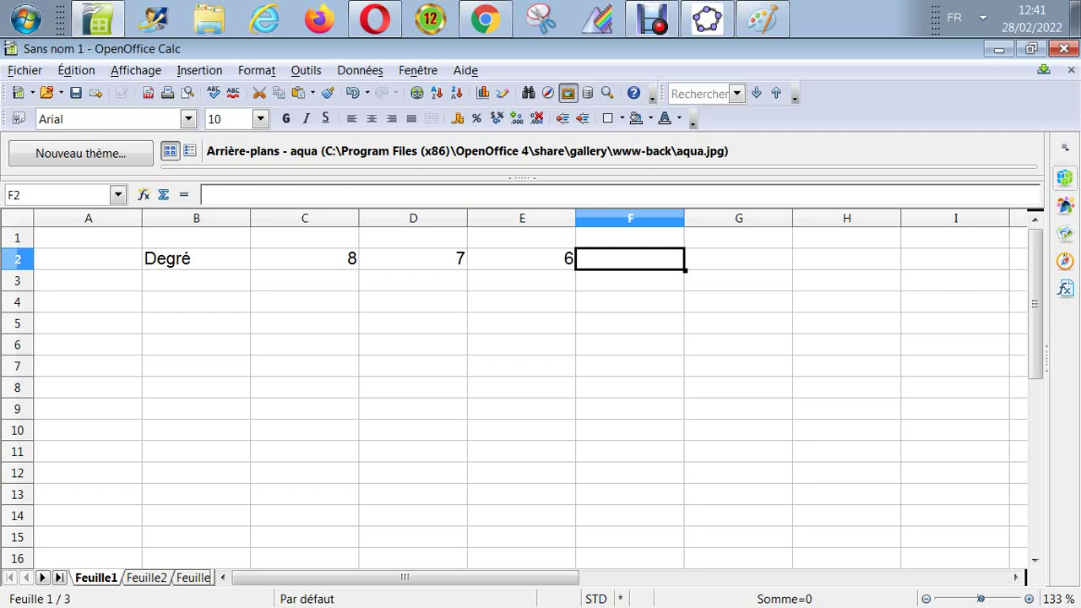
Step: Continue the Degré row with 5, 4, 3 and 2 in cells F2 to I2
type("5")
key("Return")
key("Up")
key("Right")
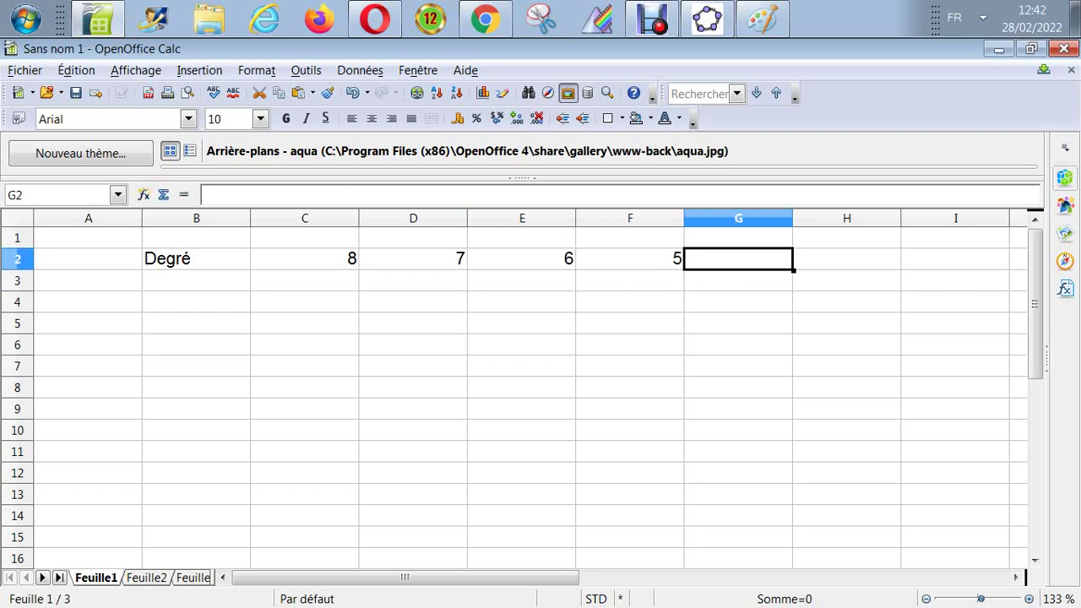
type("4")
key("Return")
key("Up")
key("Right")
type("3")
key("Return")
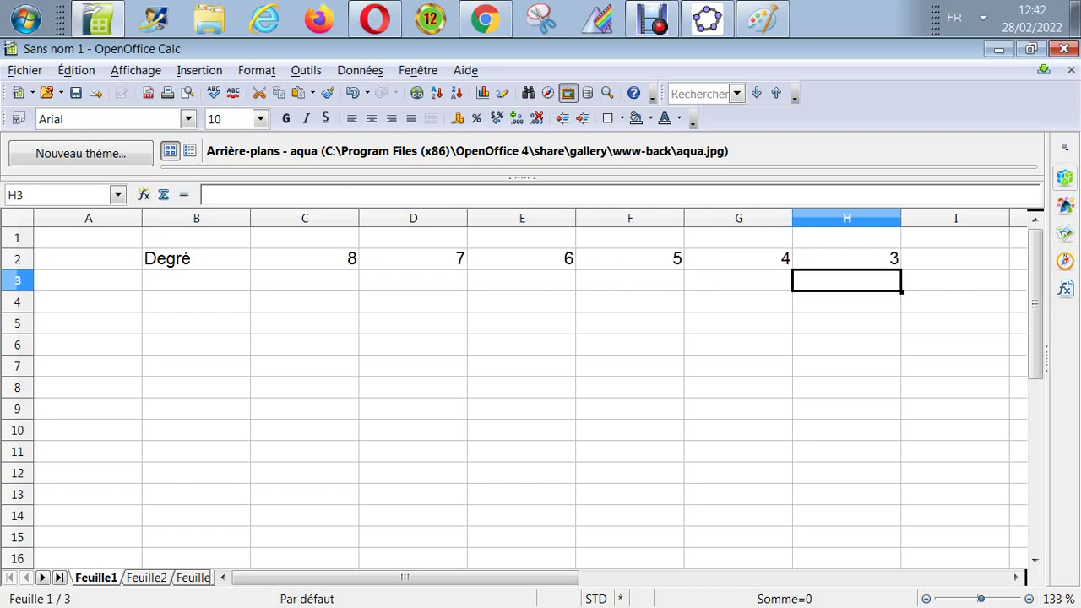
key("Up")
key("Right")
type("2")
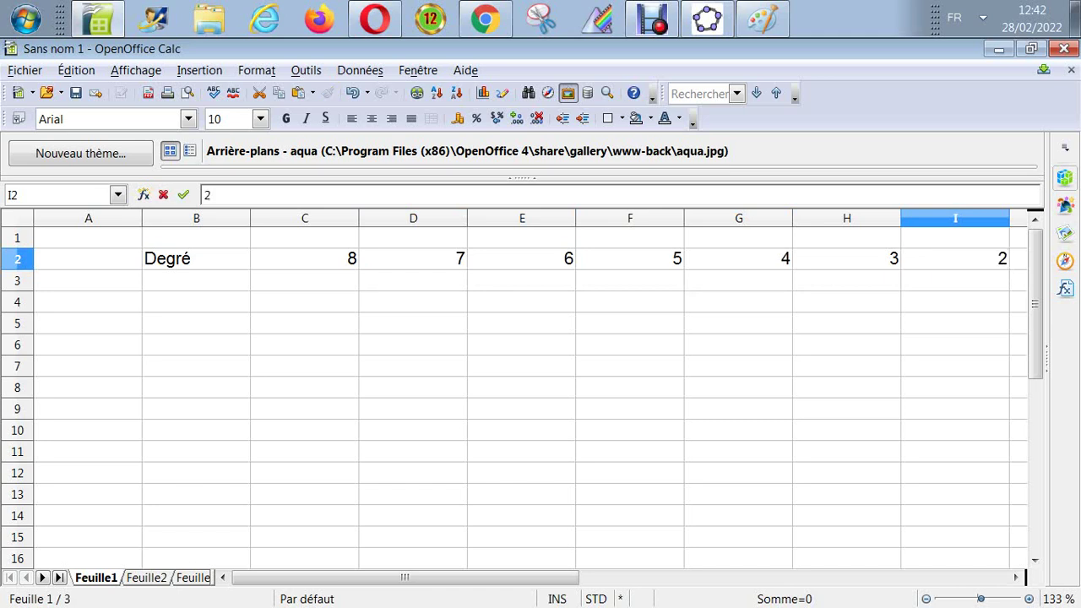
left_click(413, 280)
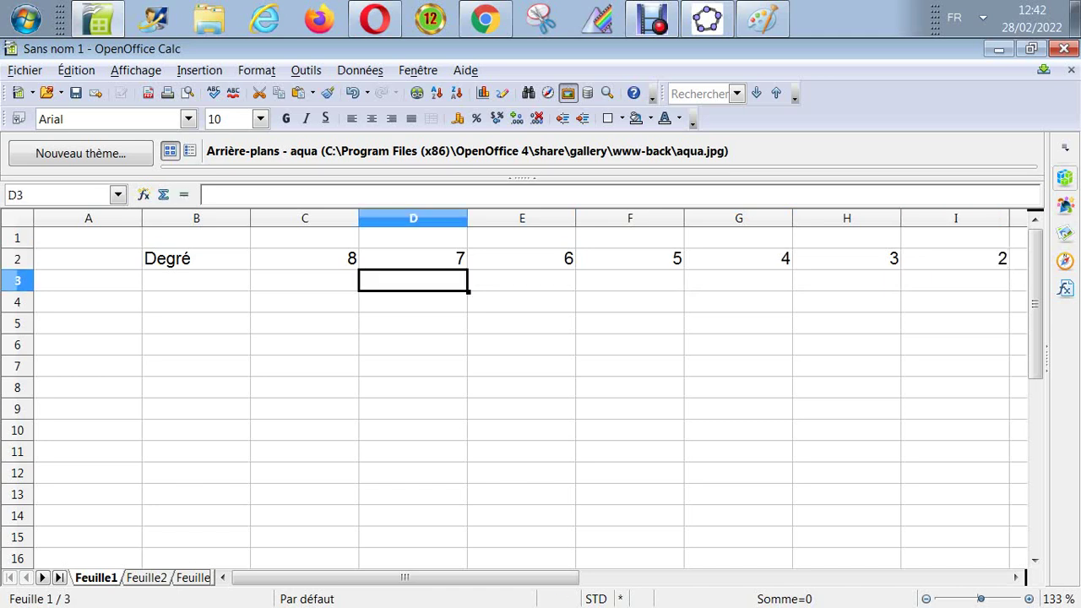
Step: Narrow columns C through I to a similar small width suited to single-digit values
left_click_drag(359, 218, 292, 217)
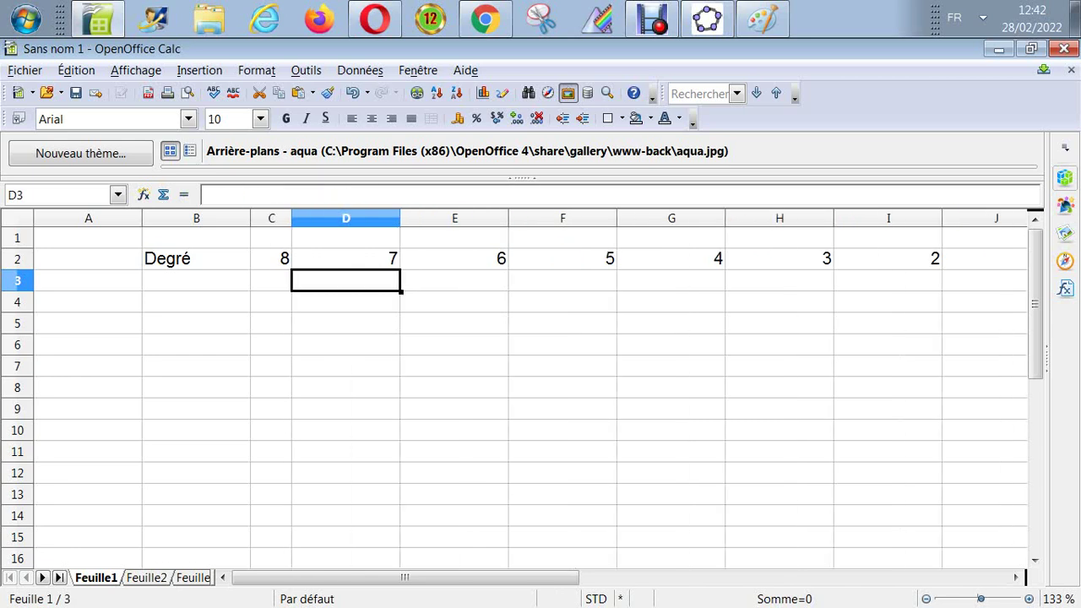
left_click_drag(400, 218, 335, 218)
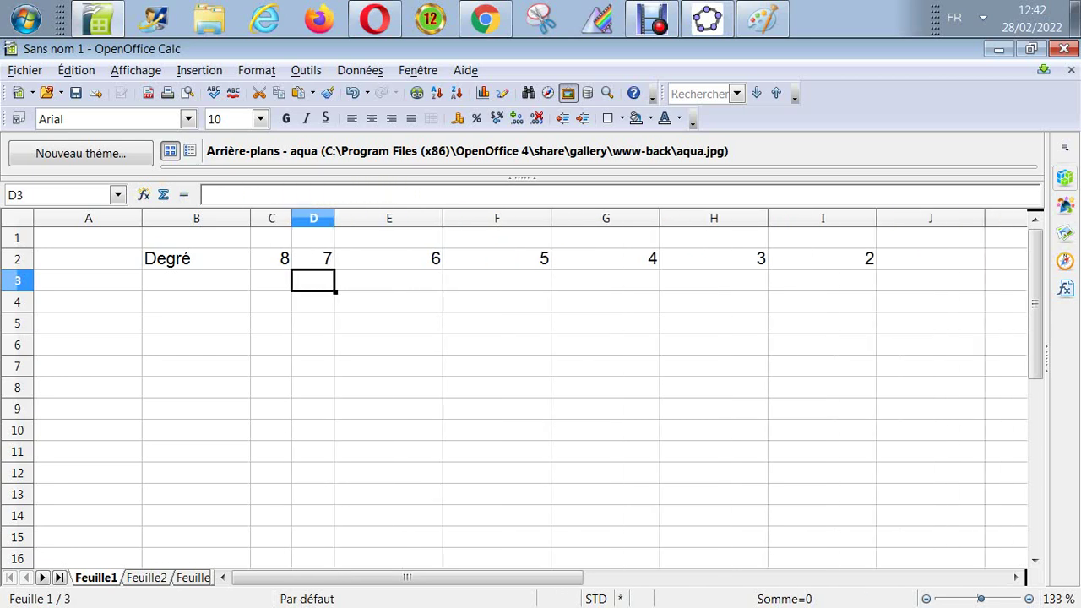
left_click_drag(442, 217, 379, 218)
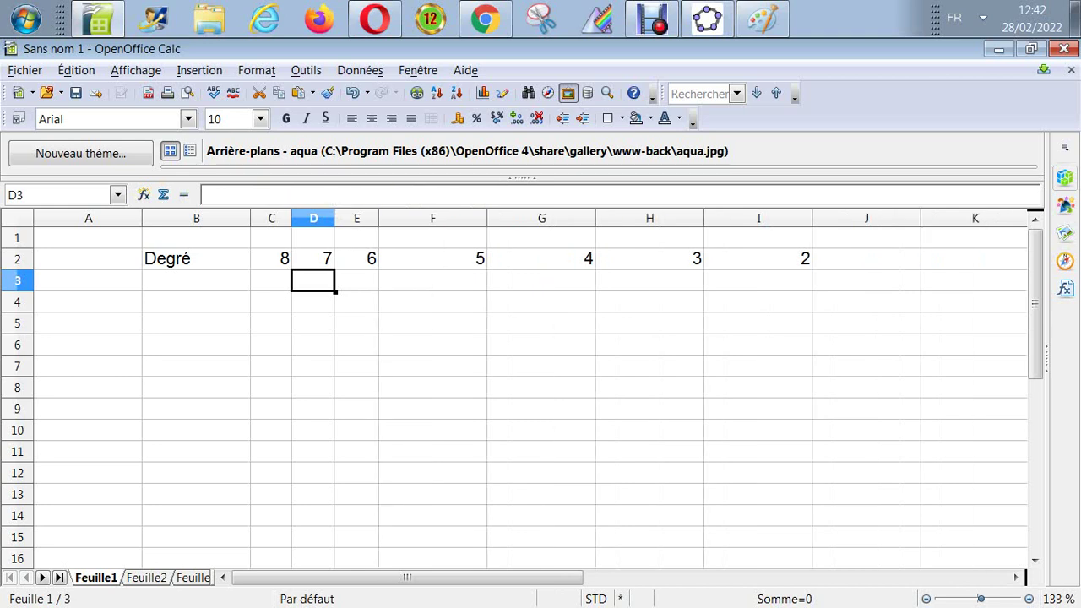
left_click(524, 217)
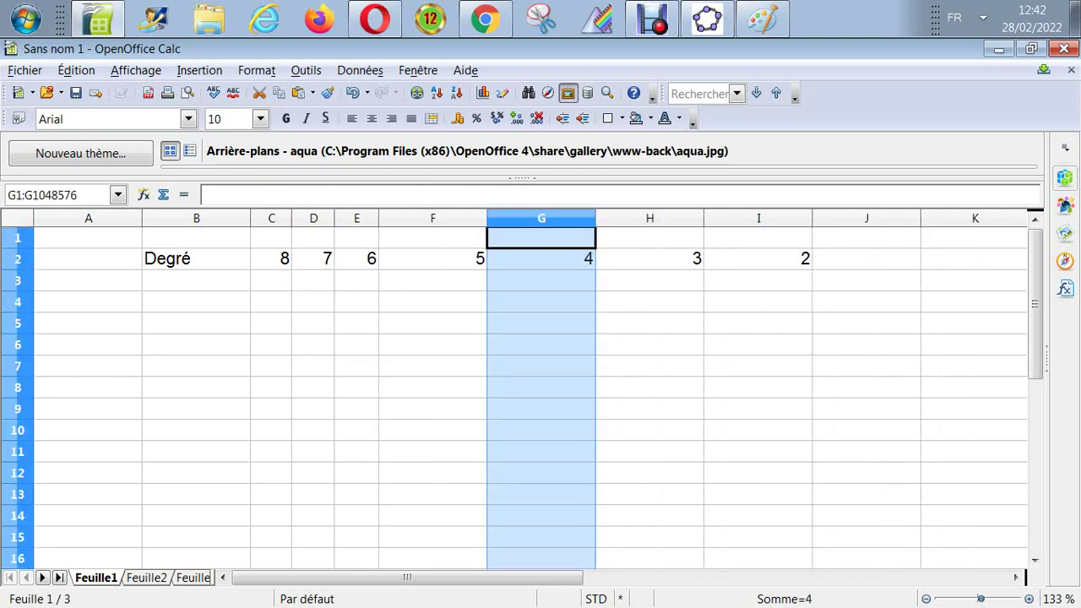
left_click_drag(486, 218, 417, 218)
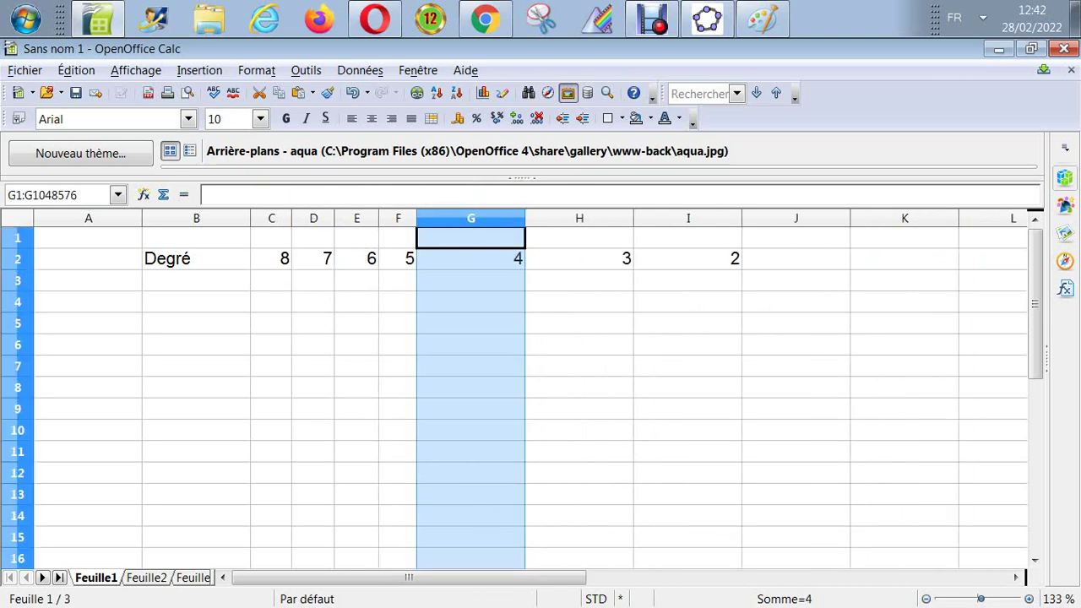
left_click_drag(524, 218, 460, 218)
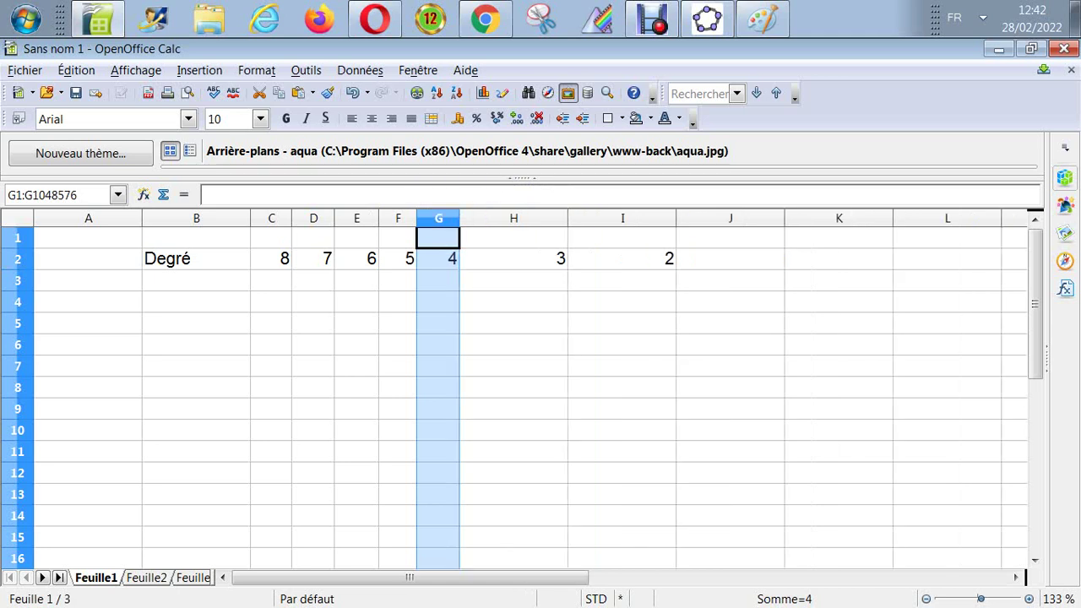
left_click_drag(568, 218, 498, 218)
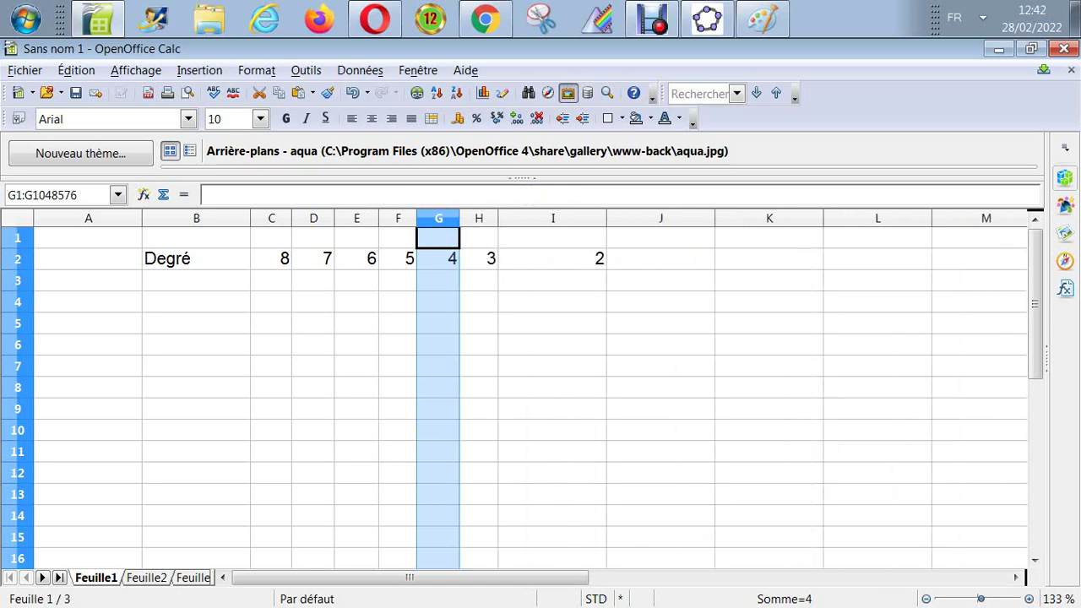
left_click_drag(606, 218, 537, 218)
left_click(699, 302)
Step: Enter 1 in J2 and 0 in K2, and narrow columns J and K to match the other degree columns
left_click(590, 259)
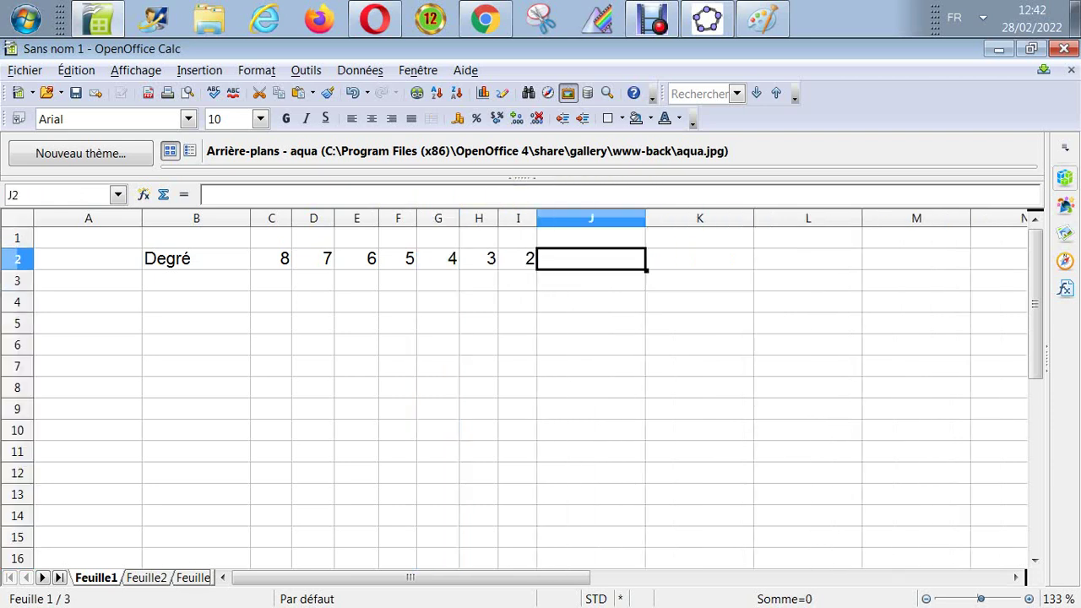
type("1")
key("Return")
key("Up")
key("Right")
type("0")
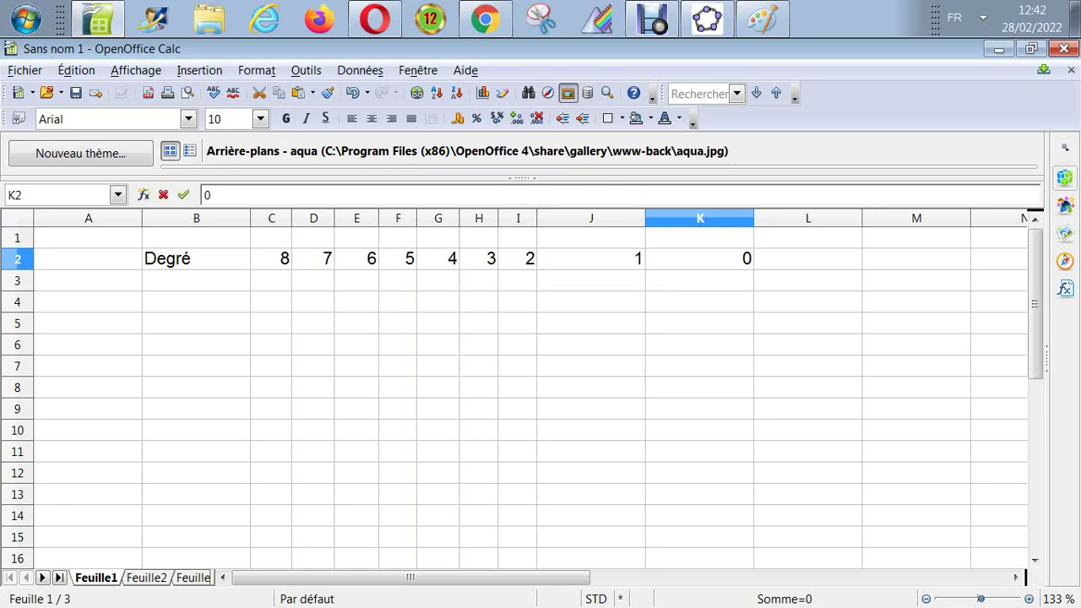
key("Return")
left_click_drag(646, 218, 582, 218)
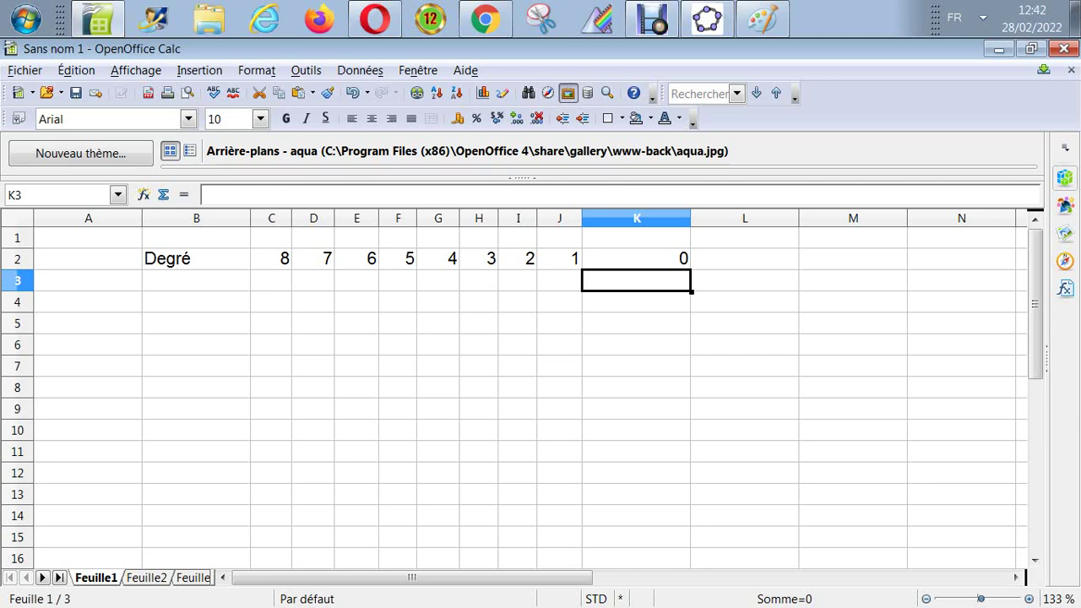
left_click_drag(690, 218, 622, 218)
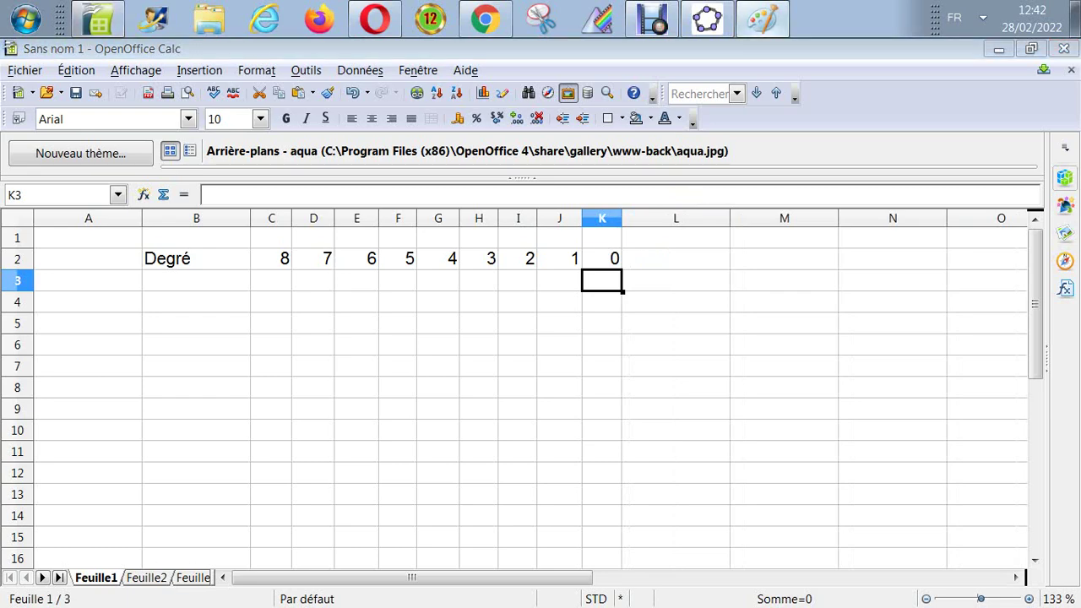
Step: Switch to Paint, set up a pencil, and handwrite Σ a_k x on the blank grid
left_click(761, 18)
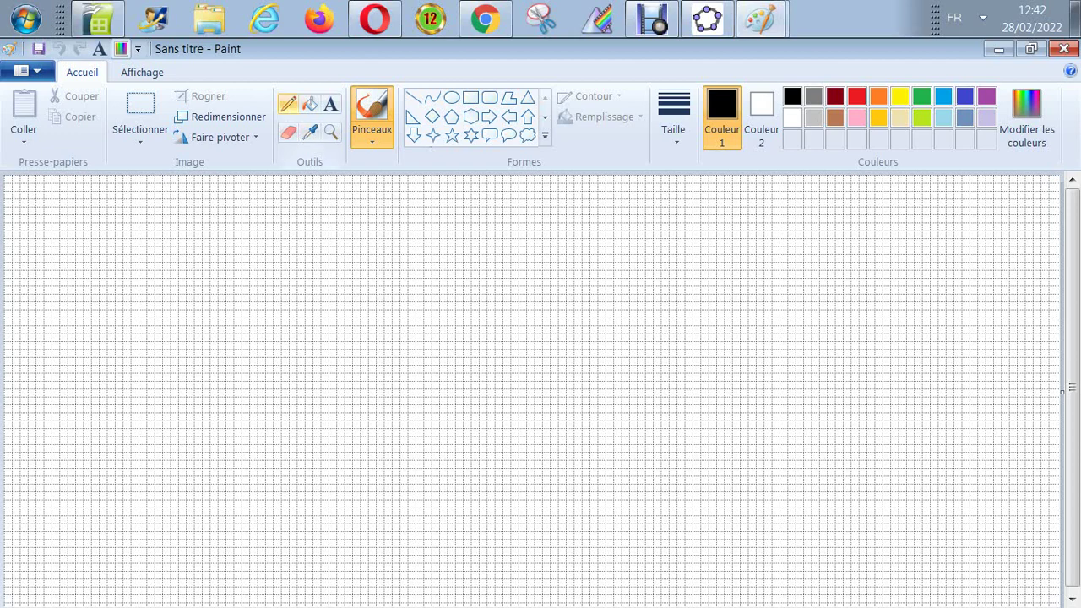
left_click(288, 103)
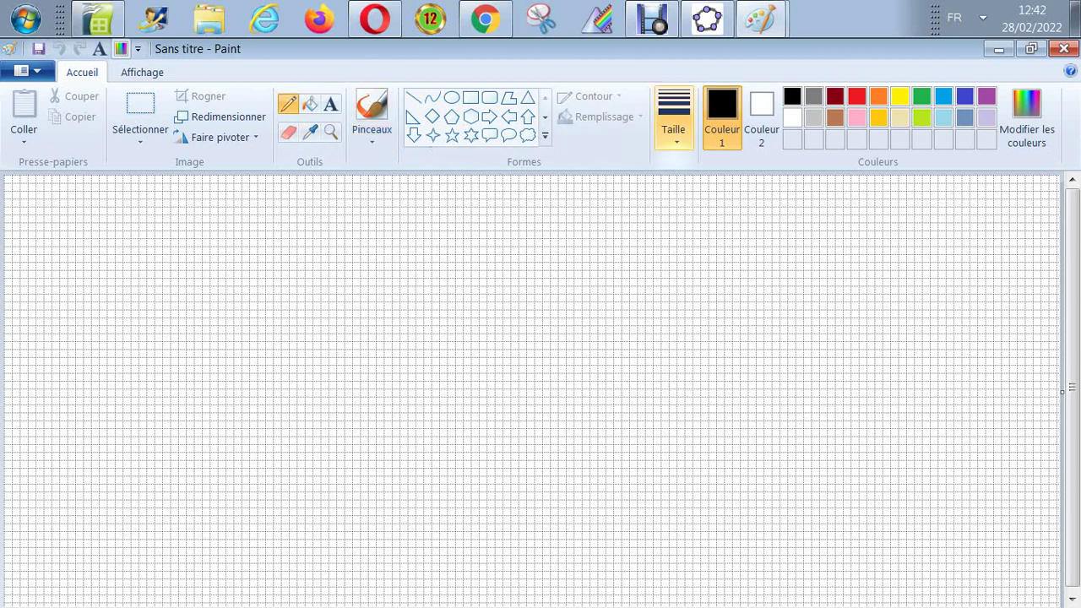
left_click(674, 119)
left_click(718, 248)
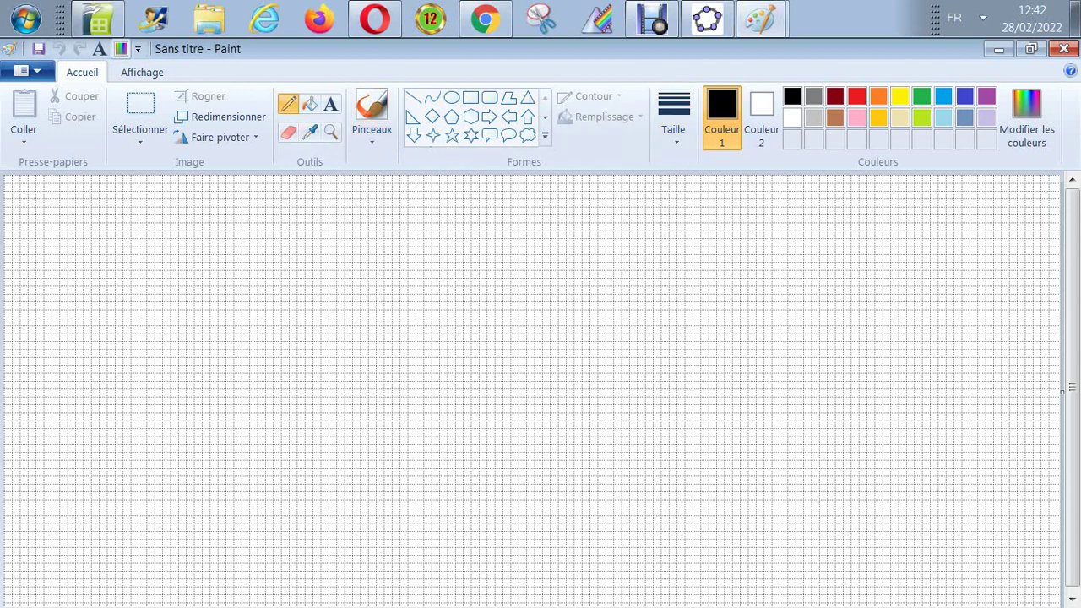
mouse_move(325, 207)
left_mouse_down()
mouse_move(267, 287)
mouse_move(328, 282)
left_mouse_up()
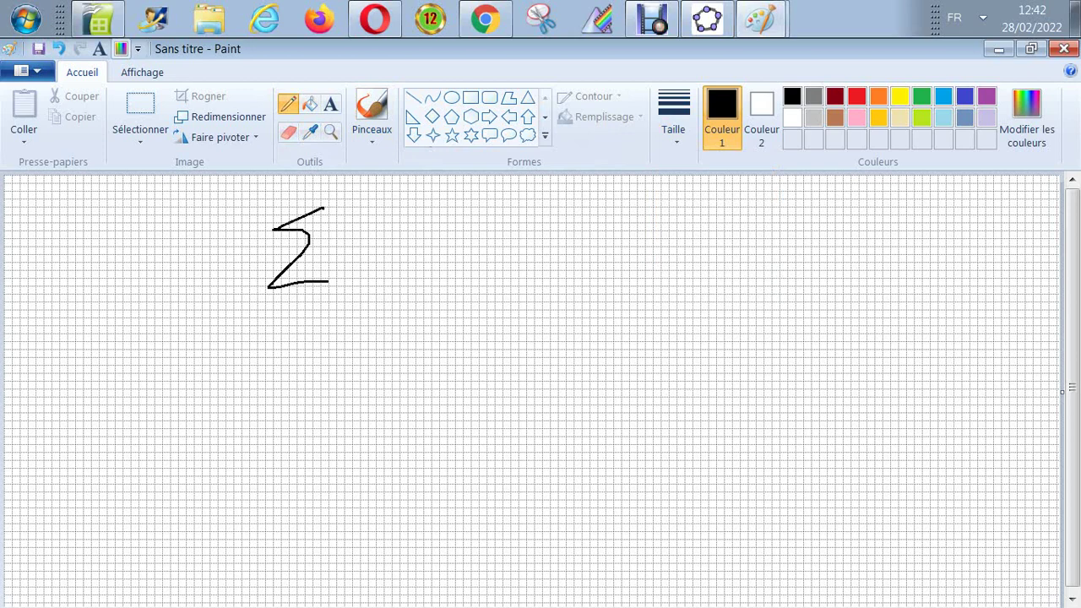
mouse_move(383, 240)
left_mouse_down()
mouse_move(365, 275)
mouse_move(388, 301)
mouse_move(415, 301)
left_mouse_up()
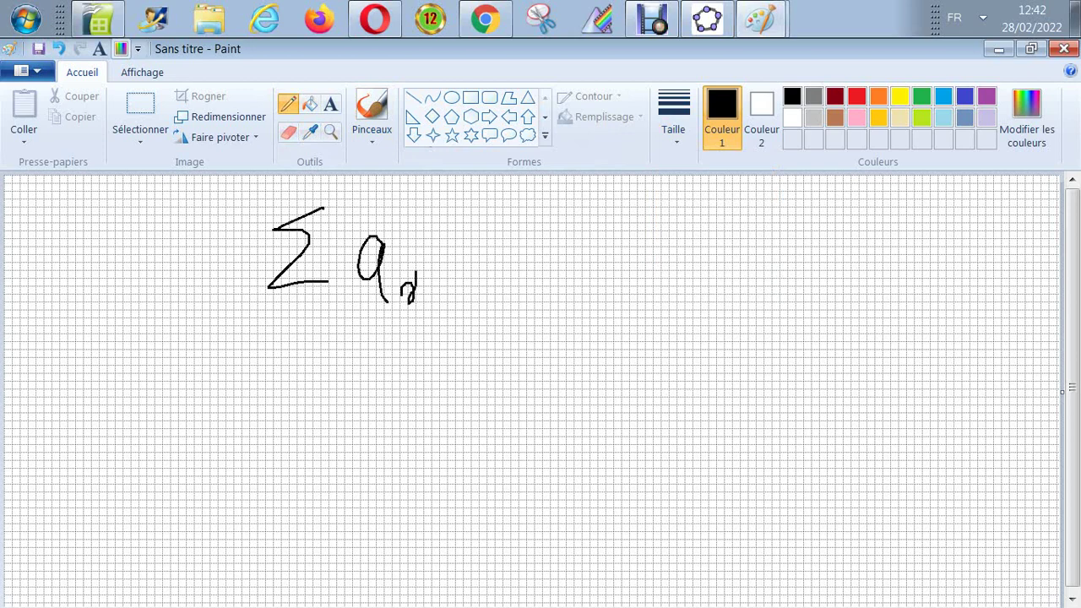
left_click_drag(414, 260, 410, 345)
left_click_drag(413, 302, 433, 330)
mouse_move(466, 260)
left_mouse_down()
mouse_move(449, 275)
mouse_move(490, 275)
left_mouse_up()
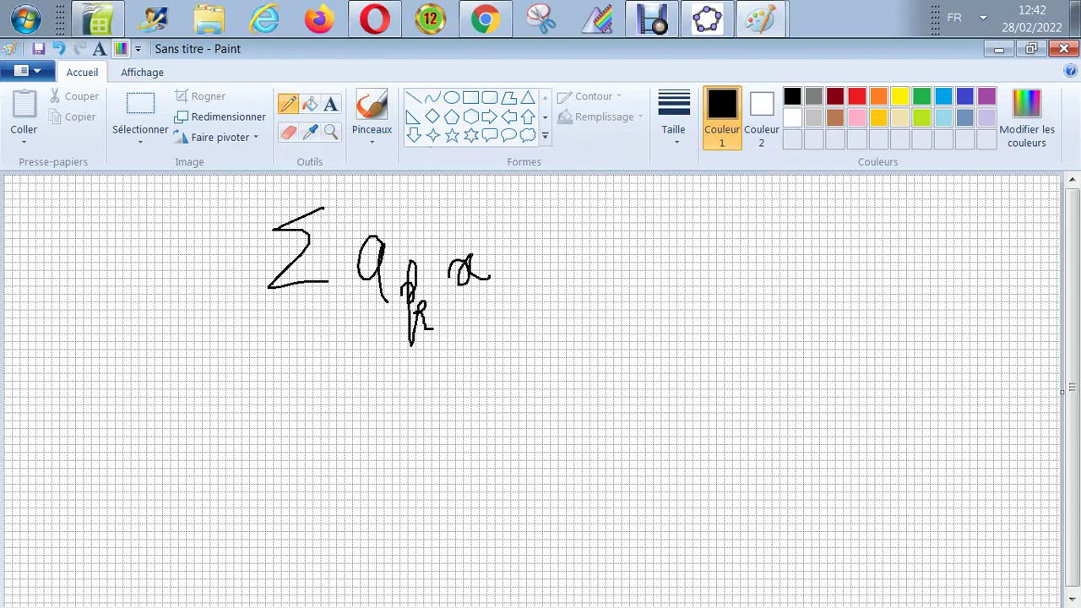
Step: Handwrite pⁿ(x) = ahead of the sum and add the upper bound n above the sigma
left_click_drag(77, 274, 97, 370)
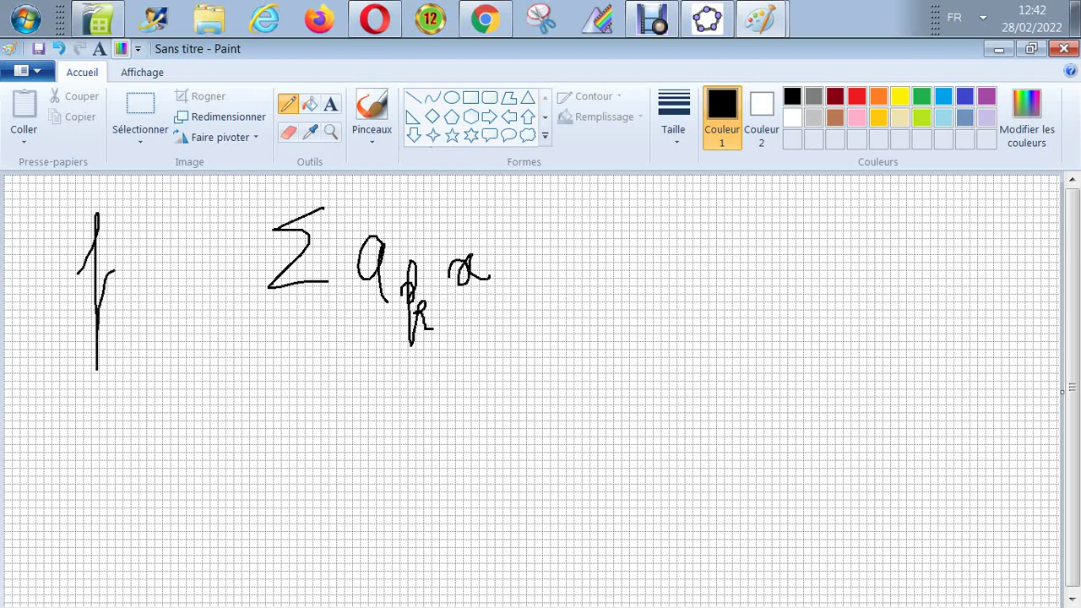
left_click_drag(97, 292, 98, 297)
left_click_drag(114, 198, 132, 214)
mouse_move(275, 201)
left_mouse_down()
mouse_move(293, 187)
mouse_move(296, 203)
left_mouse_up()
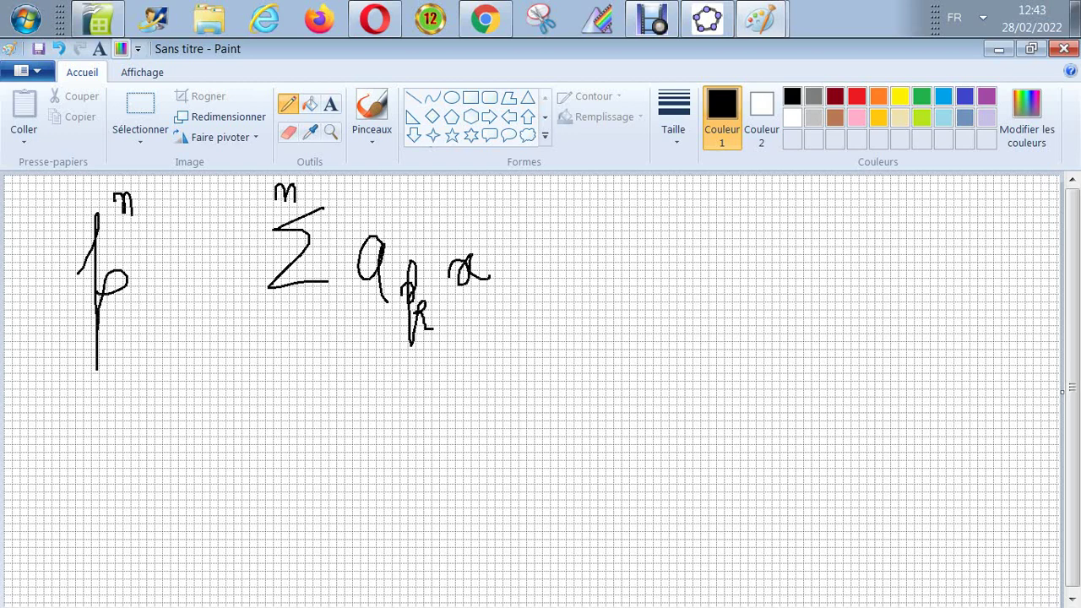
left_click_drag(152, 235, 150, 304)
mouse_move(154, 258)
left_mouse_down()
mouse_move(178, 280)
mouse_move(190, 269)
left_mouse_up()
left_click_drag(191, 238, 195, 310)
left_click_drag(217, 273, 238, 269)
left_click_drag(217, 289, 238, 285)
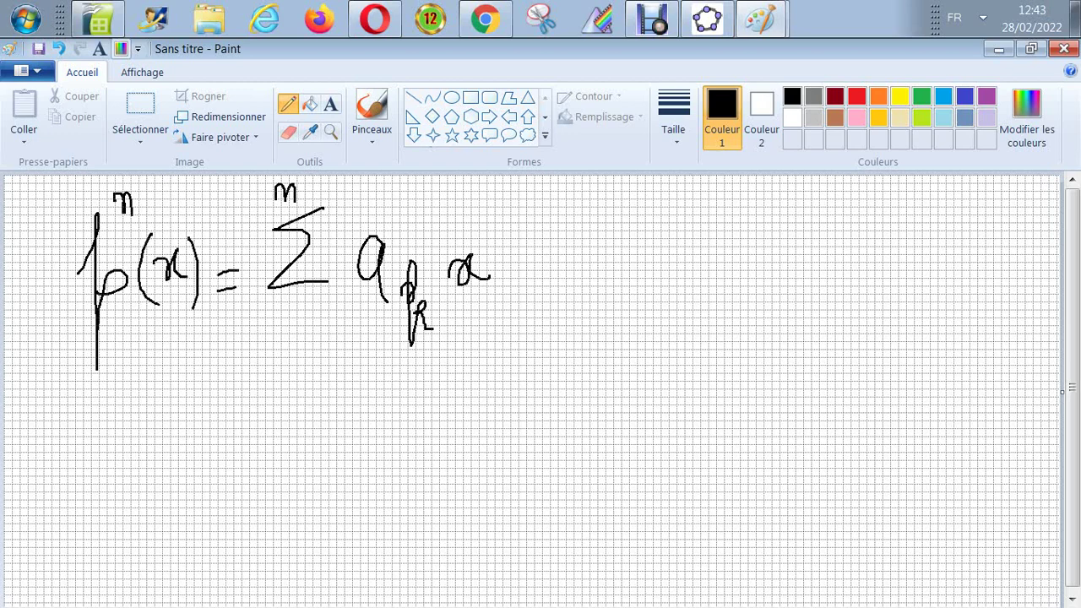
Step: Write n=1 below the sigma and the exponent k on the x of the summed term
left_click_drag(271, 350, 322, 324)
left_click_drag(311, 331, 341, 325)
left_click_drag(474, 217, 479, 222)
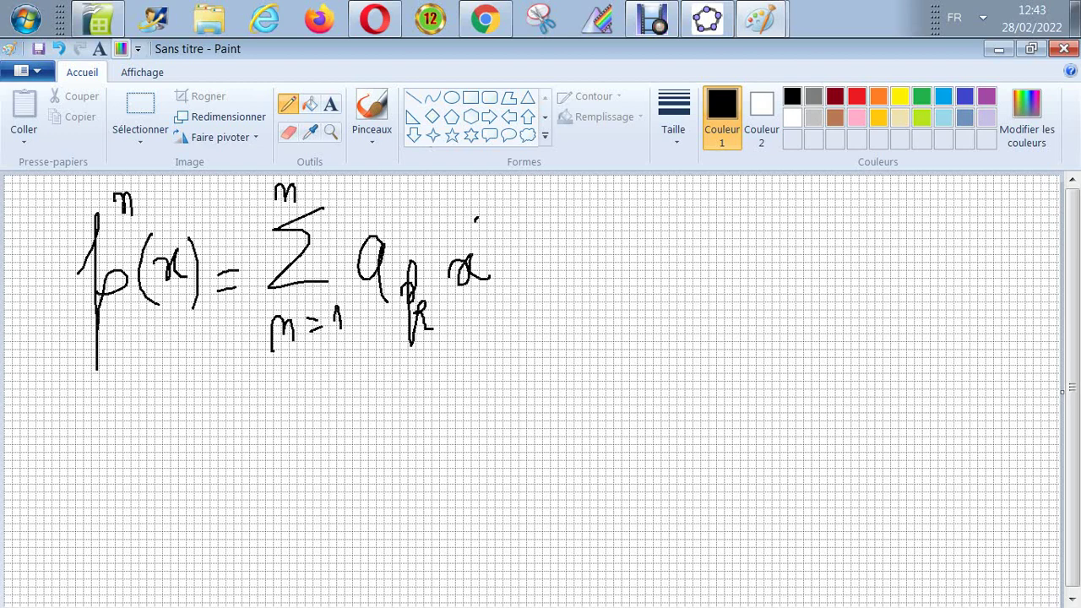
left_click_drag(483, 184, 478, 239)
mouse_move(478, 221)
left_mouse_down()
mouse_move(492, 212)
mouse_move(498, 240)
left_mouse_up()
Step: Sketch a wide pair of parentheses below the formula, with short marks inside for a coefficient list
left_click_drag(169, 403, 161, 510)
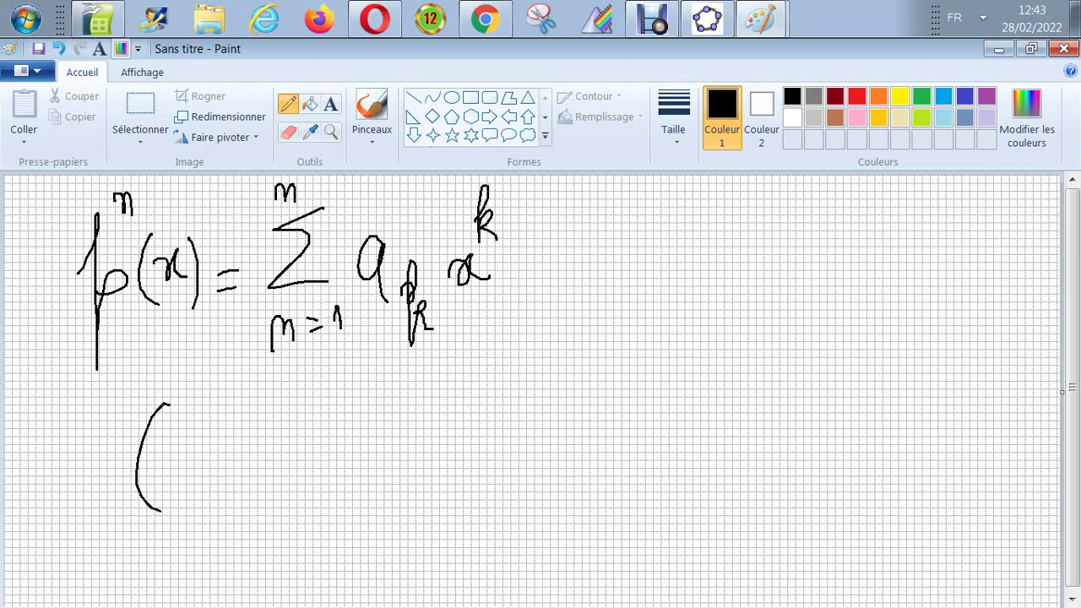
left_click_drag(620, 413, 626, 485)
left_click_drag(210, 470, 208, 506)
left_click_drag(278, 483, 288, 488)
left_click_drag(442, 473, 436, 501)
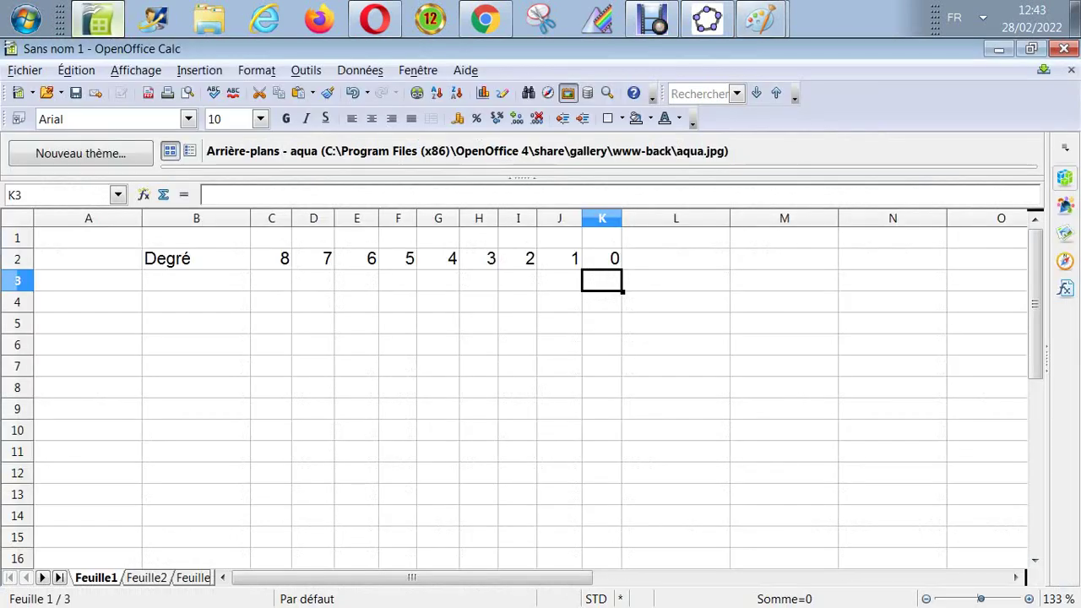
Step: Switch to OpenOffice Calc and enter the coefficient -2 in C3, under degree 8
left_click(98, 18)
key("Left")
key("Left")
key("Left")
key("Left")
key("Left")
key("Left")
key("Left")
key("Left")
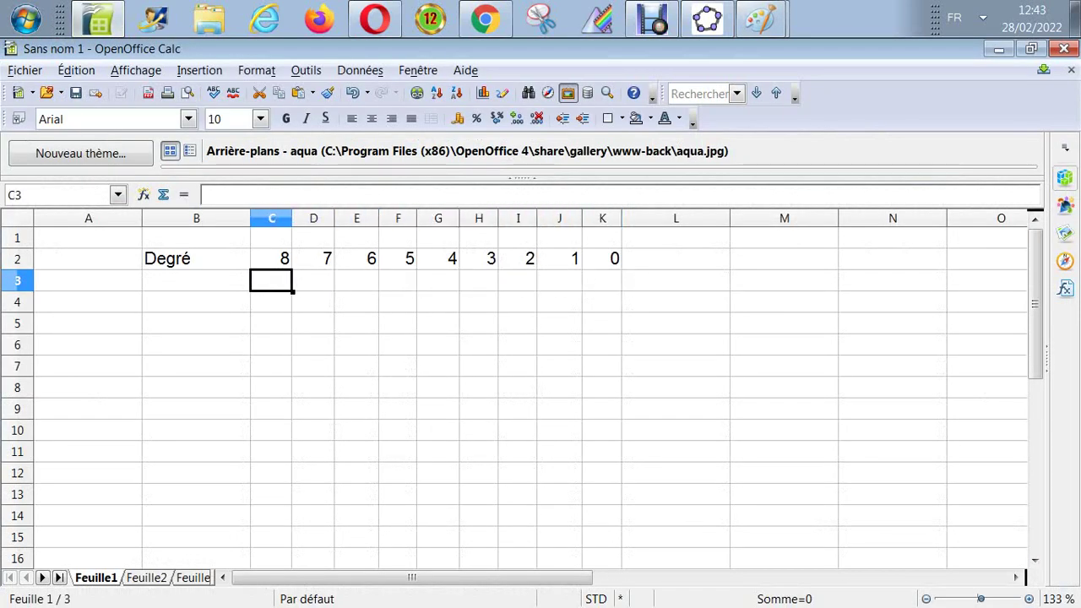
type("-2")
key("Return")
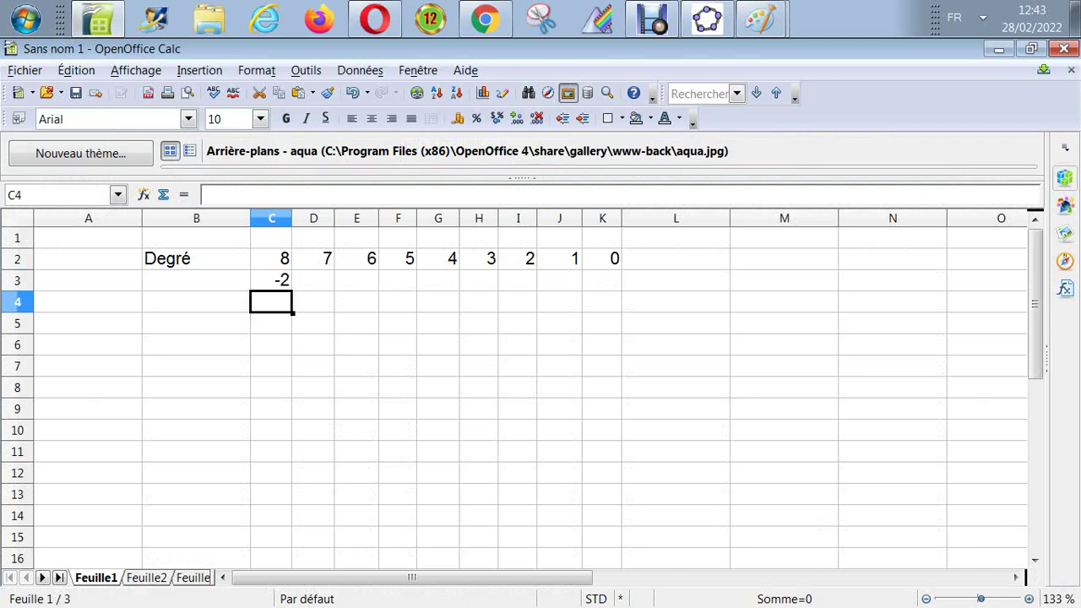
key("Right")
key("Up")
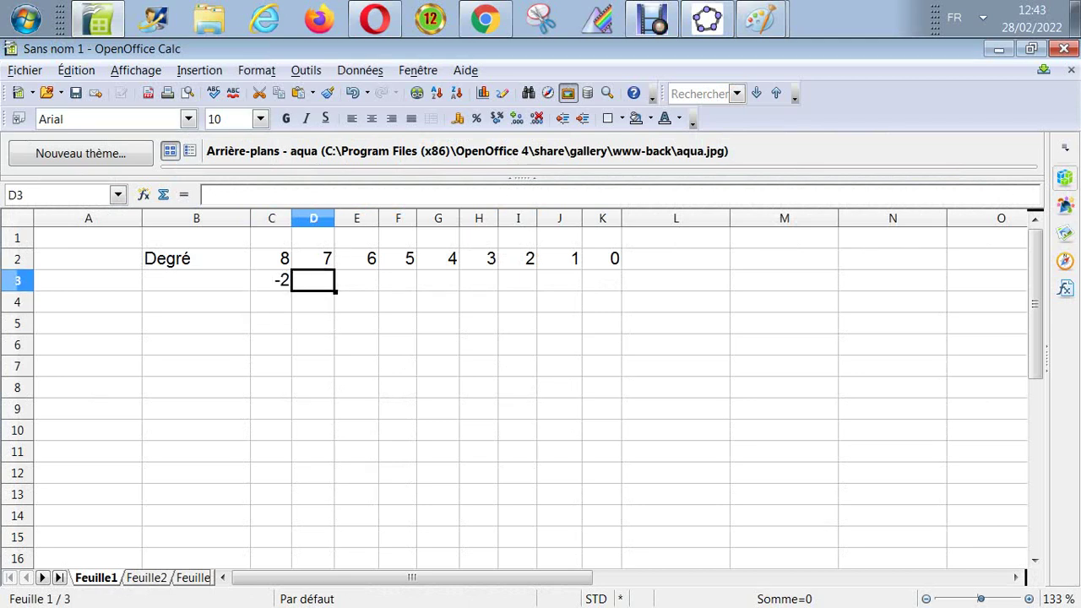
type("7")
key("Return")
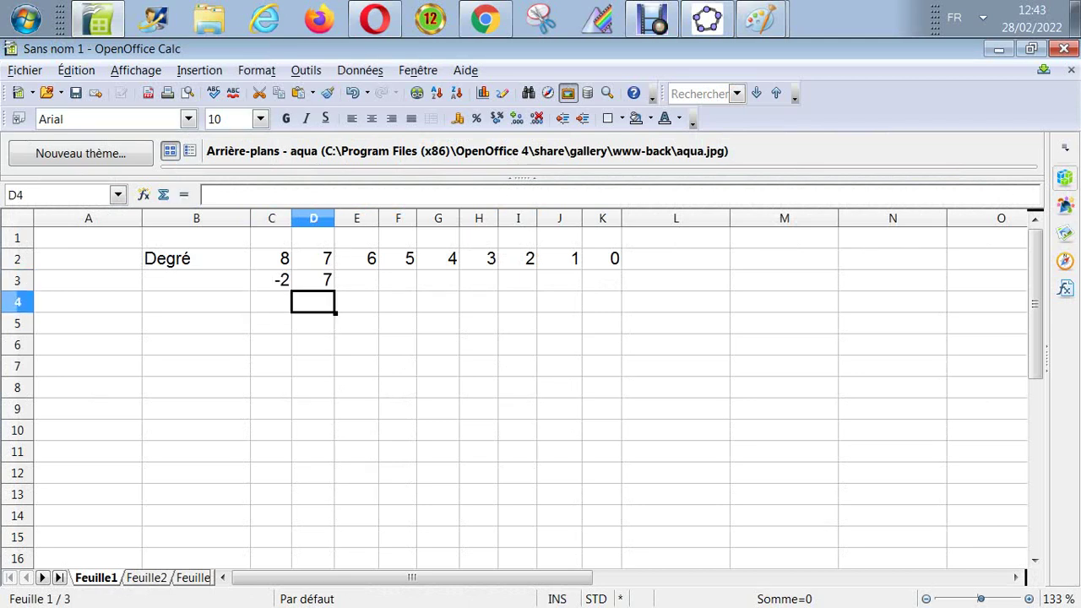
Step: Set the coefficients of degrees 7 and 6 to -5 in D3 and 12 in E3
left_click(312, 279)
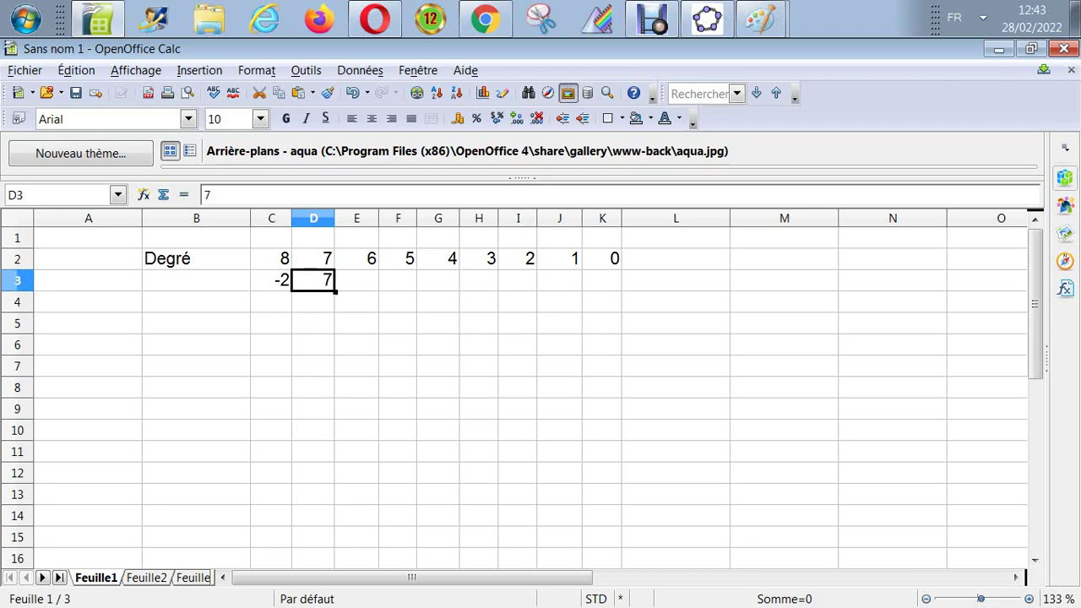
type("-5")
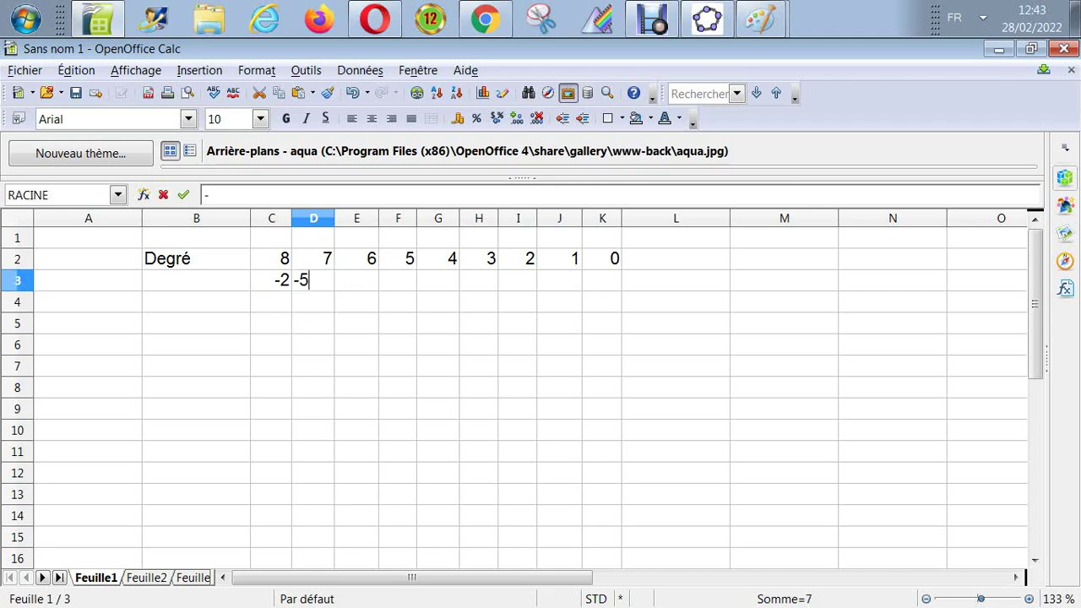
key("Return")
left_click(313, 280)
left_click(355, 280)
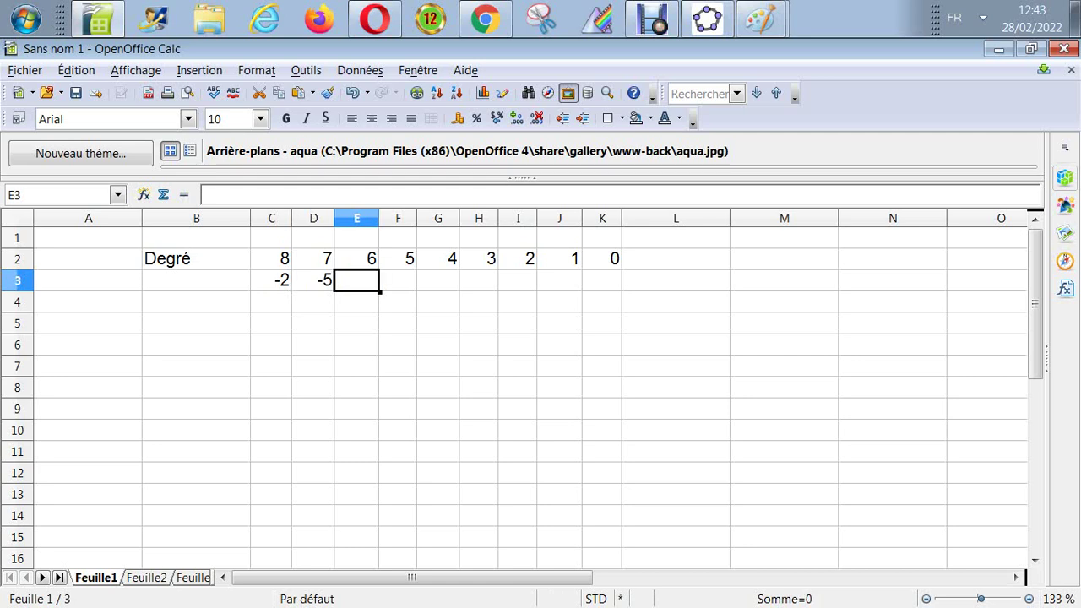
type("34")
key("BackSpace")
key("BackSpace")
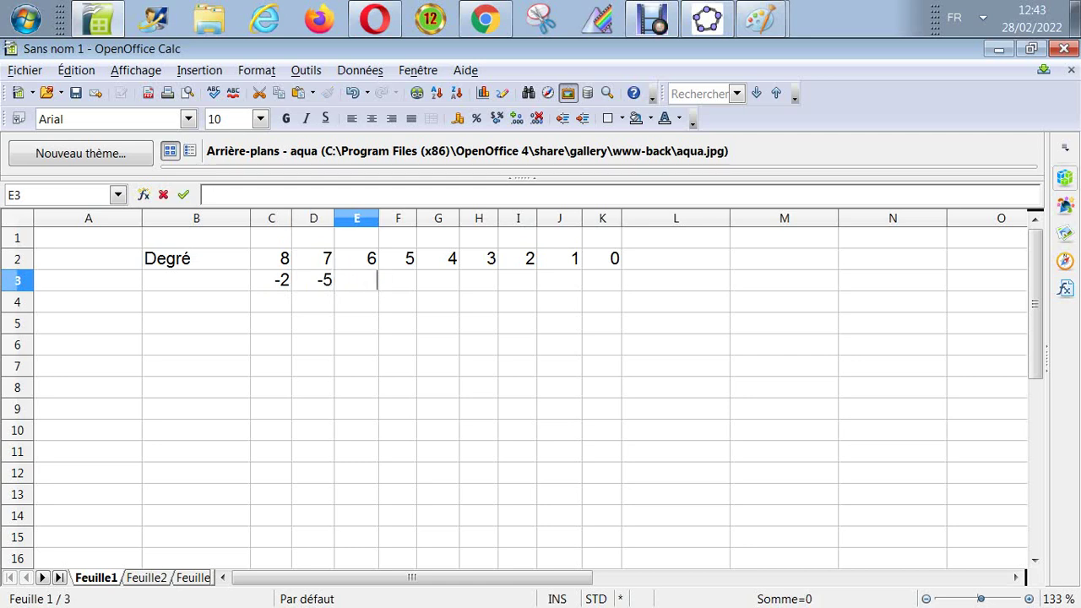
type("12")
key("Tab")
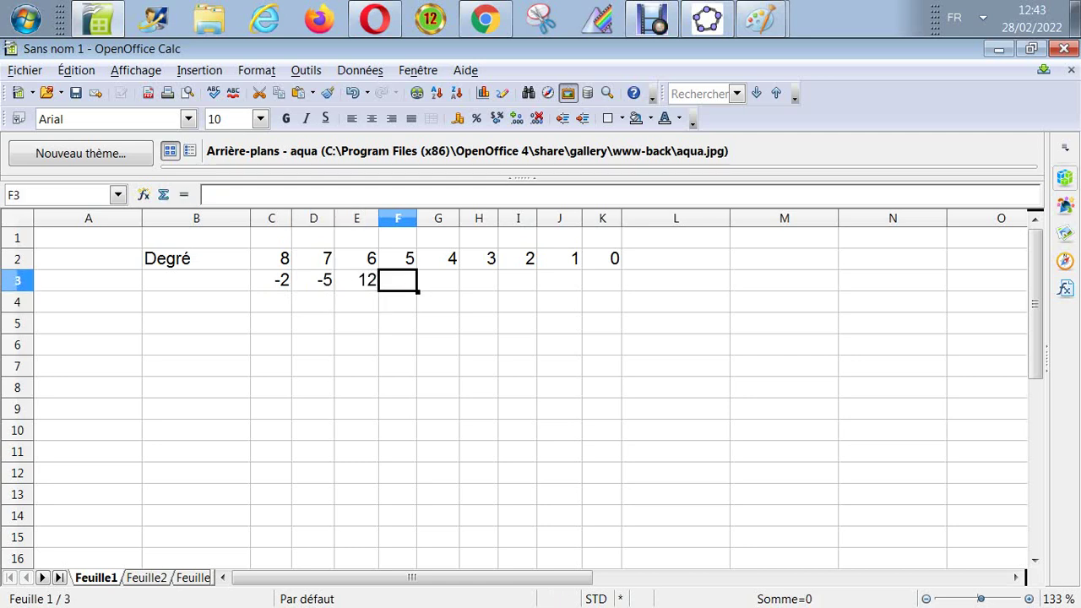
Step: Enter the coefficients -9 in F3 and 3 in G3, under degrees 5 and 4
type("-9")
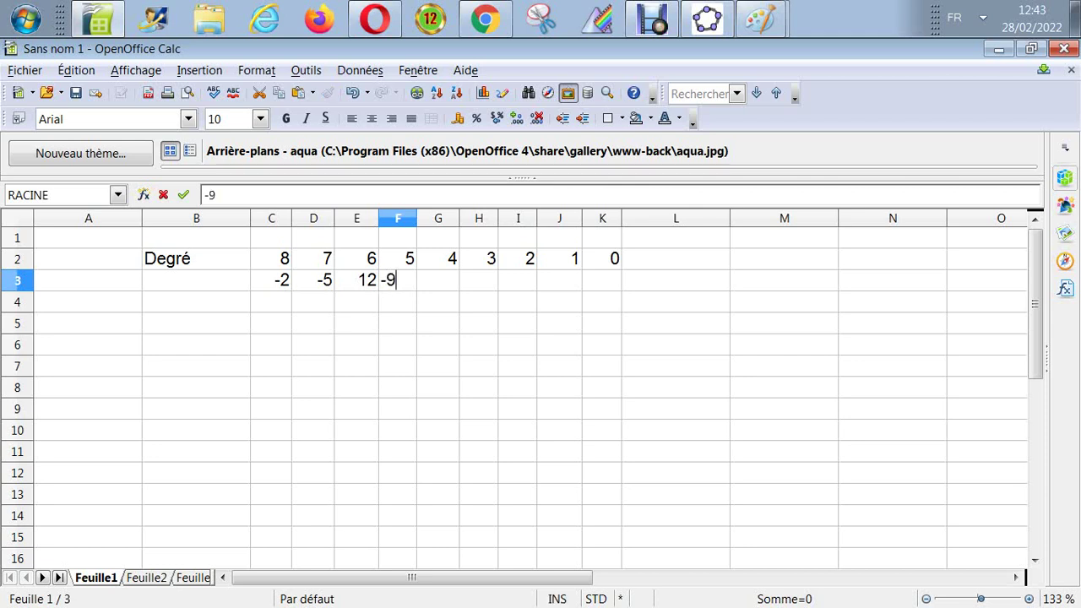
key("Return")
key("Up")
key("Right")
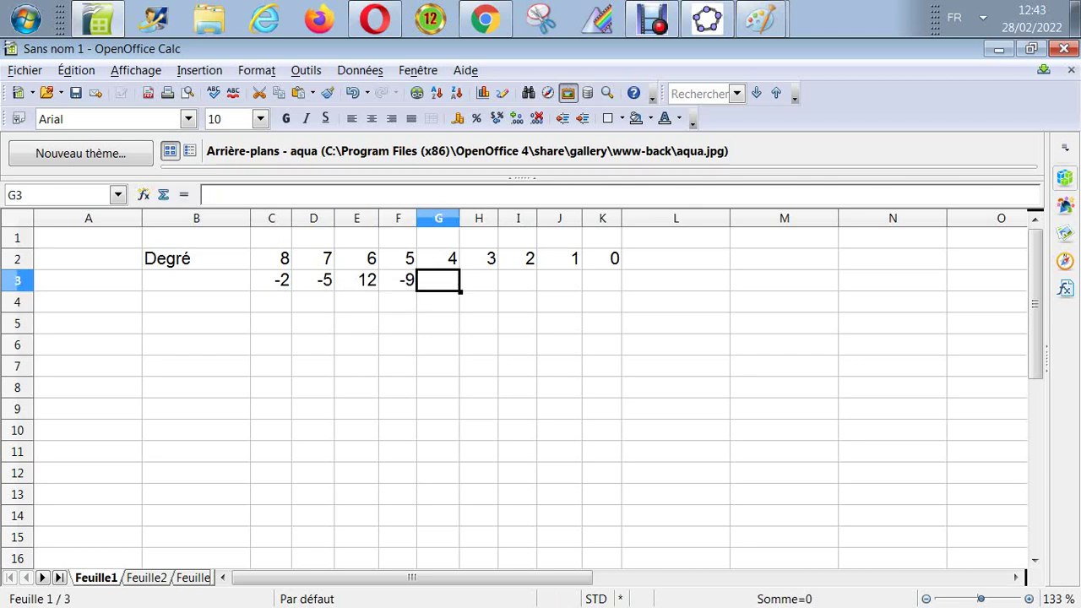
type("3")
key("Return")
key("Up")
key("Right")
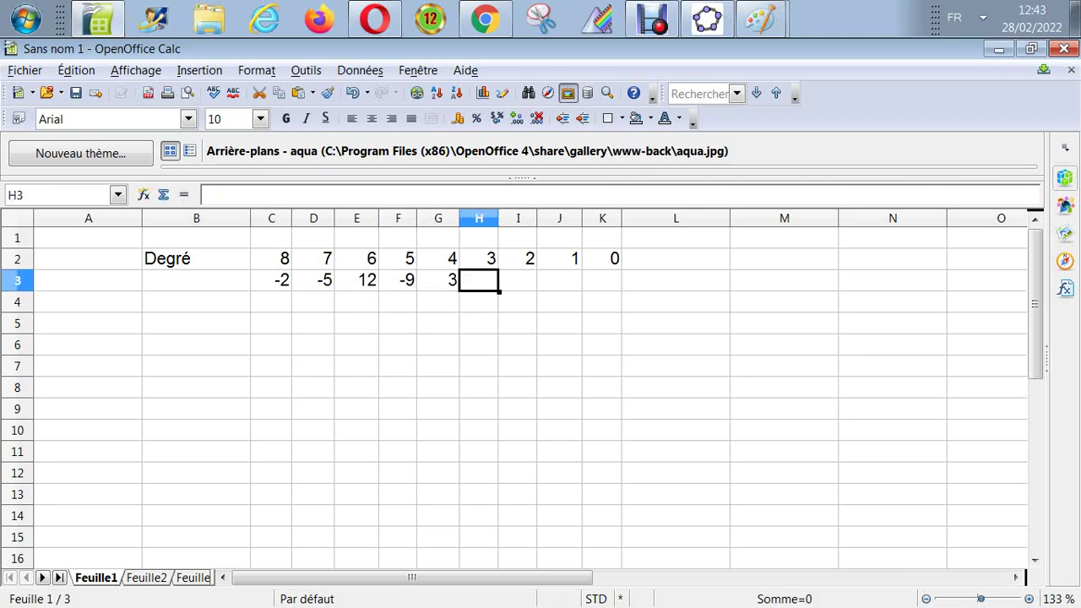
Step: Enter the coefficients 2 in H3 and 3 in I3, under degrees 3 and 2
type("2")
key("Return")
left_click(518, 280)
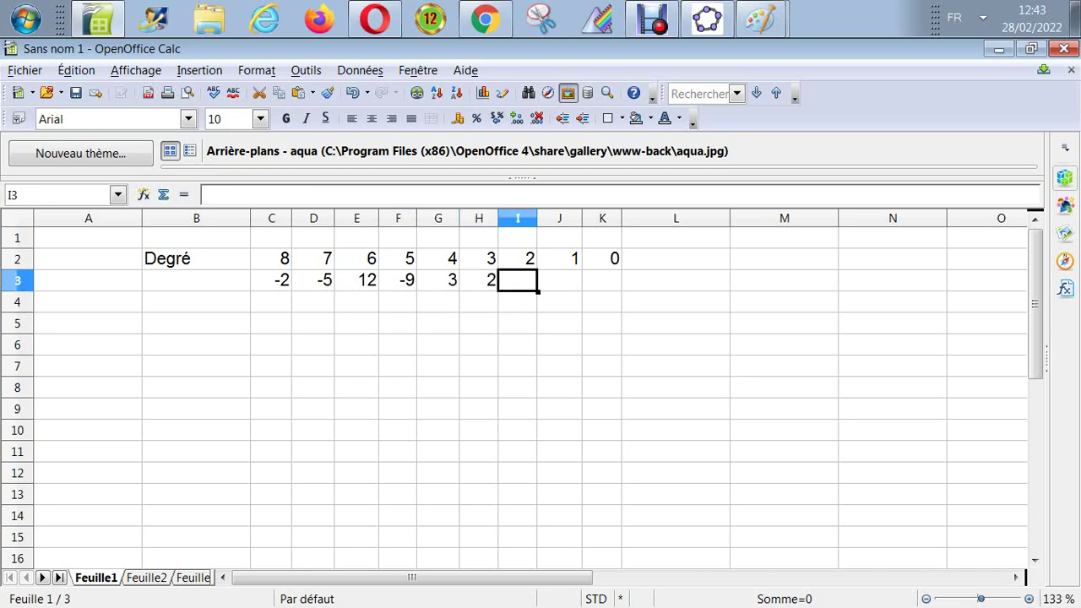
type("3")
key("Return")
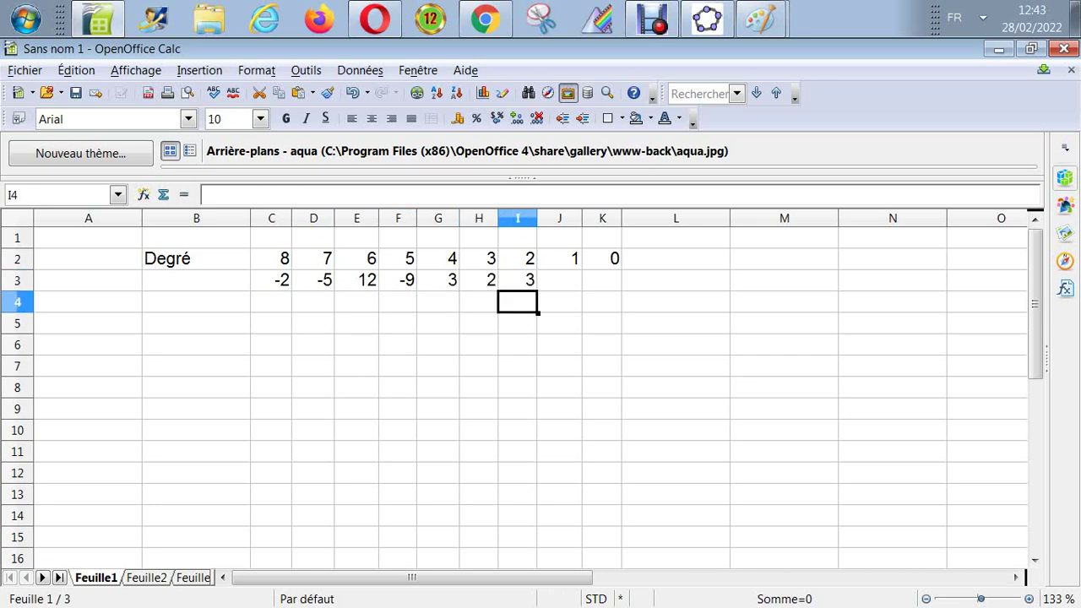
Step: Complete the coefficient row with -7 in J3 and -6 in K3, under degrees 1 and 0
key("Left")
key("Up")
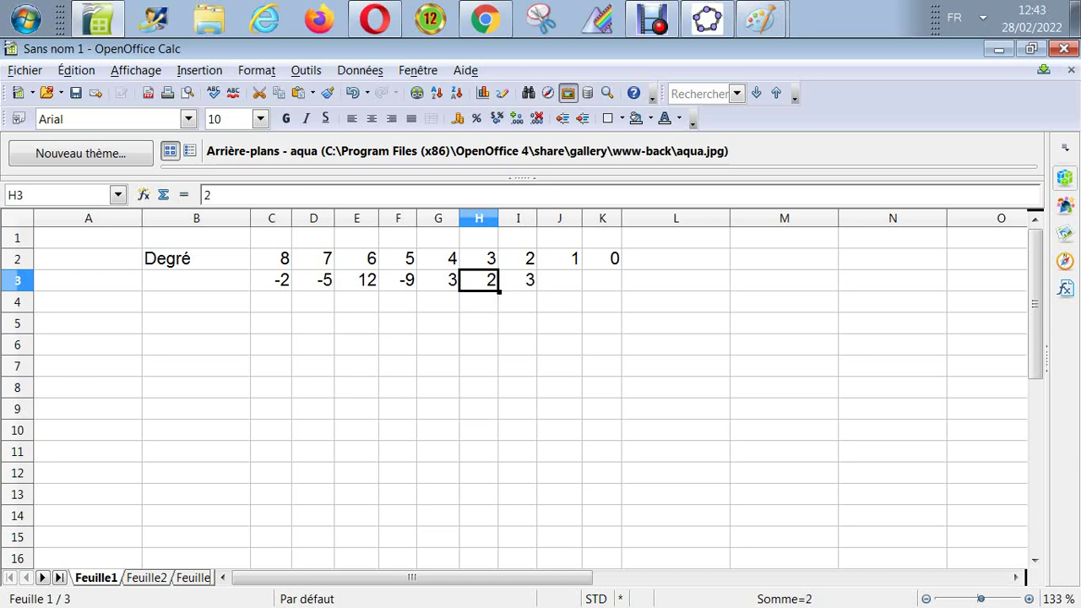
key("Right")
key("Right")
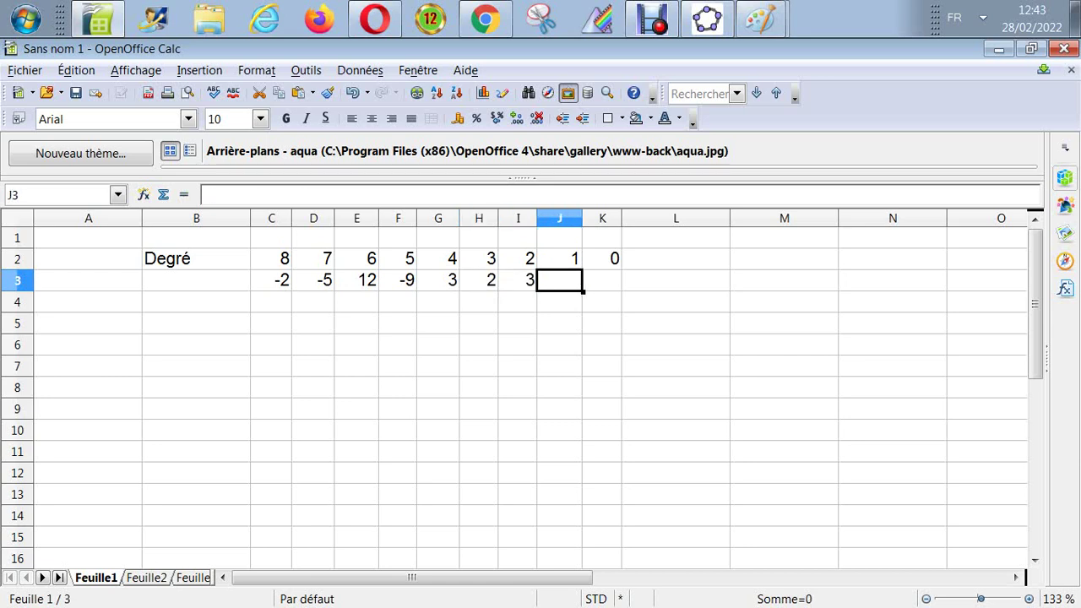
type("-")
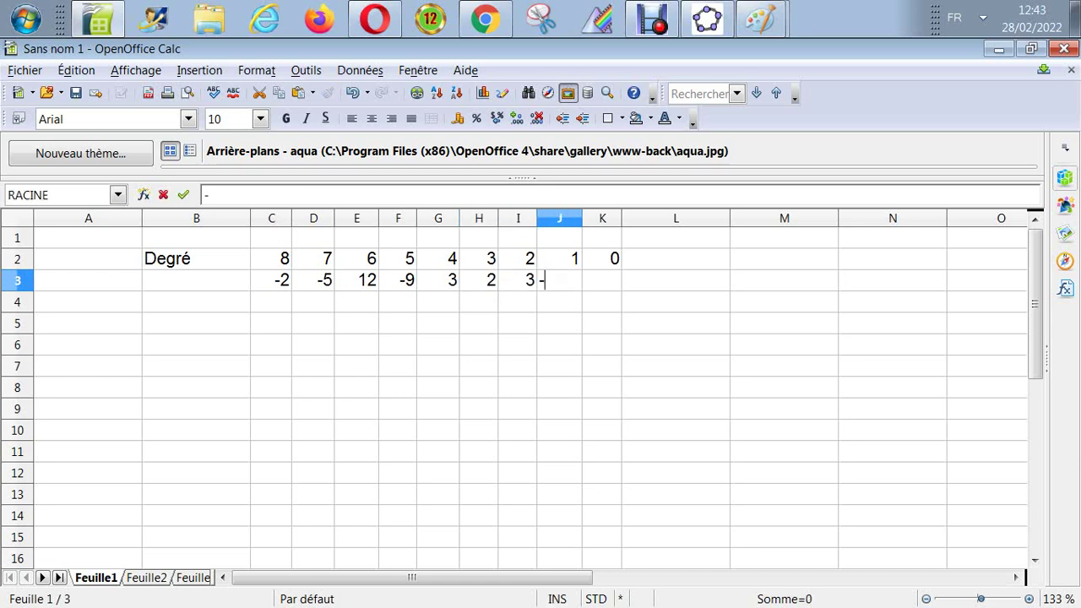
type("7")
key("Return")
key("Up")
key("Right")
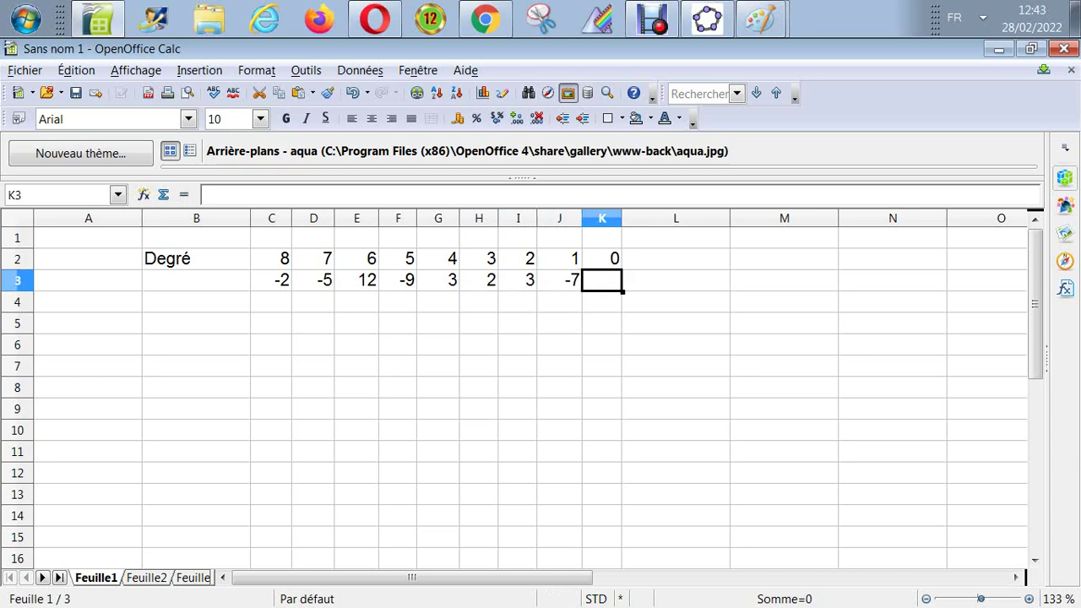
type("-6")
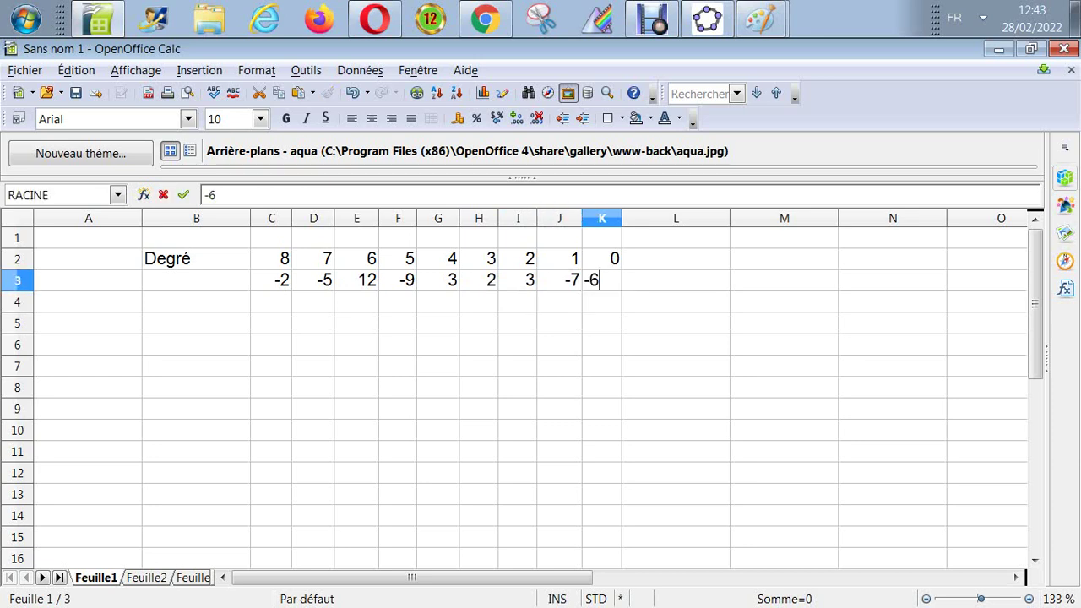
key("Return")
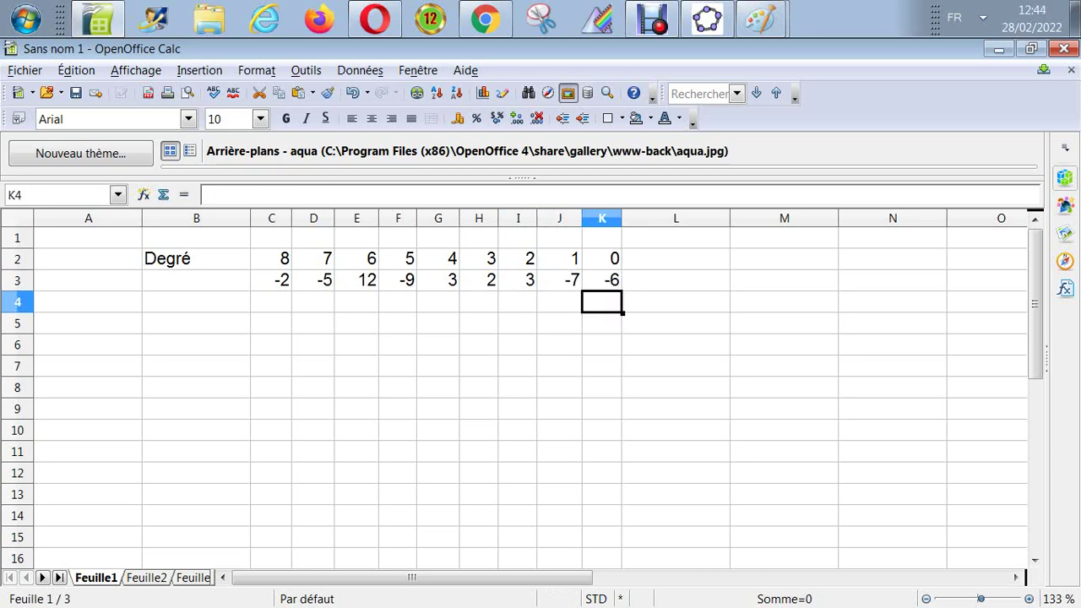
key("Left")
key("Left")
key("Left")
key("Left")
key("Left")
key("Left")
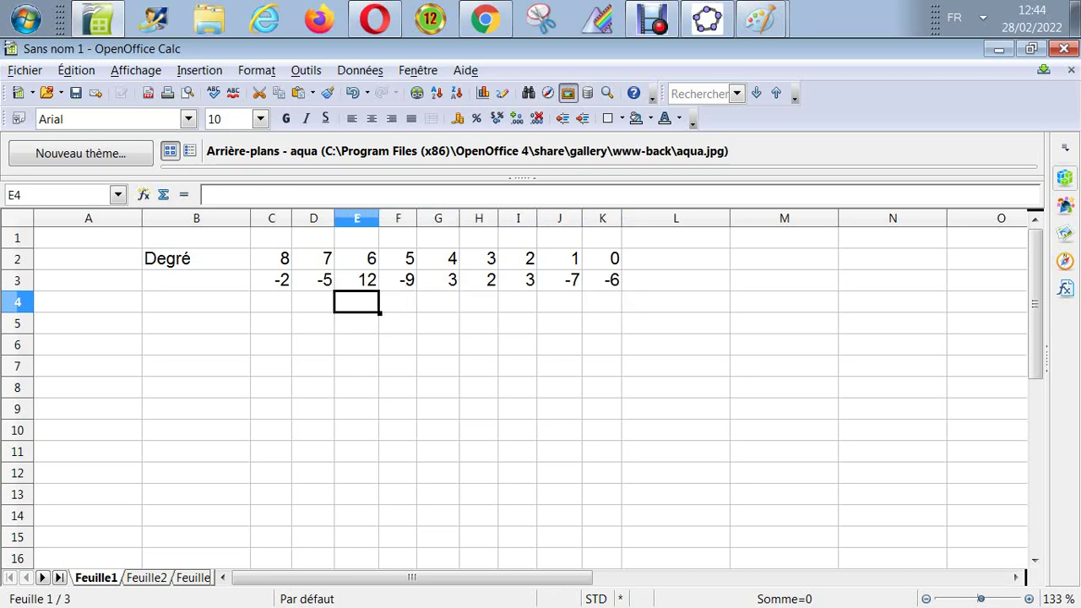
key("Left")
key("Left")
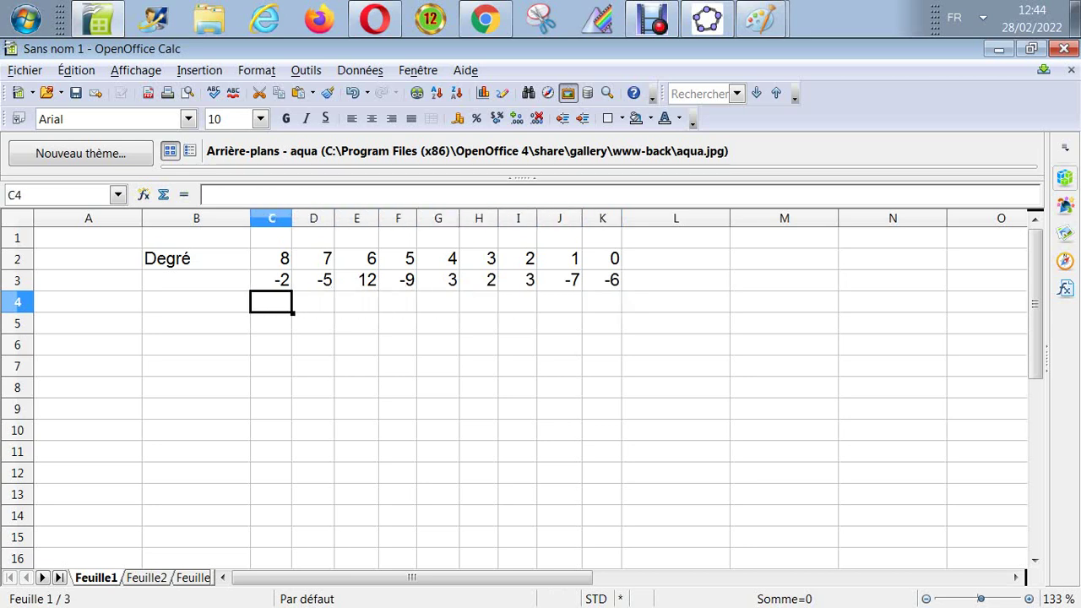
Step: Format the degree row C2:K2 in bold with a yellow background
left_click_drag(272, 258, 602, 259)
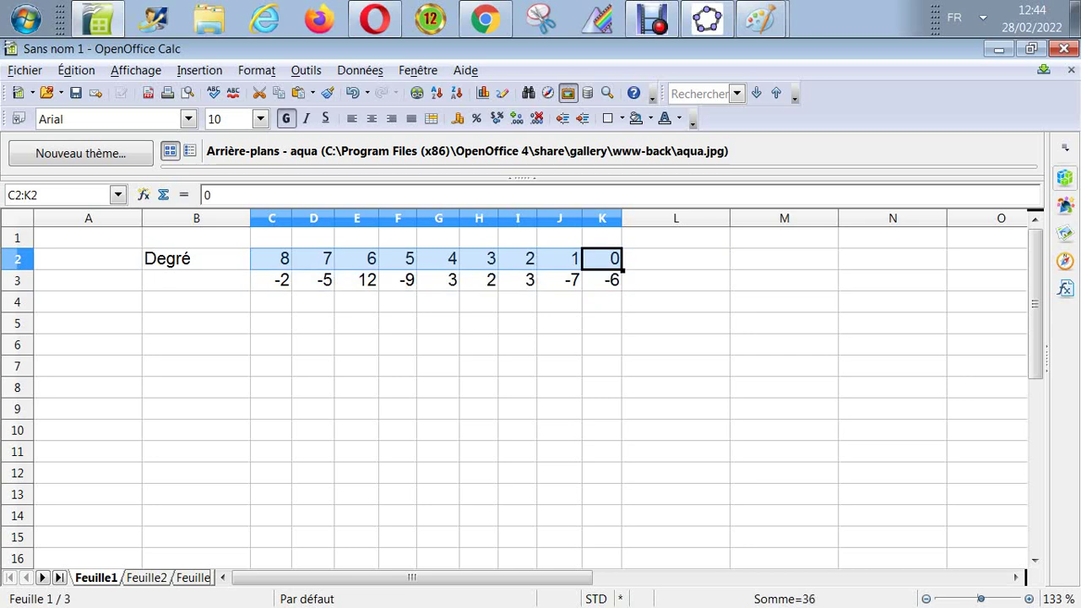
left_click(286, 118)
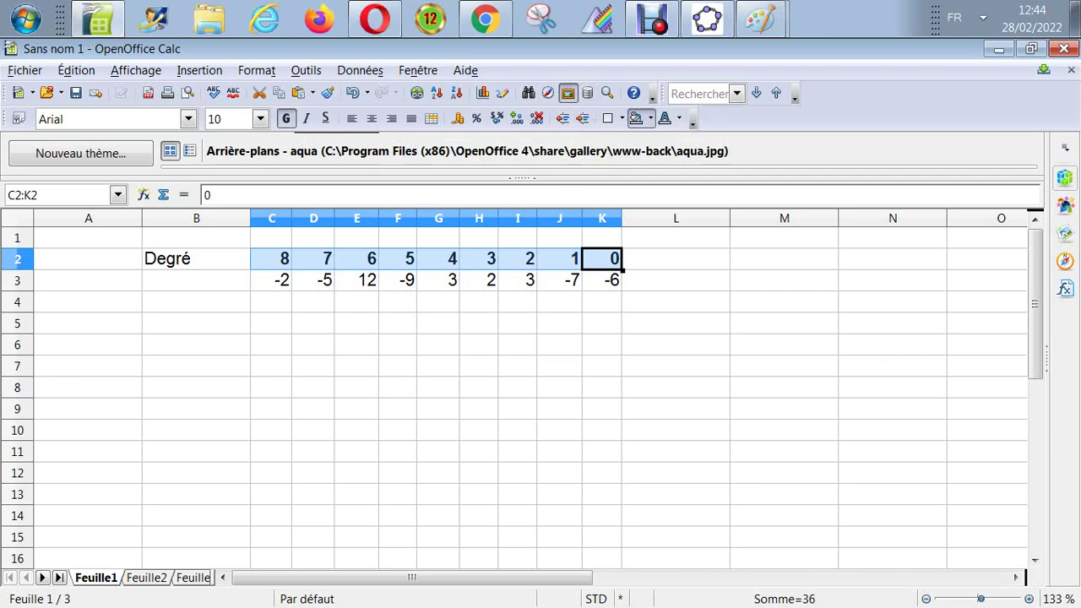
left_click(650, 118)
left_click(638, 206)
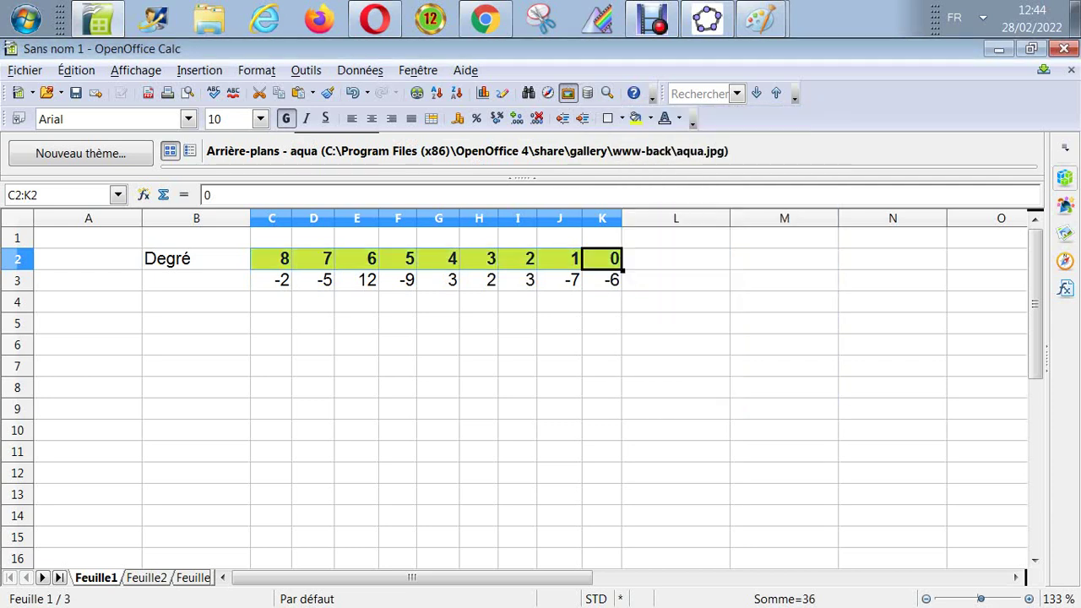
left_click(601, 366)
key("Up")
key("Up")
key("Up")
key("Up")
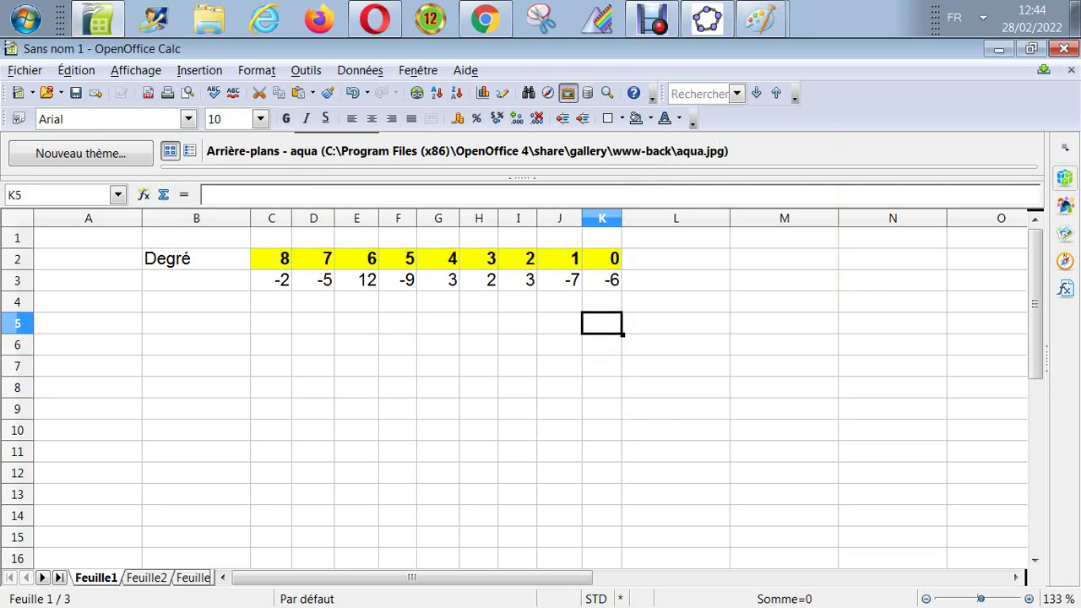
key("Left")
key("Left")
key("Left")
key("Left")
key("Left")
key("Left")
key("Left")
key("Left")
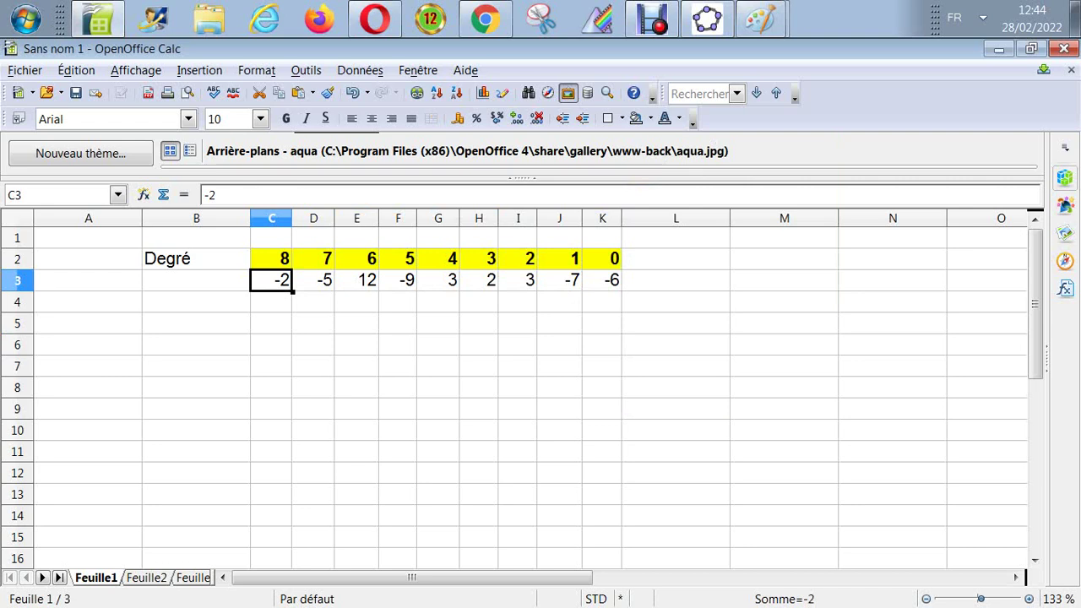
key("Right")
key("Down")
key("Down")
key("Up")
key("Up")
key("Down")
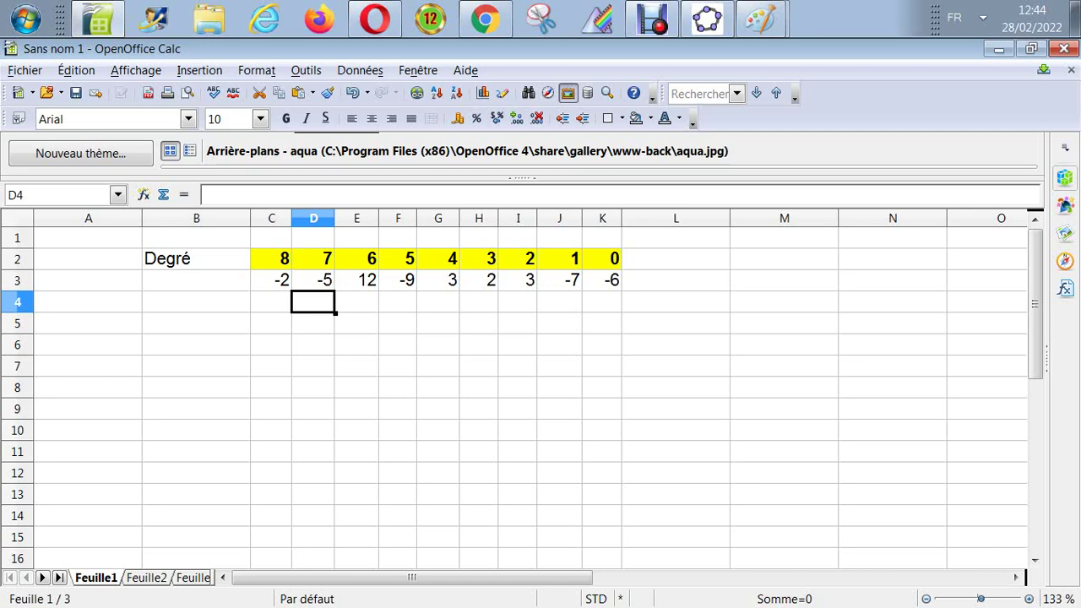
Step: Copy the degree and coefficient cells C2:K3 into a new blank Paint drawing and place the table near the canvas's upper-left area
left_click_drag(271, 259, 602, 279)
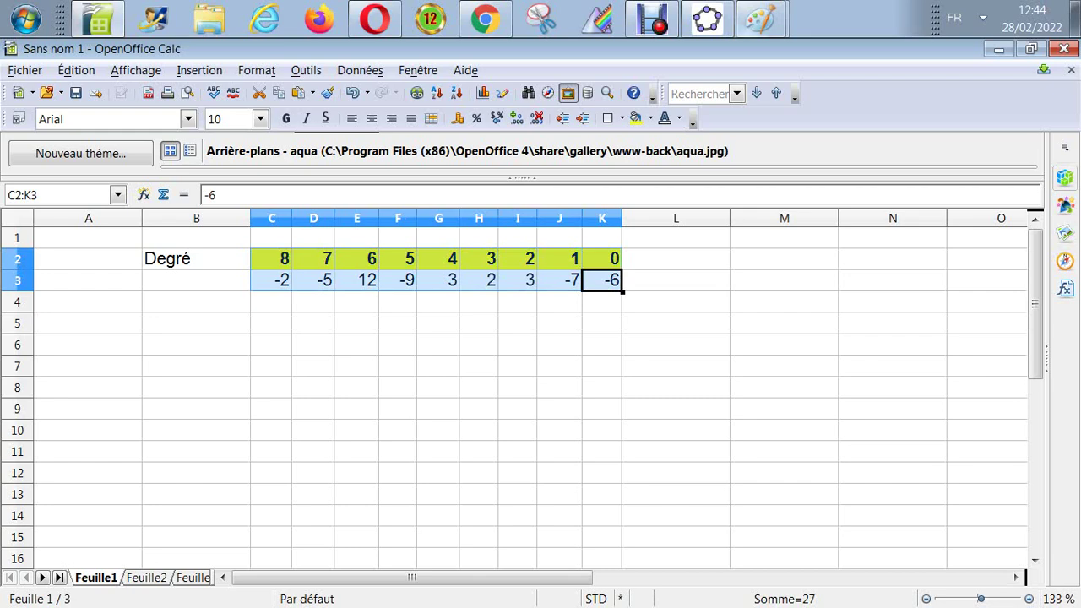
left_click(759, 18)
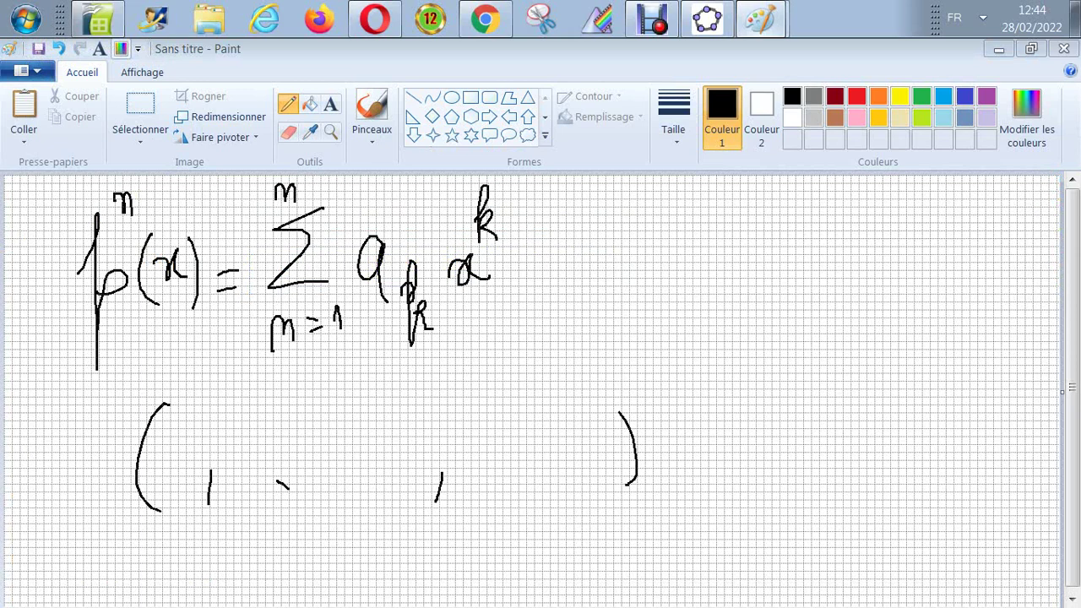
key("ctrl+n")
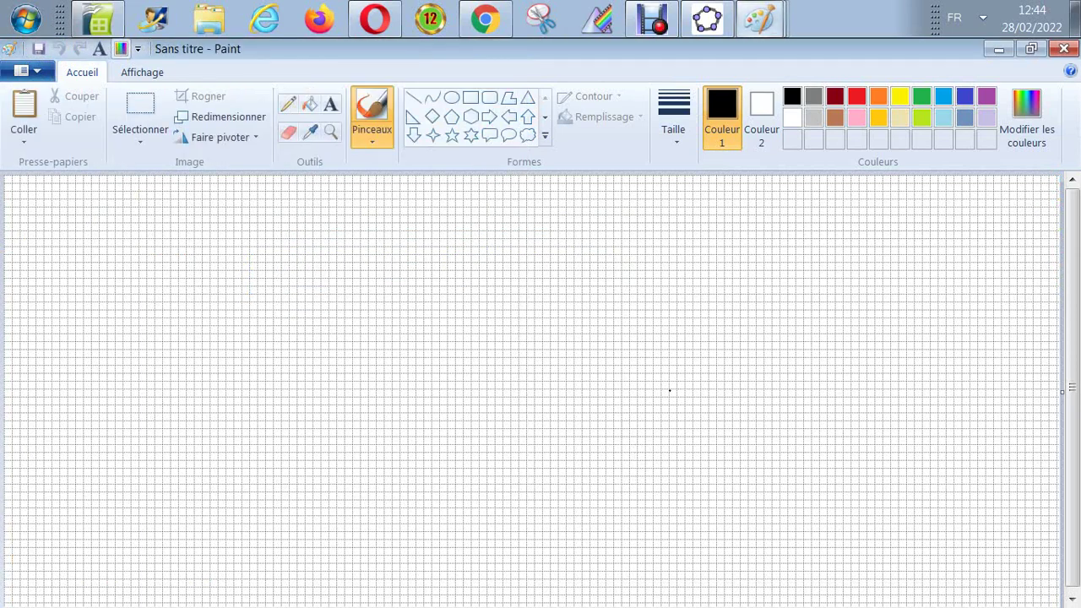
key("ctrl+v")
left_click_drag(152, 191, 259, 233)
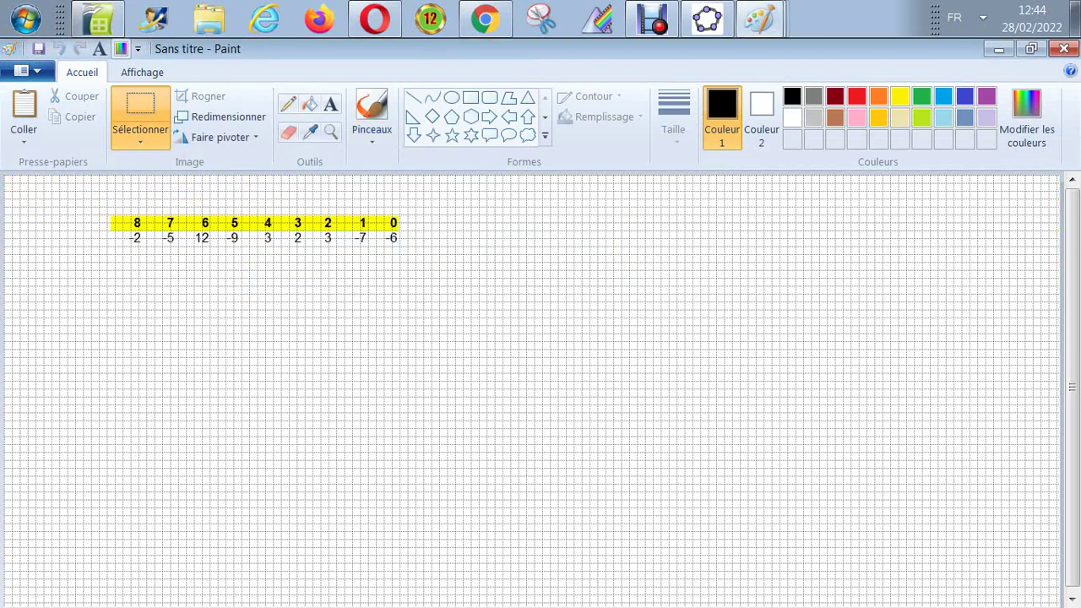
left_click_drag(586, 268, 571, 263)
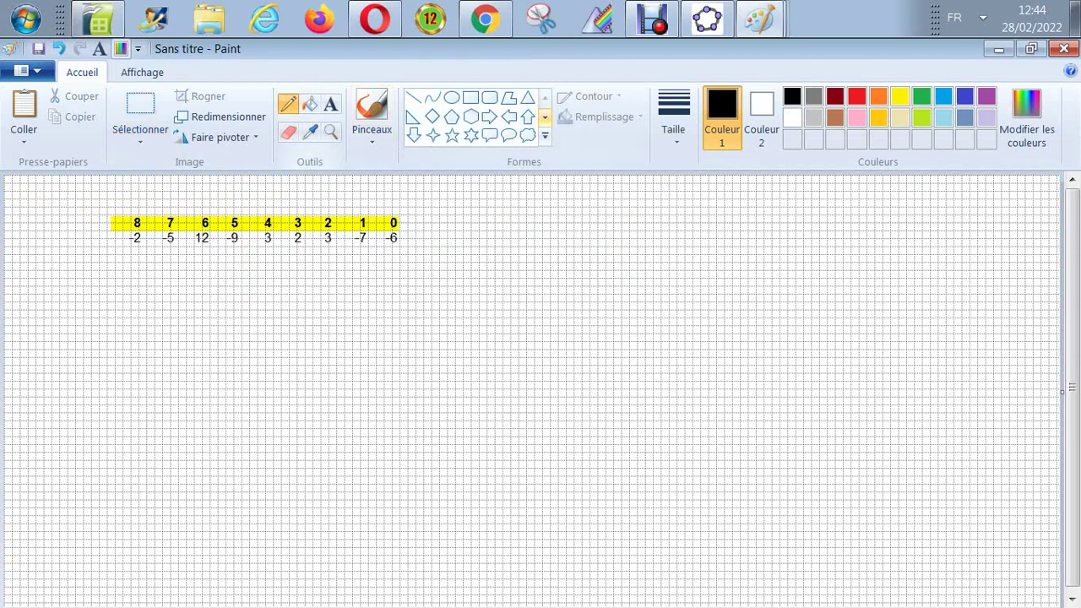
Step: Choose a pencil line thickness and handwrite p(x) below the pasted table
left_click(673, 118)
left_click(718, 250)
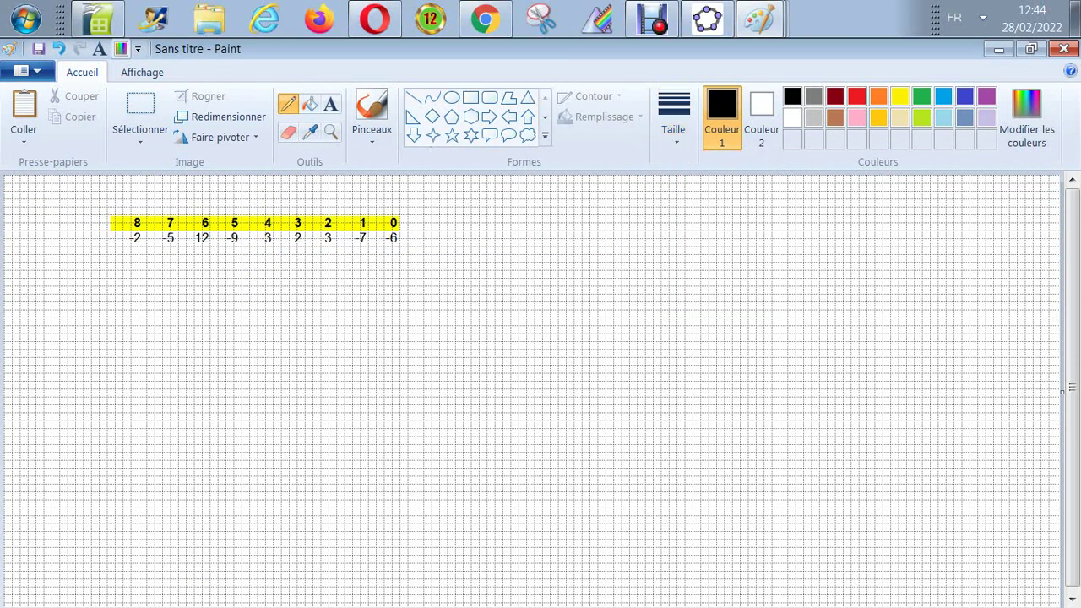
mouse_move(93, 301)
left_mouse_down()
mouse_move(105, 360)
mouse_move(104, 332)
left_mouse_up()
mouse_move(139, 288)
left_mouse_down()
mouse_move(135, 326)
mouse_move(174, 294)
mouse_move(174, 336)
left_mouse_up()
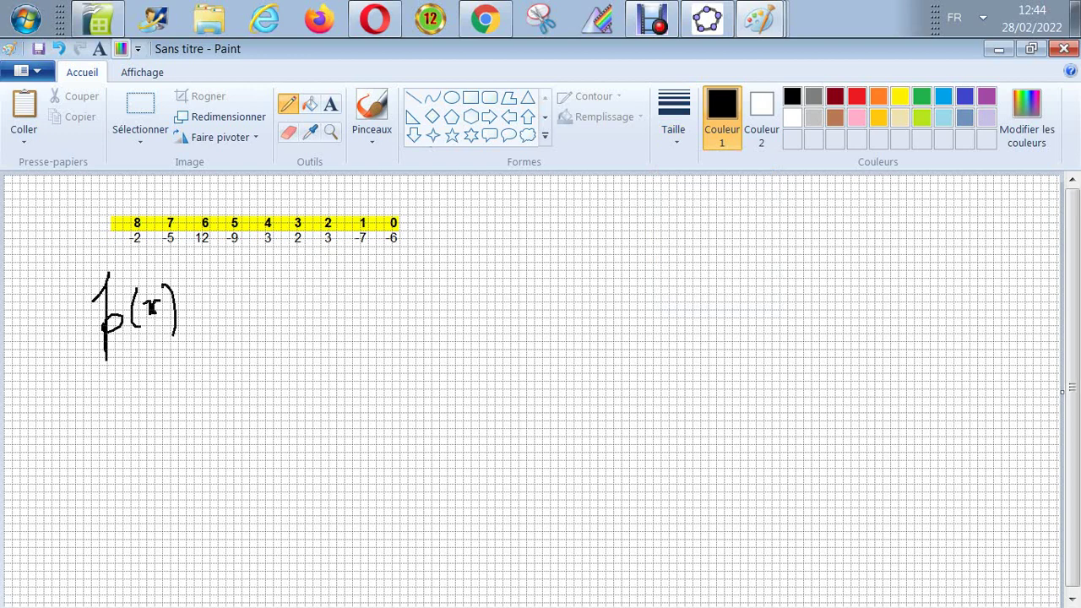
Step: Handwrite = -2x⁸ - 5x⁷ after p(x), undoing the 7 wrongly written beside the 5
left_click_drag(195, 300, 215, 305)
mouse_move(238, 299)
left_mouse_down()
mouse_move(284, 305)
mouse_move(308, 281)
mouse_move(324, 296)
left_mouse_up()
mouse_move(326, 250)
left_mouse_down()
mouse_move(325, 273)
mouse_move(364, 293)
left_mouse_up()
left_click_drag(371, 277, 374, 306)
mouse_move(376, 278)
left_mouse_down()
mouse_move(391, 277)
mouse_move(411, 301)
mouse_move(424, 279)
left_mouse_up()
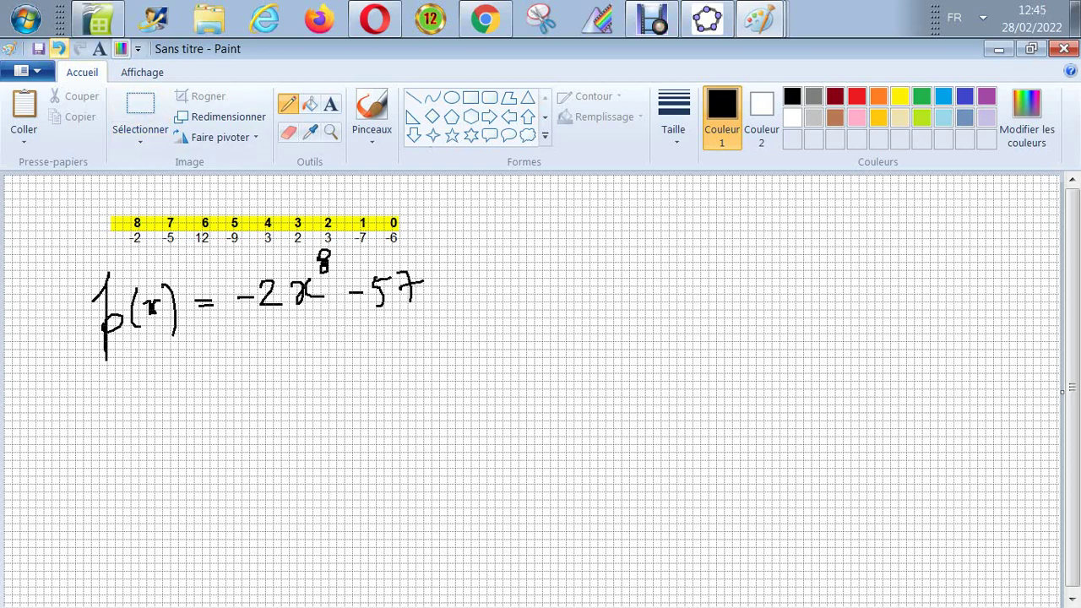
left_click(58, 48)
left_click(58, 48)
mouse_move(408, 279)
left_mouse_down()
mouse_move(411, 302)
mouse_move(434, 295)
left_mouse_up()
mouse_move(432, 238)
left_mouse_down()
mouse_move(438, 265)
mouse_move(455, 242)
left_mouse_up()
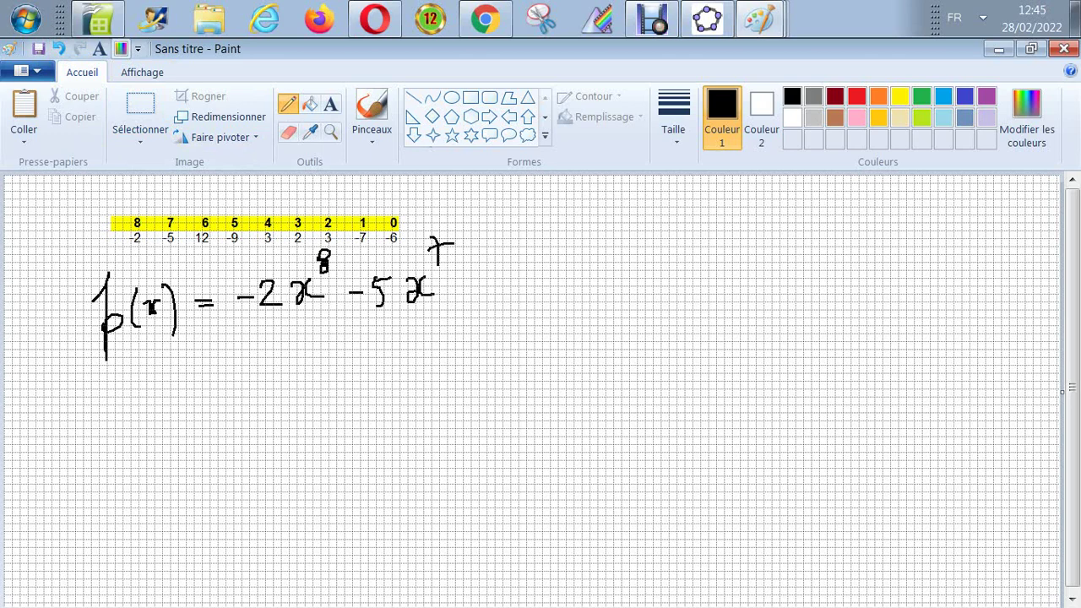
Step: Handwrite the remaining powers x⁶, x⁵, x⁴, x³, x² and x along the line, leaving gaps for their coefficients
mouse_move(518, 277)
left_mouse_down()
mouse_move(534, 300)
mouse_move(548, 273)
left_mouse_up()
left_click_drag(549, 237, 548, 258)
mouse_move(613, 270)
left_mouse_down()
mouse_move(626, 289)
mouse_move(635, 251)
left_mouse_up()
mouse_move(628, 226)
left_mouse_down()
mouse_move(642, 223)
mouse_move(629, 254)
left_mouse_up()
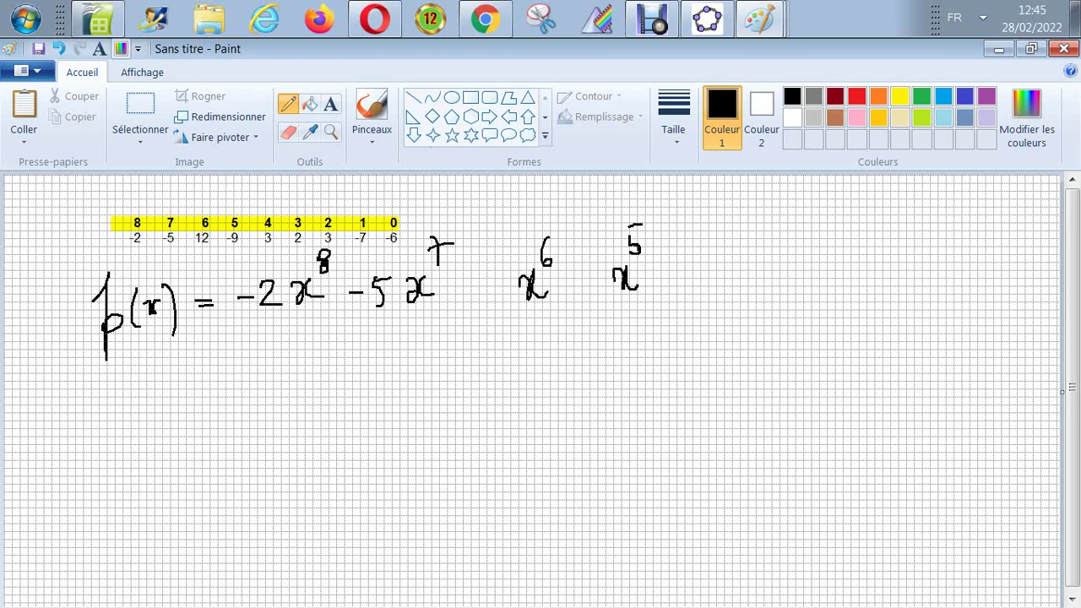
mouse_move(693, 268)
left_mouse_down()
mouse_move(708, 285)
mouse_move(723, 274)
left_mouse_up()
mouse_move(713, 225)
left_mouse_down()
mouse_move(717, 250)
mouse_move(793, 271)
left_mouse_up()
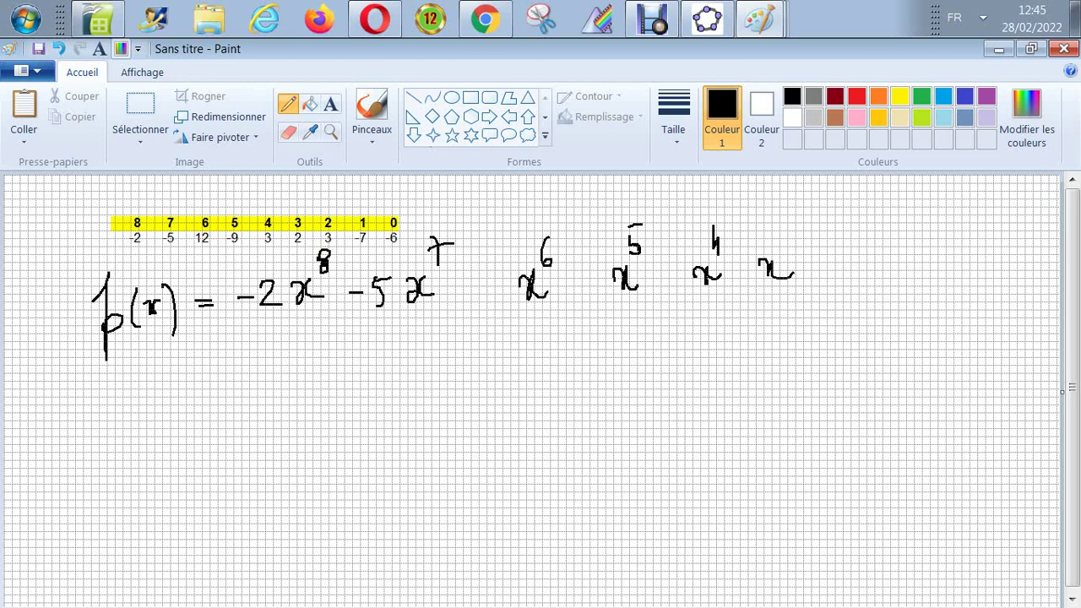
left_click_drag(771, 228, 770, 244)
left_click_drag(840, 256, 867, 277)
mouse_move(858, 225)
left_mouse_down()
mouse_move(862, 237)
mouse_move(945, 272)
left_mouse_up()
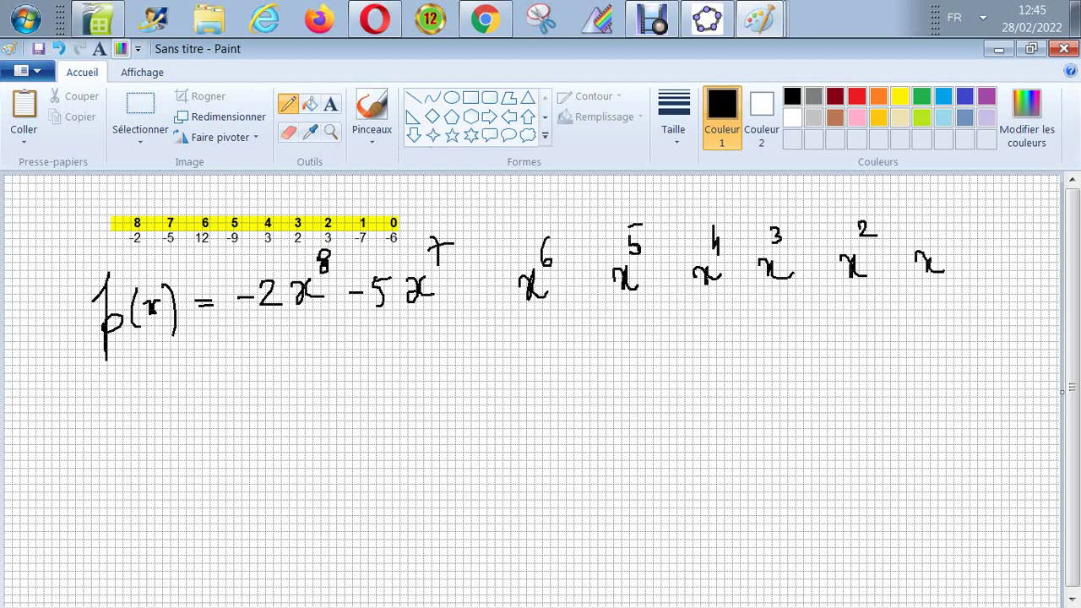
Step: Handwrite the coefficients +12, -9 and +3 in front of x⁶, x⁵ and x⁴
mouse_move(450, 280)
left_mouse_down()
mouse_move(449, 299)
mouse_move(462, 291)
left_mouse_up()
mouse_move(476, 274)
left_mouse_down()
mouse_move(479, 296)
mouse_move(505, 297)
left_mouse_up()
left_click(561, 284)
left_click_drag(583, 265, 593, 277)
left_click_drag(595, 266, 594, 296)
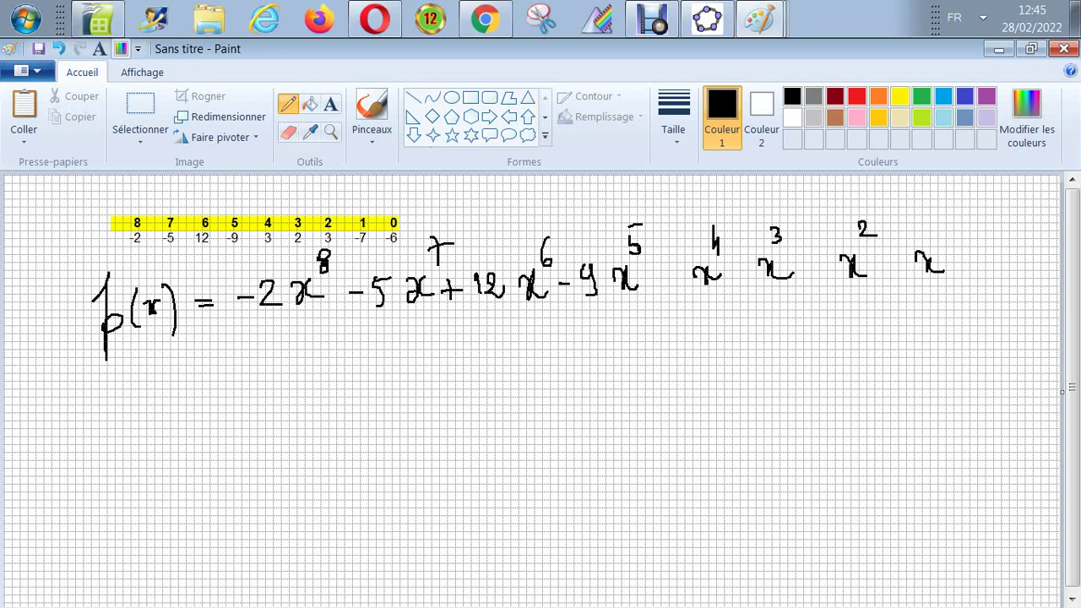
mouse_move(653, 270)
left_mouse_down()
mouse_move(653, 289)
mouse_move(676, 256)
mouse_move(668, 274)
left_mouse_up()
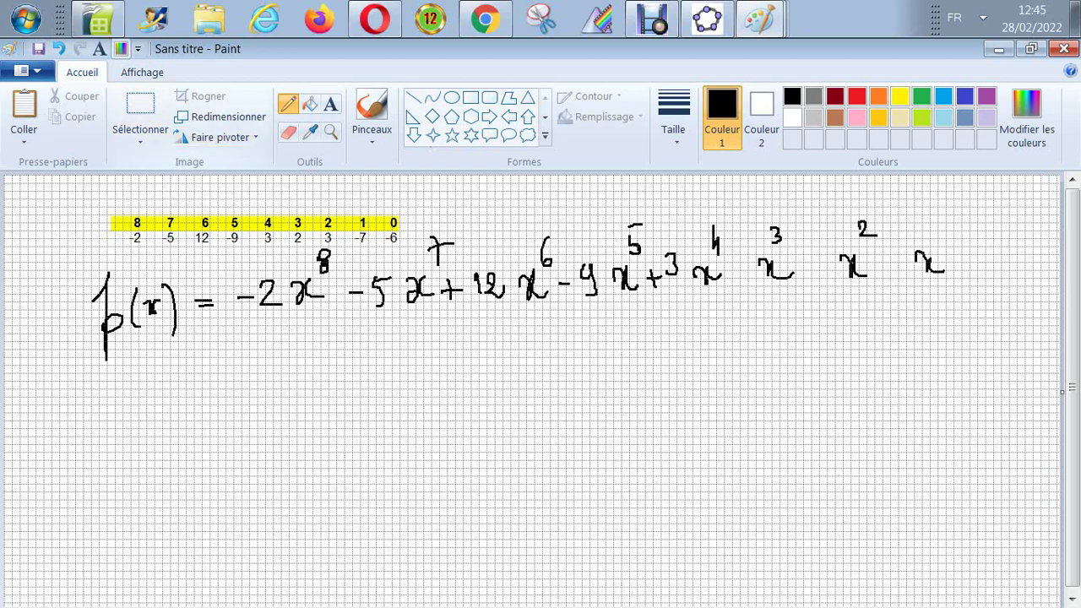
Step: Move the handwritten x³, x² and x to the right to widen the gap after x⁴
left_click(141, 108)
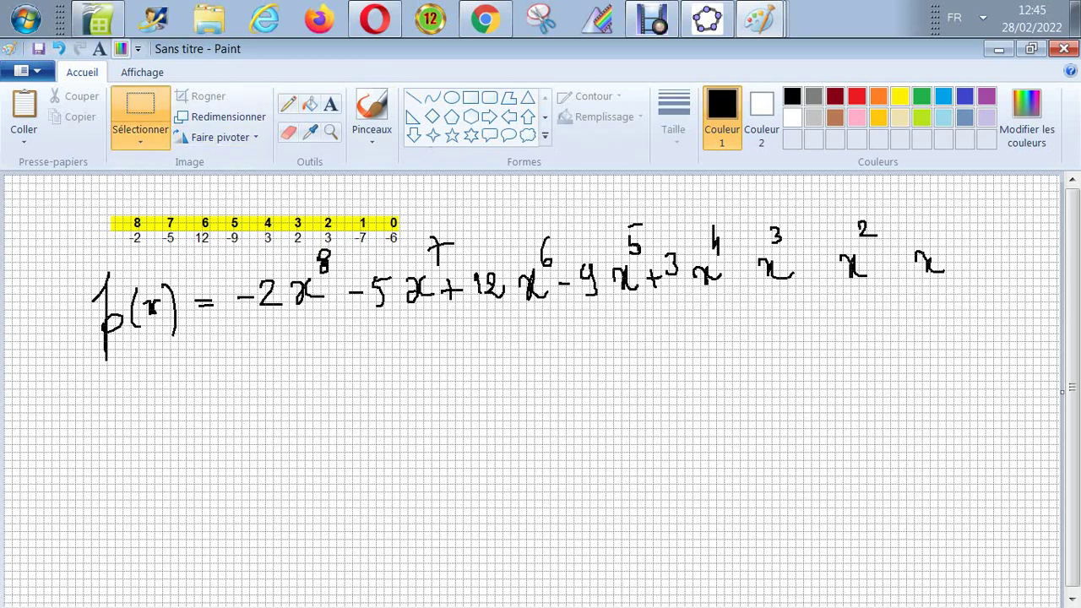
left_click_drag(851, 290, 976, 328)
left_click_drag(863, 270, 896, 274)
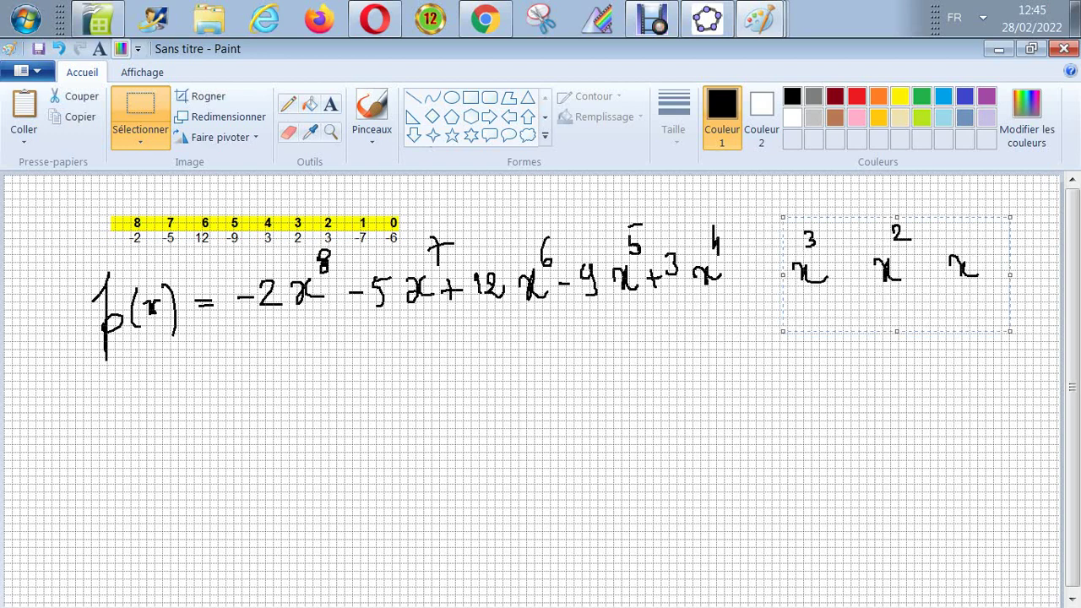
Step: Handwrite the coefficients +2, +3 and -7 before x³, x² and x, and end the polynomial with the constant -6
left_click(288, 103)
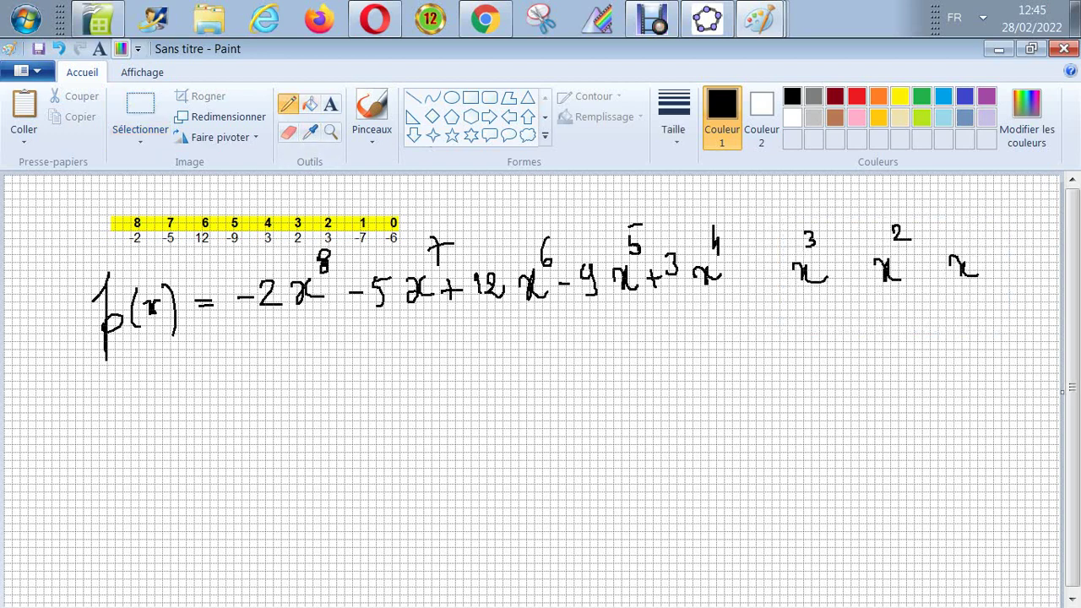
mouse_move(750, 266)
left_mouse_down()
mouse_move(749, 286)
mouse_move(779, 267)
mouse_move(789, 282)
left_mouse_up()
mouse_move(840, 260)
left_mouse_down()
mouse_move(839, 280)
mouse_move(865, 260)
mouse_move(856, 275)
left_mouse_up()
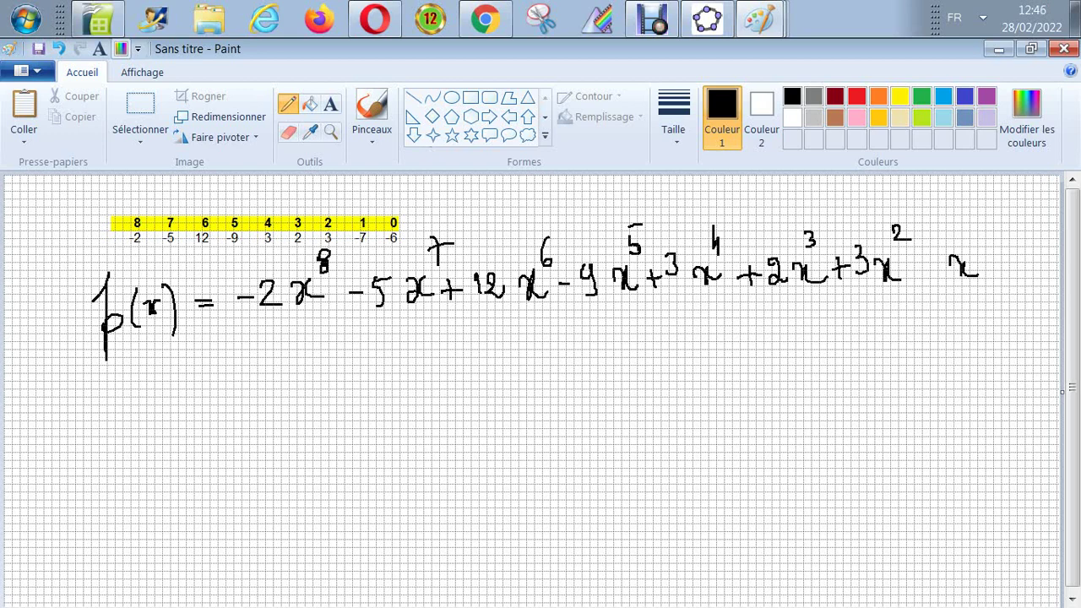
left_click_drag(902, 270, 935, 283)
left_click_drag(981, 262, 1011, 254)
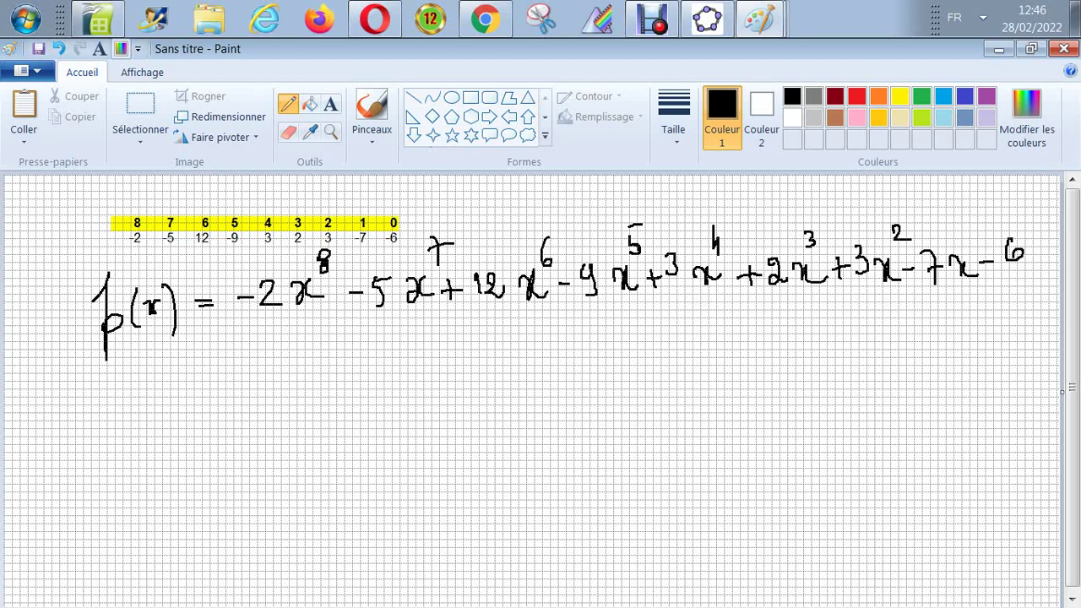
Step: Handwrite p'(x) = beneath the p(x) line to begin the derivative
mouse_move(93, 395)
left_mouse_down()
mouse_move(102, 368)
mouse_move(102, 440)
left_mouse_up()
left_click_drag(99, 400, 110, 388)
left_click_drag(125, 351, 121, 375)
mouse_move(139, 363)
left_mouse_down()
mouse_move(135, 398)
mouse_move(168, 380)
left_mouse_up()
left_click_drag(172, 348, 175, 418)
left_click_drag(194, 380, 208, 379)
left_click_drag(197, 389, 211, 388)
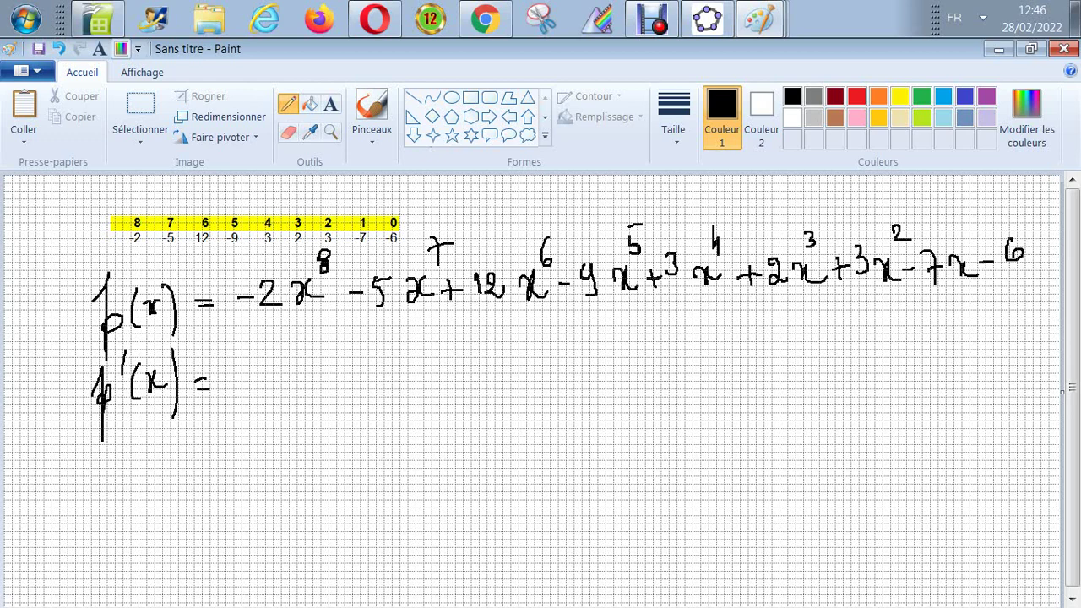
Step: Circle the exponent 8 in p(x) and handwrite the differentiation rule k(xⁿ)' = knxⁿ⁻¹ below the p'(x) line
mouse_move(314, 249)
left_mouse_down()
mouse_move(341, 251)
mouse_move(318, 246)
left_mouse_up()
mouse_move(277, 488)
left_mouse_down()
mouse_move(292, 524)
mouse_move(321, 520)
left_mouse_up()
left_click_drag(312, 466, 319, 451)
mouse_move(325, 461)
left_mouse_down()
mouse_move(328, 480)
mouse_move(262, 568)
mouse_move(354, 554)
left_mouse_up()
mouse_move(383, 441)
left_mouse_down()
mouse_move(380, 474)
mouse_move(417, 504)
left_mouse_up()
left_click_drag(404, 514, 413, 515)
mouse_move(487, 471)
left_mouse_down()
mouse_move(501, 507)
mouse_move(571, 490)
left_mouse_up()
mouse_move(561, 451)
left_mouse_down()
mouse_move(615, 440)
mouse_move(620, 450)
left_mouse_up()
mouse_move(534, 473)
left_mouse_down()
mouse_move(545, 470)
mouse_move(536, 495)
mouse_move(573, 494)
left_mouse_up()
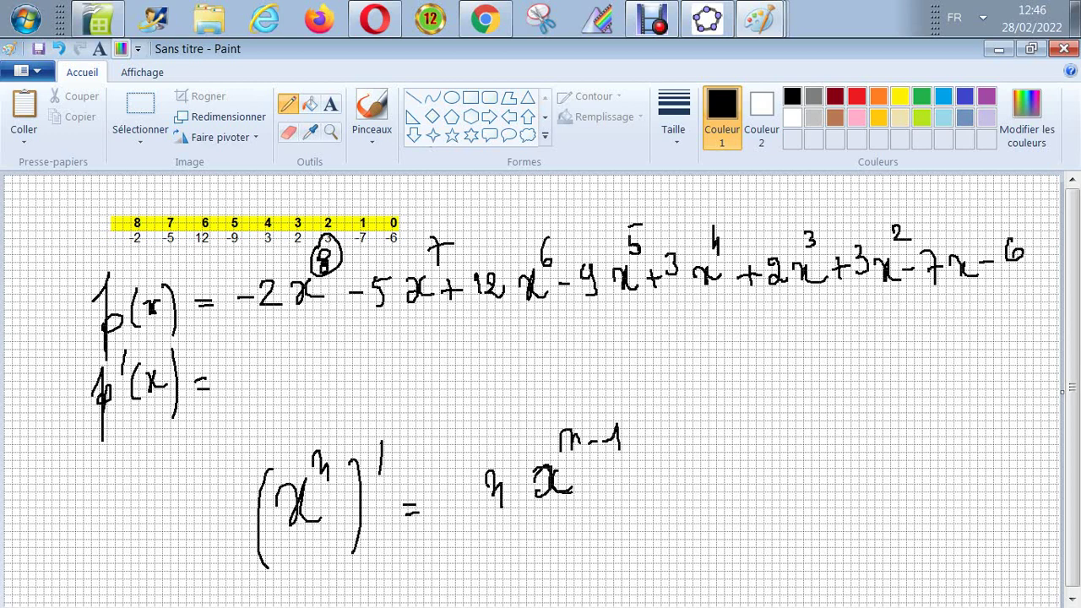
mouse_move(208, 482)
left_mouse_down()
mouse_move(205, 517)
mouse_move(230, 525)
left_mouse_up()
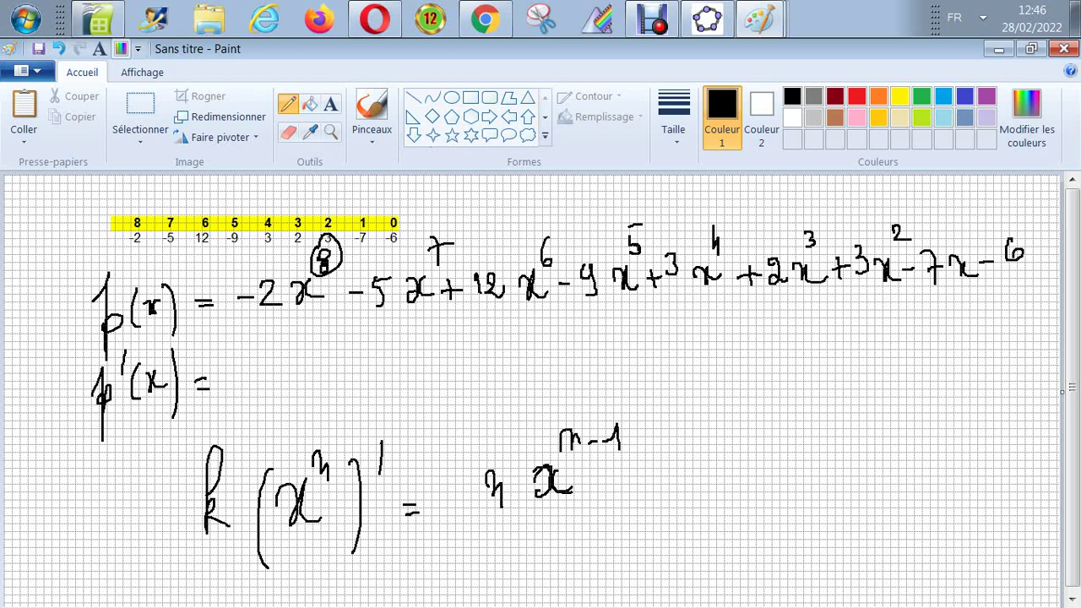
mouse_move(458, 469)
left_mouse_down()
mouse_move(453, 498)
mouse_move(473, 500)
left_mouse_up()
Step: Delete the handwritten differentiation rule from the canvas and return to the pencil
left_click(140, 105)
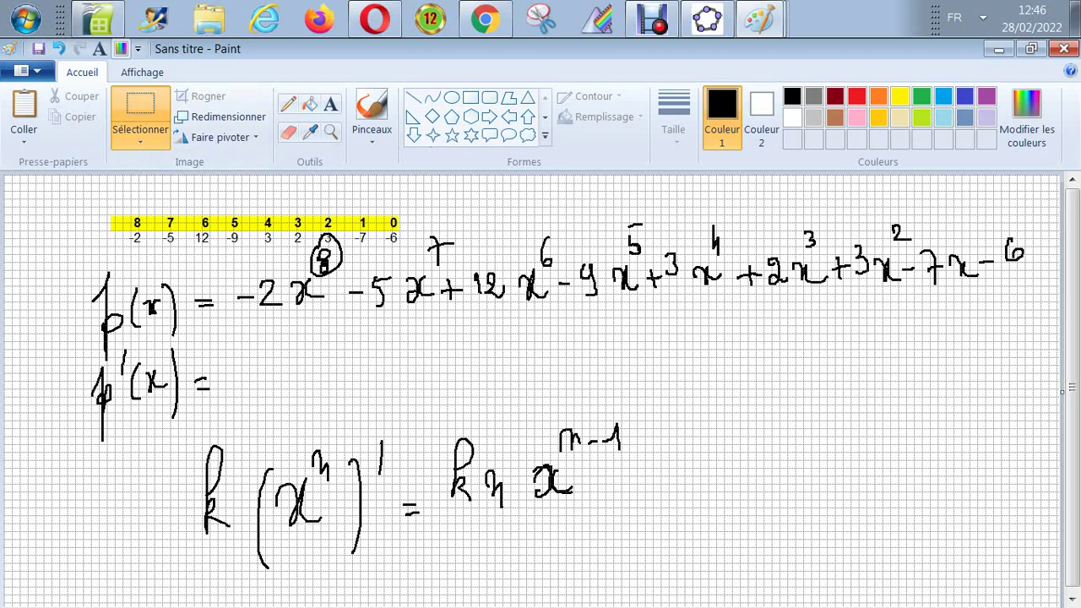
mouse_move(180, 427)
left_mouse_down()
mouse_move(229, 482)
mouse_move(649, 605)
left_mouse_up()
key("Delete")
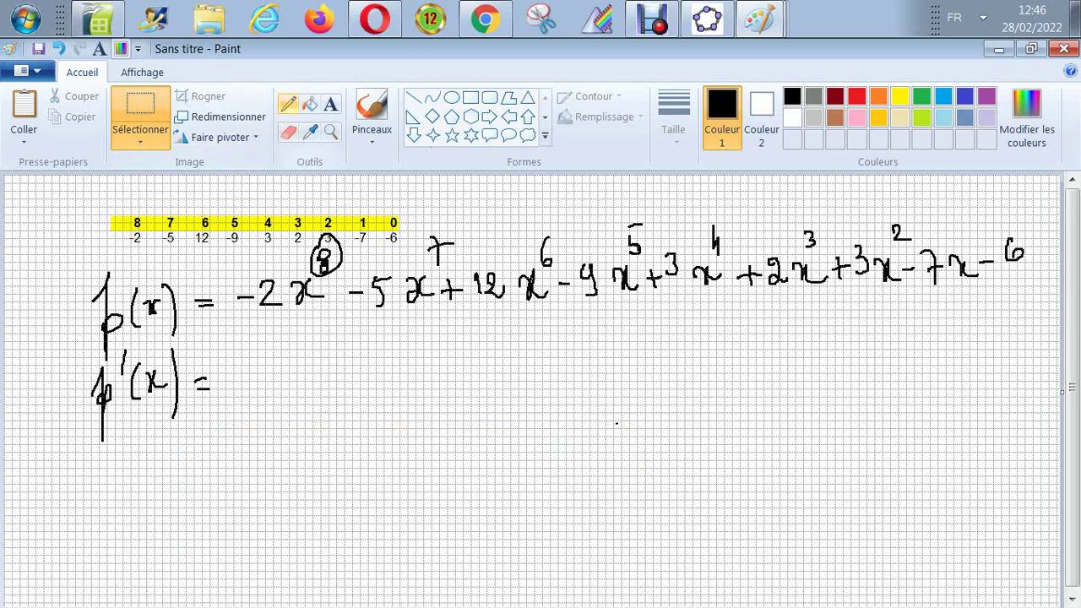
left_click(288, 103)
left_click_drag(243, 385, 270, 392)
left_click_drag(301, 348, 296, 371)
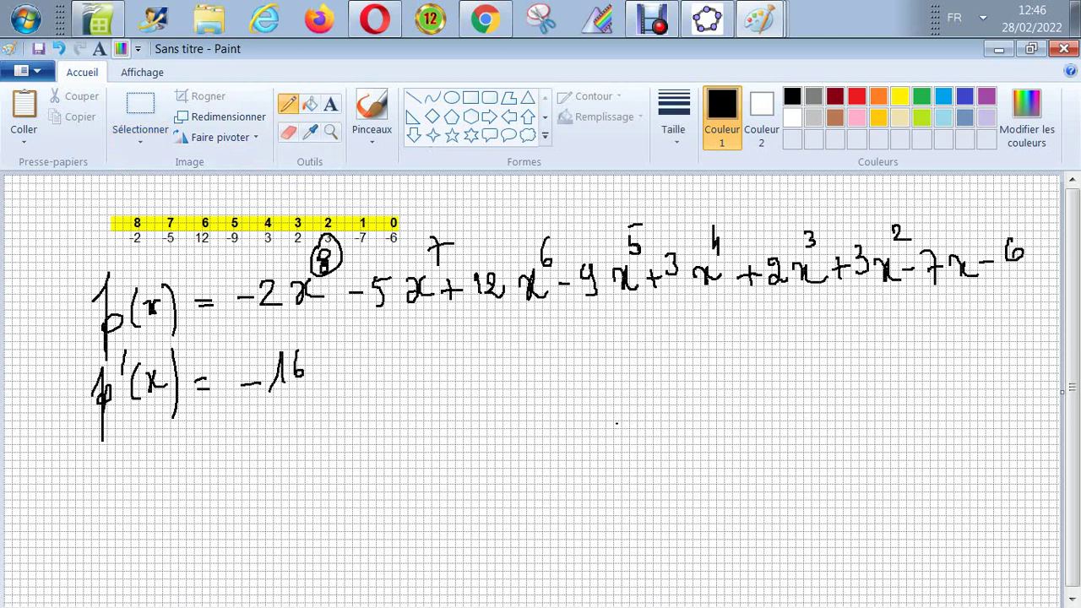
left_click(58, 48)
left_click(59, 48)
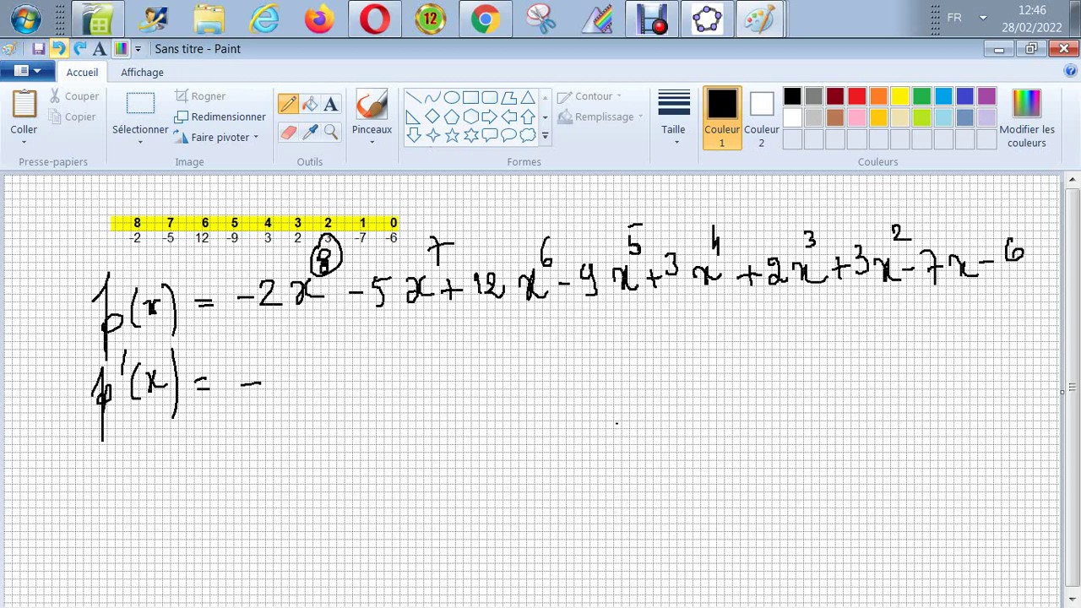
left_click(58, 48)
Step: Underline the constant -6 in p(x) and handwrite -16x⁷ as the first term of p'(x)
mouse_move(973, 290)
left_mouse_down()
mouse_move(1003, 294)
mouse_move(1045, 273)
left_mouse_up()
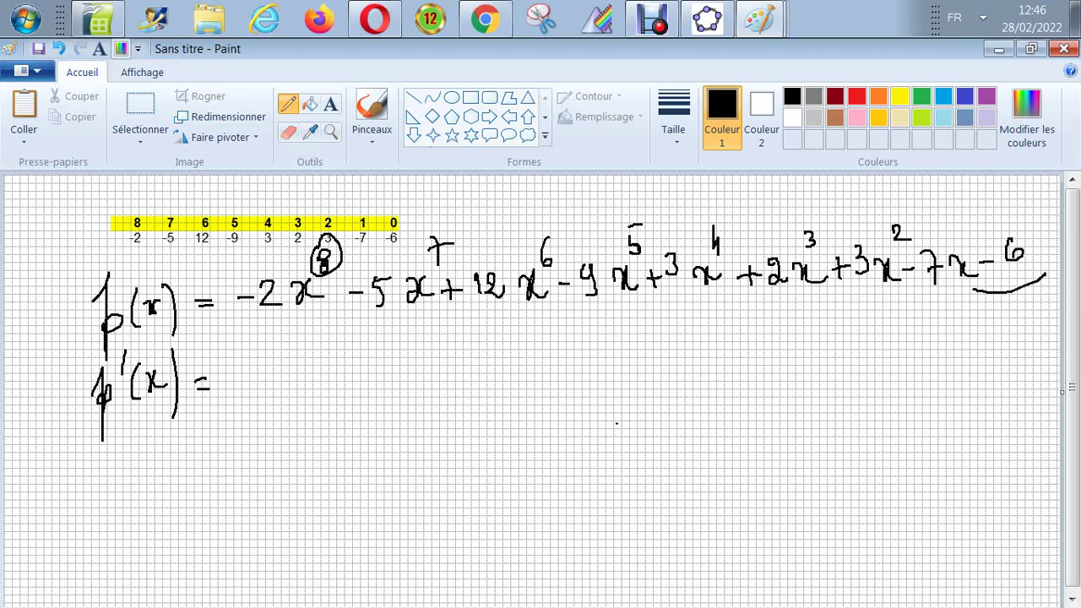
left_click_drag(404, 355, 414, 387)
mouse_move(428, 353)
left_mouse_down()
mouse_move(423, 372)
mouse_move(437, 376)
left_mouse_up()
left_click_drag(425, 334, 440, 339)
left_click_drag(337, 387, 353, 385)
mouse_move(366, 370)
left_mouse_down()
mouse_move(377, 389)
mouse_move(382, 381)
left_mouse_up()
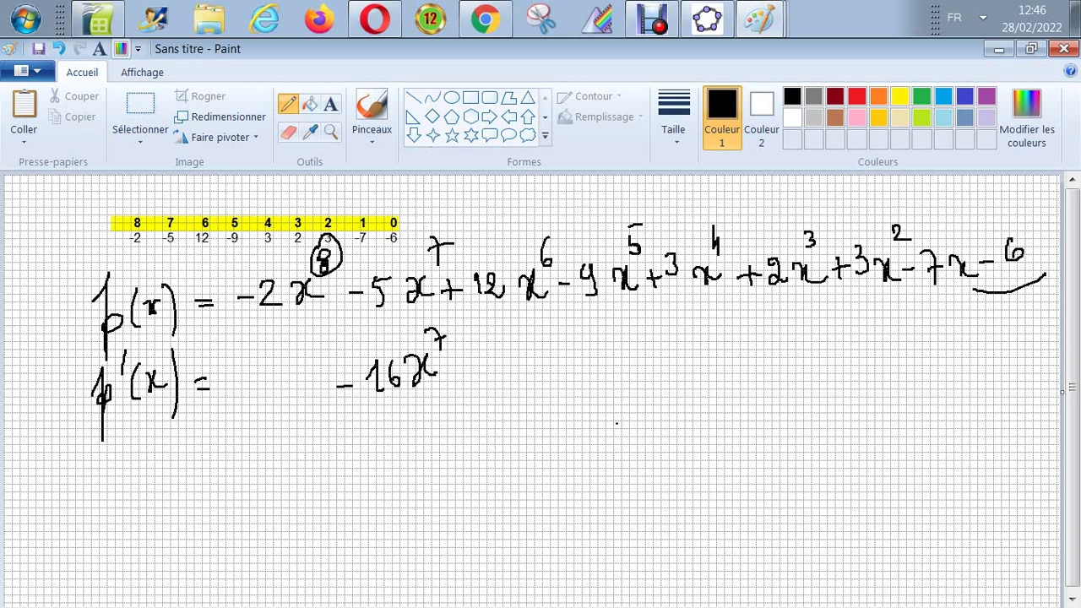
Step: Handwrite -35x⁶ as the second term of p'(x), followed by a plus sign and dashes for the remaining terms
mouse_move(453, 378)
left_mouse_down()
mouse_move(501, 382)
mouse_move(528, 347)
left_mouse_up()
left_click_drag(535, 368, 564, 380)
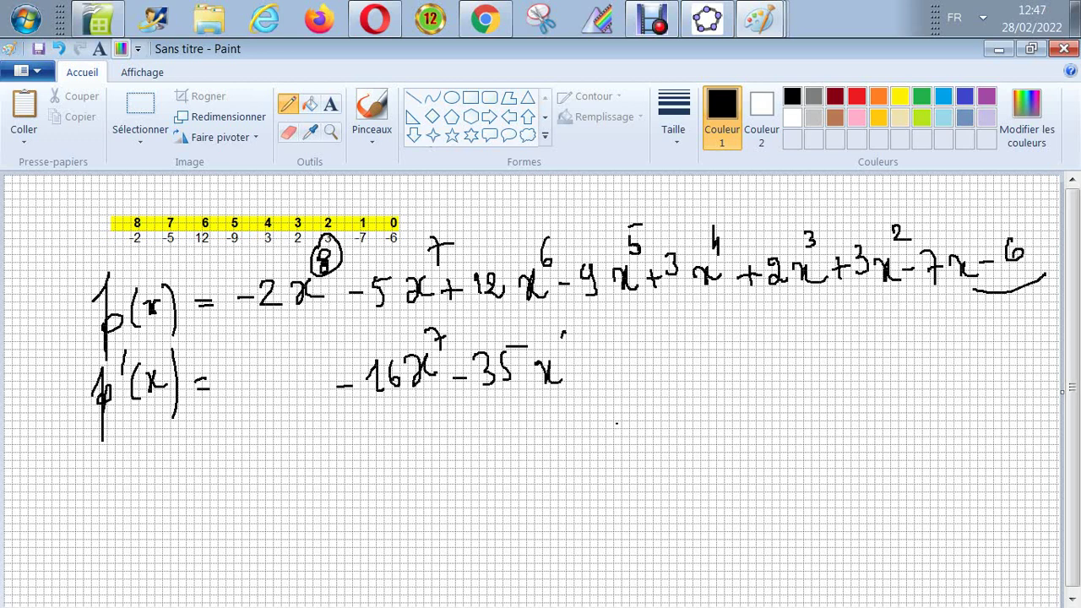
mouse_move(566, 340)
left_mouse_down()
mouse_move(561, 362)
mouse_move(608, 375)
mouse_move(618, 363)
left_mouse_up()
left_click_drag(630, 365, 666, 364)
left_click_drag(671, 365, 750, 362)
Step: Handwrite p'(x) = Σ beneath the expanded derivative line
mouse_move(427, 450)
left_mouse_down()
mouse_move(351, 530)
mouse_move(432, 523)
left_mouse_up()
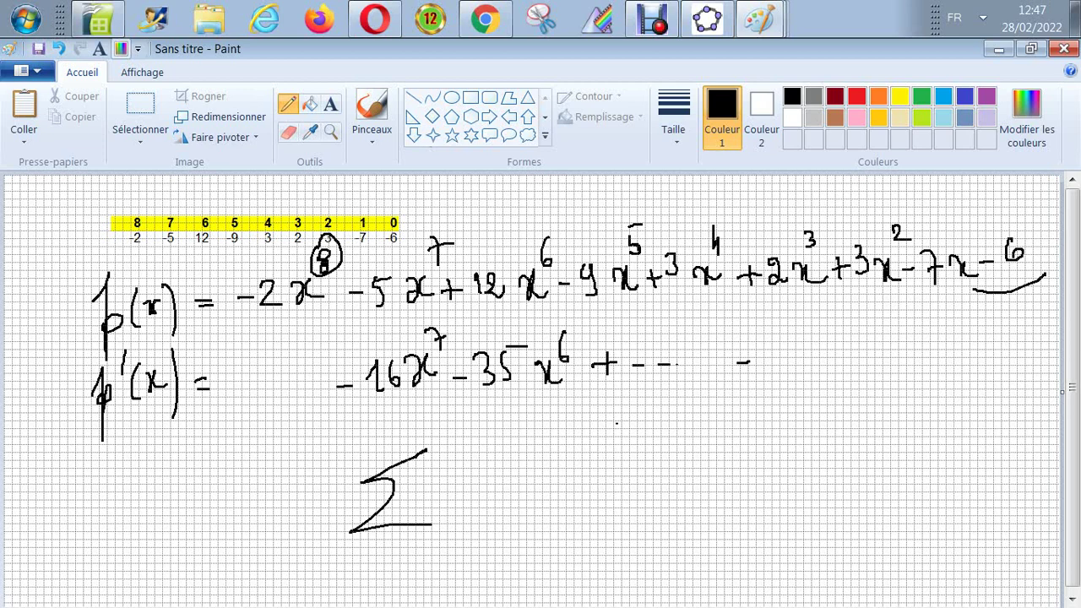
left_click_drag(236, 460, 234, 582)
left_click_drag(223, 531, 245, 520)
left_click_drag(262, 466, 257, 493)
mouse_move(280, 495)
left_mouse_down()
mouse_move(268, 513)
mouse_move(275, 531)
left_mouse_up()
left_click_drag(287, 507, 302, 522)
left_click_drag(310, 483, 309, 559)
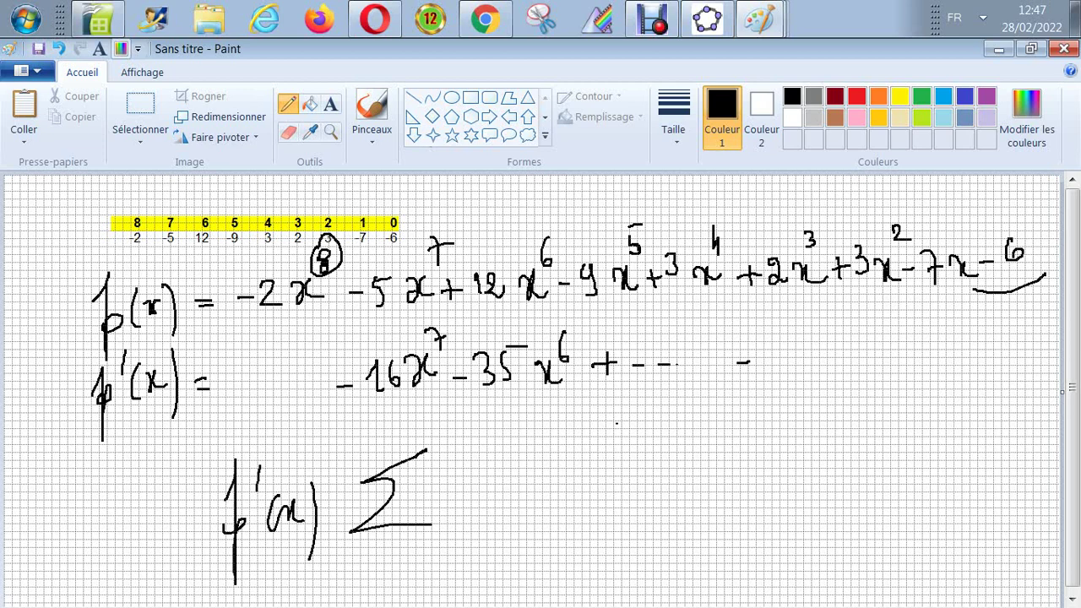
left_click_drag(342, 500, 355, 499)
left_click_drag(339, 514, 364, 512)
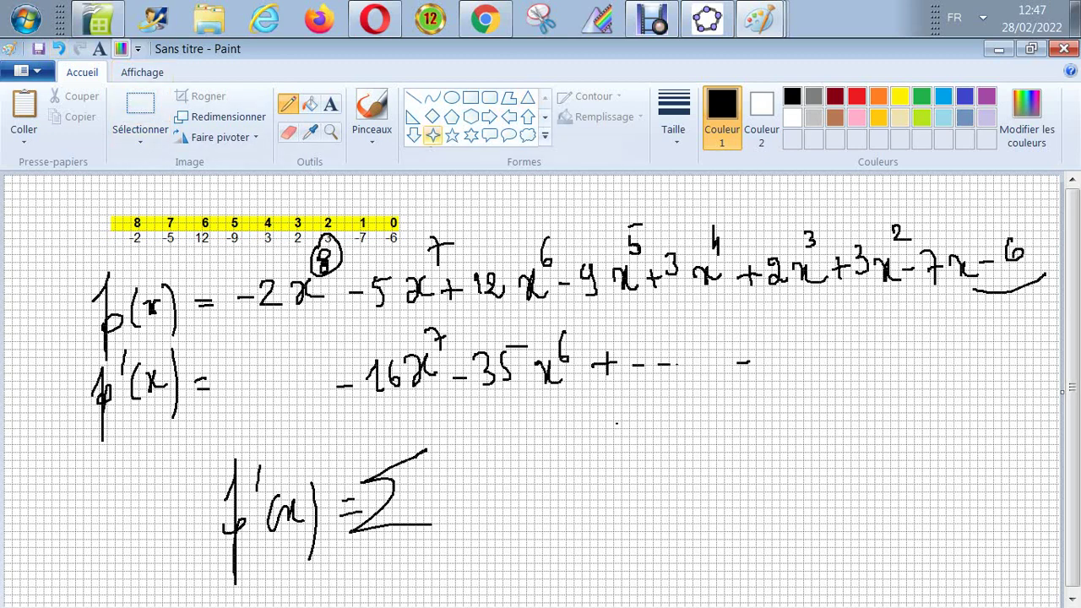
Step: Delete the handwritten p'(x) = Σ from the canvas
left_click(140, 108)
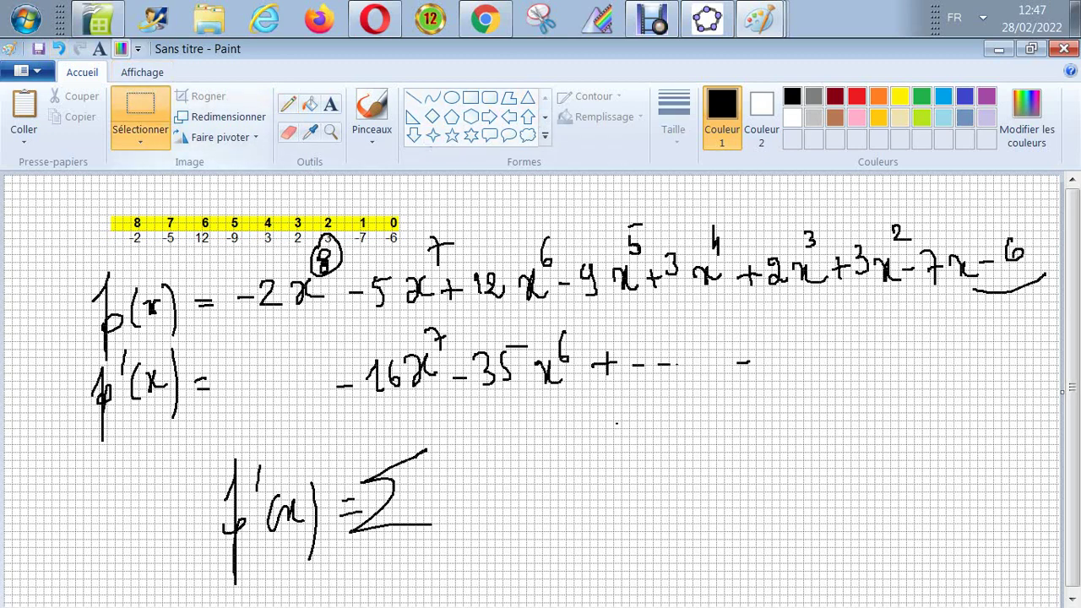
left_click_drag(202, 429, 274, 478)
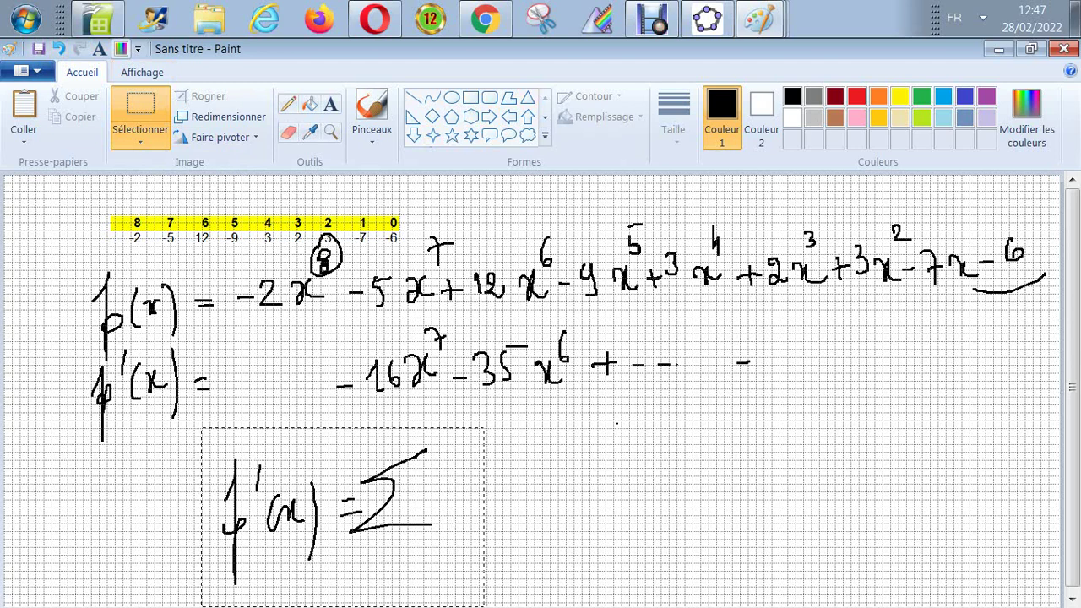
key("Delete")
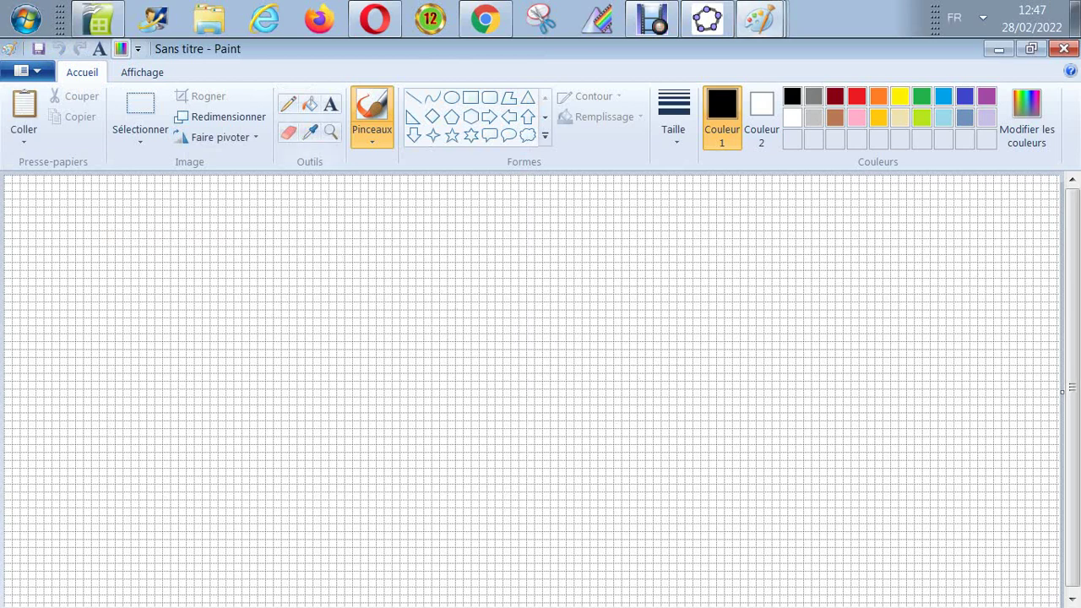
Step: Set the pencil's line thickness on the blank grid canvas and handwrite p'(x) = near its upper edge
left_click(288, 103)
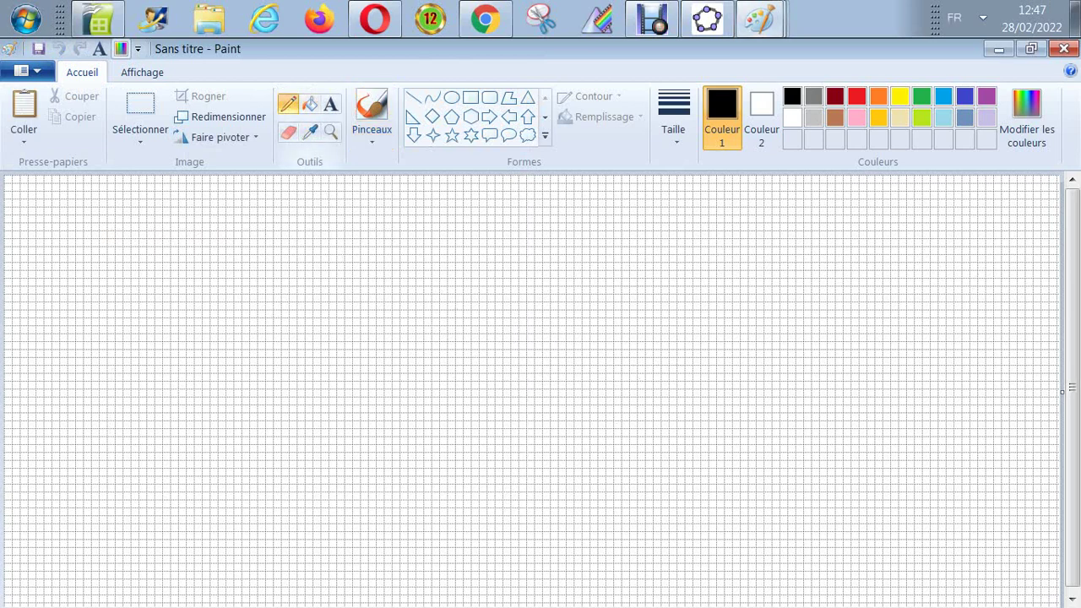
left_click(674, 119)
left_click(718, 247)
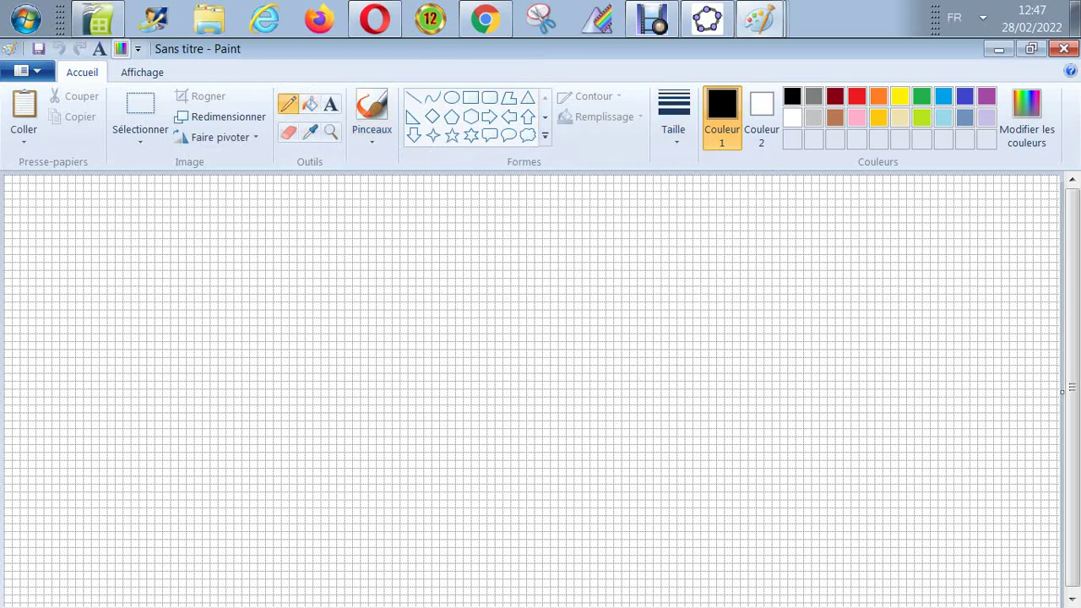
mouse_move(150, 253)
left_mouse_down()
mouse_move(174, 216)
mouse_move(176, 265)
mouse_move(171, 251)
left_mouse_up()
mouse_move(212, 191)
left_mouse_down()
mouse_move(207, 213)
mouse_move(238, 287)
left_mouse_up()
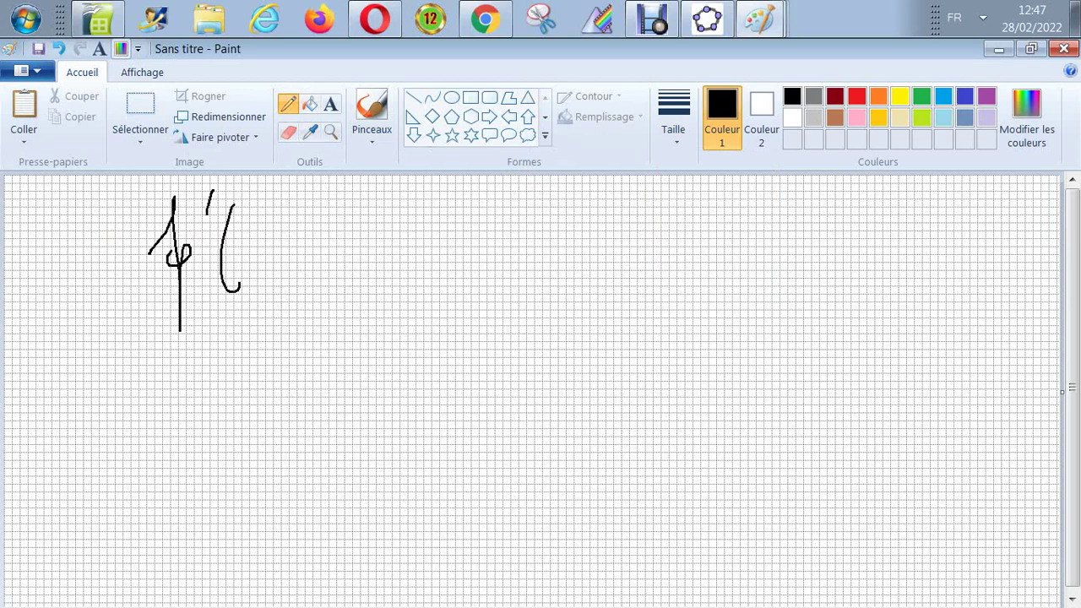
left_click_drag(240, 243, 259, 257)
left_click_drag(257, 235, 277, 257)
left_click_drag(282, 216, 289, 296)
left_click_drag(333, 248, 361, 259)
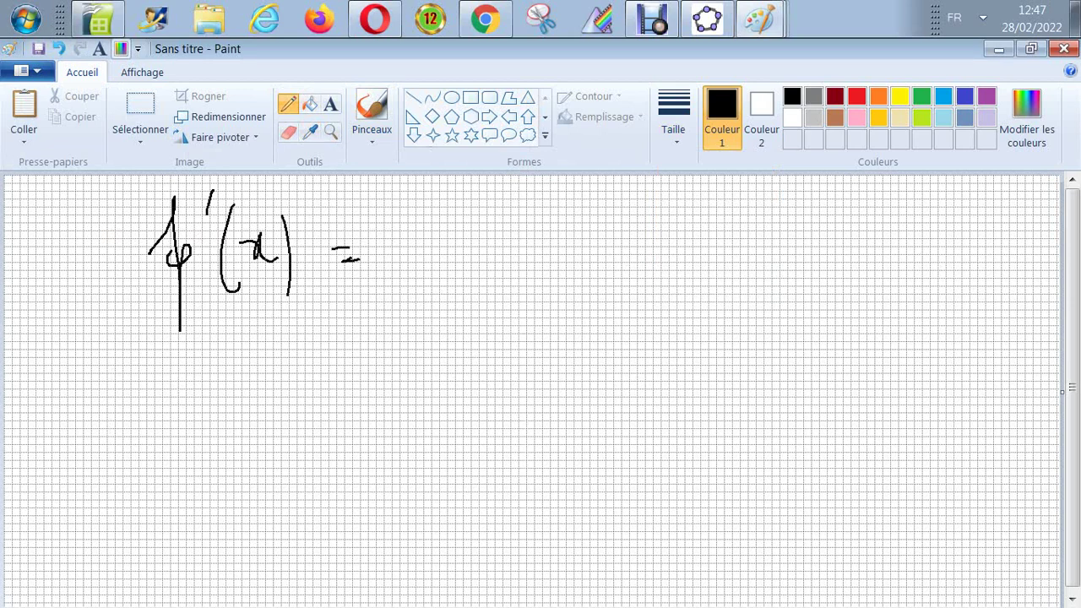
Step: Handwrite the general sum Σ aₖxᵏ after p'(x) =, leaving room before the summation sign
mouse_move(505, 182)
left_mouse_down()
mouse_move(514, 260)
mouse_move(559, 253)
left_mouse_up()
mouse_move(563, 214)
left_mouse_down()
mouse_move(559, 250)
mouse_move(583, 275)
left_mouse_up()
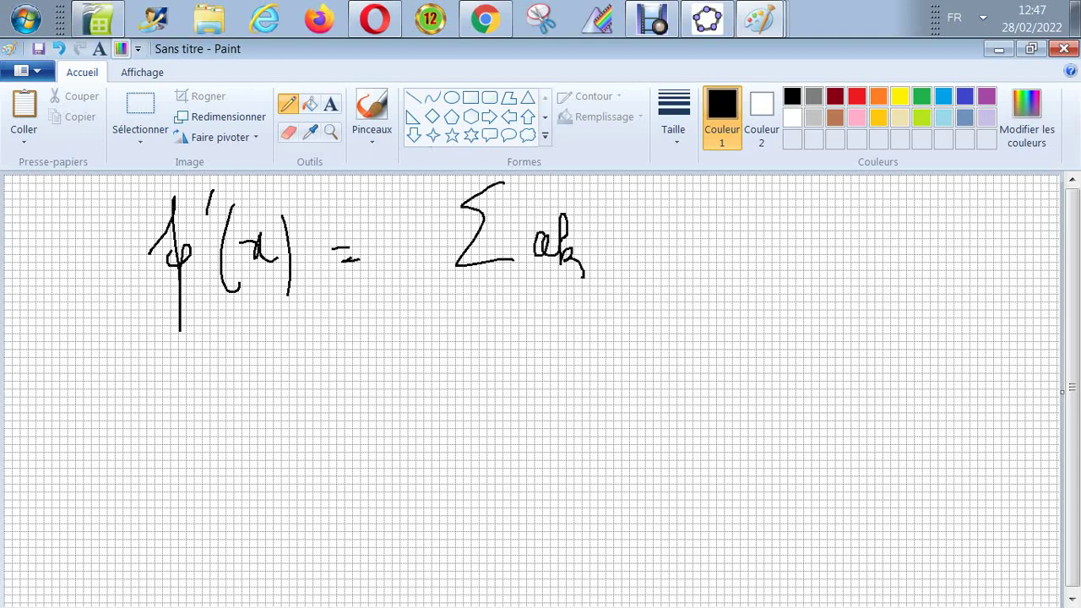
left_click_drag(610, 231, 647, 258)
mouse_move(645, 194)
left_mouse_down()
mouse_move(647, 236)
mouse_move(664, 237)
left_mouse_up()
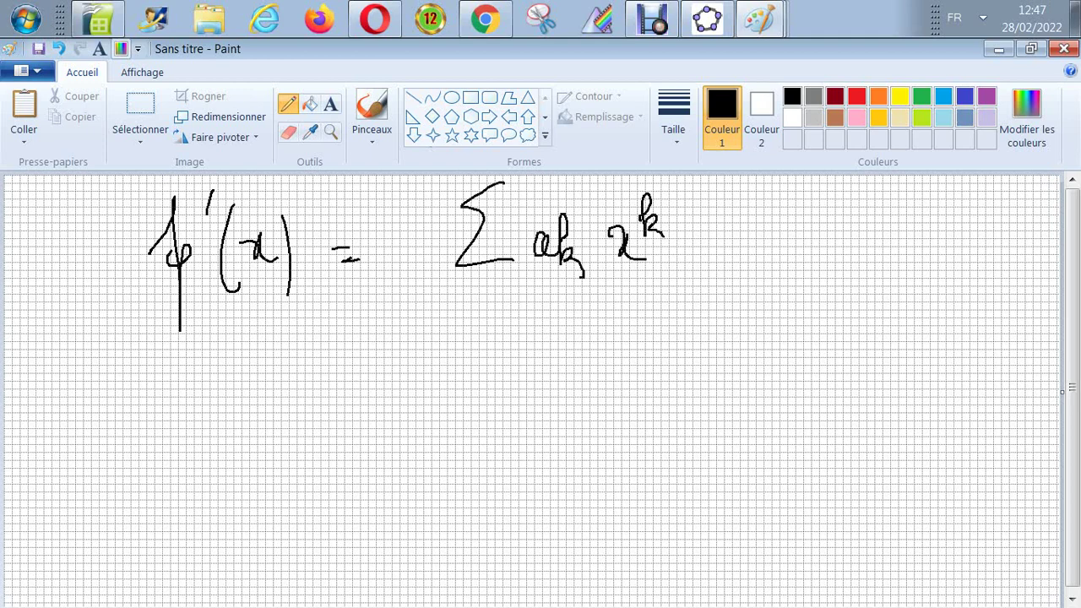
Step: Add the limits k=1 and n to the sum and enclose the whole sum in parentheses
mouse_move(460, 283)
left_mouse_down()
mouse_move(483, 335)
mouse_move(507, 325)
left_mouse_up()
left_click_drag(495, 330, 508, 329)
mouse_move(520, 321)
left_mouse_down()
mouse_move(512, 330)
mouse_move(522, 320)
left_mouse_up()
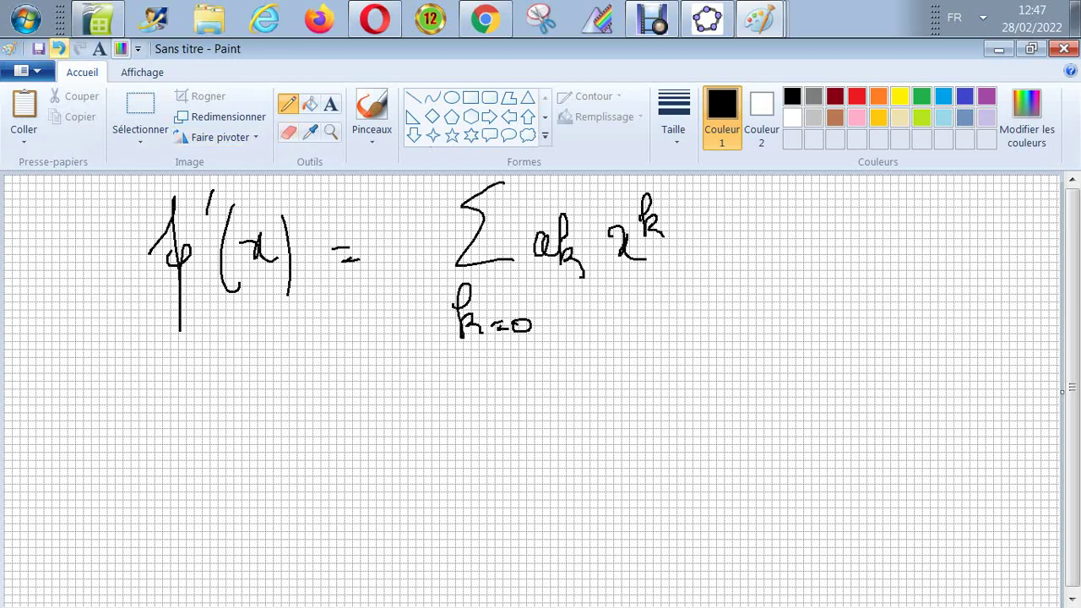
key("ctrl+z")
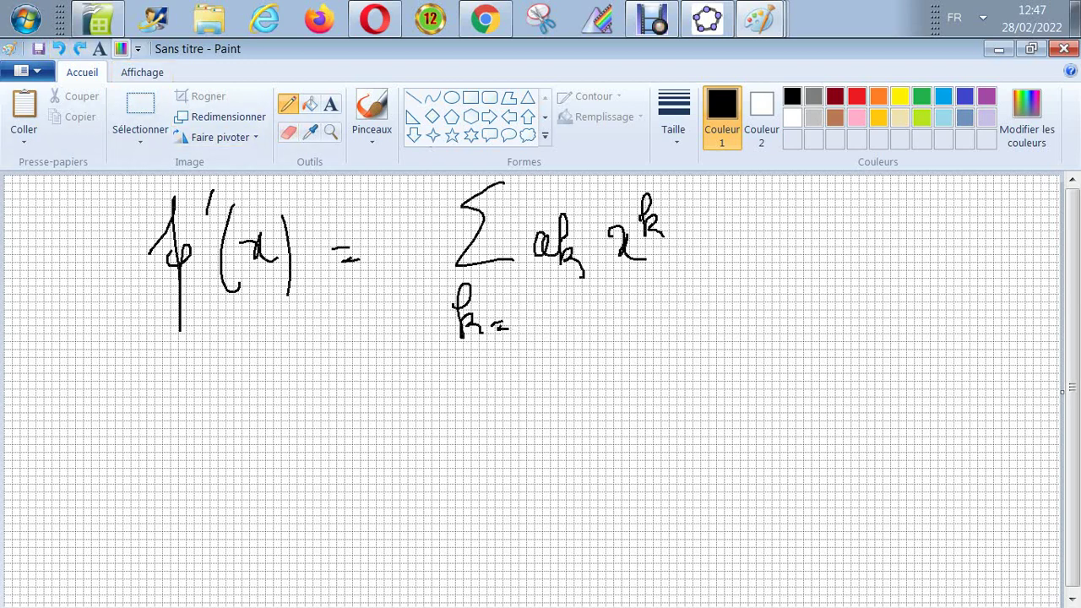
mouse_move(521, 325)
left_mouse_down()
mouse_move(531, 307)
mouse_move(534, 338)
left_mouse_up()
mouse_move(451, 181)
left_mouse_down()
mouse_move(466, 190)
mouse_move(404, 277)
mouse_move(429, 312)
left_mouse_up()
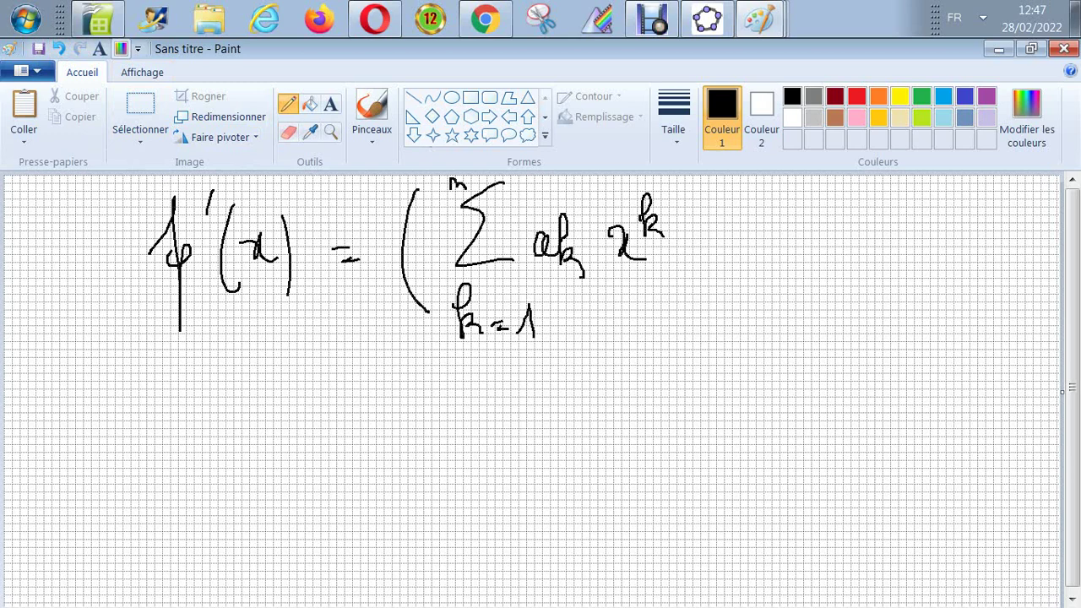
left_click_drag(706, 194, 724, 298)
Step: Handwrite the general derivative term k aₖ xᵏ⁻¹ below the sum and erase the stroke joining the exponent's minus sign and 1
left_click_drag(242, 409, 254, 450)
mouse_move(258, 450)
left_mouse_down()
mouse_move(267, 471)
mouse_move(287, 473)
left_mouse_up()
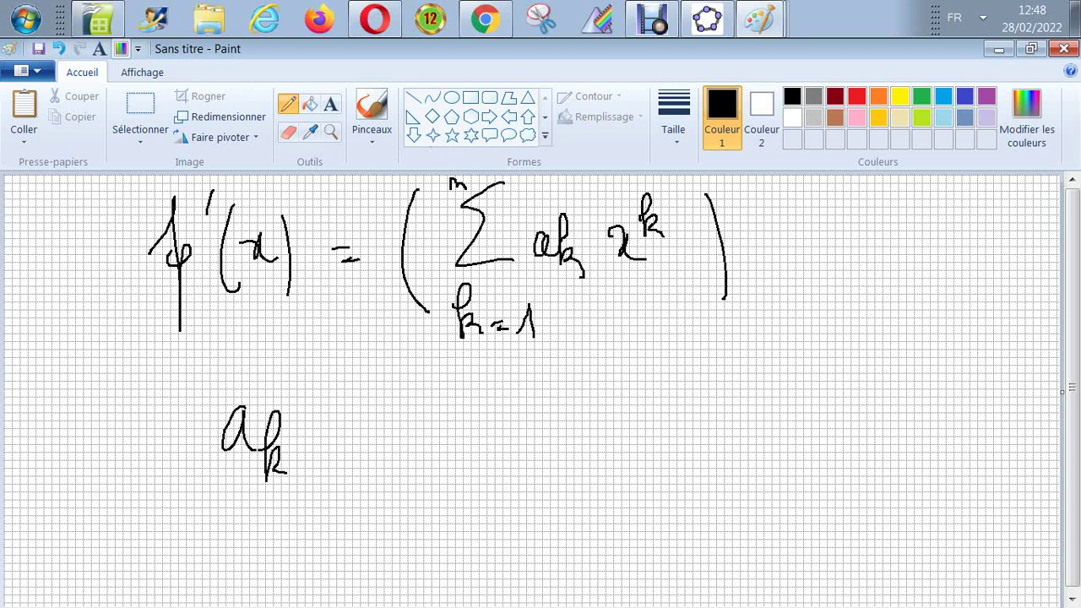
left_click_drag(163, 419, 174, 415)
mouse_move(182, 370)
left_mouse_down()
mouse_move(184, 446)
mouse_move(205, 456)
left_mouse_up()
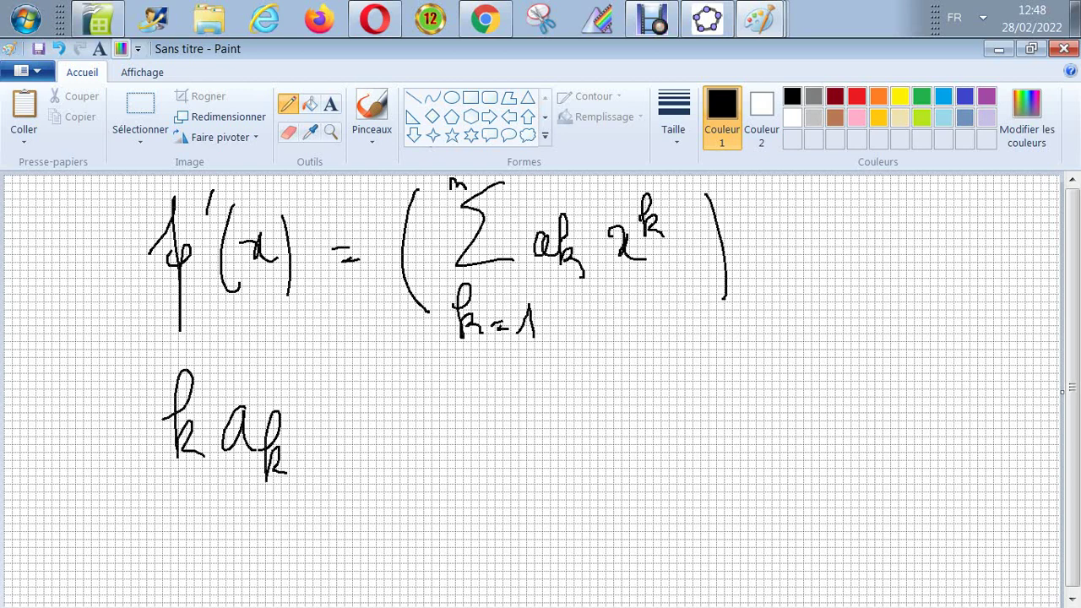
mouse_move(331, 414)
left_mouse_down()
mouse_move(343, 449)
mouse_move(371, 443)
left_mouse_up()
mouse_move(358, 343)
left_mouse_down()
mouse_move(355, 385)
mouse_move(375, 405)
mouse_move(409, 381)
mouse_move(412, 410)
left_mouse_up()
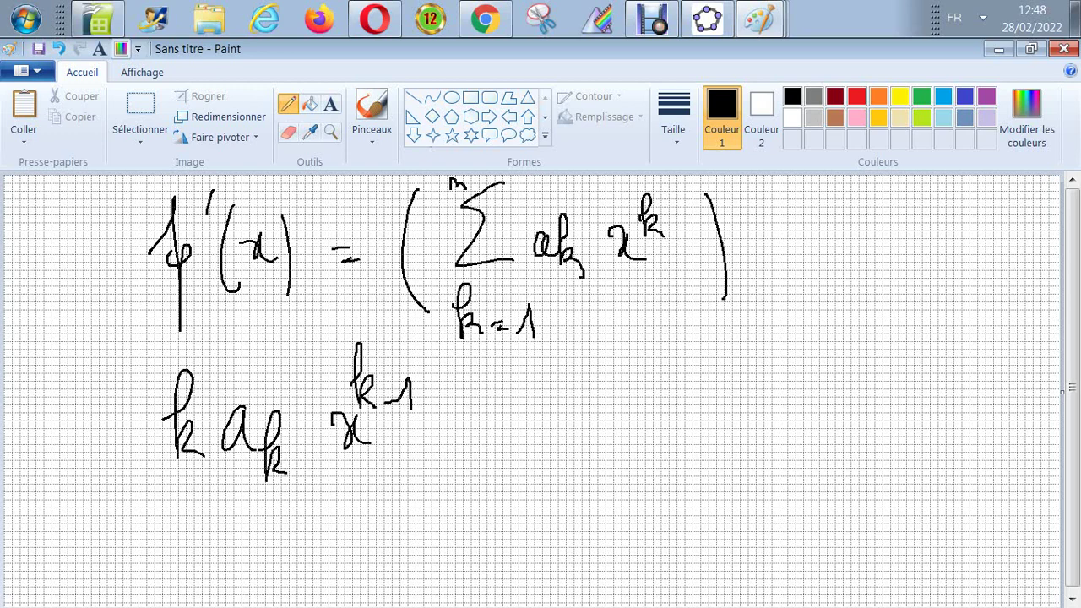
left_click(288, 133)
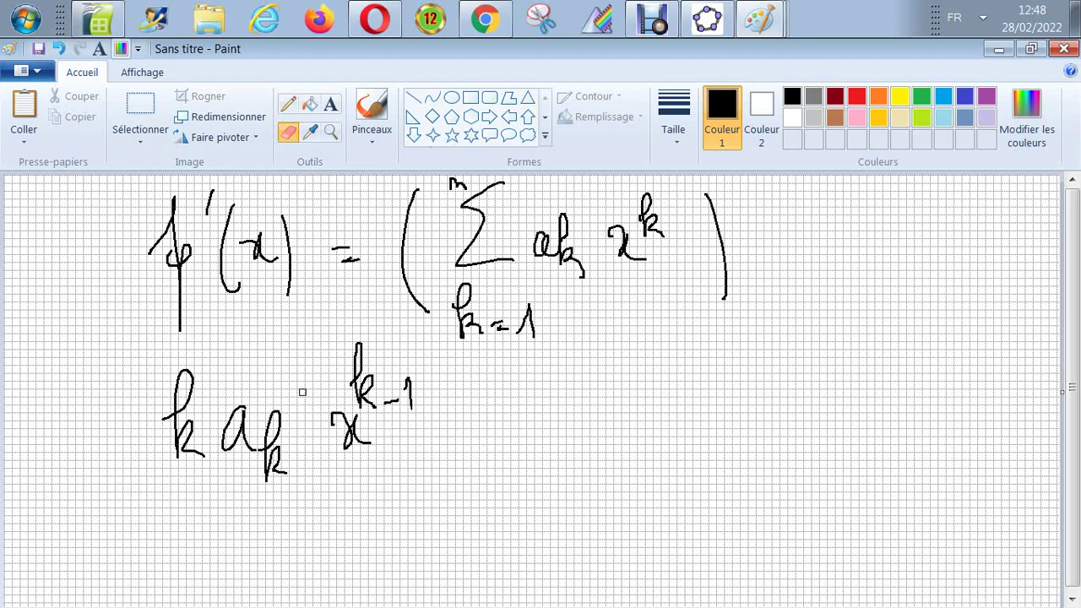
left_click(288, 103)
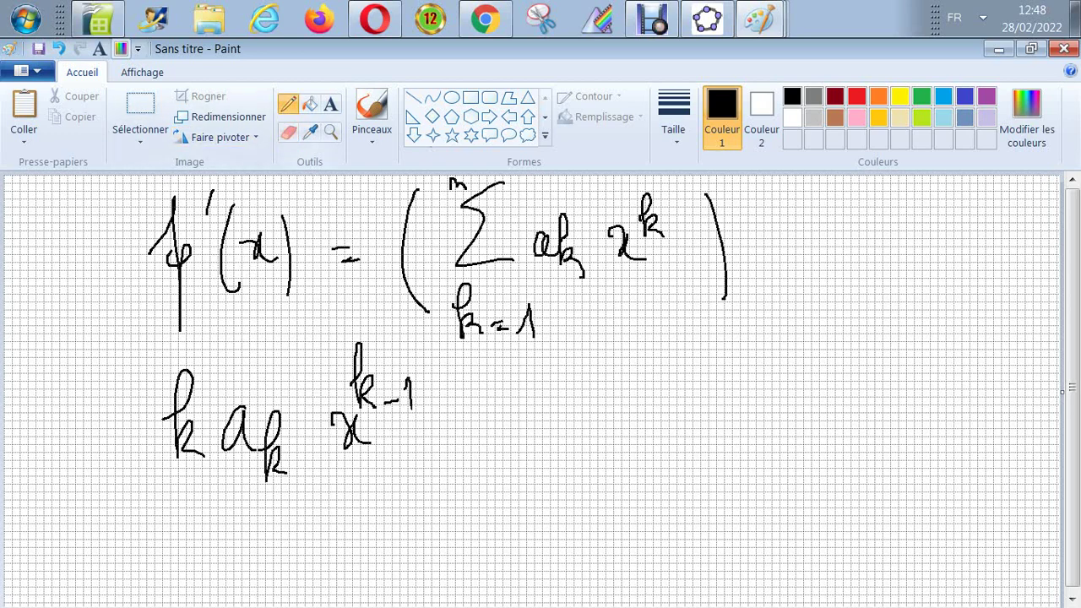
Step: Handwrite a summation sign with limits k=1 and n before k aₖ xᵏ⁻¹
mouse_move(108, 366)
left_mouse_down()
mouse_move(82, 446)
mouse_move(101, 465)
mouse_move(61, 554)
mouse_move(112, 555)
left_mouse_up()
left_click_drag(109, 561, 140, 561)
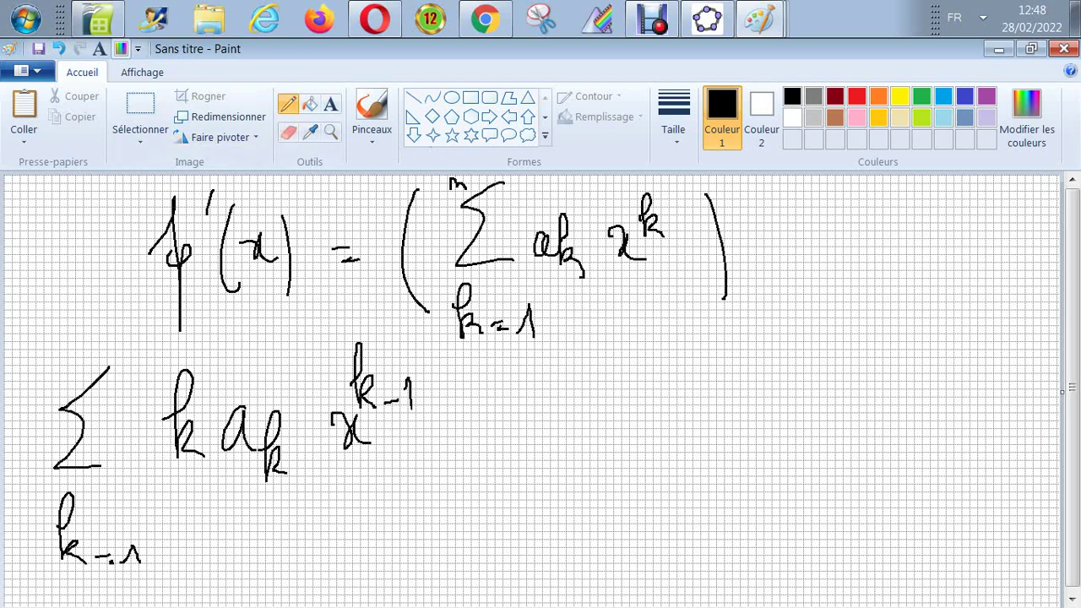
mouse_move(59, 368)
left_mouse_down()
mouse_move(73, 353)
mouse_move(84, 370)
left_mouse_up()
Step: Handwrite an equals sign and a second summation sign with limits k=0 and n-1 after the derivative sum
mouse_move(432, 440)
left_mouse_down()
mouse_move(444, 441)
mouse_move(448, 461)
left_mouse_up()
mouse_move(566, 378)
left_mouse_down()
mouse_move(522, 395)
mouse_move(563, 491)
mouse_move(531, 528)
mouse_move(531, 561)
left_mouse_up()
mouse_move(532, 548)
left_mouse_down()
mouse_move(572, 564)
mouse_move(607, 542)
left_mouse_up()
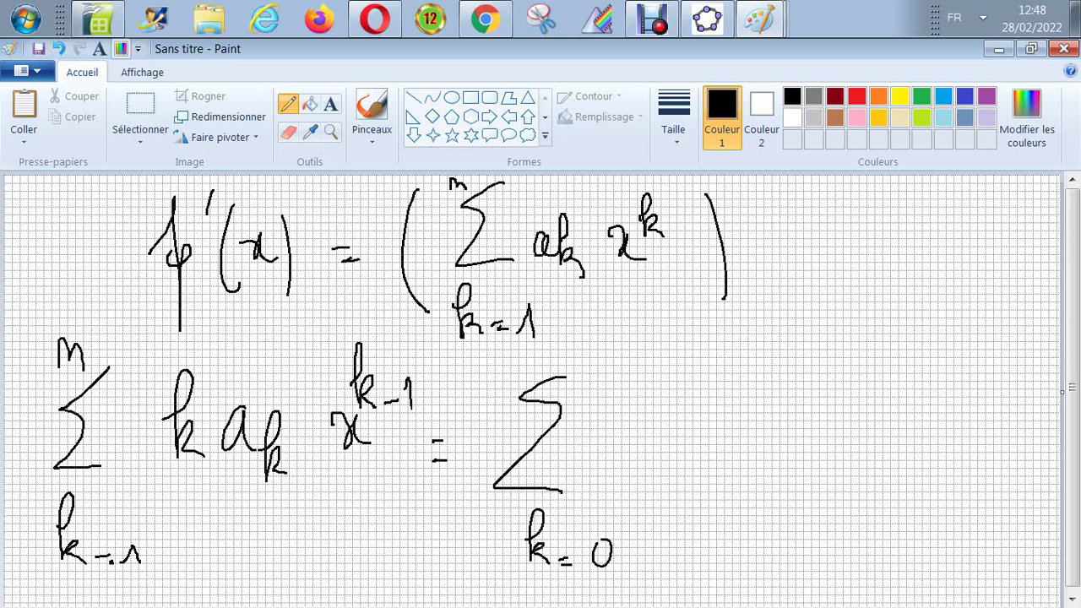
left_click_drag(535, 367, 587, 369)
Step: Handwrite the factor (k+1) in parentheses after the second summation sign
mouse_move(647, 404)
left_mouse_down()
mouse_move(644, 483)
mouse_move(662, 480)
left_mouse_up()
left_click_drag(684, 443, 688, 477)
left_click_drag(676, 463, 698, 463)
mouse_move(706, 460)
left_mouse_down()
mouse_move(714, 450)
mouse_move(715, 480)
left_mouse_up()
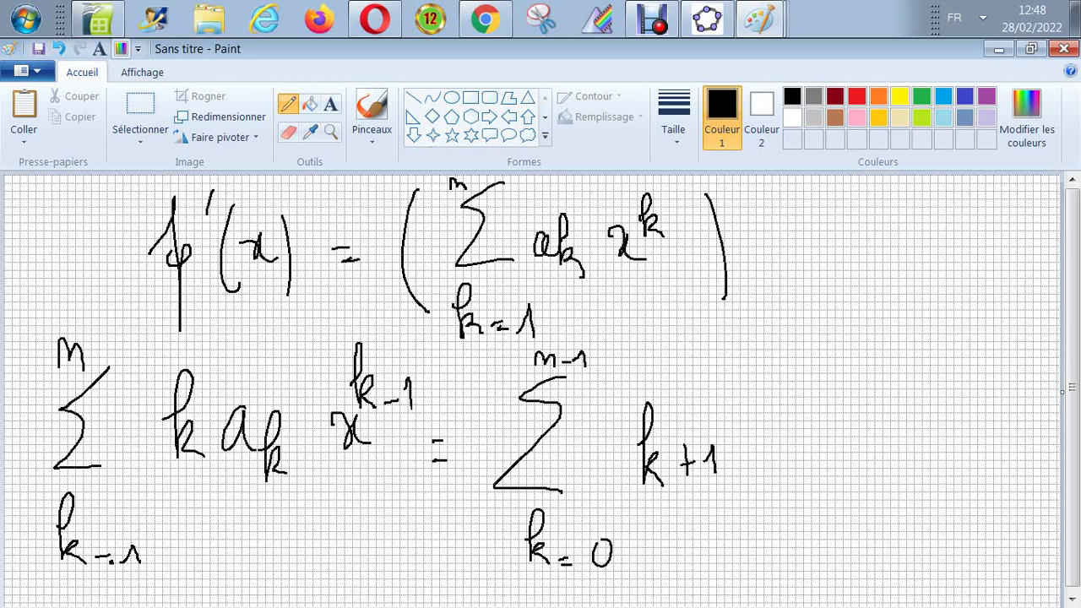
left_click_drag(630, 414, 634, 507)
left_click_drag(728, 414, 744, 517)
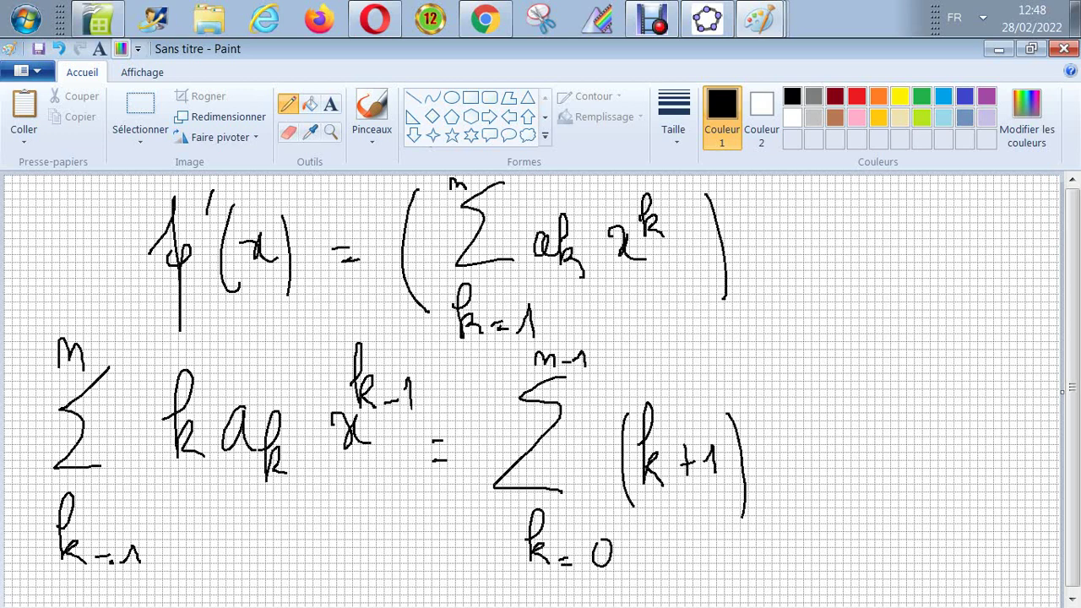
Step: Complete the reindexed sum by handwriting aₖ₊₁xᵏ after the factor (k+1)
mouse_move(790, 437)
left_mouse_down()
mouse_move(775, 464)
mouse_move(799, 473)
left_mouse_up()
left_click(819, 456)
left_click_drag(826, 422, 843, 484)
mouse_move(852, 458)
left_mouse_down()
mouse_move(853, 484)
mouse_move(865, 474)
mouse_move(890, 488)
left_mouse_up()
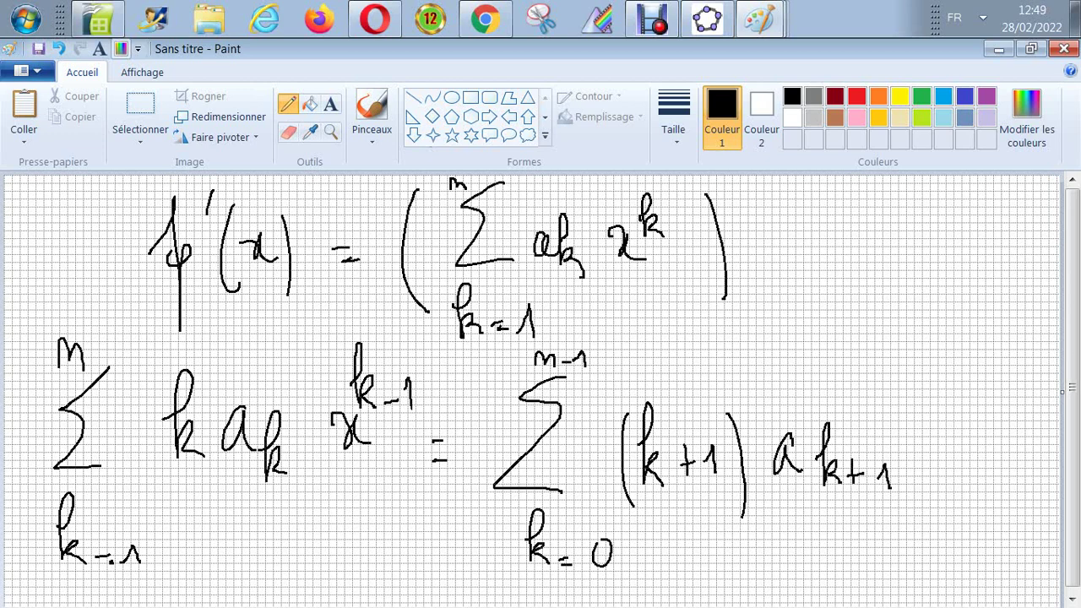
mouse_move(918, 417)
left_mouse_down()
mouse_move(924, 456)
mouse_move(953, 463)
left_mouse_up()
mouse_move(961, 340)
left_mouse_down()
mouse_move(956, 370)
mouse_move(971, 397)
left_mouse_up()
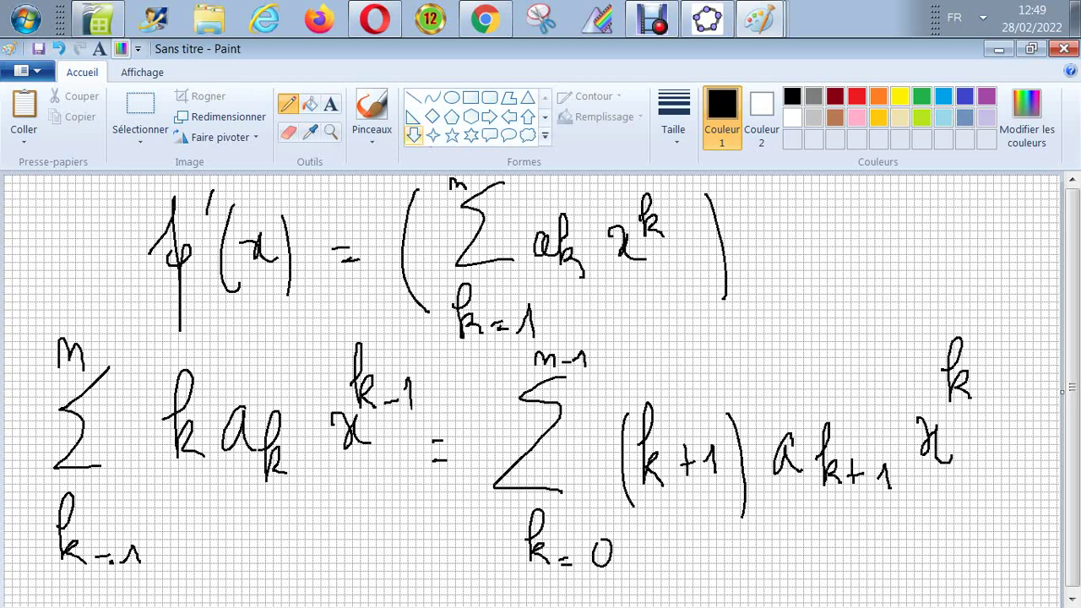
Step: Switch to OpenOffice Calc, enter =C2*C3 in cell D4, and compare it with the handwritten derivative in Paint
left_click(97, 18)
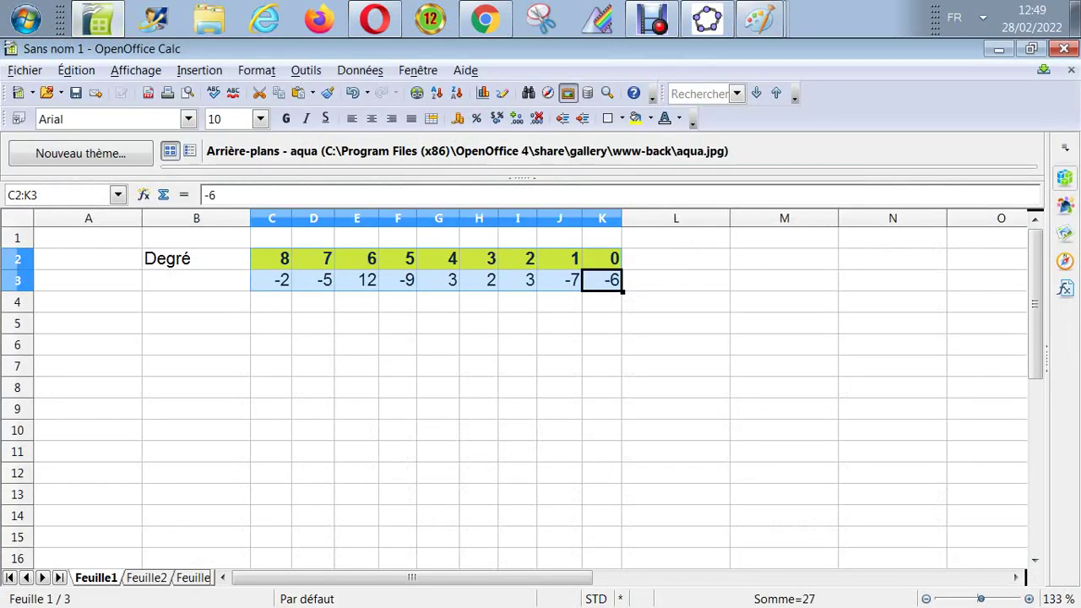
left_click(312, 302)
type("=")
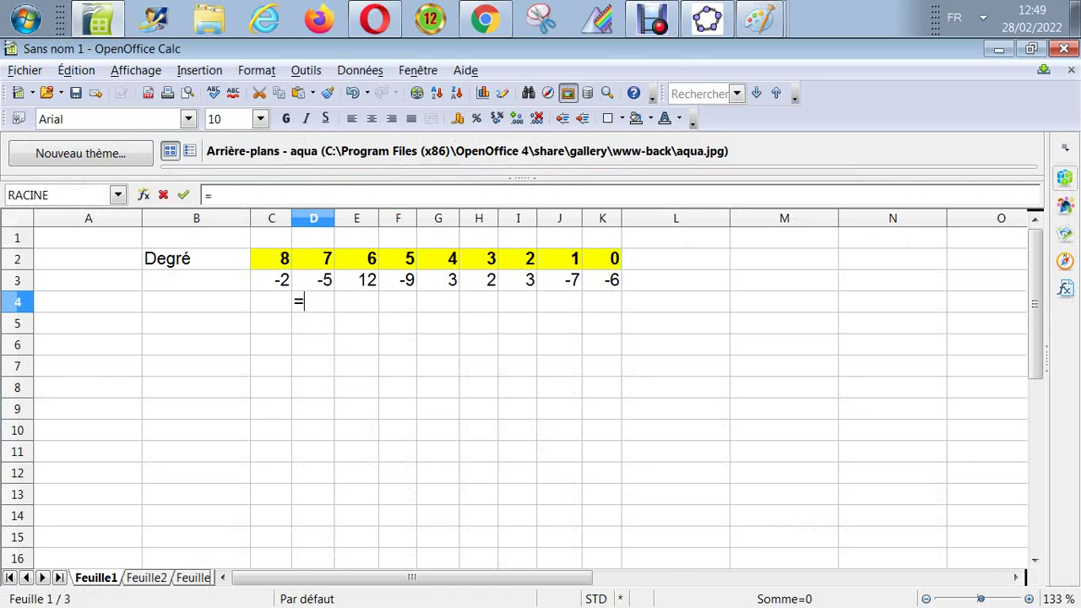
left_click(271, 259)
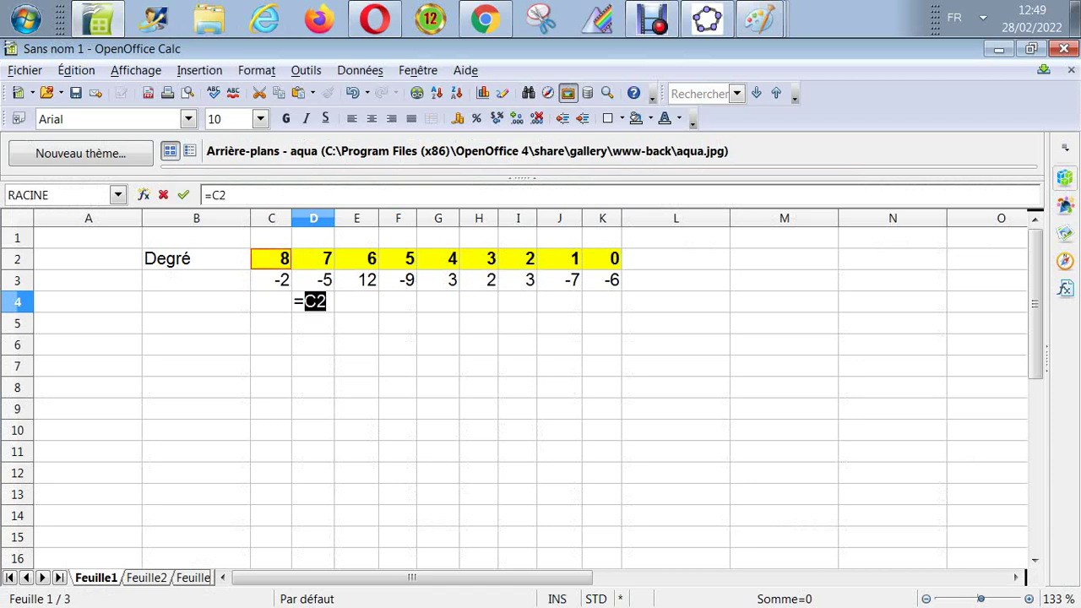
type("*")
key("Up")
key("Left")
key("Return")
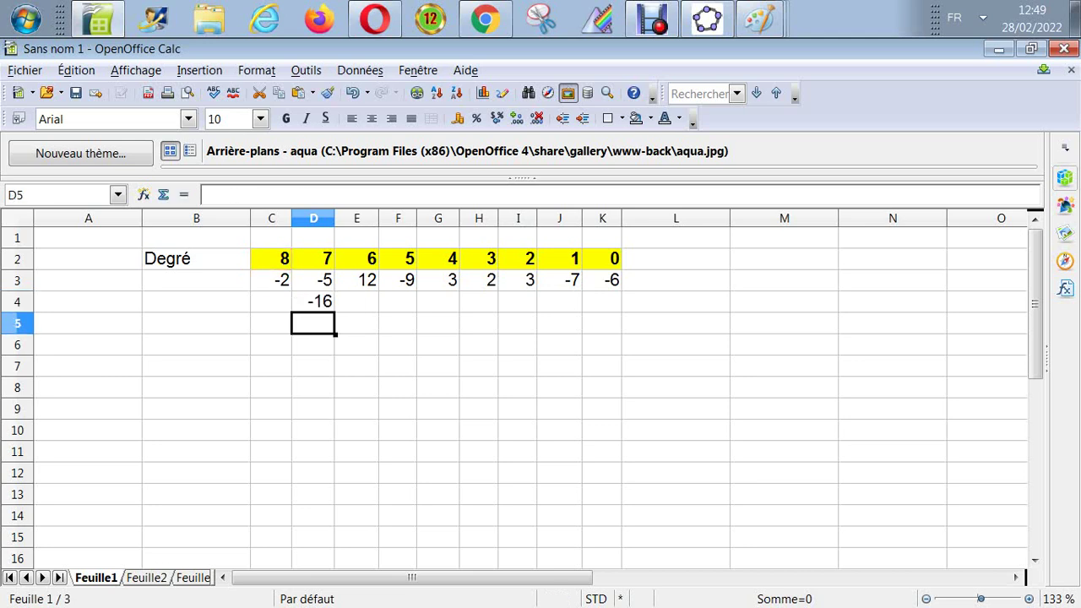
left_click(758, 19)
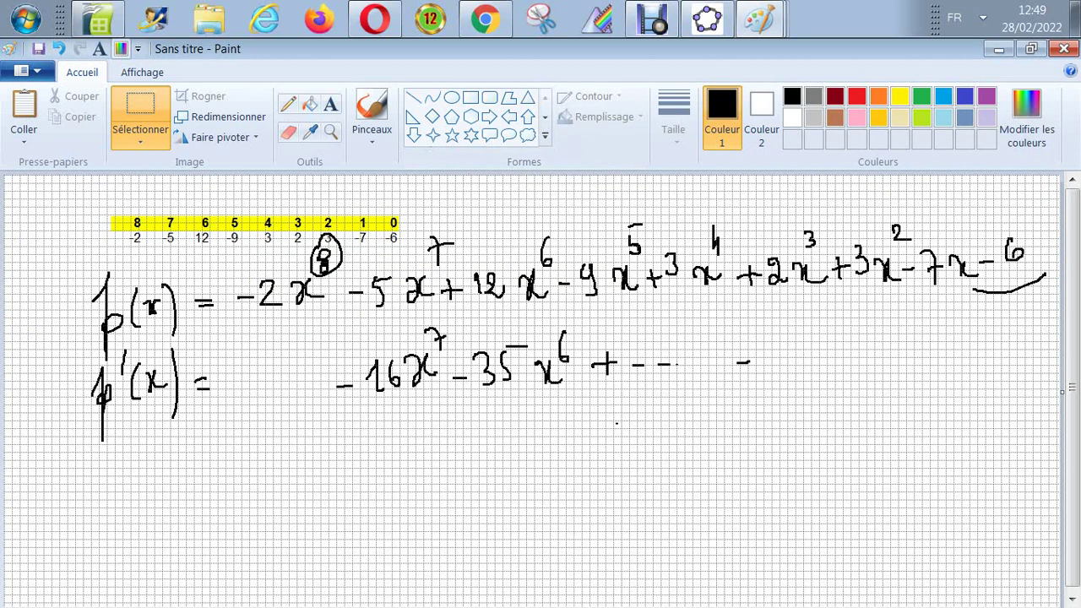
left_click(99, 23)
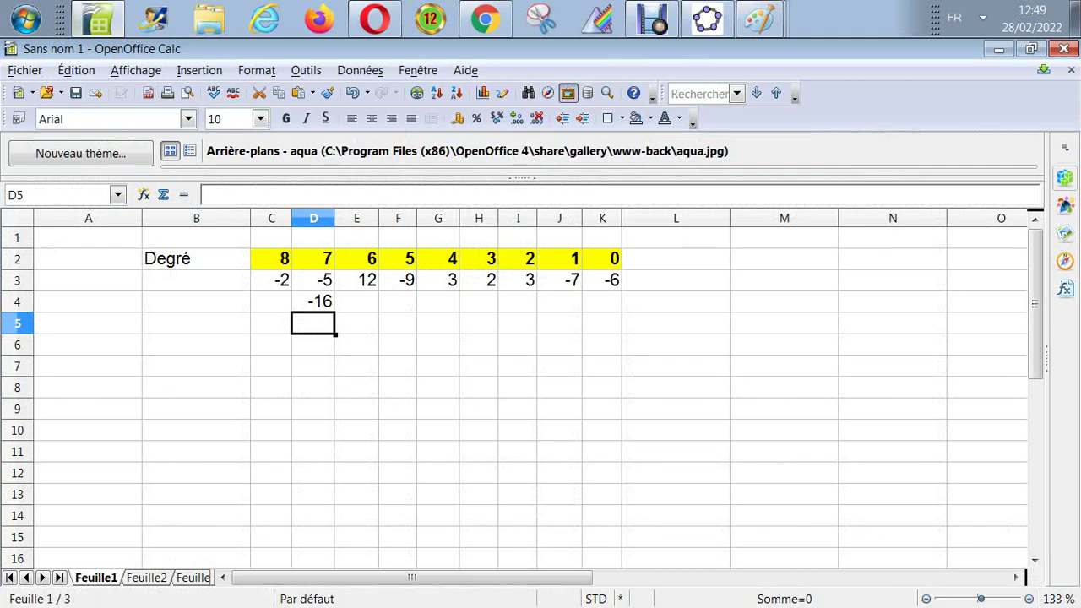
Step: Enter -35 in cell E4 as the derivative coefficient of the degree 6 term
left_click(356, 302)
type("-")
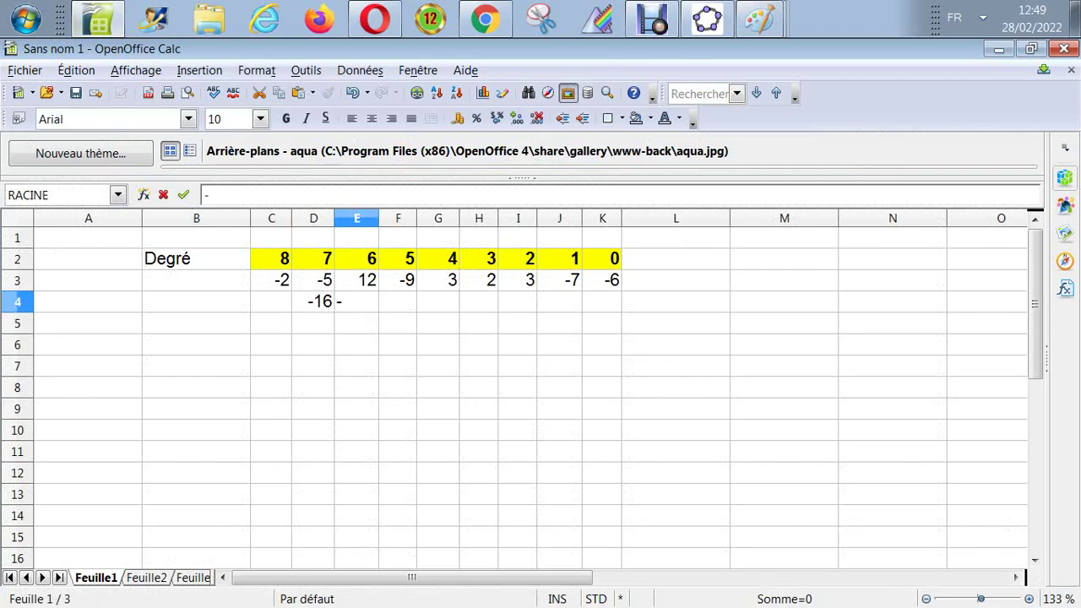
type("35")
key("Return")
key("Up")
key("Right")
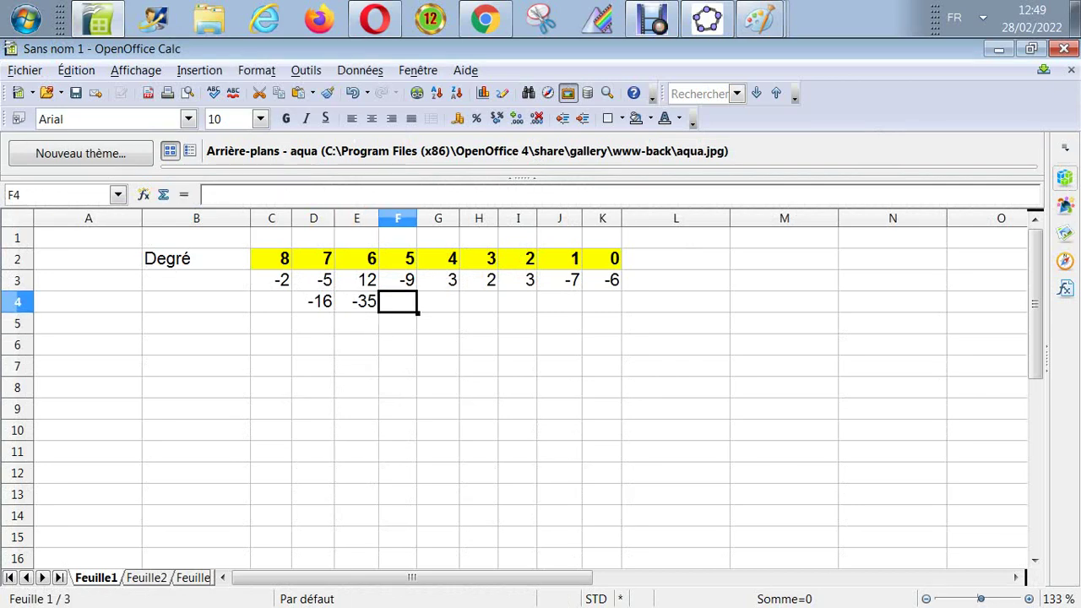
Step: Check the degree and coefficient cells in columns C to E that lead to the derivative coefficients in D4 and E4
key("Left")
key("Left")
key("Left")
key("Up")
key("Up")
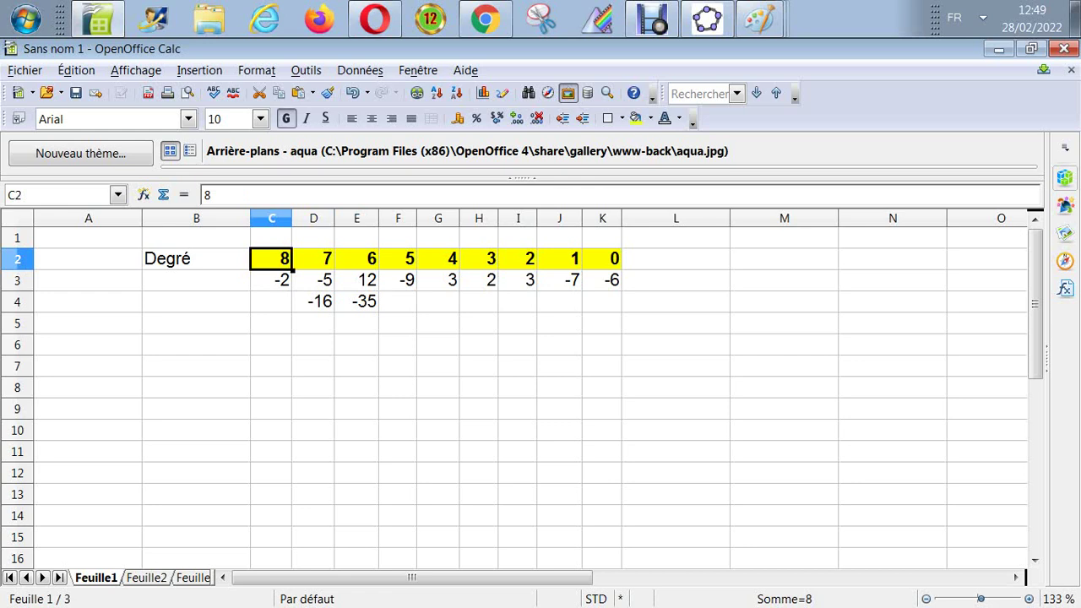
key("Down")
key("Right")
key("Up")
key("Down")
key("Right")
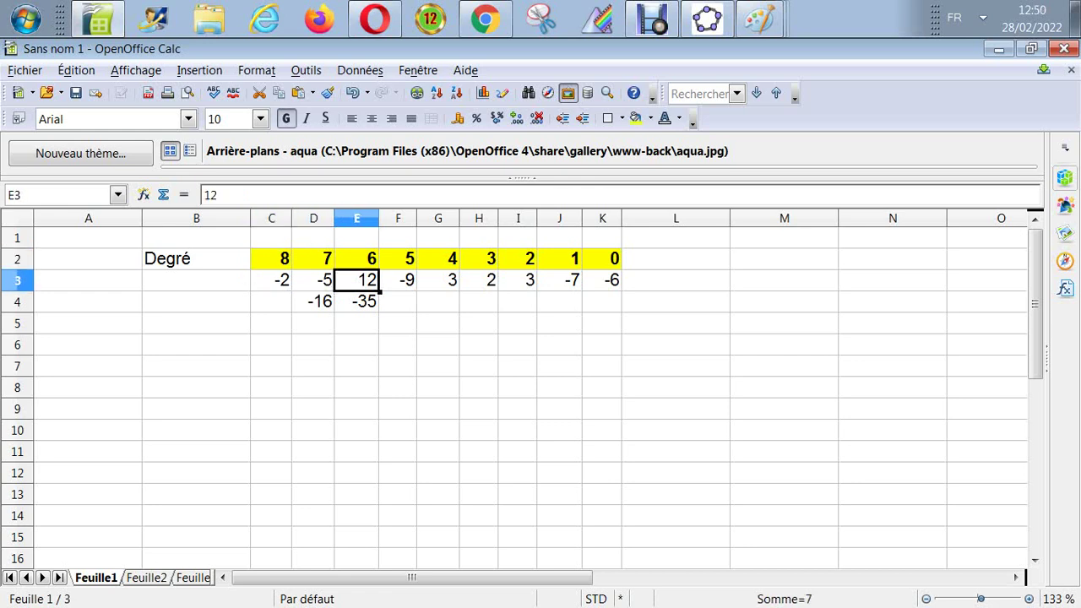
key("Down")
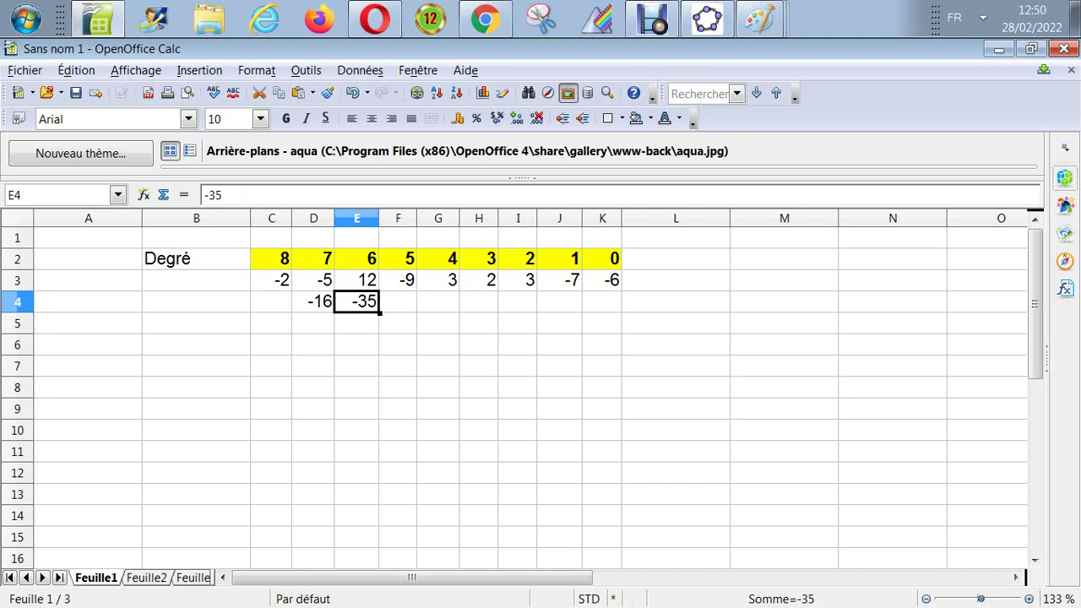
Step: Enter the formula =E3*E2 in cell F4 to multiply the preceding column's coefficient by its degree
left_click(397, 302)
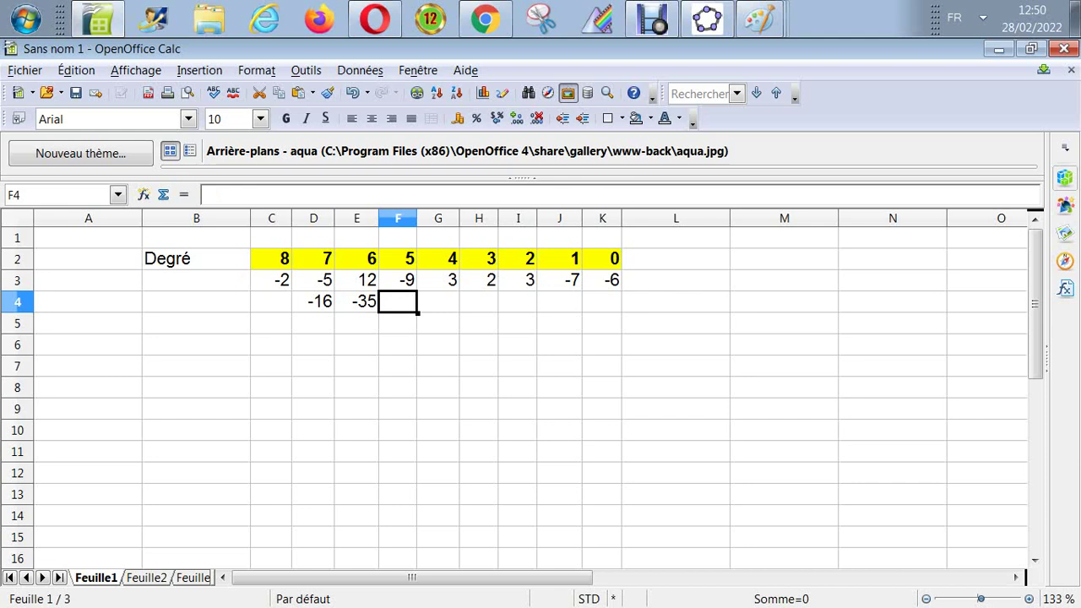
type("=")
key("Left")
key("Up")
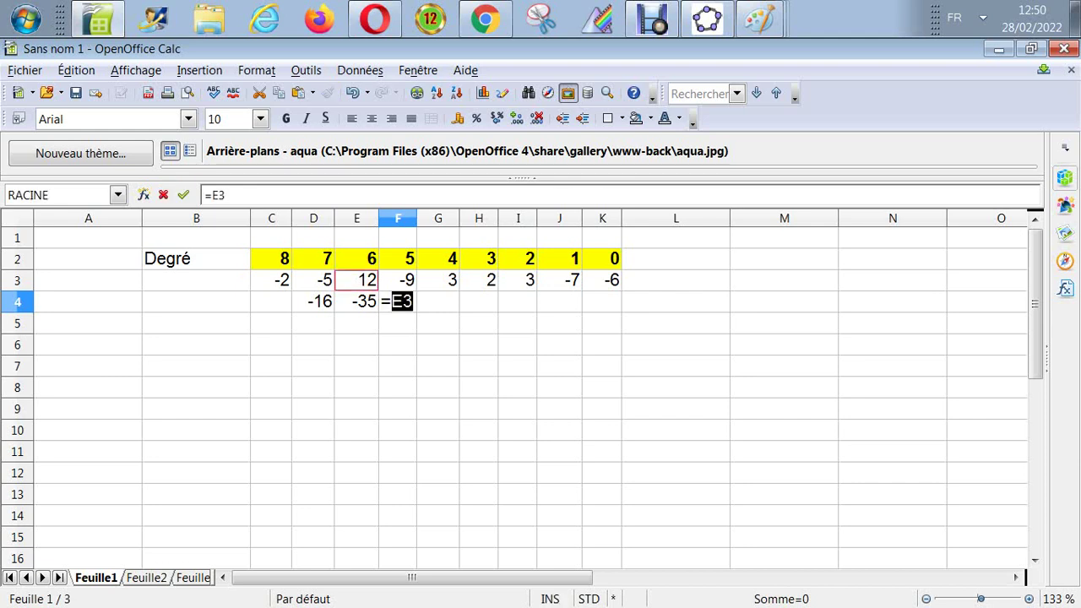
type("*")
key("Left")
key("Up")
key("Up")
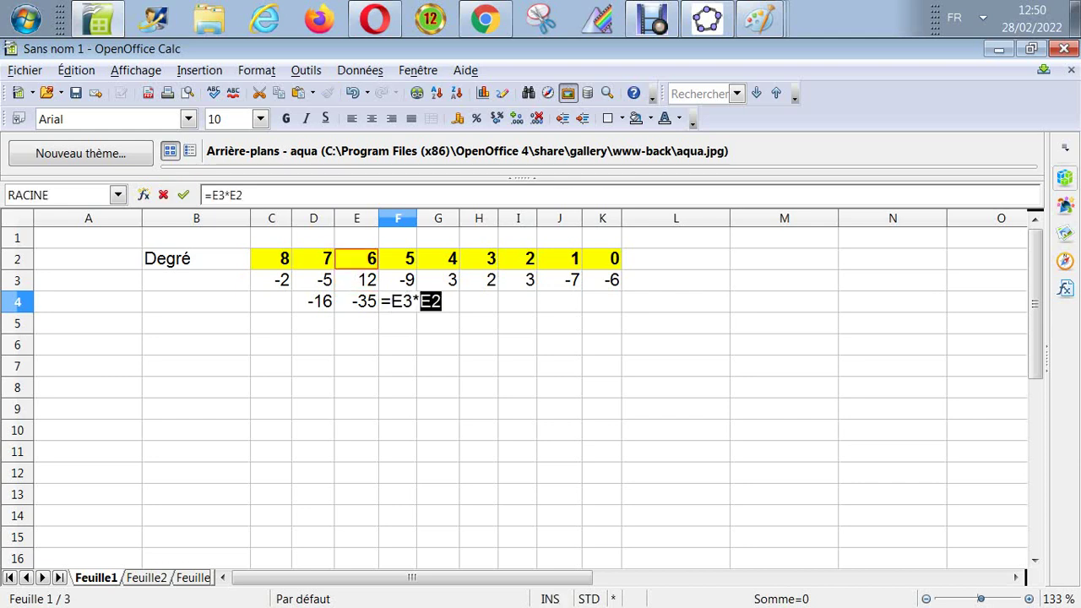
key("Return")
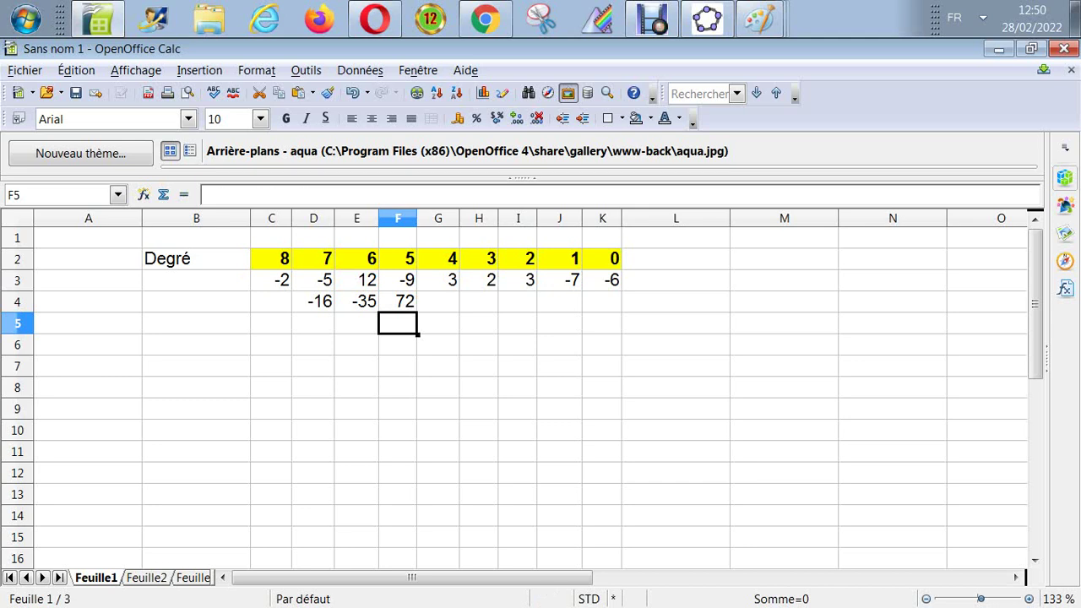
Step: Fill the formula from F4 across row 4 through cell K4
left_click(397, 302)
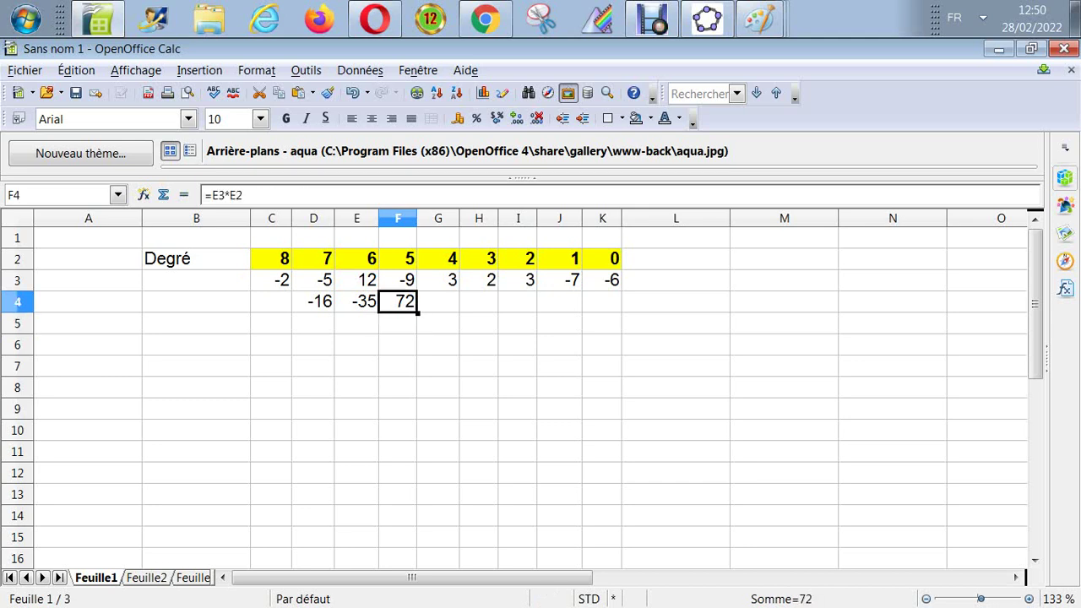
left_click_drag(416, 313, 604, 306)
left_click(676, 366)
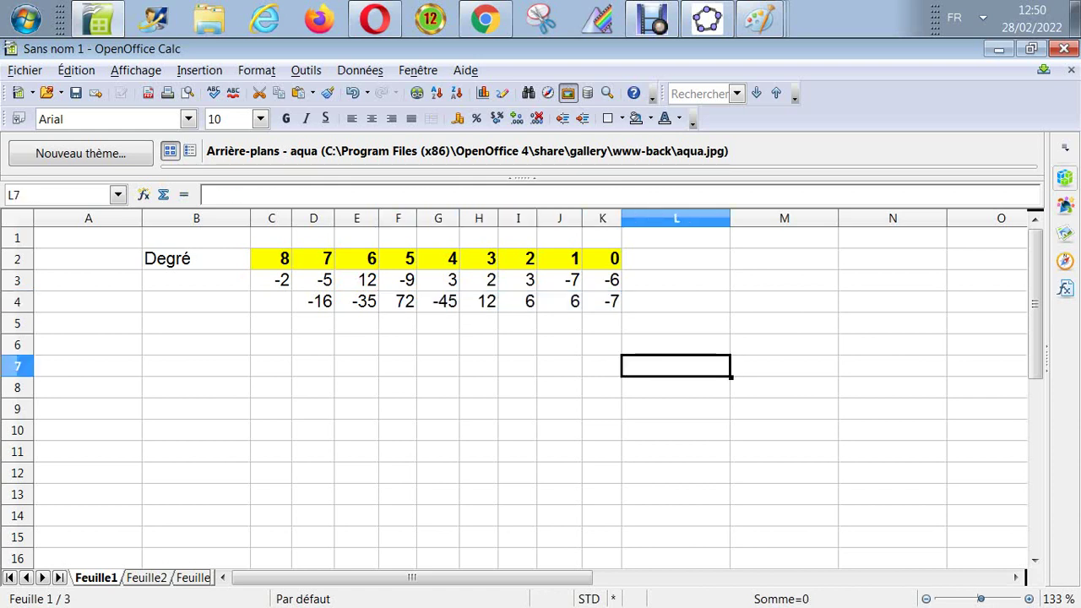
Step: Inspect the formula in F4 and go back through the original coefficients to the leading one in C3
key("Left")
key("Left")
key("Left")
key("Left")
key("Left")
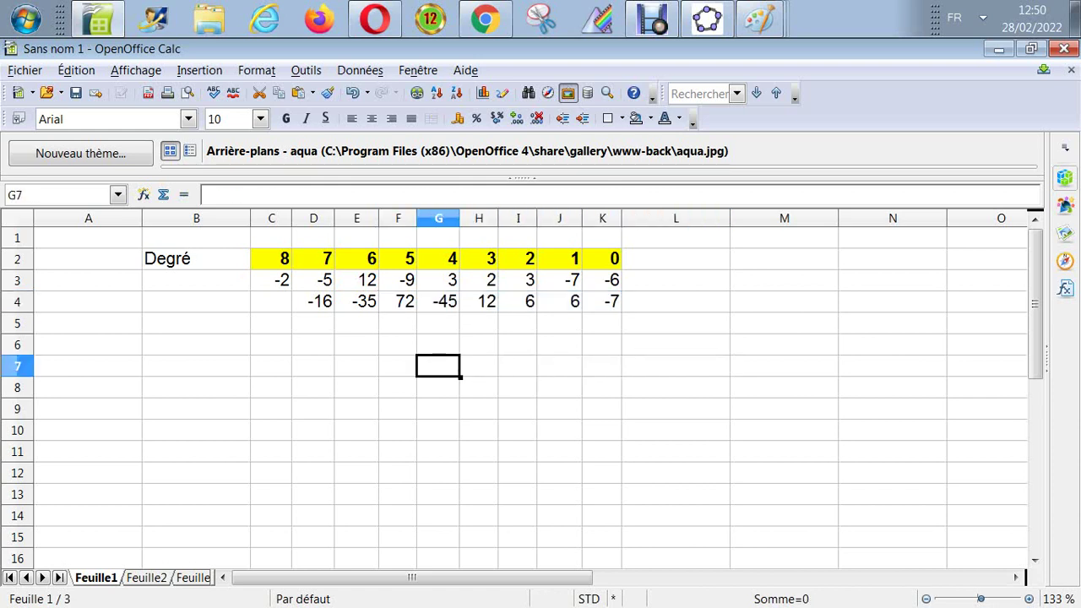
key("Up")
key("Up")
key("Up")
key("Left")
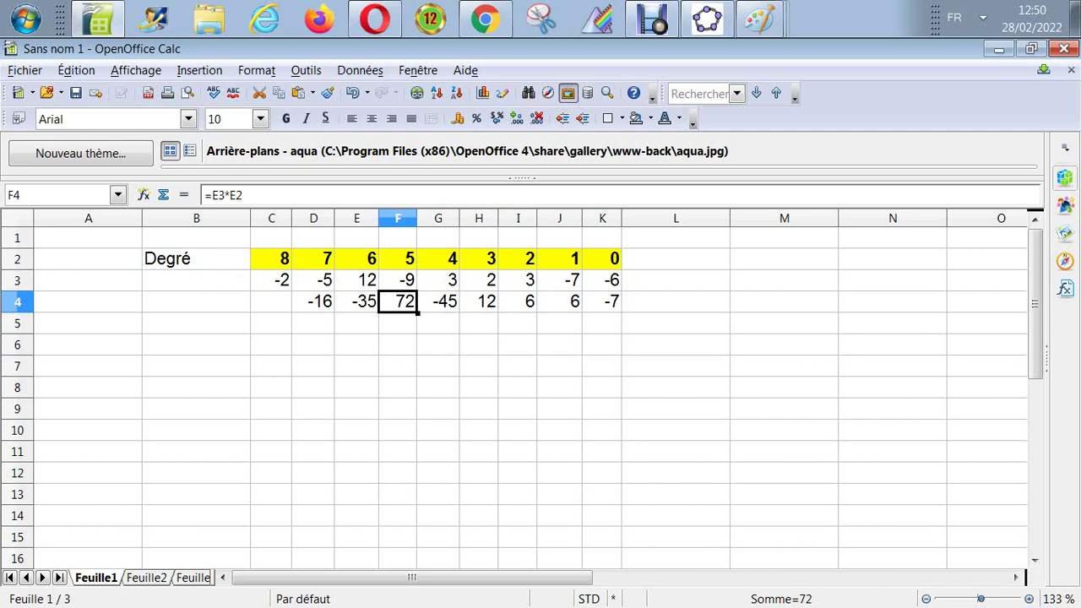
key("Right")
key("Left")
key("Up")
key("Up")
key("Down")
key("Left")
key("Left")
key("Left")
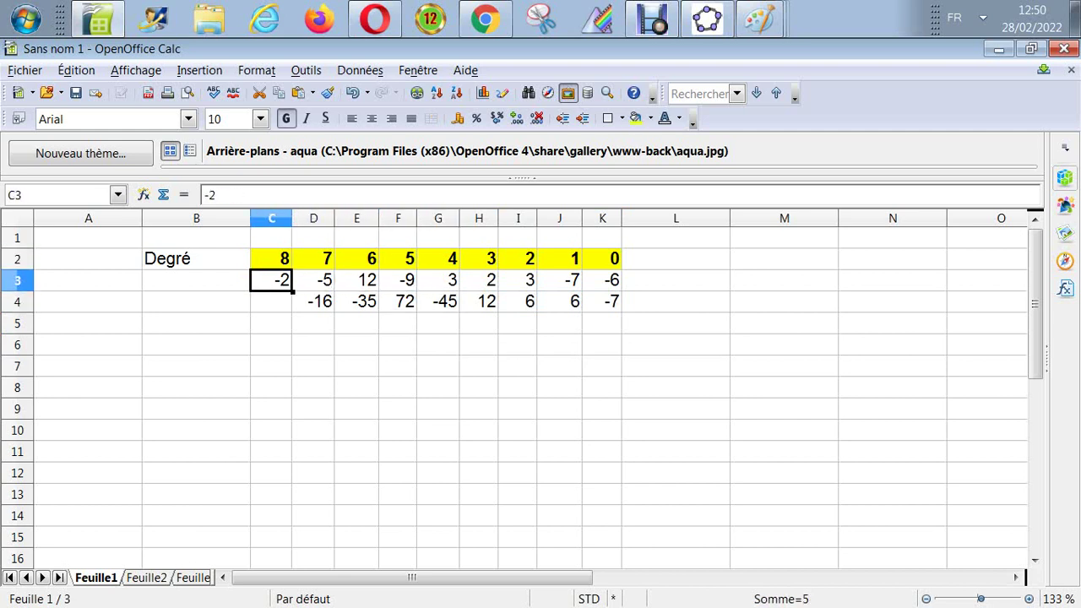
Step: Review row 4 column by column up to K4, comparing each derivative coefficient with the degrees and coefficients above
key("Up")
key("Down")
key("Down")
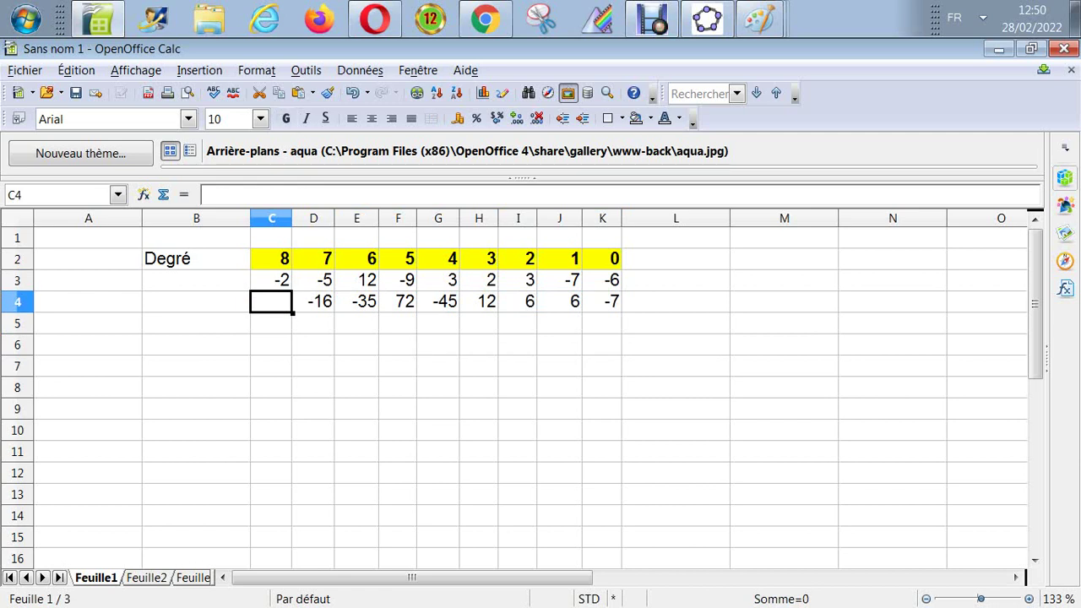
key("Up")
key("Up")
key("Down")
key("Down")
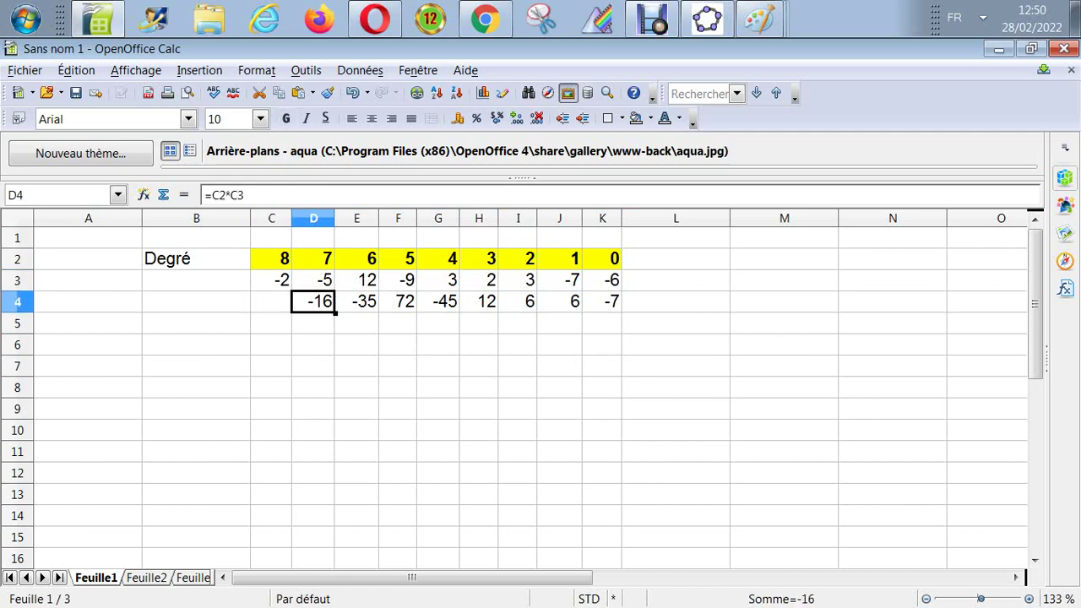
key("Up")
key("Up")
key("Down")
key("Down")
key("Right")
key("Up")
key("Up")
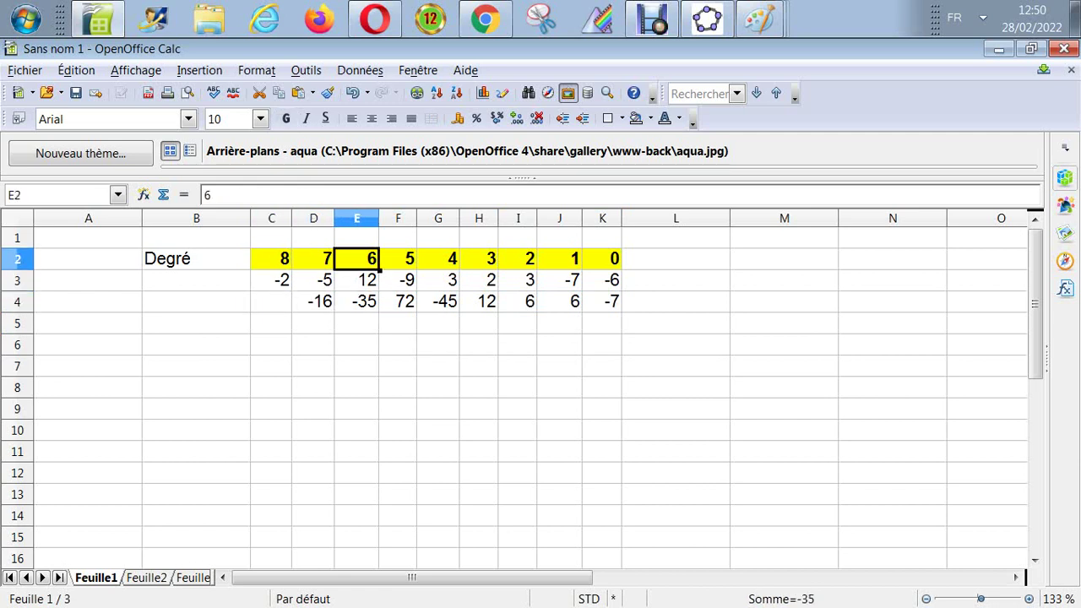
key("Down")
key("Down")
key("Right")
key("Up")
key("Up")
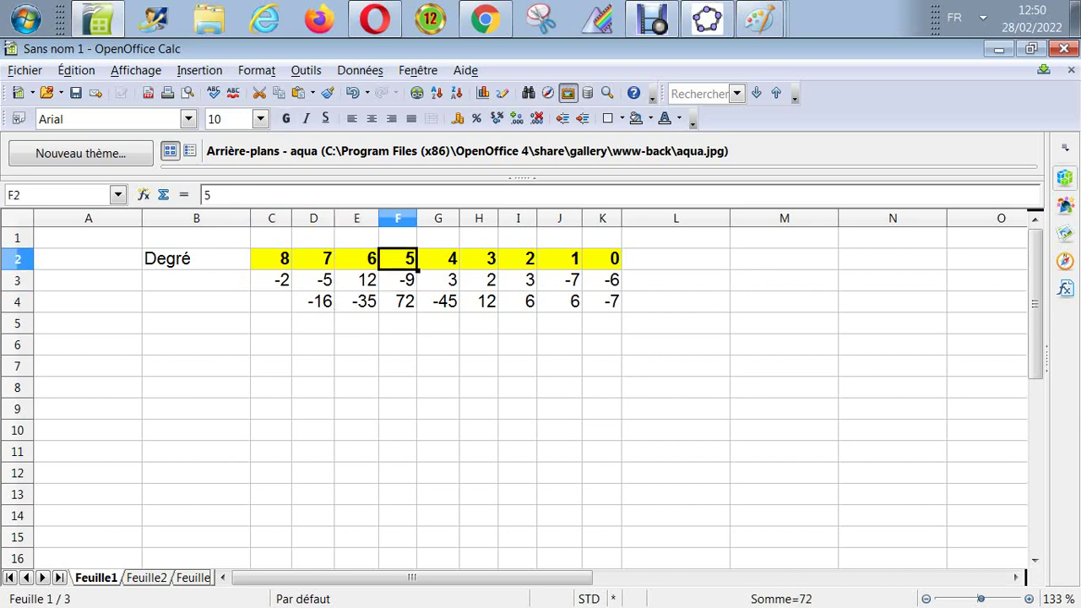
key("Down")
key("Right")
key("Down")
key("Up")
key("Right")
key("Down")
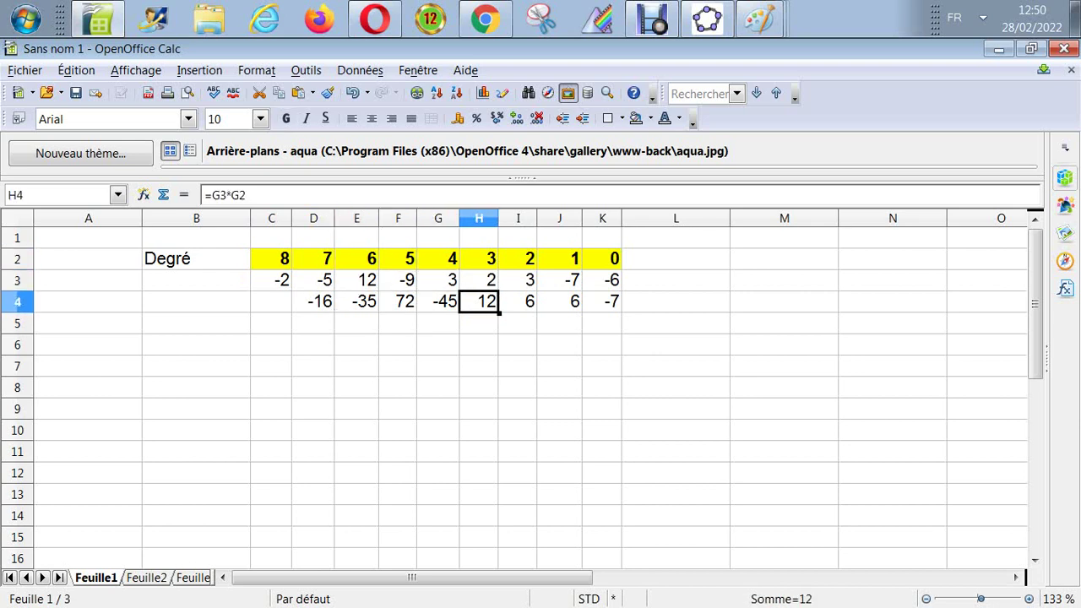
key("Up")
key("Up")
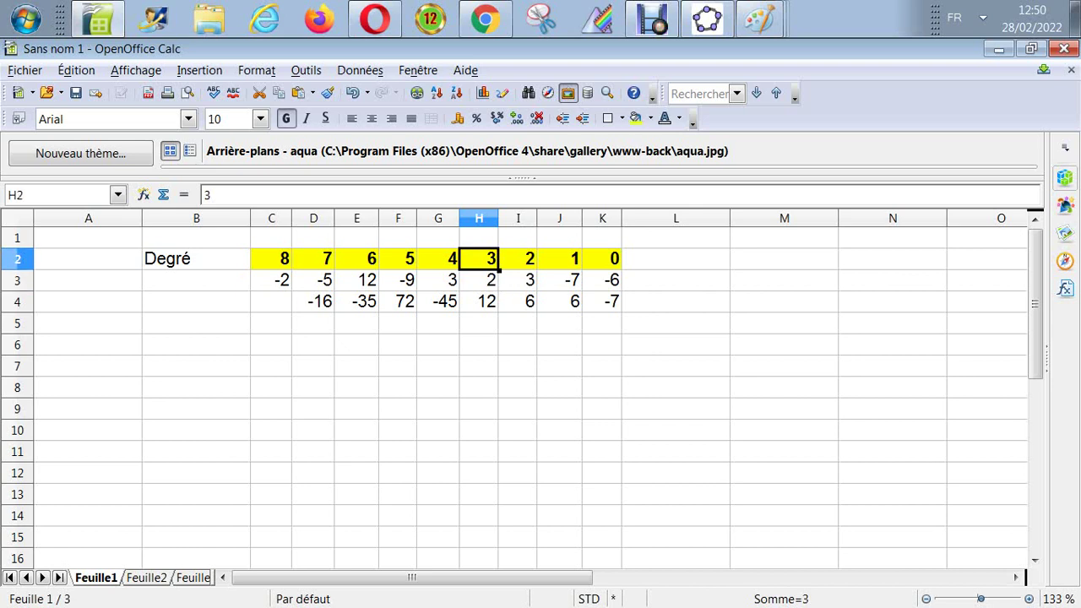
key("Down")
key("Down")
key("Right")
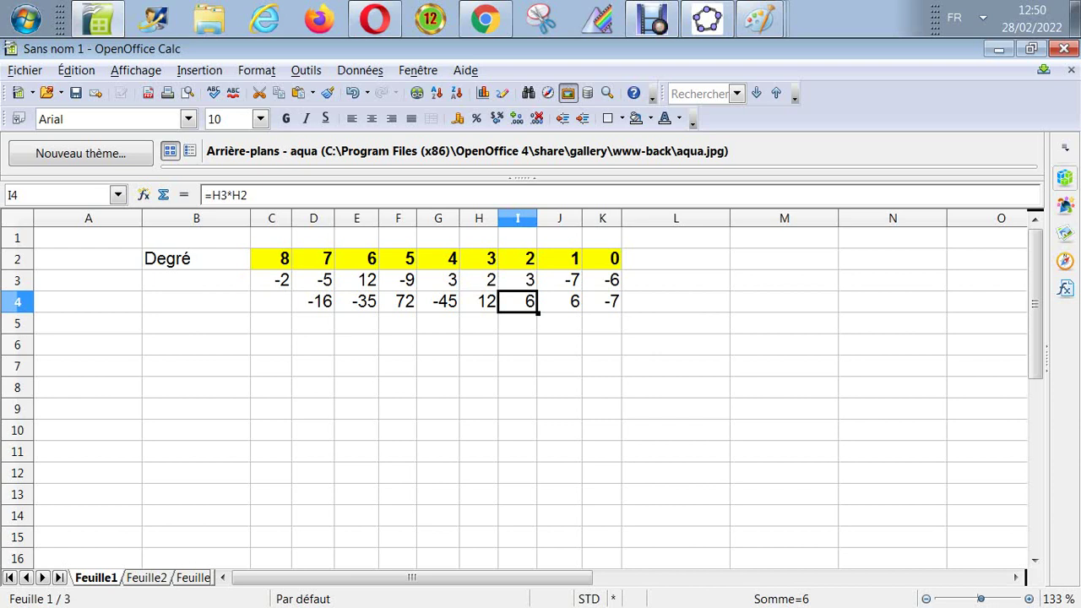
key("Right")
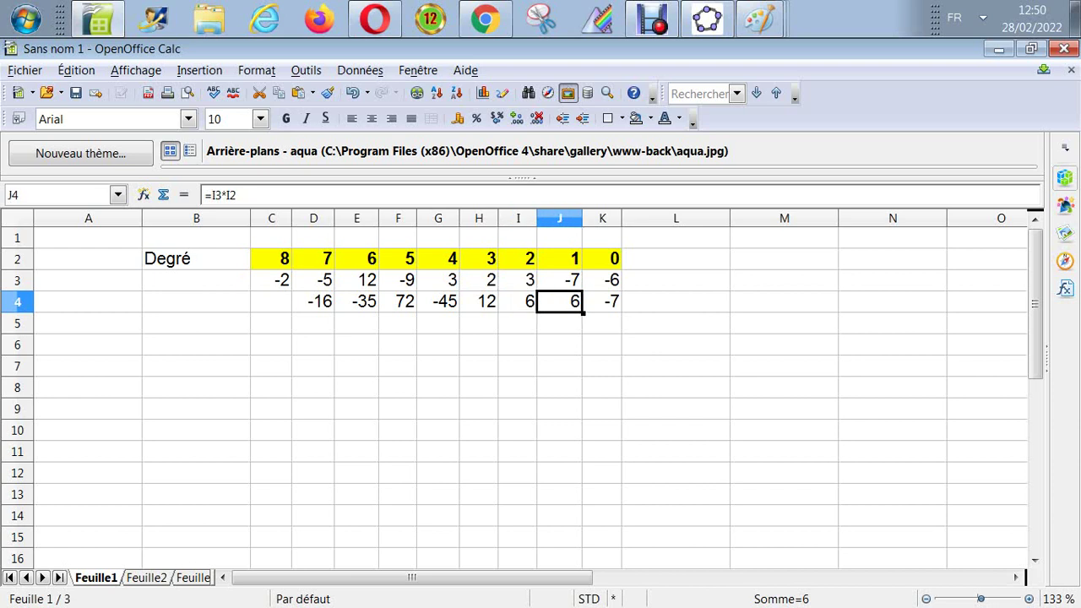
key("Right")
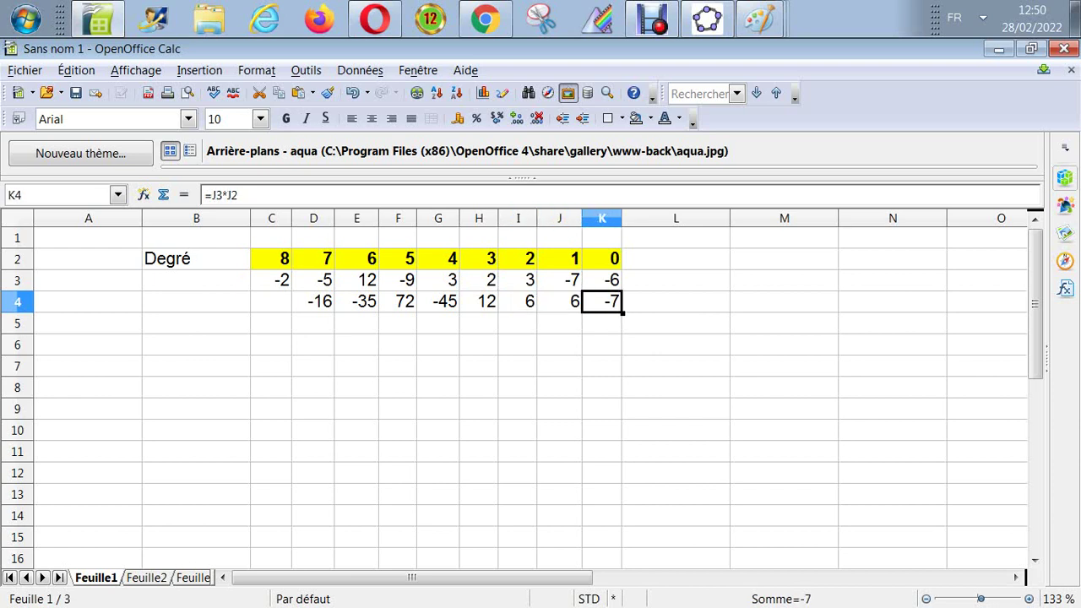
key("Right")
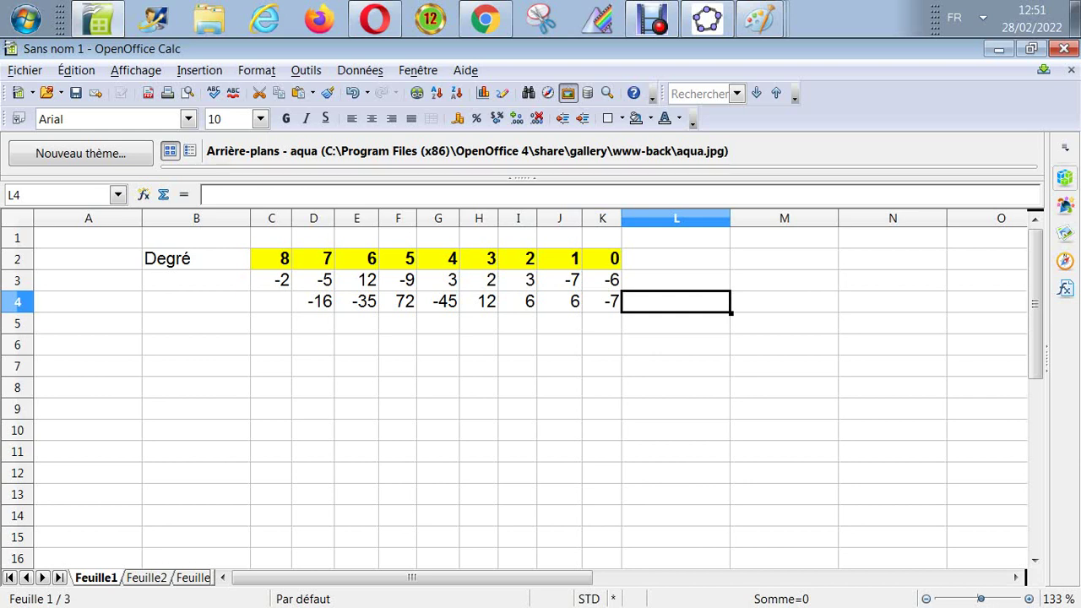
type("0")
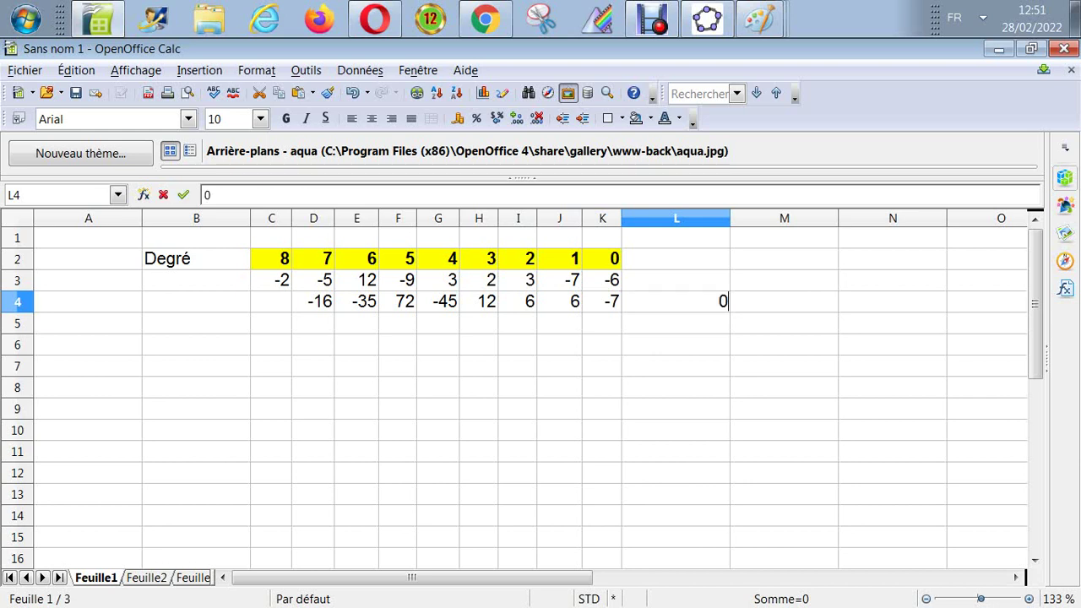
key("BackSpace")
left_click(559, 366)
Step: Narrow column L and enter the formula =K3*K2 in cell L4 for the derivative of the constant term
left_click(675, 301)
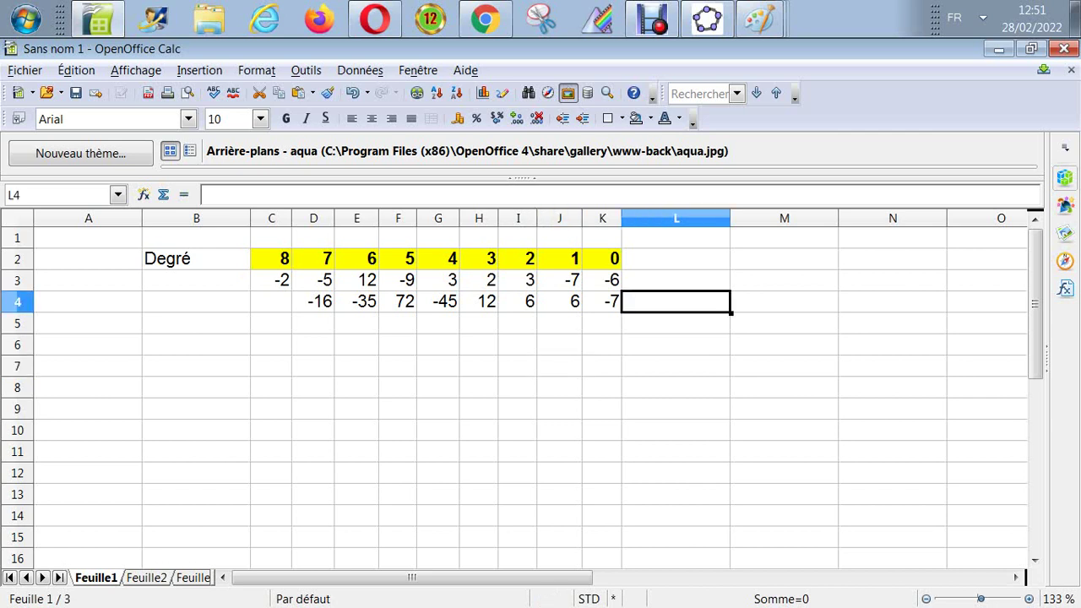
left_click_drag(730, 218, 668, 218)
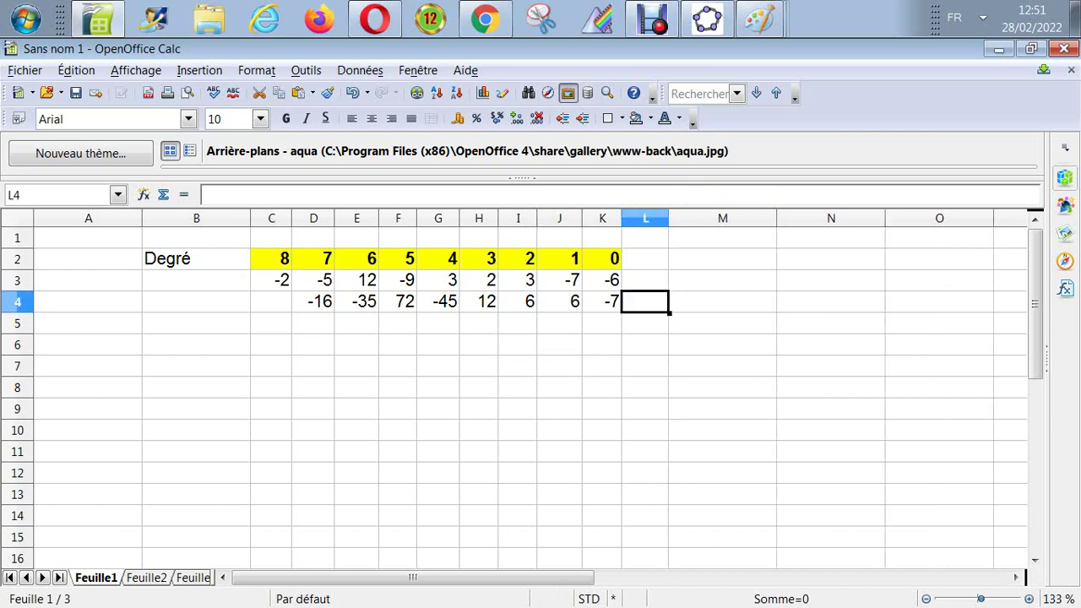
type("=")
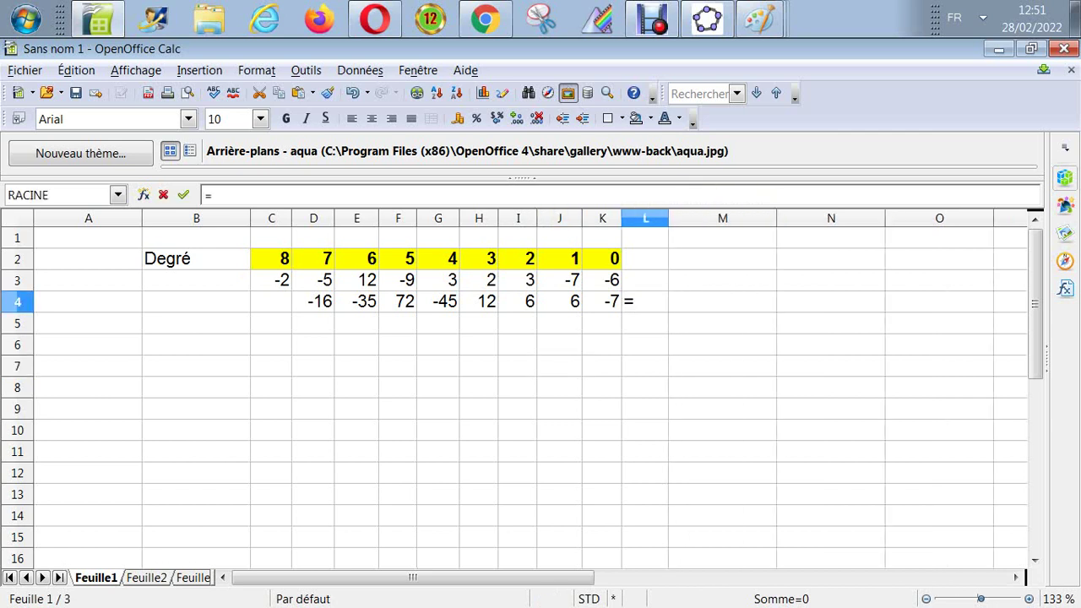
left_click(602, 280)
type("*")
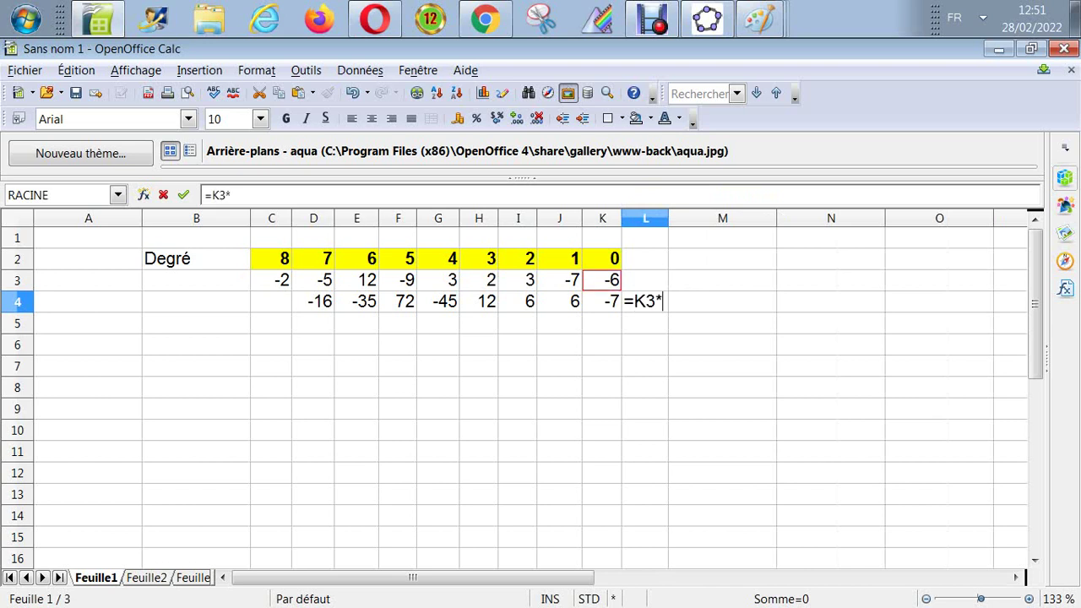
key("Up")
key("Up")
key("Left")
key("Return")
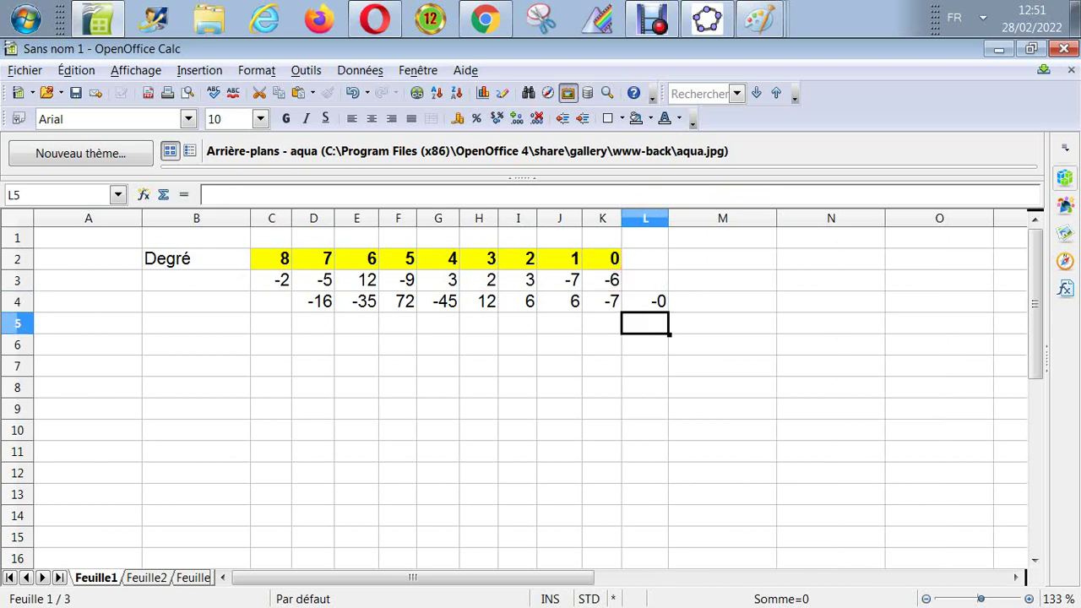
Step: Examine the degree 0 entries in column K, including the original constant and the derivative coefficient beneath it
key("Down")
key("Down")
key("Left")
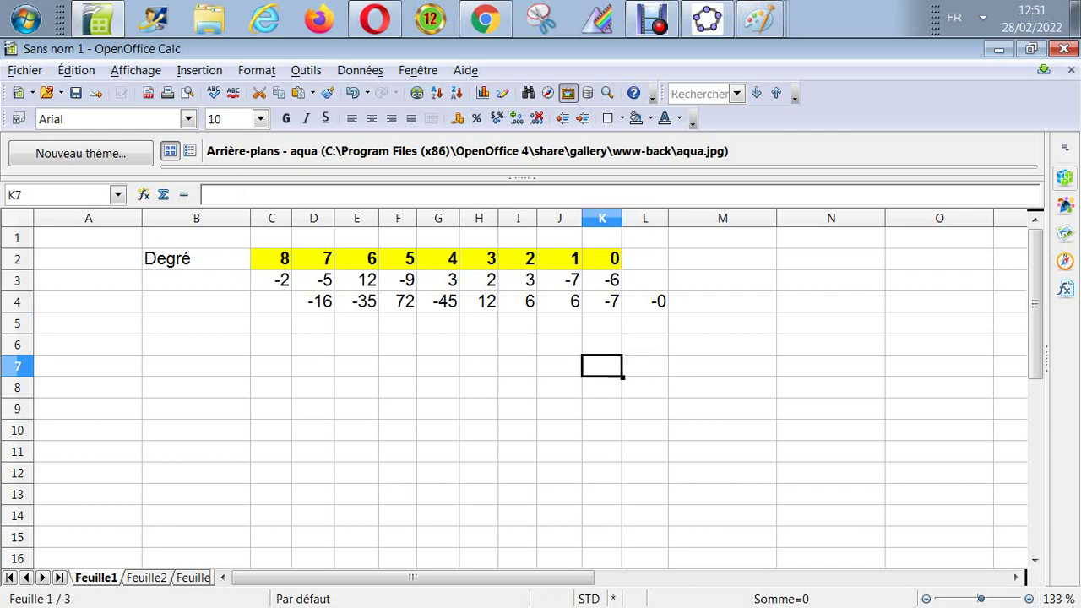
key("Up")
key("Up")
key("Up")
key("Up")
key("Down")
key("Down")
key("Down")
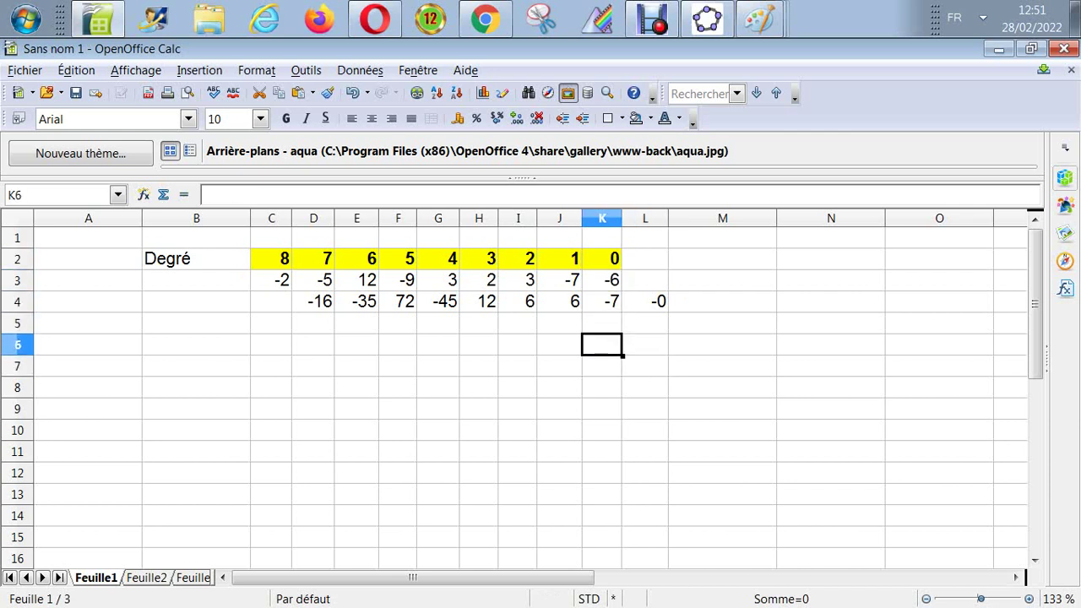
Step: Trace the derivative coefficients in row 4 back from column K to the highest-degree terms in D4 and E4
key("Left")
key("Left")
key("Left")
key("Left")
key("Left")
key("Left")
key("Left")
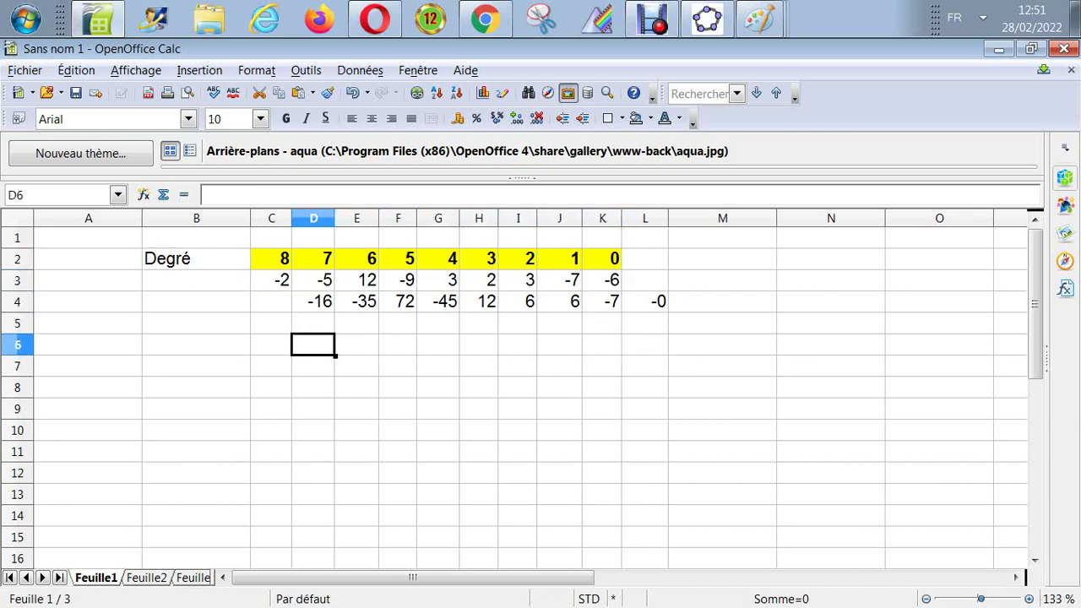
key("Up")
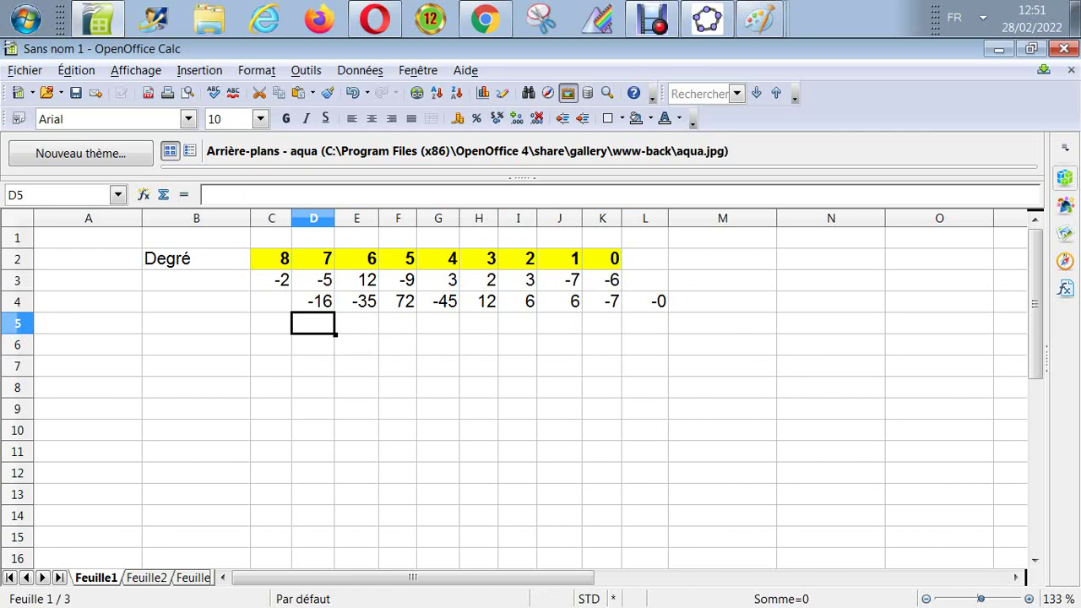
key("Right")
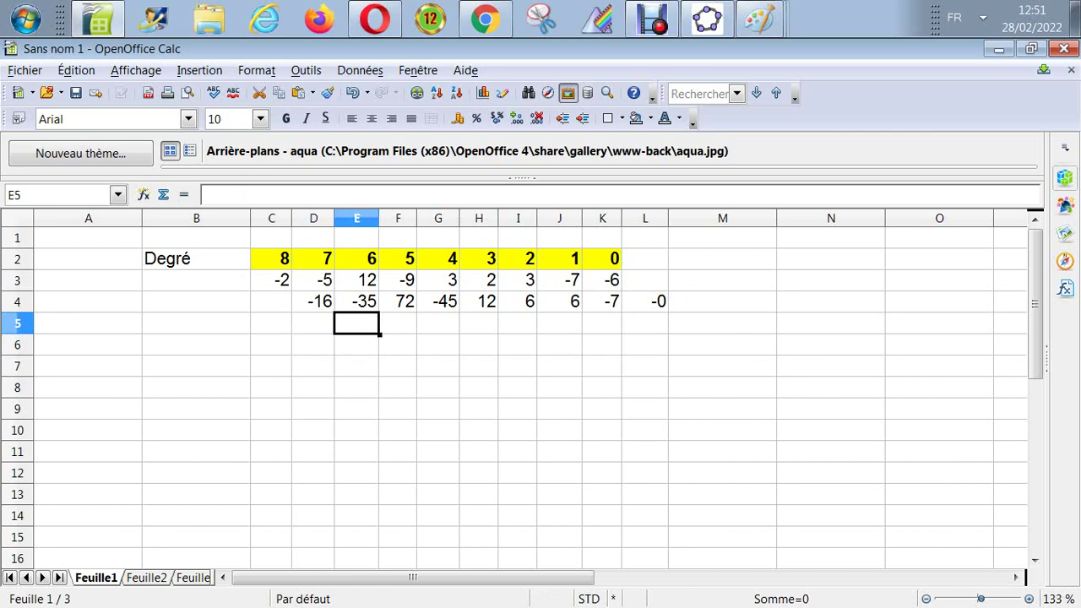
type("=")
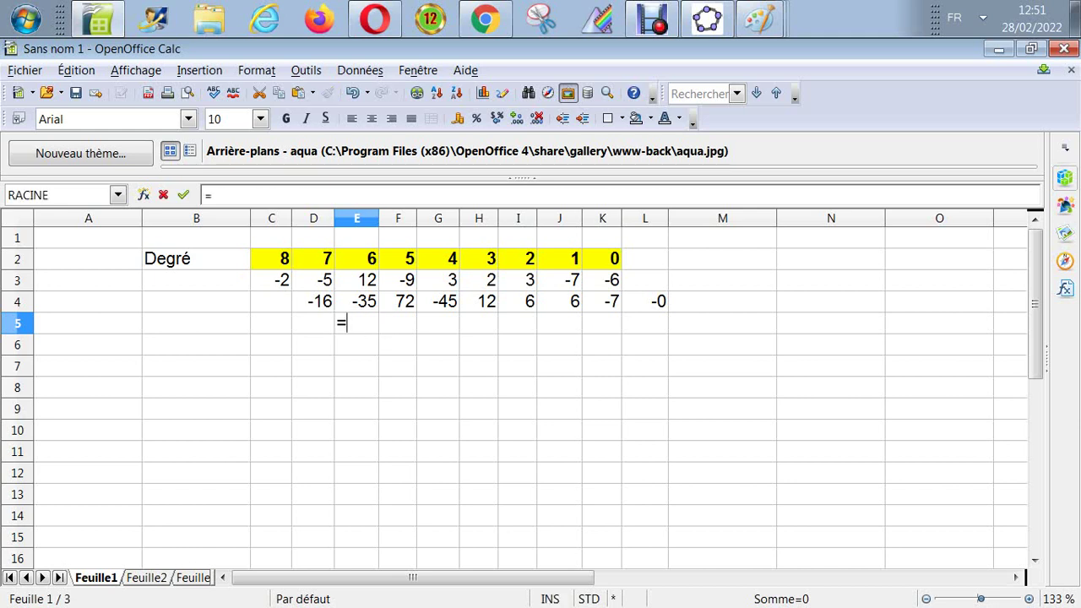
key("Escape")
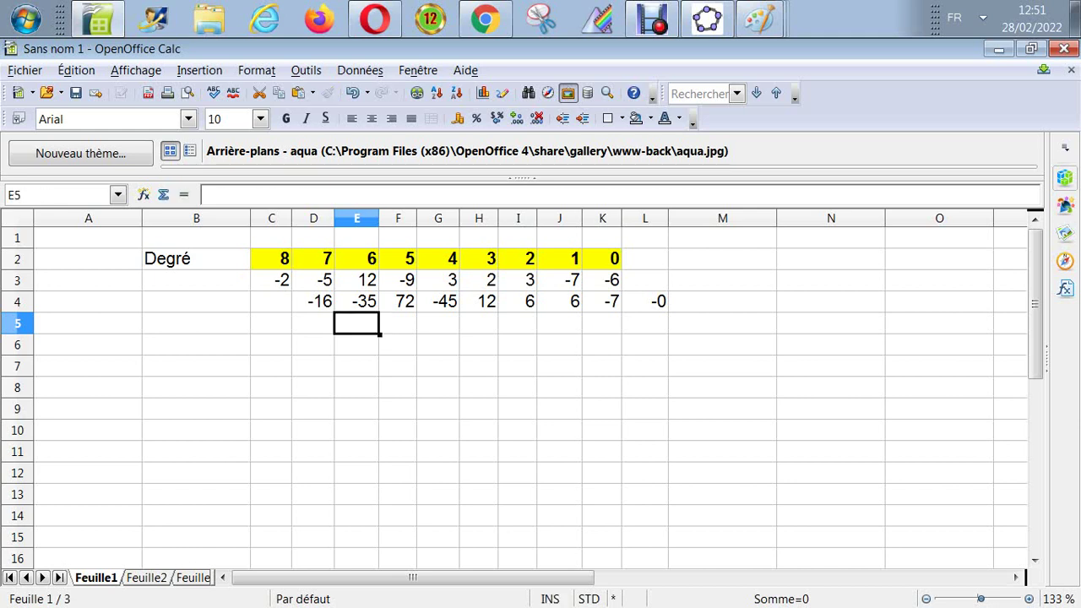
left_click(196, 301)
left_click(196, 279)
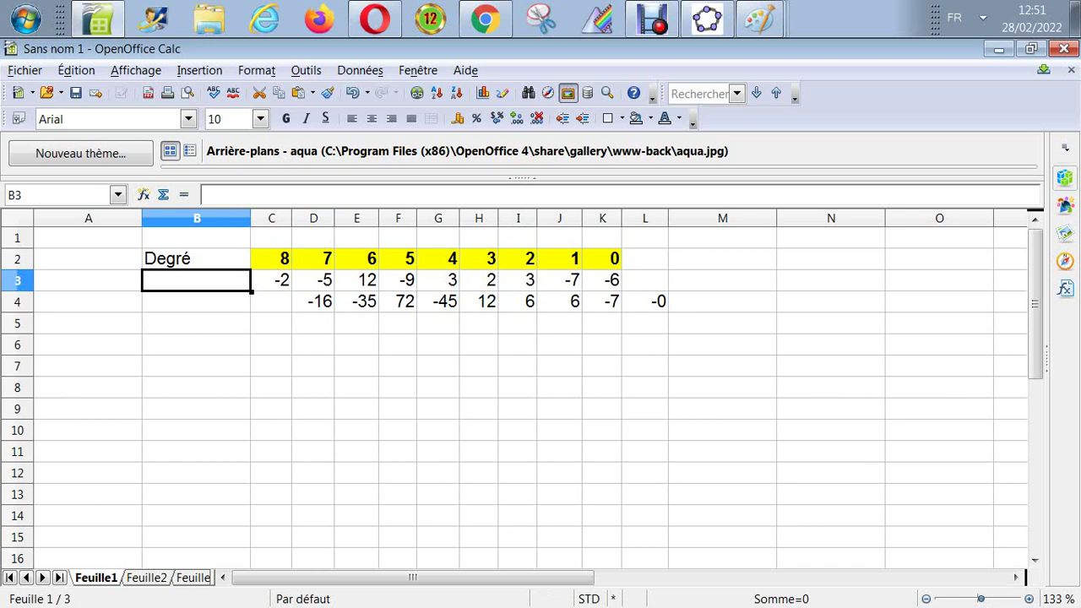
type("p(")
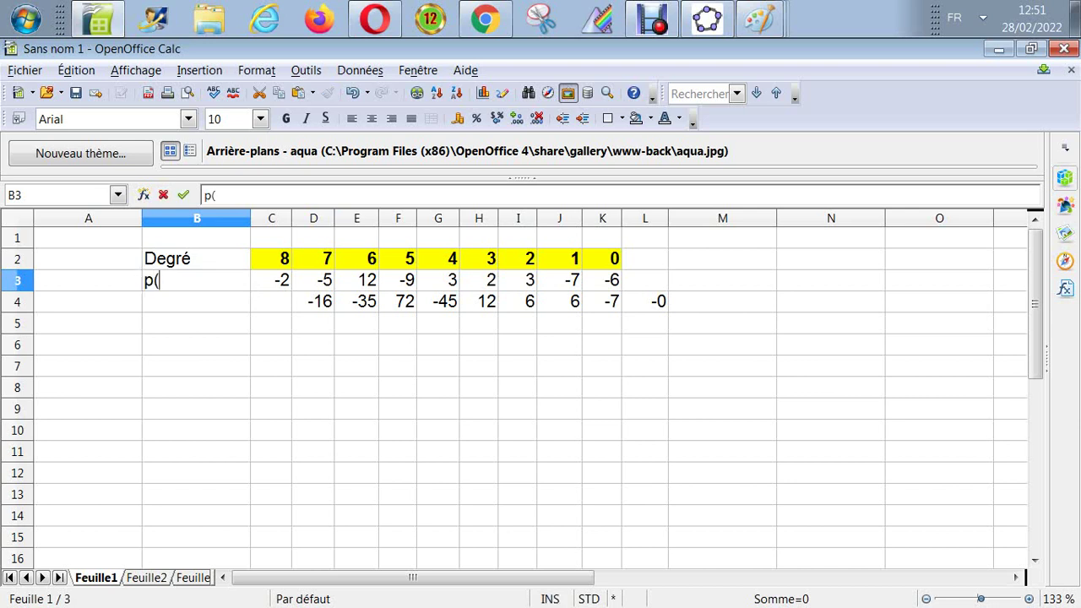
key("BackSpace")
key("BackSpace")
left_click(88, 279)
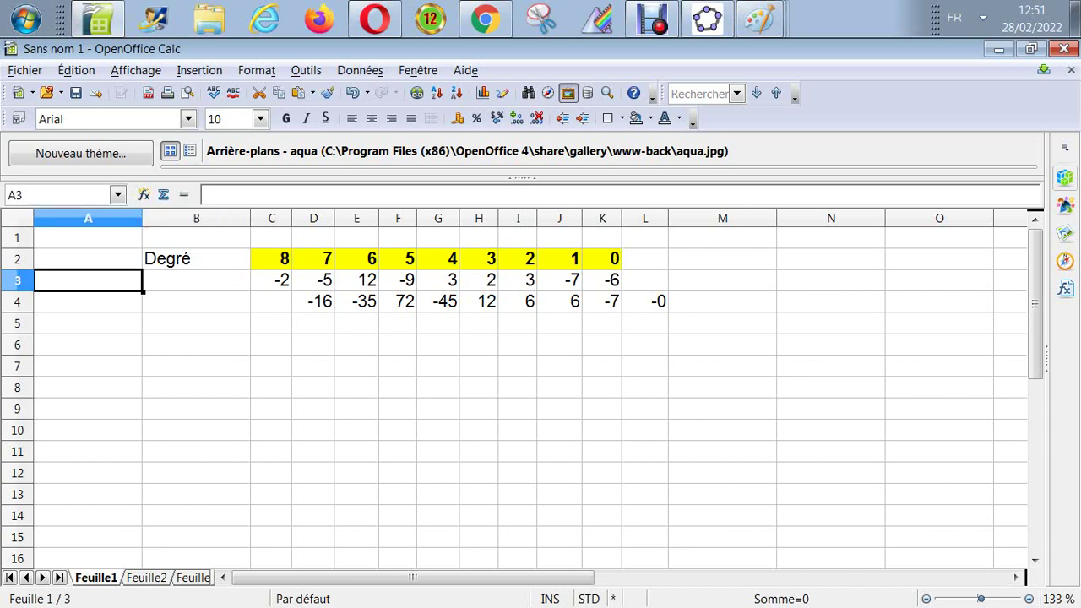
type("p")
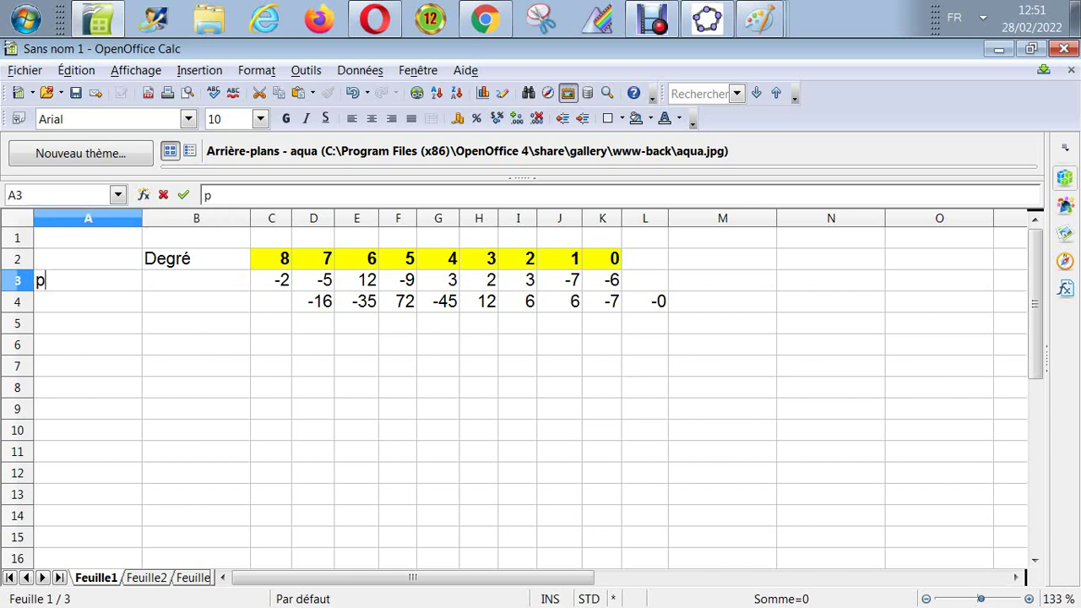
key("BackSpace")
Step: Label the original coefficient row "p(x)" in cell B3 and the derivative row "Dérivée 1" in cell B4
left_click(196, 280)
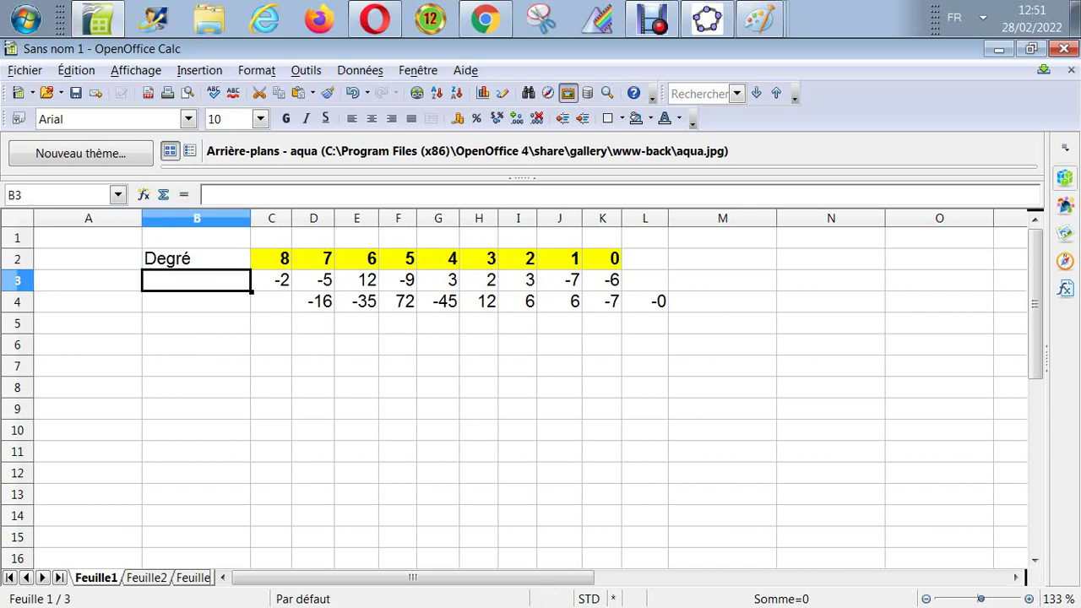
type("p(")
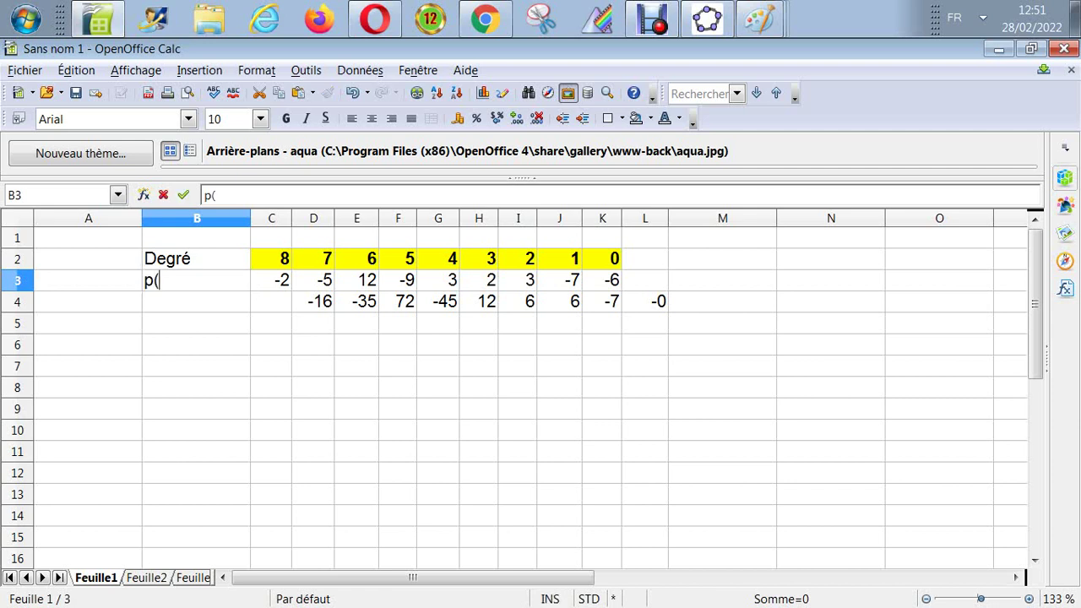
type("x)")
key("Return")
type("D")
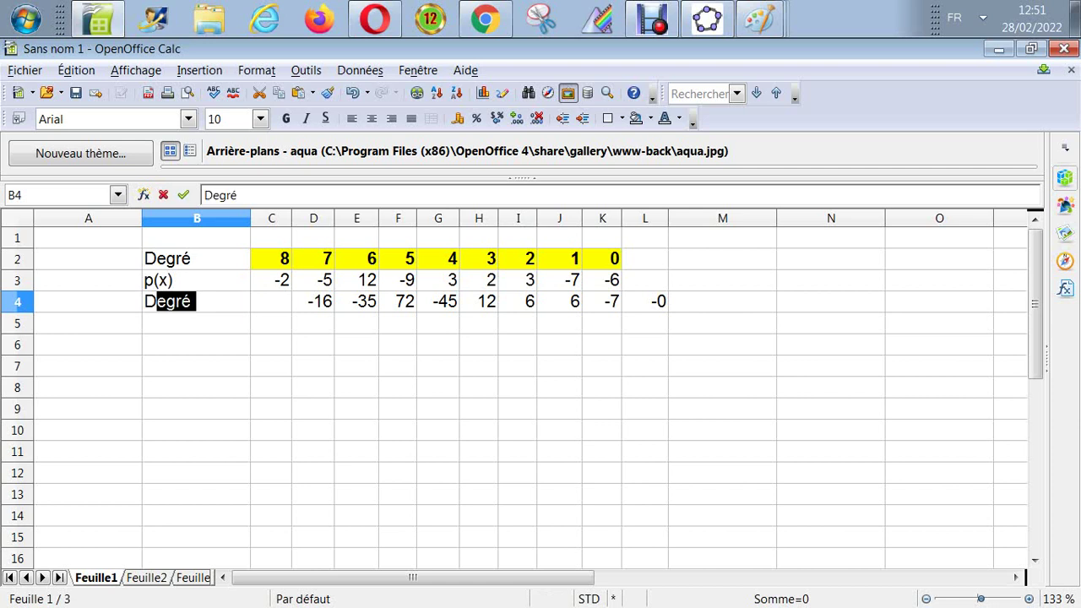
type("érivée ")
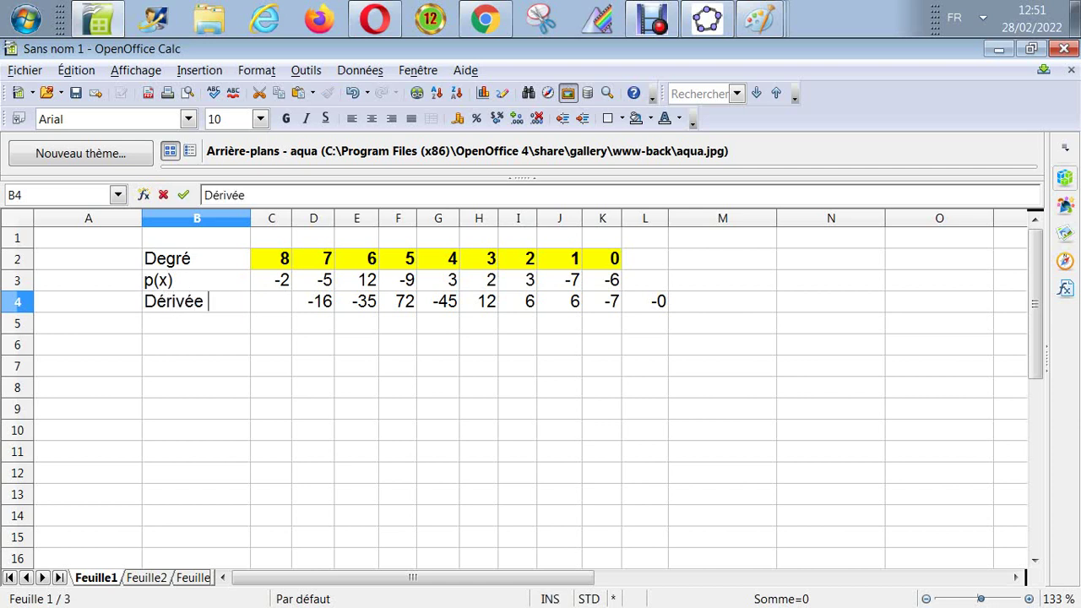
type("1")
key("Return")
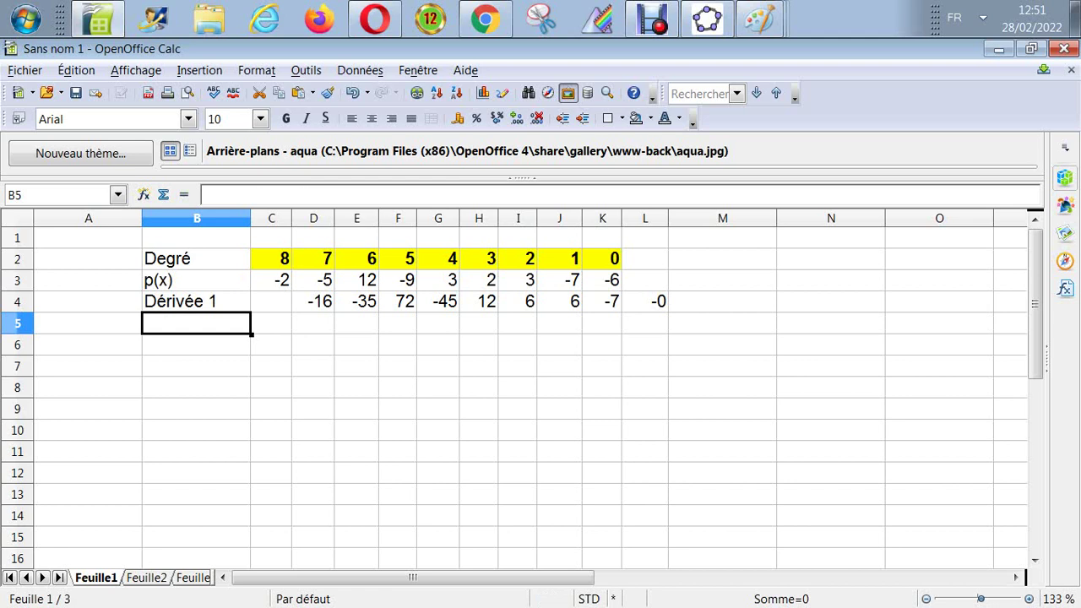
Step: Enter the row labels "Dérivée 2" in cell B5 and "Dérivée 3" in cell B6
type("Dérivé")
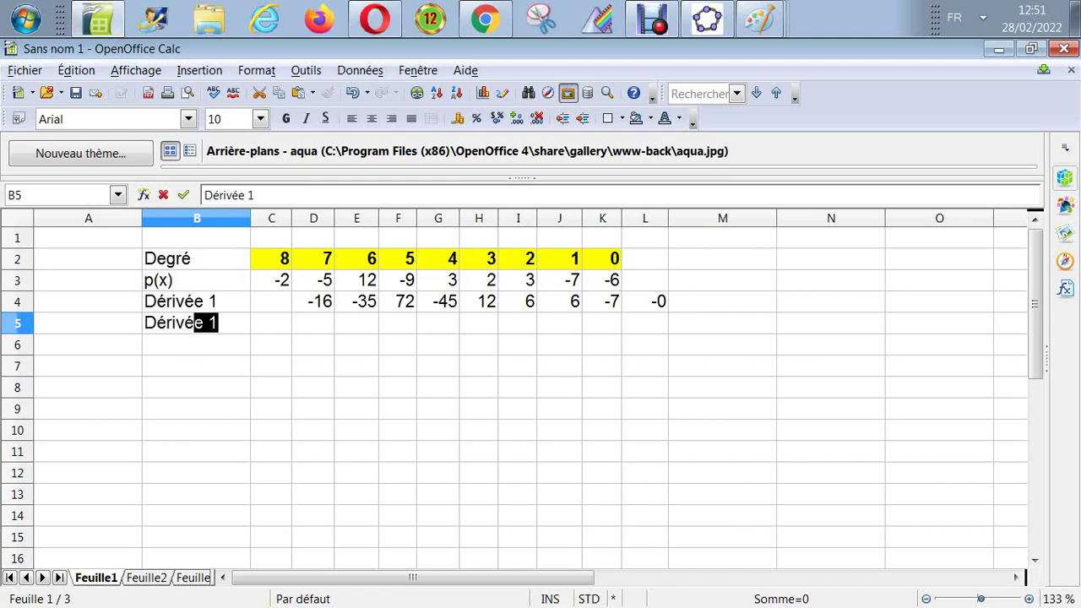
type("e 2")
key("Return")
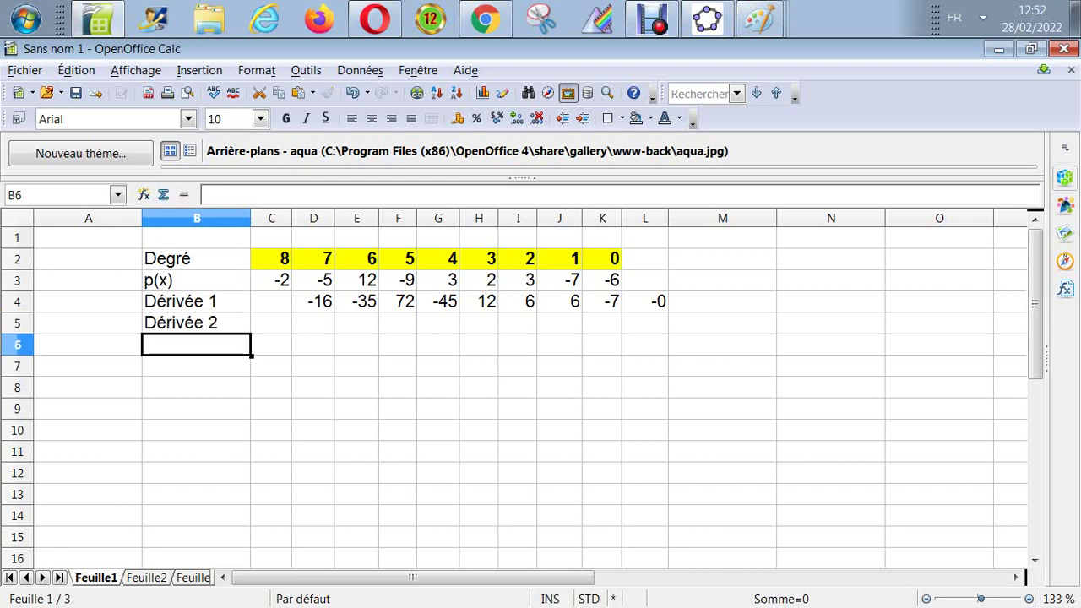
type("Dé")
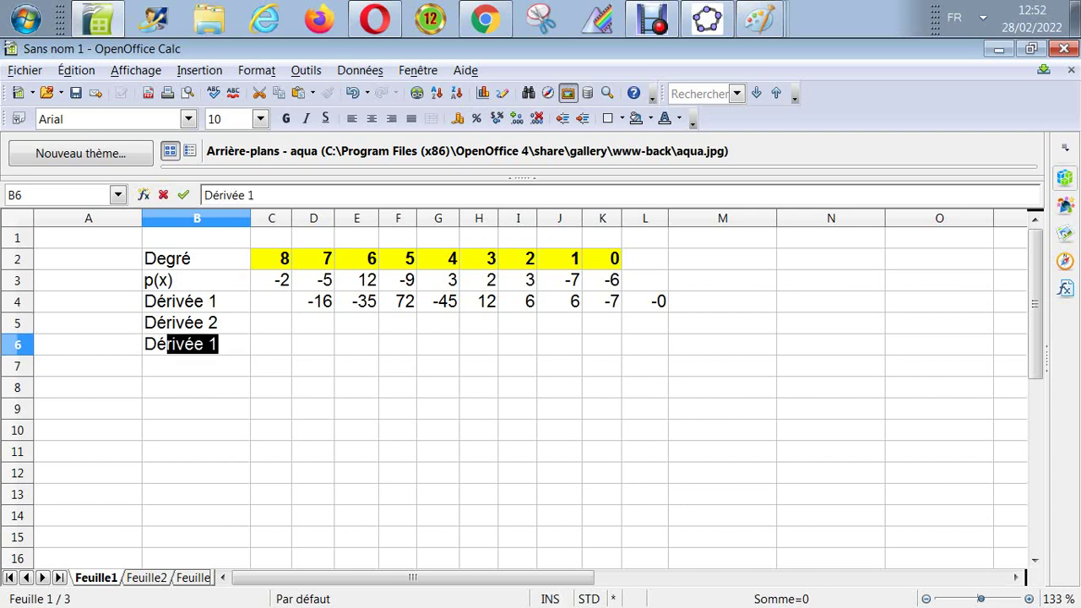
type("rivée")
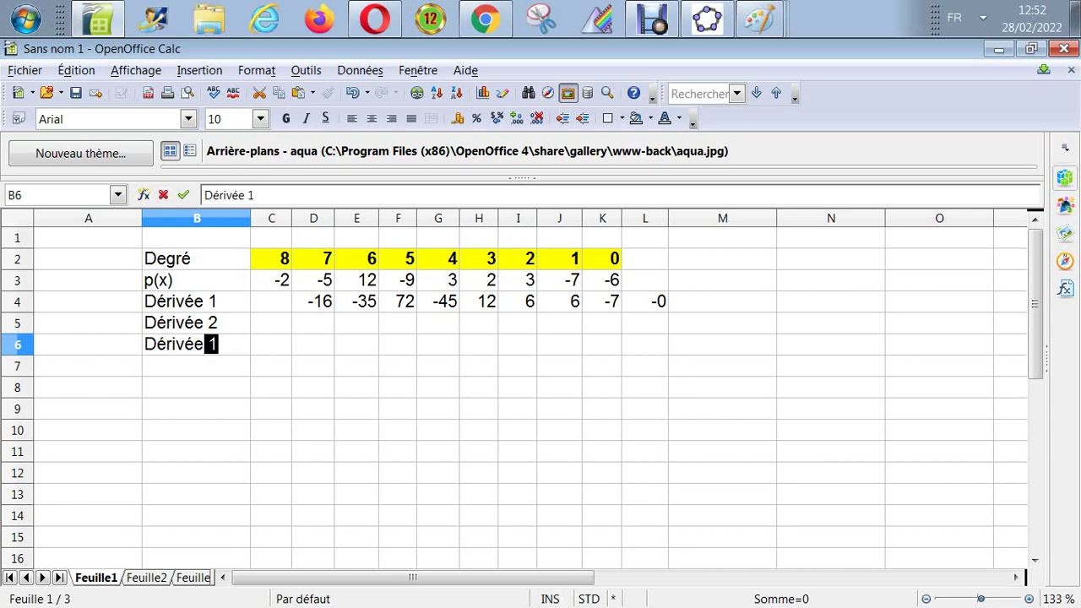
type(" 3")
key("Return")
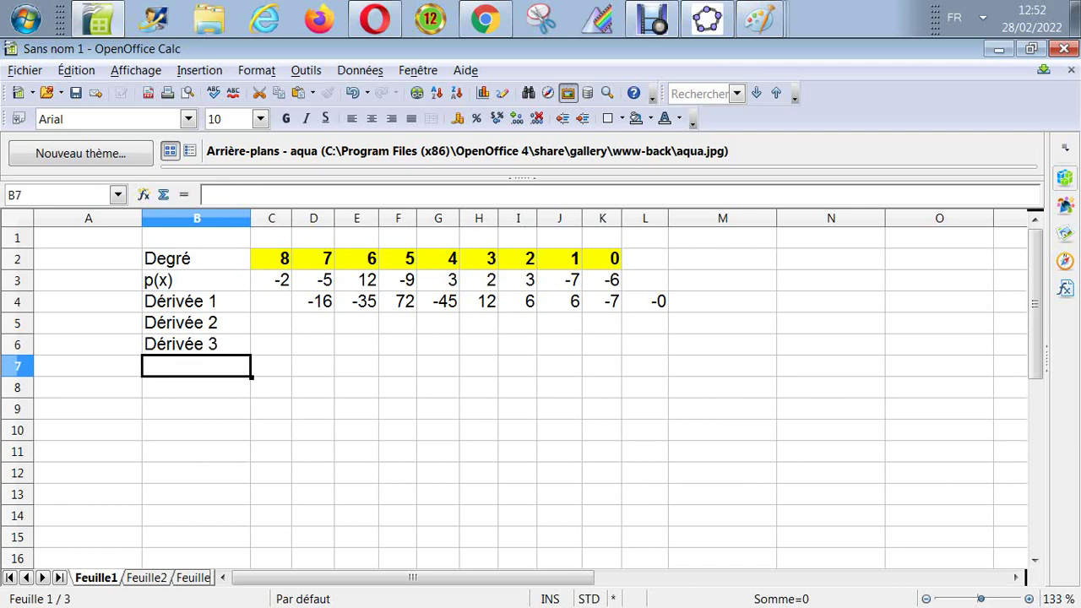
Step: Enter the row labels "Dérivée 4" in B7 and "Dérivée 5" in B8, with a space before each number
type("Dér")
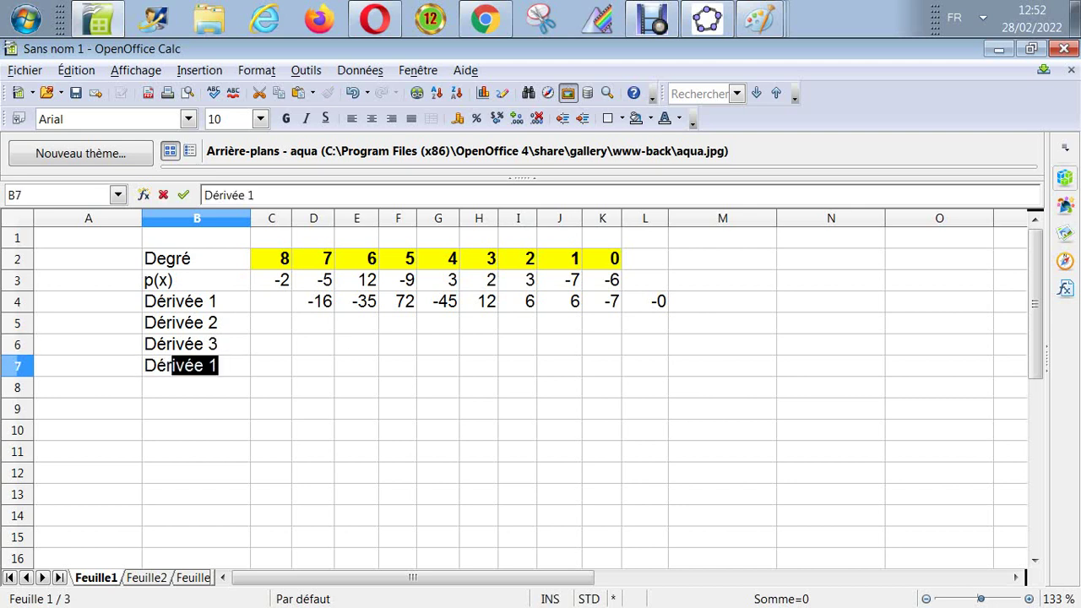
type("ivée ")
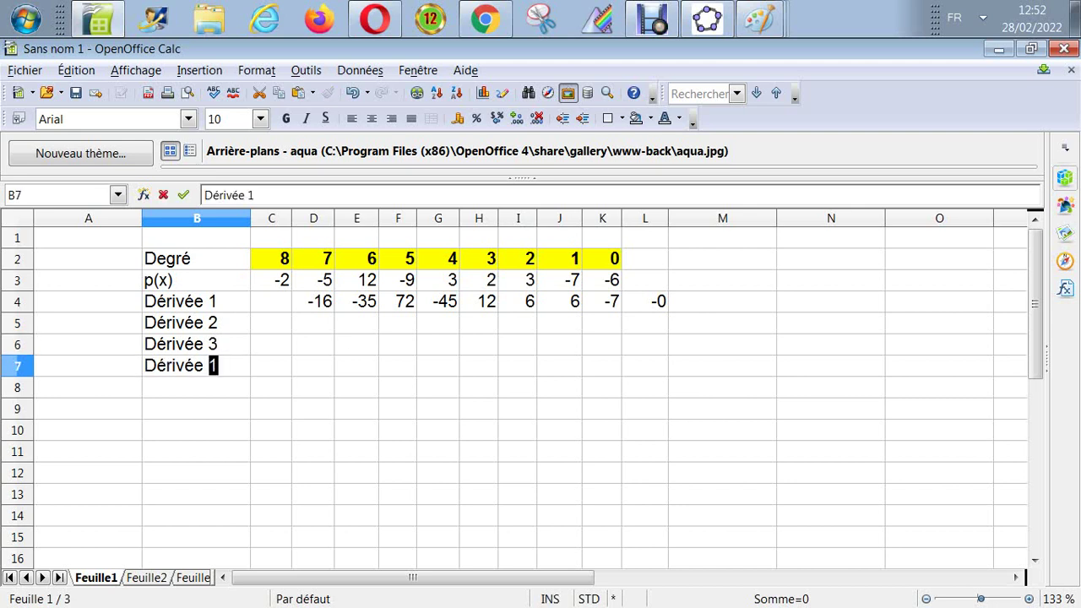
type("4")
key("Return")
type("Dé")
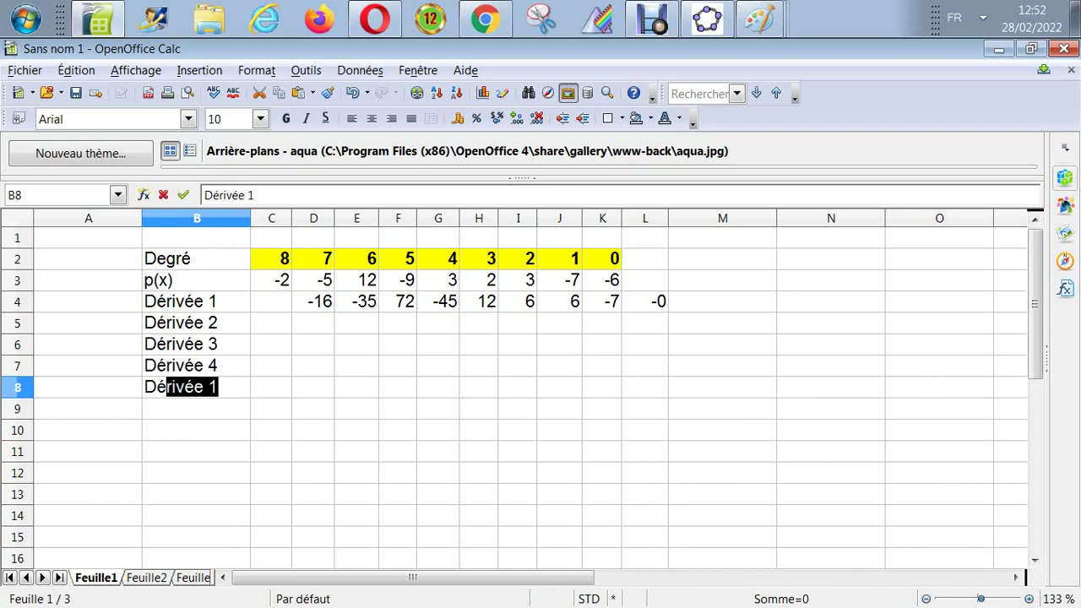
type("rivée 5")
key("Return")
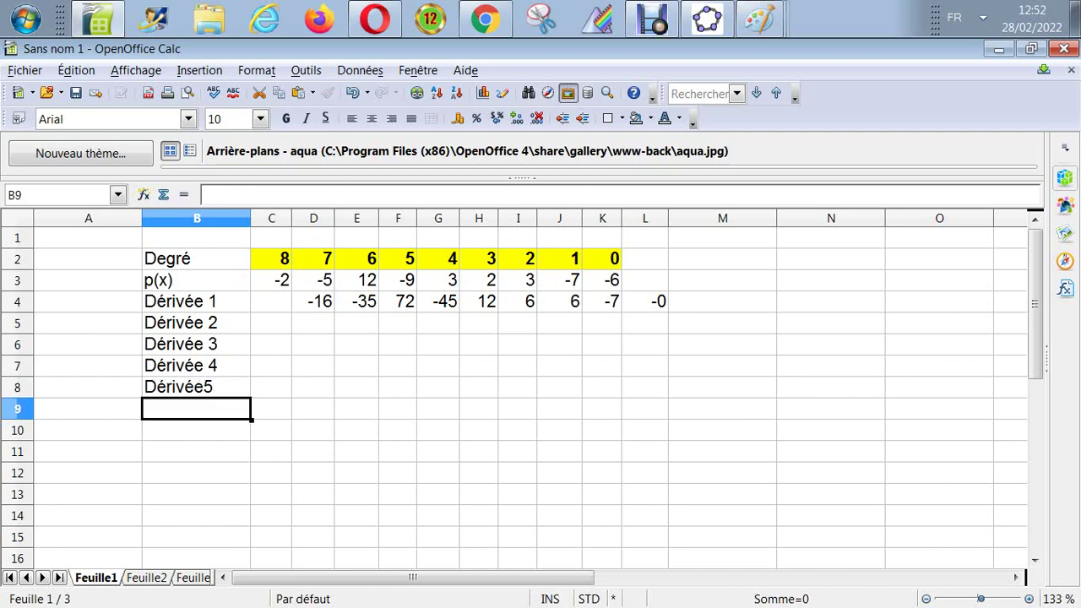
left_click(196, 387)
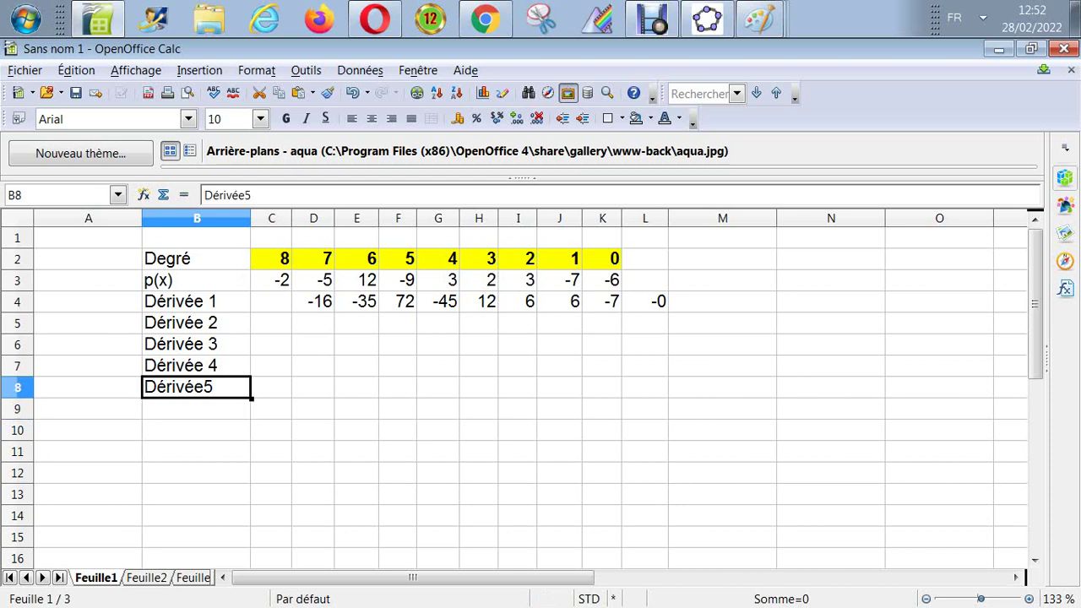
left_click(245, 195)
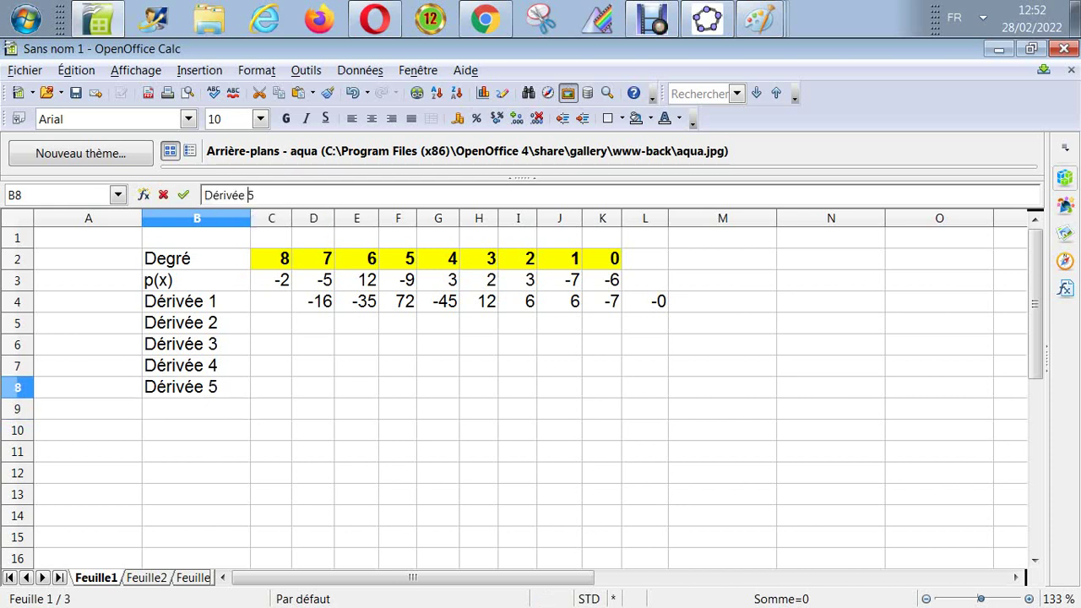
key("Return")
Step: Enter the row labels "Dérivée 6" in cell B9 and "Dérivée 7" in cell B10
type("Dé")
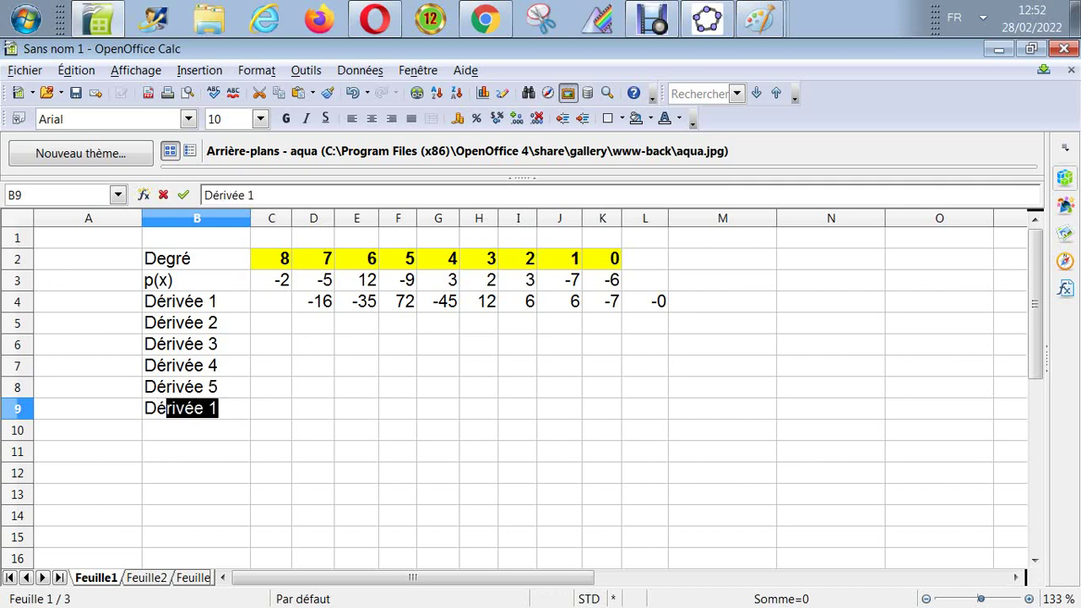
type("rivée ")
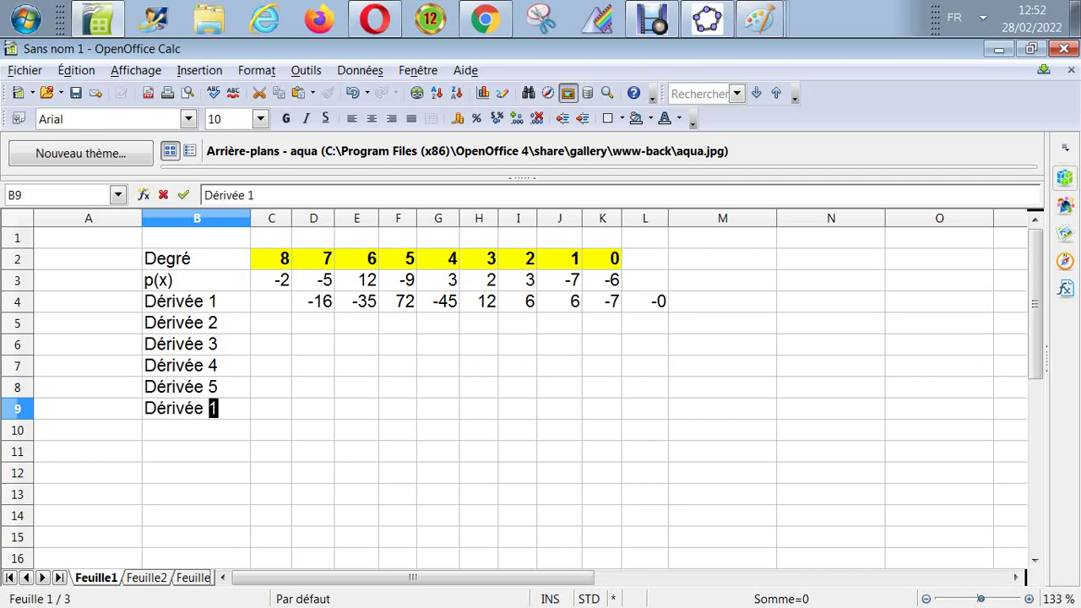
type("6")
key("Return")
type("Dé")
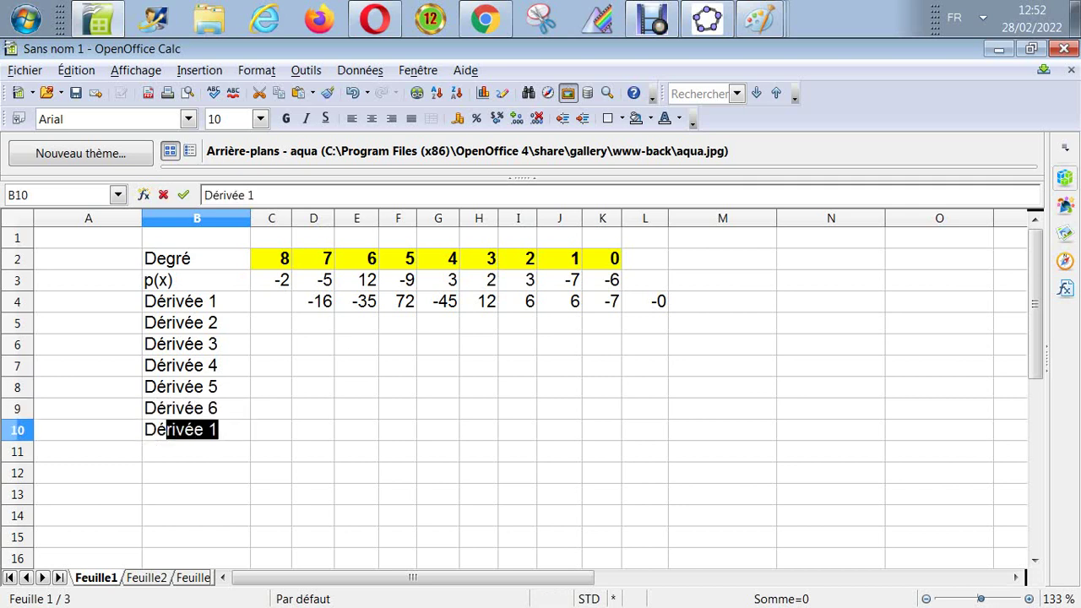
type("rivée")
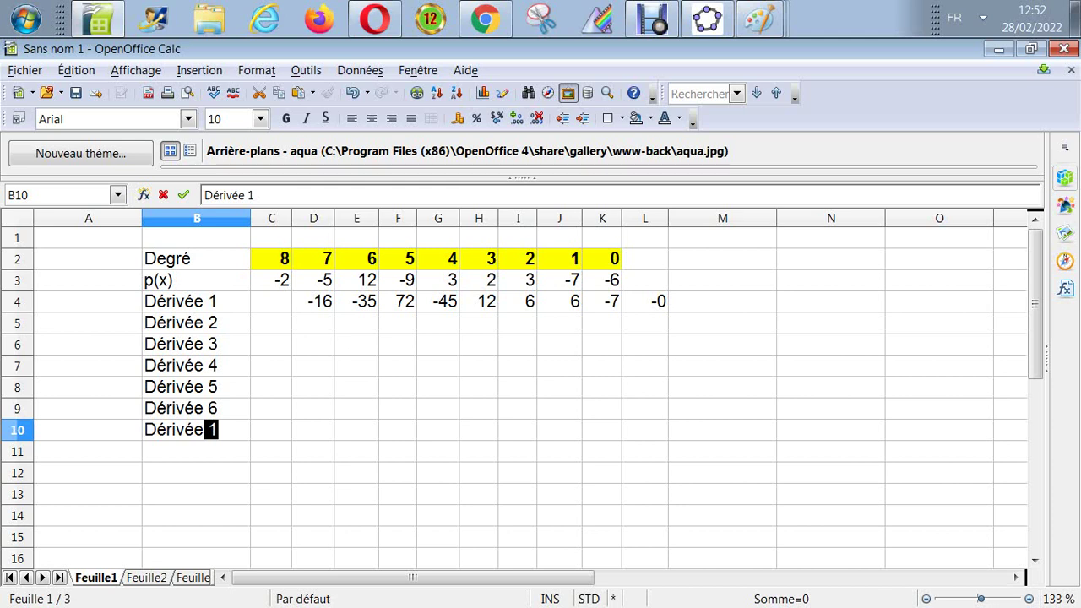
type("7")
left_click(245, 196)
key("Return")
Step: Enter the row labels "Dérivée 8" in cell B11 and "Dérivée 9" in cell B12
type("Dér")
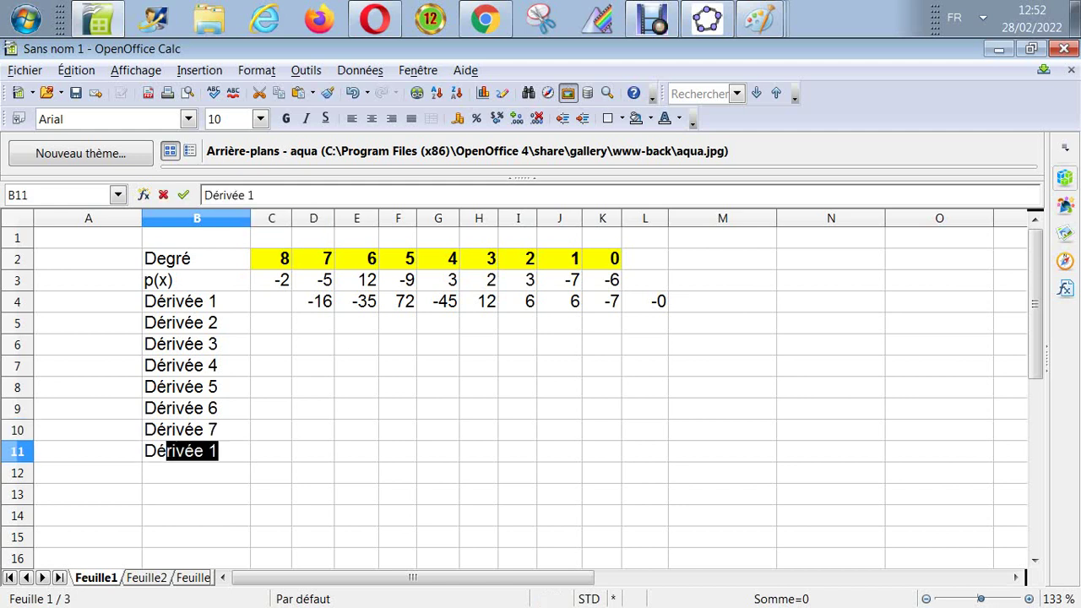
type("ivée ")
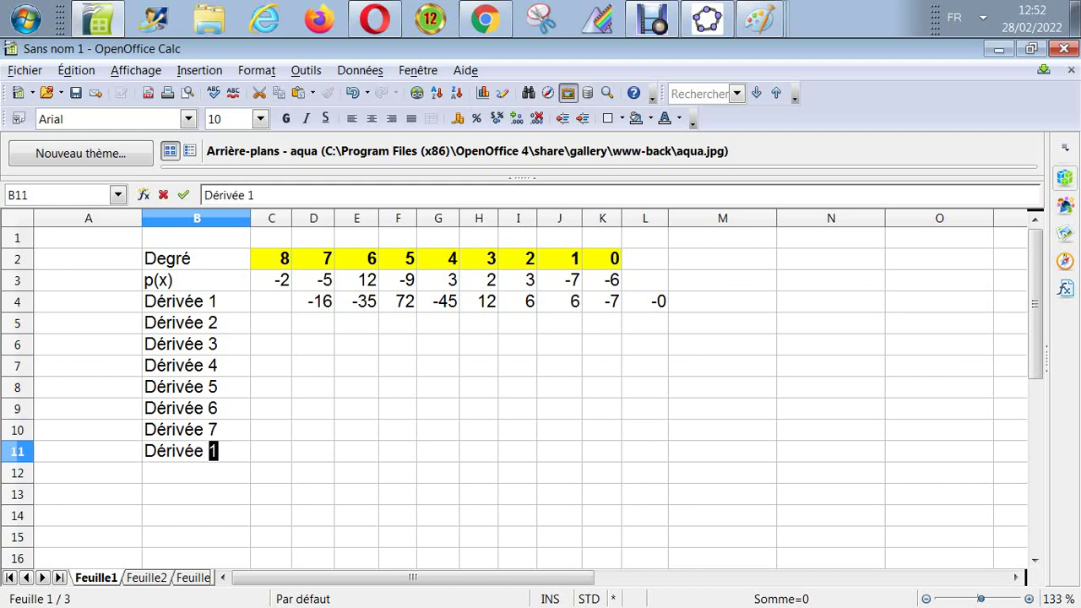
type("8")
key("Return")
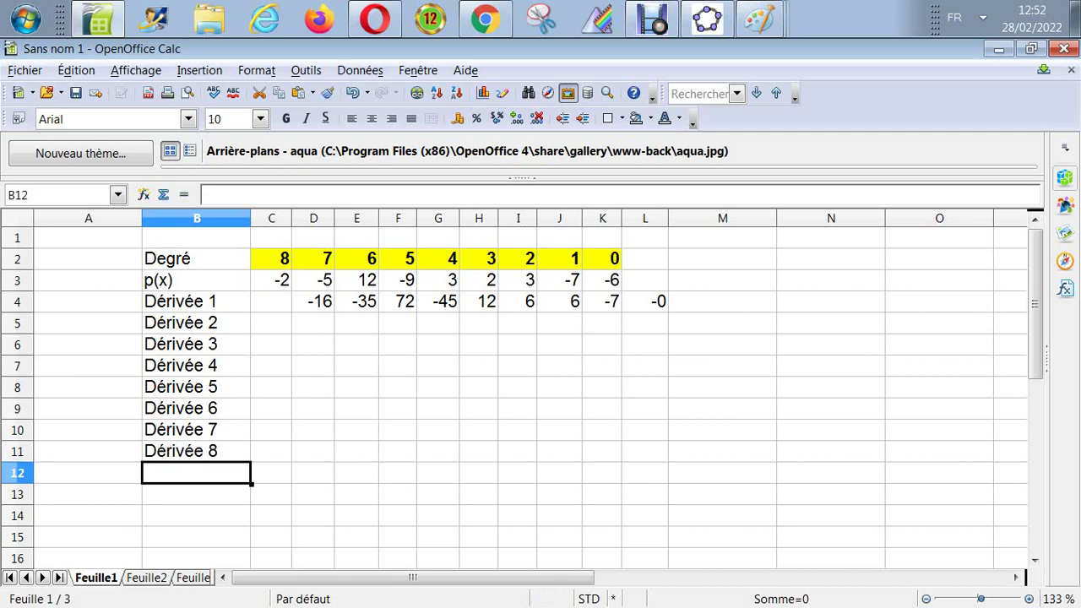
type("Dérivé")
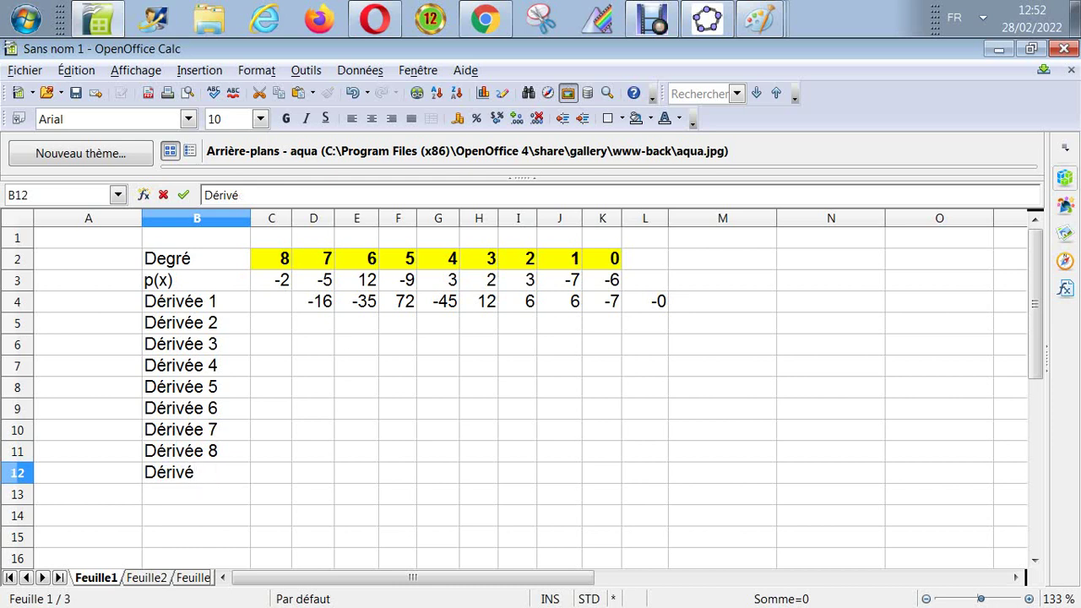
type(" e 9")
key("Return")
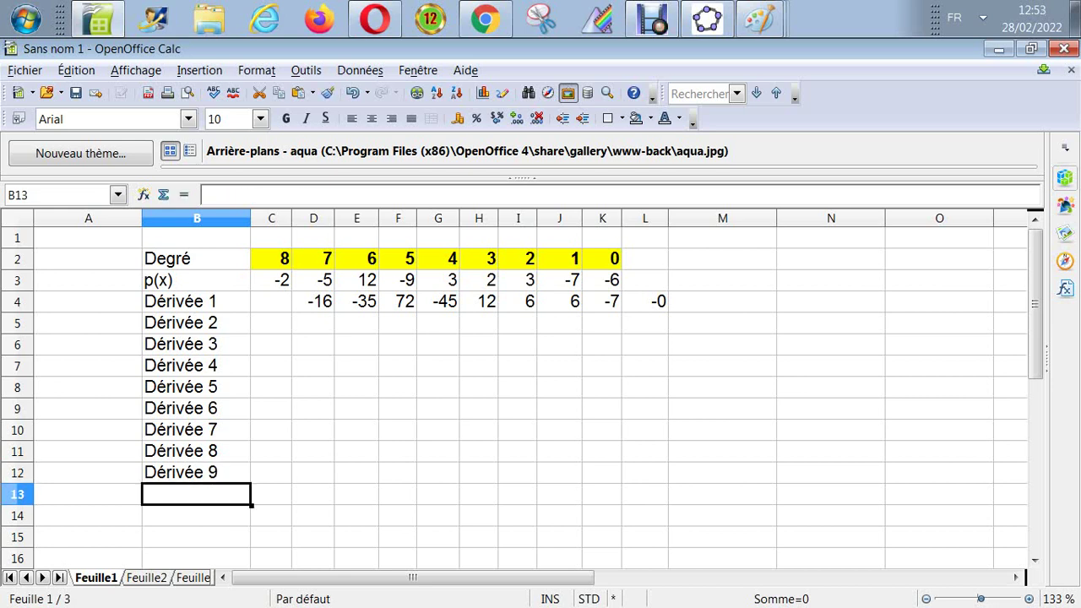
Step: Select cell E5 in the "Dérivée 2" row, beneath the degree 6 column
key("Up")
key("Up")
key("Up")
key("Up")
key("Up")
key("Up")
key("Up")
key("Up")
key("Right")
key("Right")
key("Right")
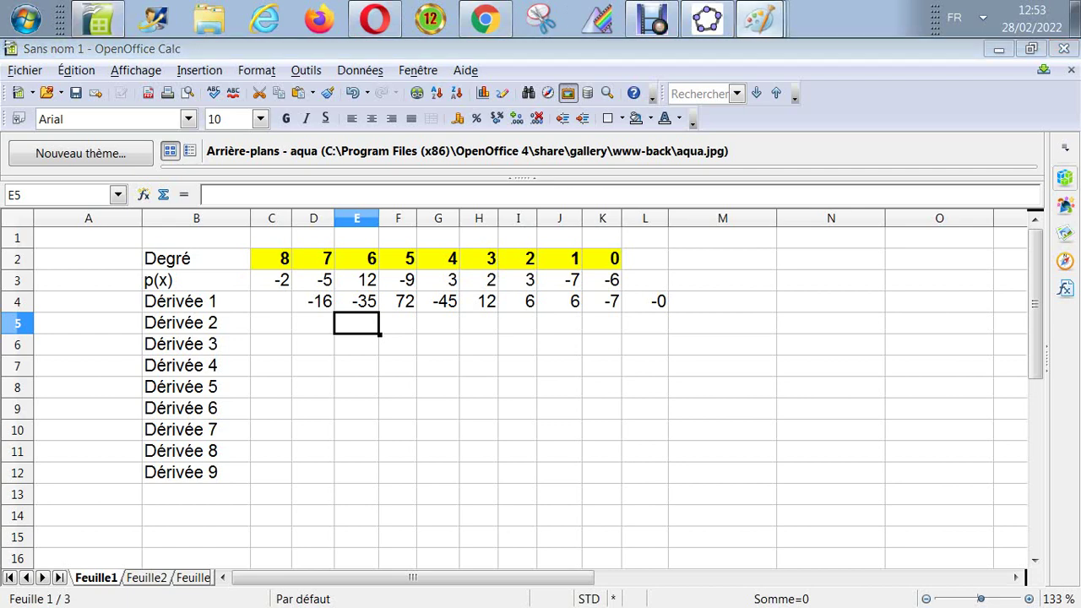
Step: Switch to Paint and select the area around the handwritten sum from k=1 to n in the derivative formula
key("alt+Tab")
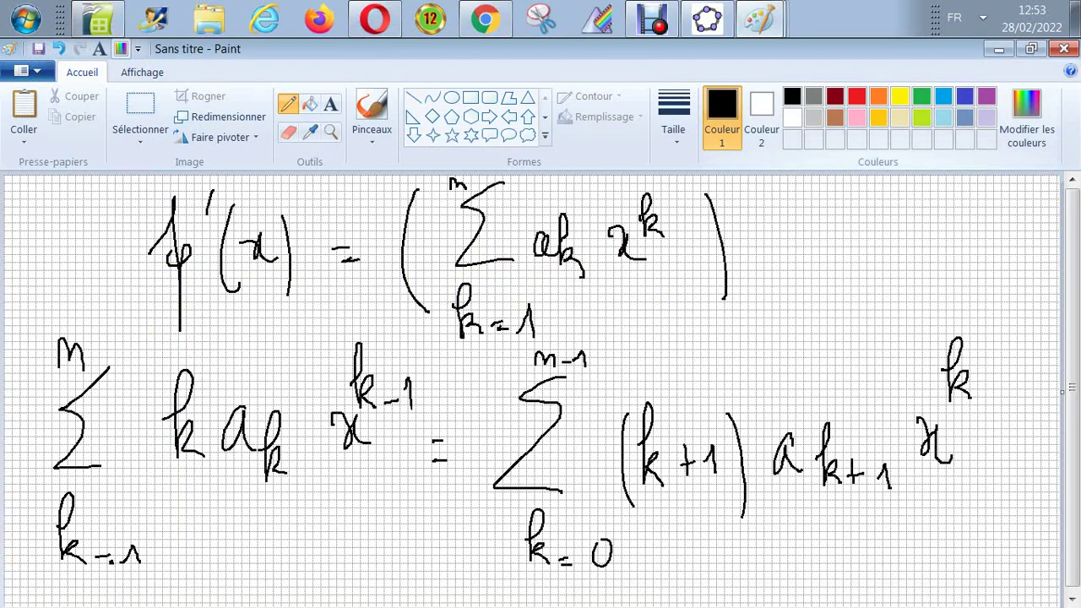
left_click(140, 104)
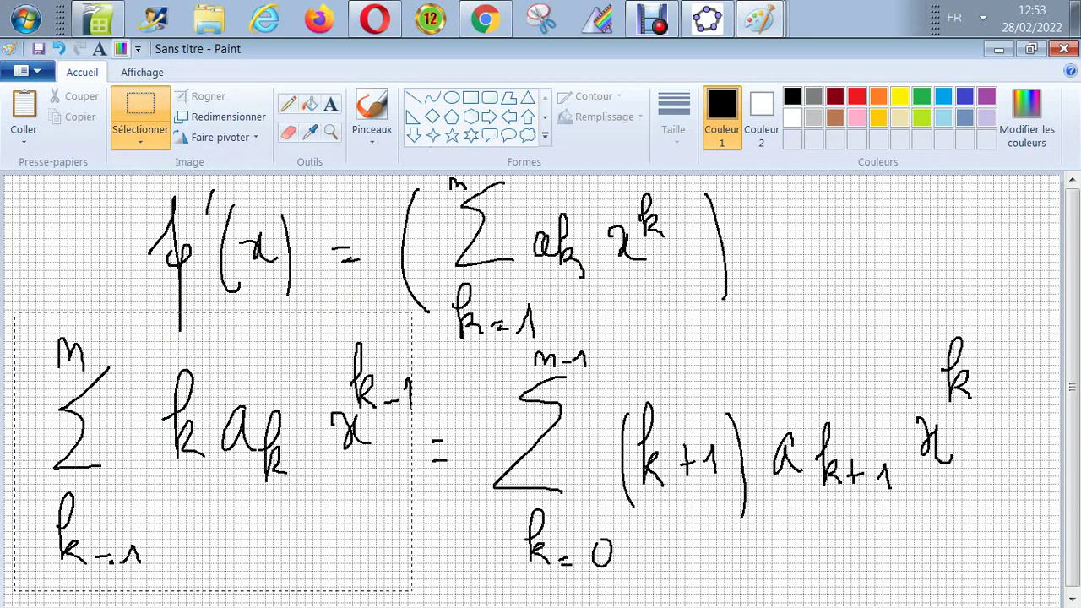
left_click_drag(431, 598, 426, 603)
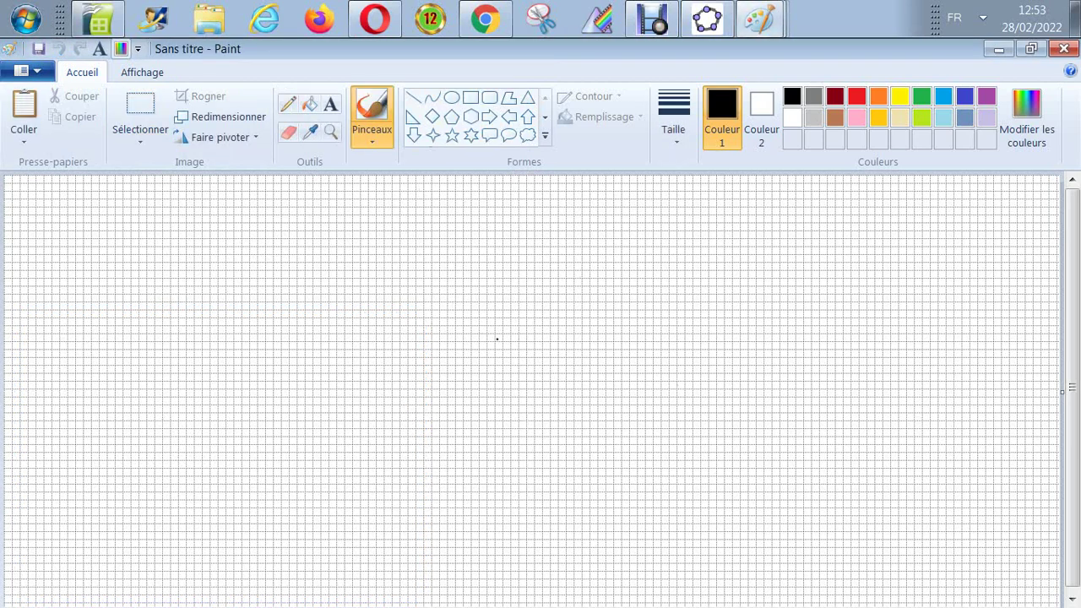
Step: Paste the copied sum onto the blank canvas, clear of the corner, and delete the stray stroke above k
key("ctrl+v")
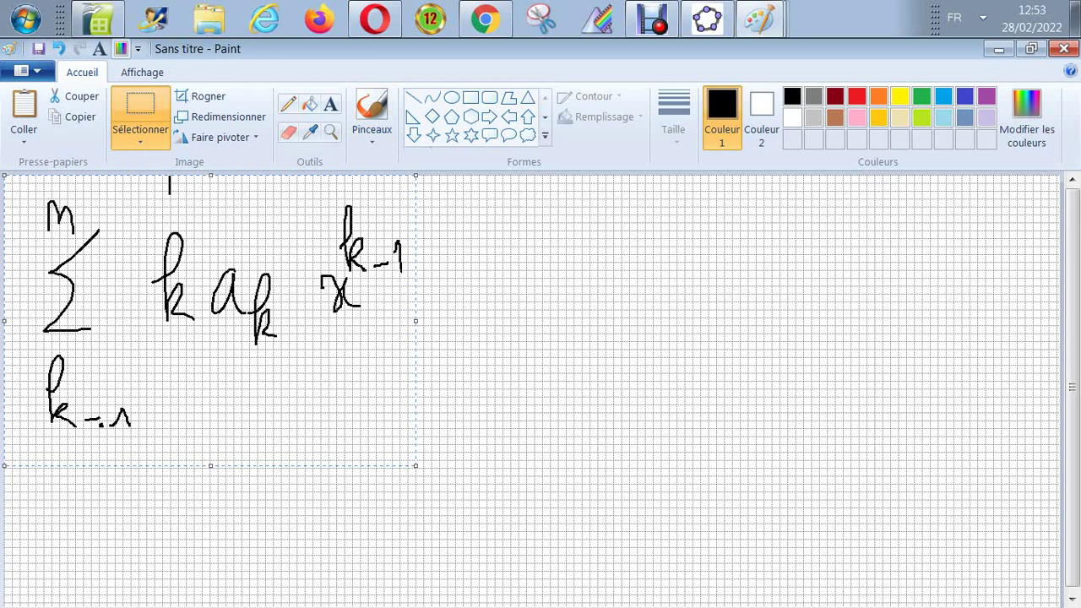
left_click_drag(210, 321, 285, 357)
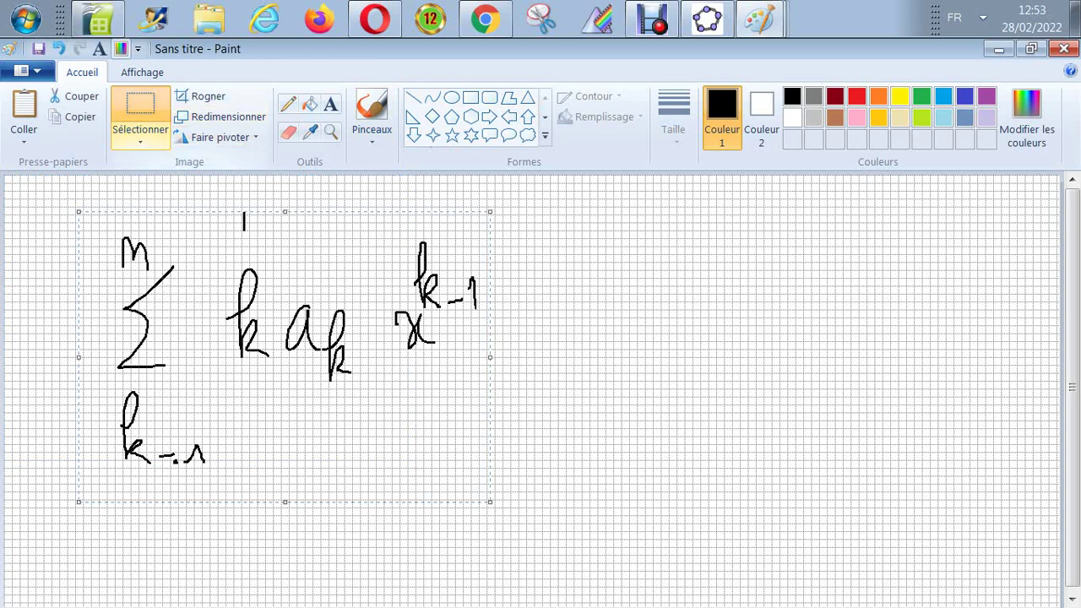
left_click(140, 104)
left_click_drag(218, 191, 282, 248)
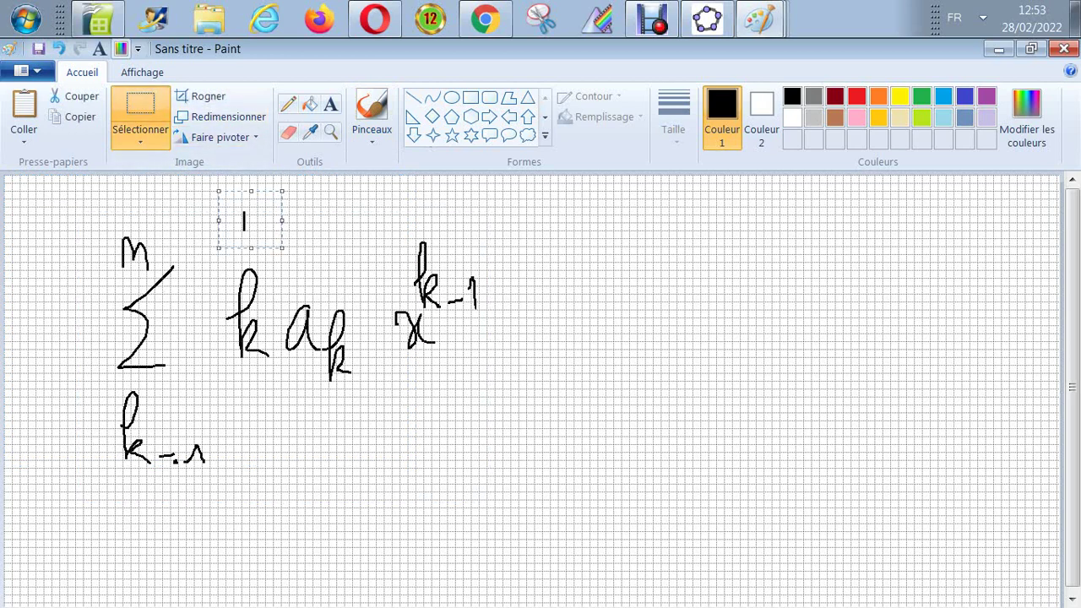
key("Delete")
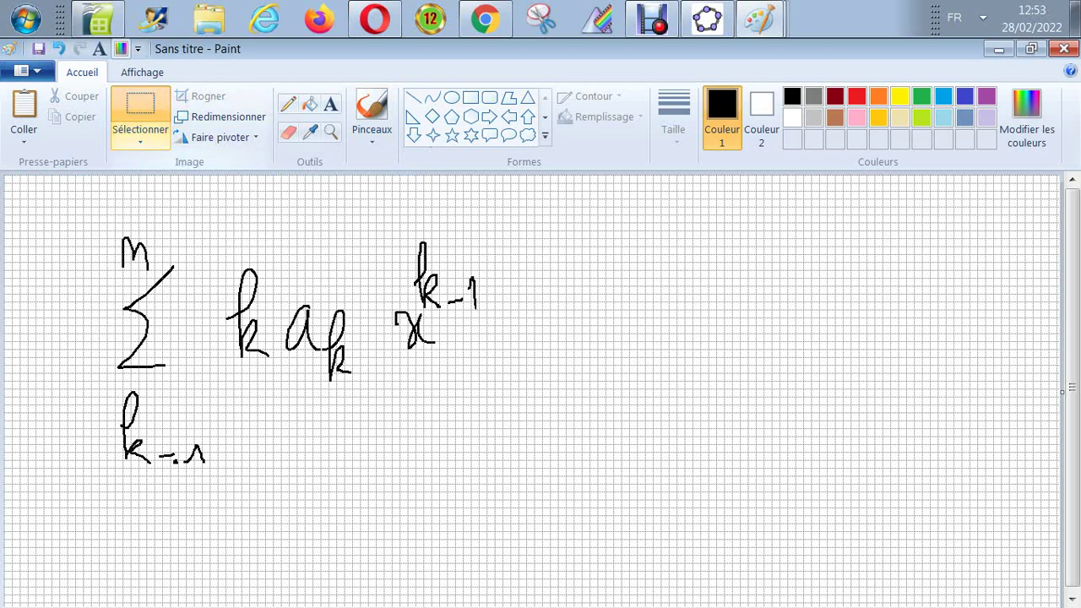
Step: Handwrite a 2 above the sum and shift the a_k x^(k-1) part away from k to open a gap
left_click(288, 103)
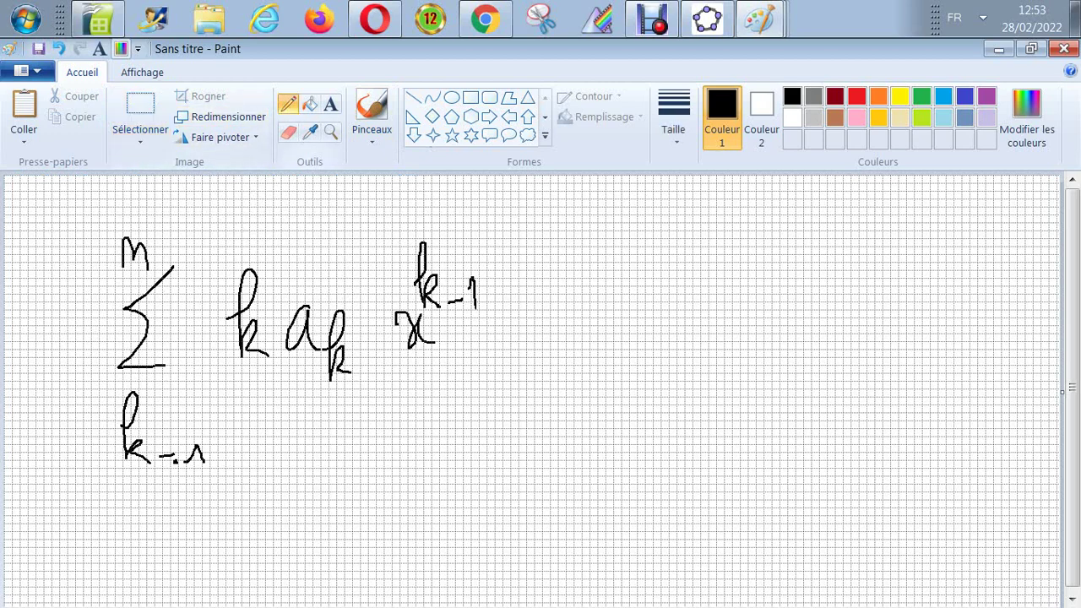
mouse_move(49, 205)
left_mouse_down()
mouse_move(49, 222)
mouse_move(71, 222)
left_mouse_up()
left_click(141, 105)
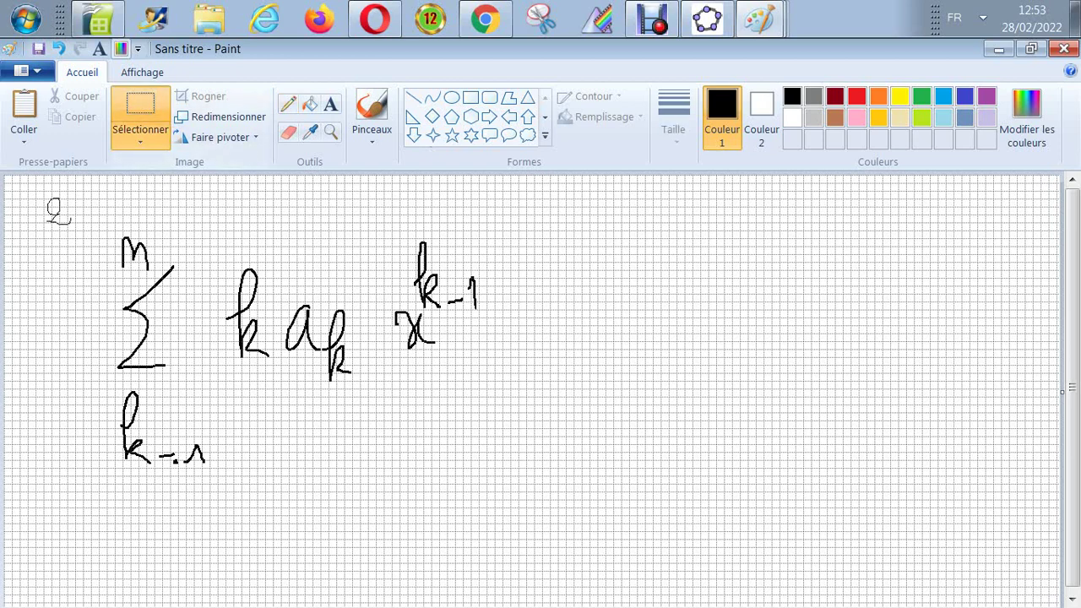
left_click_drag(346, 289, 504, 403)
left_click_drag(388, 321, 503, 316)
key("Escape")
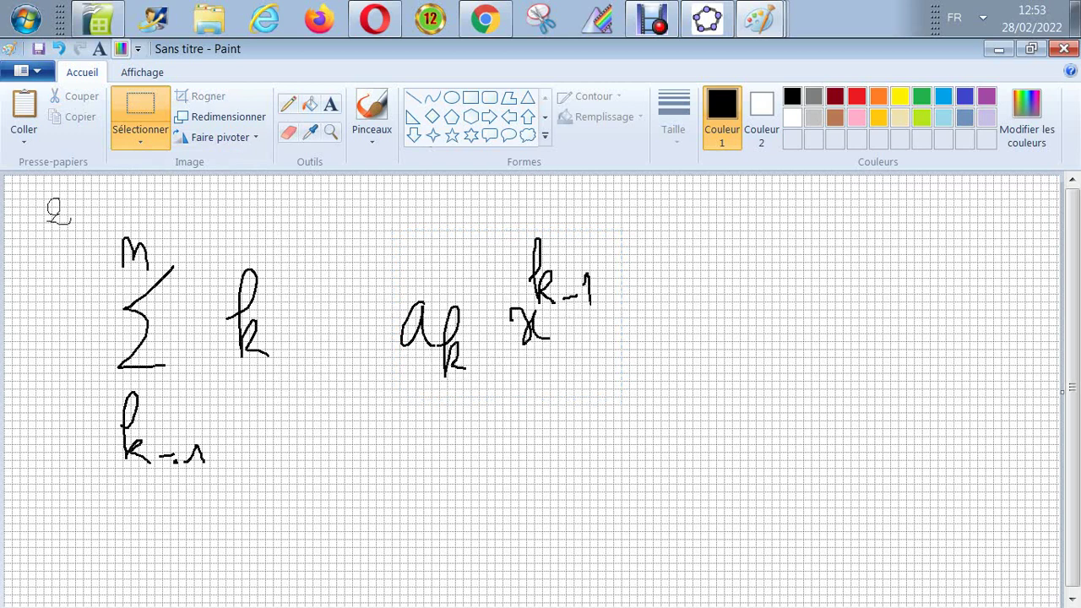
Step: Handwrite the factor (k-1) in the gap before a_k and change the exponent of x to k-2
left_click(288, 103)
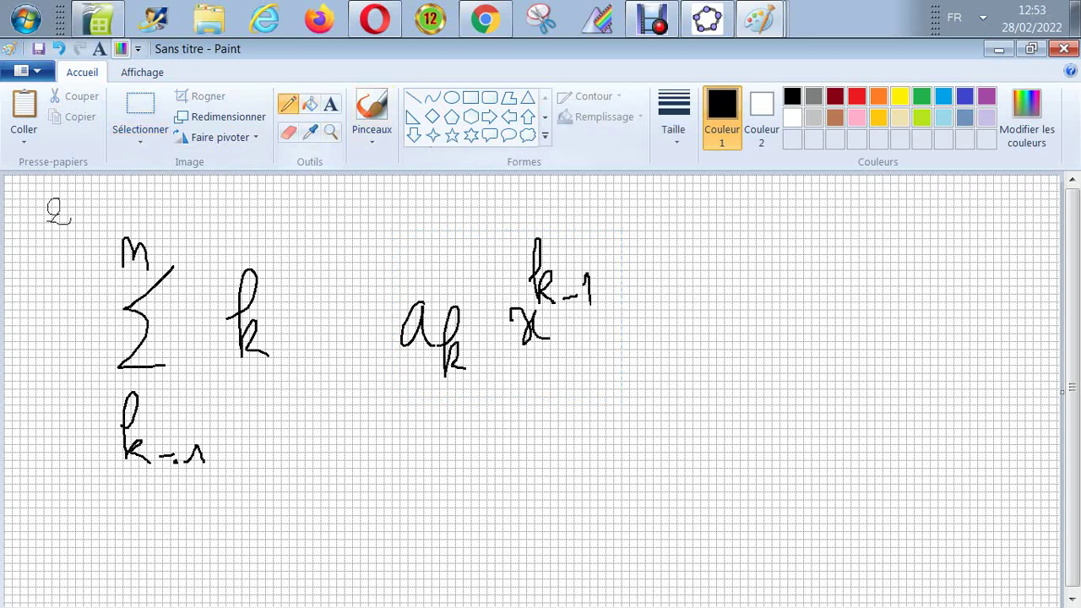
left_click(673, 118)
left_click(718, 247)
left_click_drag(317, 269, 326, 340)
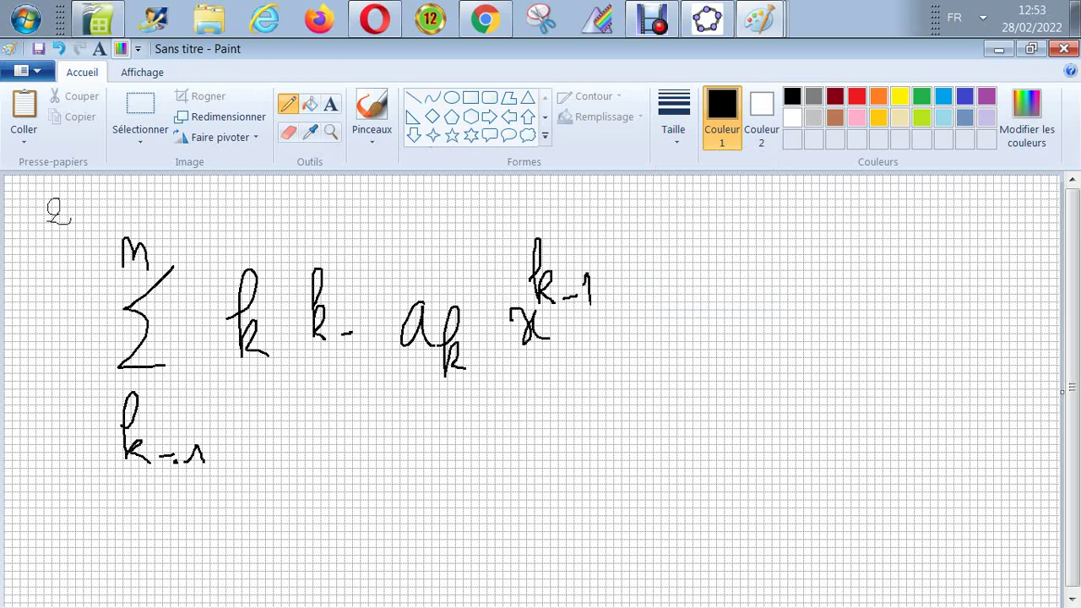
left_click_drag(311, 270, 308, 360)
left_click_drag(363, 291, 376, 372)
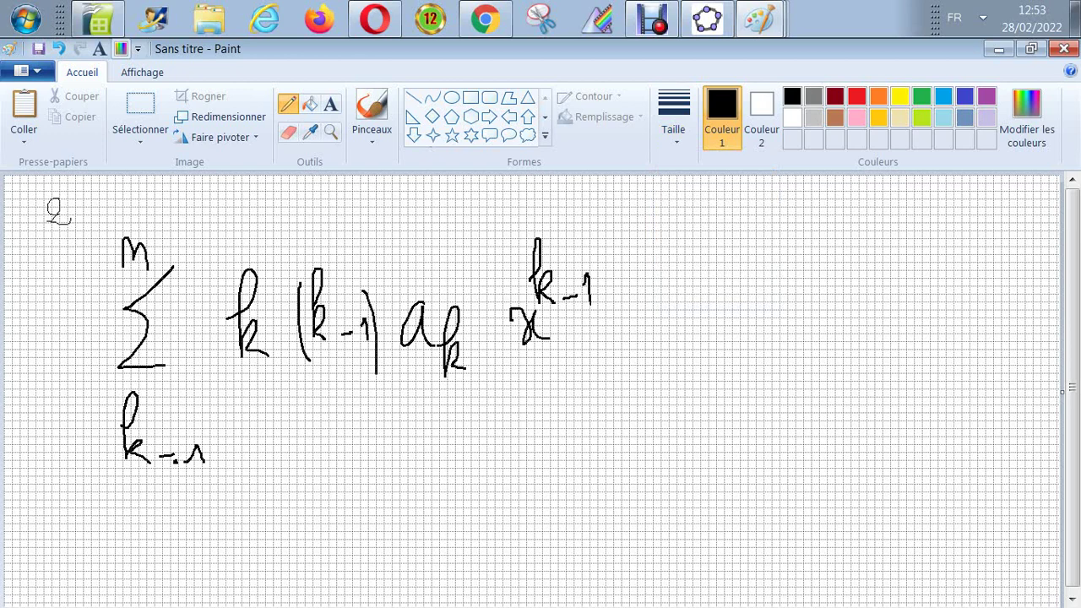
left_click_drag(591, 299, 600, 298)
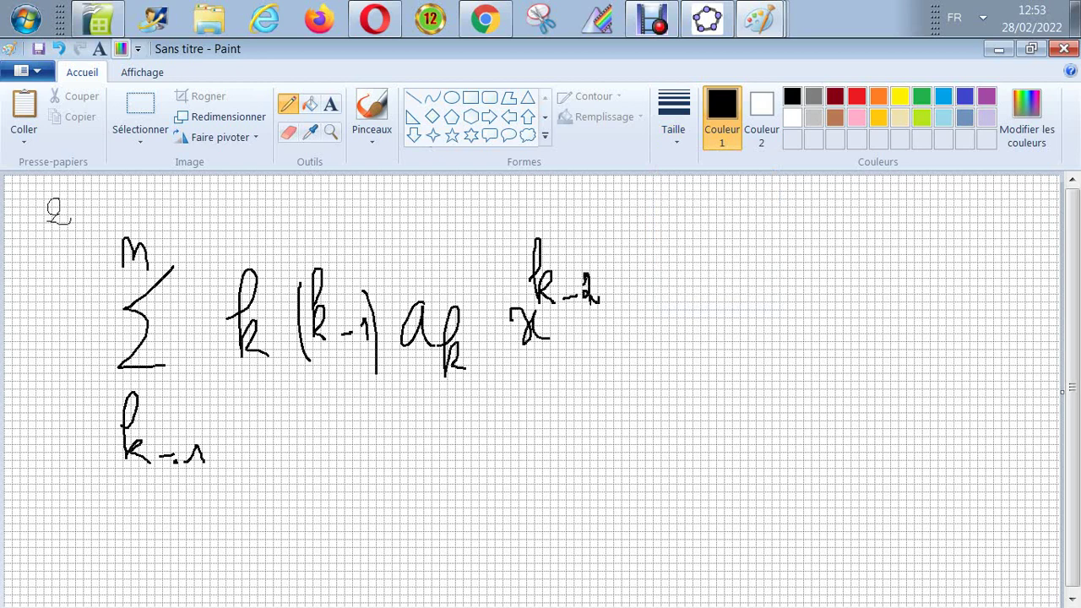
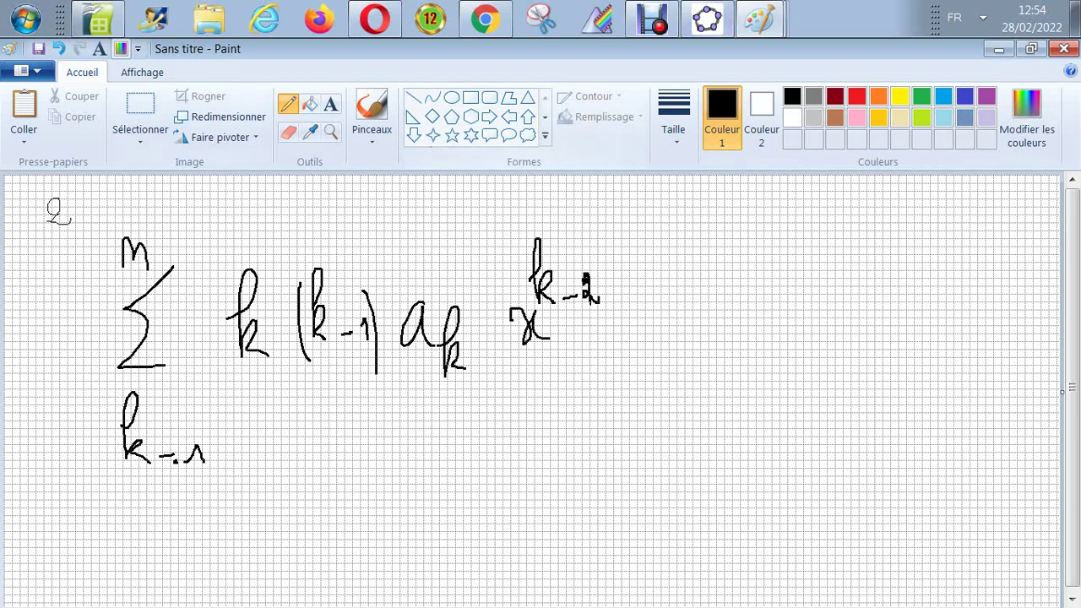
Step: Switch to OpenOffice Calc and examine the p(x) coefficients and how the Dérivée 1 row is computed from them
left_click(98, 18)
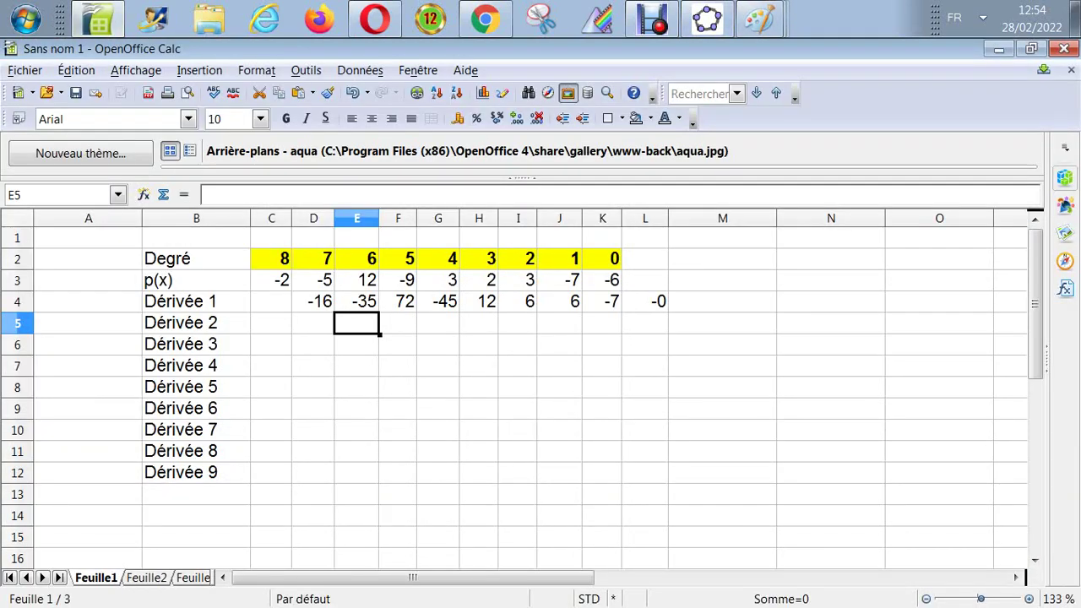
key("Up")
key("Up")
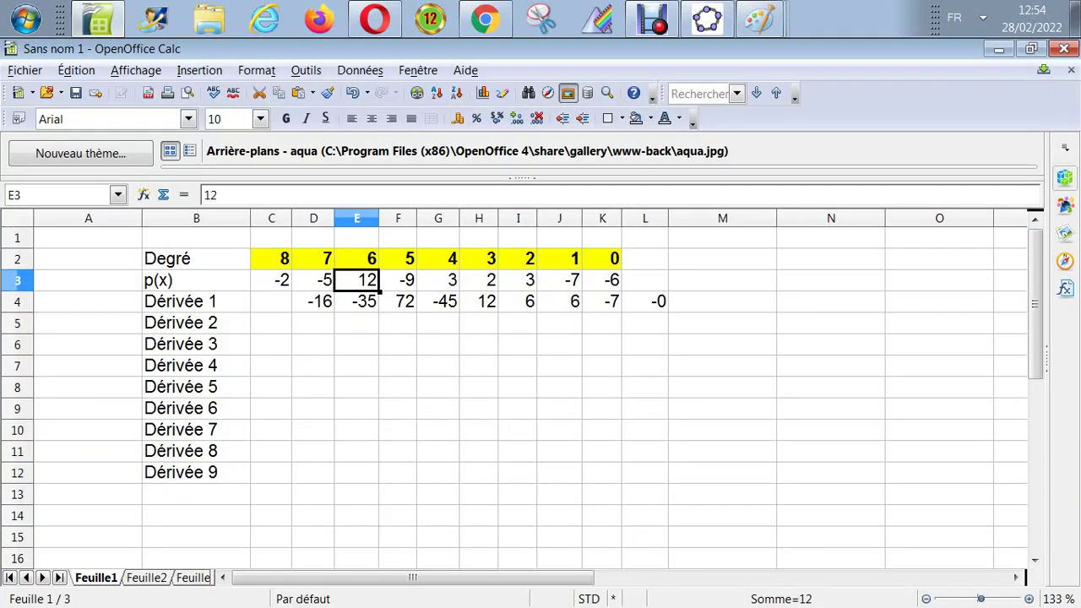
key("Down")
key("Down")
key("Up")
key("Left")
key("Left")
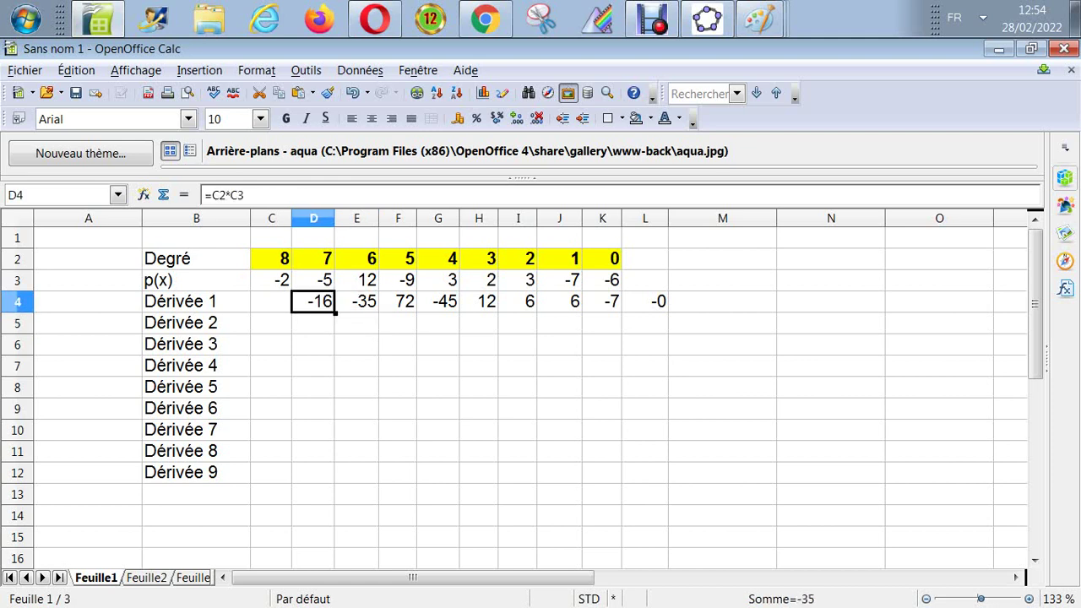
key("Up")
key("Right")
key("Right")
key("Right")
key("Right")
key("Right")
key("Right")
key("Right")
key("Right")
key("Right")
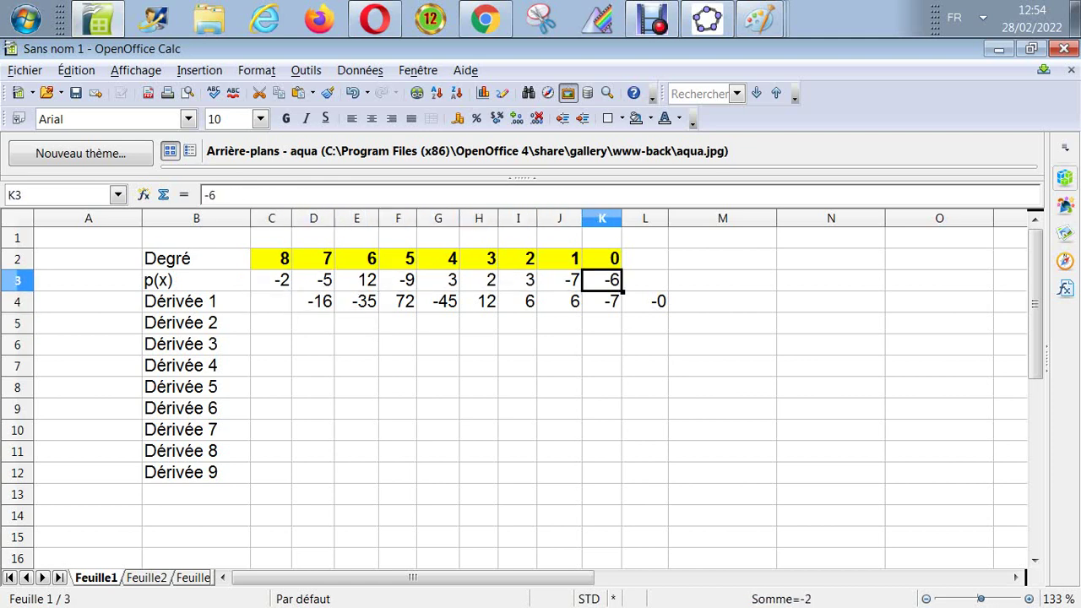
key("Left")
key("Left")
key("Left")
key("Left")
key("Left")
key("Left")
key("Left")
key("Left")
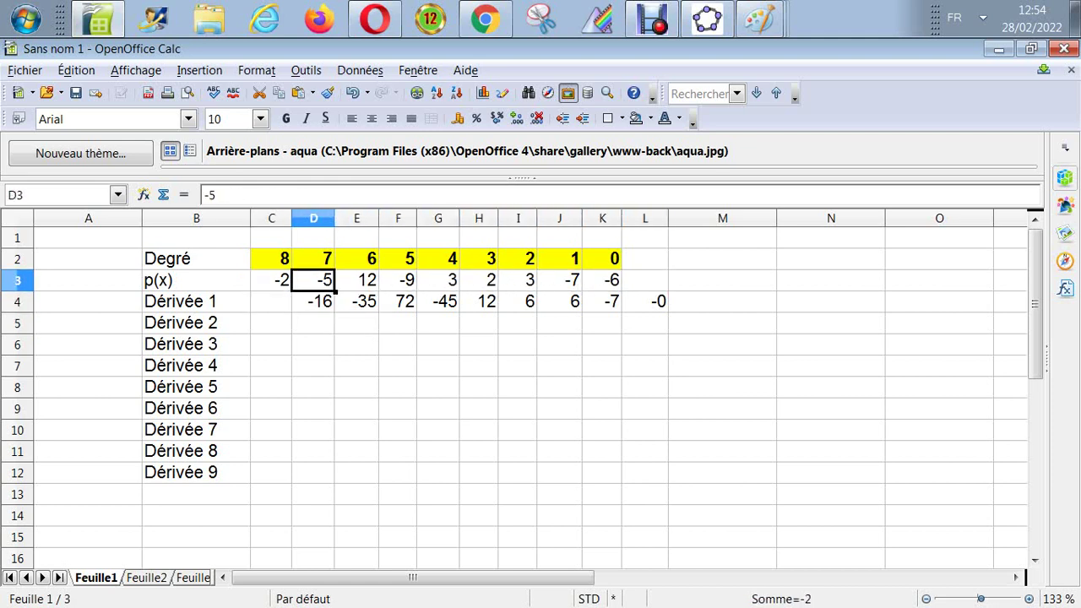
key("Down")
key("Down")
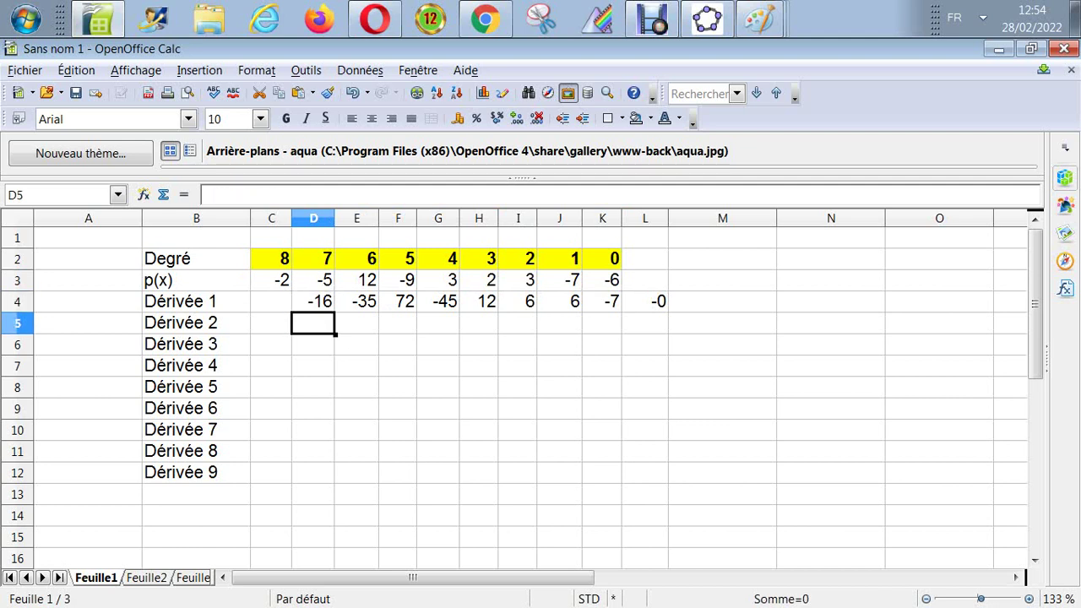
Step: Enter the formula =D4*D3 in cell E5 and fill it across the Dérivée 2 row to M5
key("Right")
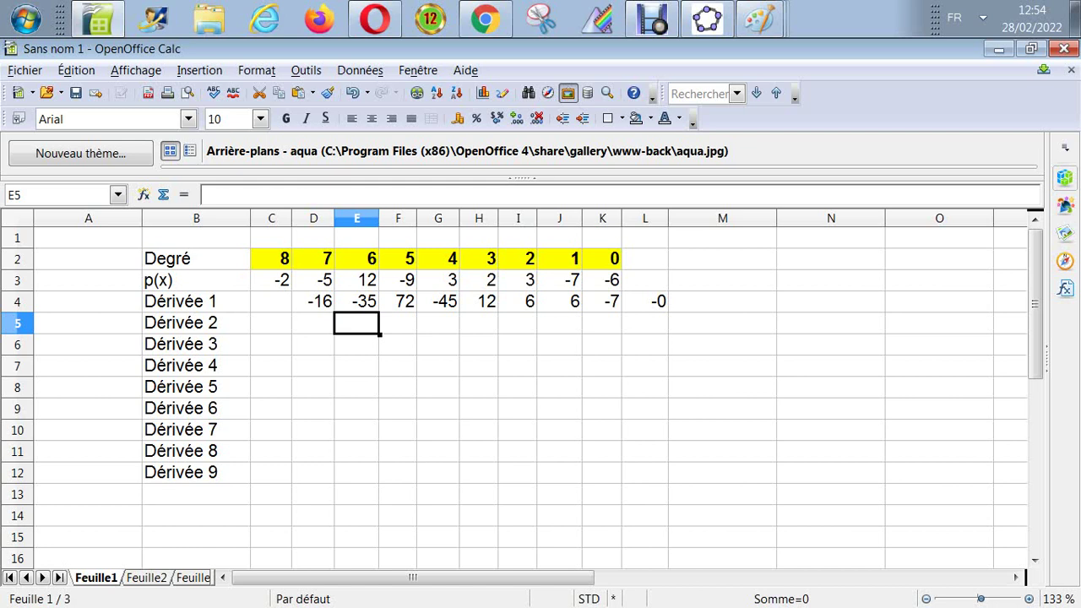
type("=")
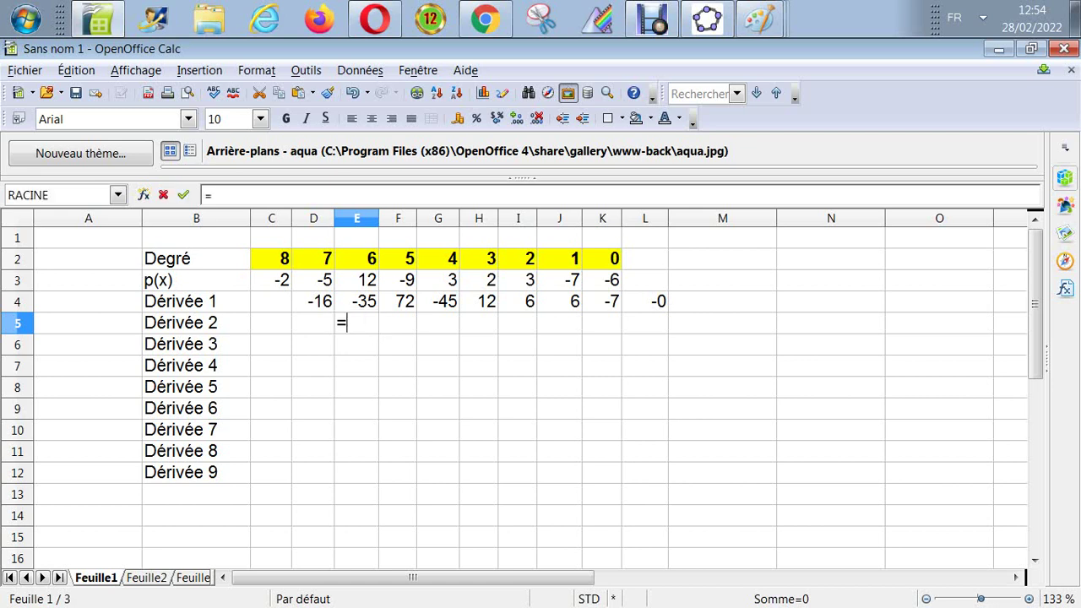
left_click(313, 301)
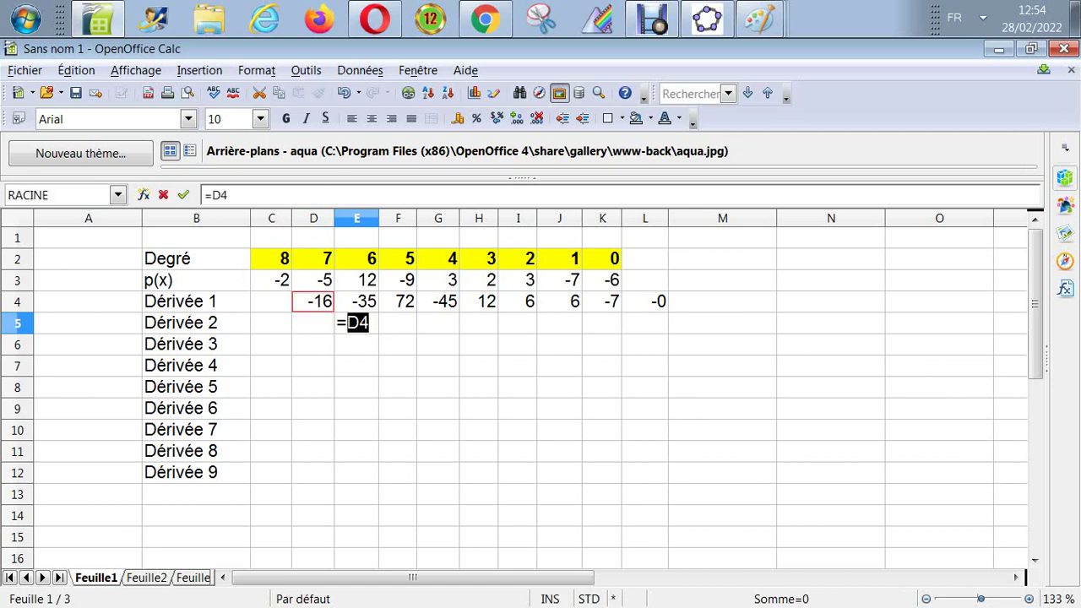
type("*")
left_click(313, 280)
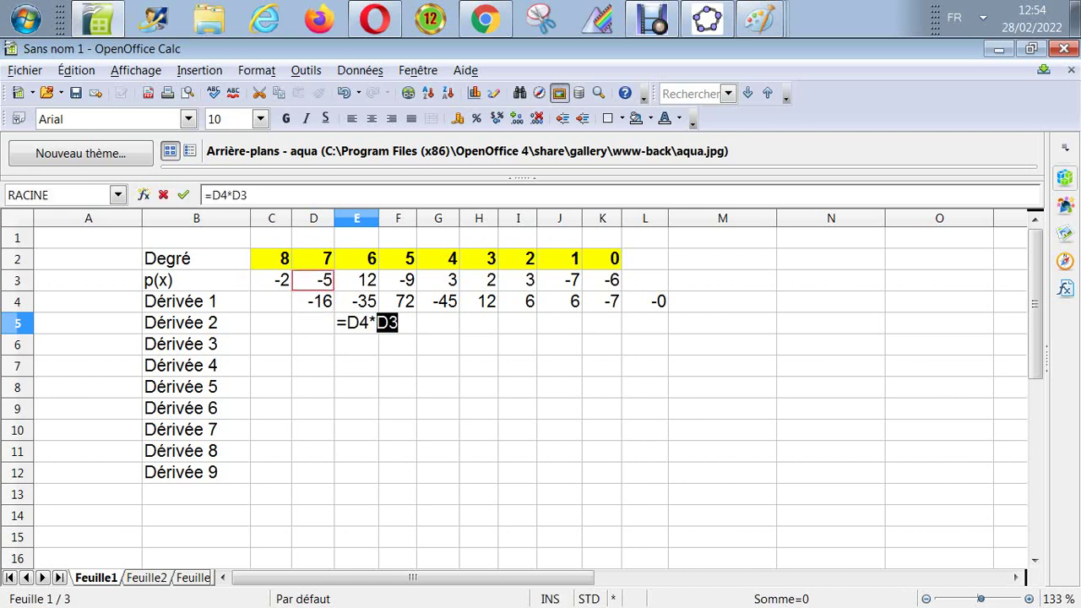
key("Return")
left_click(356, 322)
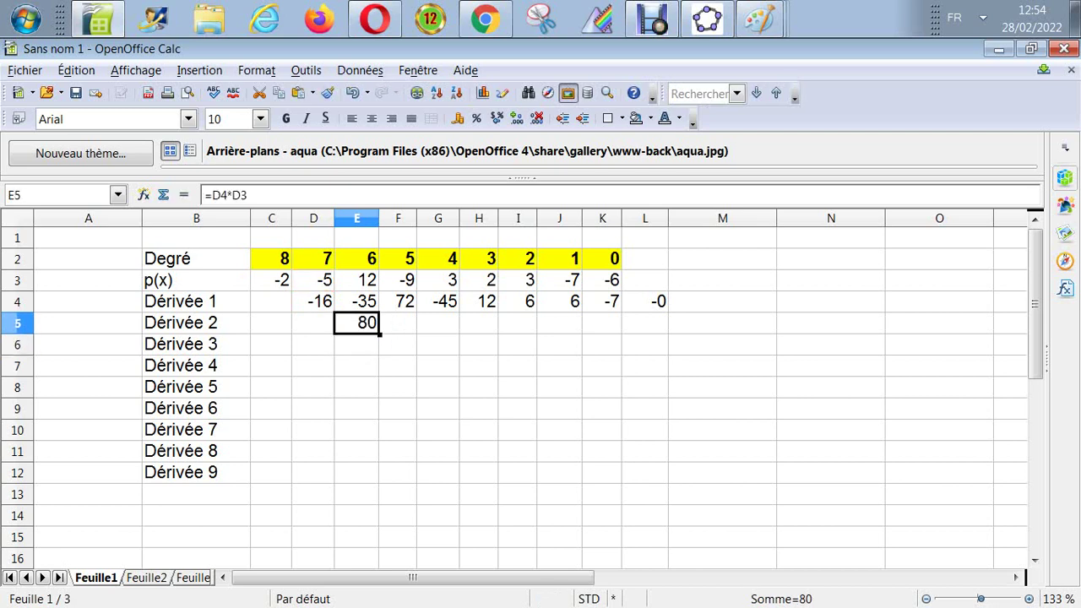
left_click_drag(380, 334, 743, 328)
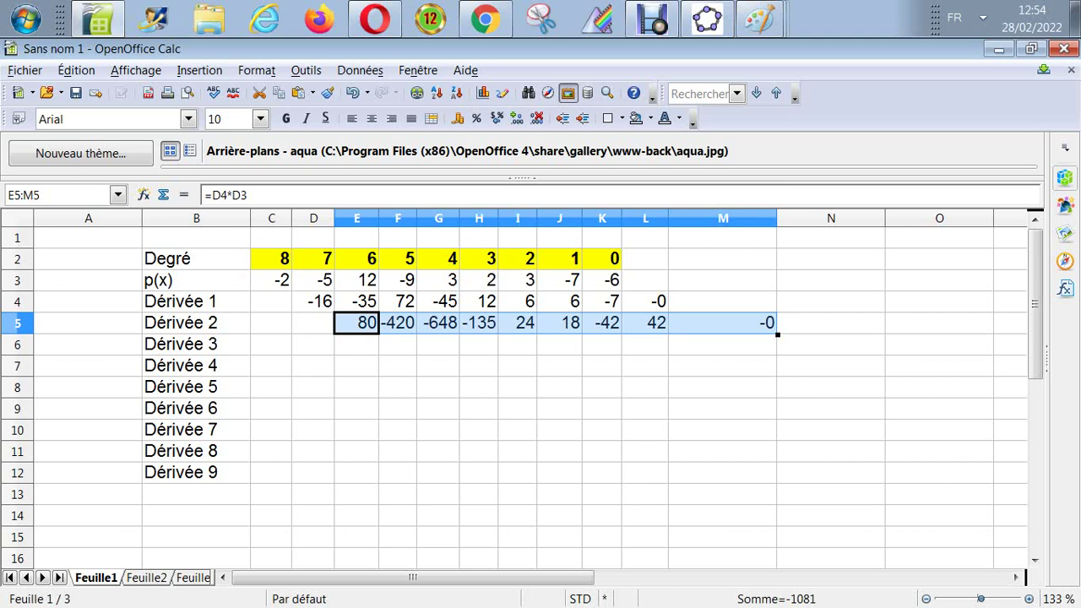
Step: Enter the formula =E5*E4 in F6, widen column F, and fill the formula across the Dérivée 3 row to N6
left_click(397, 344)
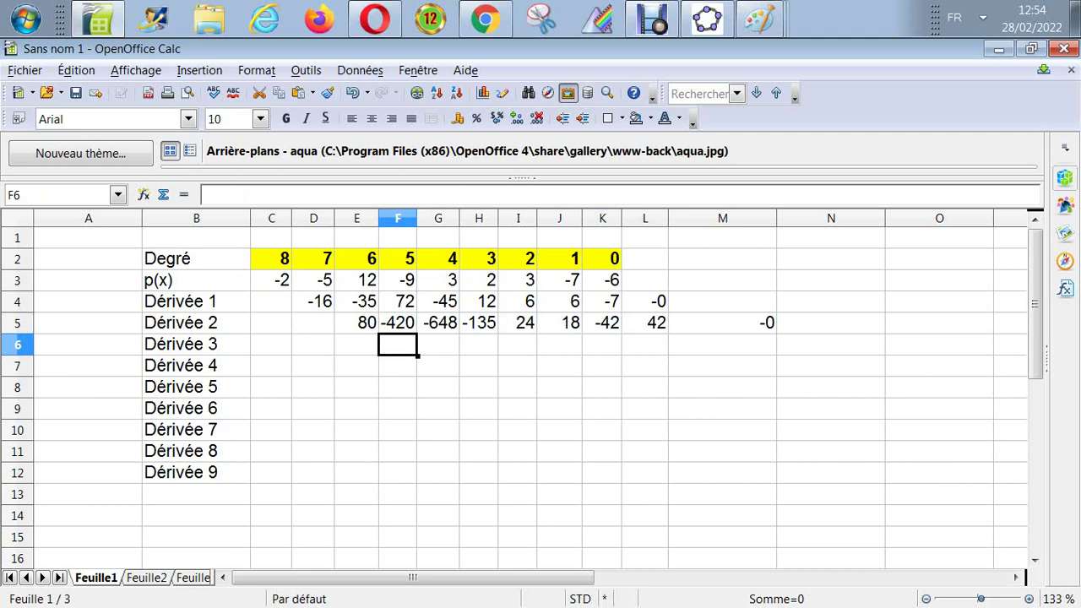
type("=")
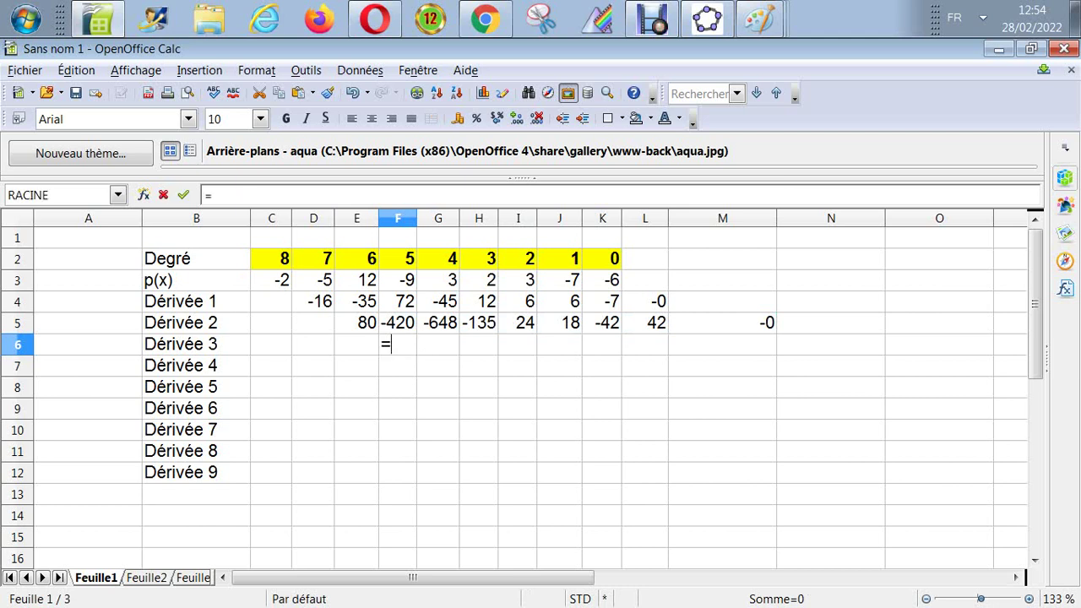
key("Up")
key("Left")
type("*")
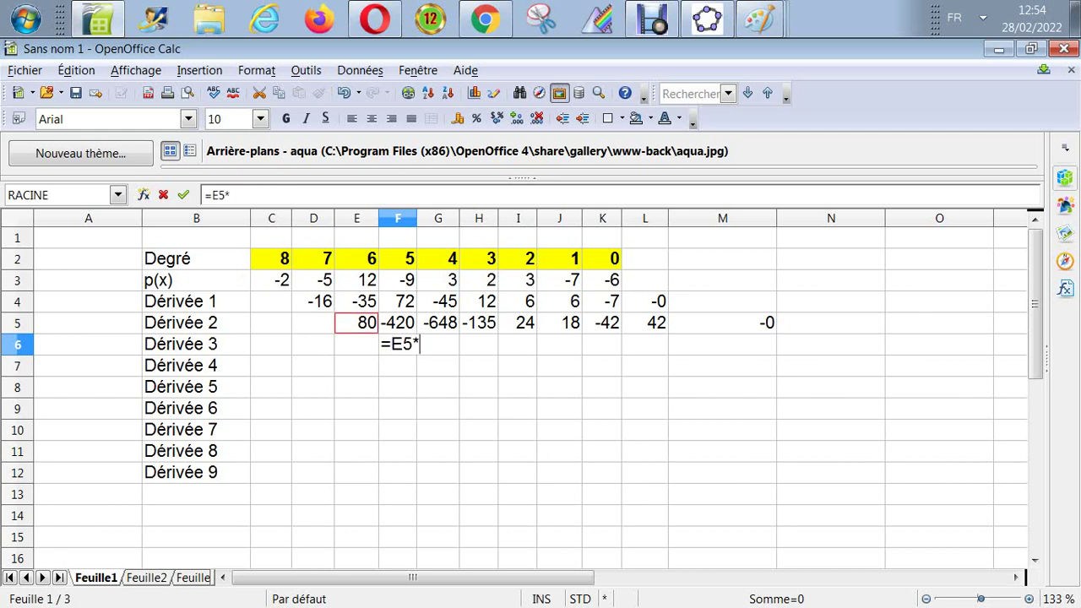
key("Up")
key("Up")
key("Left")
key("Return")
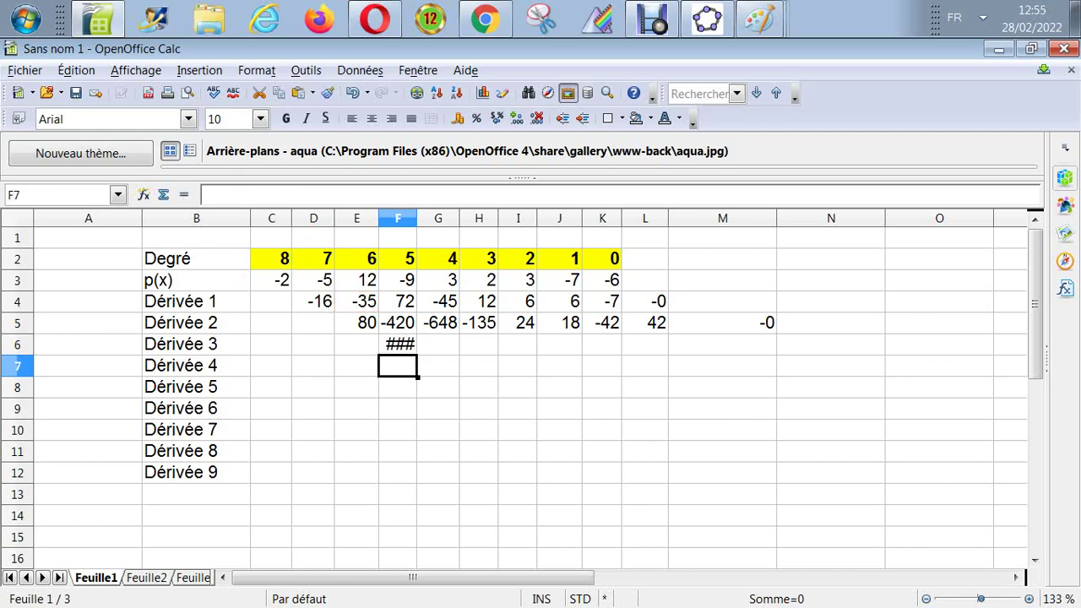
left_click_drag(417, 218, 427, 218)
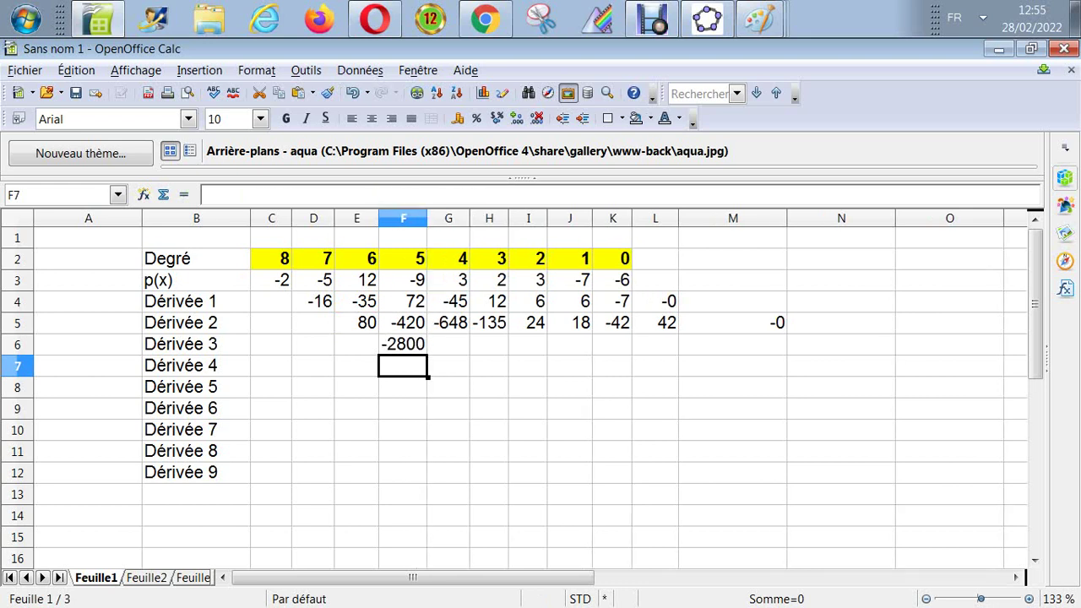
left_click(402, 344)
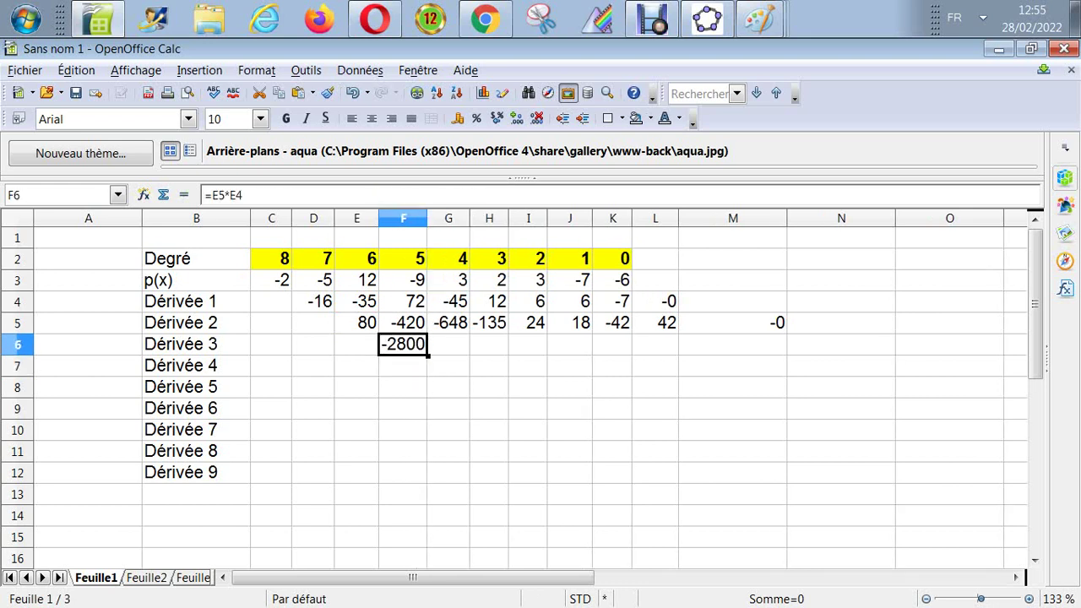
left_click_drag(428, 354, 842, 344)
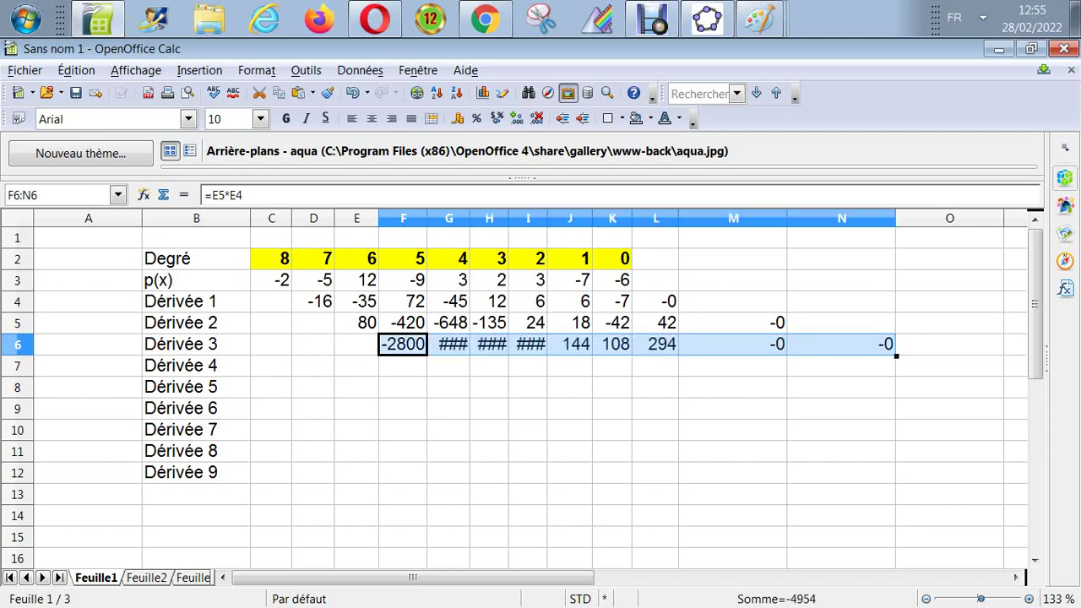
Step: Widen columns G, H and I and narrow columns M and N to fit their contents, ending on cell G7
left_click_drag(470, 218, 626, 218)
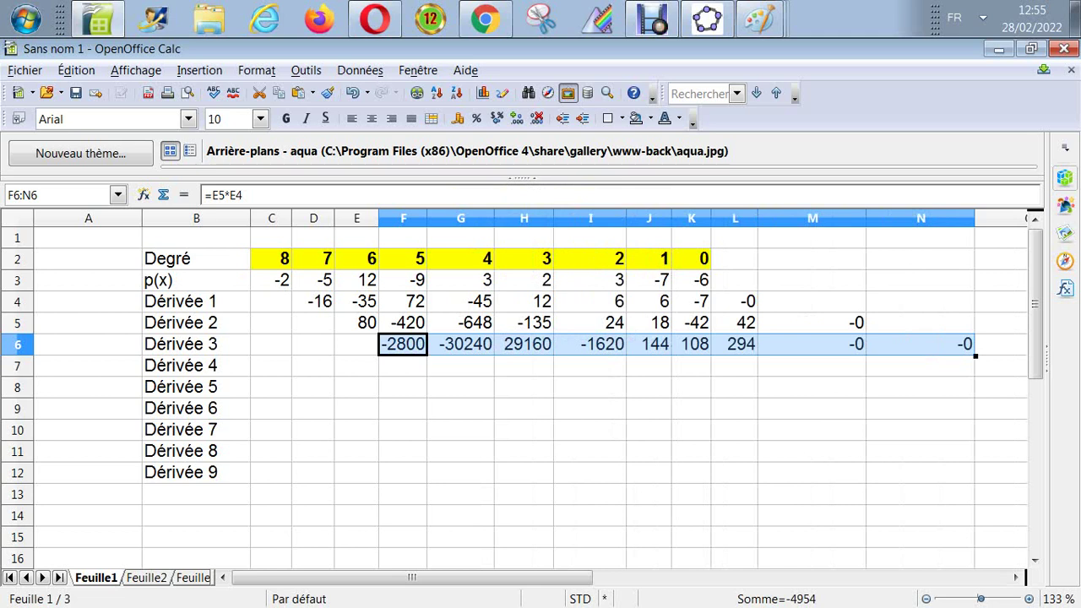
left_click_drag(866, 218, 807, 218)
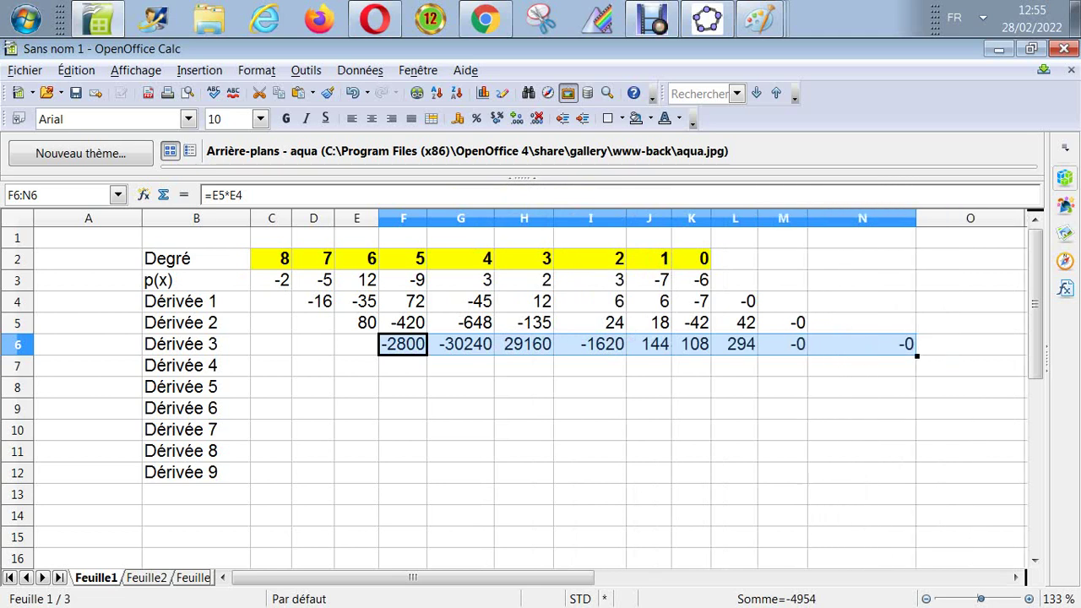
left_click_drag(915, 218, 837, 218)
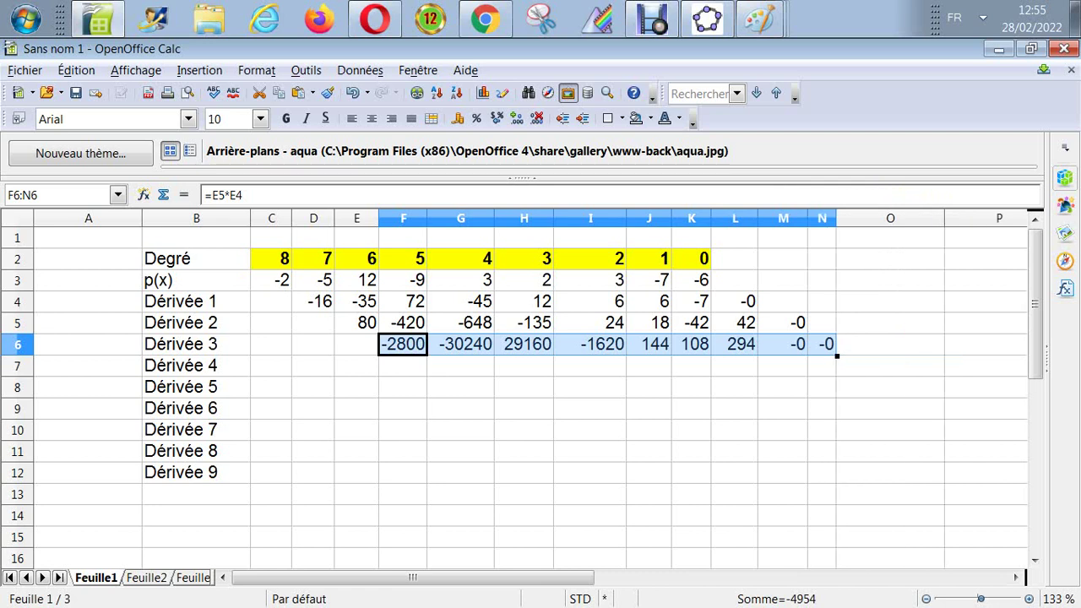
left_click(461, 365)
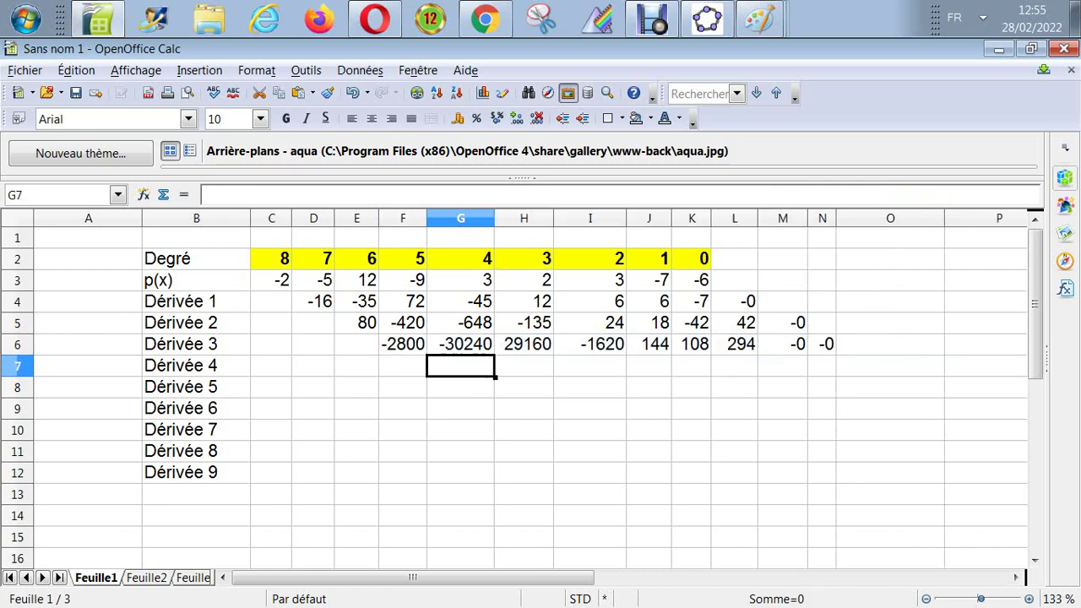
Step: Enter the formula =F5*F6 in cell G7 and fill it across the Dérivée 4 row to O7
type("=")
left_click(402, 322)
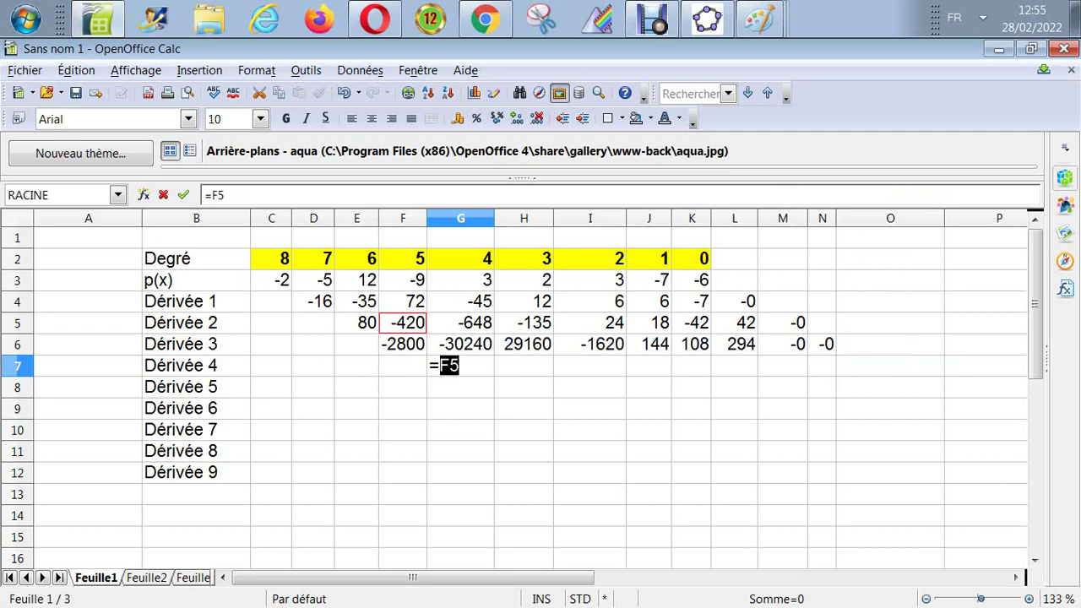
type("*")
key("Up")
key("Left")
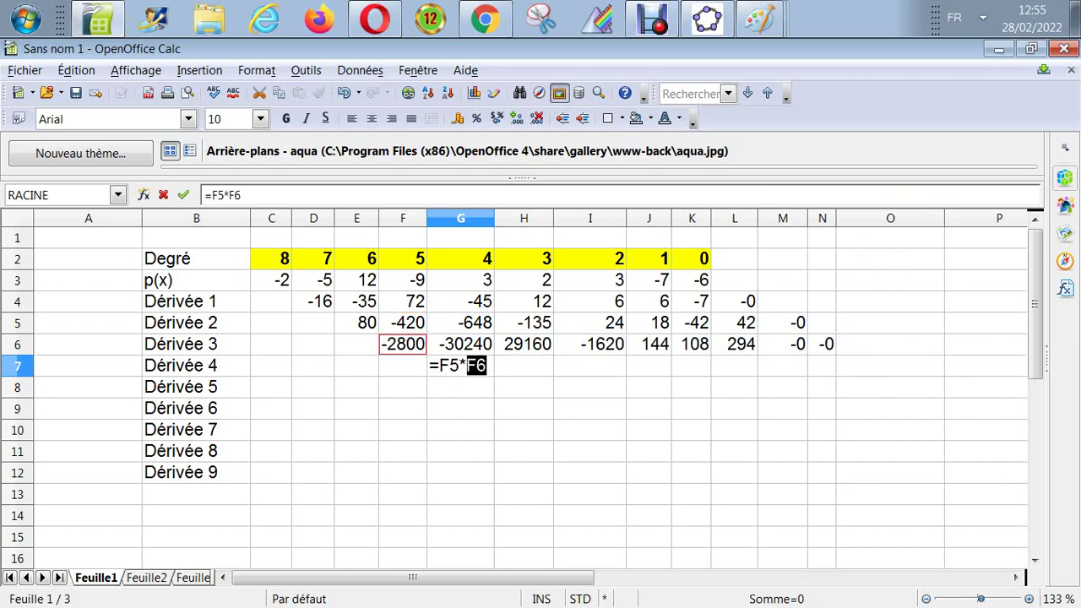
key("Return")
left_click(461, 366)
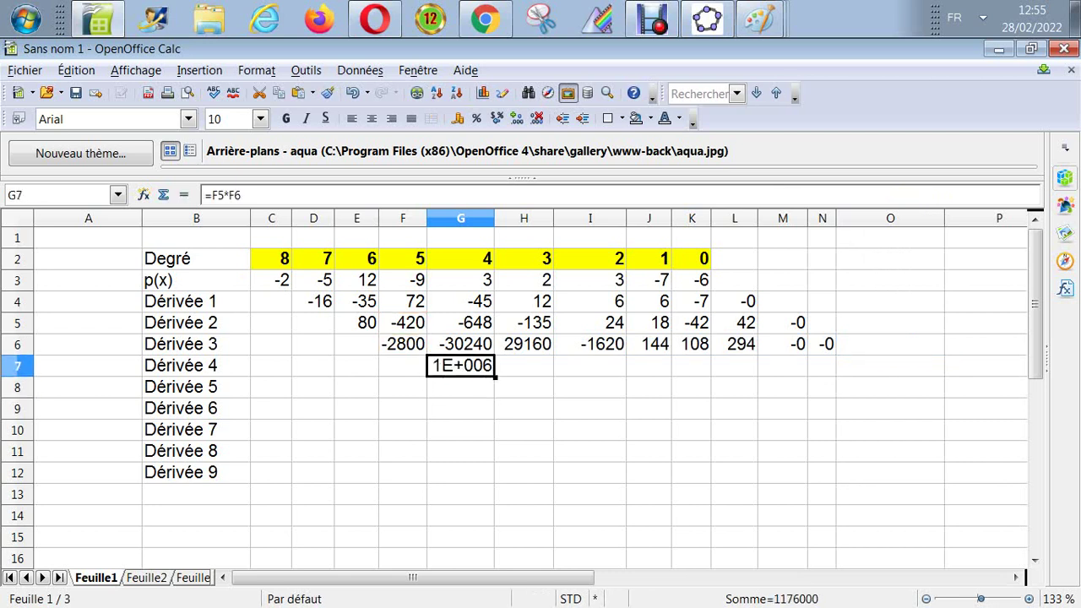
left_click_drag(495, 377, 945, 373)
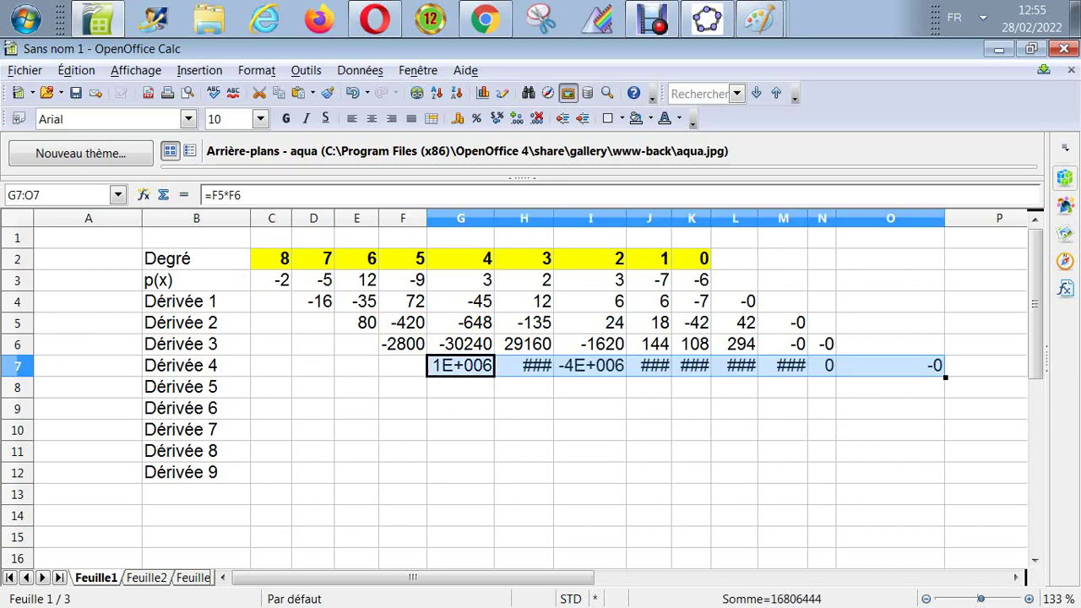
Step: Widen columns H, J, K, L, M and N so the Dérivée 4 values fit
left_click_drag(553, 218, 591, 218)
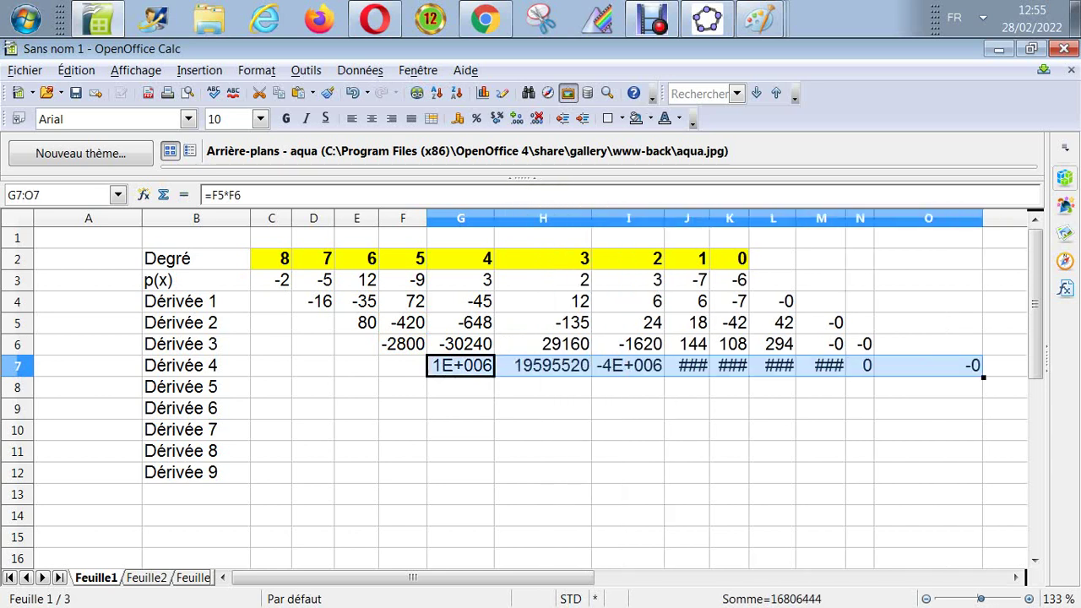
left_click_drag(709, 218, 884, 218)
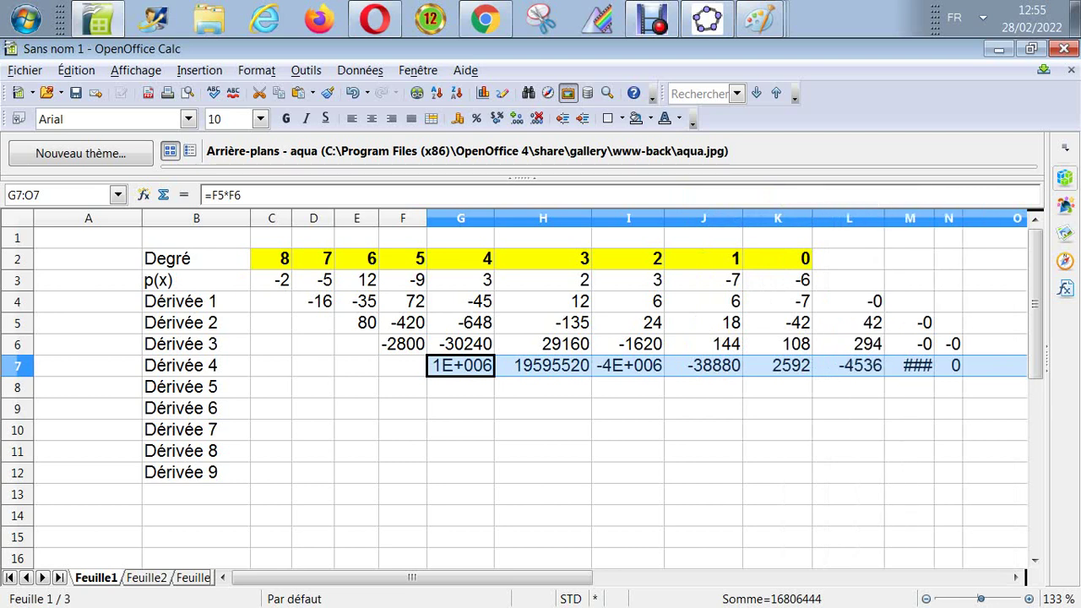
left_click_drag(963, 218, 993, 218)
left_click_drag(910, 218, 954, 218)
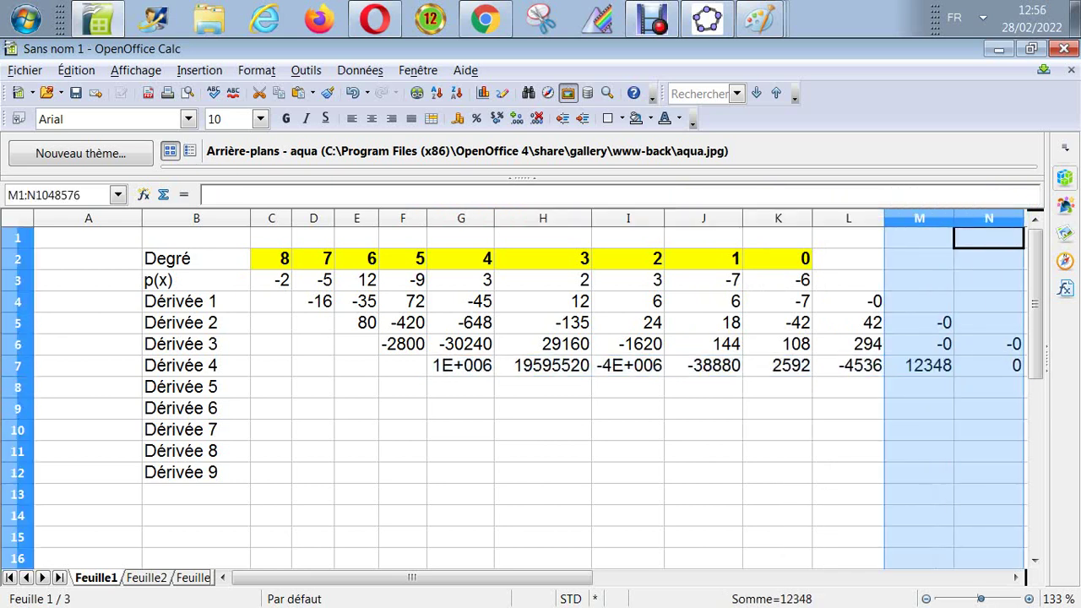
Step: Enter the formula =G7*G6 in cell H8 to start the Dérivée 5 row
left_click(542, 386)
type("=")
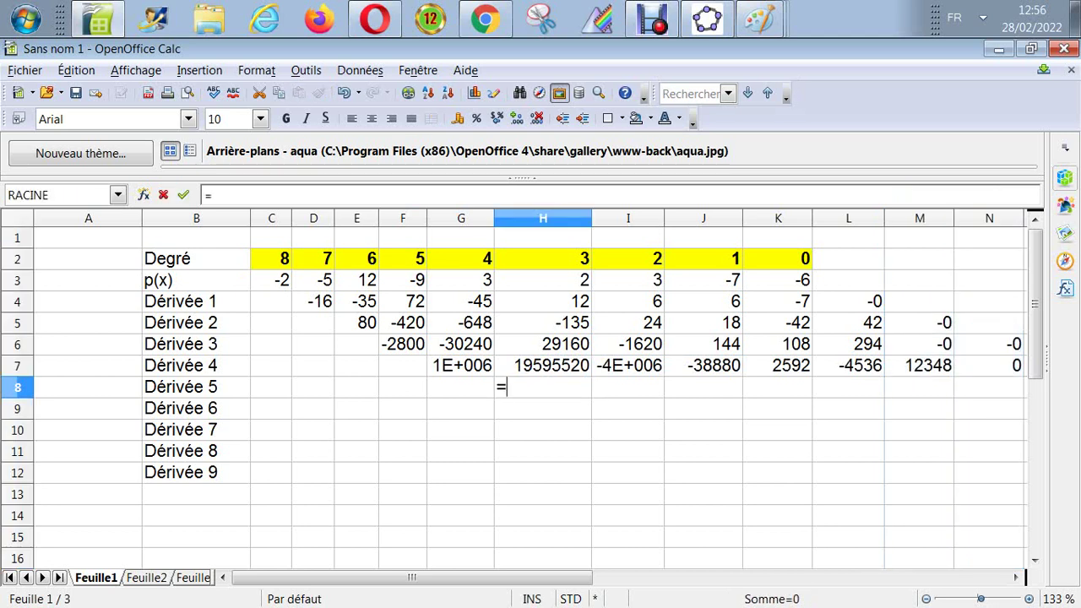
left_click(461, 364)
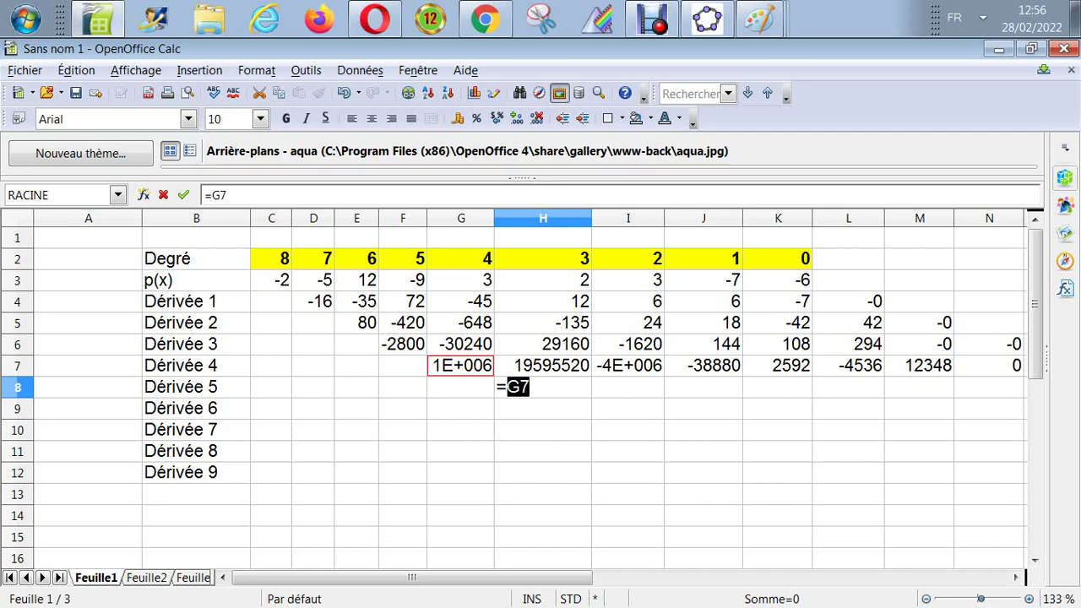
type("*")
key("Up")
key("Up")
key("Left")
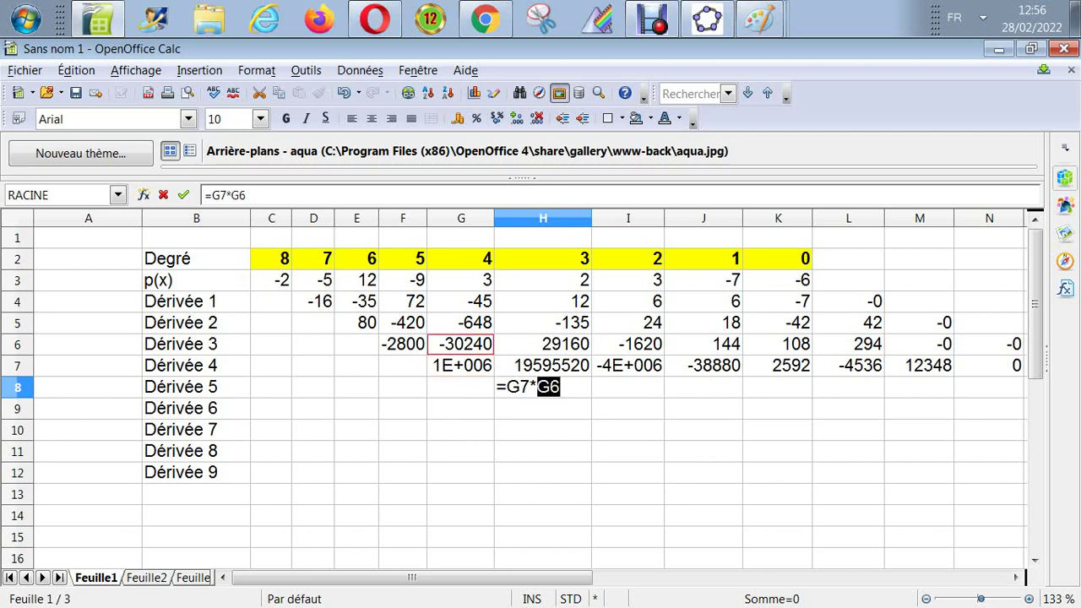
key("Return")
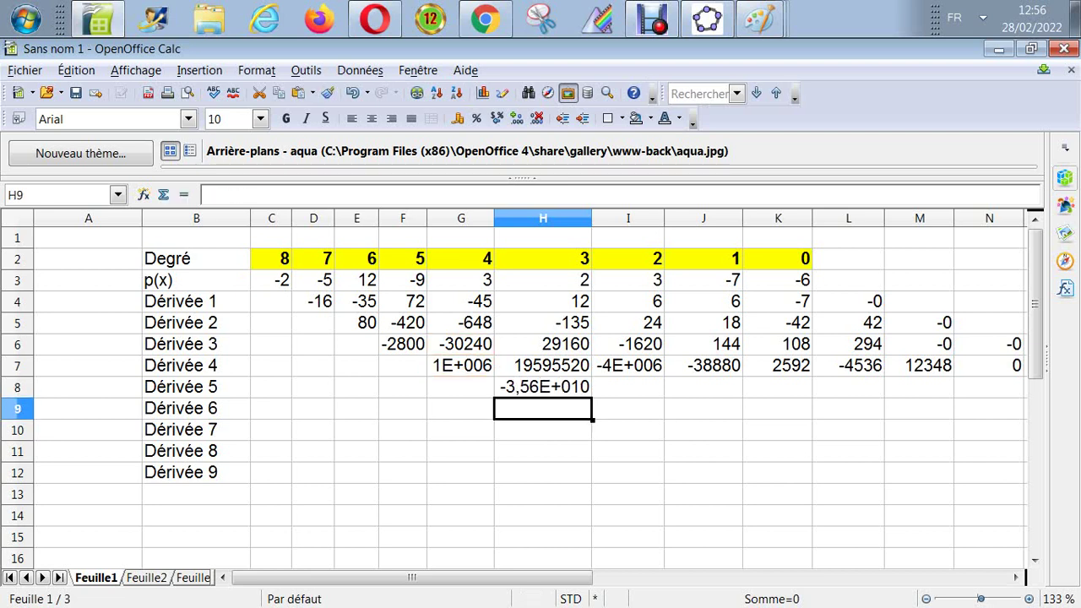
Step: Enter the formula =H8*H7 in cell I9 to start the Dérivée 6 row
left_click(627, 408)
type("=")
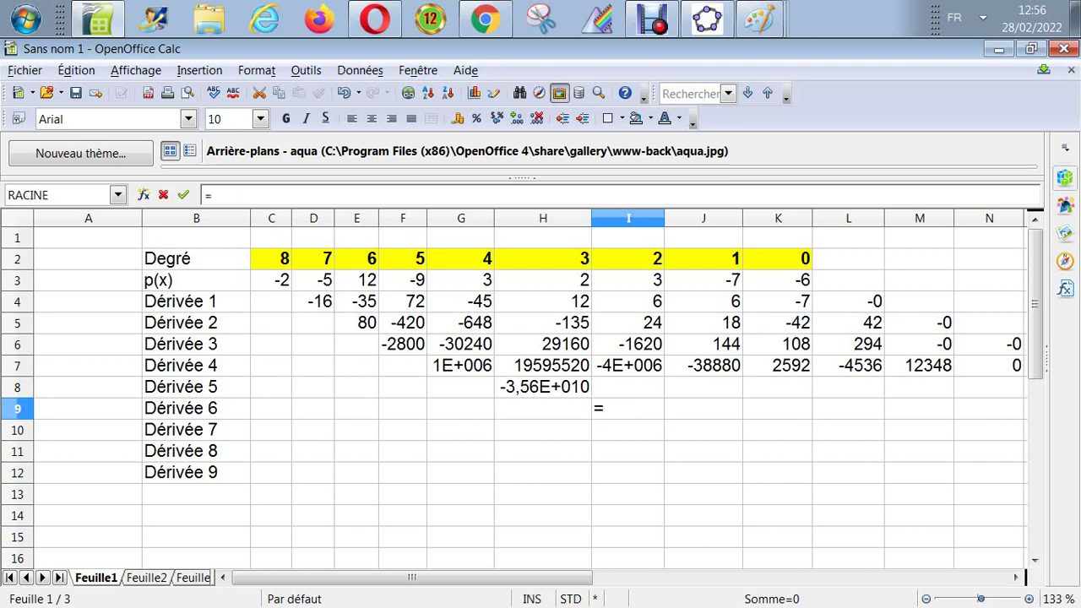
key("Up")
key("Left")
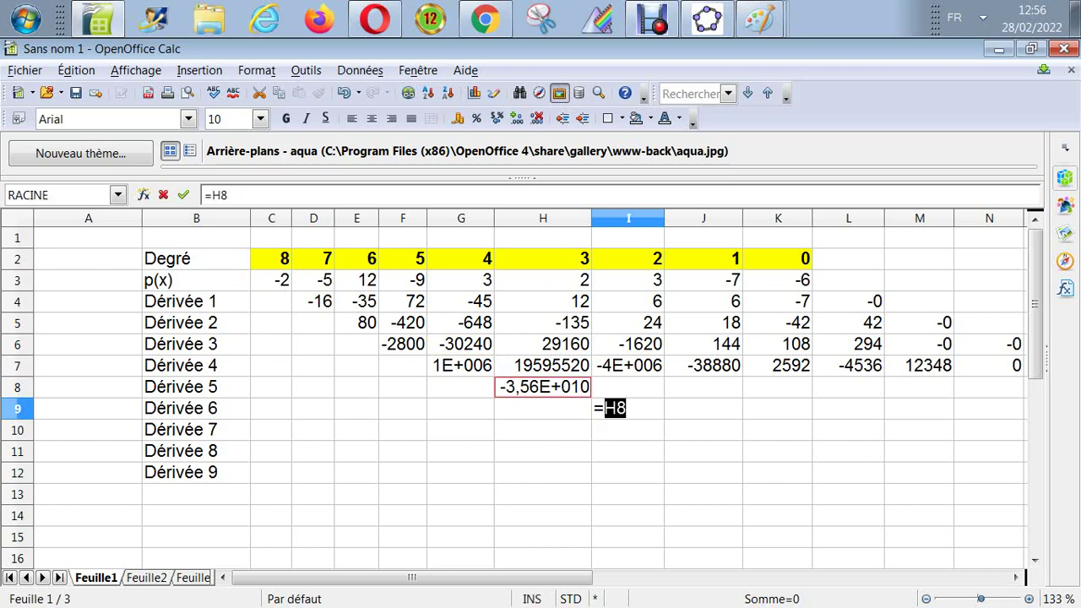
type("*")
key("Up")
key("Up")
key("Left")
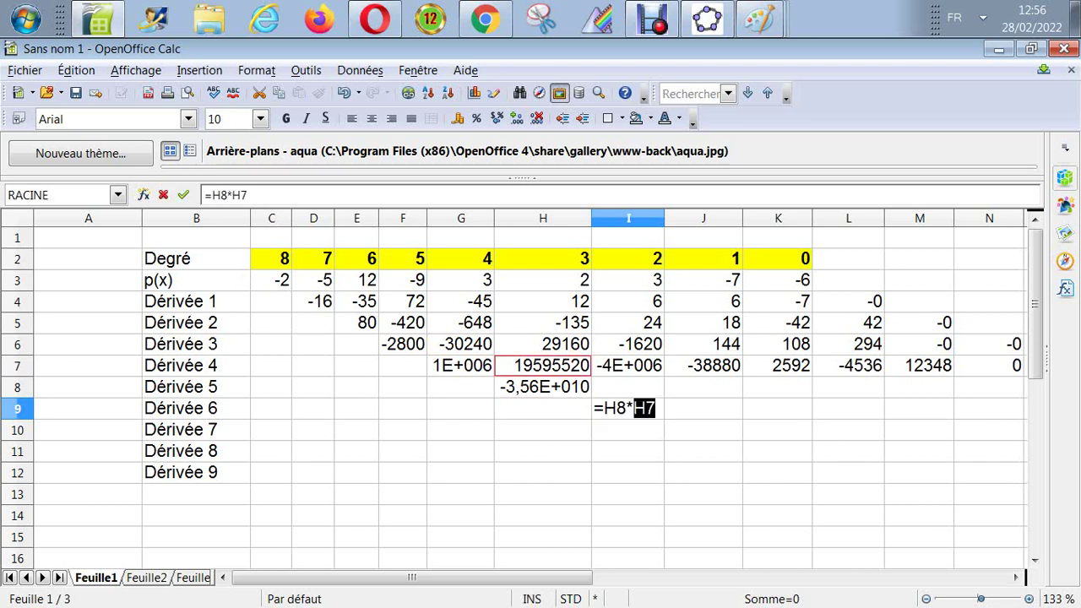
key("Return")
Step: Enter the formula =I9*I8 in cell J10 to start the Dérivée 7 row
left_click(702, 429)
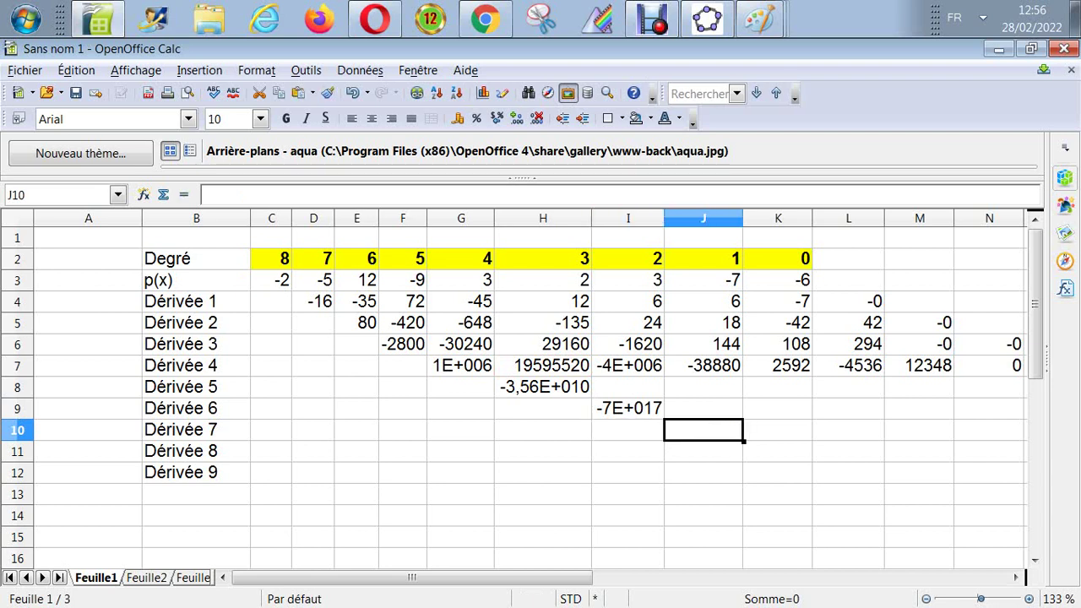
type("=")
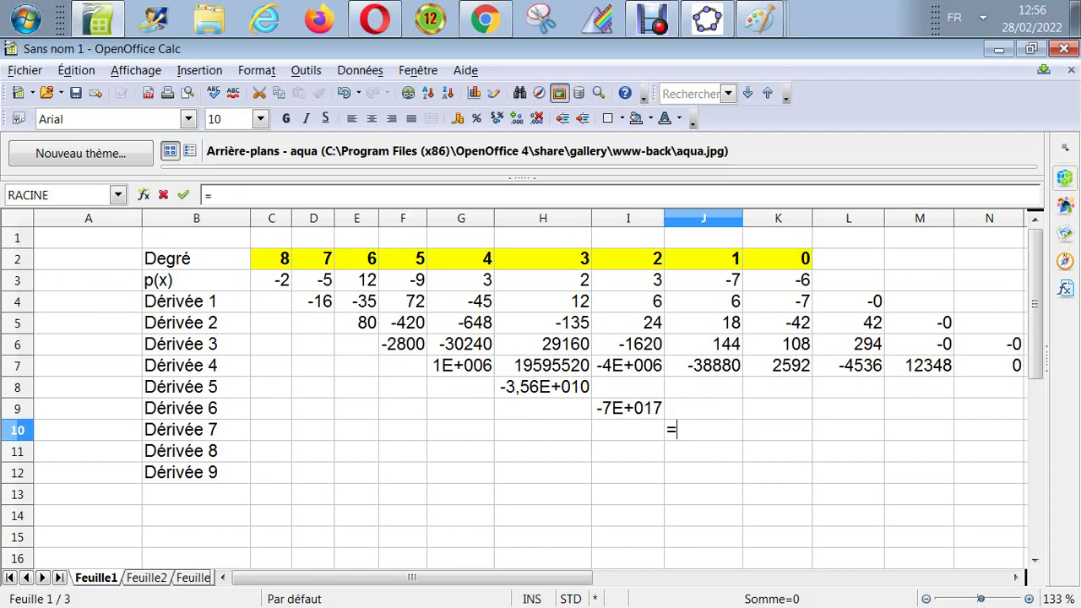
key("Up")
key("Left")
type("*")
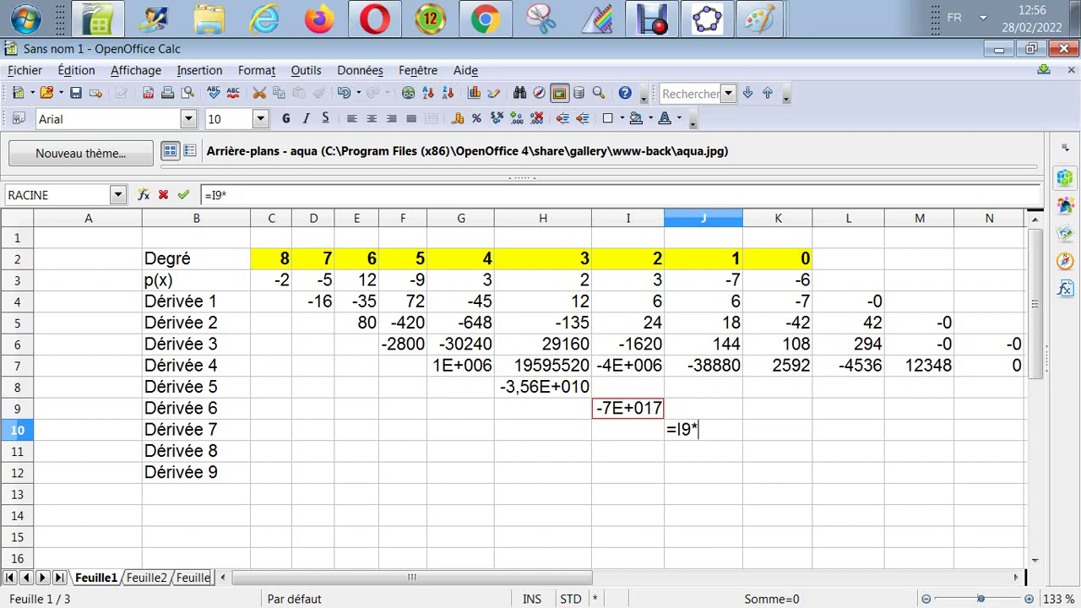
key("Up")
key("Up")
key("Left")
key("Return")
key("Up")
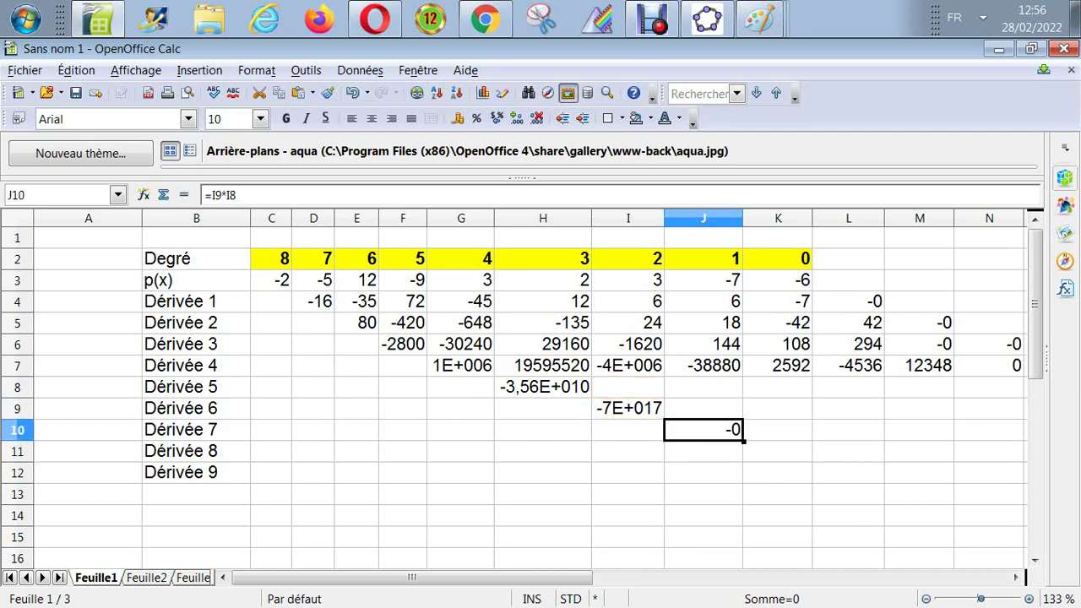
Step: Enter the formula =J10*J9 in cell K11 to start the Dérivée 8 row
key("Right")
key("Down")
type("=")
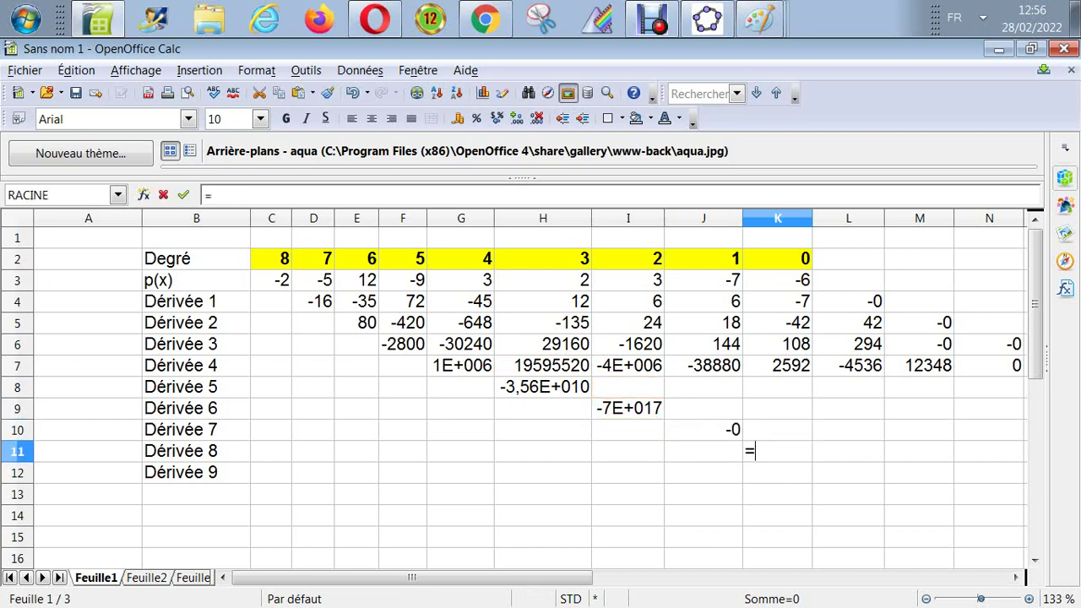
key("Up")
key("Left")
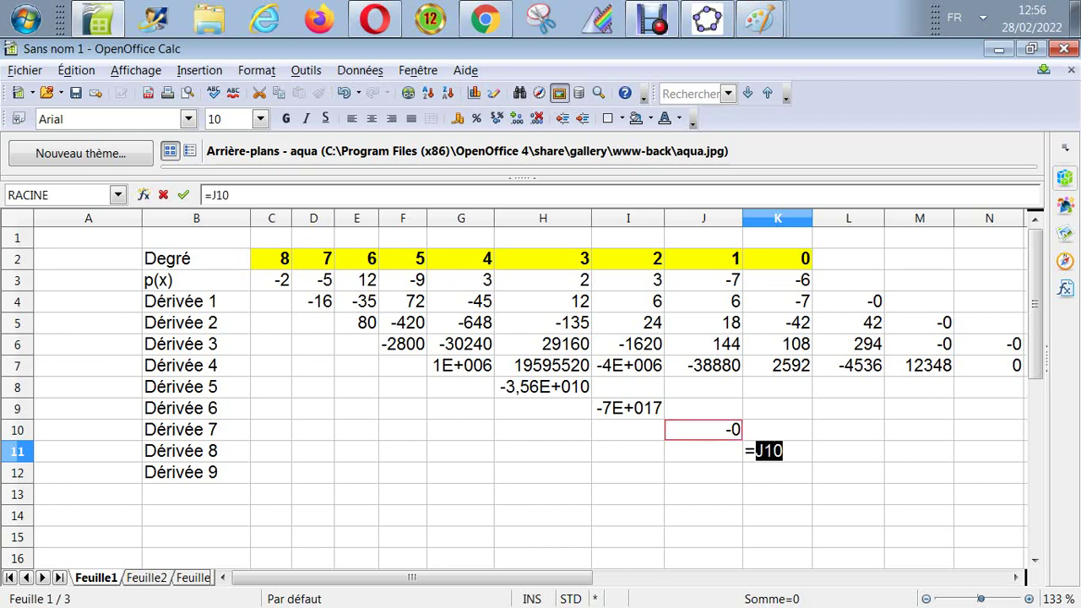
type("*")
key("Up")
key("Up")
key("Left")
key("Return")
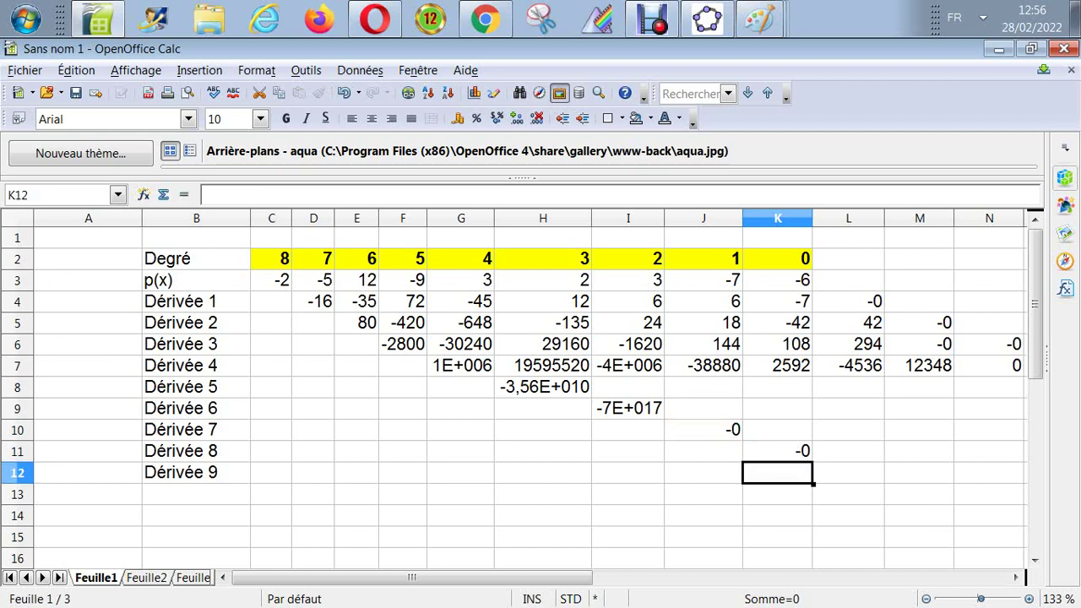
Step: Enter the formula =K11*K10 in cell L11 of the Dérivée 8 row
key("Right")
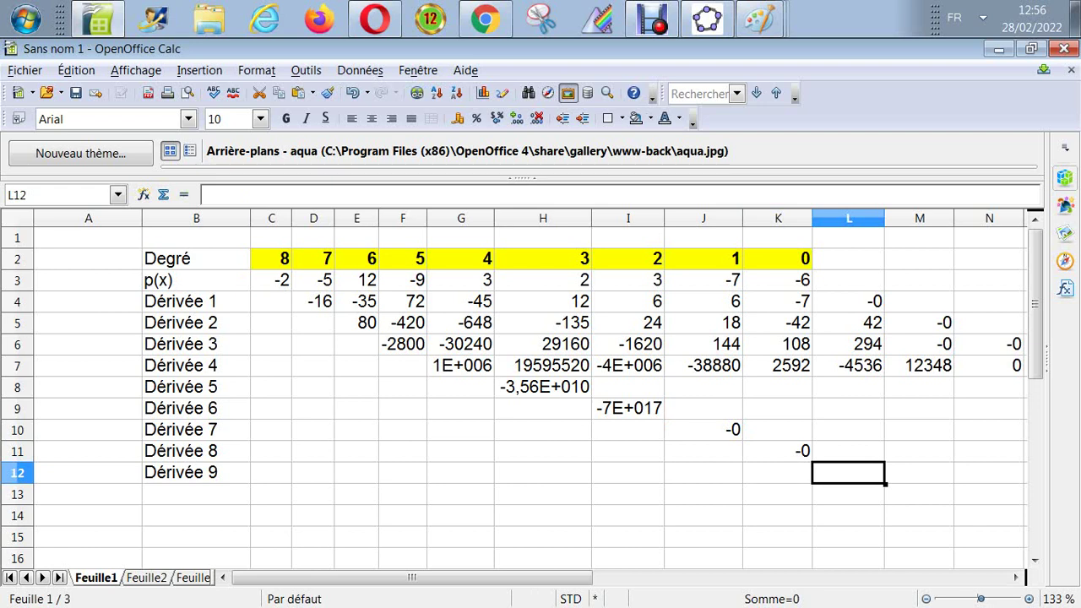
key("Left")
key("Left")
key("Up")
key("Up")
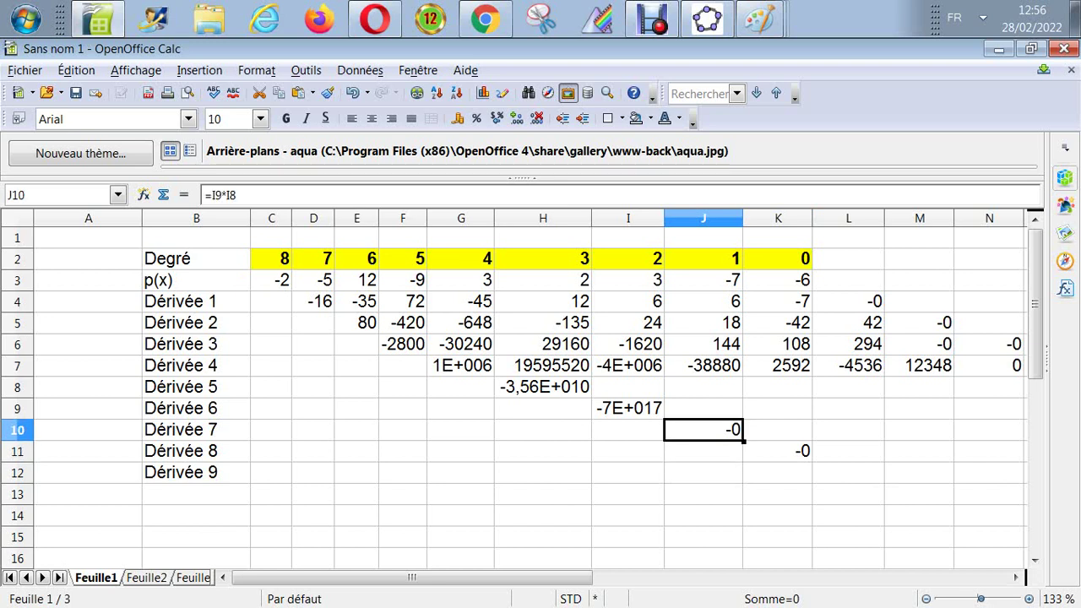
key("Down")
key("Right")
key("Right")
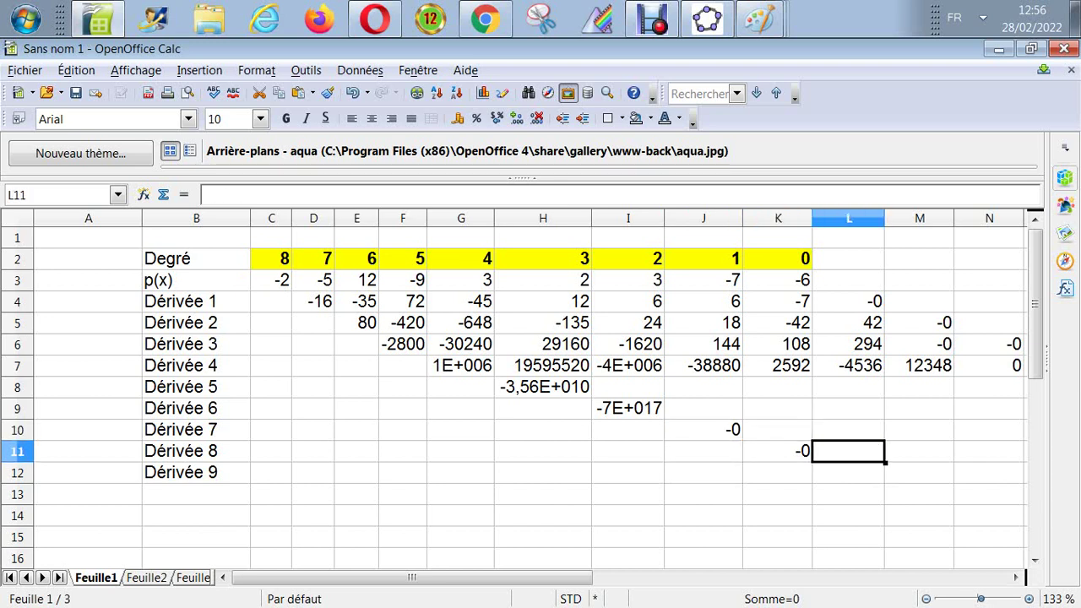
type("=")
key("Left")
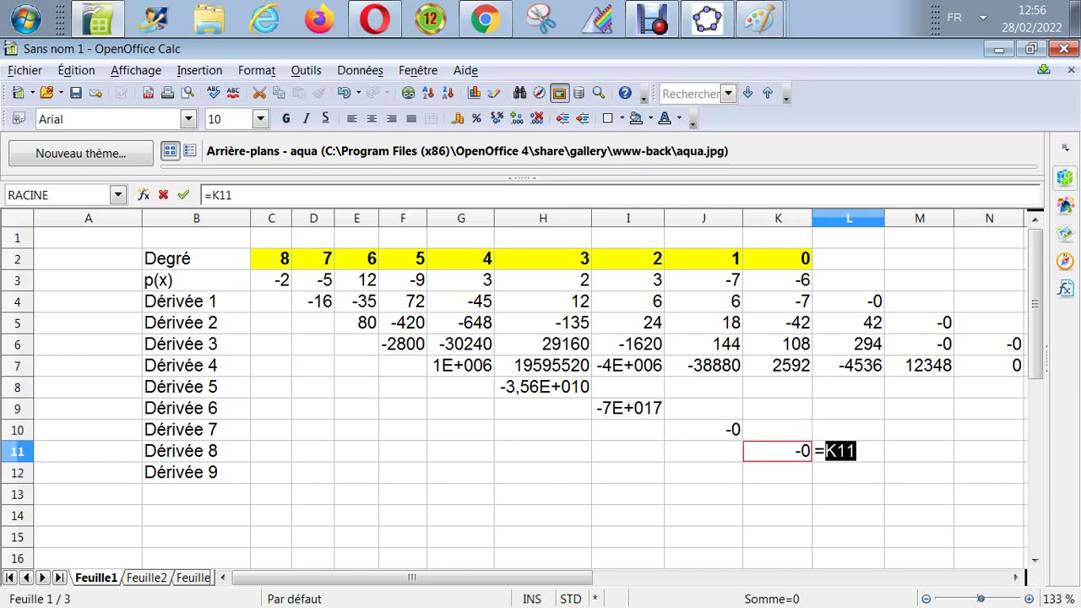
type("*")
key("Left")
key("Up")
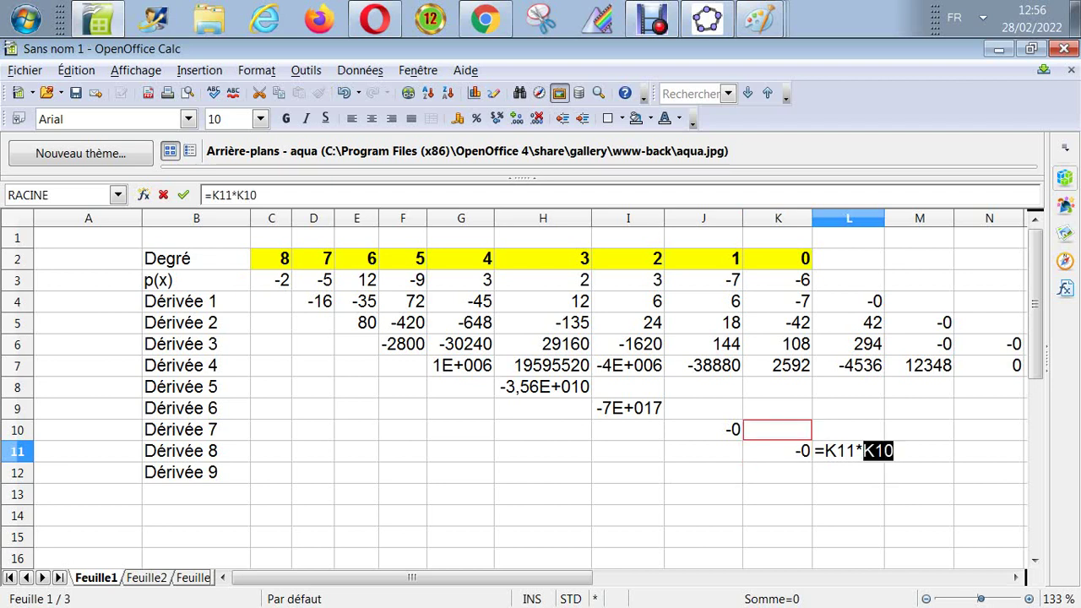
key("Return")
Step: Fill the formula in H8 across the Dérivée 5 row to P8, ending on cell I9
left_click(543, 364)
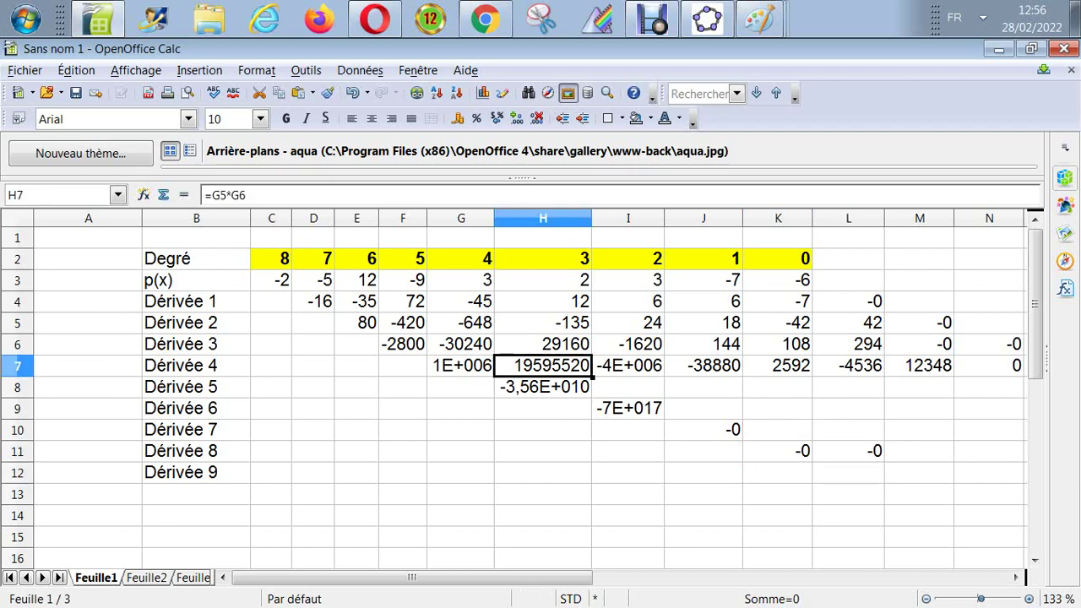
left_click(543, 386)
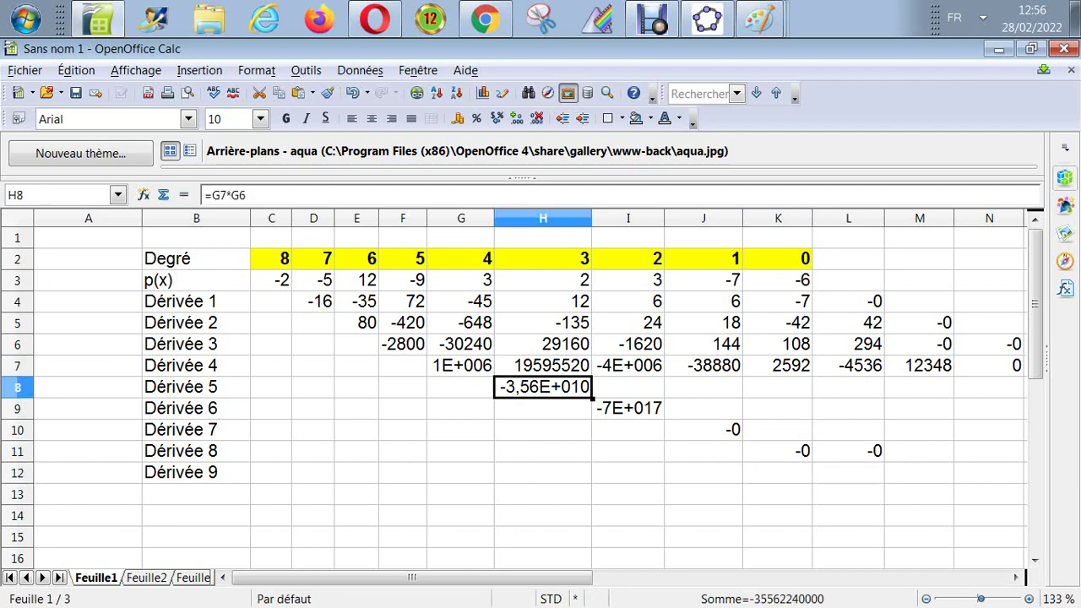
left_click_drag(592, 397, 316, 389)
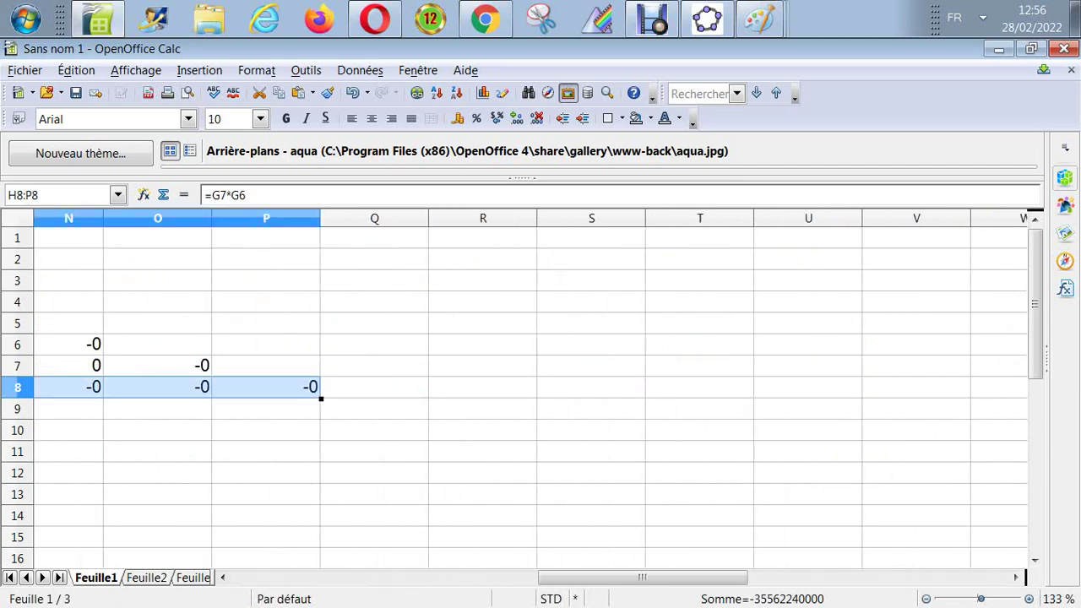
key("Left")
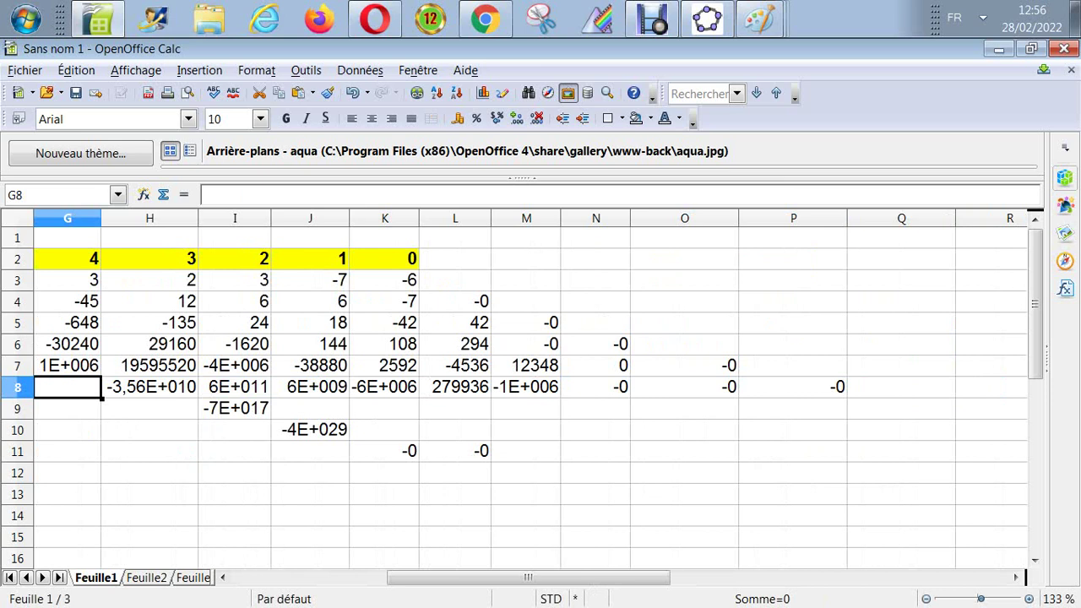
left_click(234, 408)
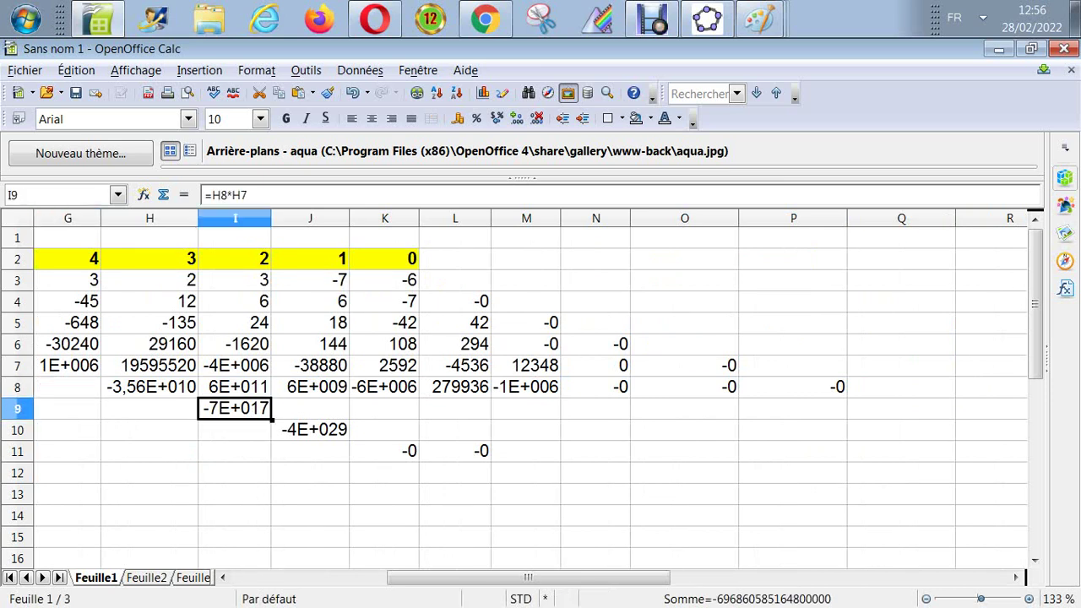
Step: Fill the I9 formula across row 9 to Q9 and the J10 formula across row 10 to R10
left_click_drag(271, 419, 904, 412)
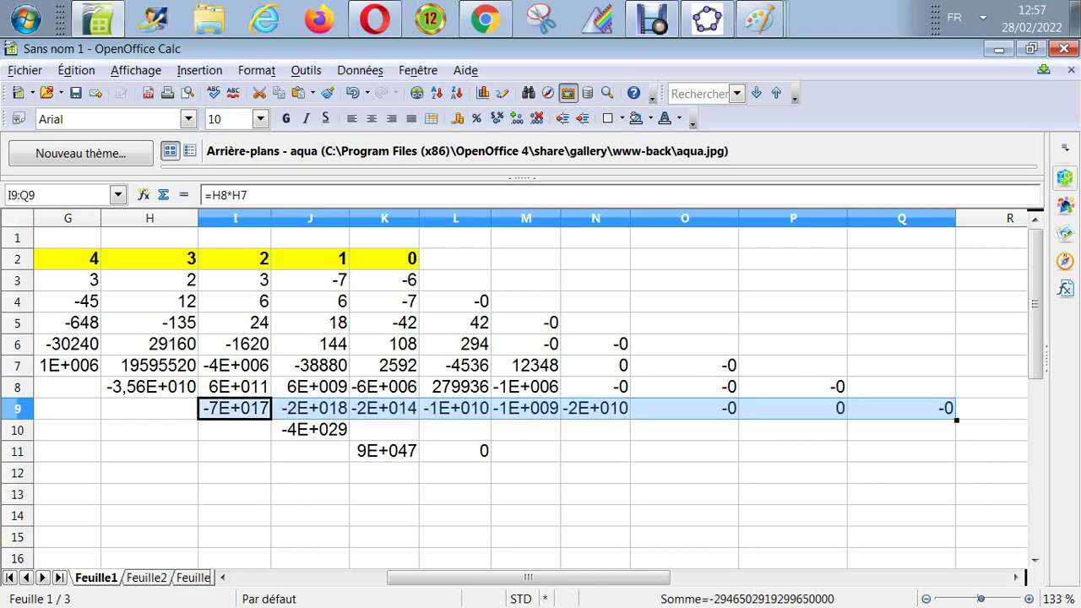
left_click(310, 429)
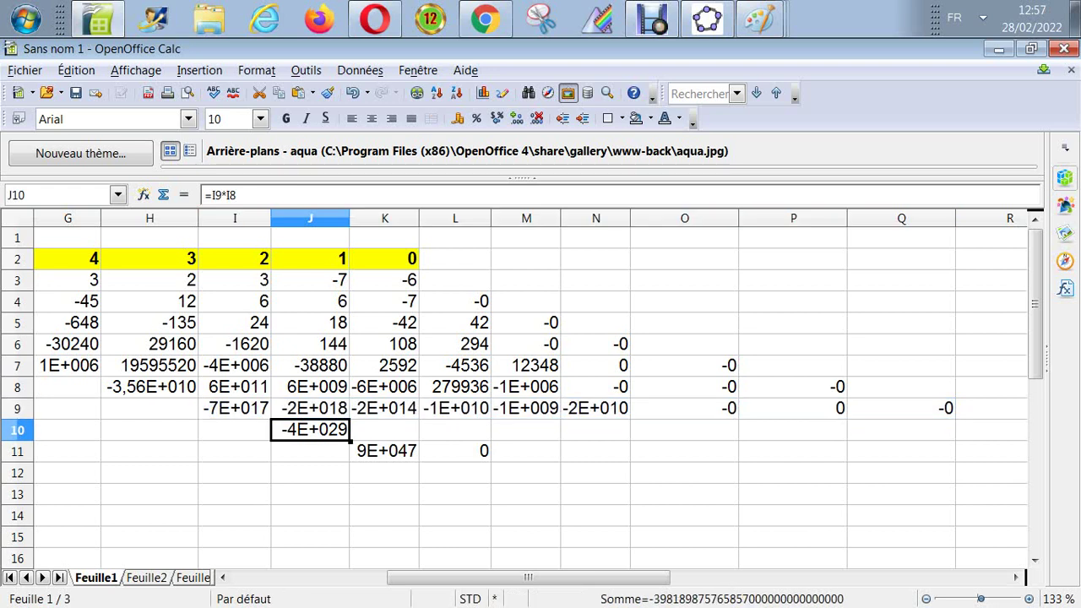
left_click_drag(350, 440, 1014, 432)
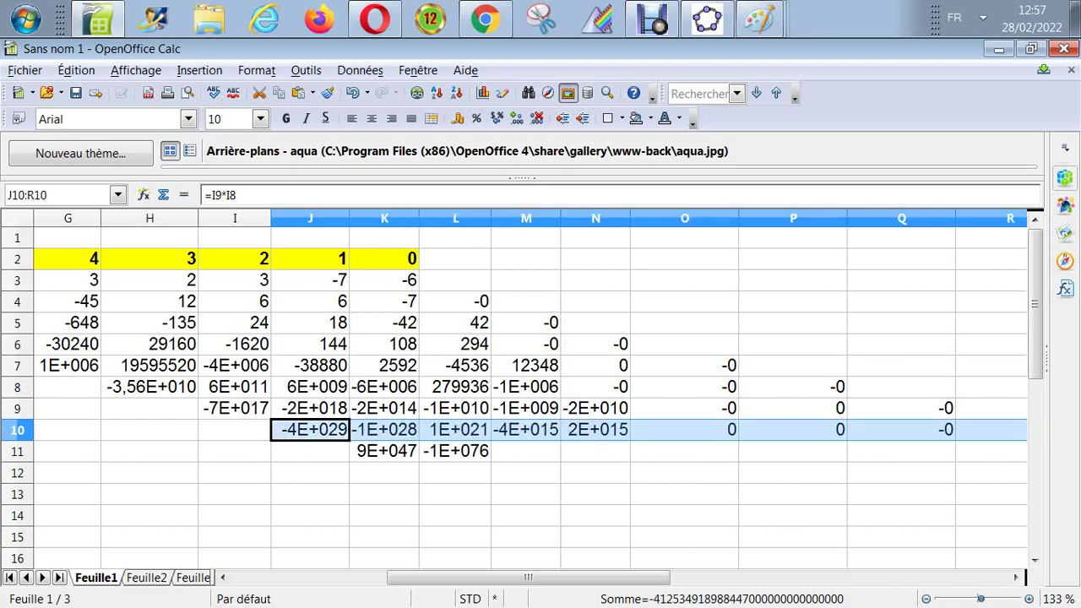
Step: Fill the Dérivée 8 formula from K11 across row 11 to R11
left_click(456, 451)
left_click(385, 451)
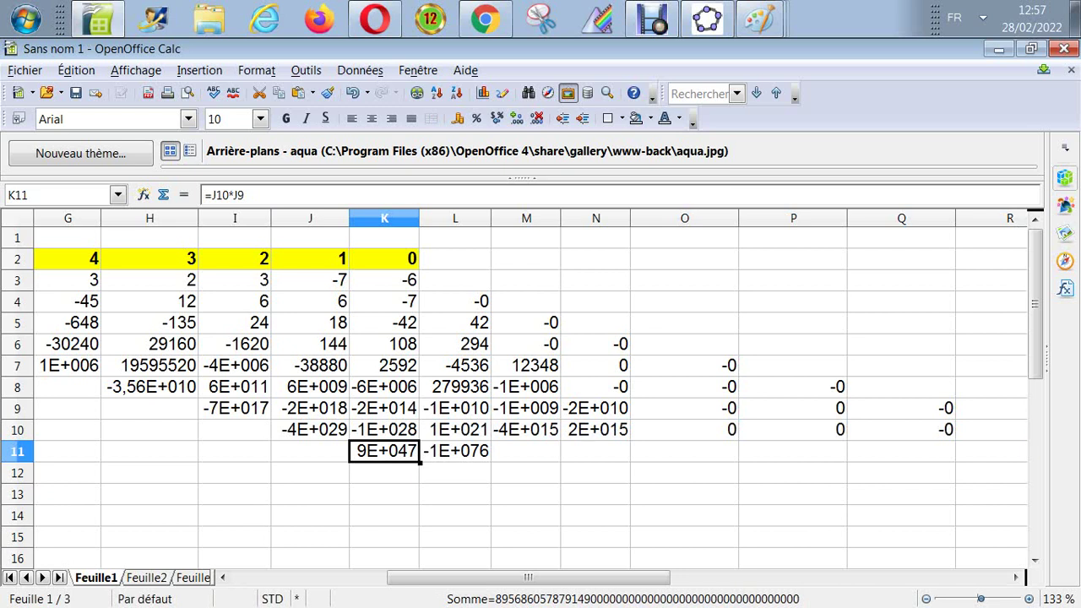
left_click_drag(473, 452, 992, 451)
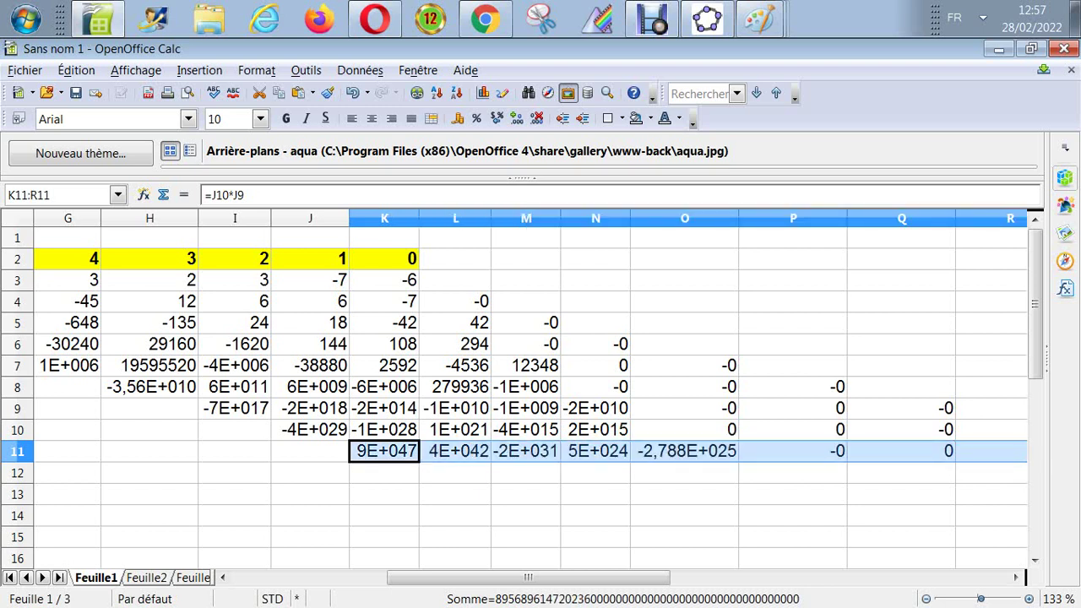
Step: Check the starting cells and row labels of the sixth to eighth derivative rows
left_click(310, 451)
left_click(234, 451)
key("Left")
key("Left")
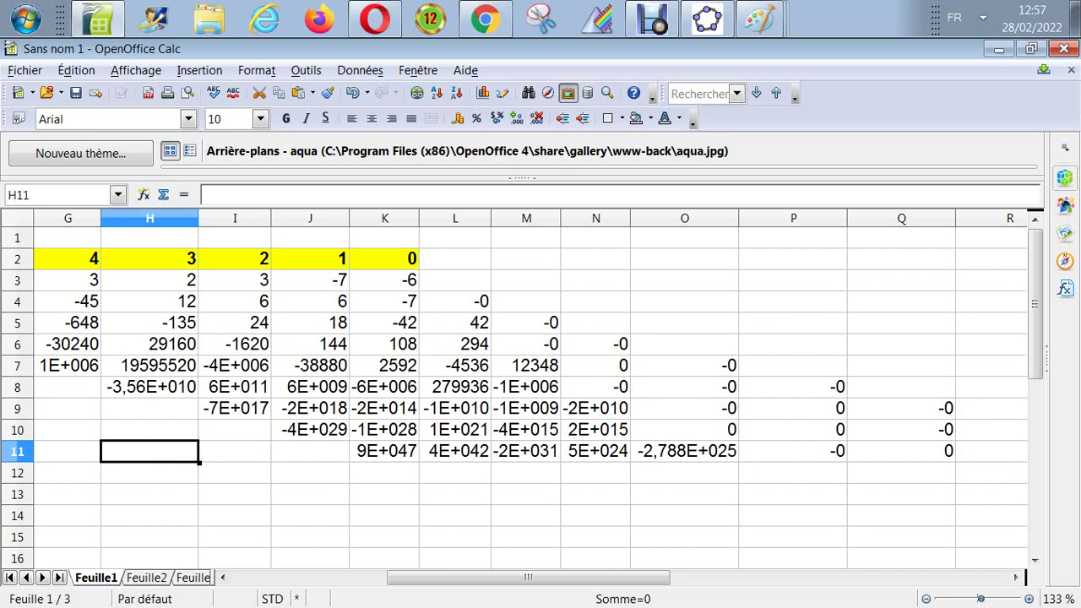
key("Up")
key("Up")
key("Up")
key("Down")
key("Right")
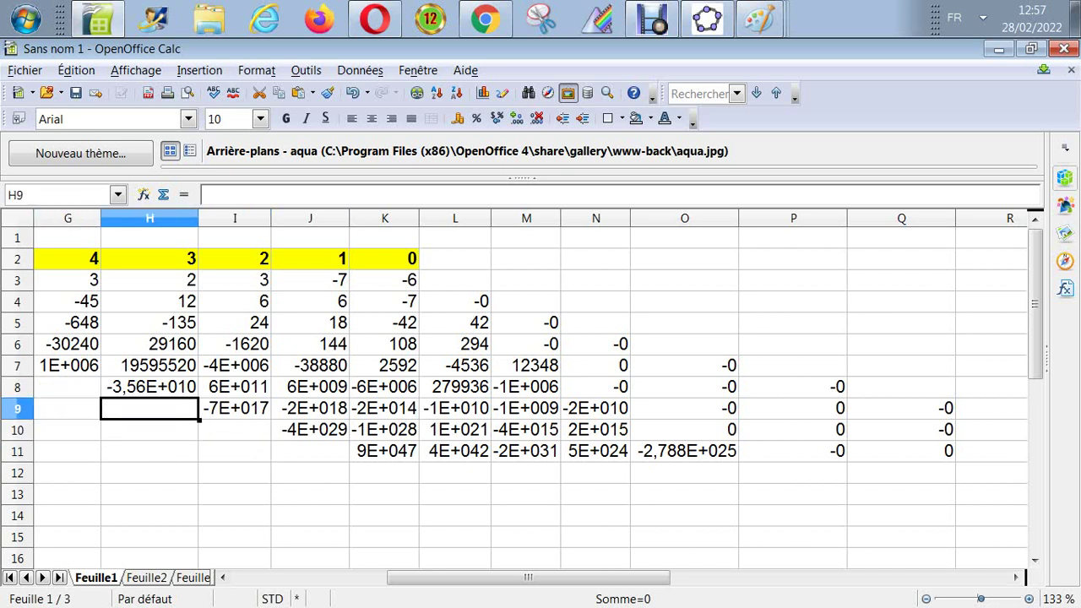
key("Right")
key("Right")
key("Down")
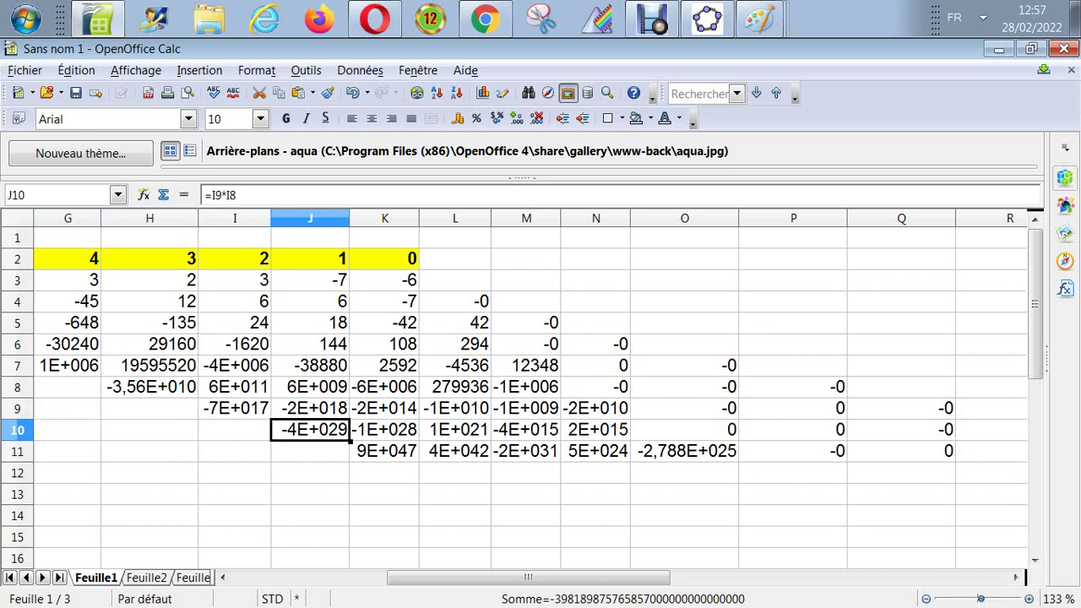
key("Down")
key("Left")
key("Left")
key("Left")
key("Left")
key("Left")
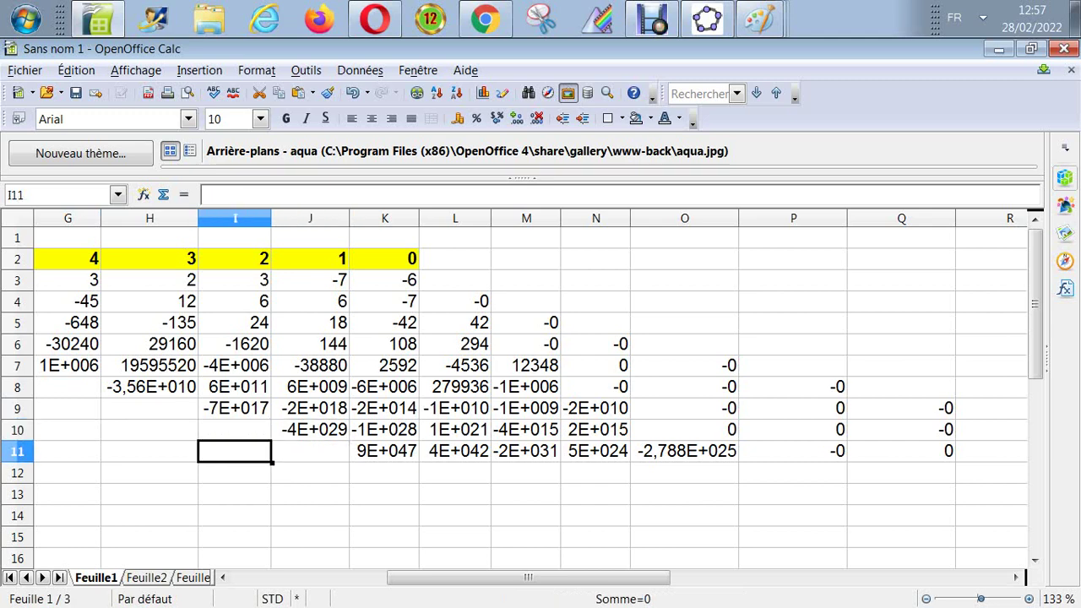
key("Left")
key("Left")
key("Left")
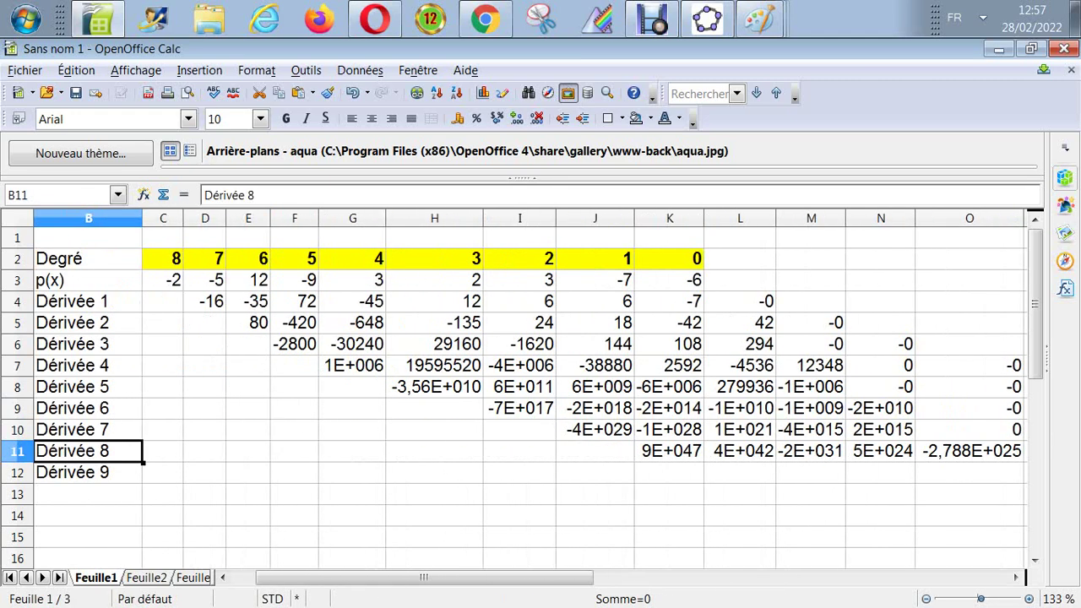
Step: Enter the formula =K11*K10 in L12 on the Dérivée 9 row
key("Down")
key("Right")
key("Right")
key("Right")
key("Right")
key("Right")
key("Right")
key("Right")
key("Right")
key("Right")
key("Right")
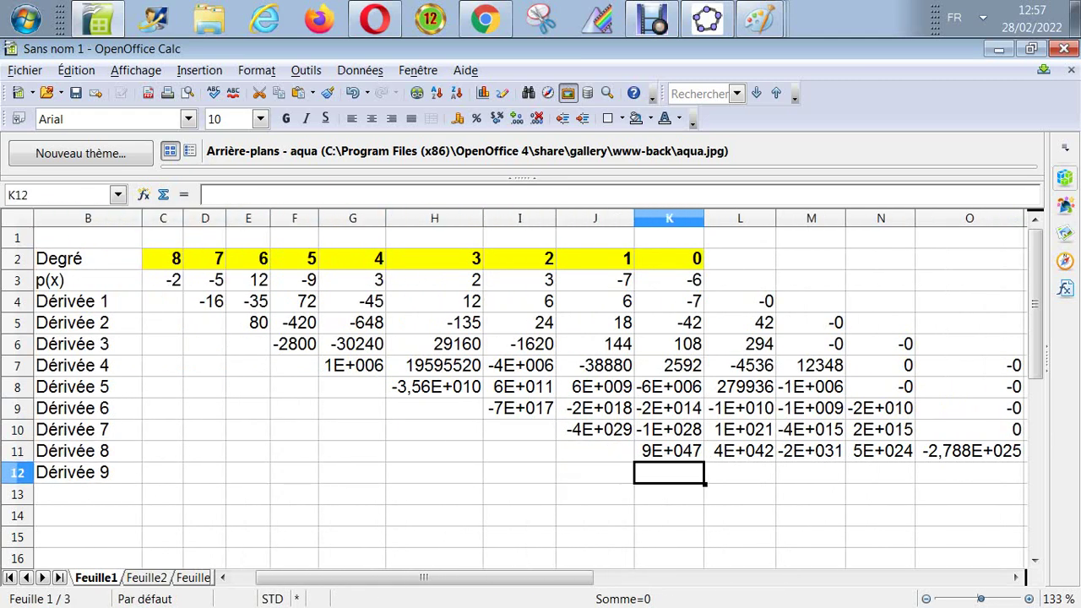
type("=")
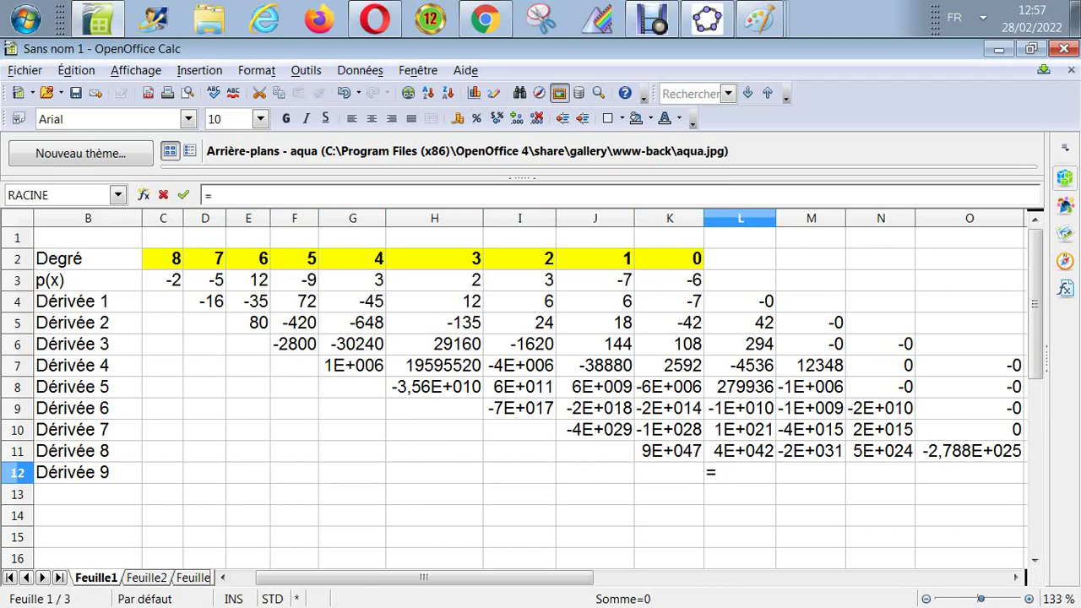
key("Up")
key("Left")
type("*")
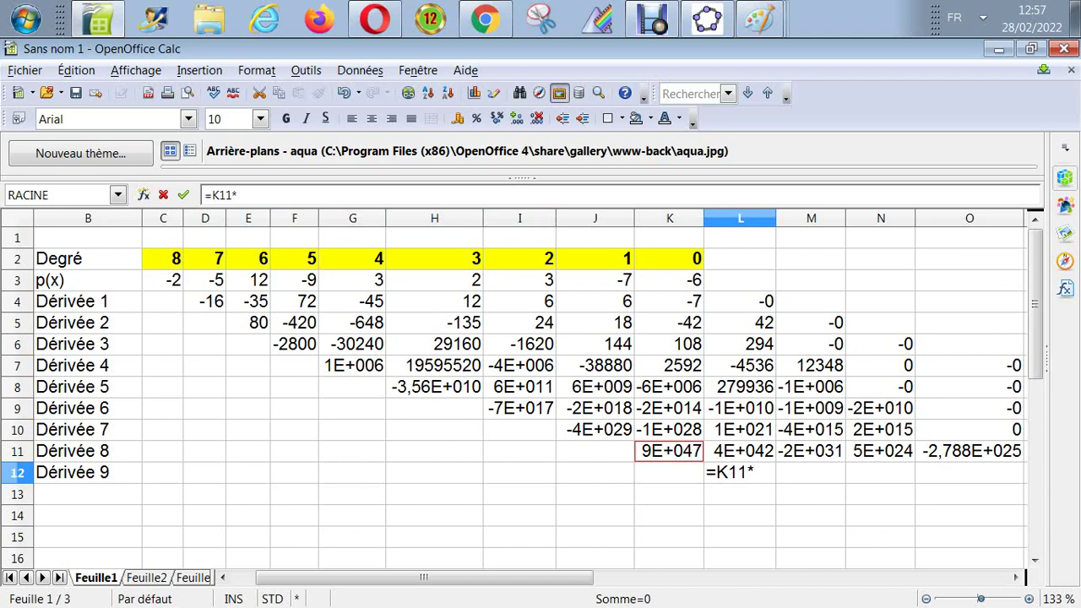
key("Up")
key("Return")
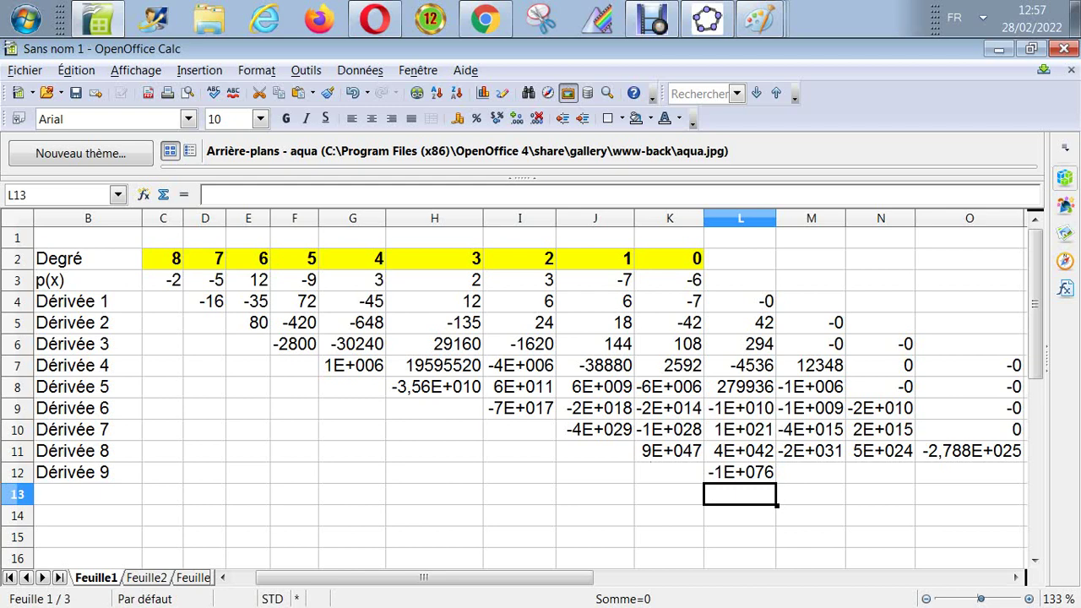
Step: Set the degree 6 coefficient of p(x) in E3 to 0,12
key("Up")
key("Up")
key("Up")
key("Up")
key("Up")
key("Up")
key("Up")
key("Up")
key("Up")
key("Up")
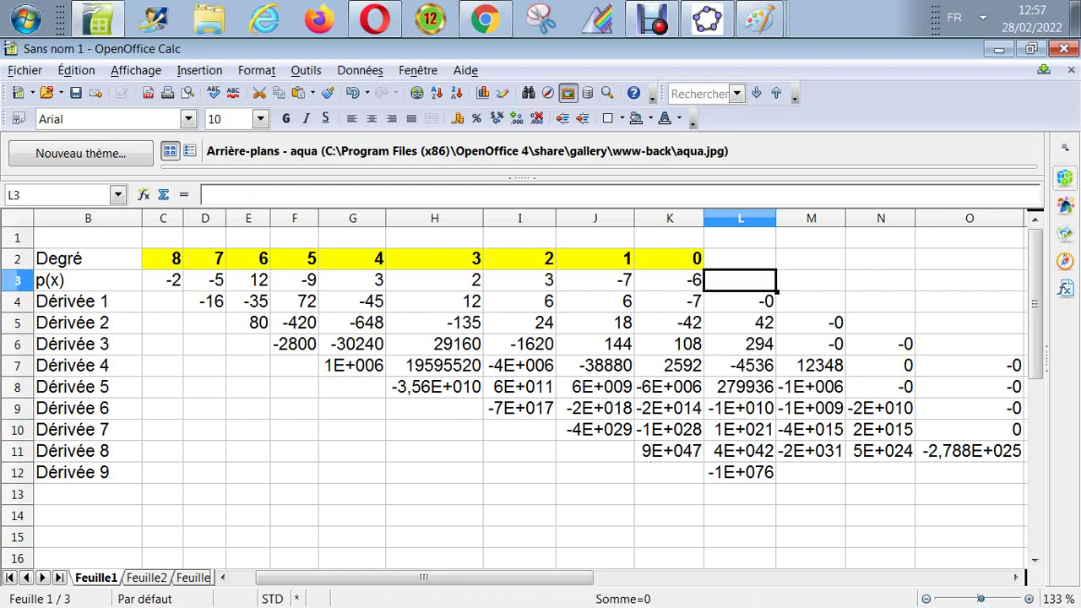
key("Left")
key("Left")
key("Left")
key("Left")
key("Left")
key("Left")
key("Left")
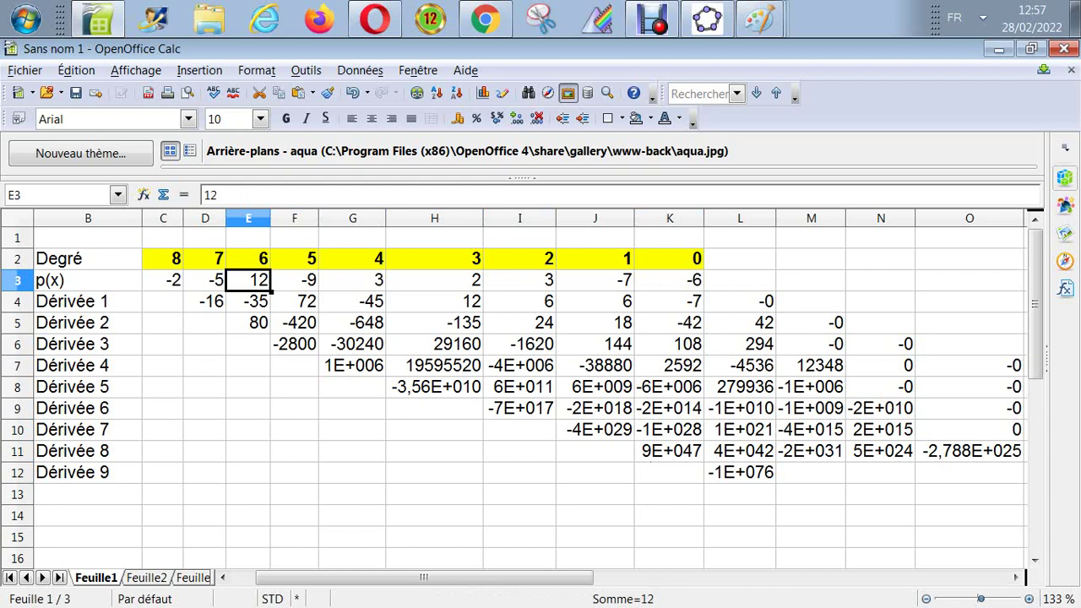
type("0,12")
key("Return")
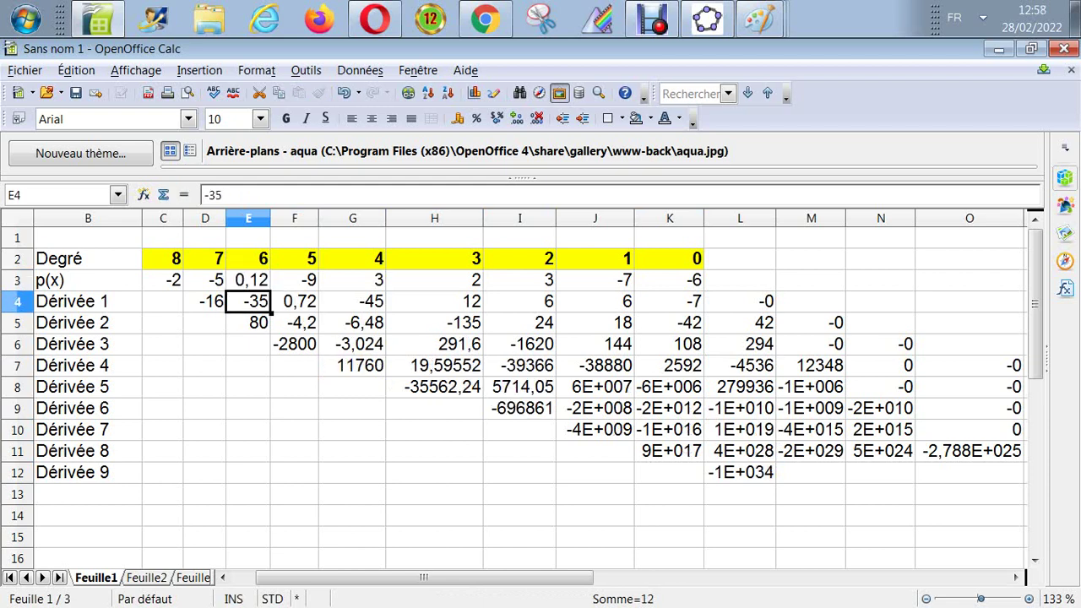
Step: Set the degree 6 coefficient of p(x) in E3 to 7
key("Up")
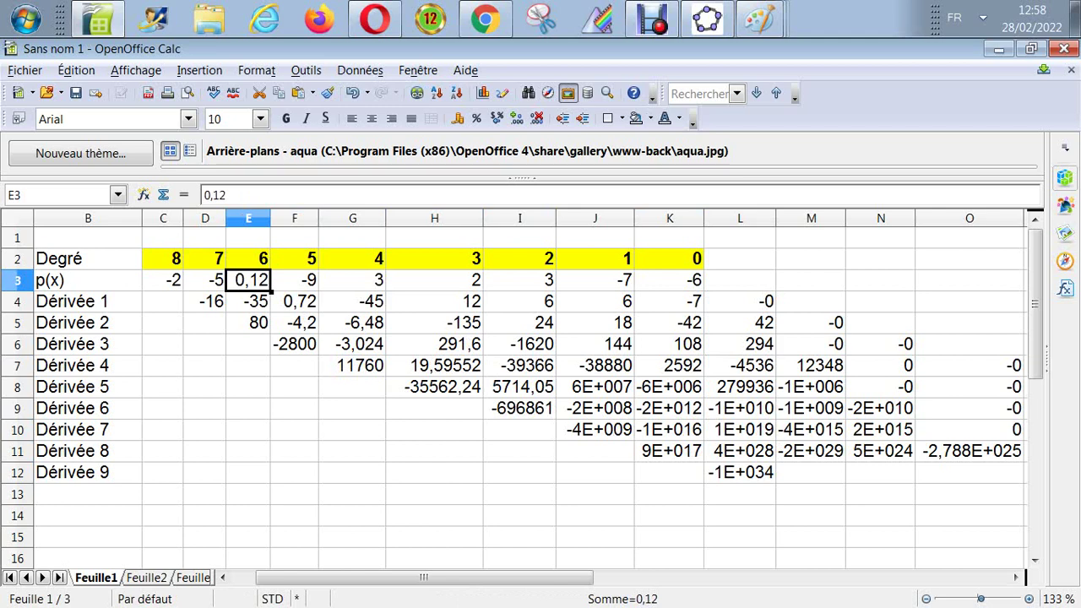
type("7")
key("Return")
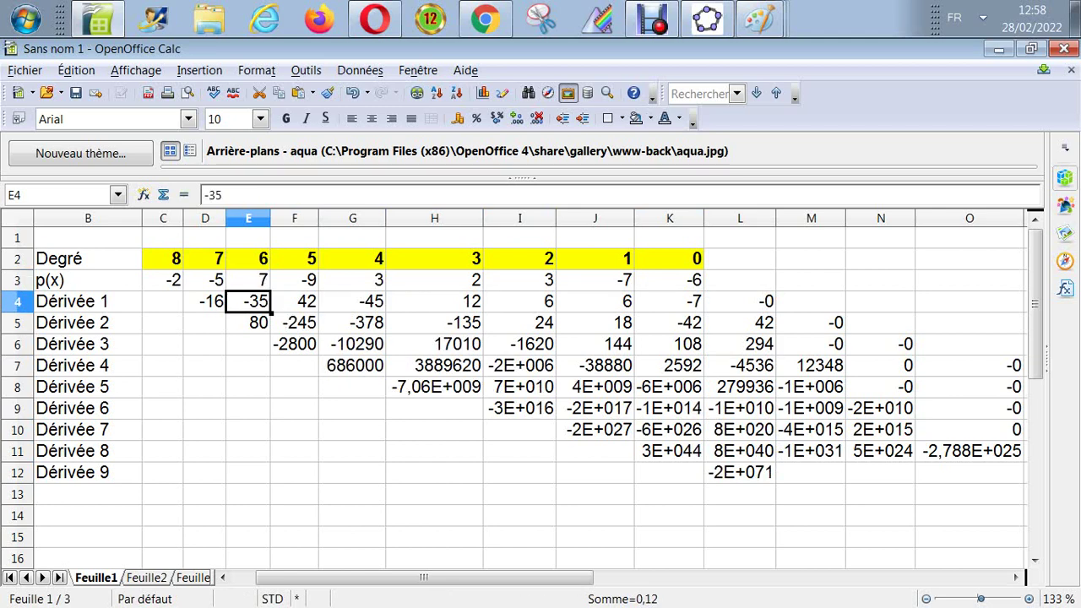
Step: Examine the recalculated coefficients and their formulas across the derivative rows, from Dérivée 1 down to Dérivée 9
left_click(247, 323)
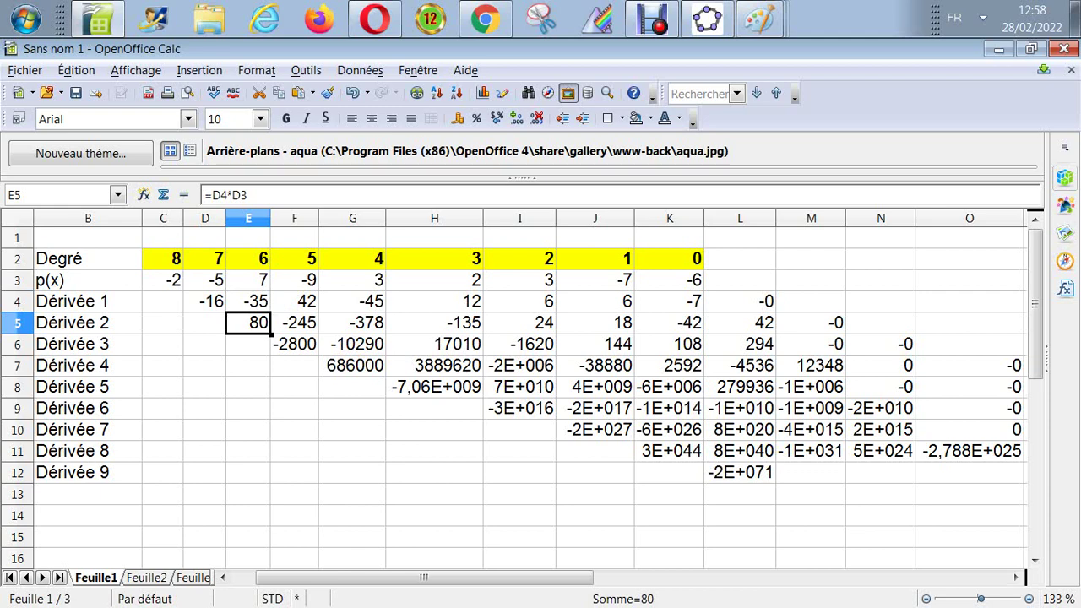
left_click(247, 301)
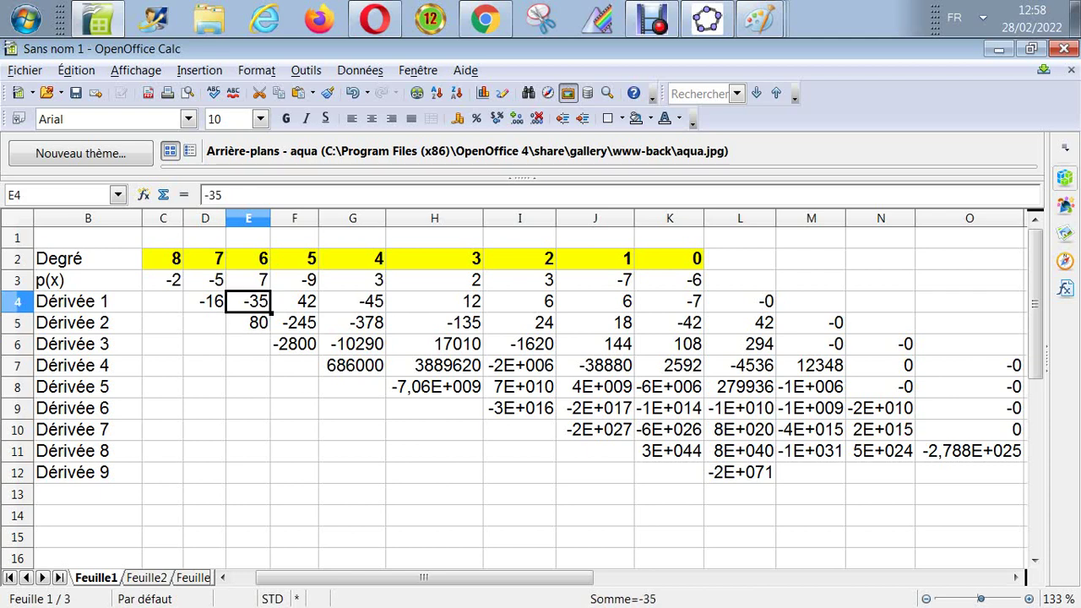
left_click(247, 322)
left_click(247, 344)
left_click(248, 322)
left_click(248, 344)
left_click(352, 344)
left_click(434, 344)
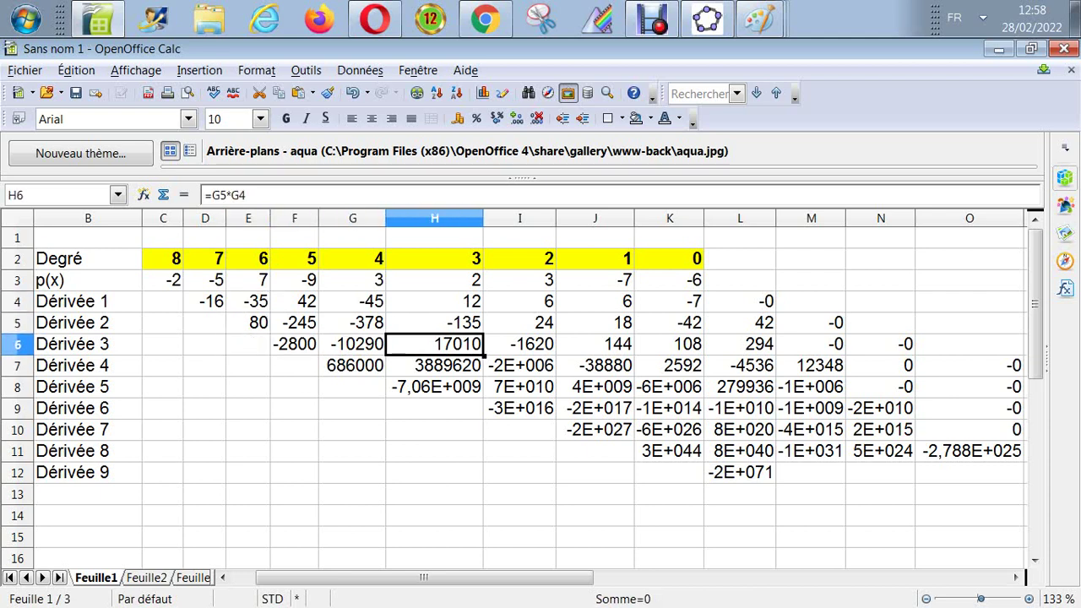
left_click(519, 344)
left_click(968, 344)
left_click(969, 365)
key("Down")
key("Down")
key("Down")
key("Down")
key("Down")
key("Down")
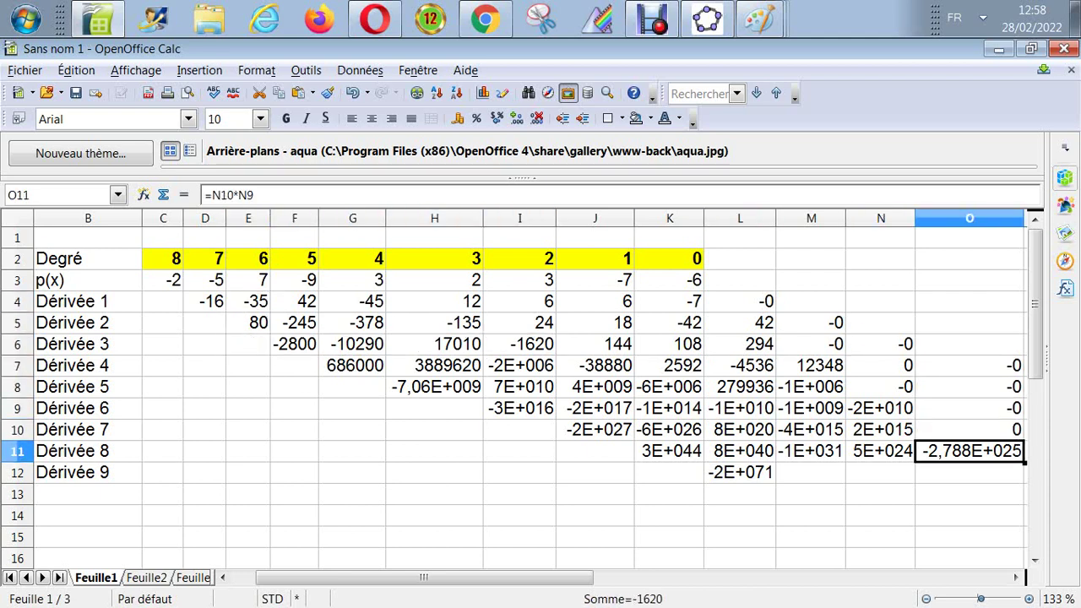
key("Left")
key("Left")
key("Left")
key("Up")
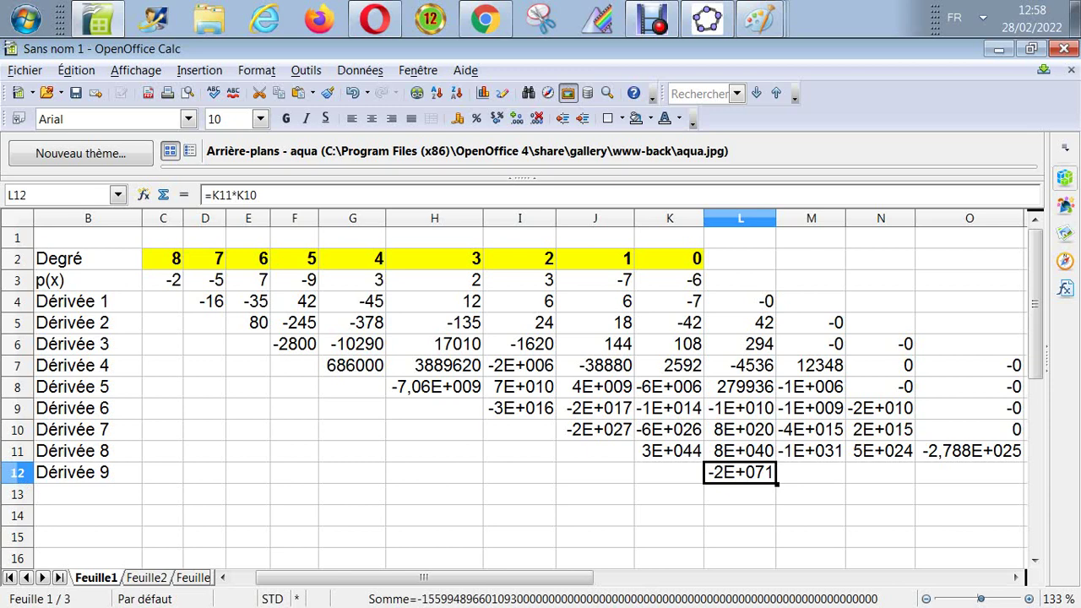
Step: Replace the contents of L5 through L12, beyond the degree 0 column, with 0
left_click(740, 302)
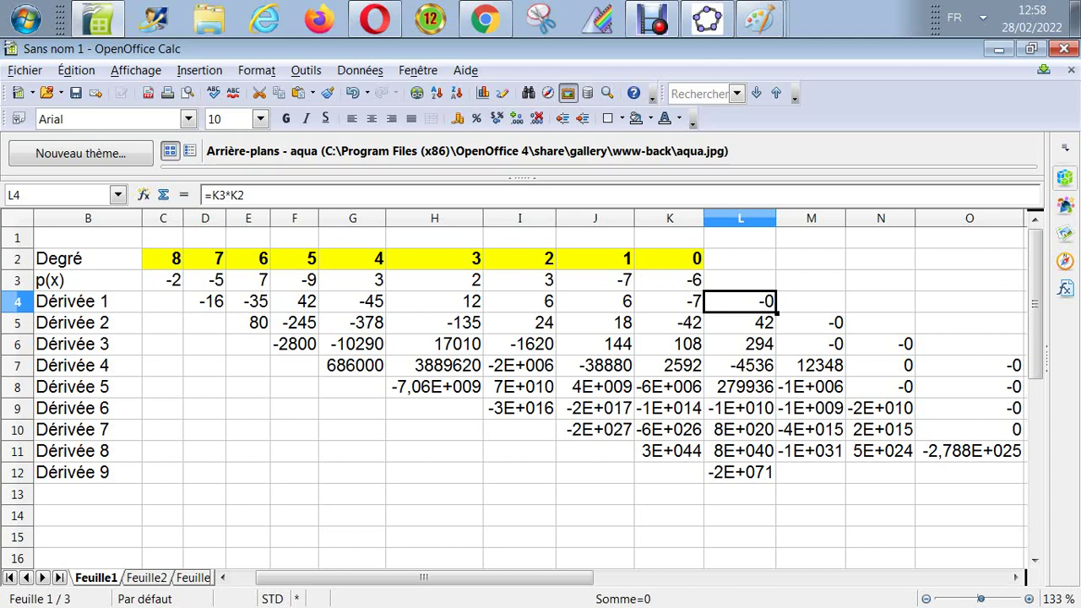
key("Down")
type("0")
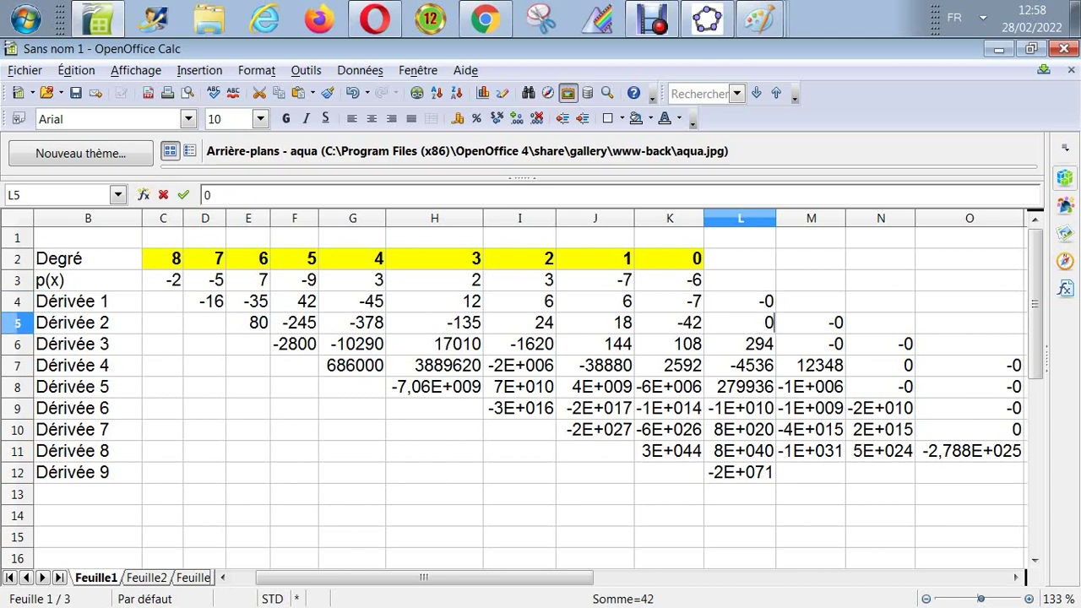
key("Return")
type("0")
key("Return")
type("0")
key("Return")
type("0")
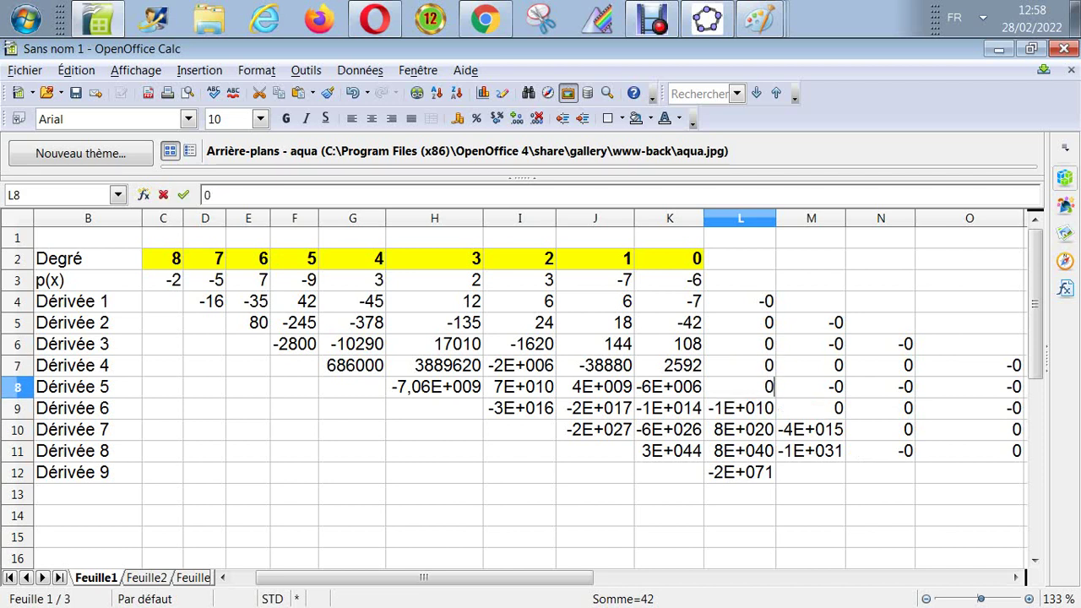
key("Return")
type("0")
key("Return")
type("0")
key("Return")
type("0")
key("Return")
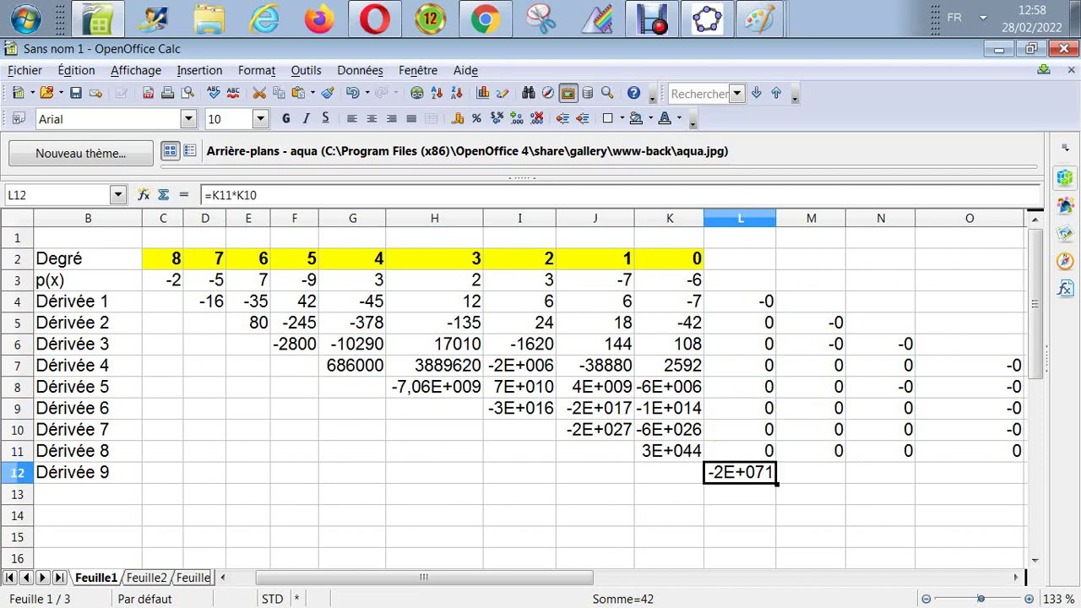
type("0")
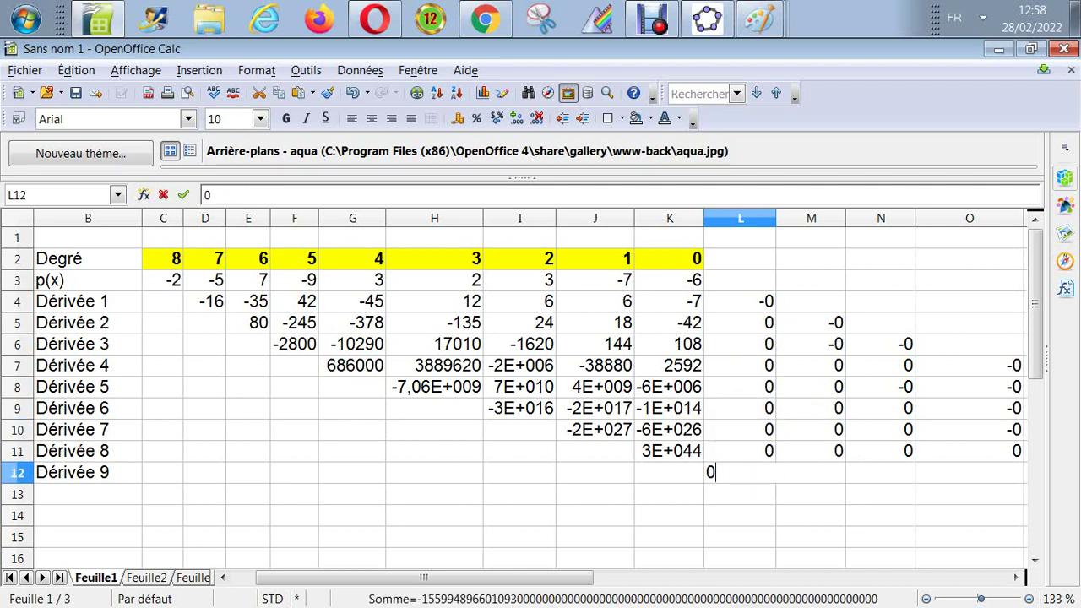
key("Return")
Step: Clear the contents of L12 on the Dérivée 9 row, keeping the default deletion options
key("Up")
key("Up")
key("Up")
key("Up")
key("Up")
key("Up")
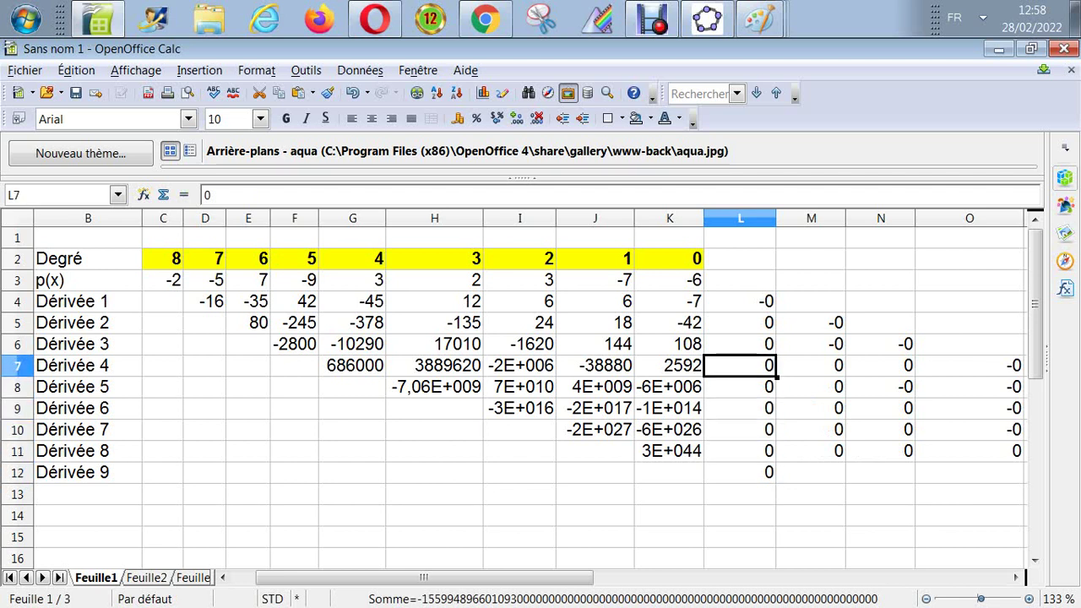
key("Down")
key("Down")
key("Down")
key("Down")
key("Down")
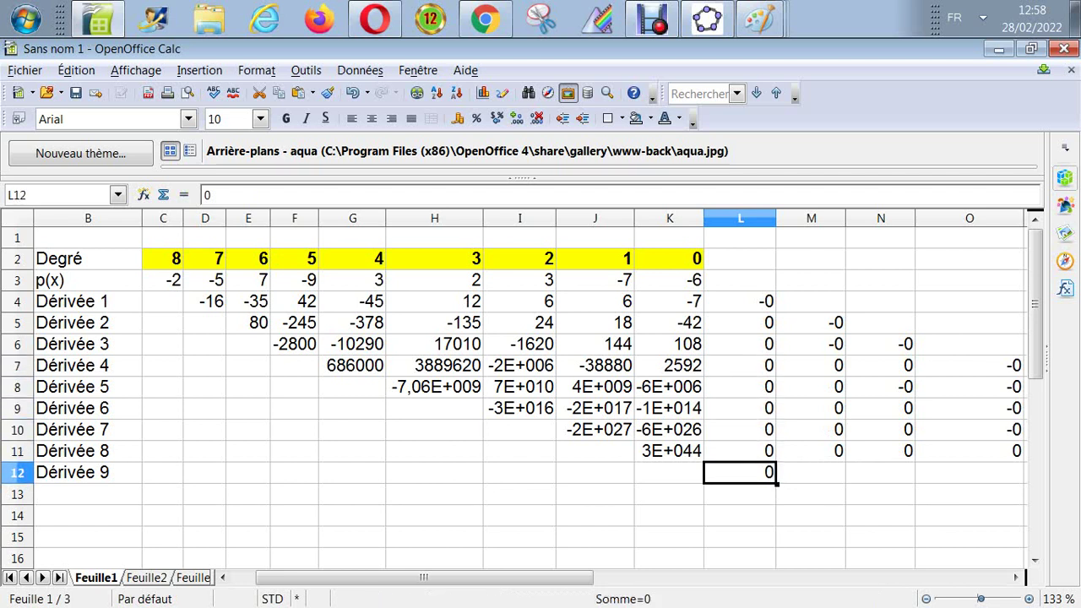
key("Delete")
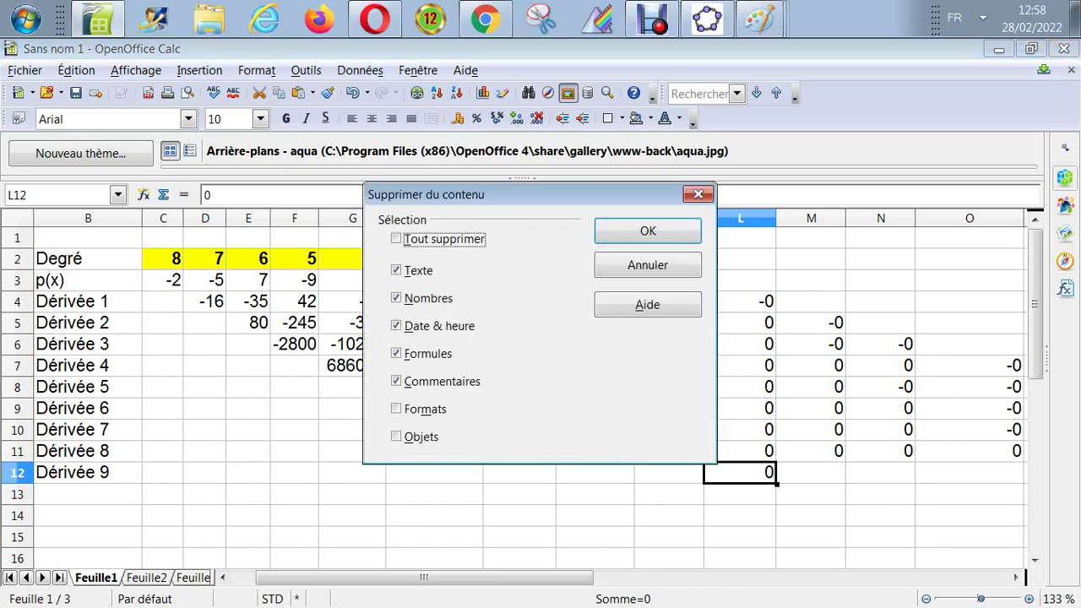
key("Return")
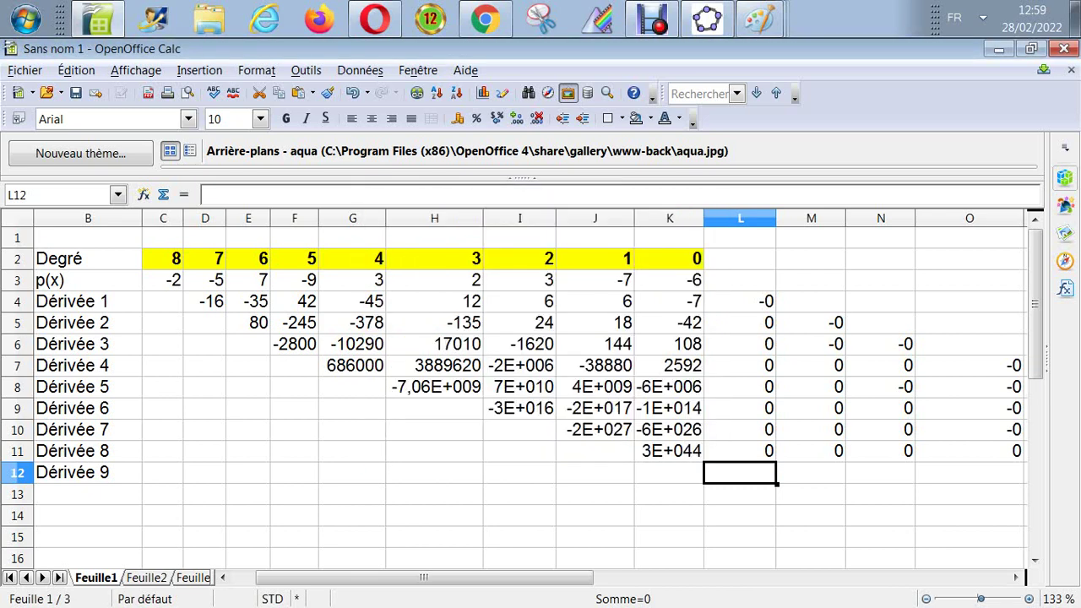
Step: Return to the start of the Dérivée 1 row and inspect the formula in D4
left_click(669, 472)
key("Left")
key("Left")
key("Left")
key("Left")
key("Left")
key("Left")
key("Left")
key("Left")
key("Left")
key("Up")
key("Up")
key("Up")
key("Up")
key("Up")
key("Up")
key("Up")
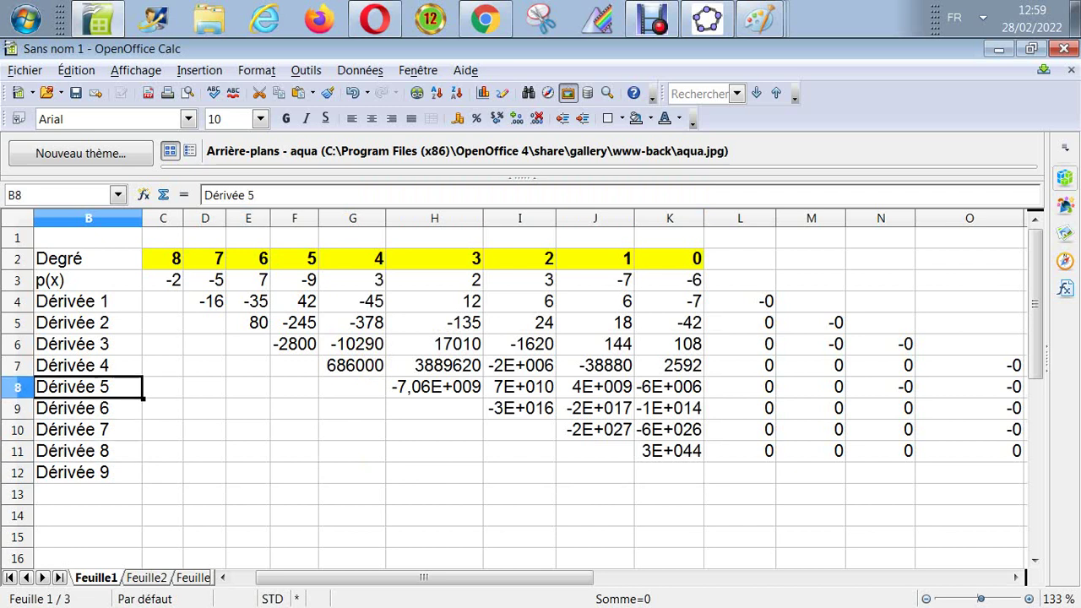
key("Up")
key("Right")
key("Right")
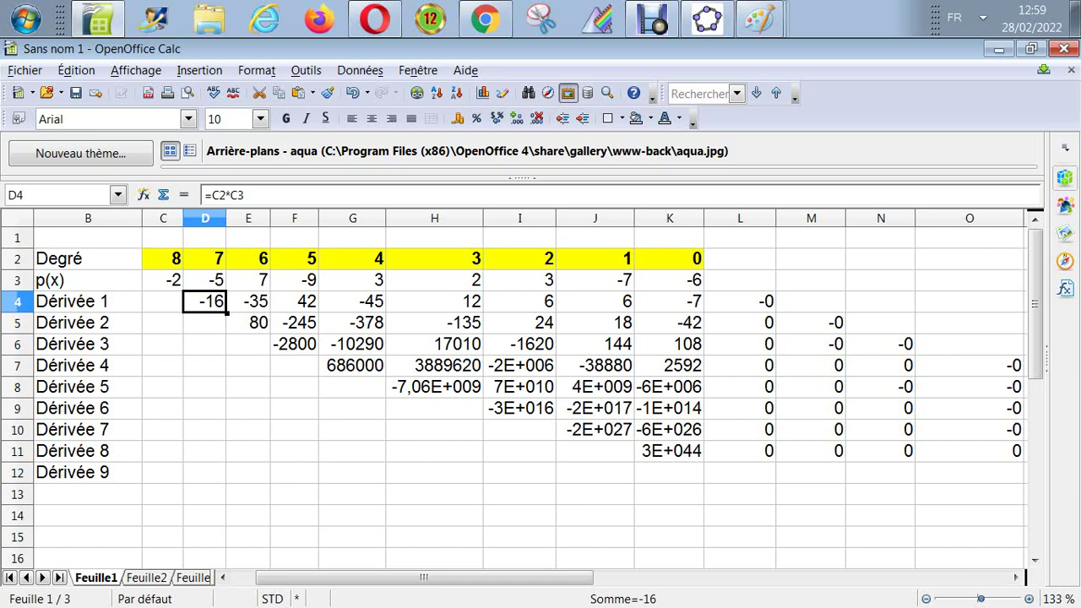
Step: Check the D4 formula on the Dérivée 1 row against the degree and p(x) cells C2 and C3, and inspect neighbouring cells E4 and D3
left_click(247, 302)
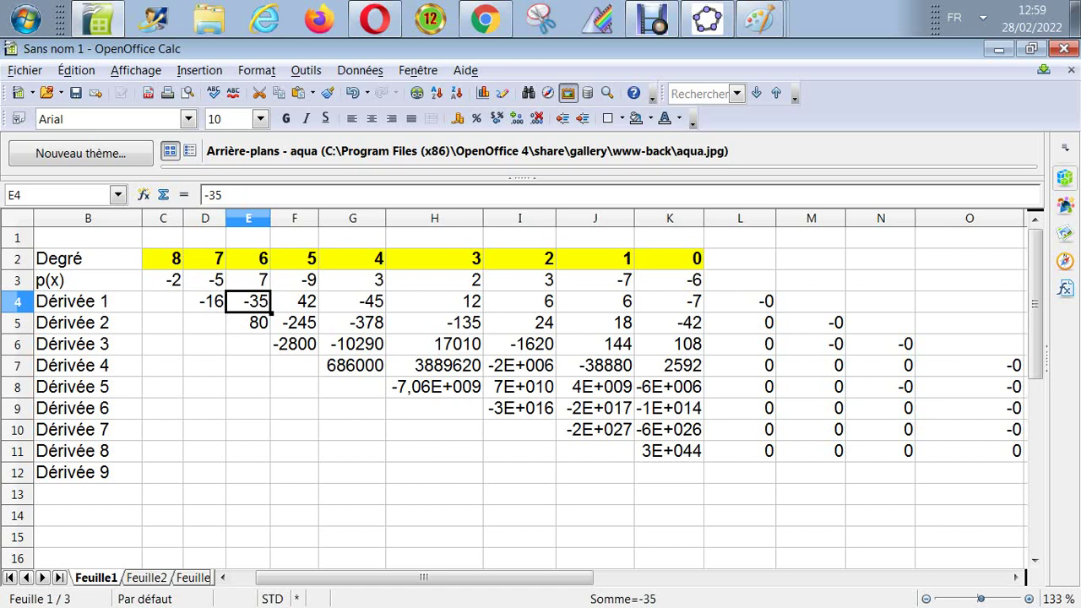
left_click(205, 302)
key("Left")
key("Up")
key("Up")
key("Up")
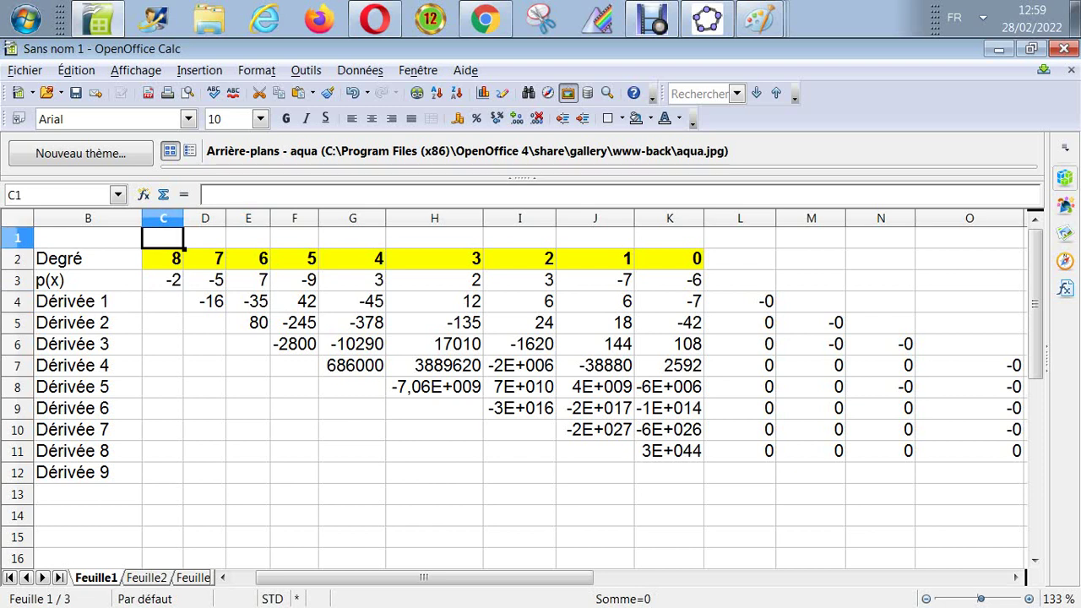
key("Left")
key("Down")
key("Down")
key("Right")
key("Up")
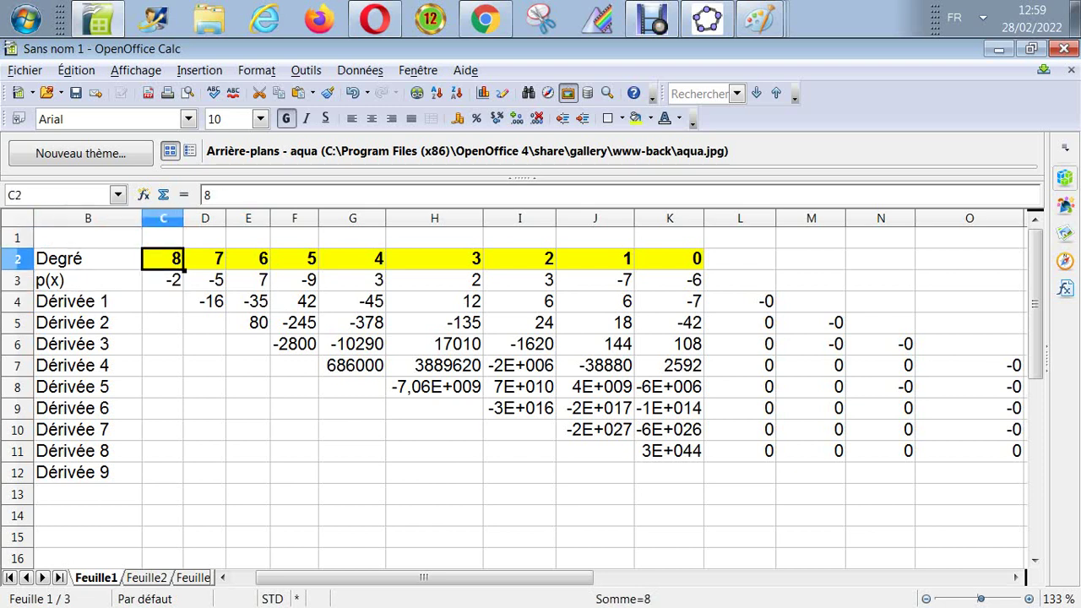
key("Down")
key("Up")
key("Down")
key("Up")
key("Down")
key("Down")
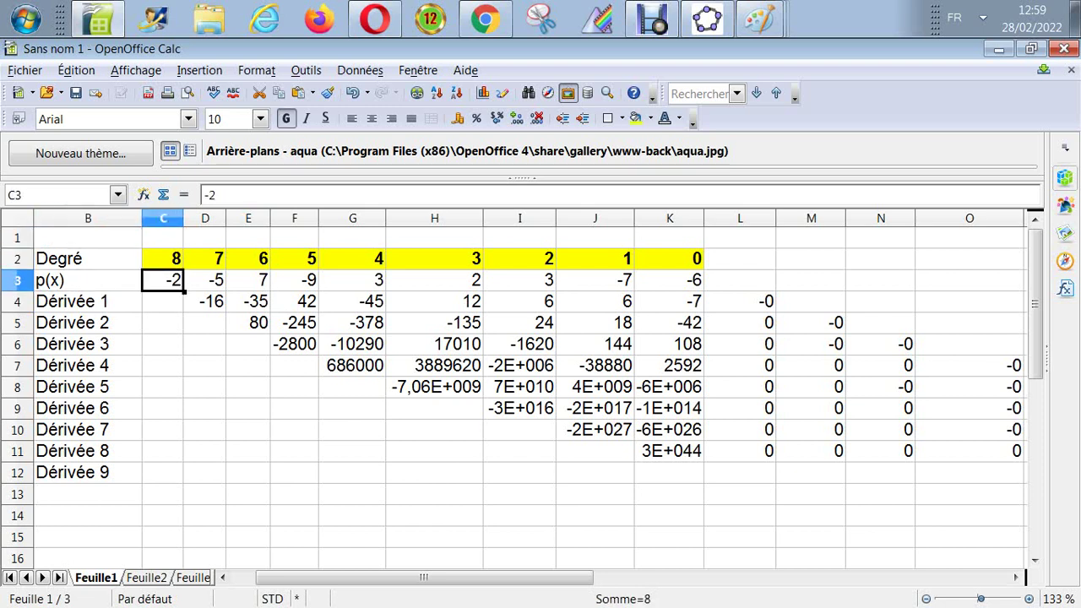
key("Right")
key("Right")
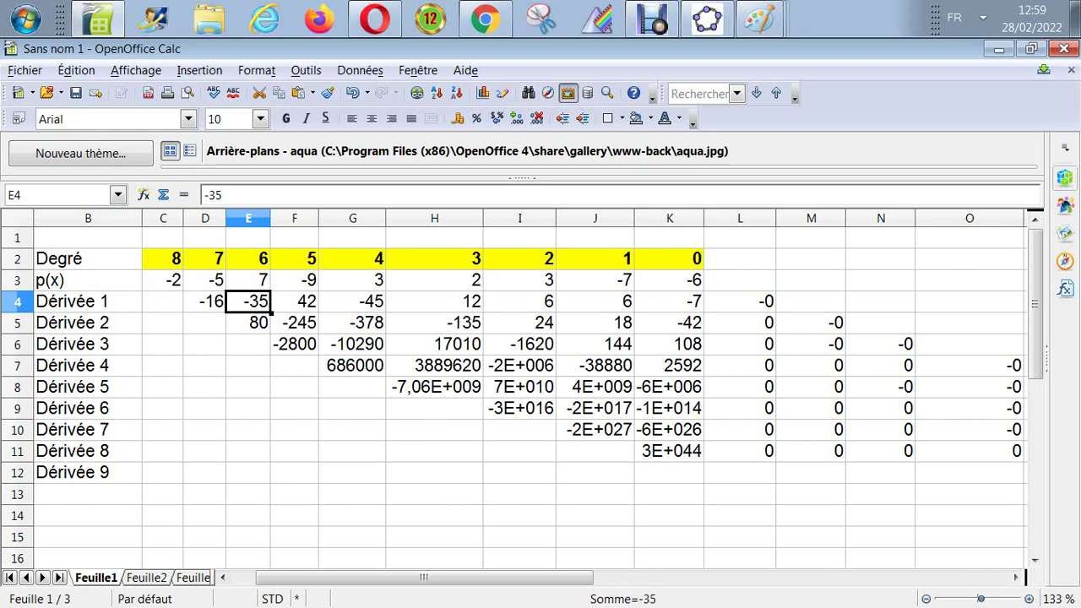
key("Left")
key("Up")
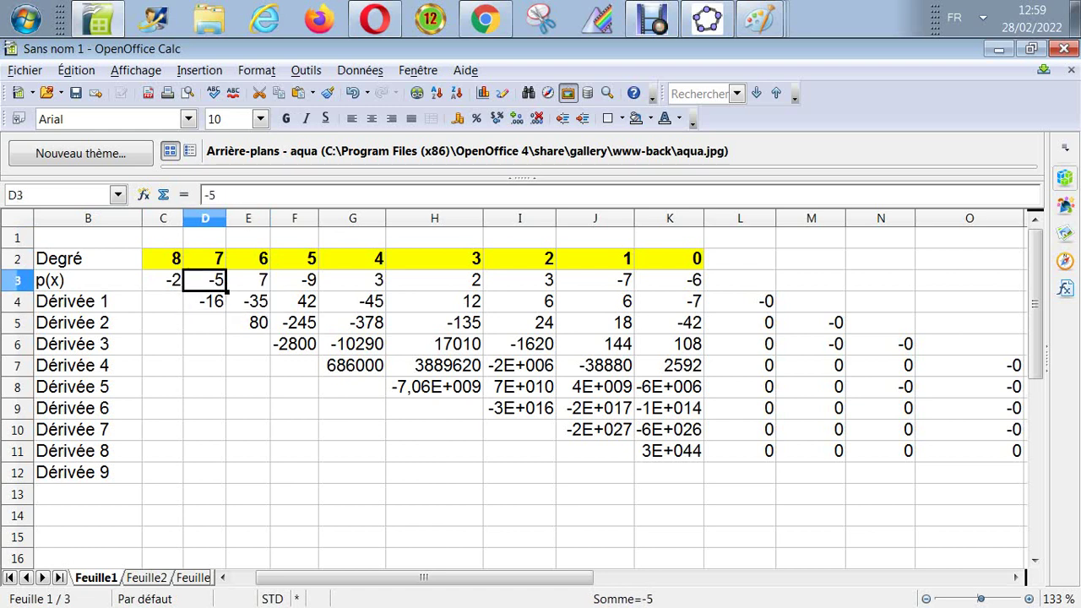
key("Down")
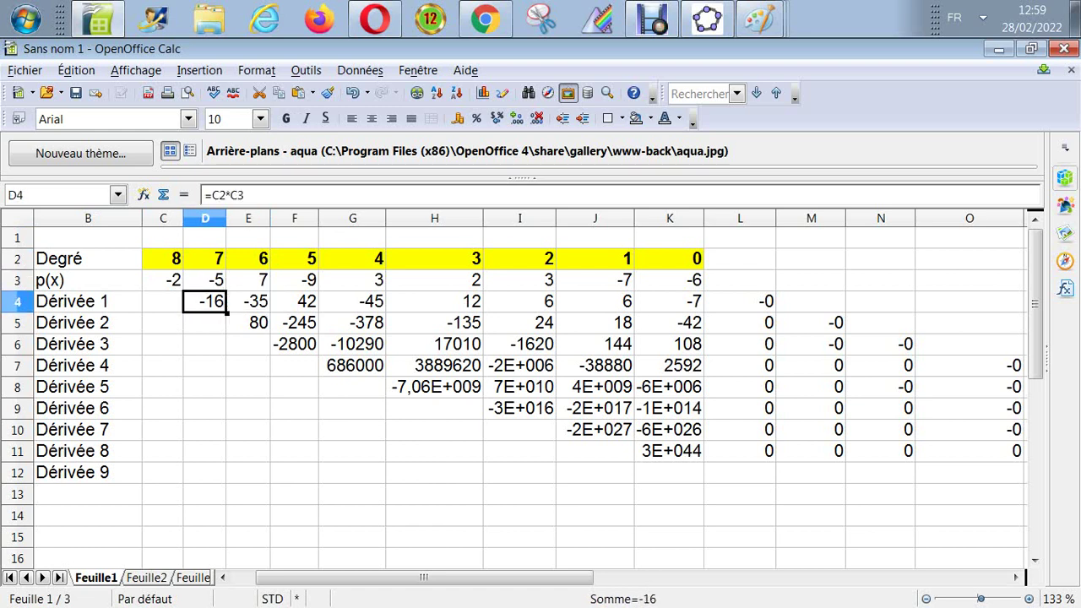
Step: Replace the formula in E5, the first coefficient of the Dérivée 2 row, with =D4*D2
key("Down")
key("Right")
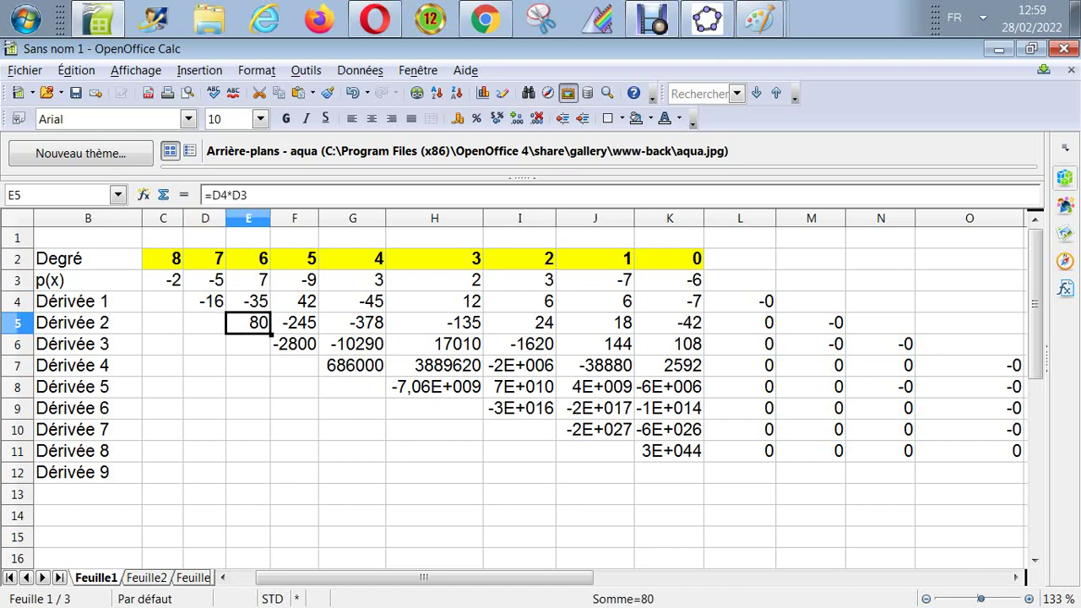
type("=")
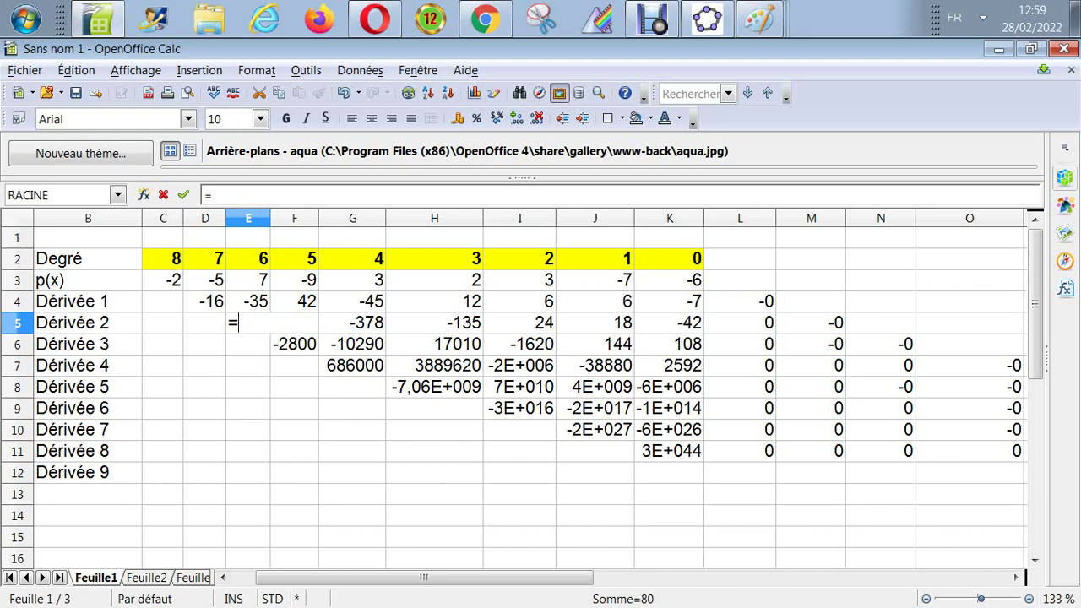
type("D4*")
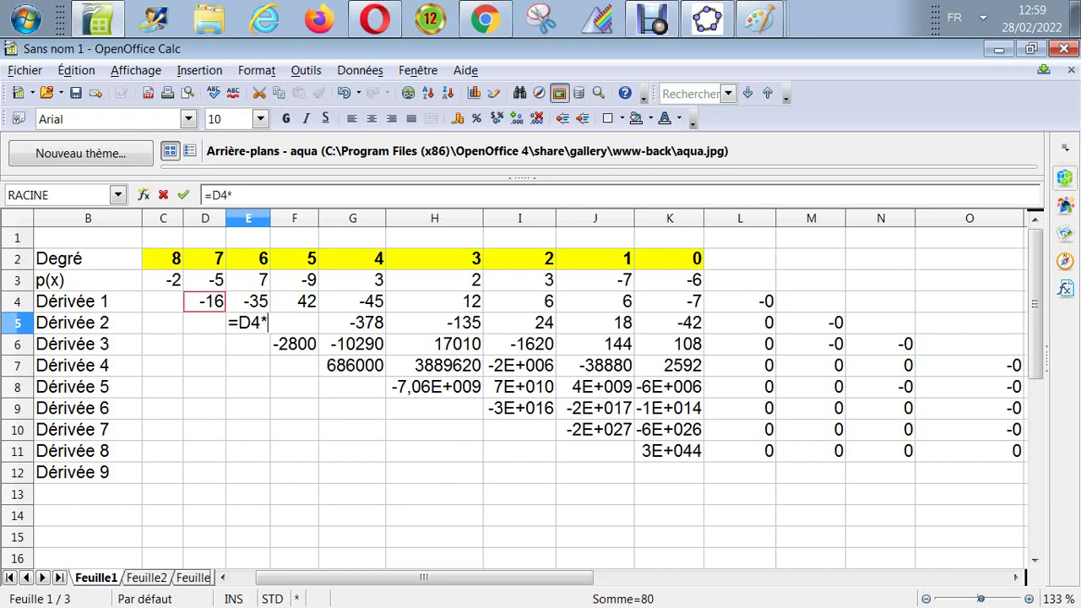
type("D2")
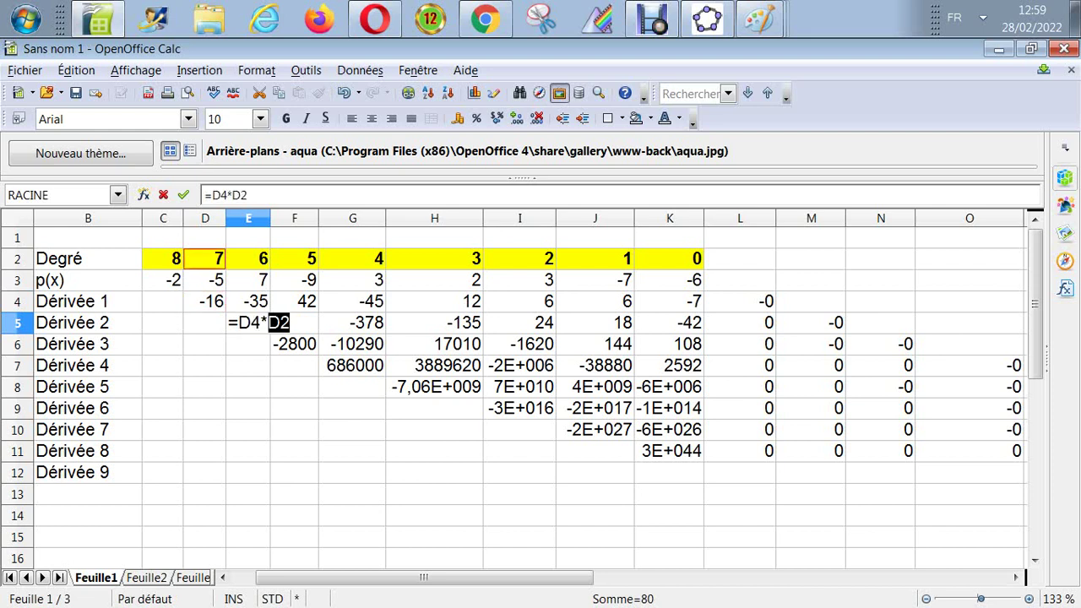
key("Return")
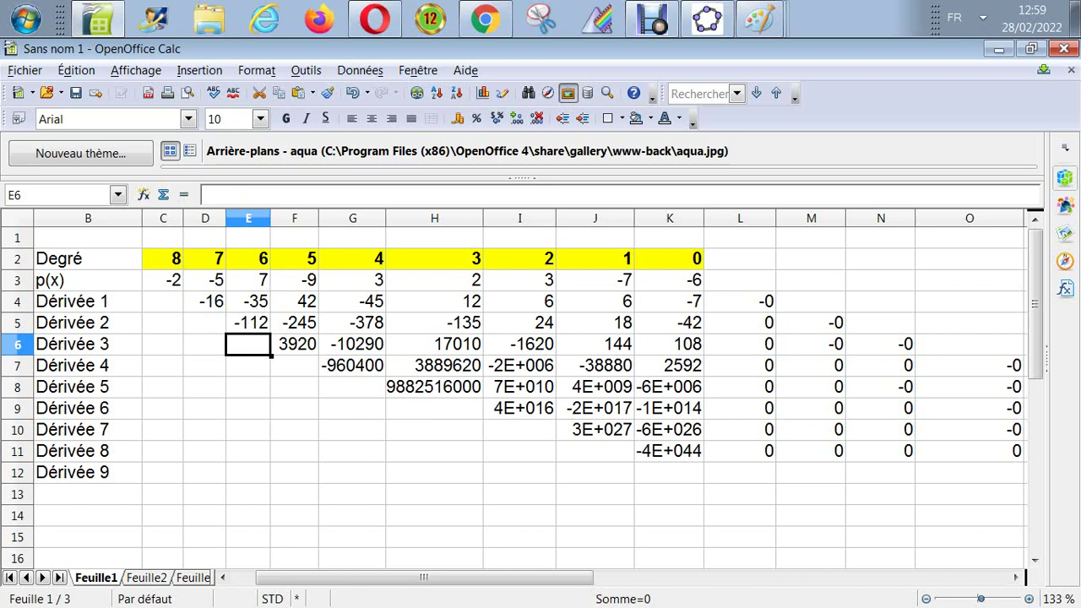
left_click(247, 322)
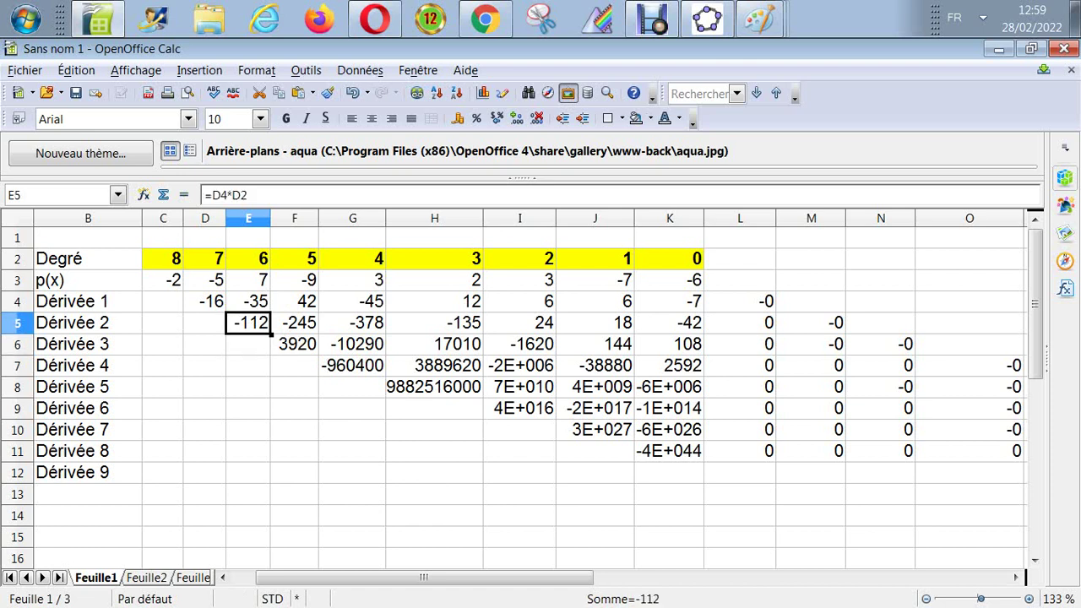
left_click(247, 302)
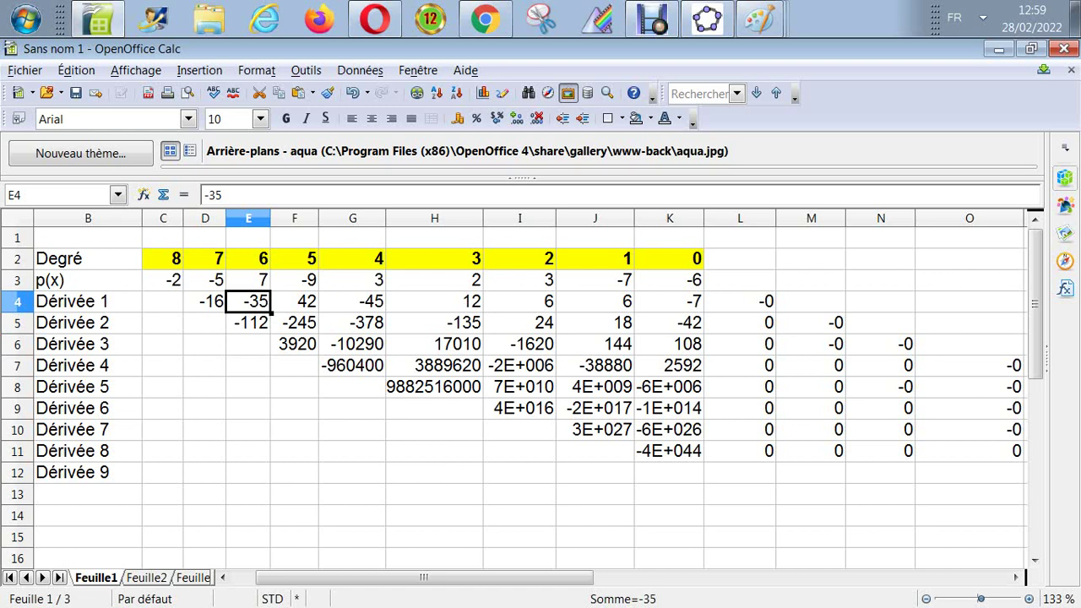
Step: Clear the contents of L2:O13 and P8:Q11, beyond the degree 0 column, keeping the default deletion options
left_click_drag(740, 258, 969, 494)
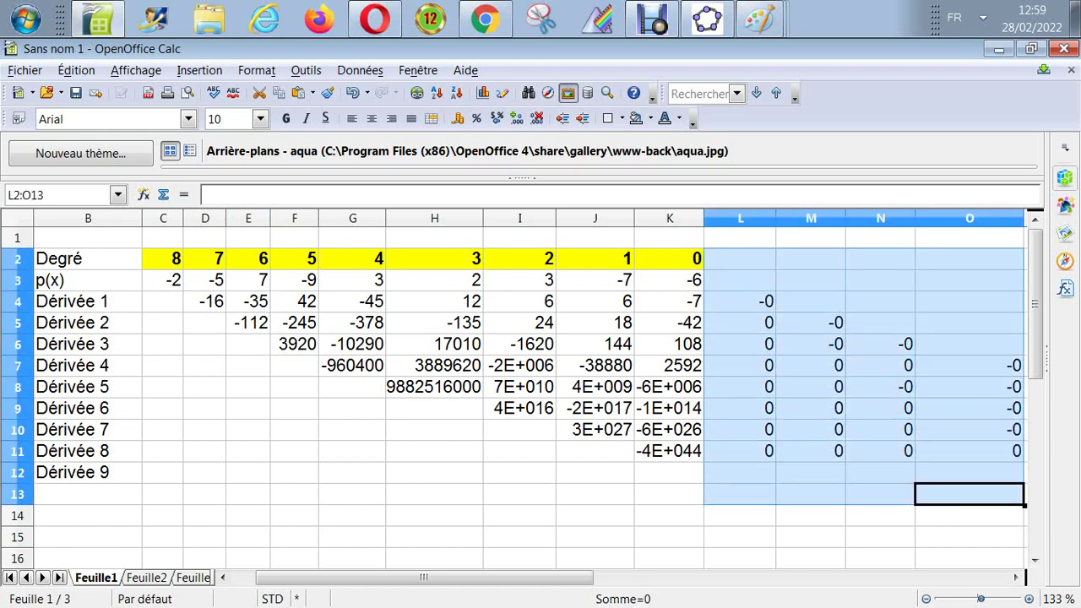
key("BackSpace")
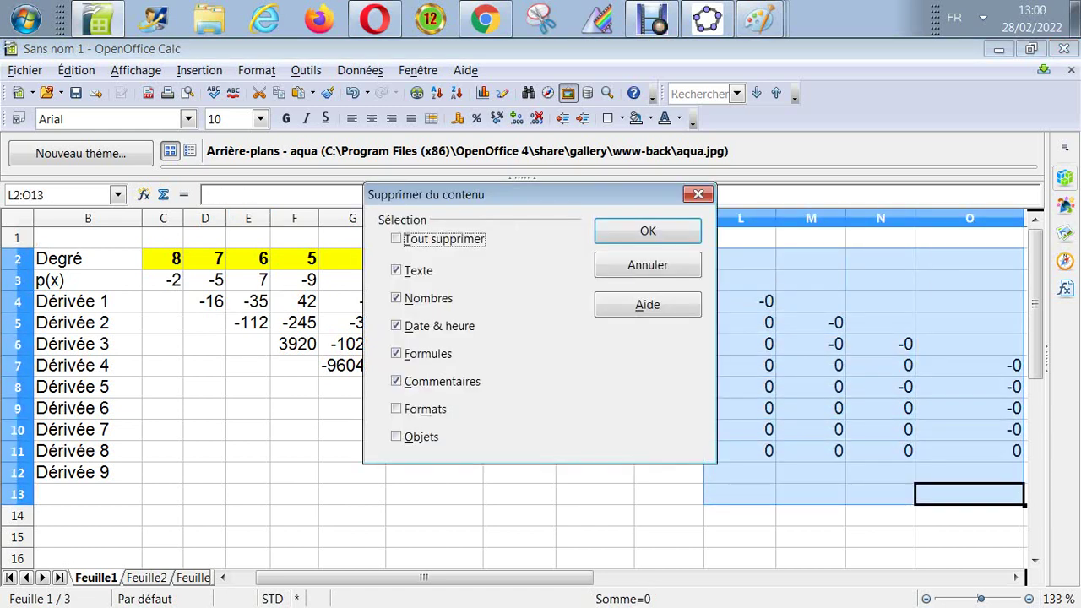
key("Return")
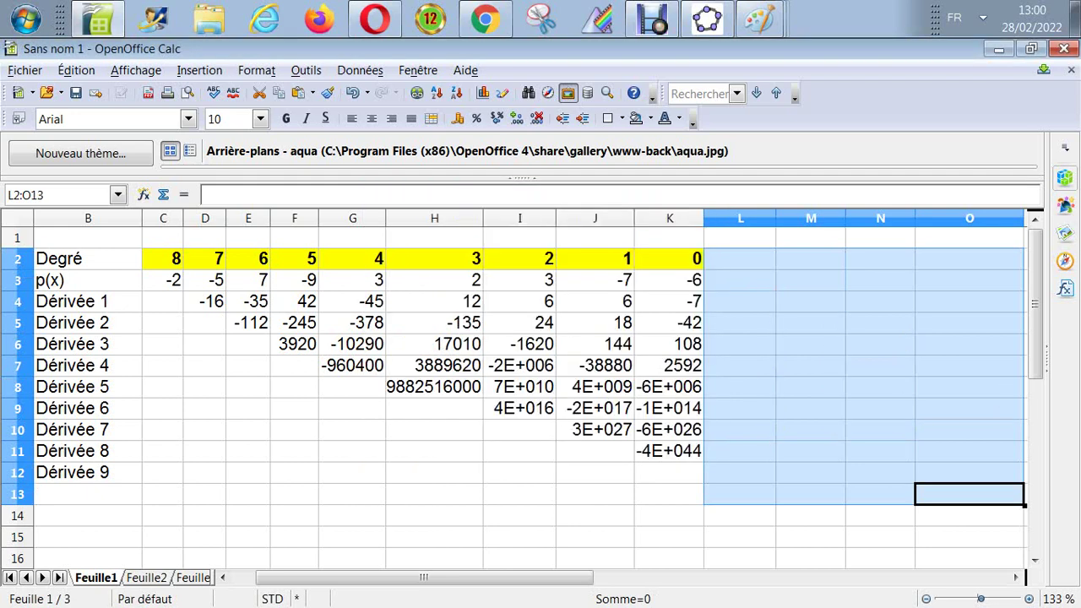
key("Right")
key("Right")
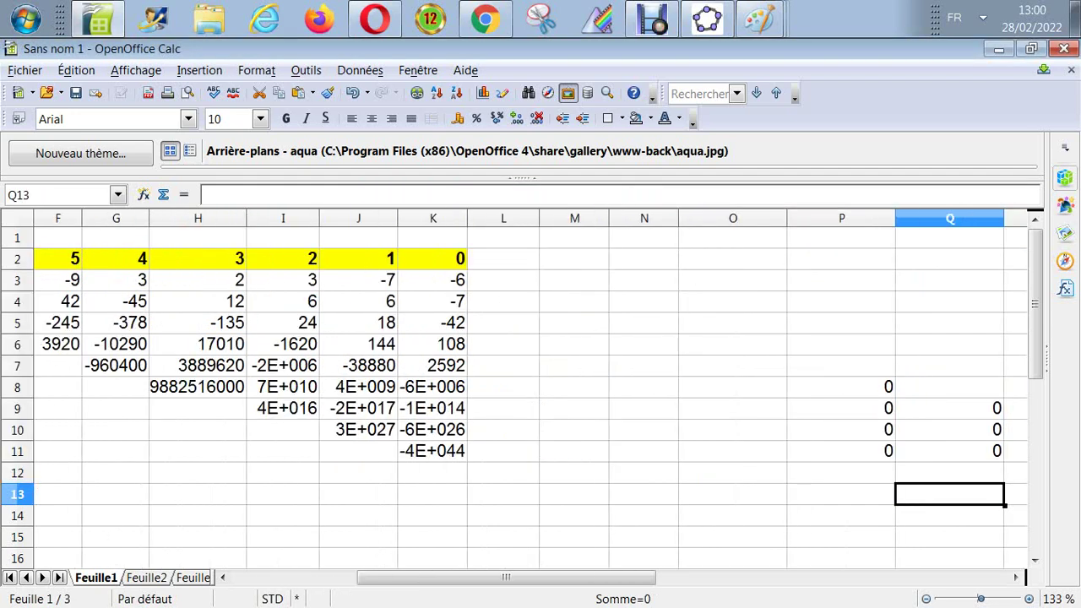
left_click_drag(841, 386, 949, 451)
key("Delete")
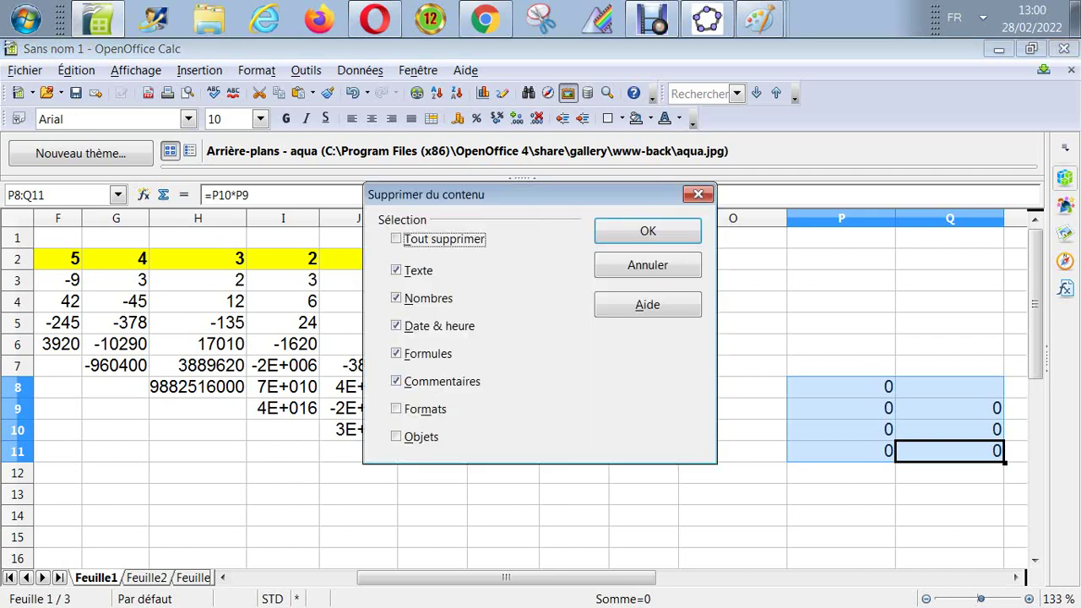
key("Return")
Step: Return to the start of the table and examine the Dérivée 1 row cell by cell, from D4 to K4
key("Left")
key("Left")
key("Left")
key("Left")
key("Left")
key("Left")
key("Left")
key("Left")
key("Left")
key("Left")
key("Left")
key("Left")
key("Left")
key("Left")
key("Left")
key("Left")
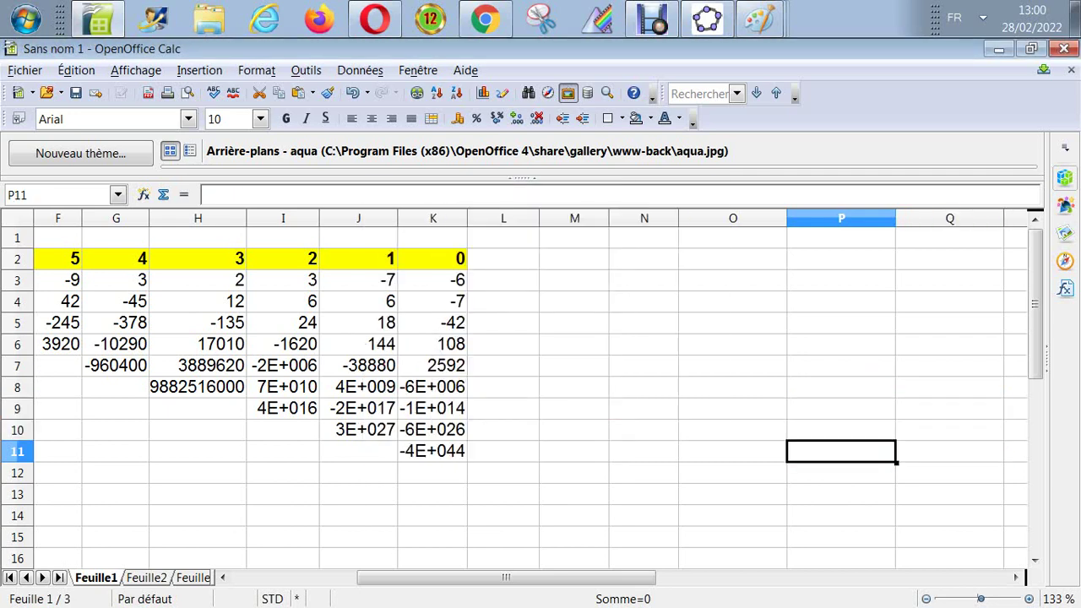
key("Up")
key("Up")
key("Up")
key("Up")
key("Up")
key("Up")
key("Up")
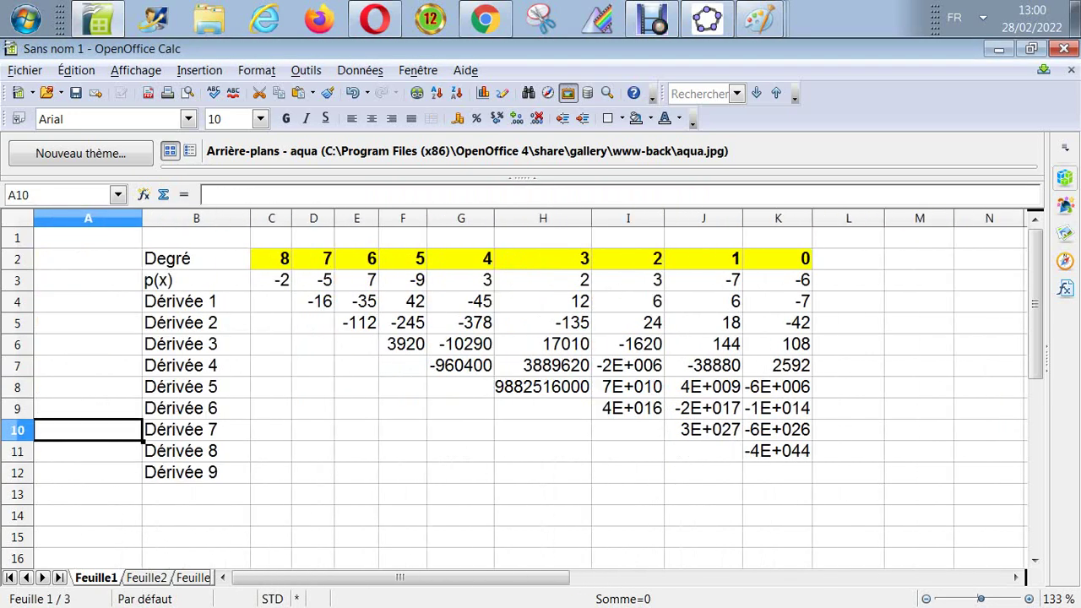
key("Right")
key("Right")
key("Right")
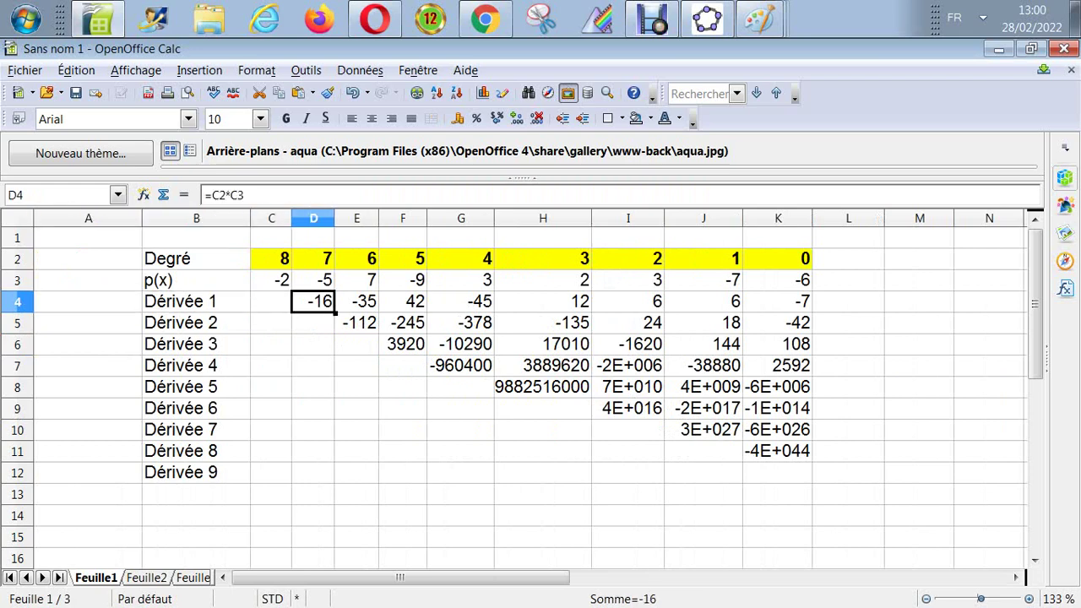
key("Right")
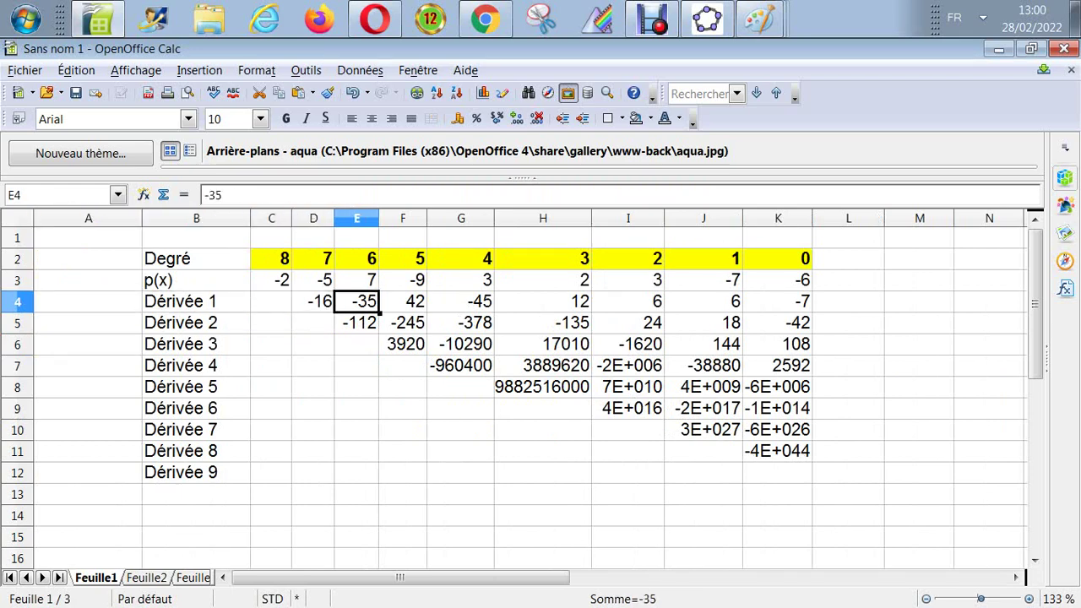
key("Right")
key("Right")
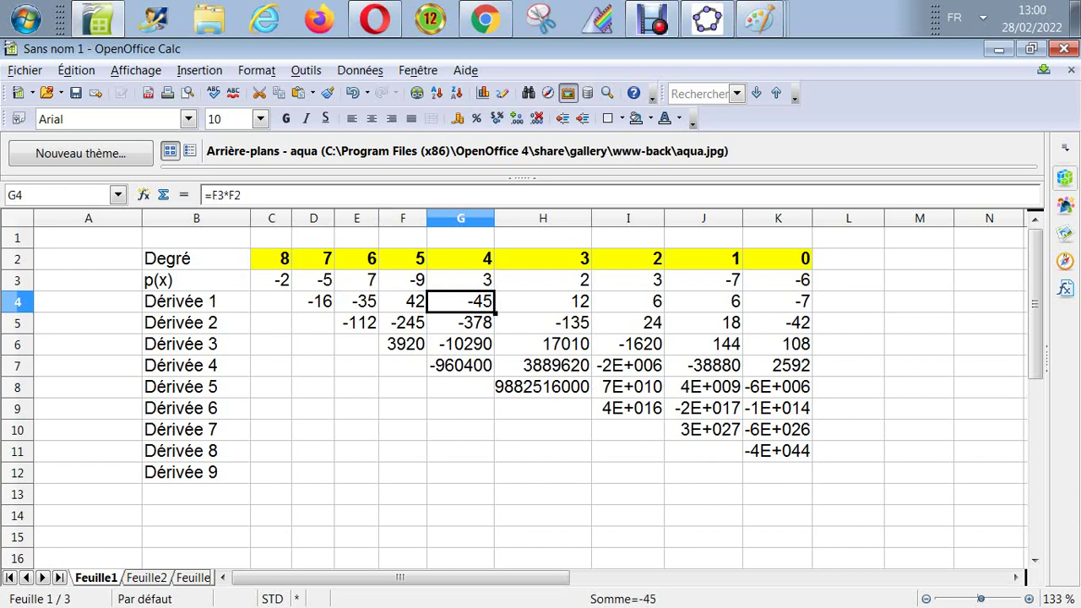
key("Right")
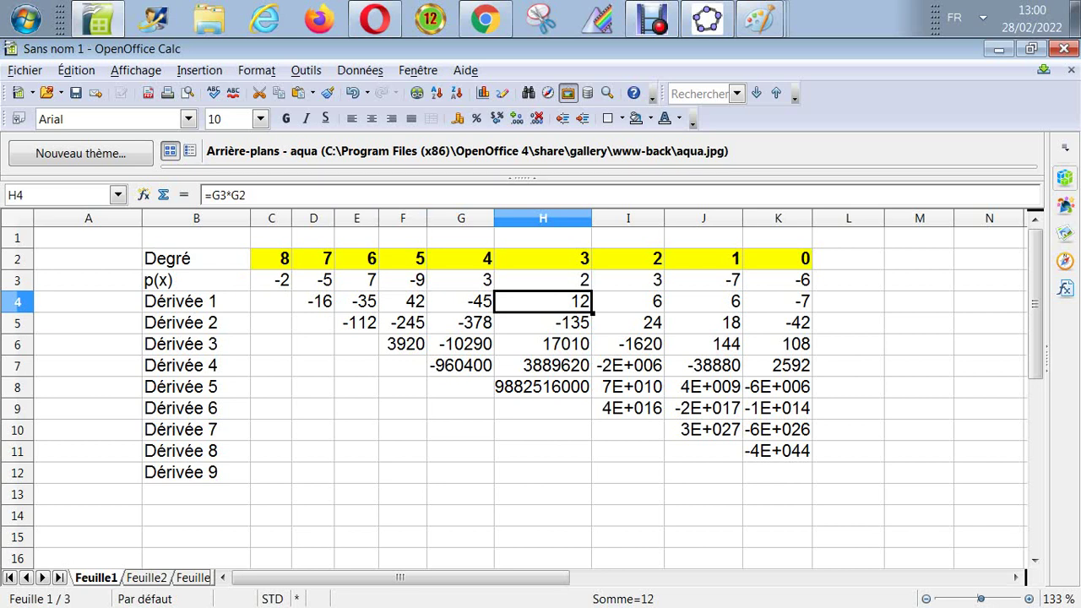
key("Right")
key("Right")
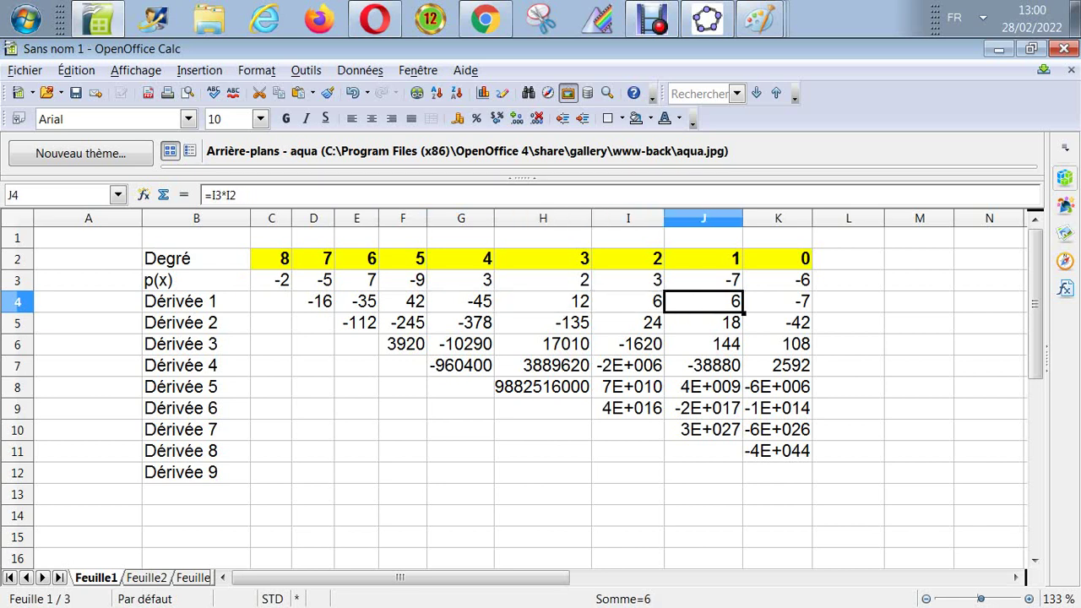
key("Right")
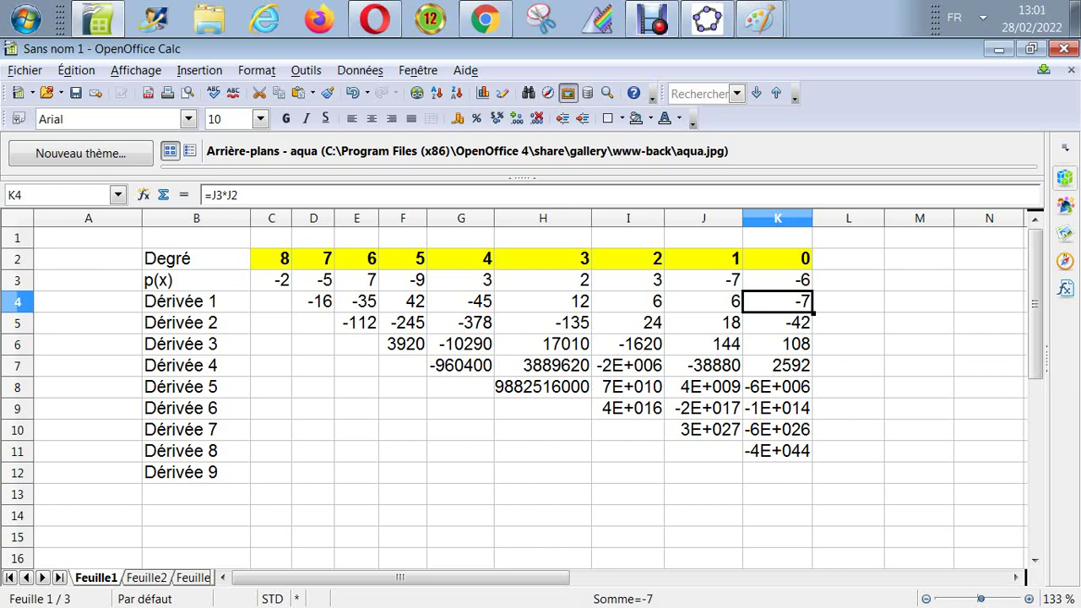
Step: Enter the formula =D4*D2 again in E5, multiplying the leading Dérivée 1 coefficient by its degree
key("Down")
key("Down")
key("Left")
key("Left")
key("Left")
key("Left")
key("Left")
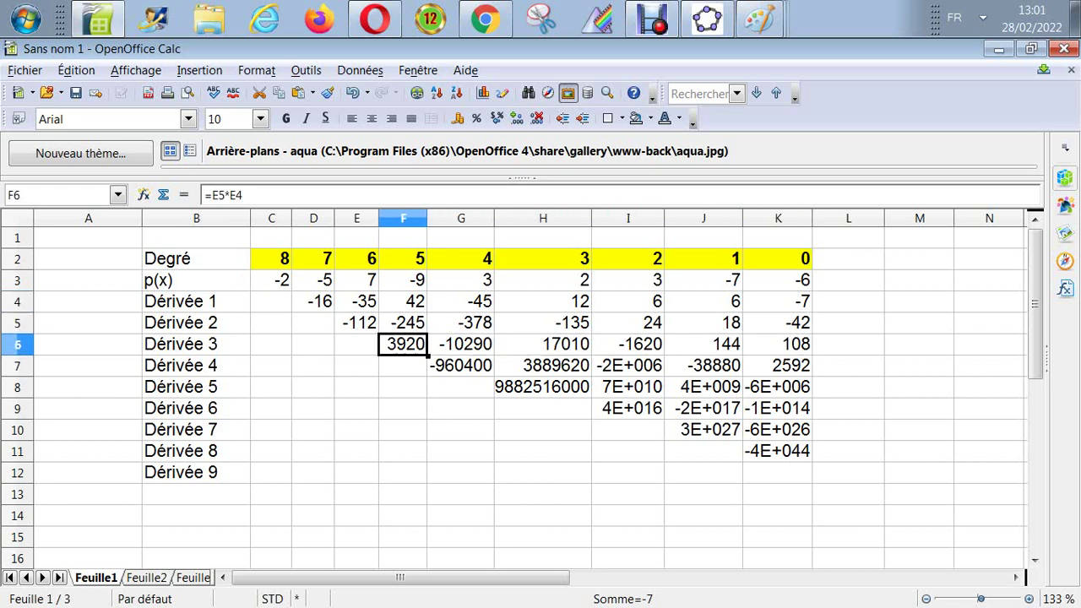
key("Up")
key("Left")
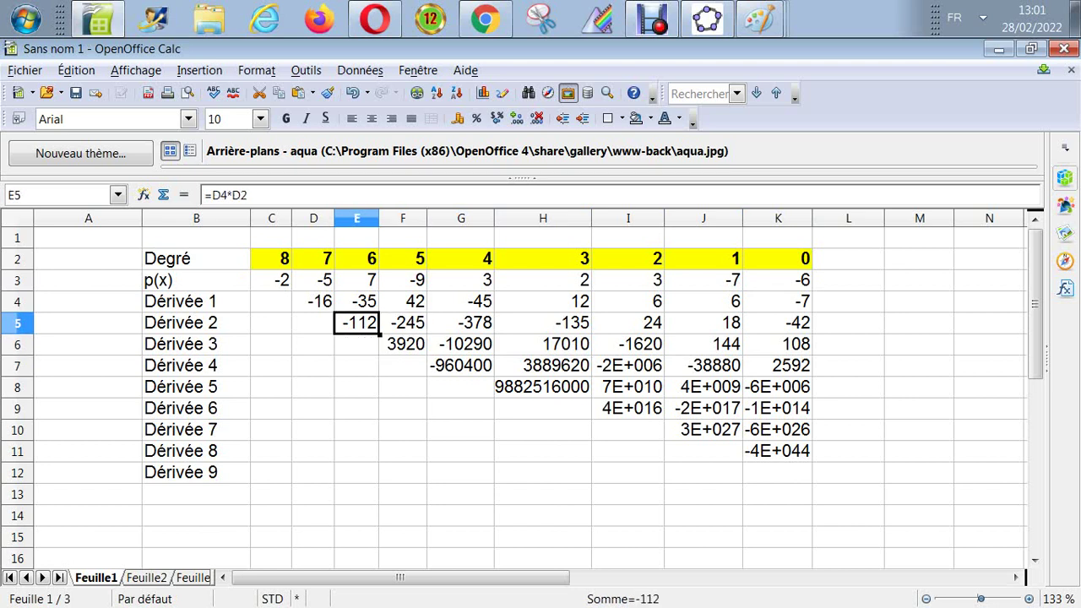
type("=")
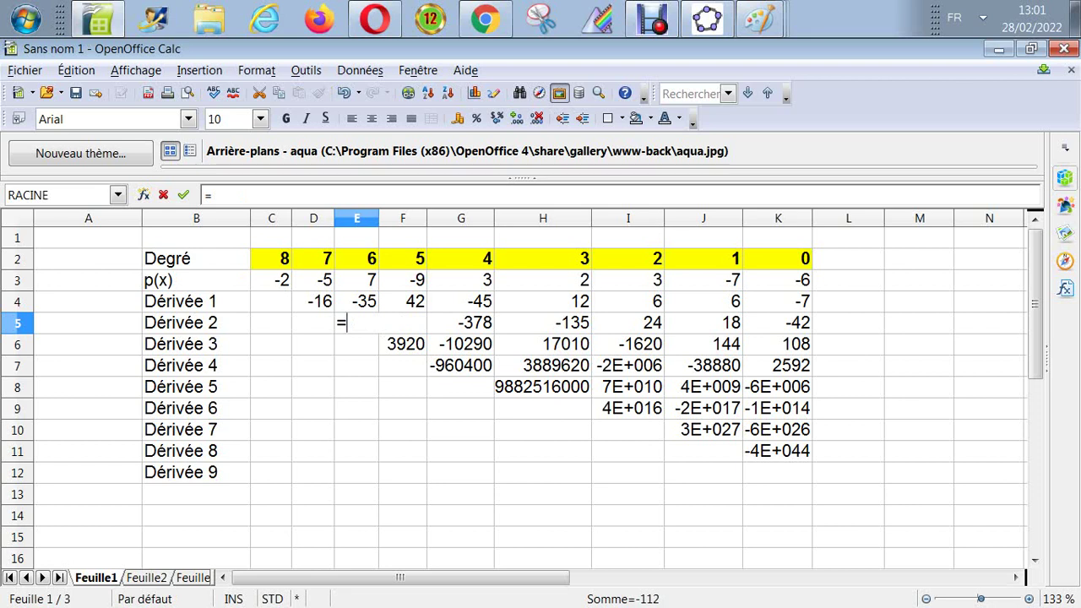
left_click(312, 301)
type("*")
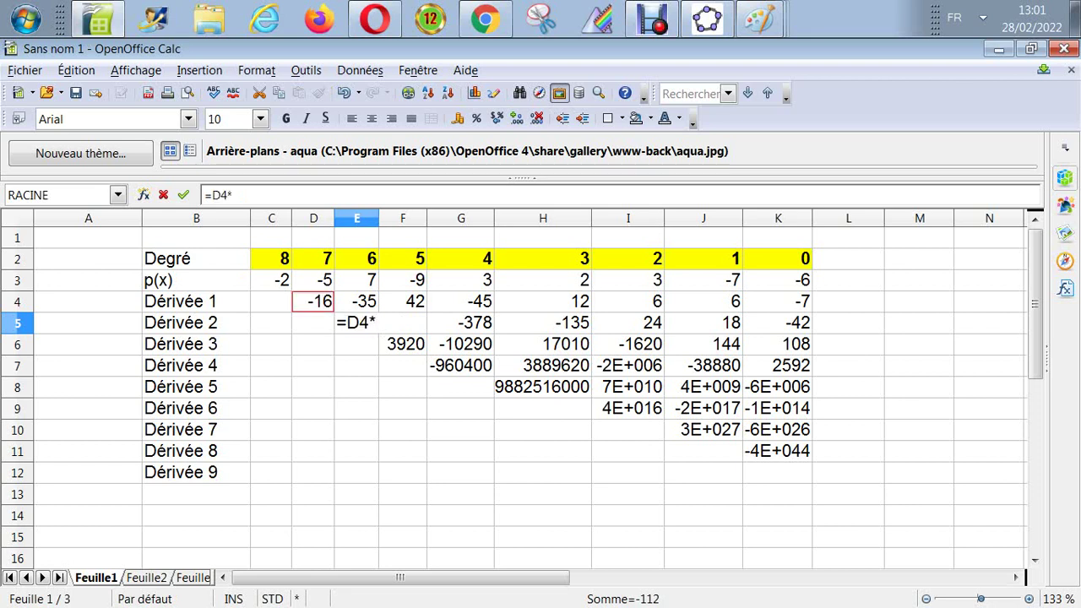
left_click(313, 258)
key("Return")
key("Up")
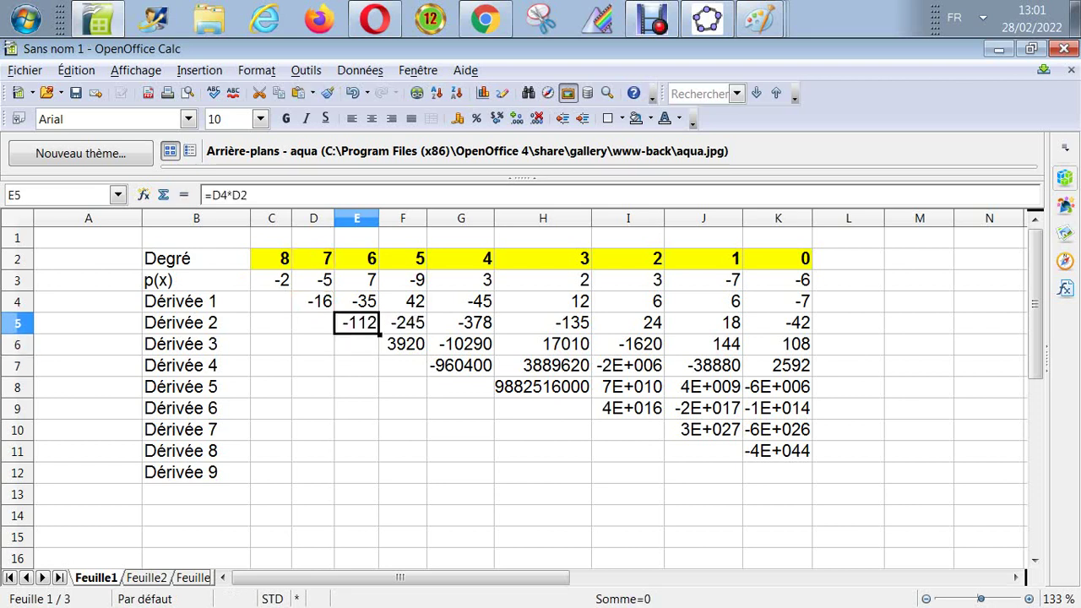
Step: Compare the formulas in F5 and F6 on the Dérivée 2 and Dérivée 3 rows
key("Right")
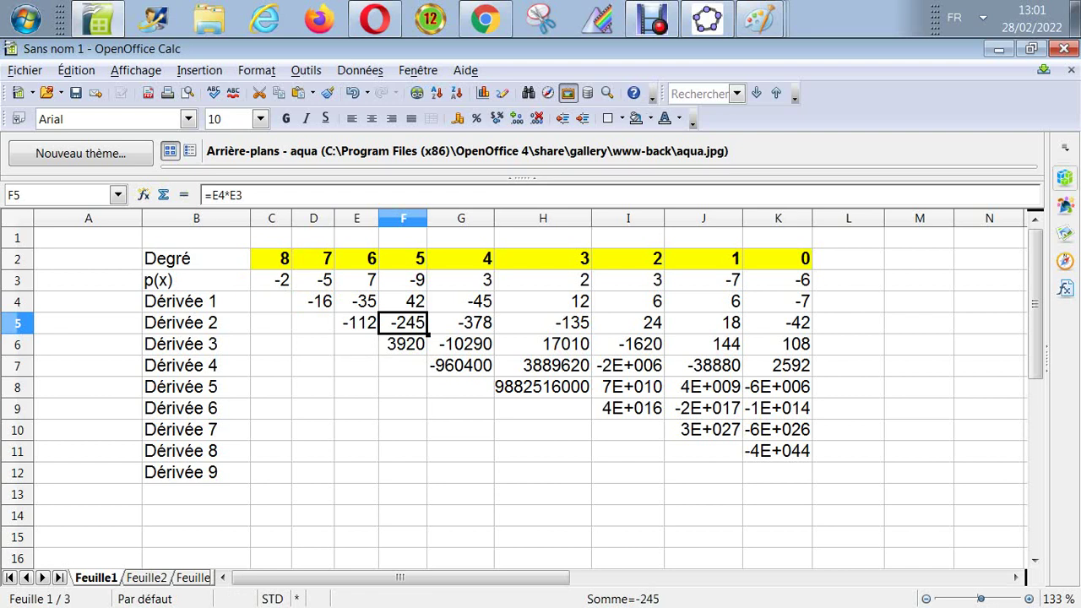
left_click(402, 344)
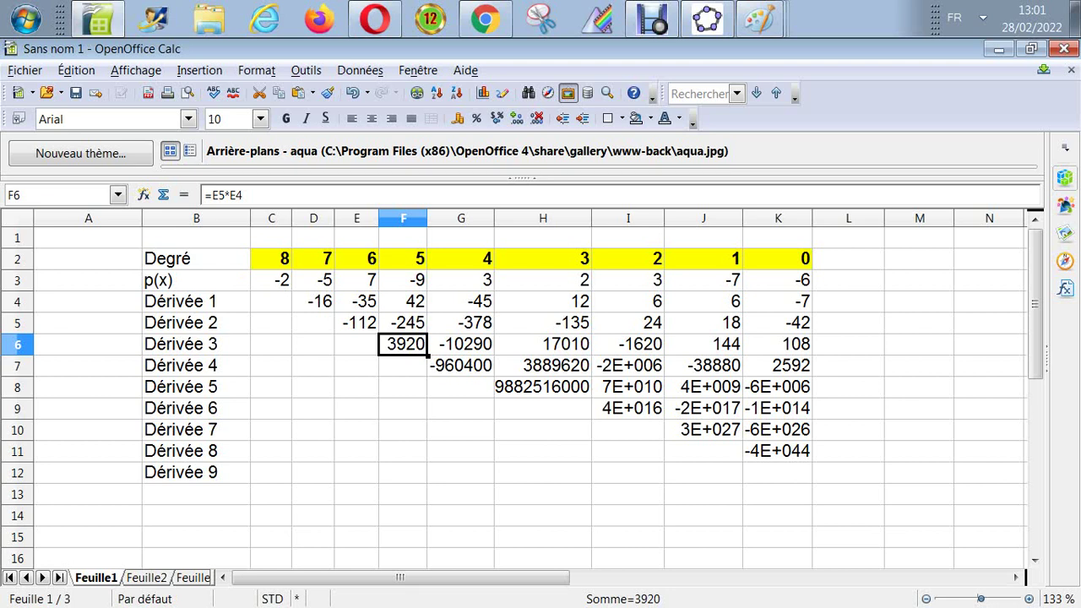
left_click(403, 322)
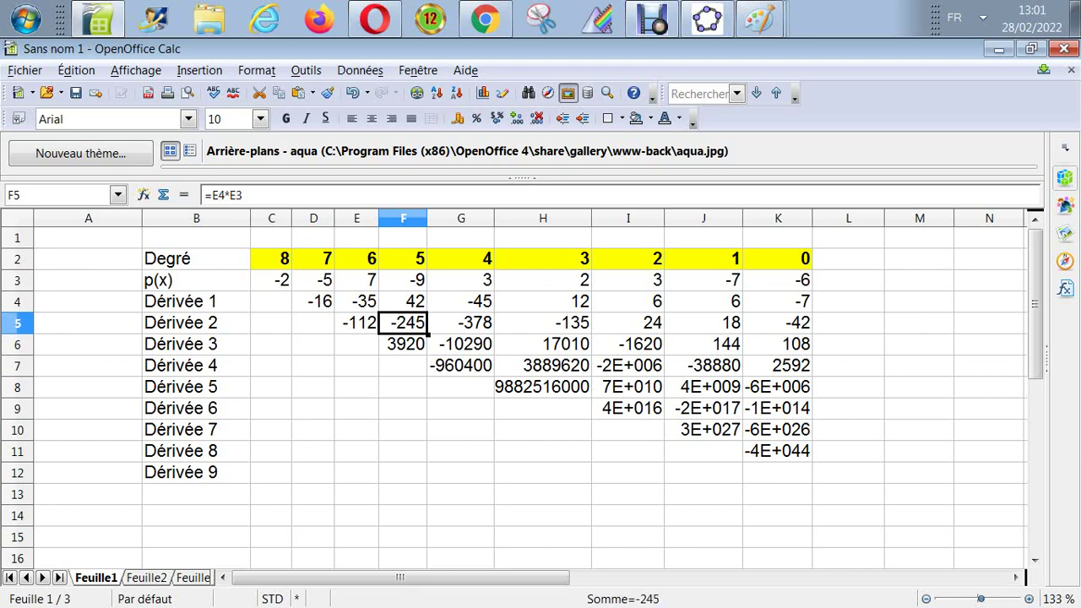
Step: Replace the formula in F6 with =E5*E2, multiplying the leading Dérivée 2 coefficient by its degree
left_click(357, 323)
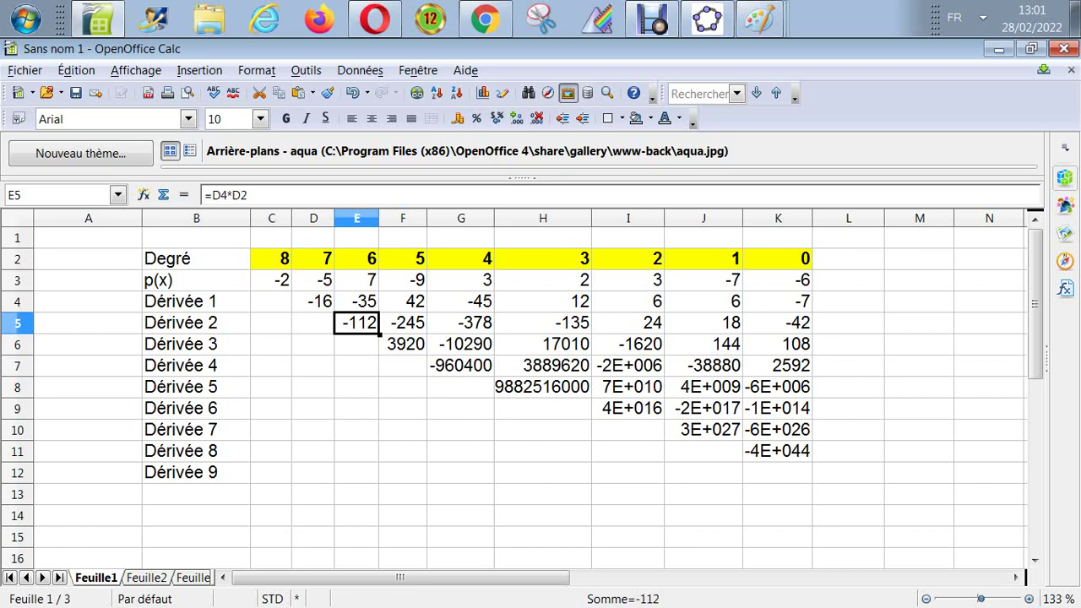
key("Down")
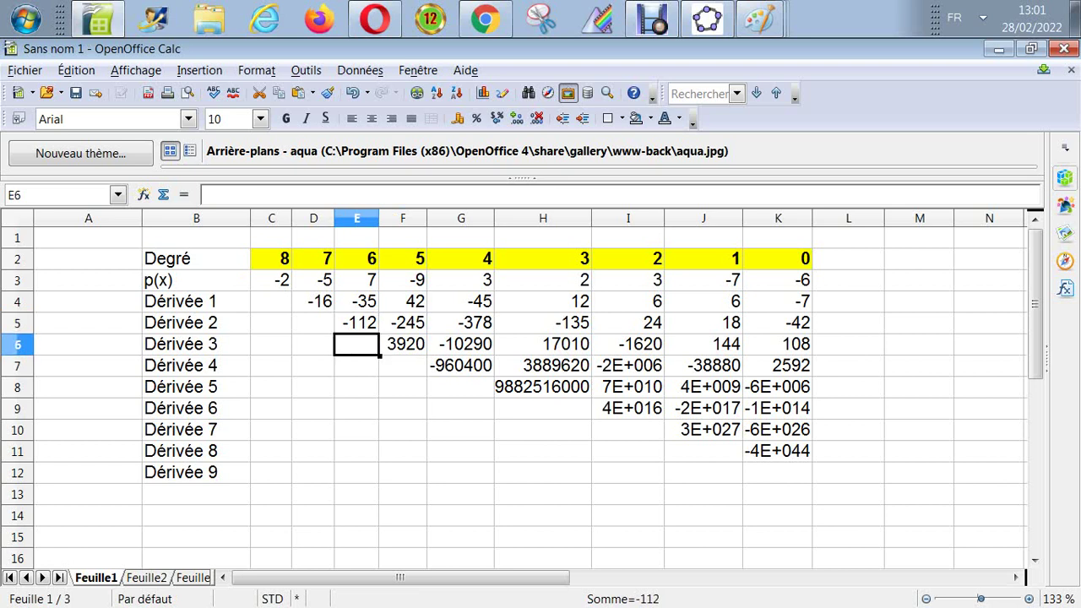
key("Right")
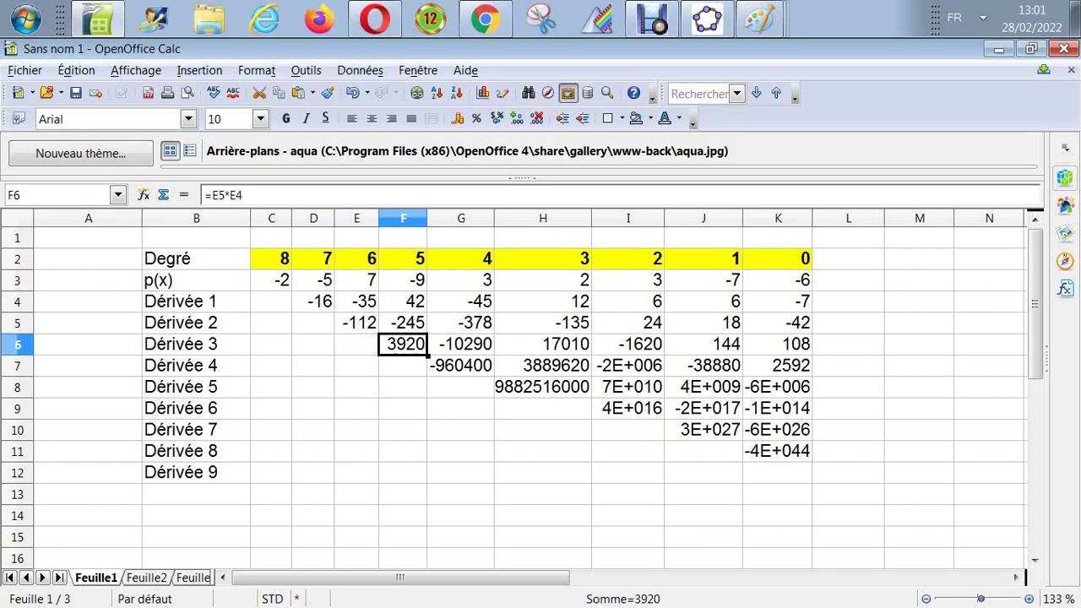
type("=")
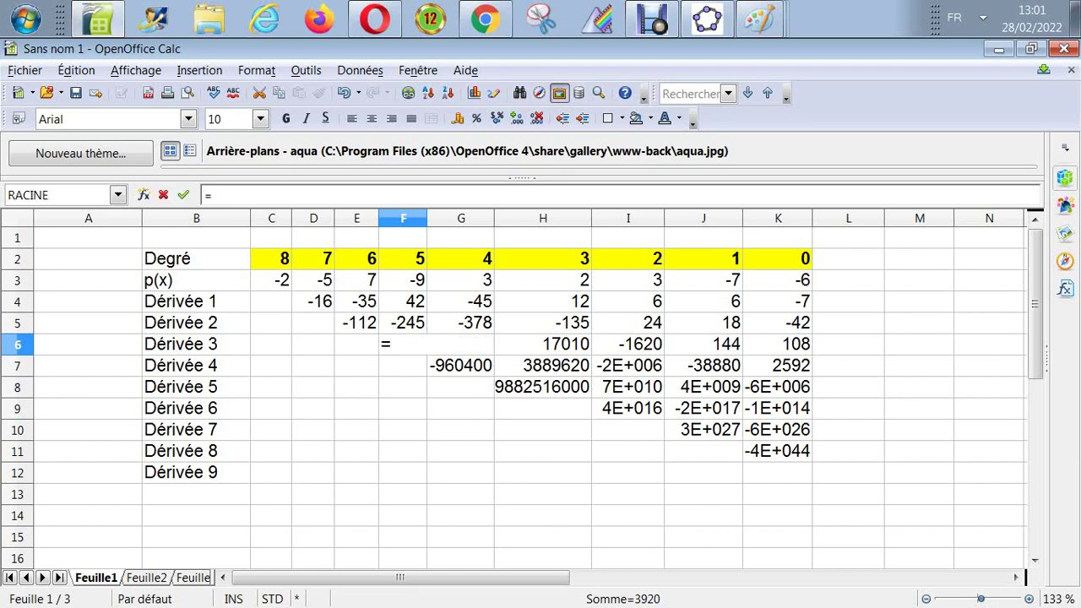
type("E5*")
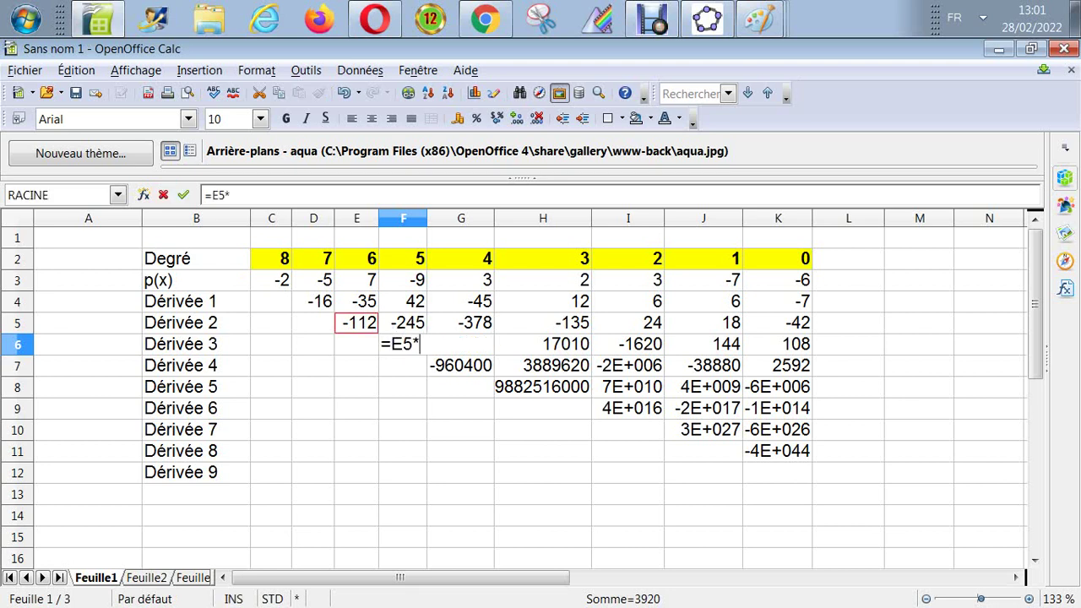
type("E2")
key("Return")
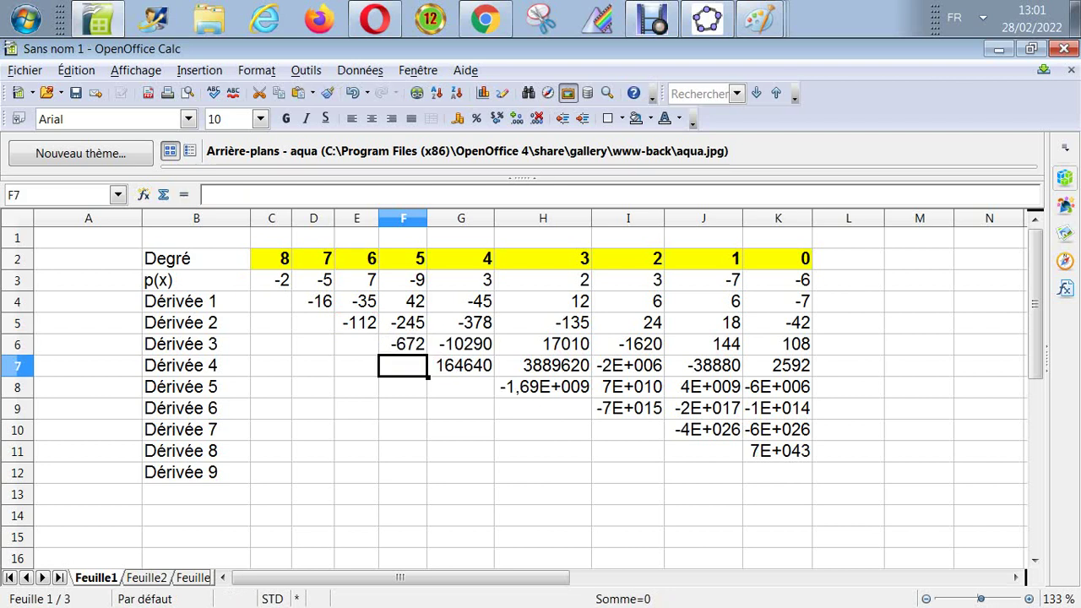
left_click(402, 344)
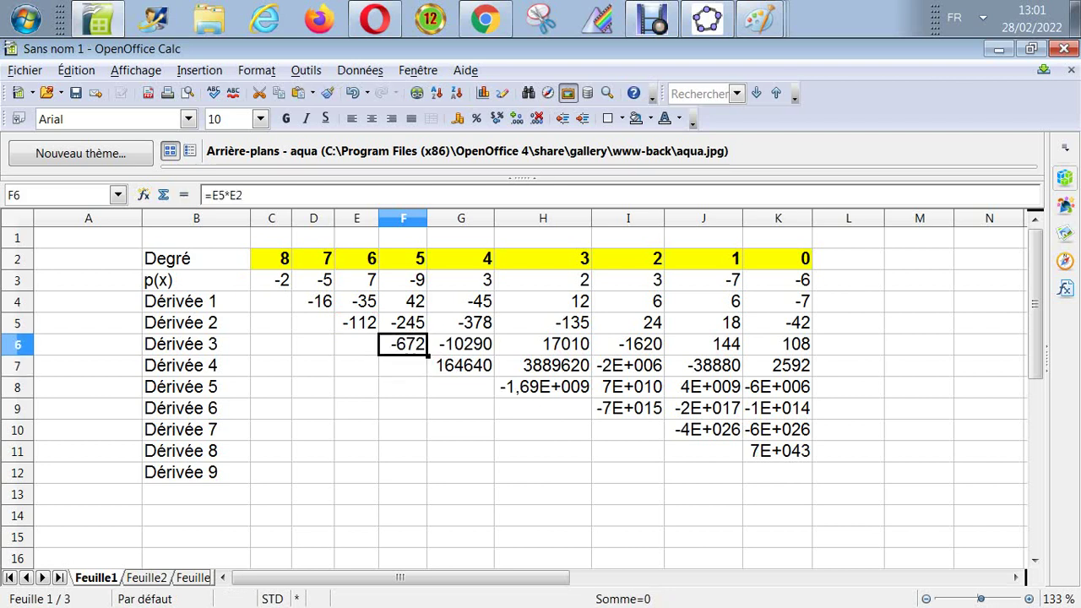
Step: Enter the formula =F5*F2 in G6 on the Dérivée 3 row
left_click(460, 344)
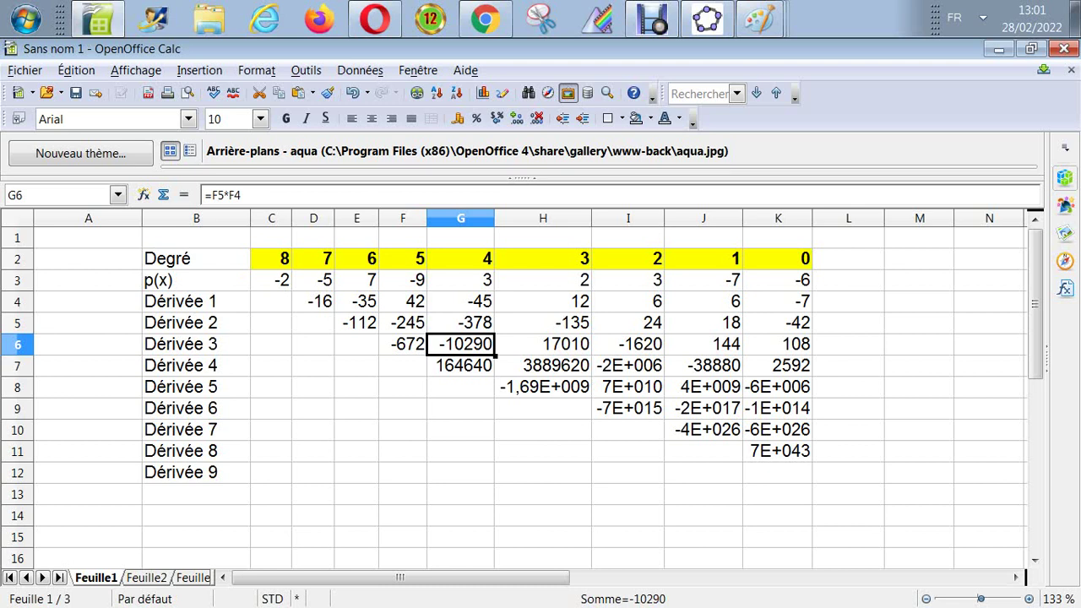
type("=")
key("Left")
key("Up")
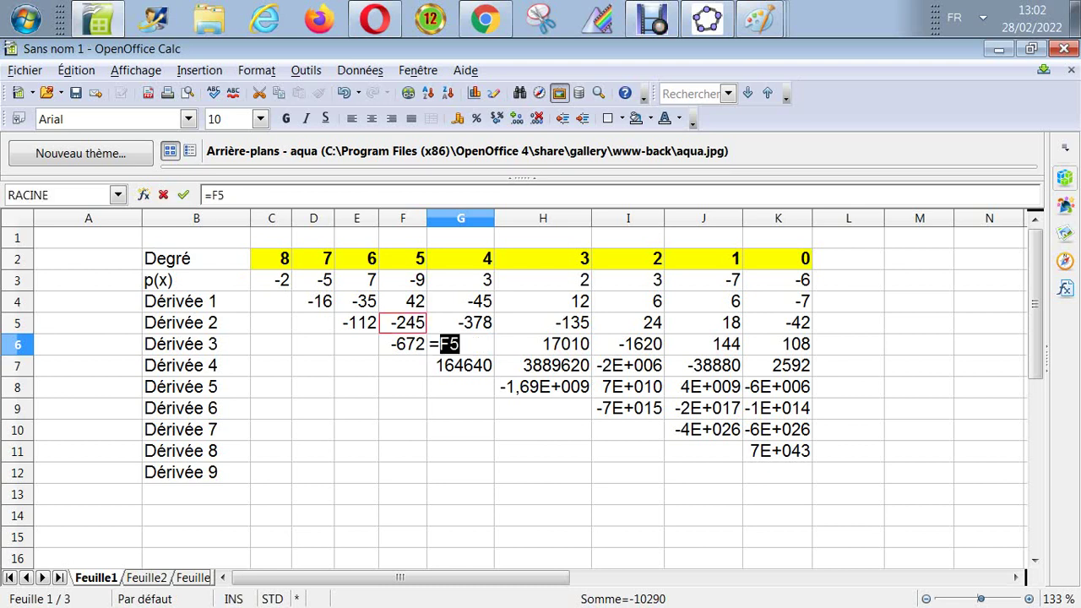
type("*")
left_click(403, 259)
key("Return")
Step: Enter the formula =G5*G2 in H6 on the Dérivée 3 row
key("Up")
key("Right")
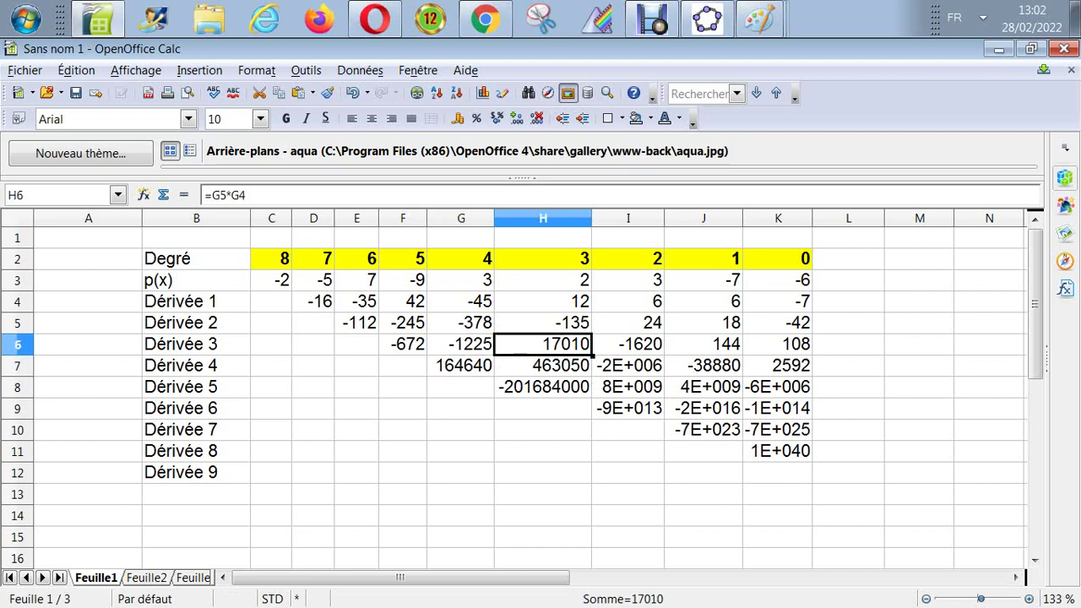
type("=")
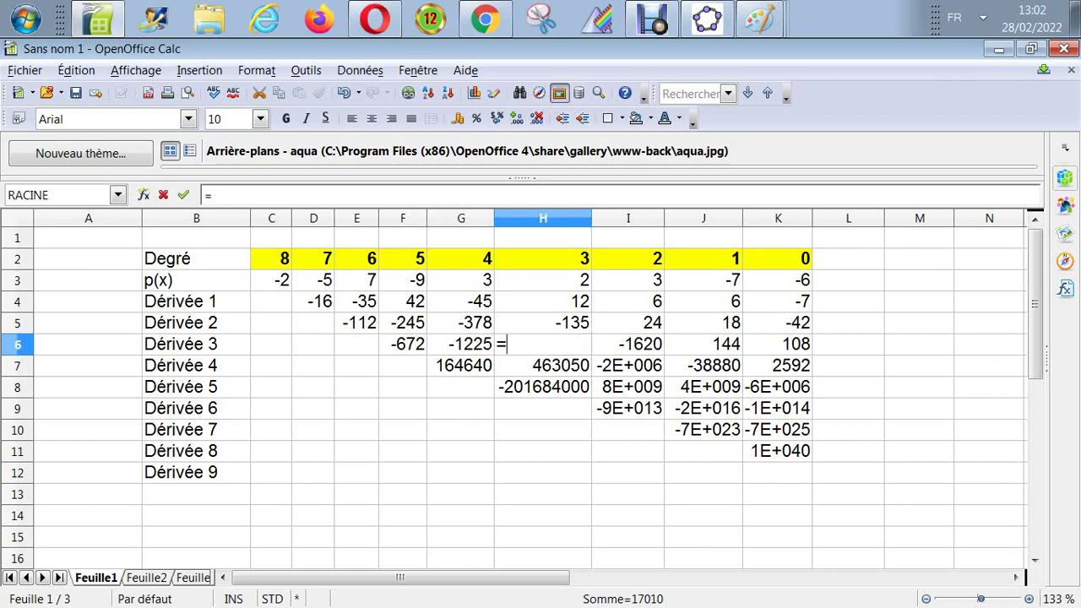
key("Left")
key("Up")
type("*")
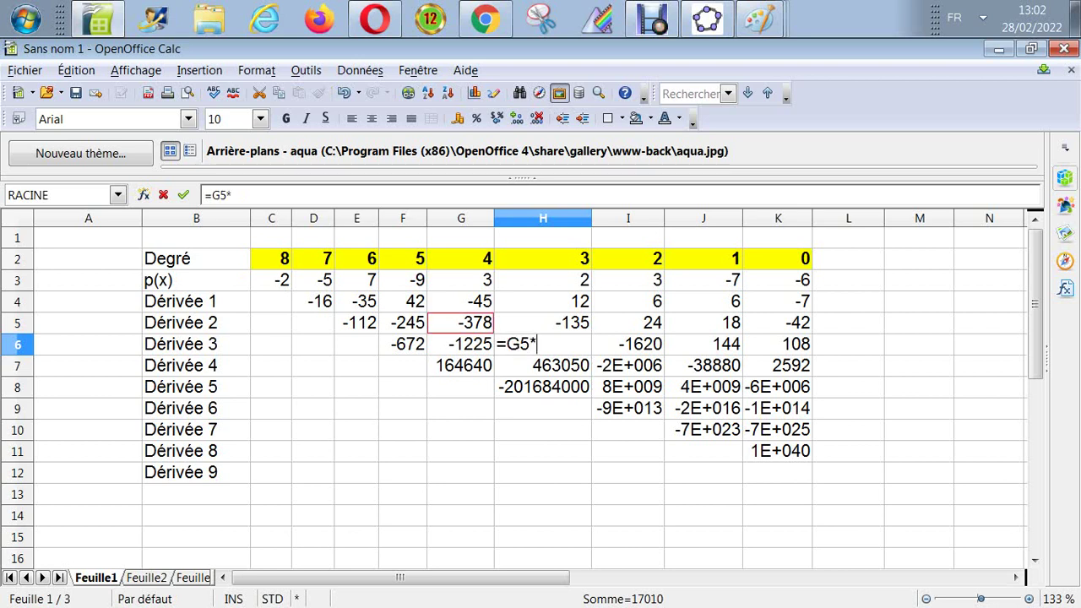
key("Left")
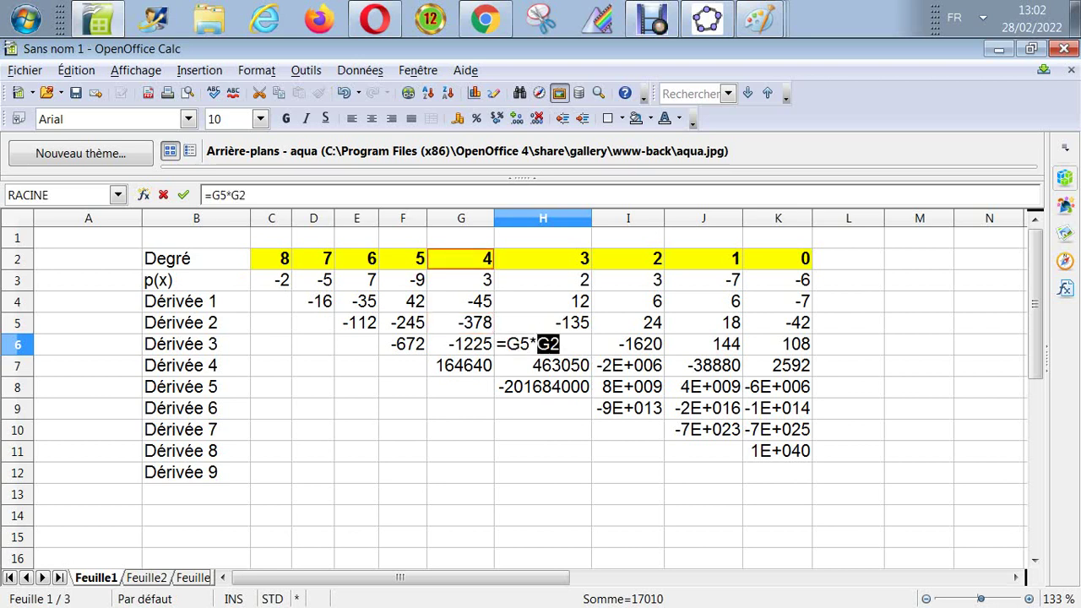
key("Return")
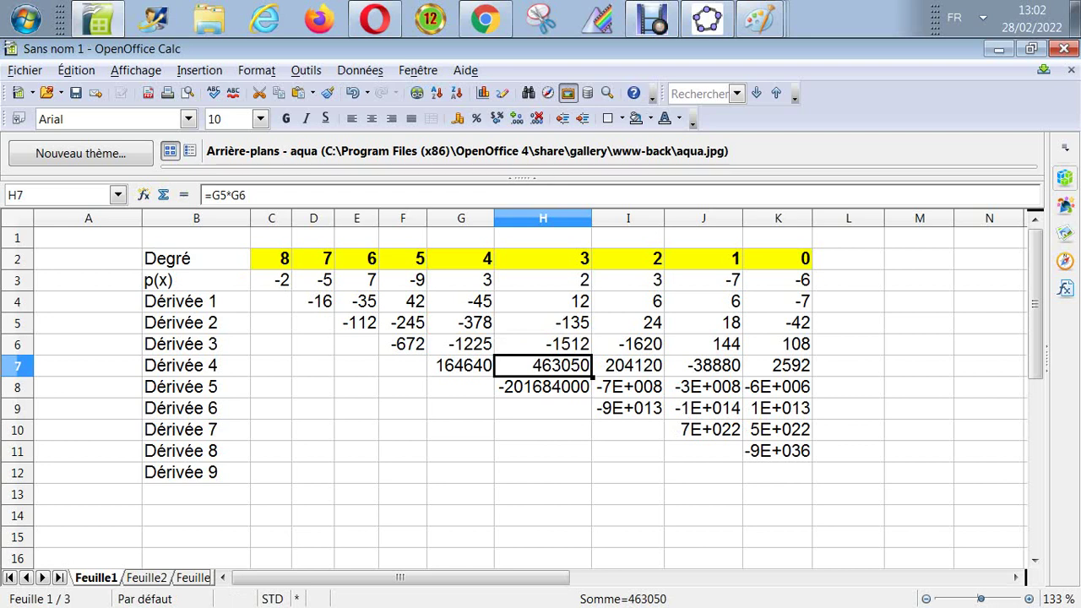
Step: Fill the F6 formula across the Dérivée 3 row through K6, the degree 0 column
left_click(402, 344)
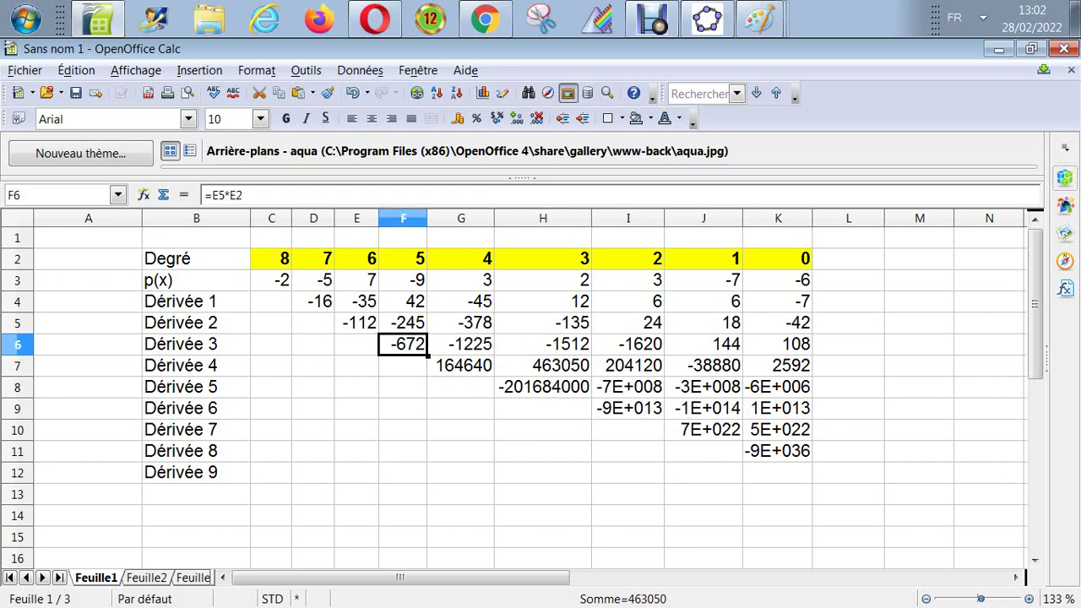
left_click_drag(427, 355, 811, 346)
left_click(919, 429)
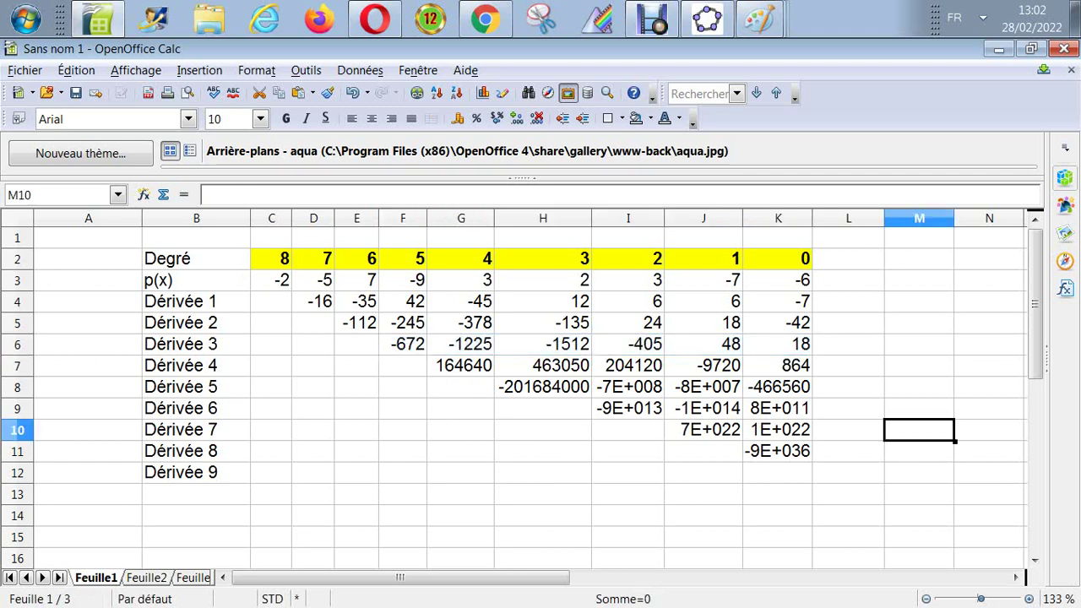
Step: Enter =F6*F2 in G7 on the Dérivée 4 row and fill it across through K7
key("Left")
key("Left")
key("Left")
key("Left")
key("Left")
key("Left")
key("Left")
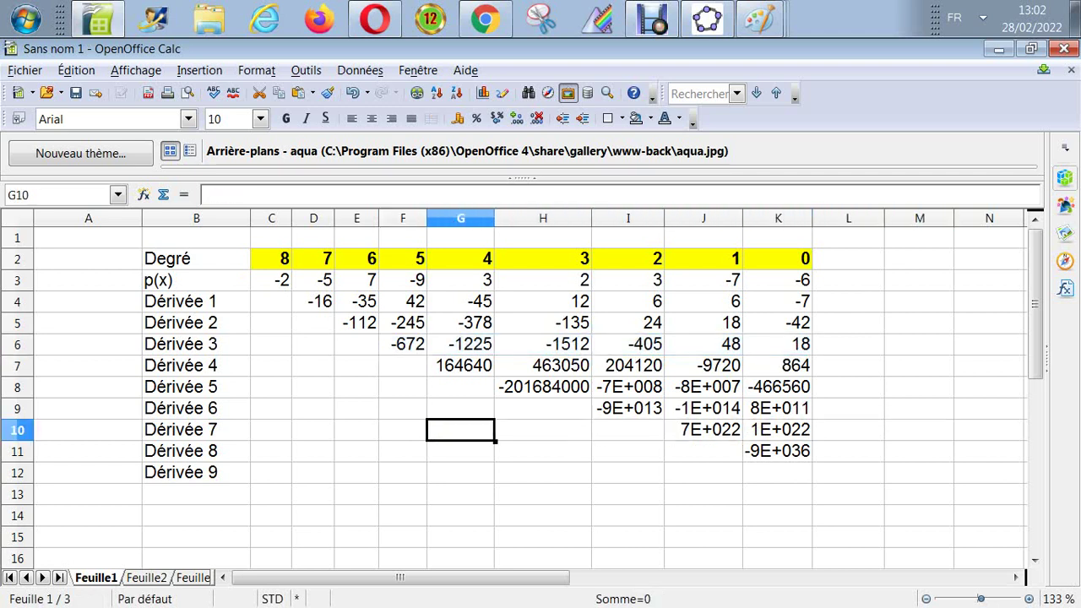
key("Up")
key("Up")
key("Up")
key("Right")
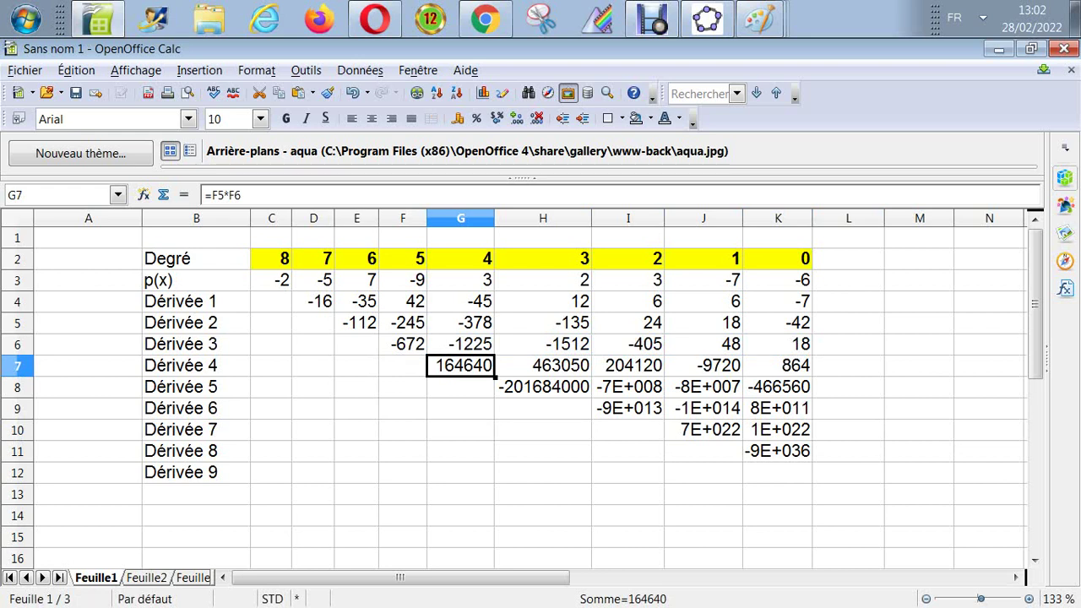
type("=")
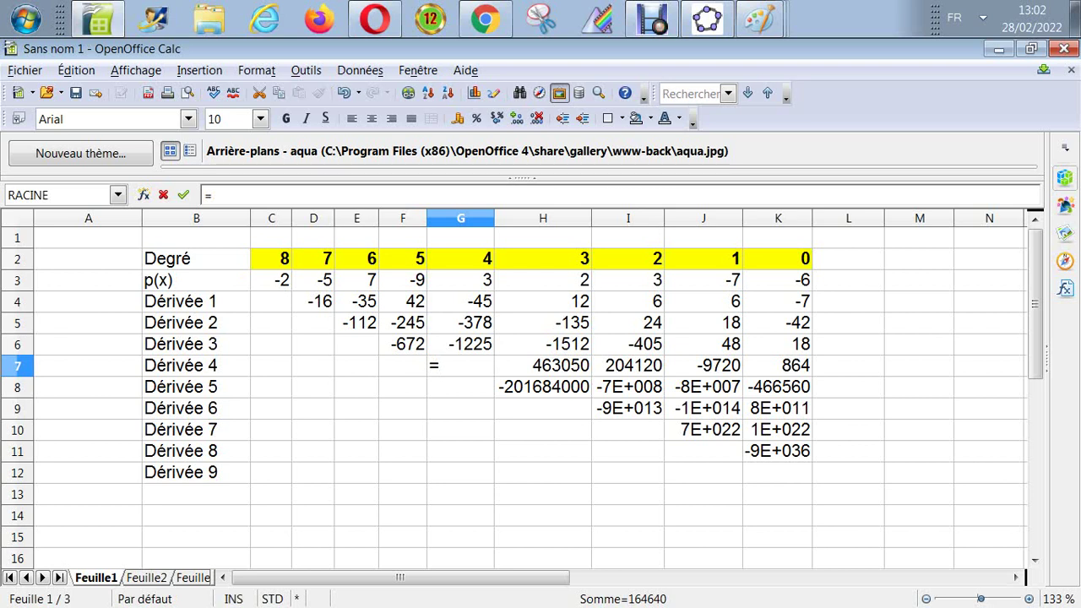
left_click(402, 343)
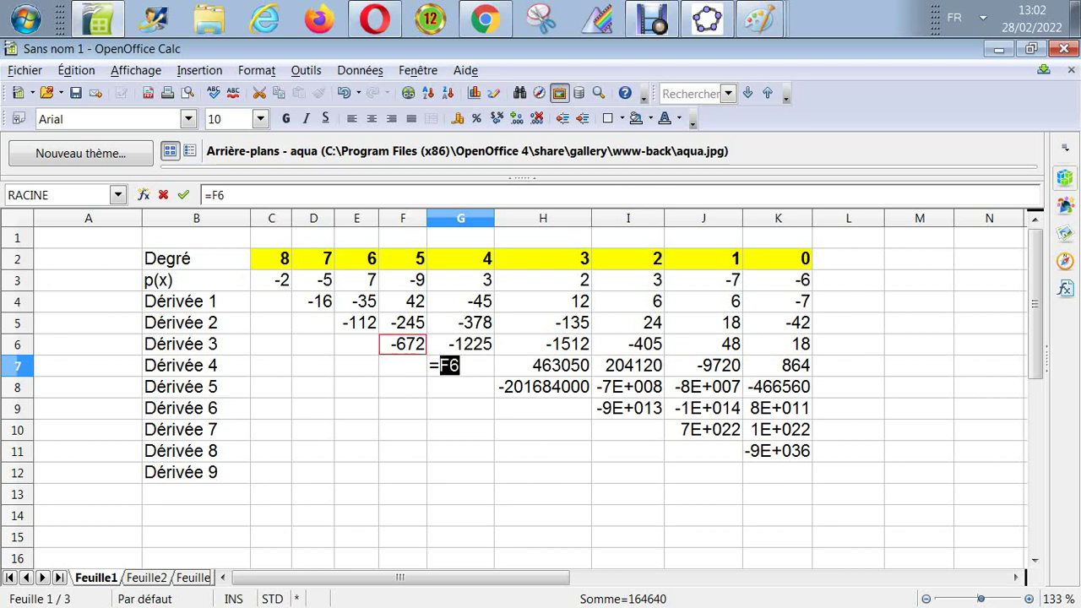
type("*")
left_click(402, 258)
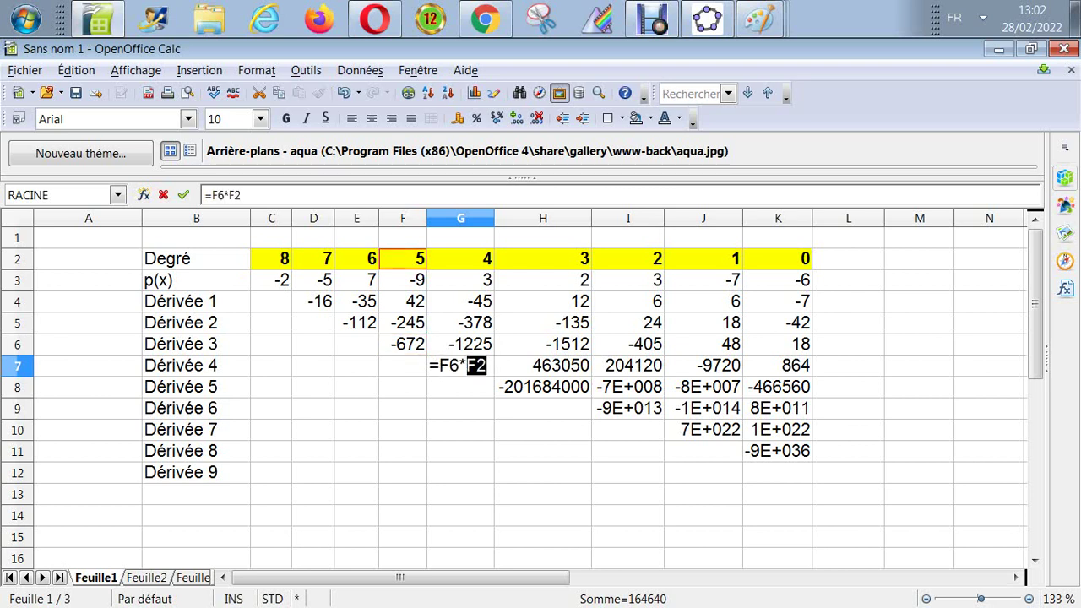
key("Return")
left_click(460, 365)
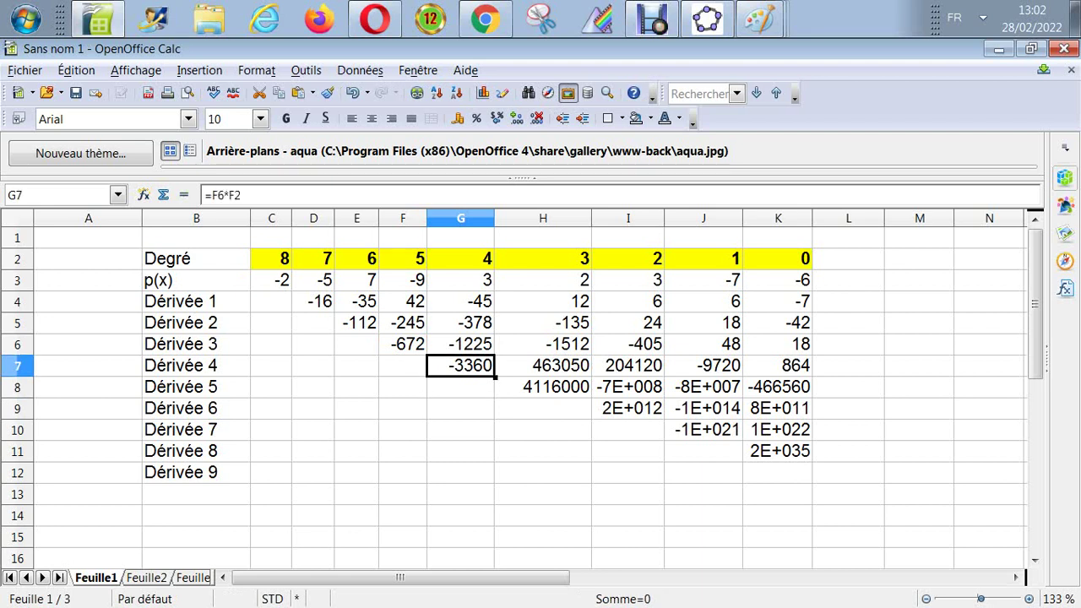
left_click_drag(495, 376, 810, 375)
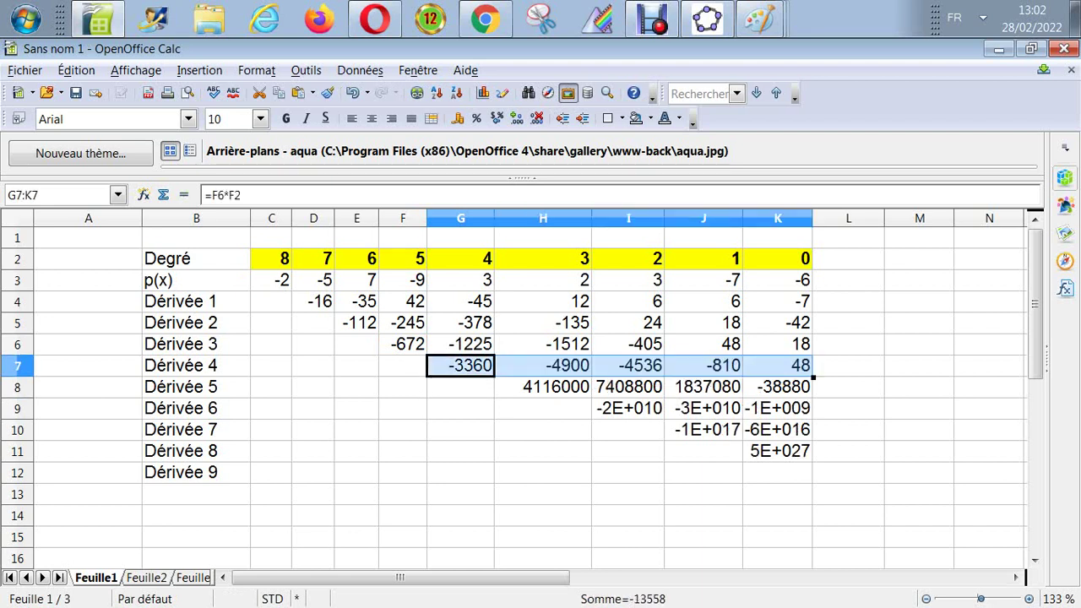
Step: Enter =G7*G2 in H8 on the Dérivée 5 row and fill it across through K8
left_click(543, 387)
type("=")
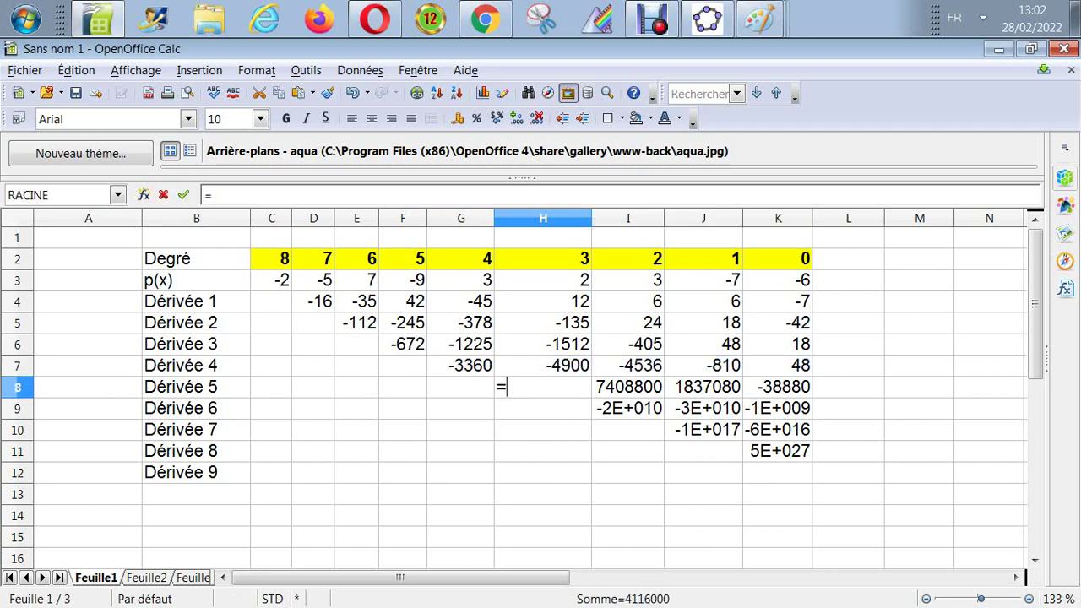
left_click(461, 365)
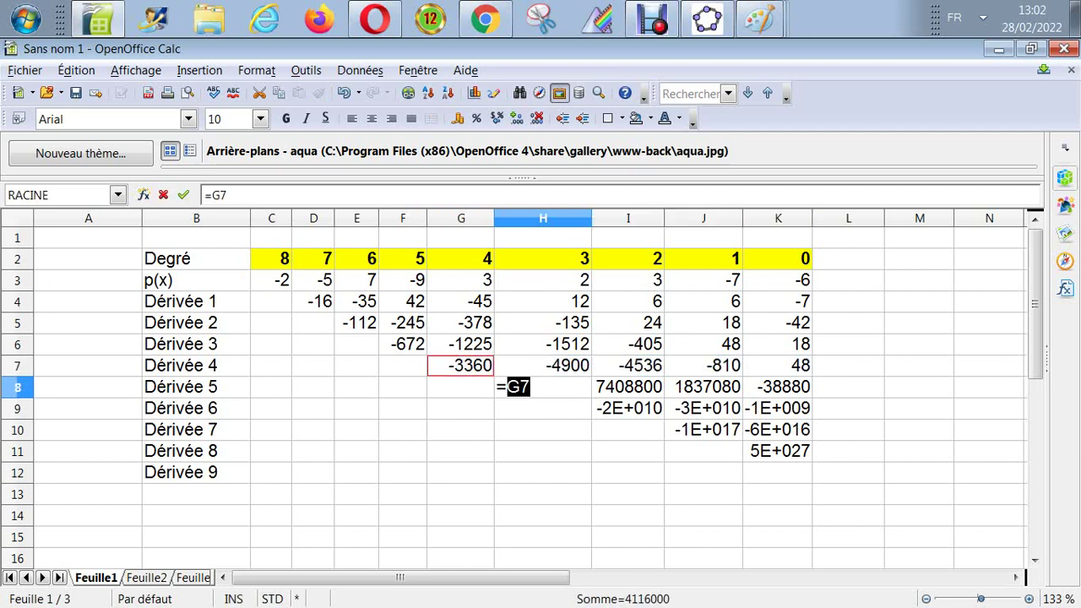
type("*")
key("Up")
key("Up")
key("Up")
key("Up")
key("Up")
key("Up")
key("Left")
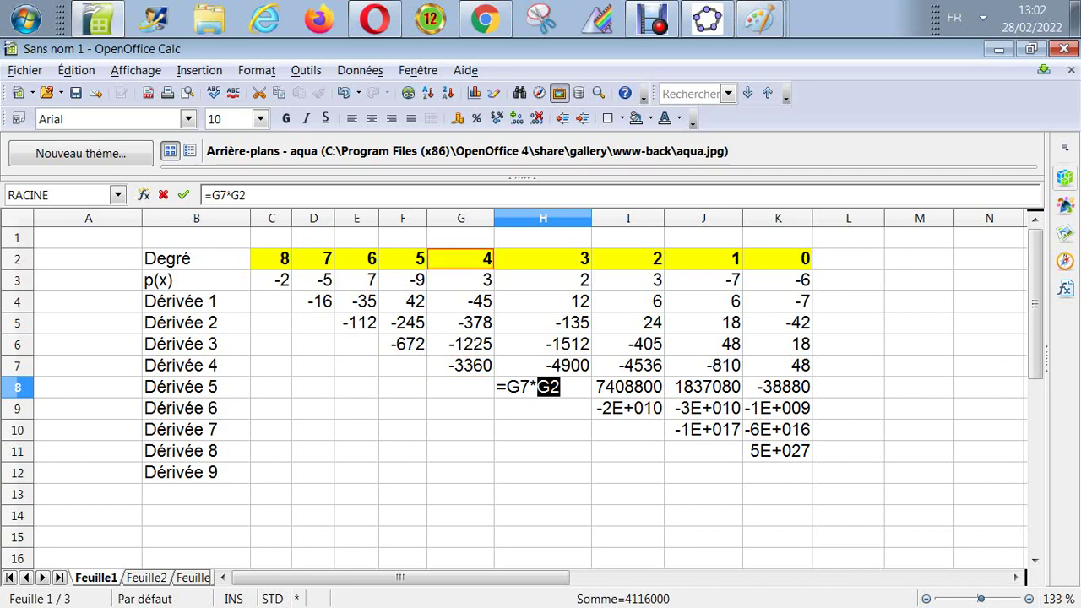
key("Return")
key("Up")
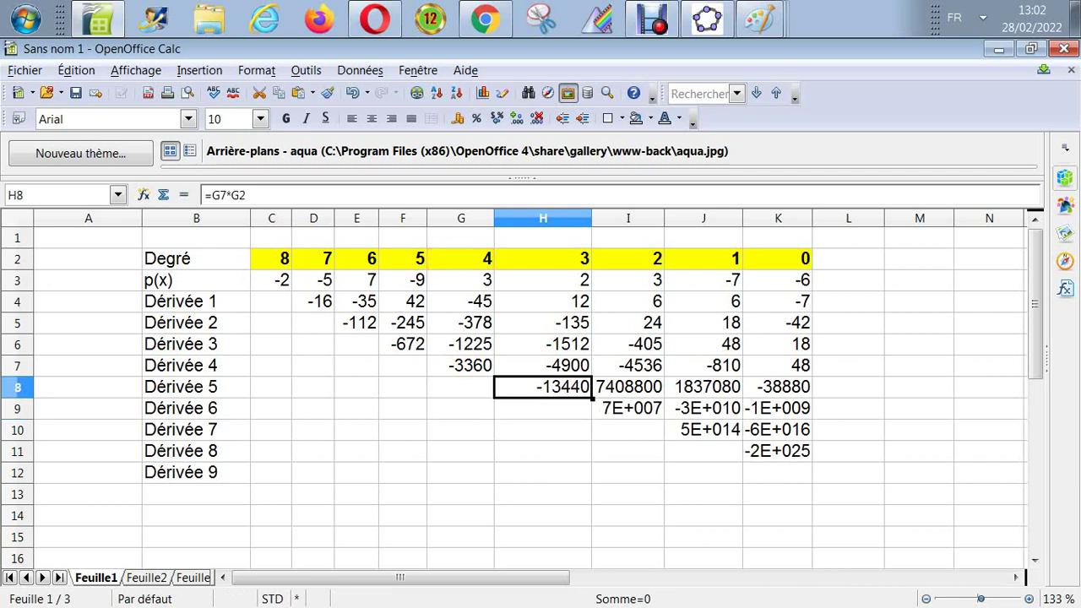
left_click_drag(592, 397, 779, 390)
Step: Enter =H8*H2 in I9 on the Dérivée 6 row and fill it across through K9
left_click(628, 408)
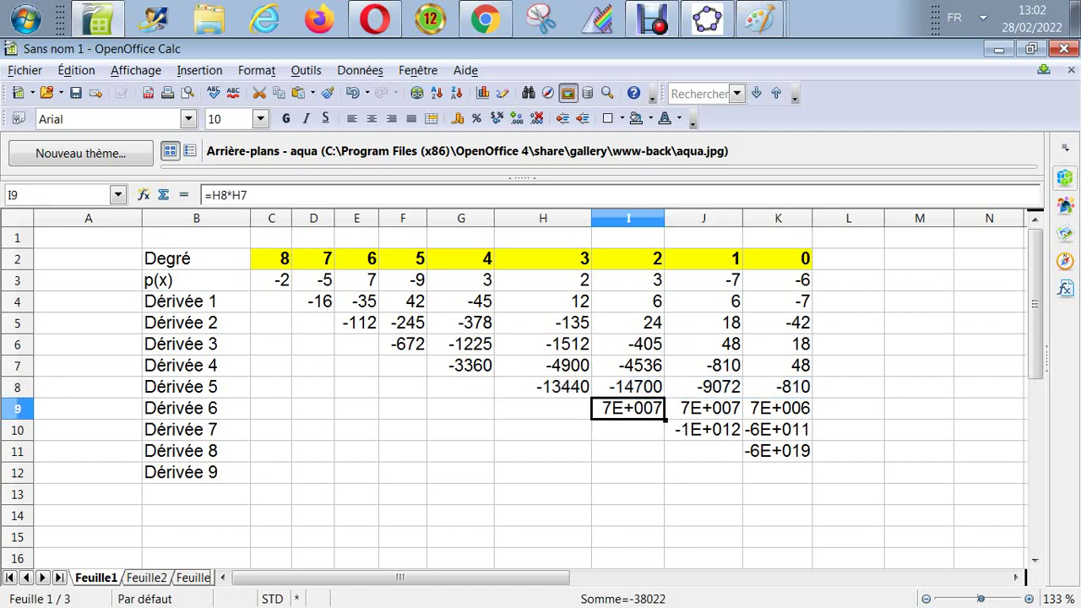
type("=")
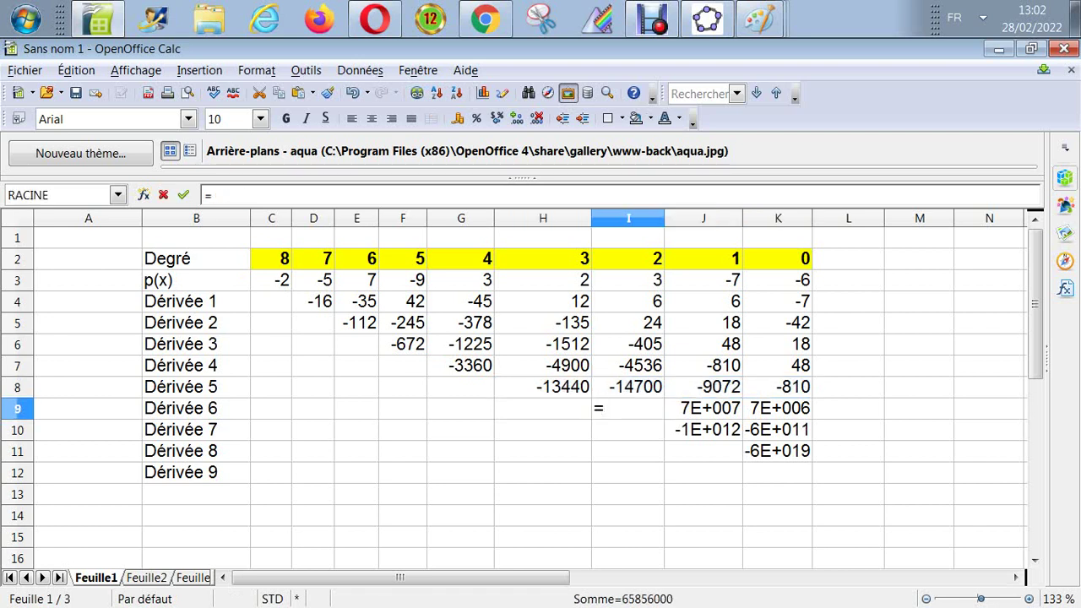
key("Up")
key("Left")
type("*")
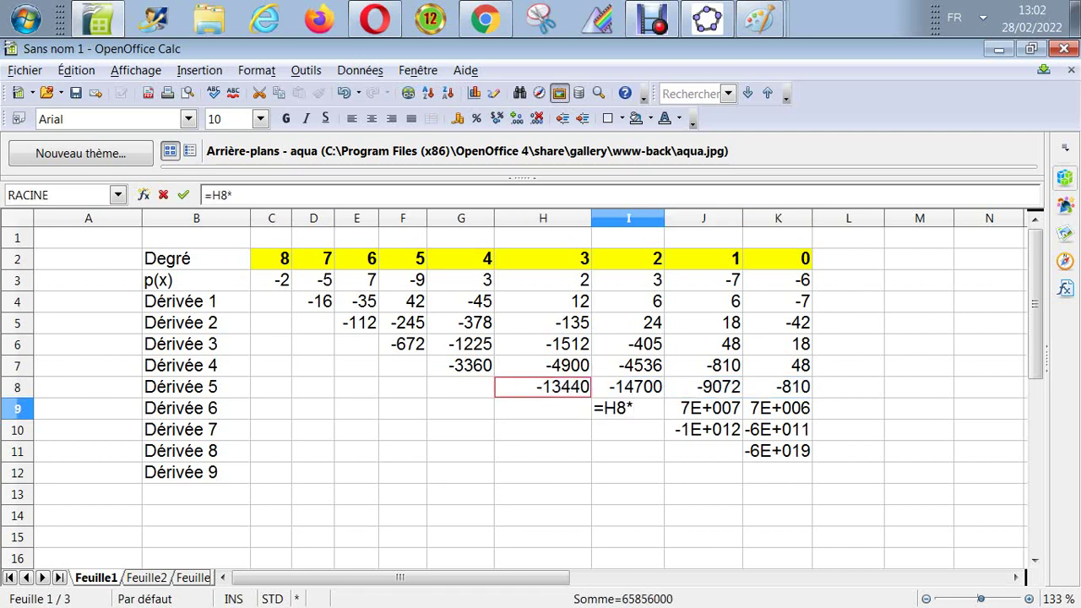
key("Up")
key("Up")
key("Up")
key("Up")
key("Up")
key("Up")
key("Return")
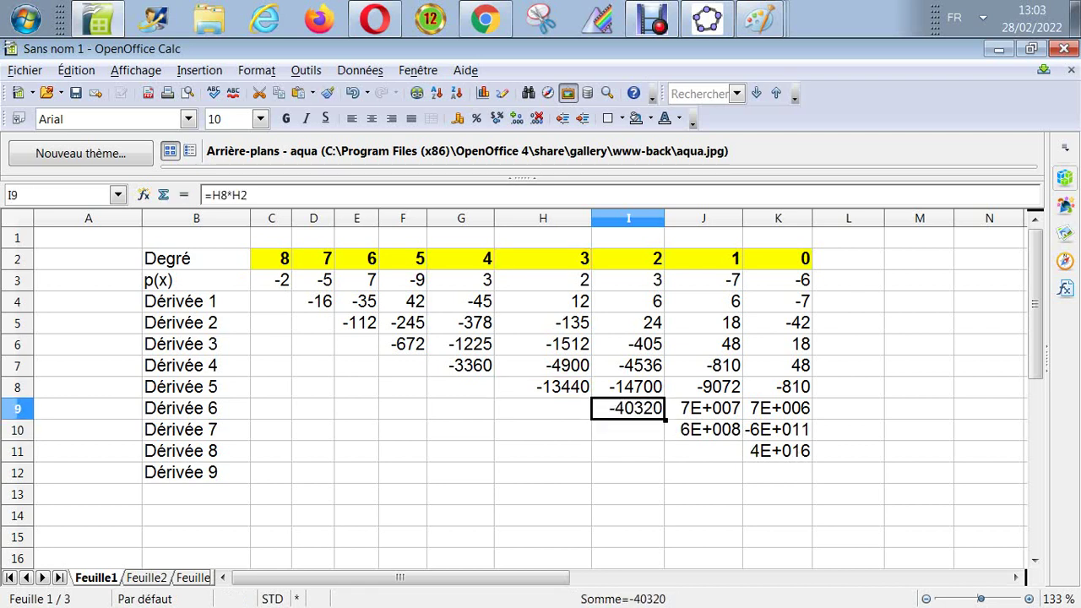
left_click_drag(665, 419, 778, 411)
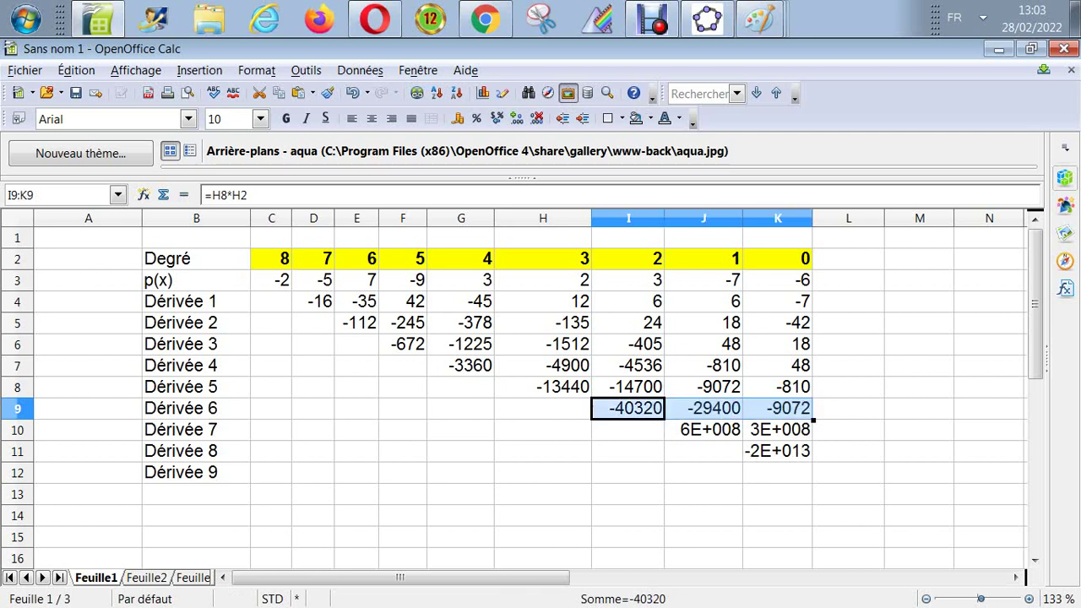
Step: Enter the formula =I9*I2 in J10, multiplying the leading Dérivée 6 coefficient by its degree
left_click(703, 429)
type("=")
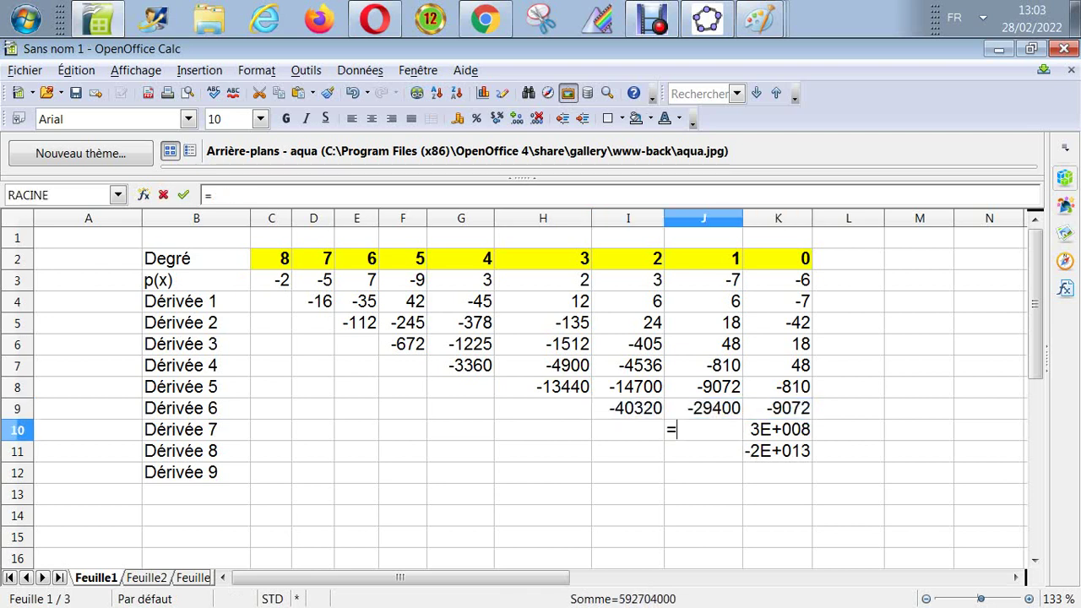
key("Up")
key("Left")
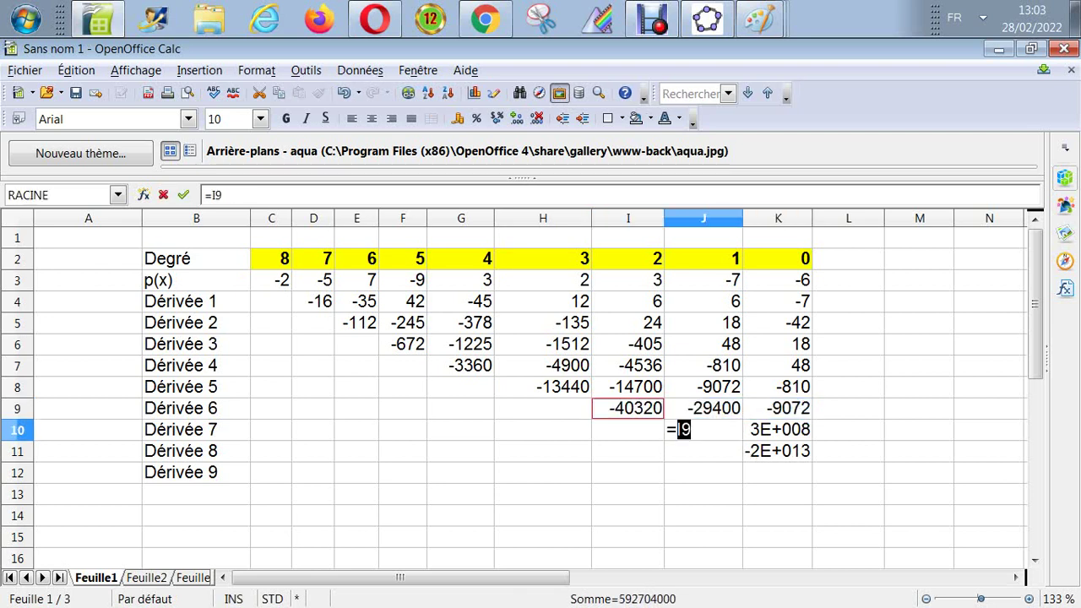
type("*")
key("Up")
key("Up")
key("Up")
key("Up")
key("Up")
key("Up")
key("Up")
key("Up")
key("Left")
key("Return")
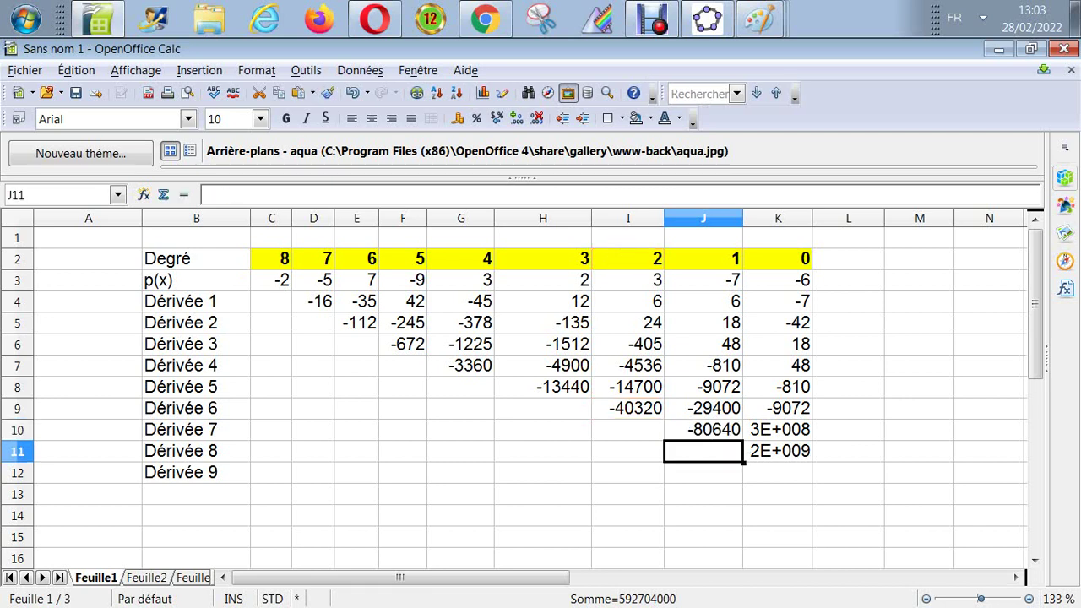
Step: Fill J10's formula across into K10, and enter =J10*J2 in K11 on the Dérivée 8 row
key("Up")
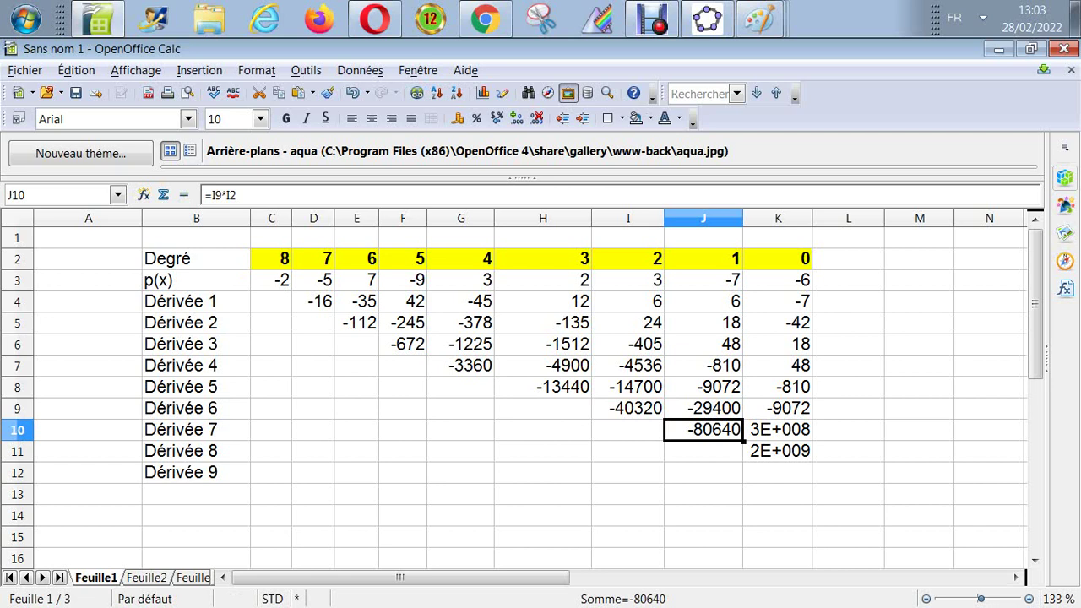
left_click_drag(743, 441, 794, 433)
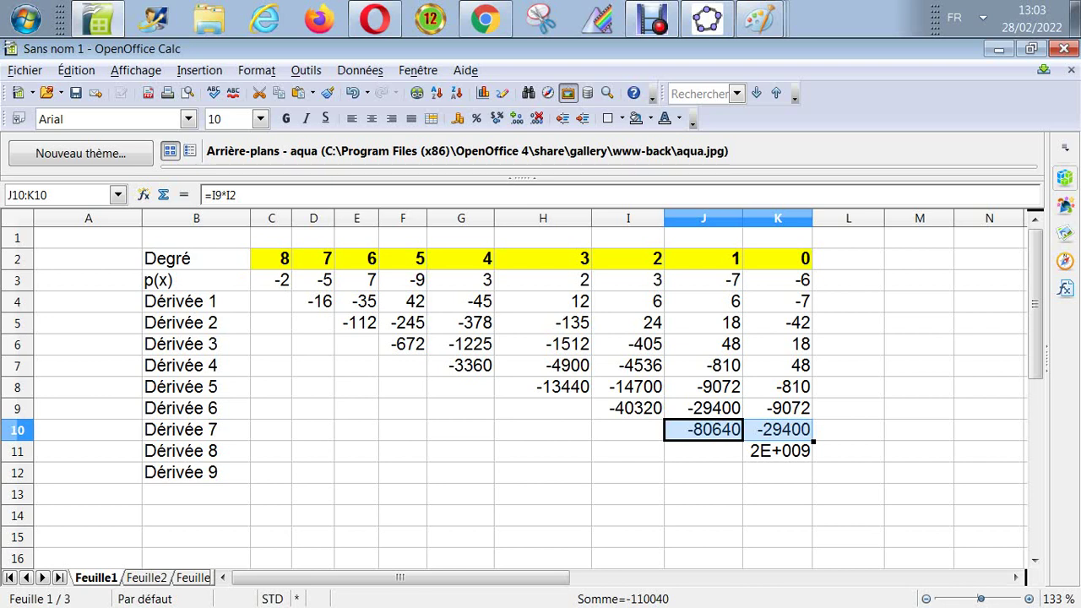
left_click(777, 451)
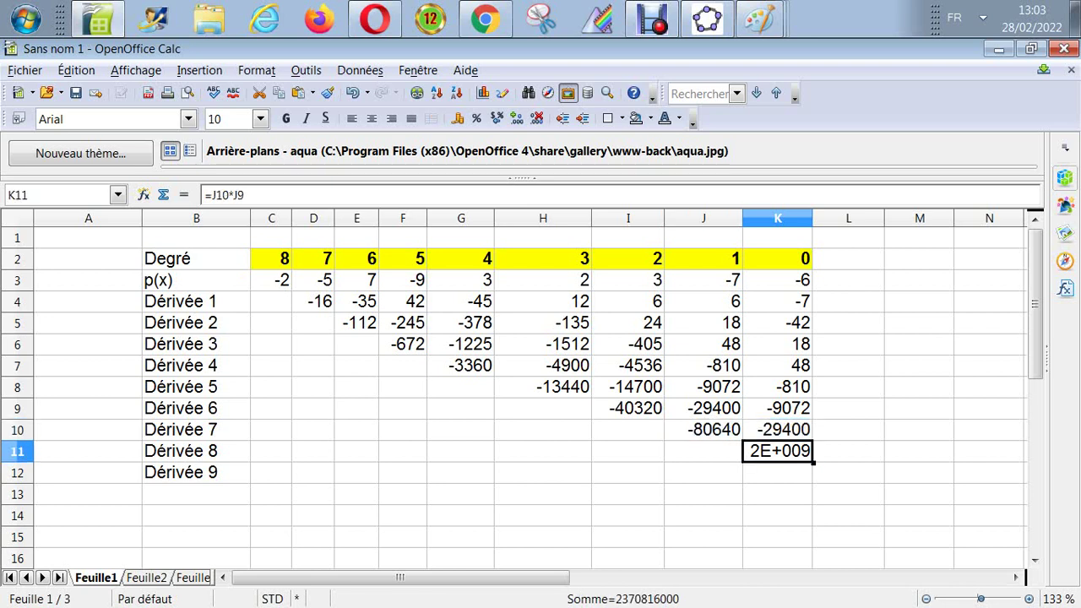
type("=")
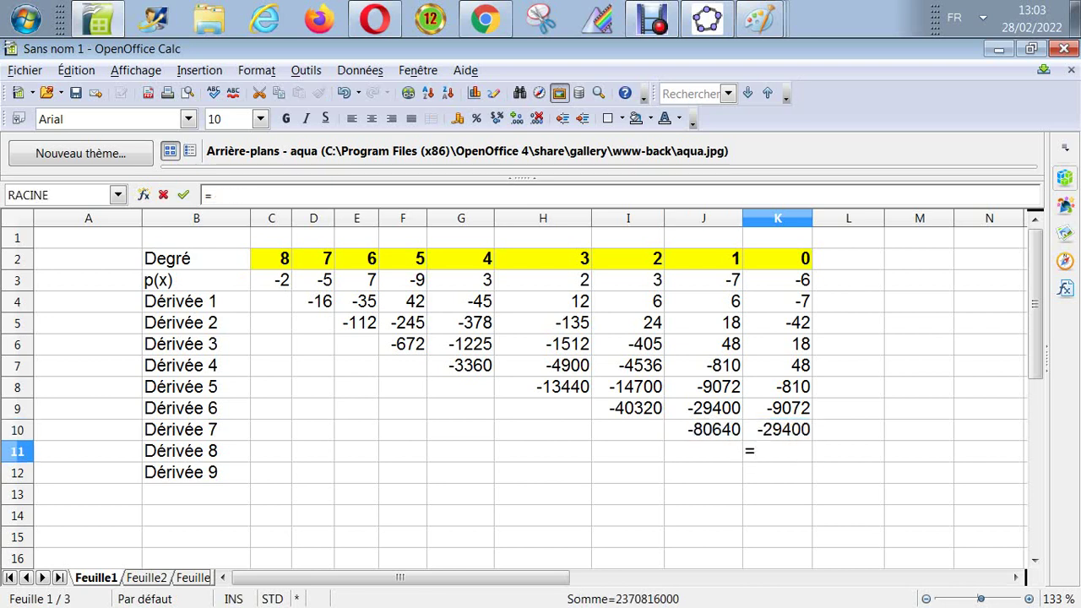
left_click(702, 429)
type("*")
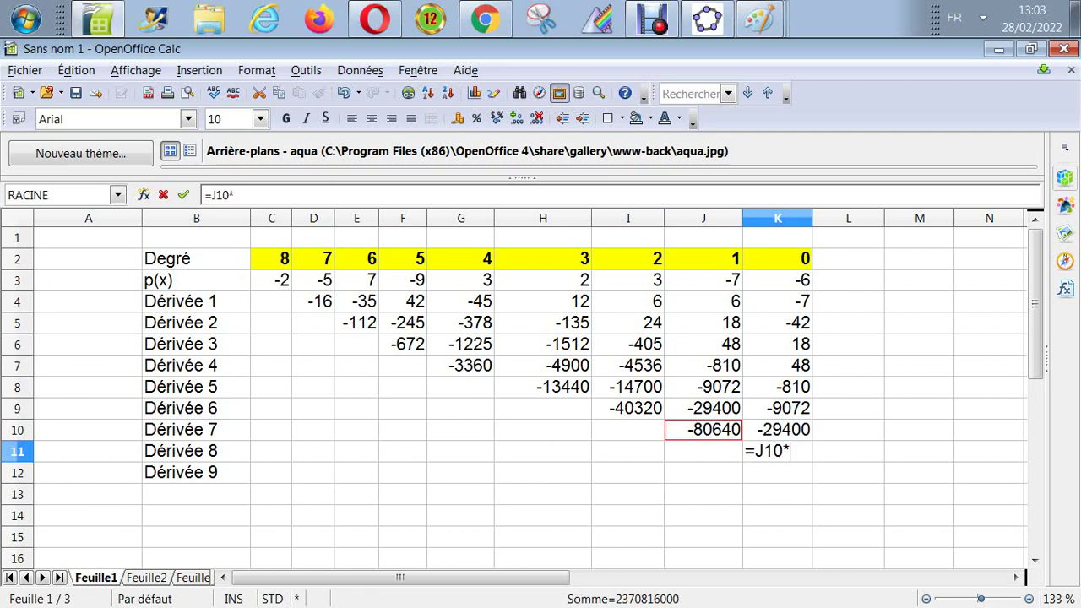
left_click(702, 258)
key("Return")
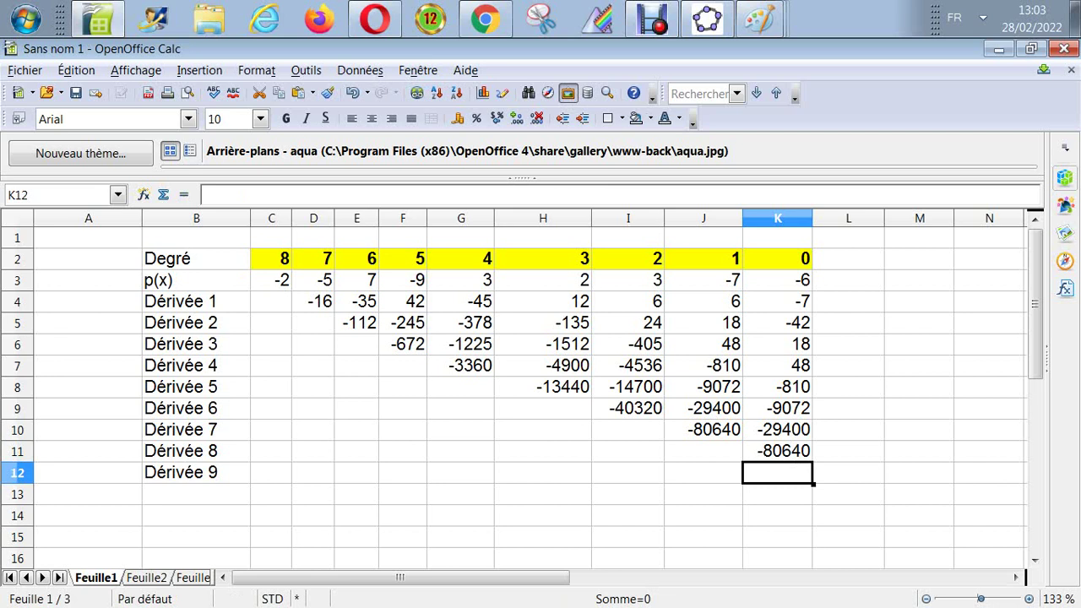
Step: Enter 0 in K12 as the constant coefficient on the Dérivée 9 row
key("Left")
key("Left")
key("Left")
key("Left")
key("Left")
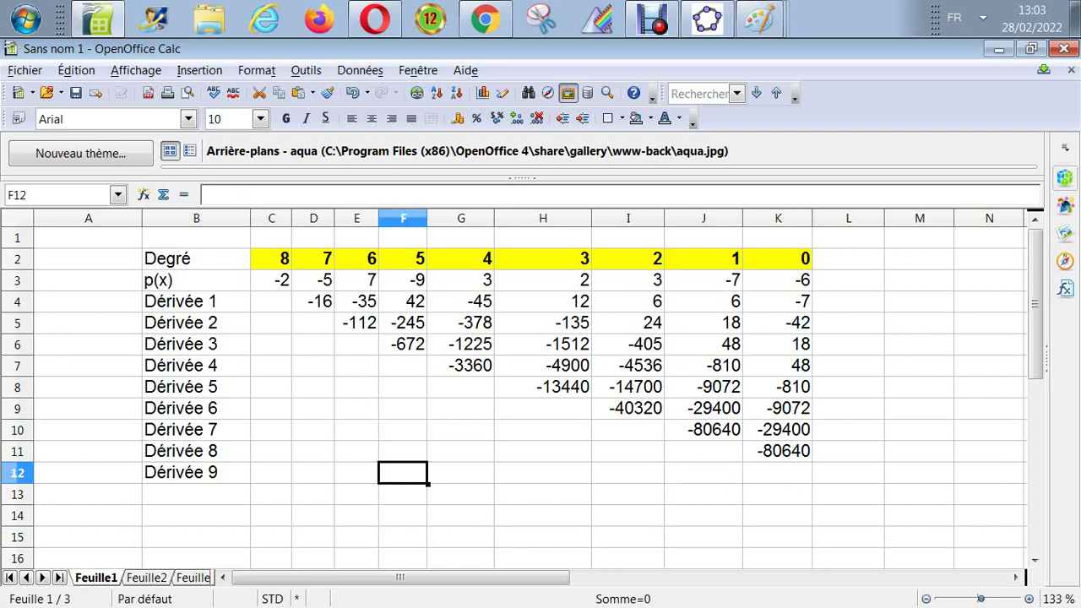
key("Right")
key("Right")
key("Right")
key("Right")
key("Right")
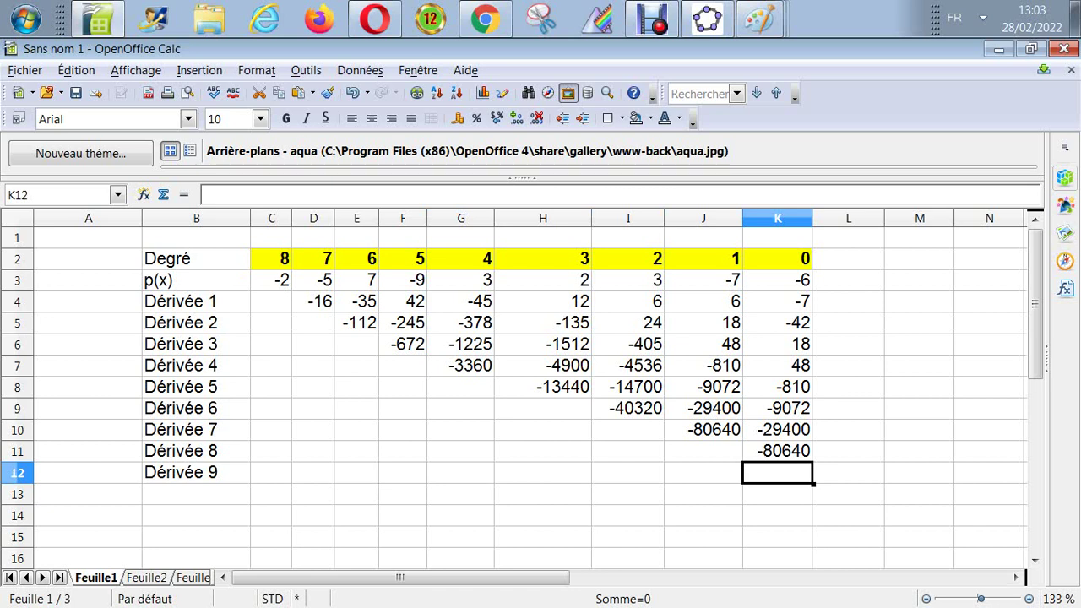
type("0")
key("Return")
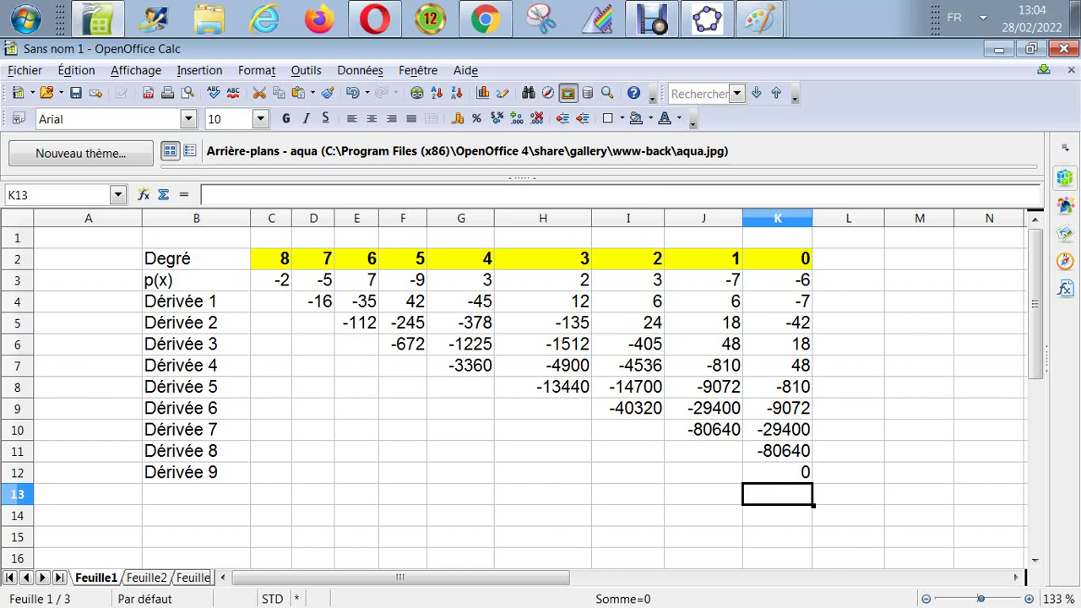
Step: Copy the coefficient range C3:K13 and paste it from cell A2 of a spreadsheet view opened in GeoGebra Classique
left_click_drag(271, 280, 777, 494)
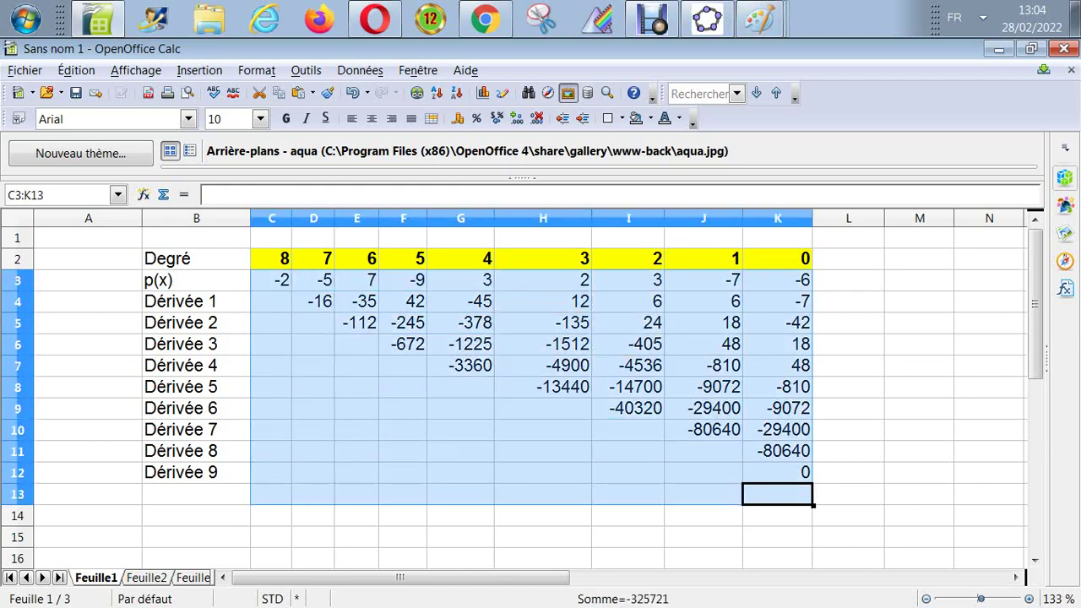
key("alt+Tab")
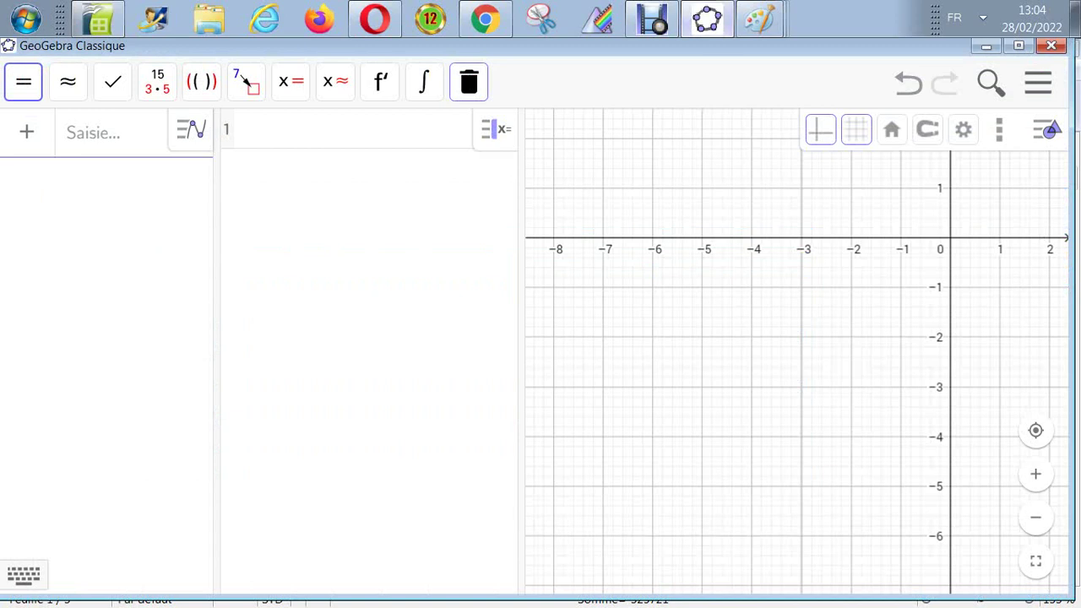
left_click(999, 129)
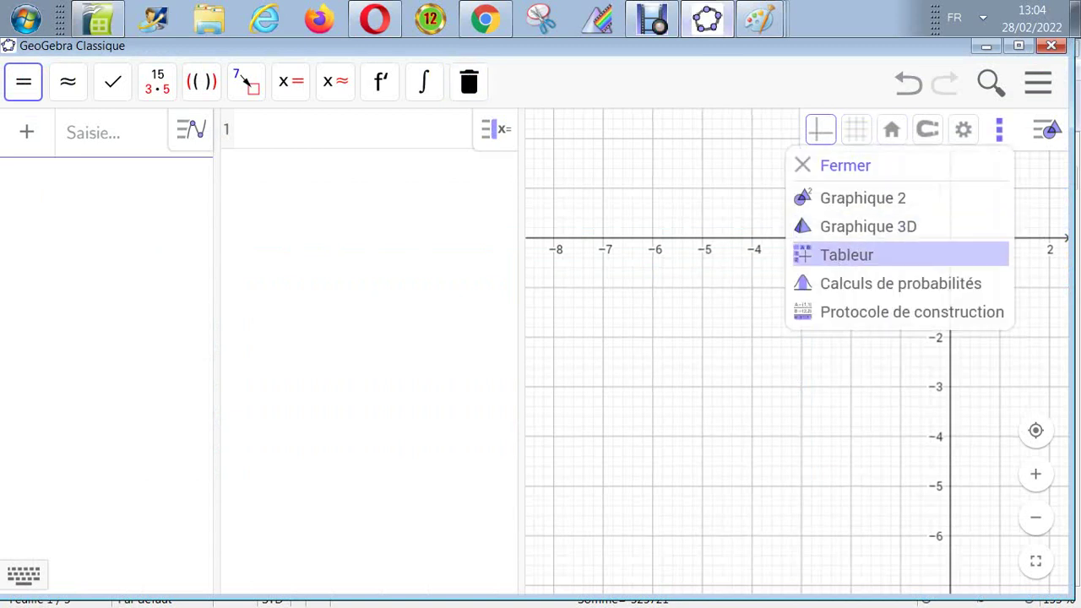
left_click(847, 255)
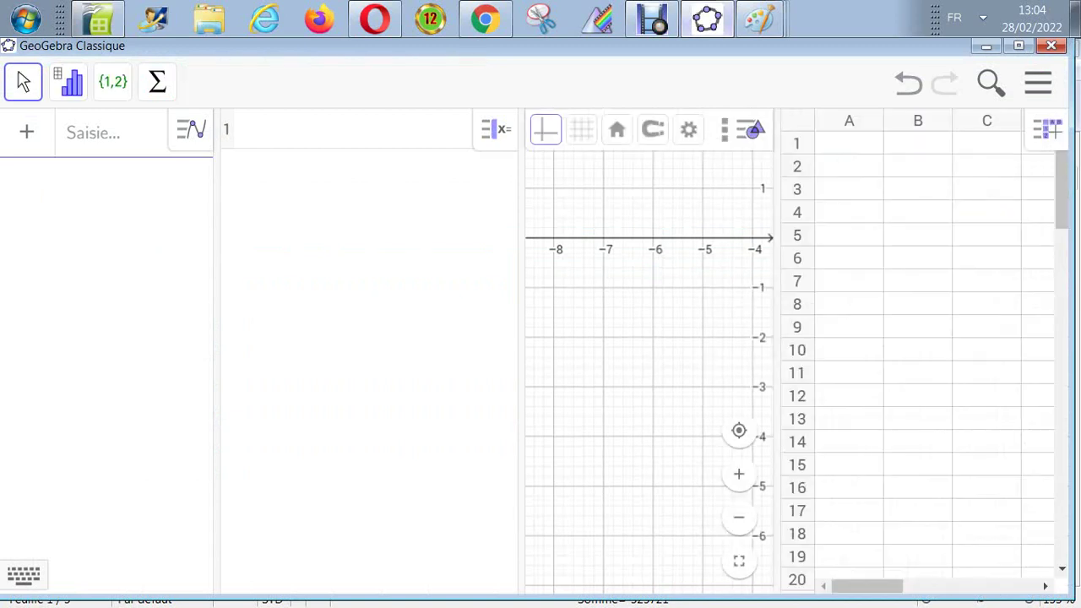
left_click(849, 166)
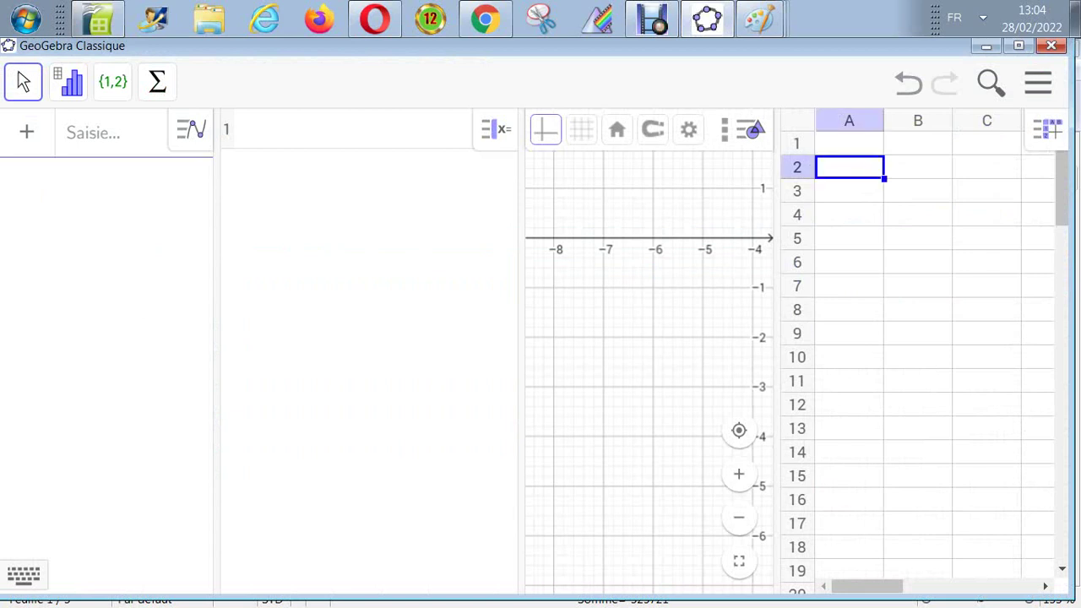
type("-2\t-5\t7 \t-16\t-35 \t\t-112")
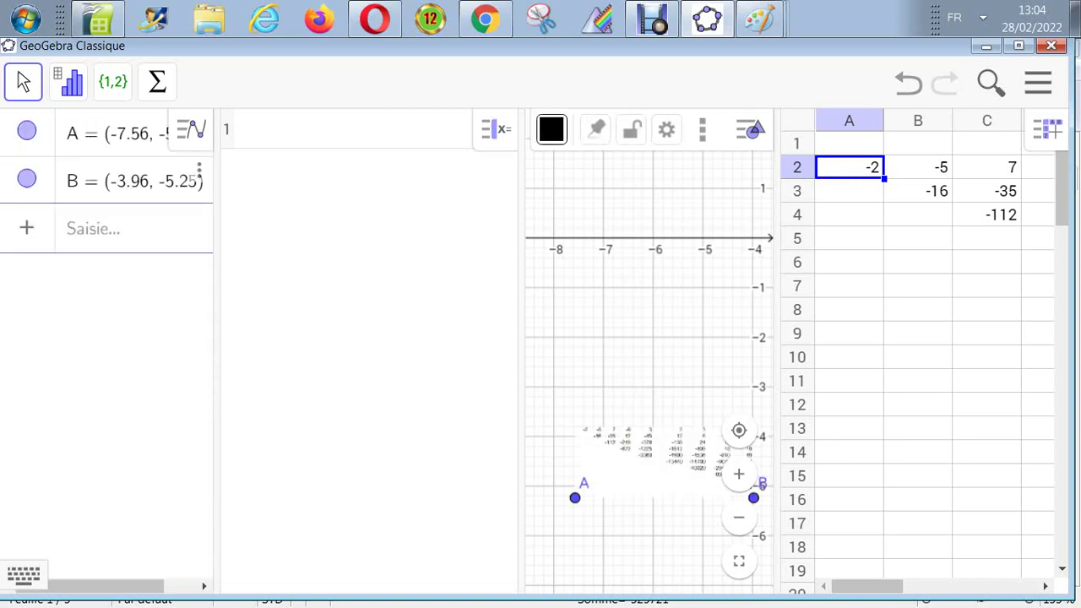
left_click_drag(521, 351, 225, 338)
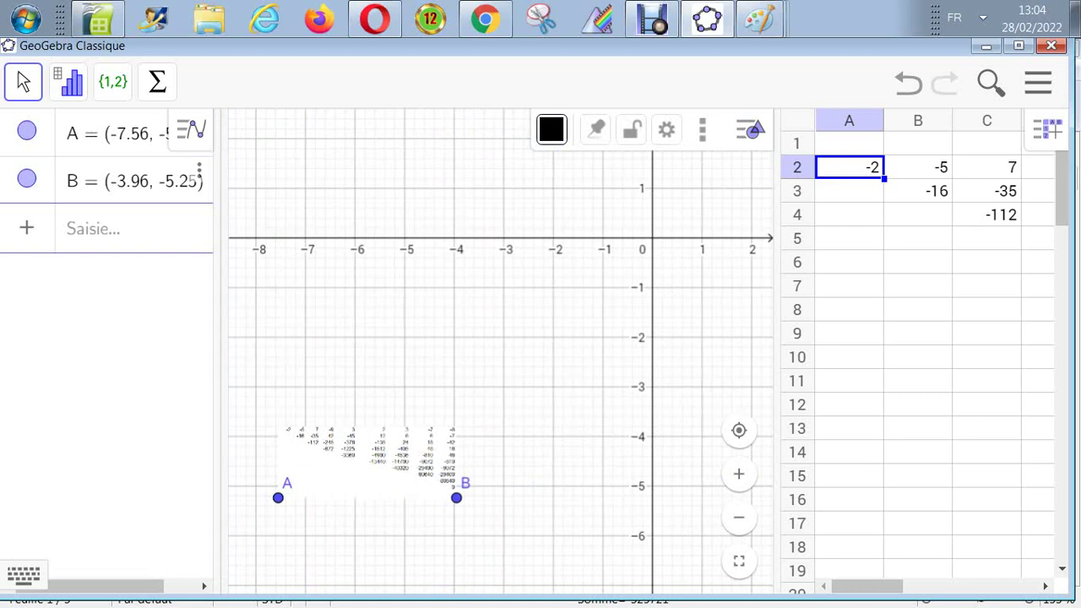
left_click(702, 130)
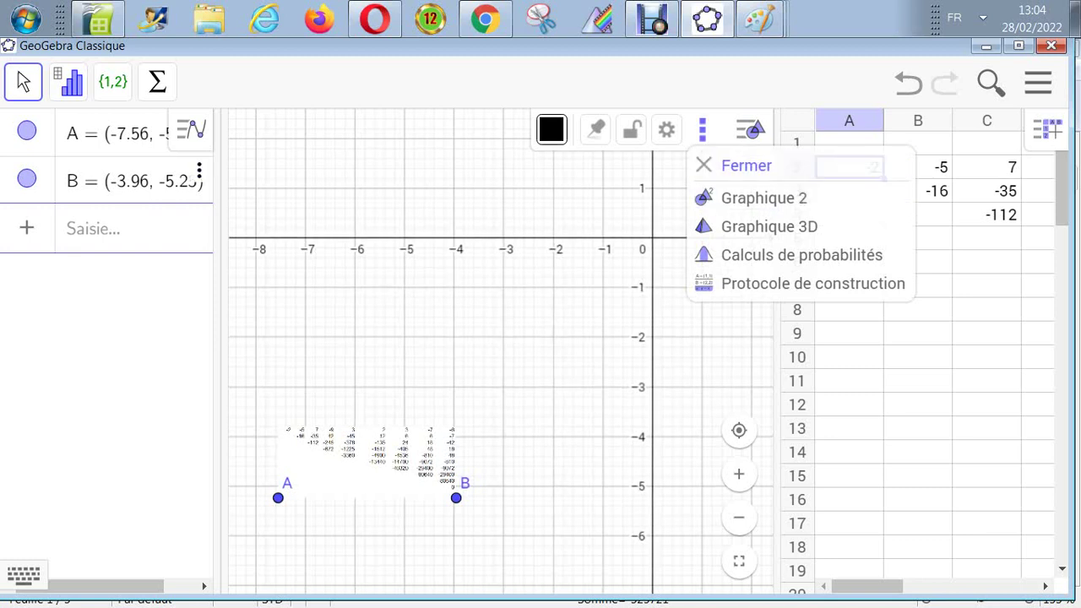
left_click_drag(223, 350, 258, 350)
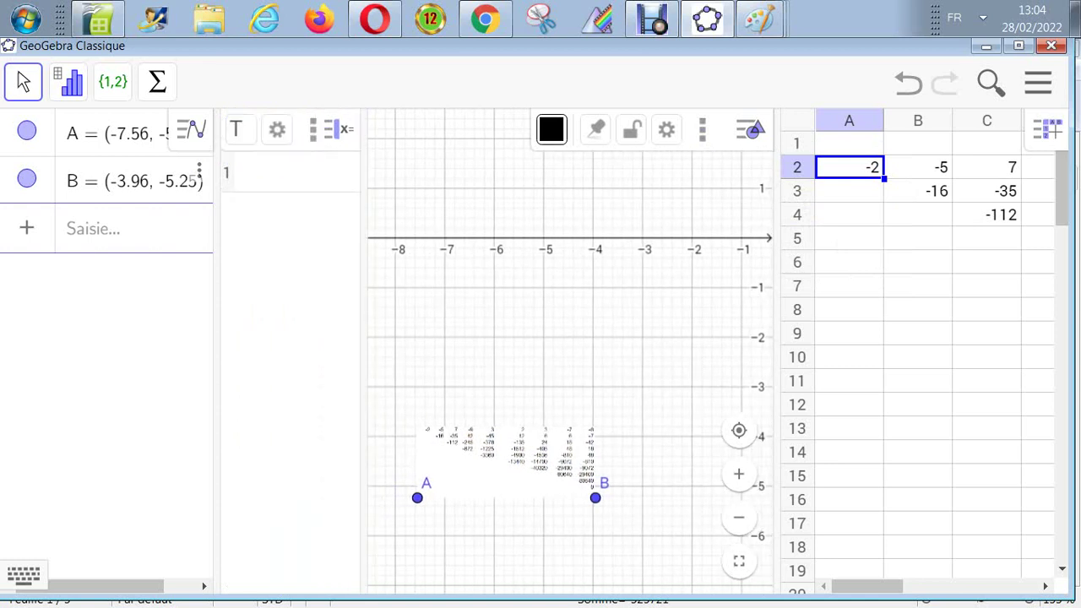
left_click(313, 129)
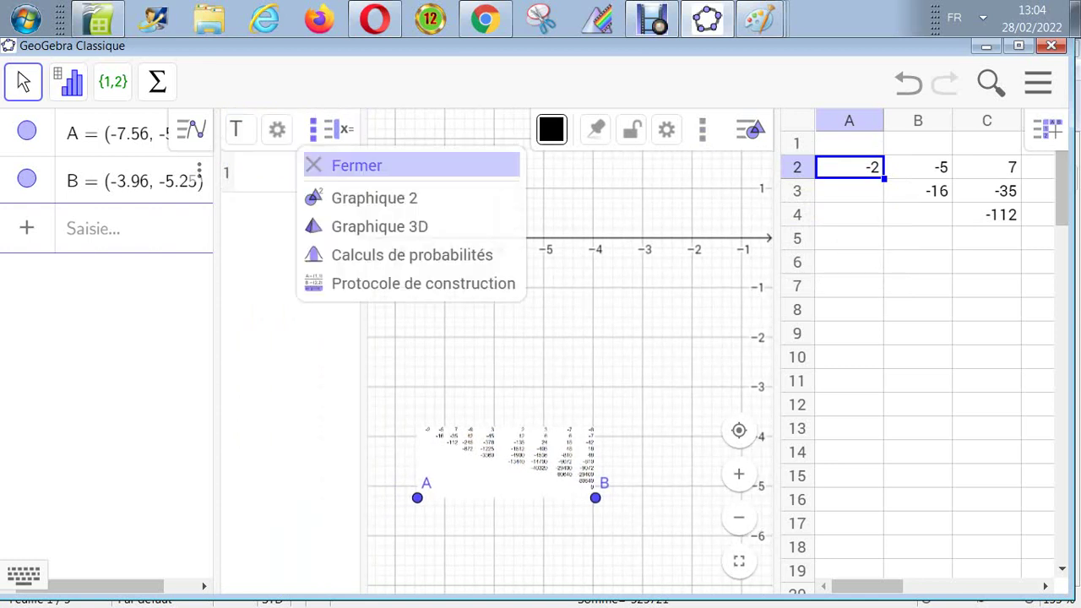
left_click(355, 165)
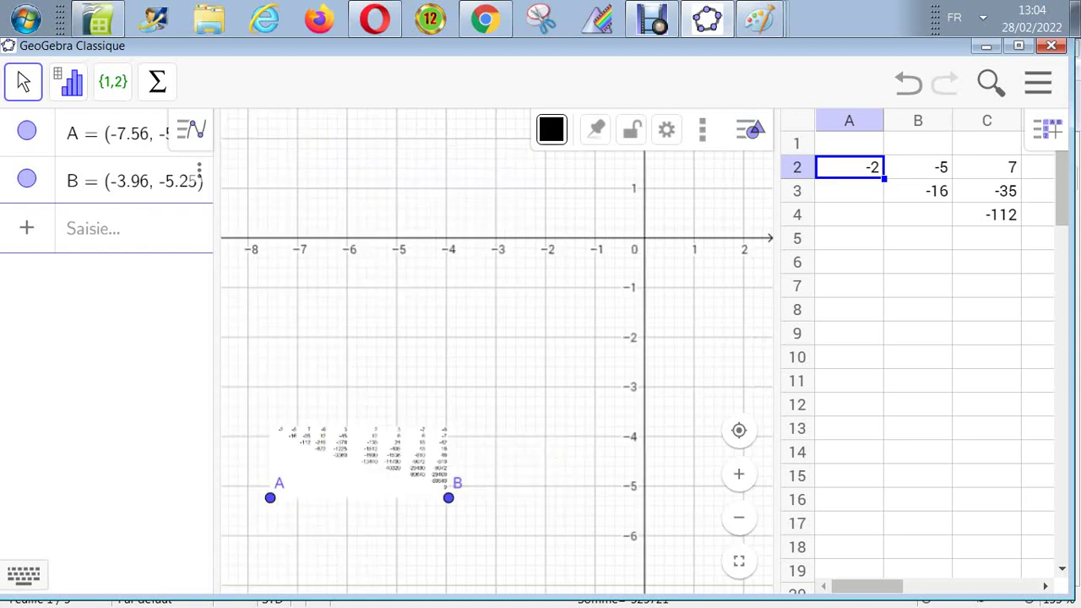
left_click(702, 129)
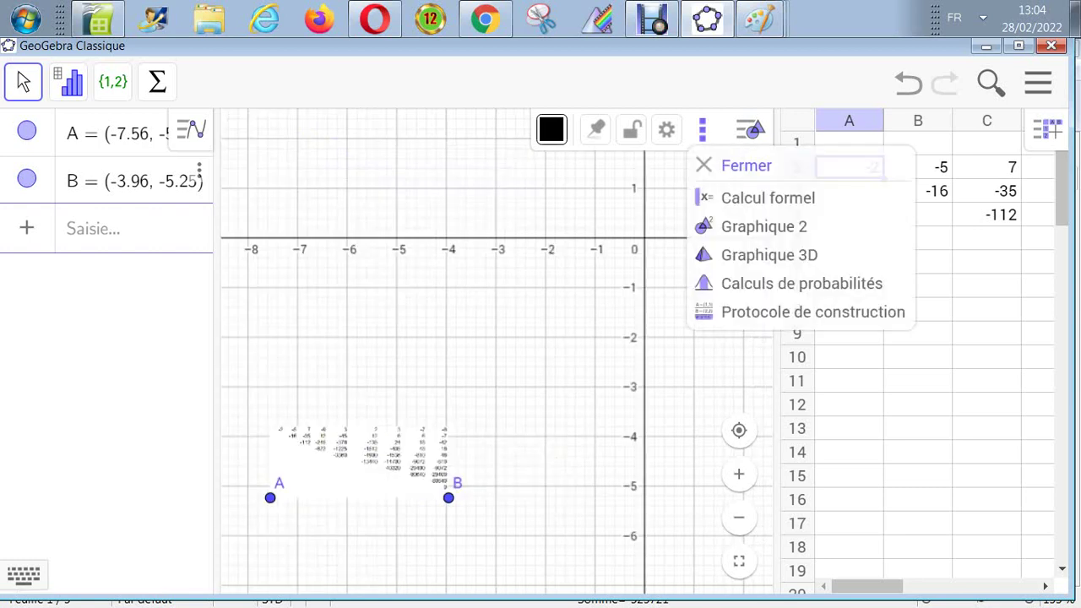
left_click(768, 198)
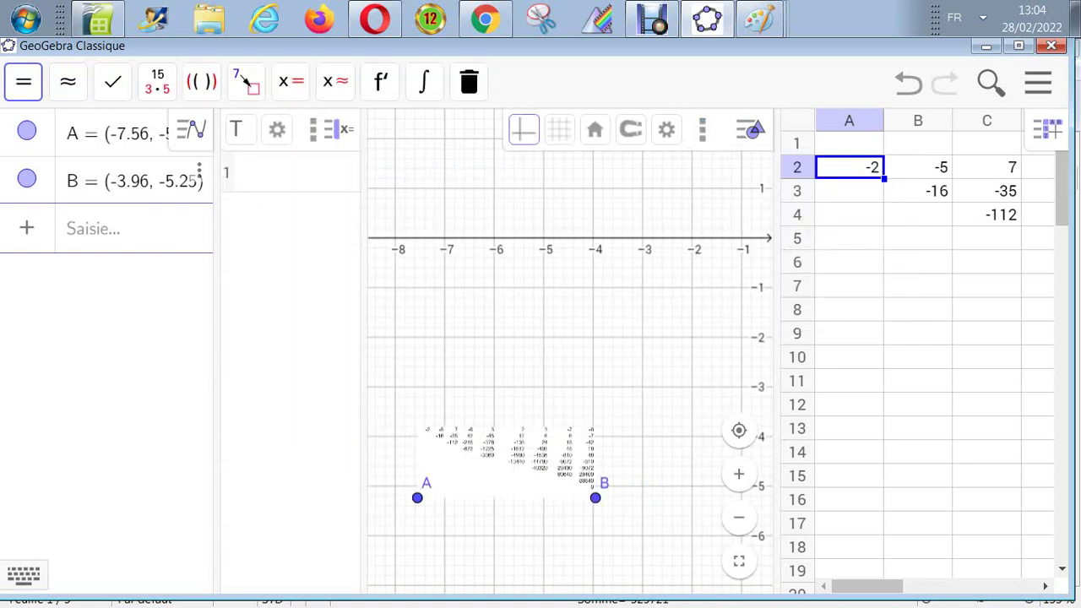
Step: Close the graphics view and widen the spreadsheet view to show columns A through H
left_click(702, 129)
left_click(728, 166)
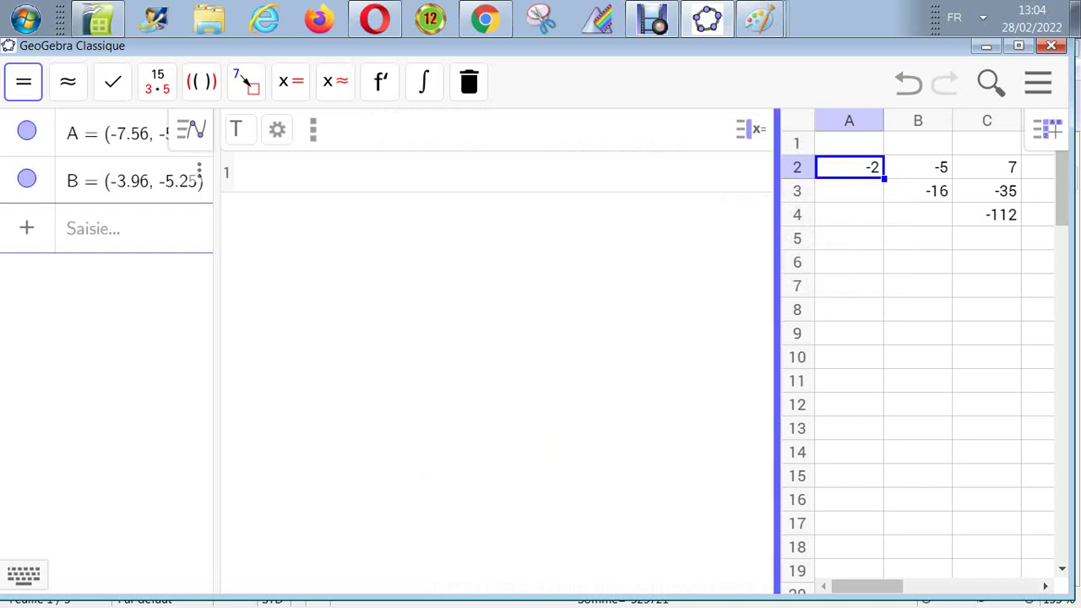
left_click_drag(777, 350, 438, 350)
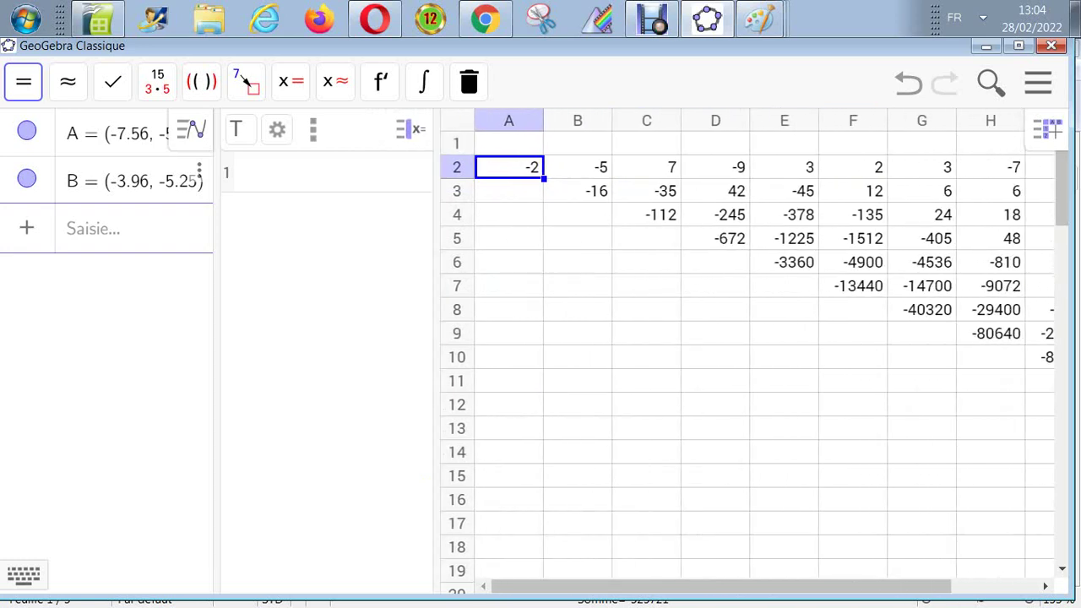
Step: Delete points B and A from the algebra view
left_click(327, 172)
left_click_drag(217, 351, 379, 352)
left_click(205, 134)
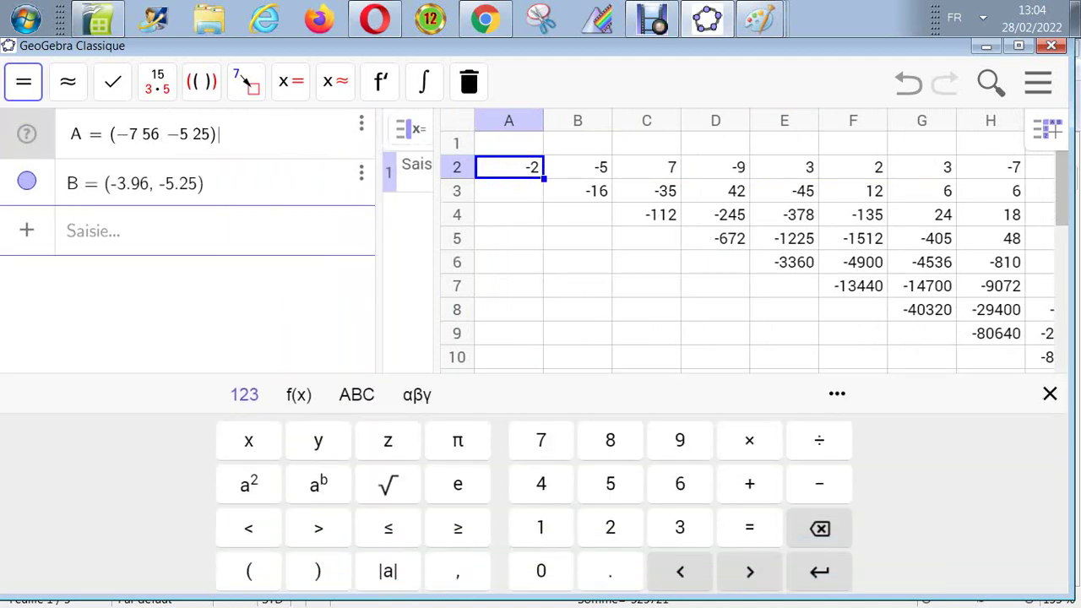
left_click(362, 170)
left_click(438, 214)
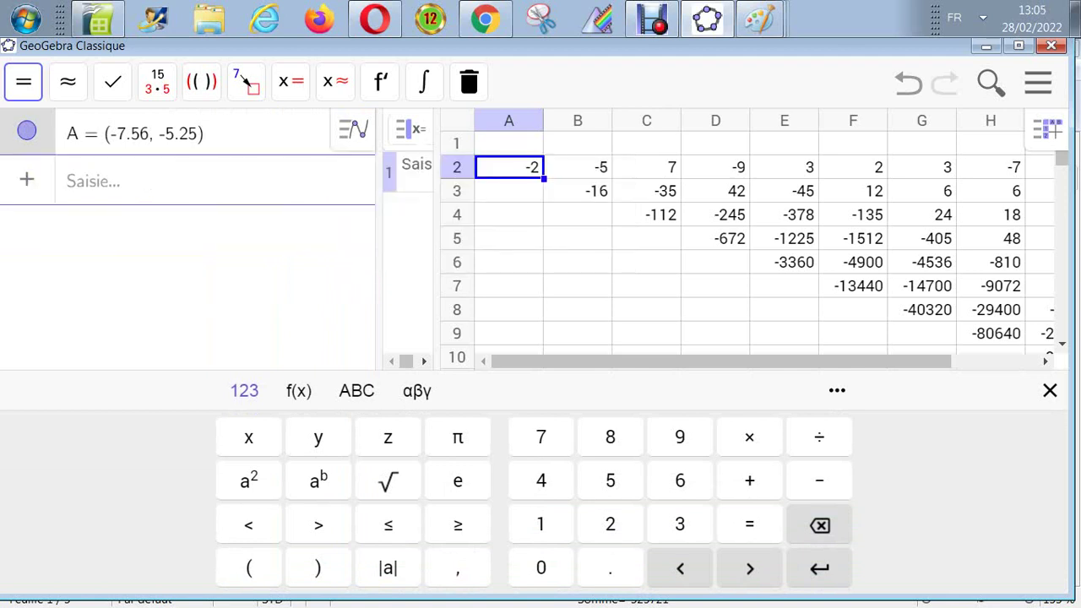
left_click(361, 124)
left_click(437, 161)
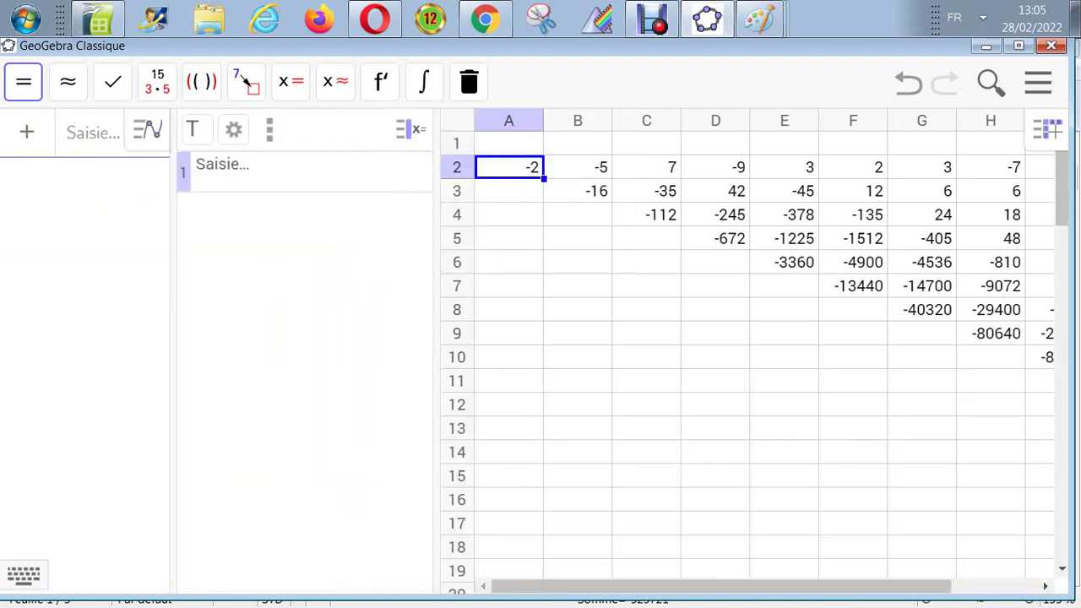
Step: Write the terms -2x^8 - 5x^7 + 7x^6 - 9x^5 in the first row of the computer algebra view
left_click(195, 171)
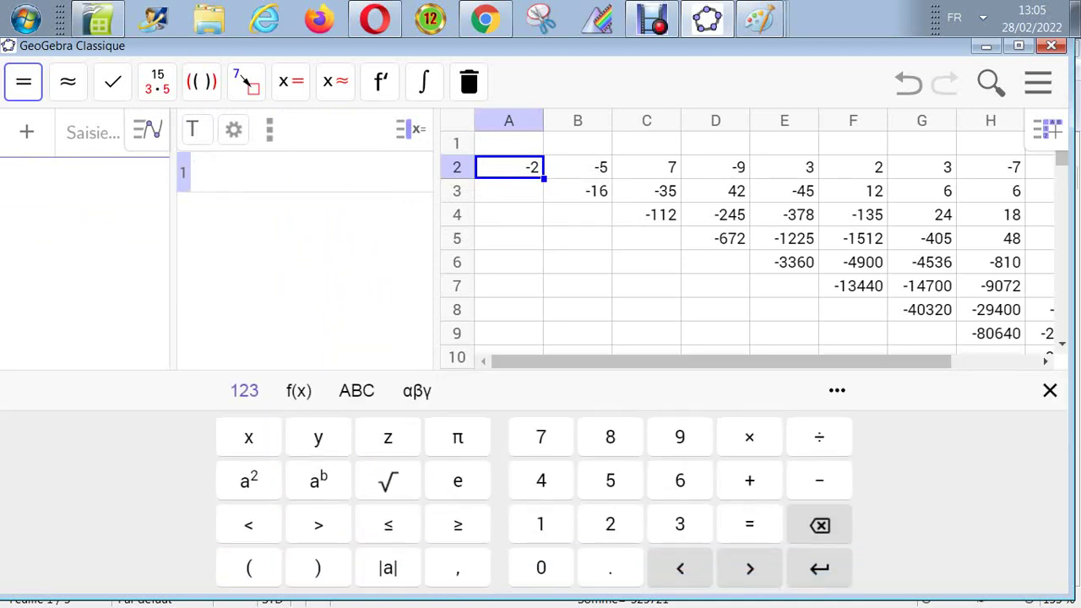
type("-2x^8 - 5x^7")
key("Right")
type("+ 7x6")
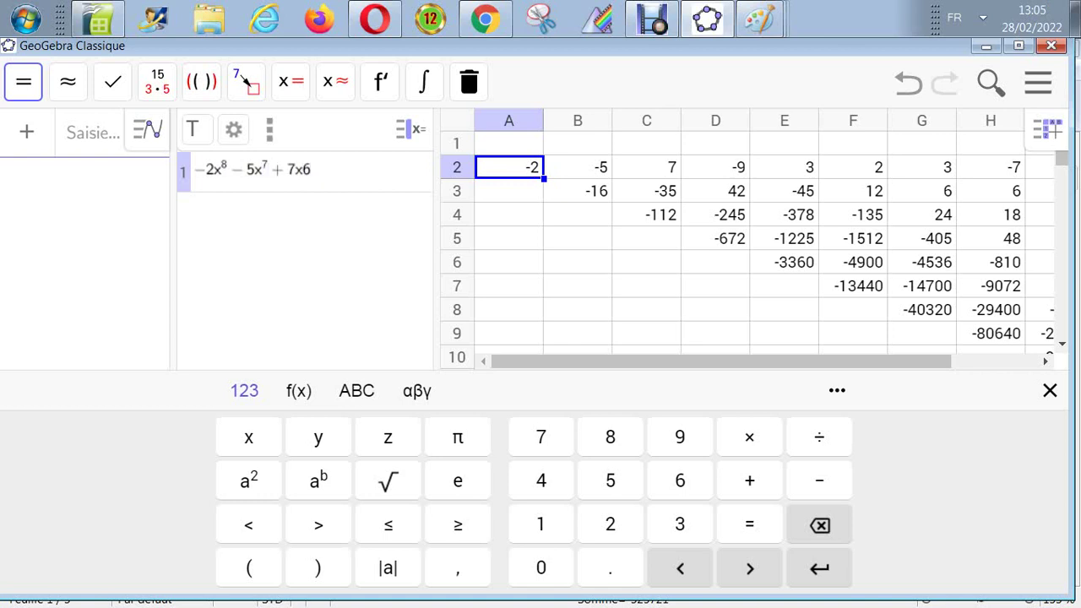
key("BackSpace")
type("^6")
type("-9")
type("x")
type("^5")
Step: Continue the polynomial in the first row with + 3x^4 + 2x^3 + 3x^2 and evaluate it
type("+3x")
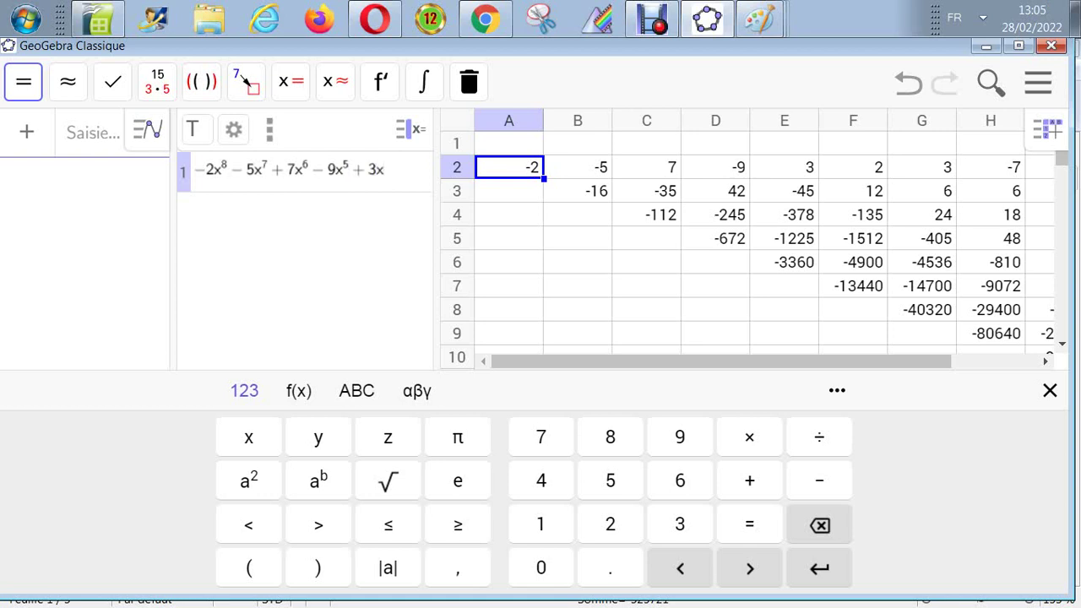
type("^4")
type("+2x")
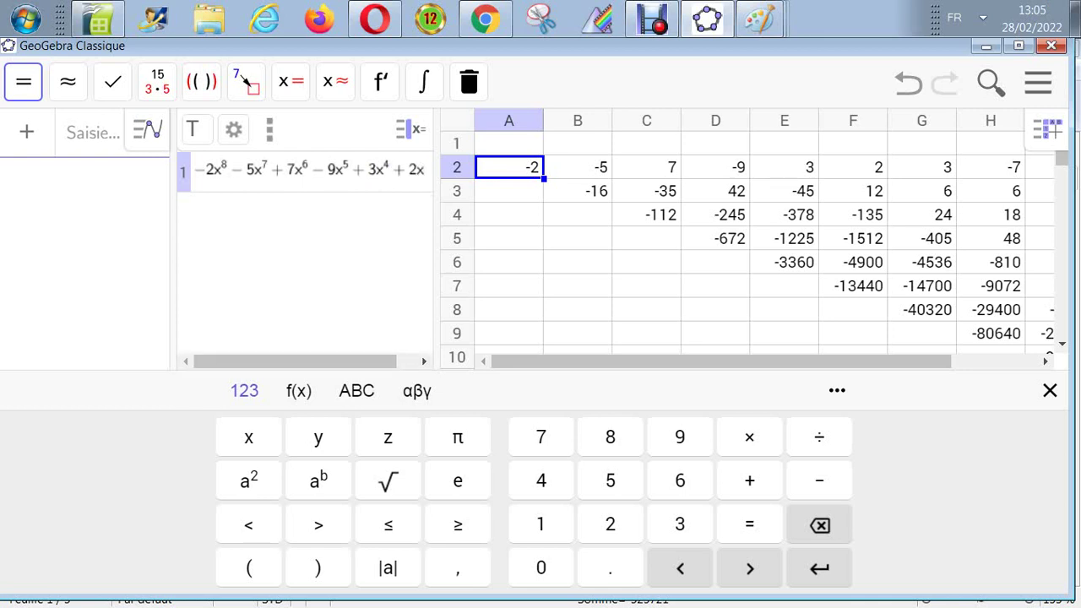
type("^3")
type("+3x")
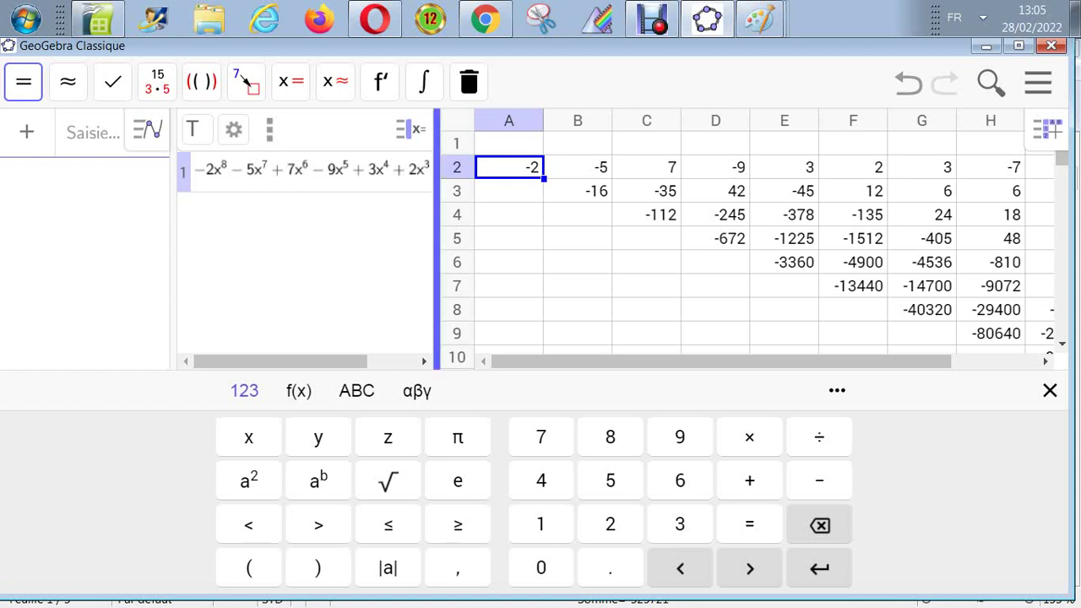
key("Return")
Step: Append the term - 7x to the polynomial in the first row and re-evaluate it
left_click(487, 169)
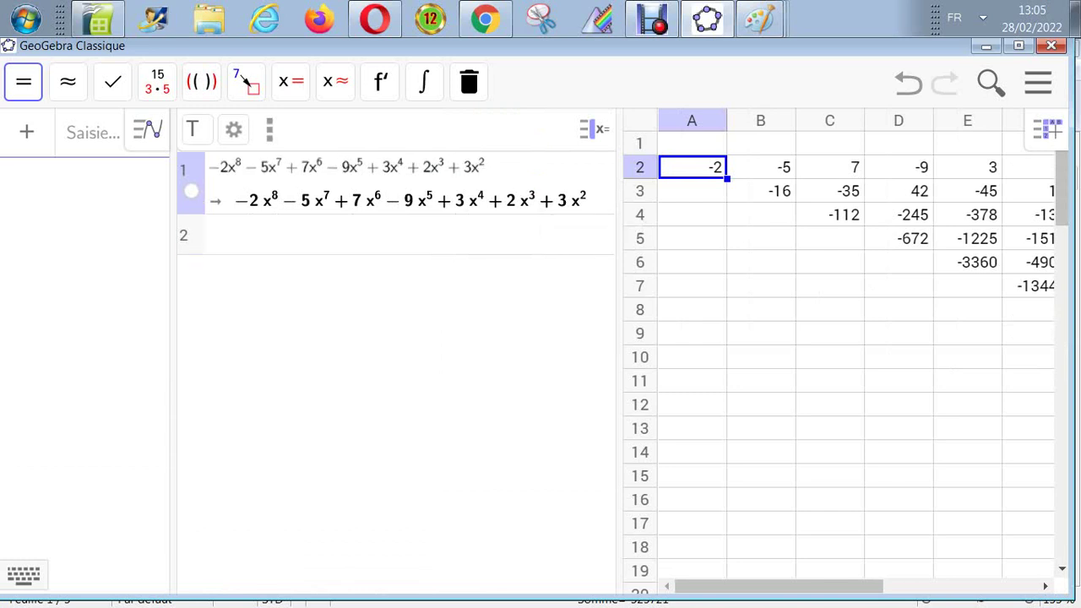
type("- 7x")
key("Return")
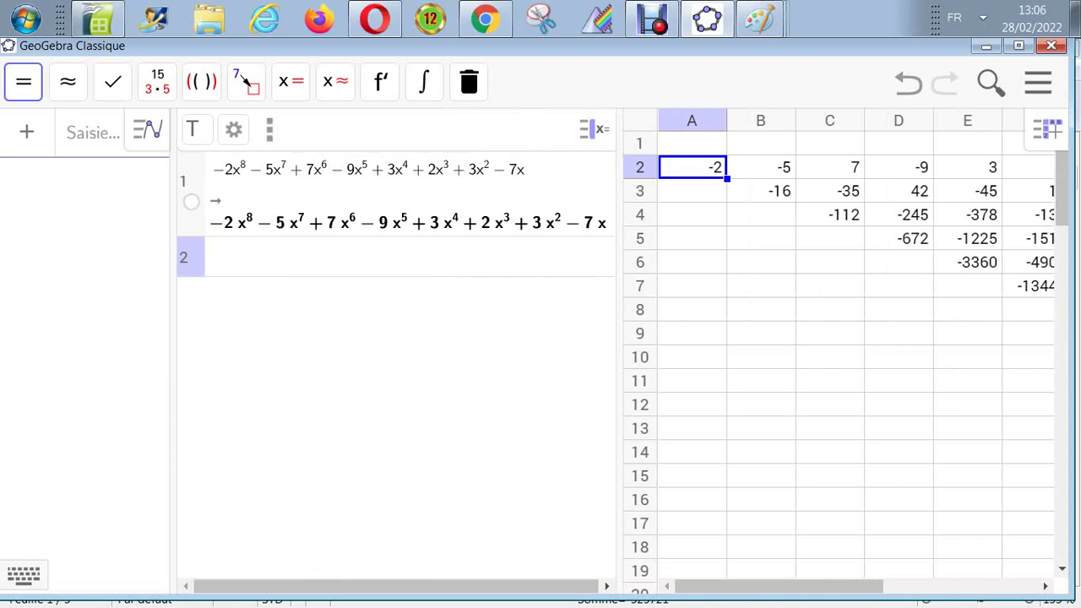
Step: Append the constant term -6 to the polynomial in the first row of the computer algebra view and re-evaluate it
mouse_move(619, 352)
left_mouse_down()
mouse_move(711, 352)
mouse_move(668, 338)
mouse_move(338, 338)
mouse_move(619, 338)
left_mouse_up()
left_click(524, 169)
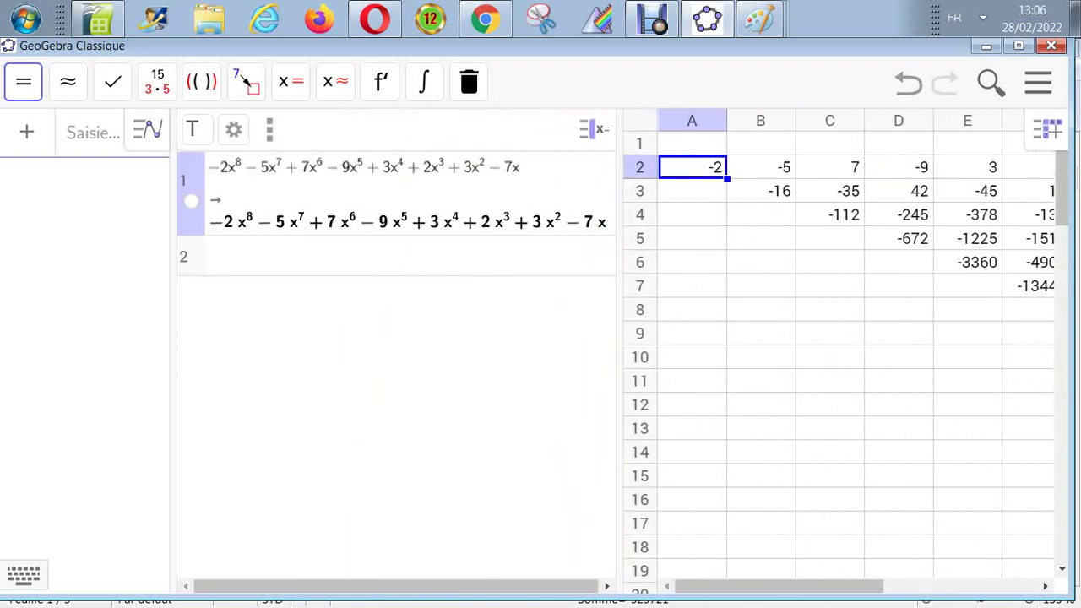
type("-6")
key("Return")
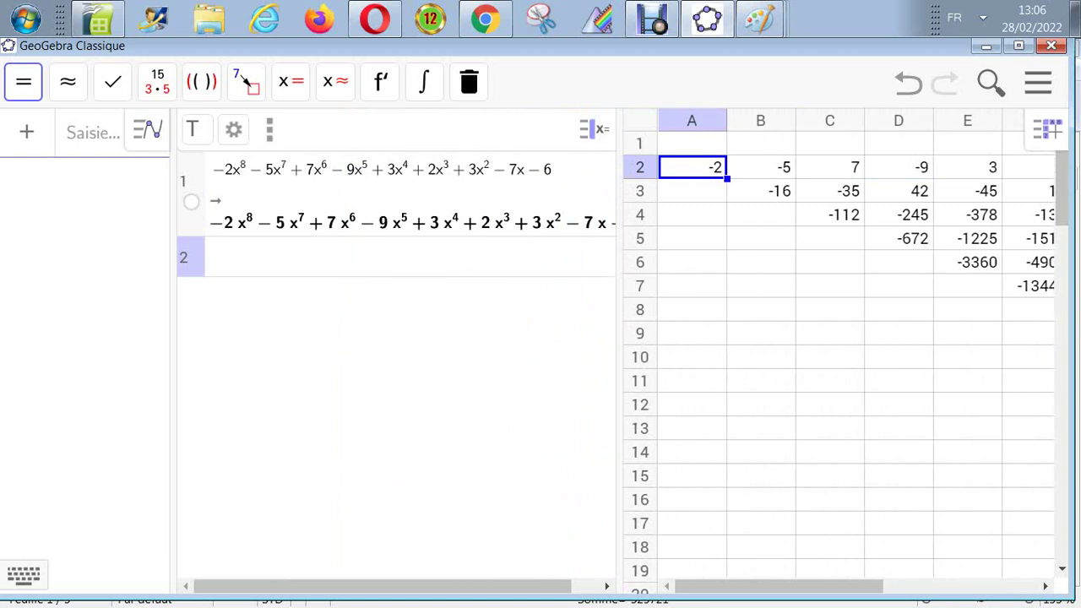
Step: Compare the coefficients in spreadsheet cells A2 to I2 one by one with the terms of the polynomial
left_click(701, 169)
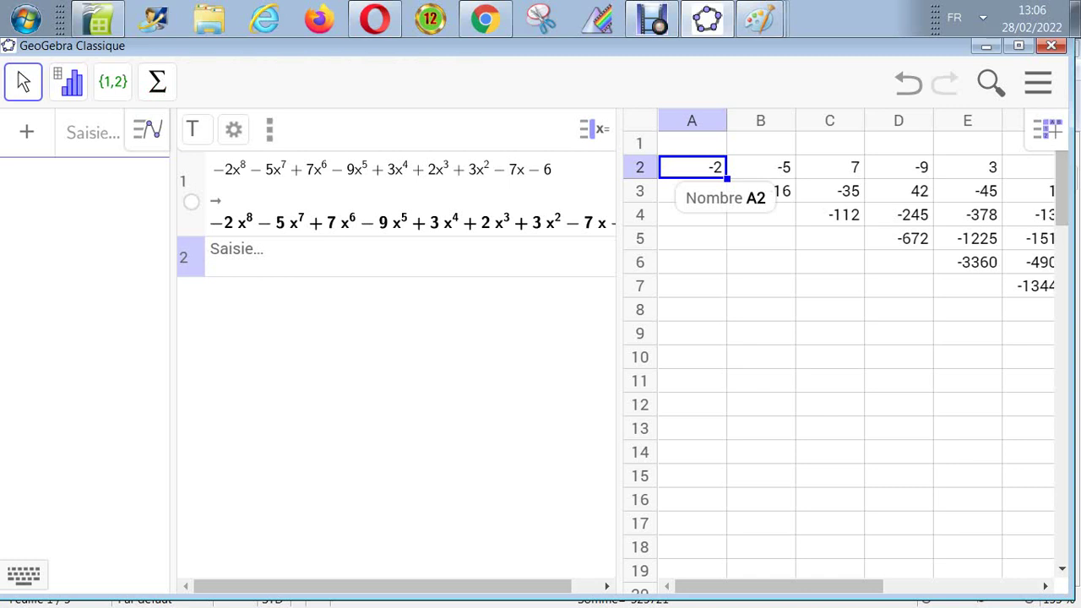
left_click(760, 167)
left_click(829, 167)
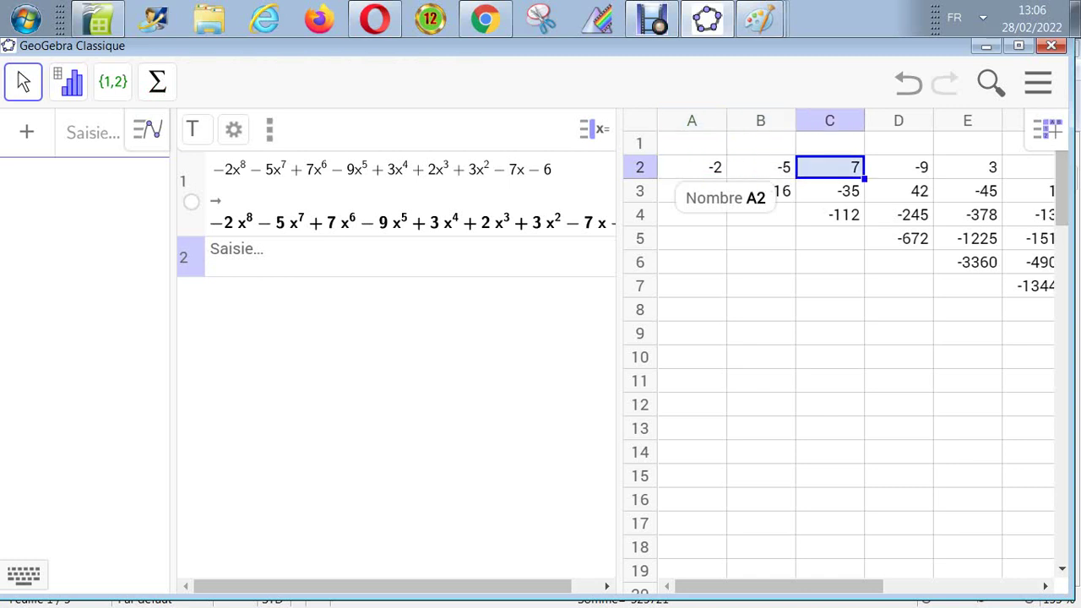
left_click(898, 166)
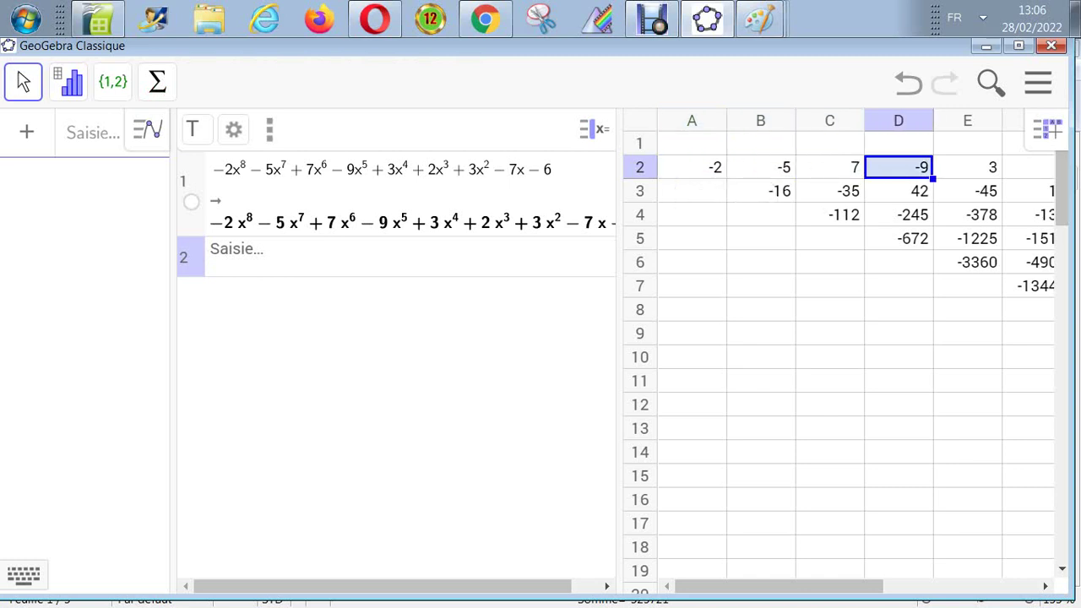
left_click(967, 166)
key("Right")
key("Right")
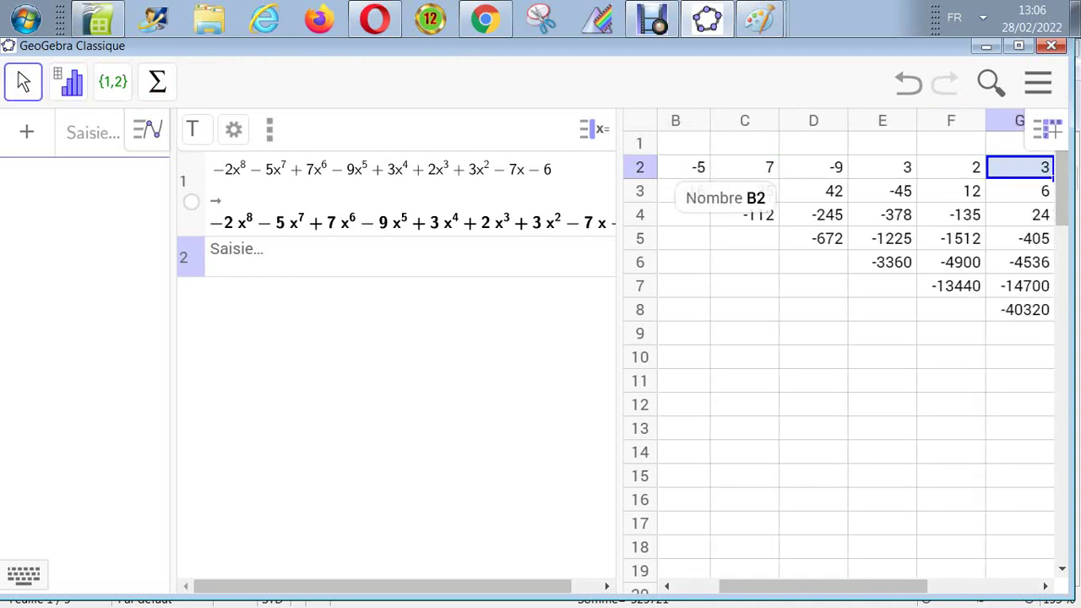
key("Right")
key("Right")
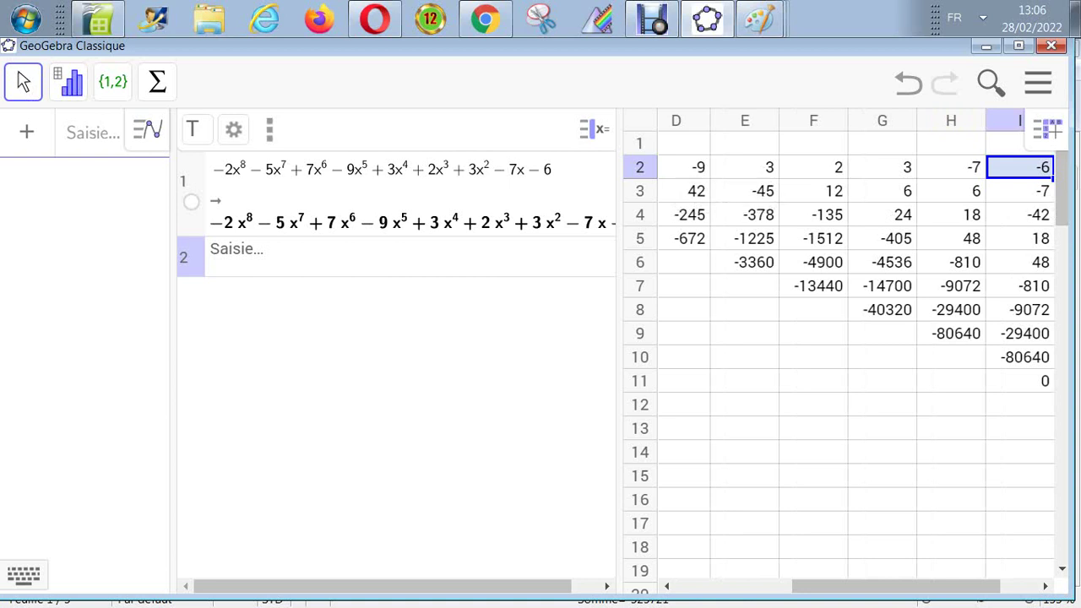
Step: Hide the style bar of the computer algebra view
left_click_drag(173, 338, 300, 338)
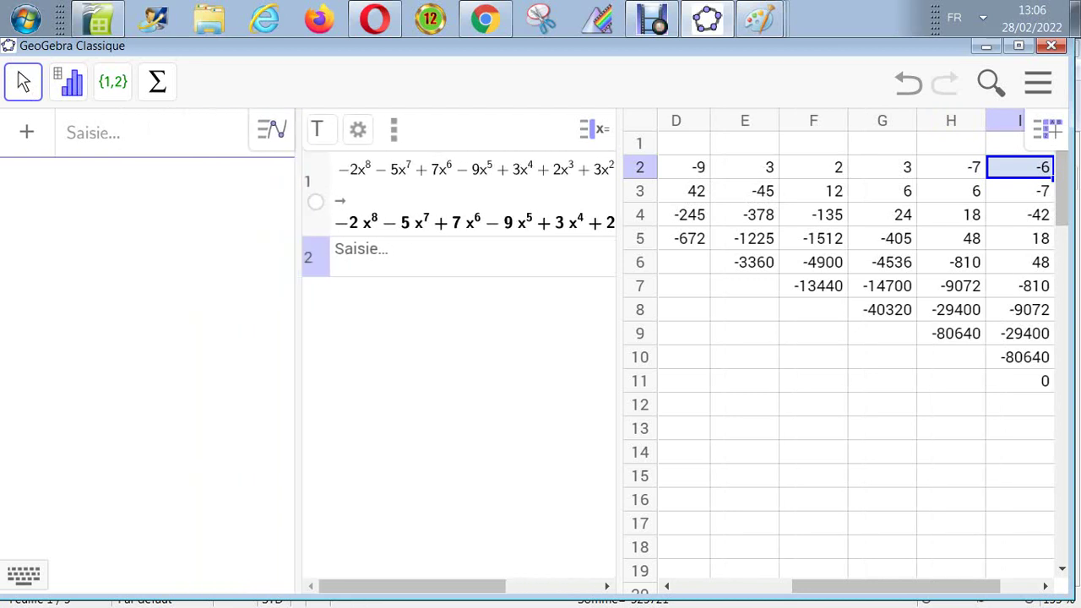
left_click(148, 131)
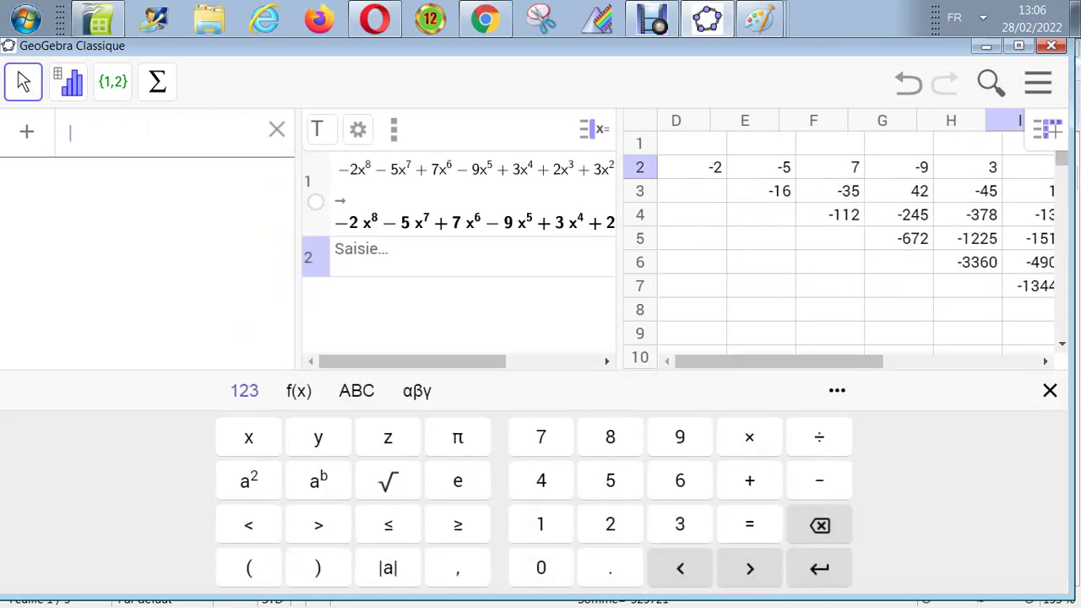
key("Escape")
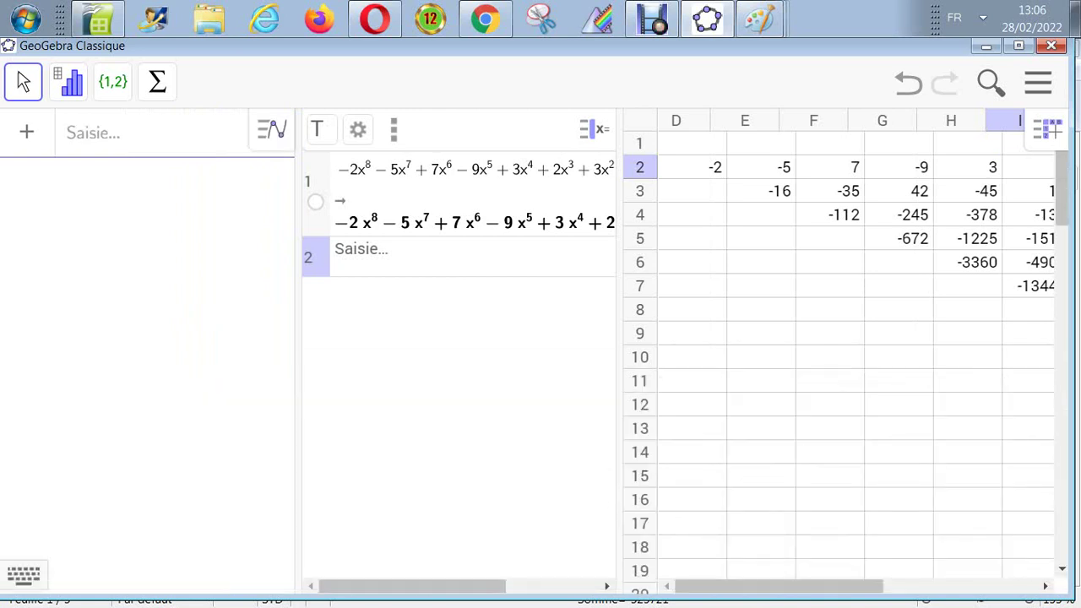
left_click(393, 129)
key("Escape")
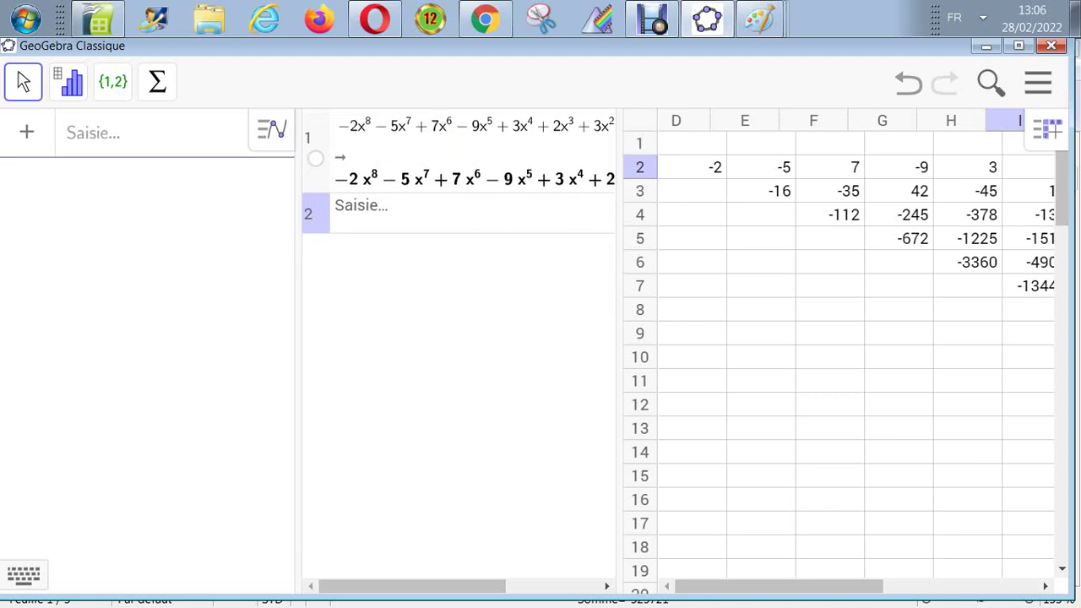
Step: Compute the nine successive derivatives of the polynomial in the computer algebra view, one per row
left_click(307, 138)
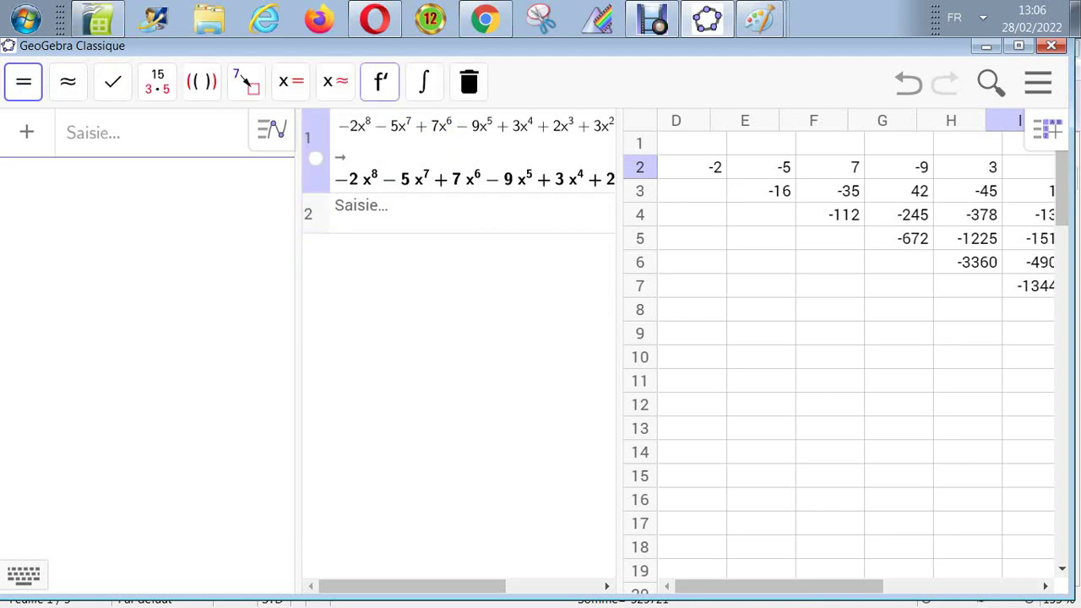
left_click(380, 81)
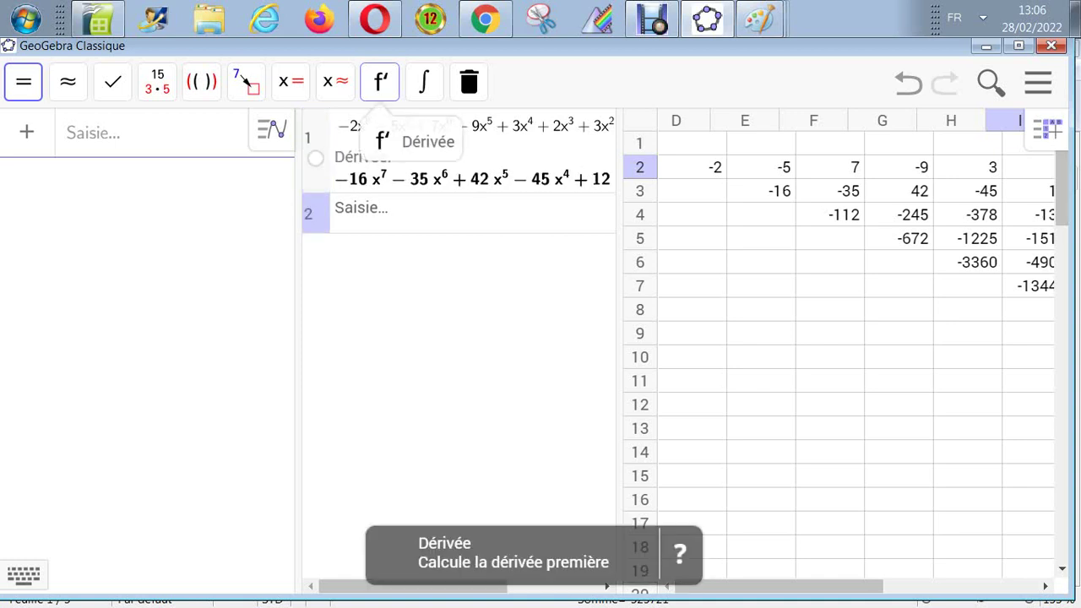
left_click(381, 82)
left_click(380, 82)
left_click(380, 82)
left_click(380, 82)
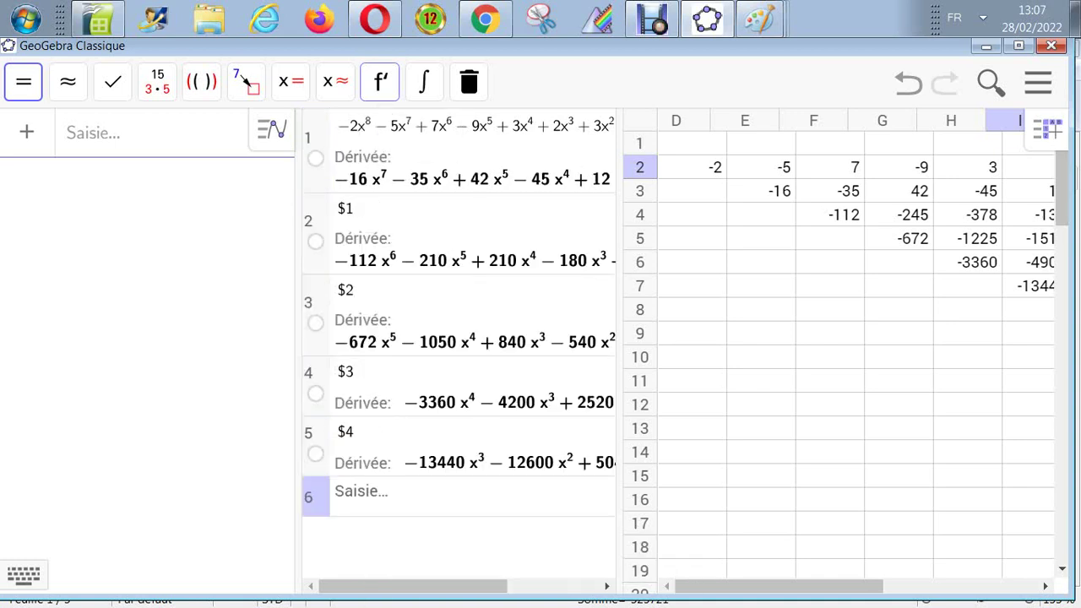
left_click(380, 82)
left_click(380, 82)
left_click(380, 82)
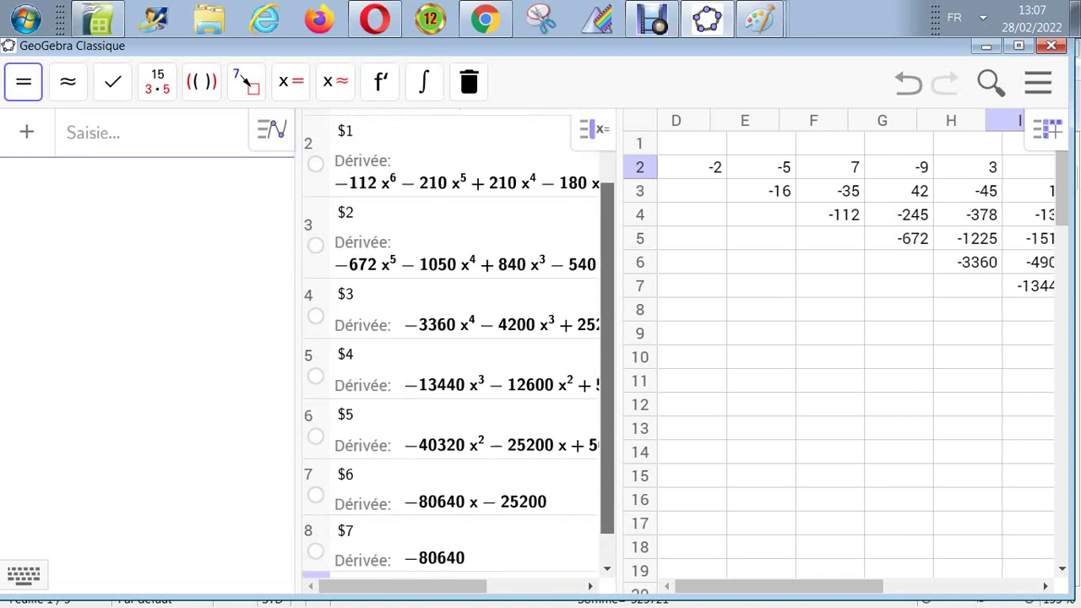
left_click_drag(607, 386, 607, 338)
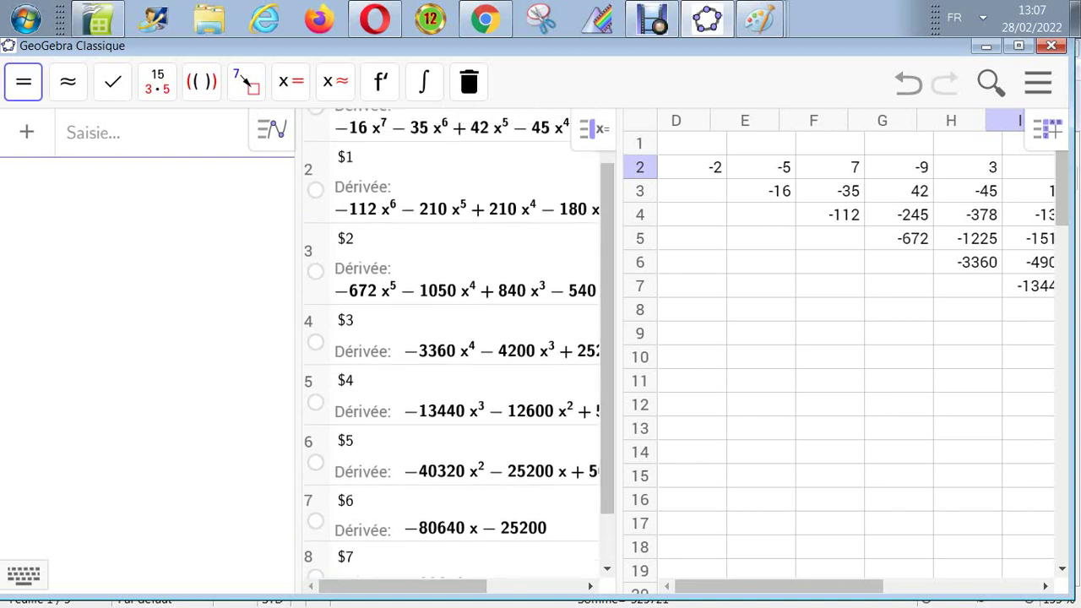
left_click(380, 81)
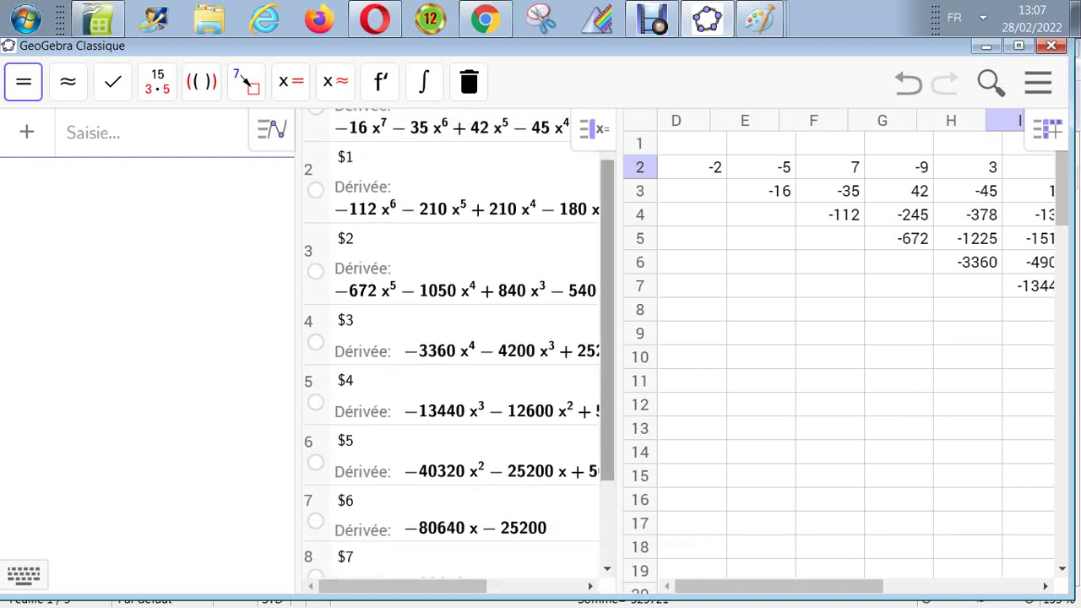
left_click_drag(608, 321, 607, 401)
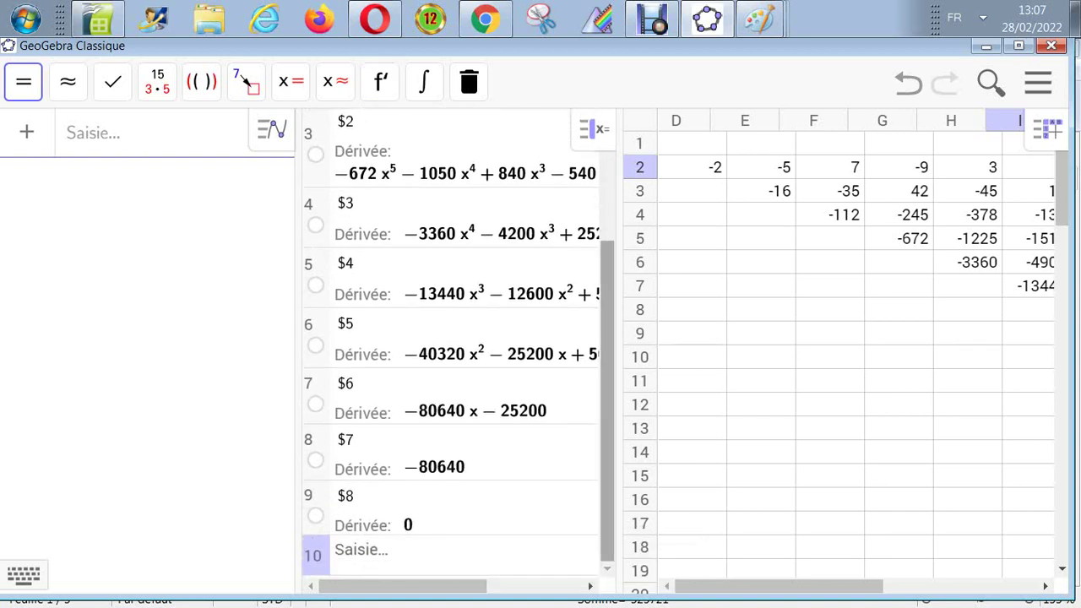
Step: Collapse the algebra view so the computer algebra view shows the derivatives at full width
left_click_drag(299, 351, 4, 351)
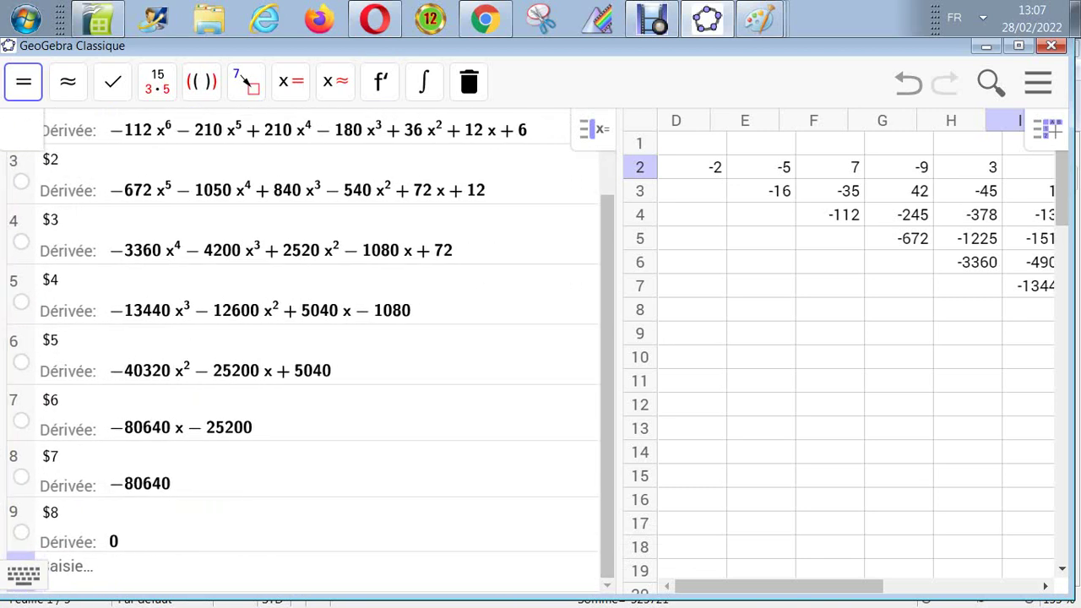
scroll(304, 338, "up", 1)
left_click_drag(606, 339, 607, 317)
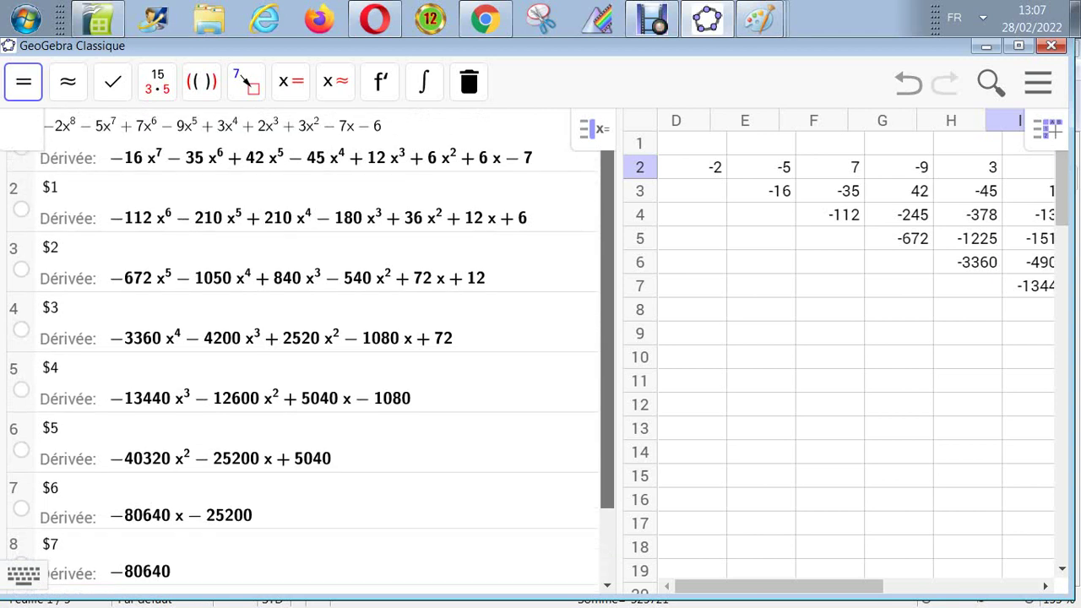
Step: Compare the coefficients in spreadsheet row 3 with the terms of the first derivative
left_click(760, 214)
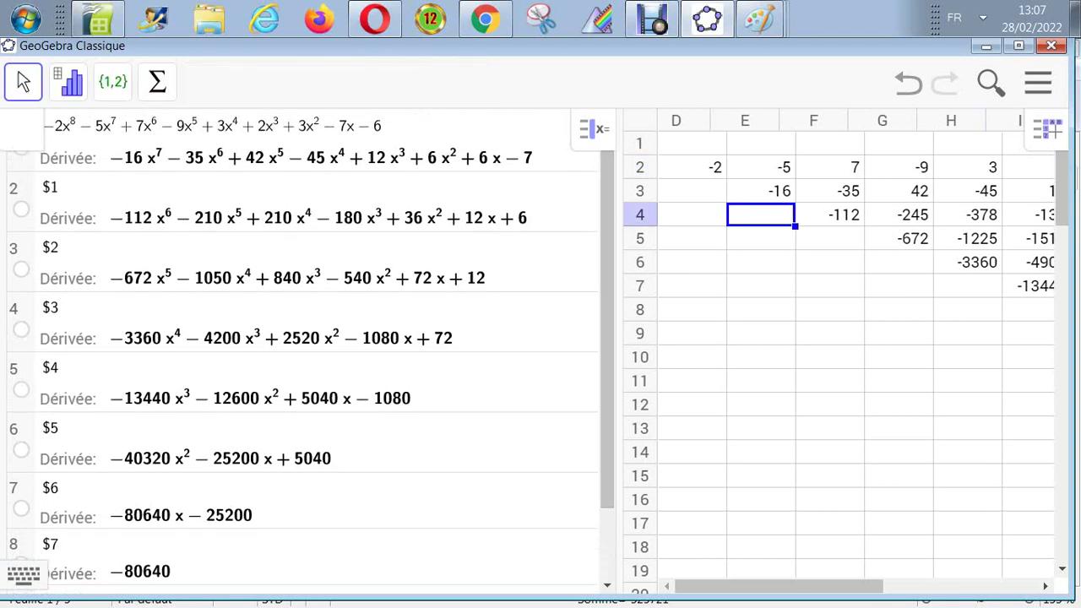
left_click(692, 215)
left_click(692, 191)
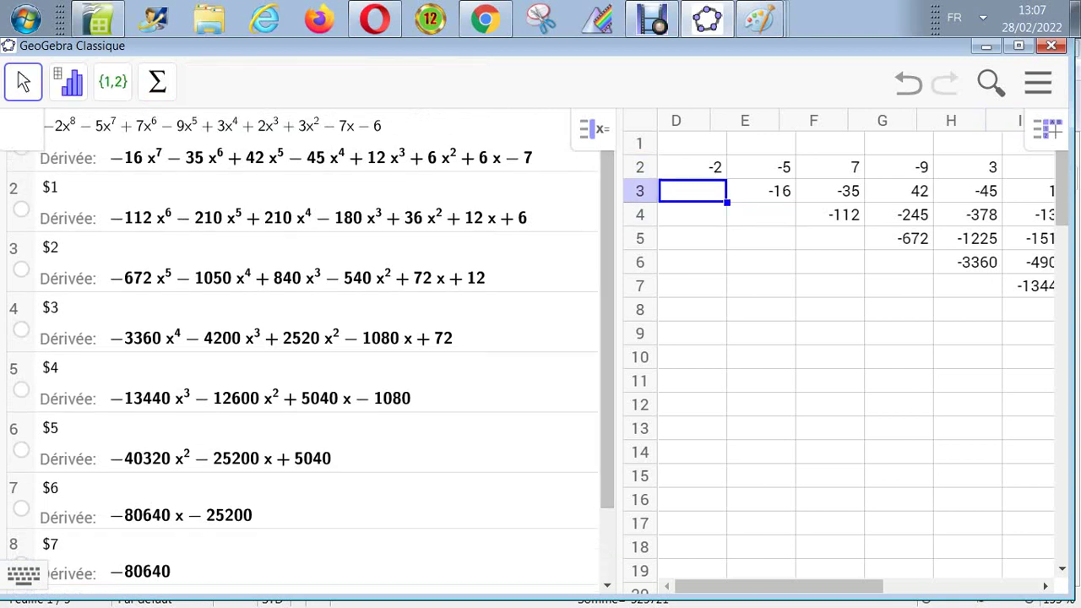
key("Right")
key("Right")
key("Right")
key("Right")
key("Right")
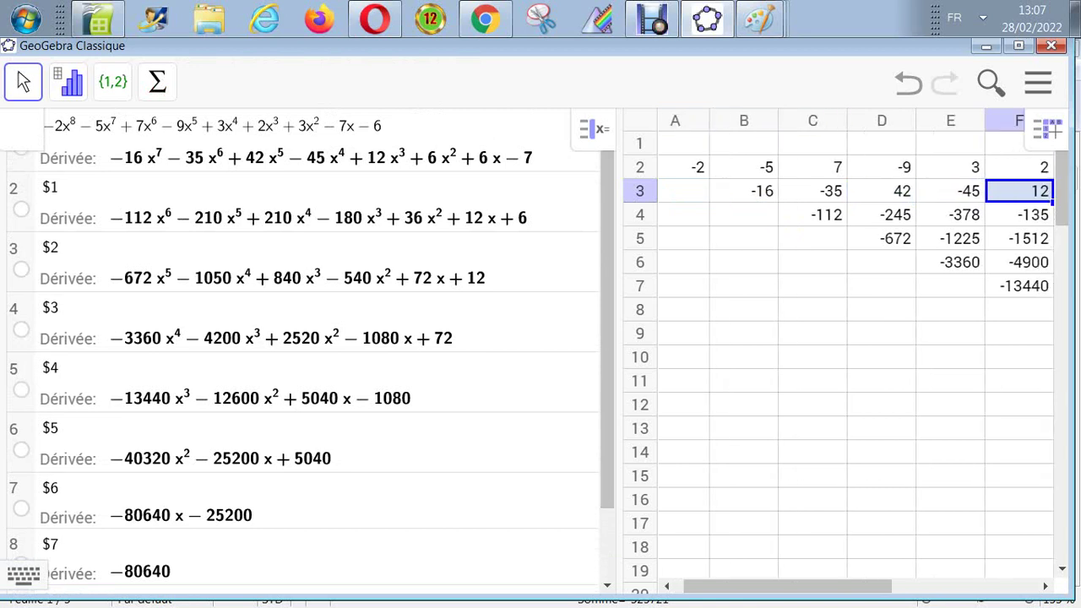
key("Right")
key("Right")
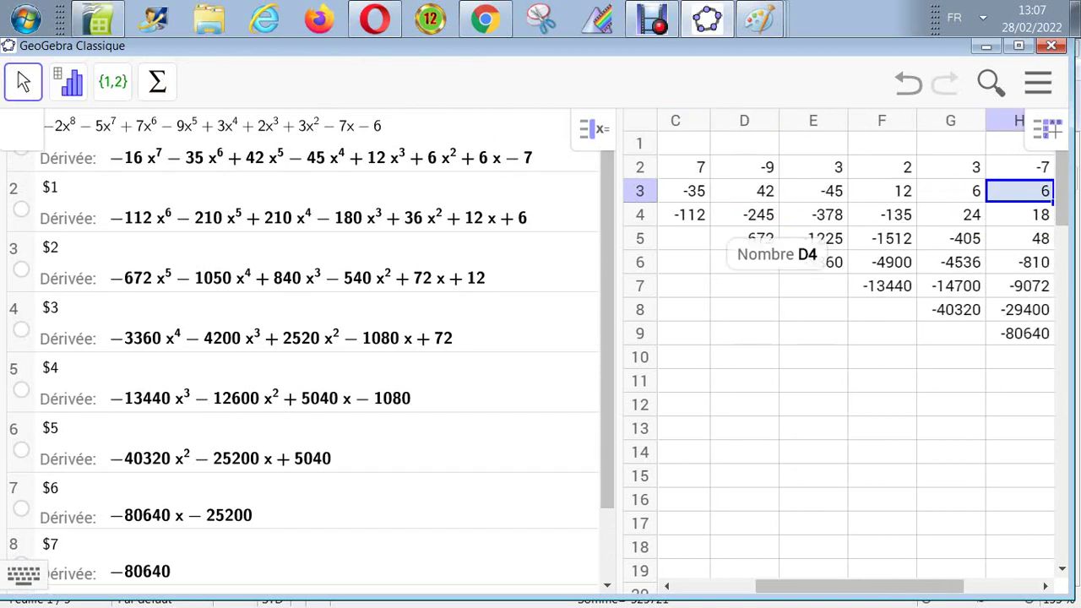
key("Right")
key("Right")
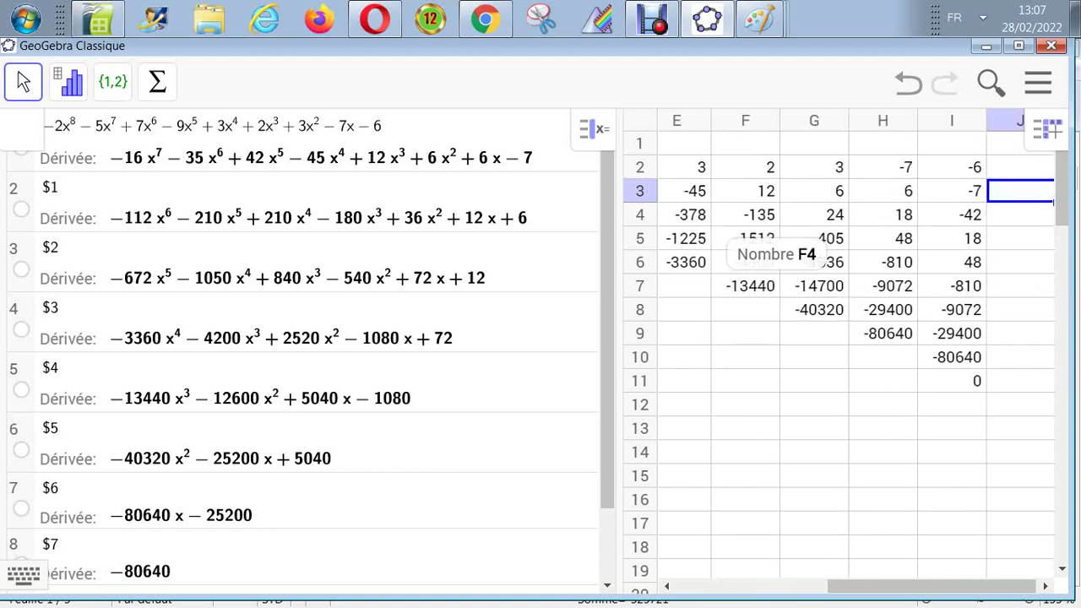
Step: Check the first coefficients in spreadsheet row 4, up to D4, against the second derivative
key("Left")
key("Home")
key("Down")
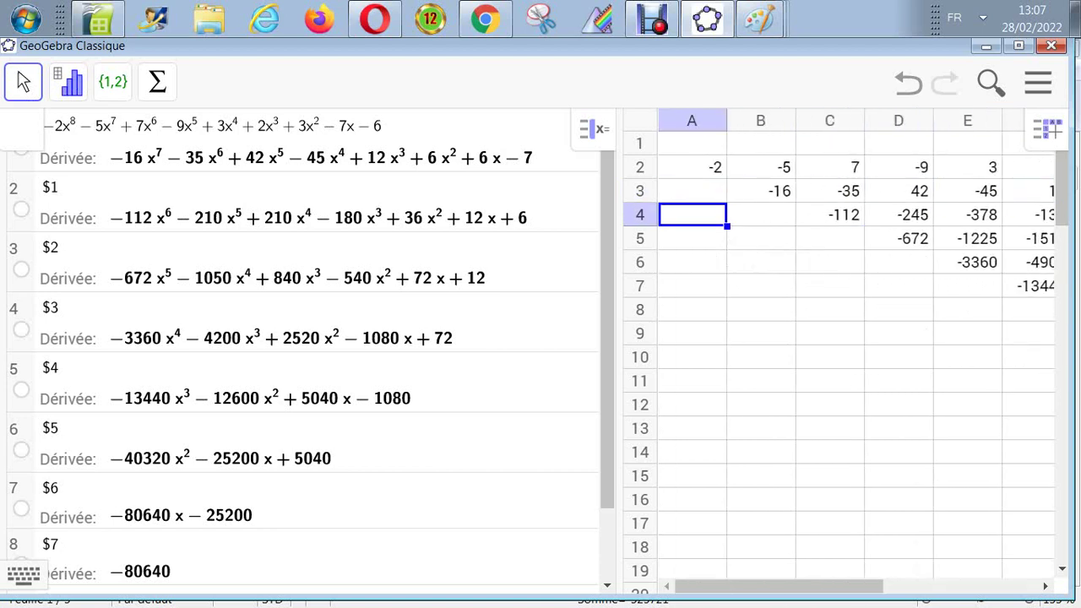
key("Right")
key("Right")
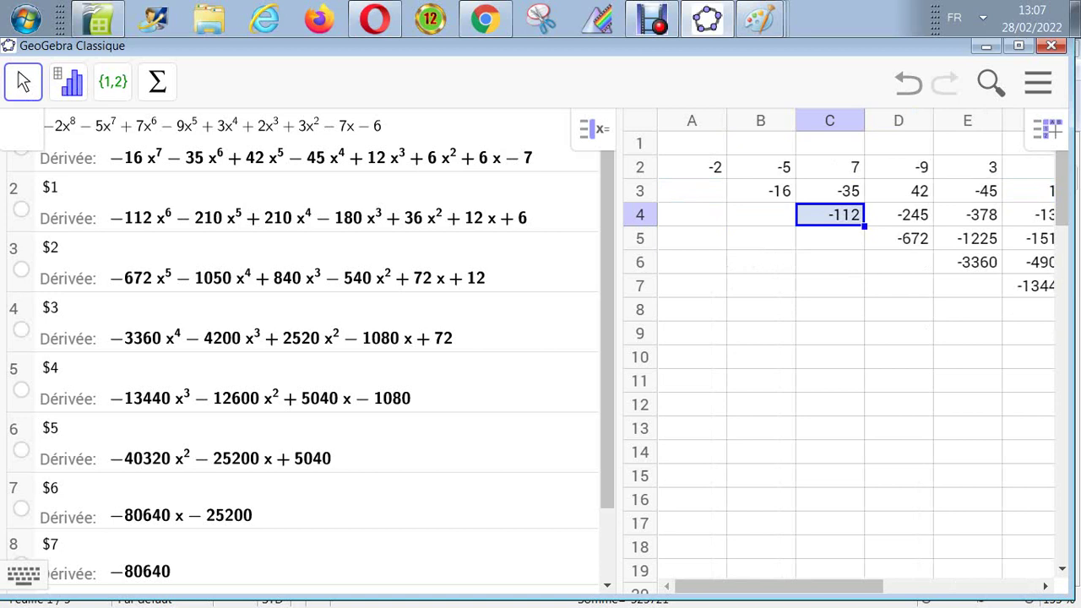
key("Right")
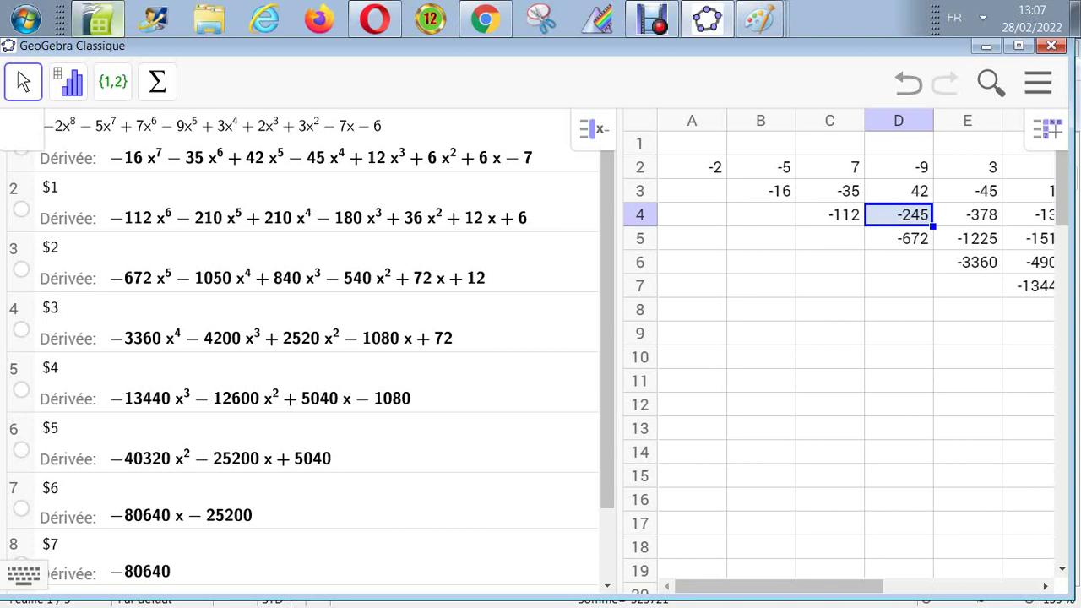
Step: Switch to OpenOffice Calc and fill the second derivative's formula =D4*D2 from E5 across to K5
left_click(99, 18)
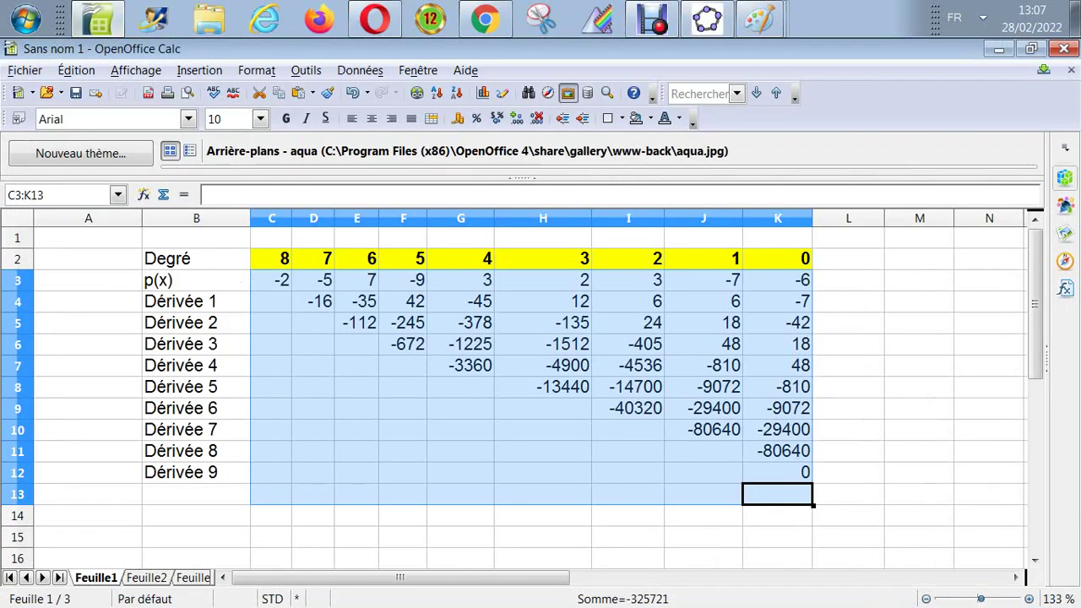
left_click(356, 322)
left_click_drag(379, 333, 790, 330)
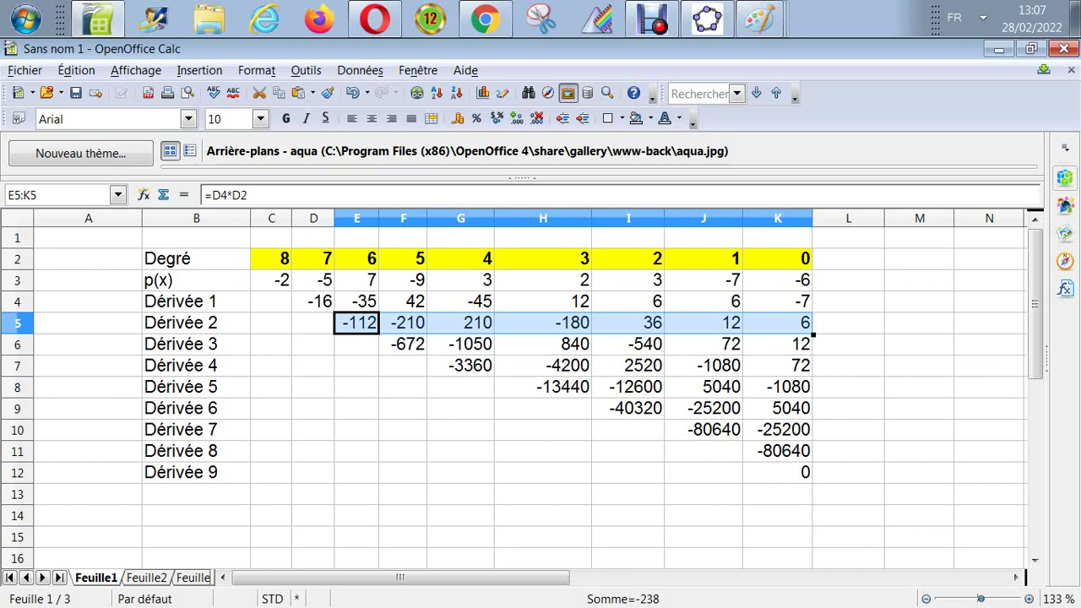
Step: Copy the corrected range C3:K13 and paste it into GeoGebra's spreadsheet starting at A2
left_click_drag(271, 279, 778, 494)
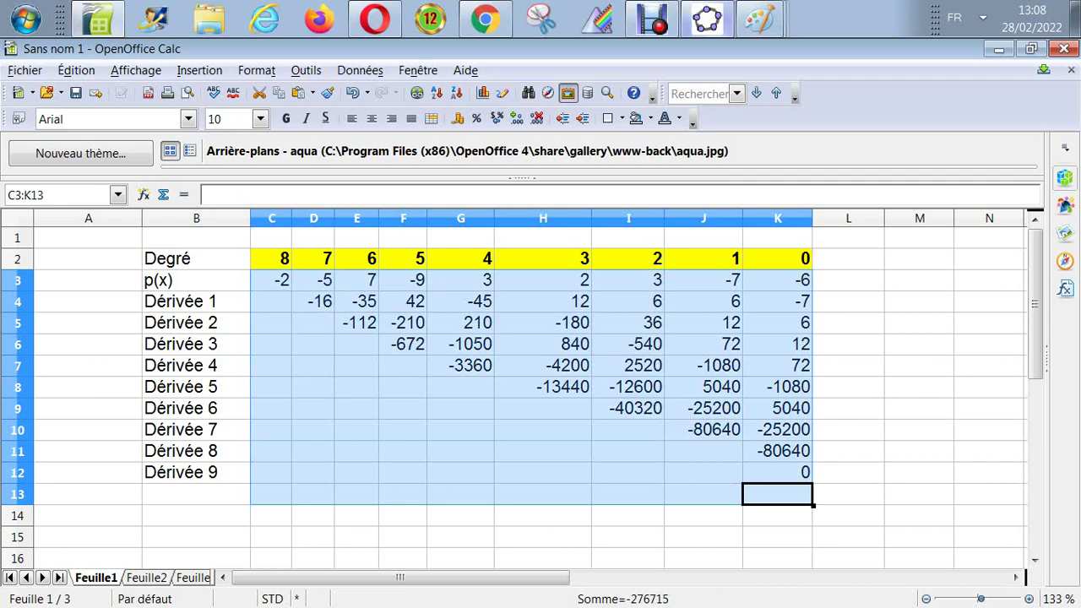
left_click(707, 19)
left_click(692, 167)
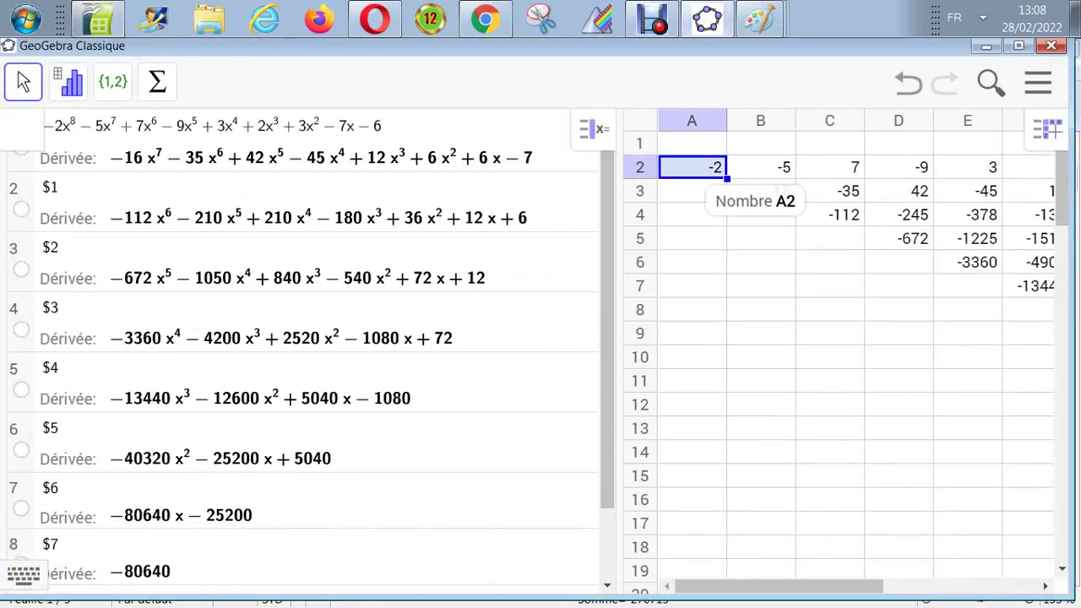
key("ctrl+v")
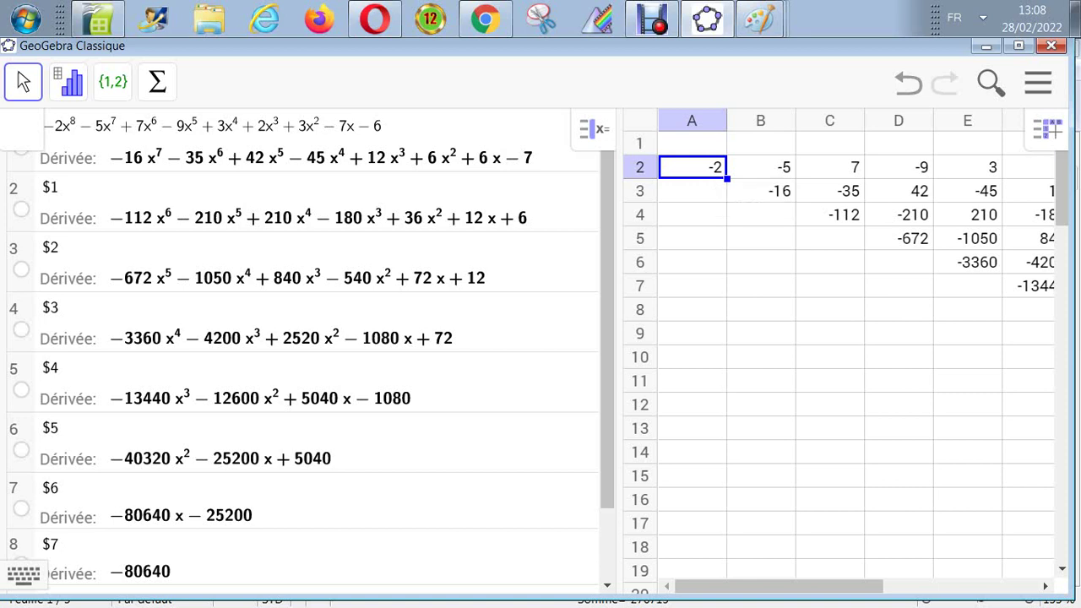
Step: Compare the coefficients in spreadsheet row 4 with the terms of the second derivative
key("Down")
key("Down")
key("Right")
key("Right")
key("Right")
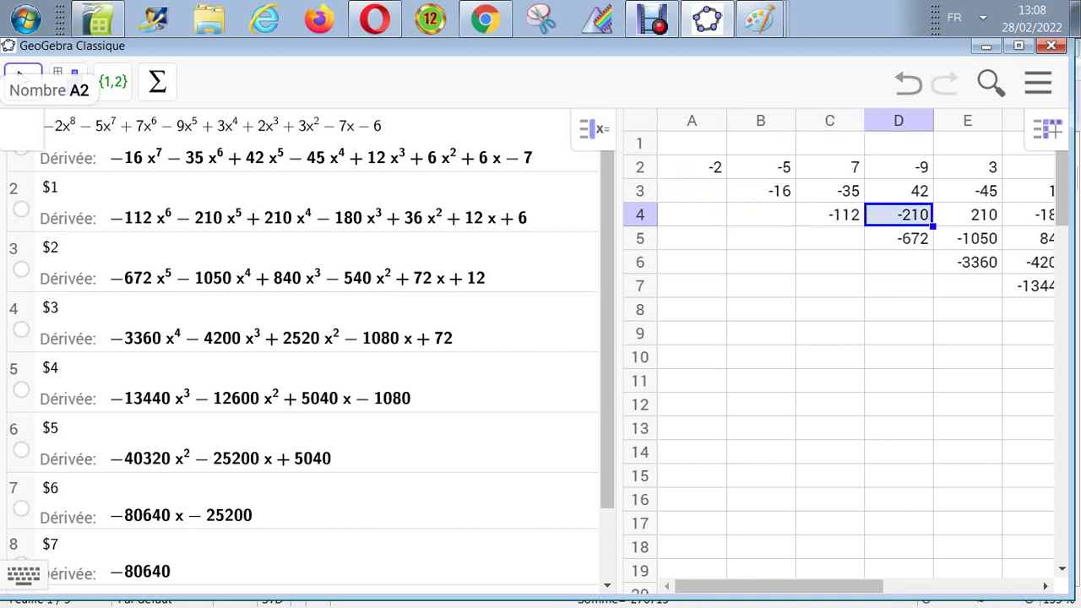
key("Right")
key("Right")
key("Right")
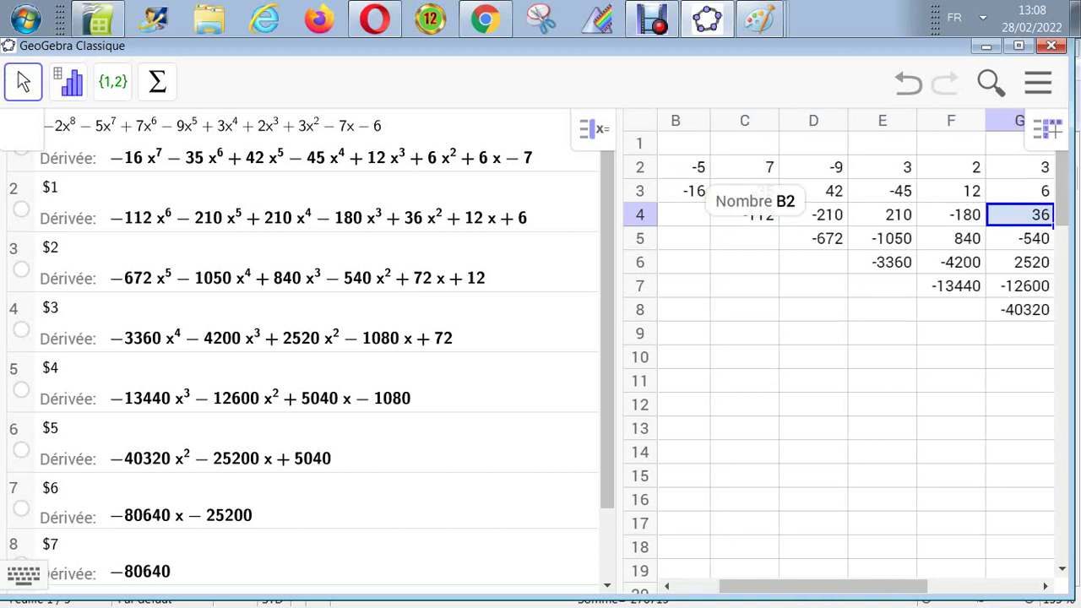
key("Right")
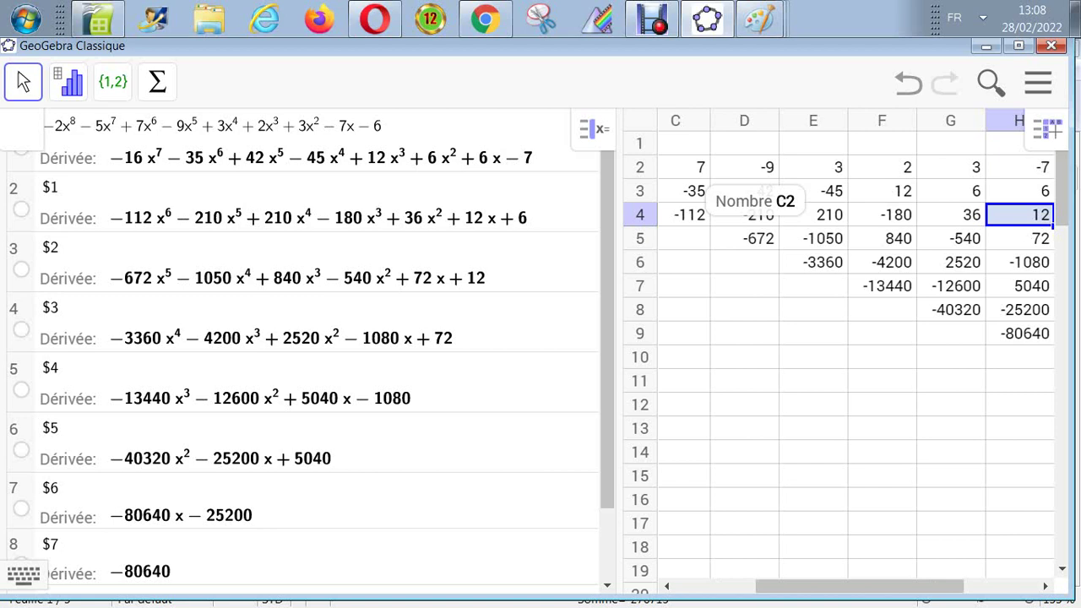
key("Right")
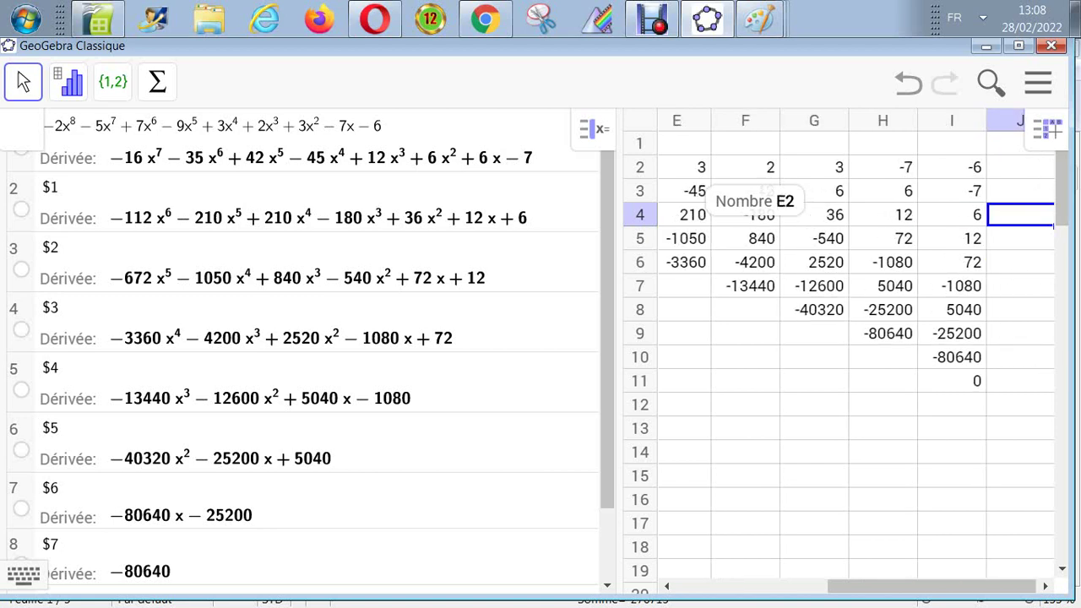
Step: Compare the coefficients in spreadsheet row 5, from D5 to I5, with the terms of the third derivative
key("Left")
key("Left")
key("Left")
key("Left")
key("Left")
key("Left")
key("Left")
key("Left")
key("Down")
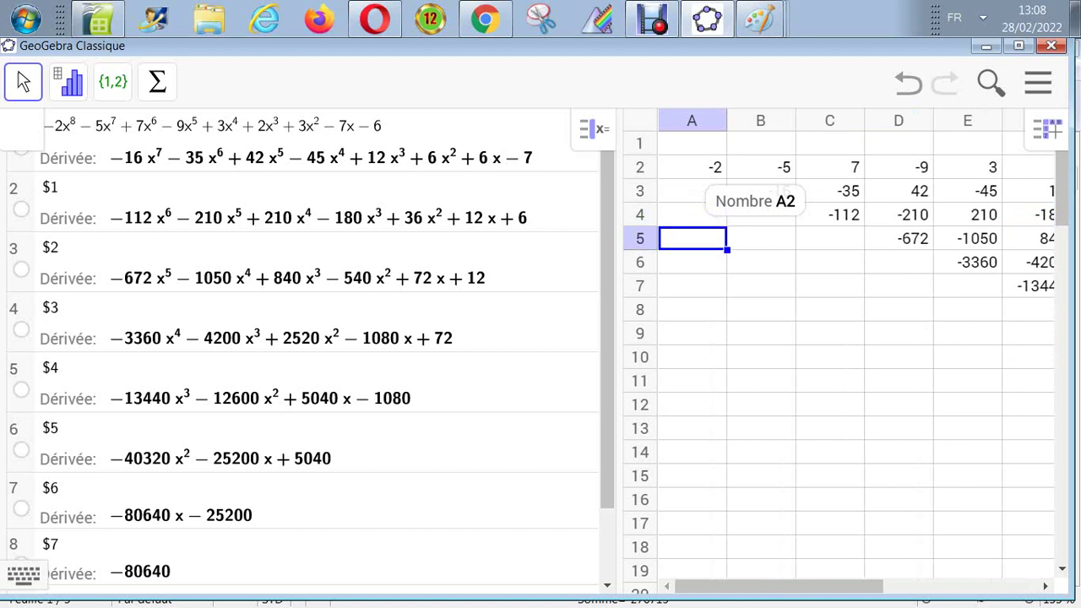
key("Right")
key("Right")
key("Right")
key("Right")
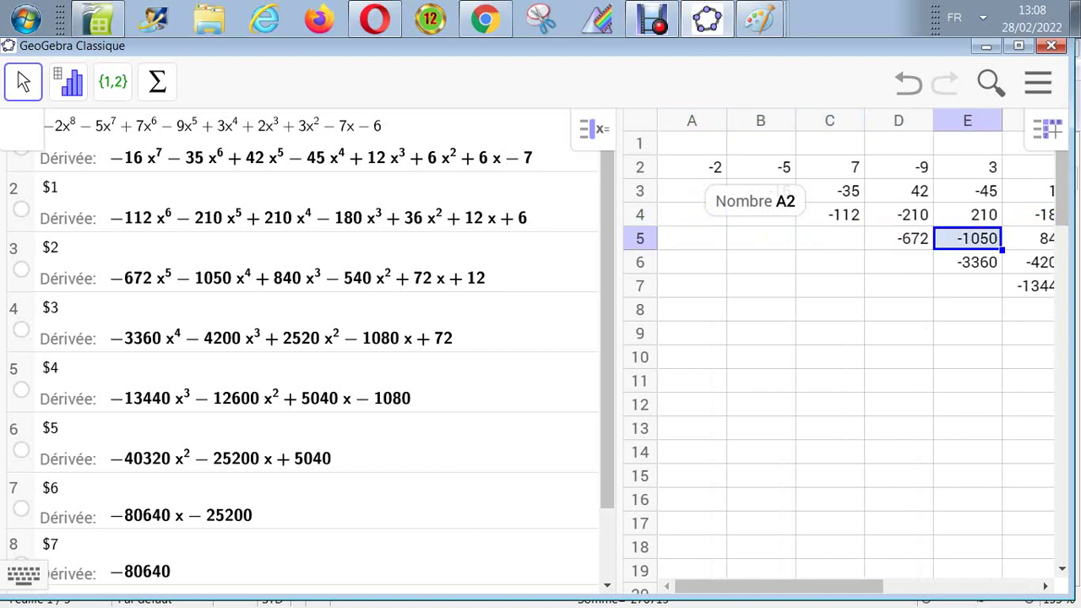
key("Right")
key("Right")
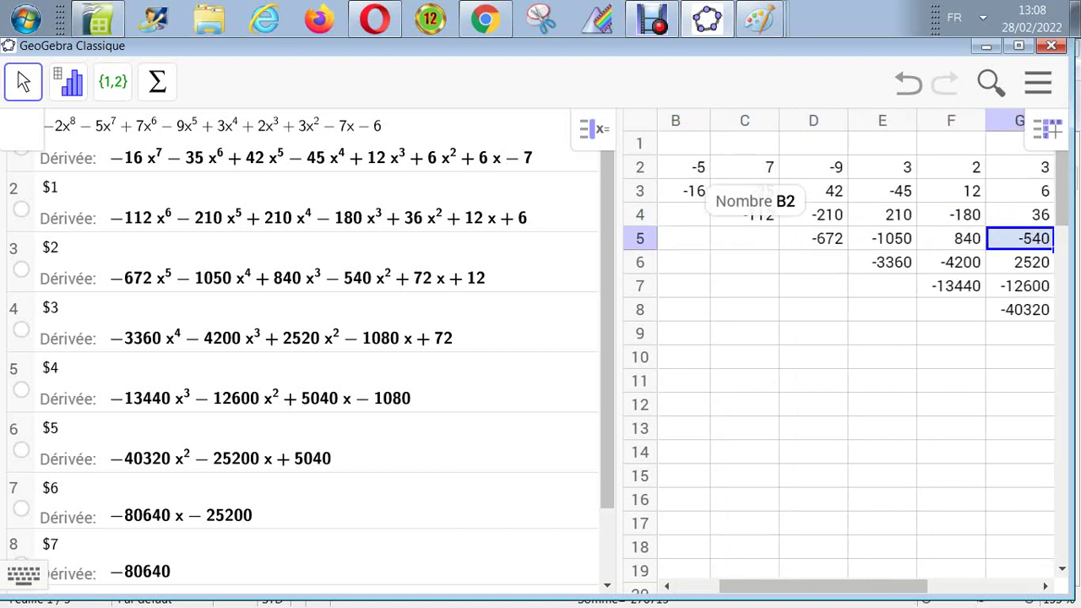
key("Right")
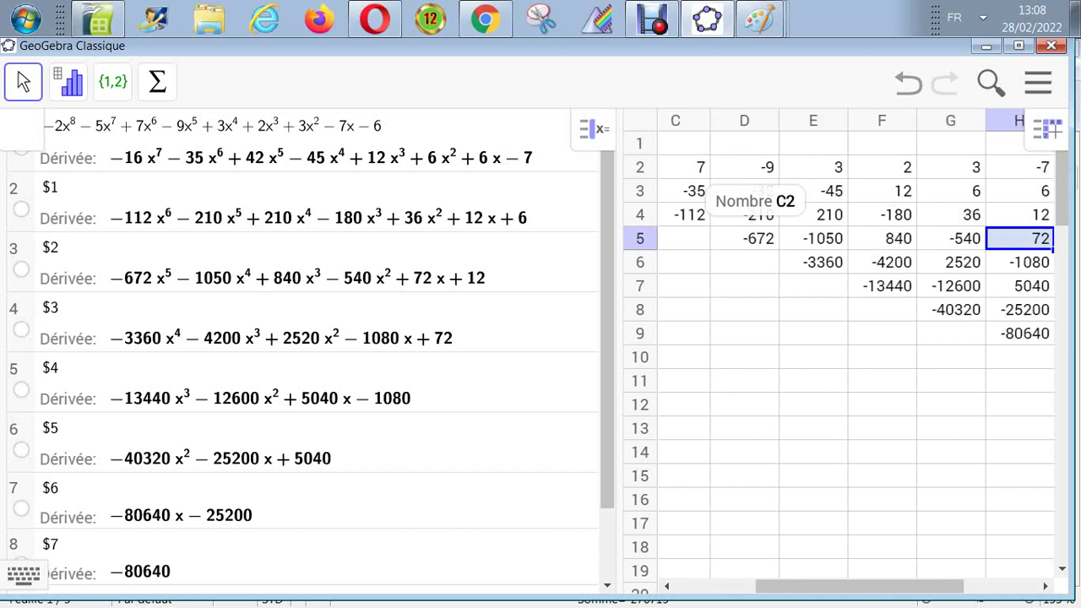
key("Right")
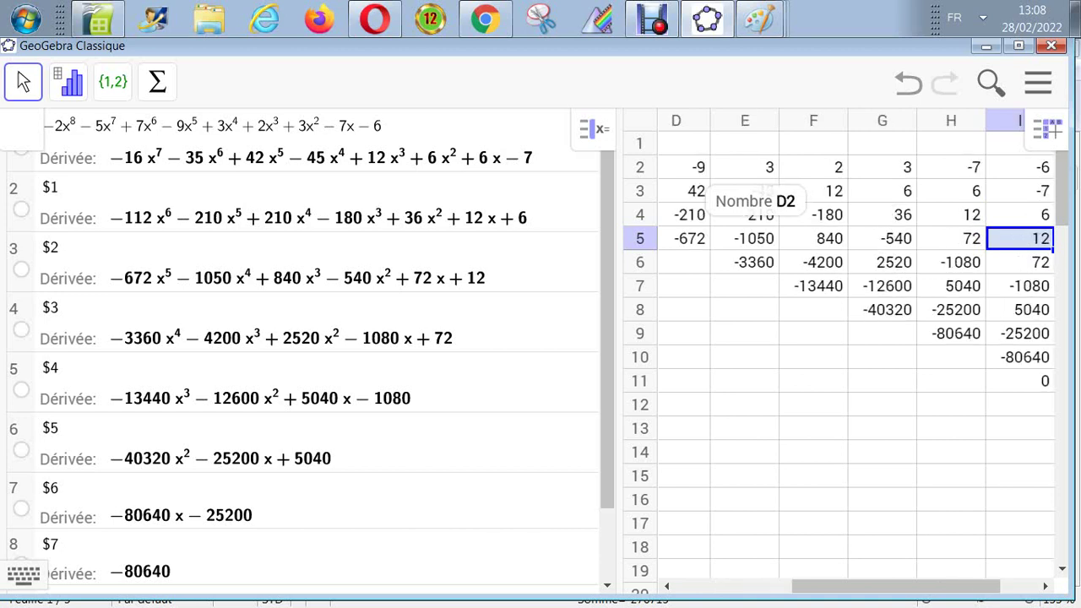
key("Right")
Step: Compare the coefficients in spreadsheet row 6, from E6 to I6, with the terms of the fourth derivative
key("Left")
key("Left")
key("Left")
key("Left")
key("Left")
key("Left")
key("Left")
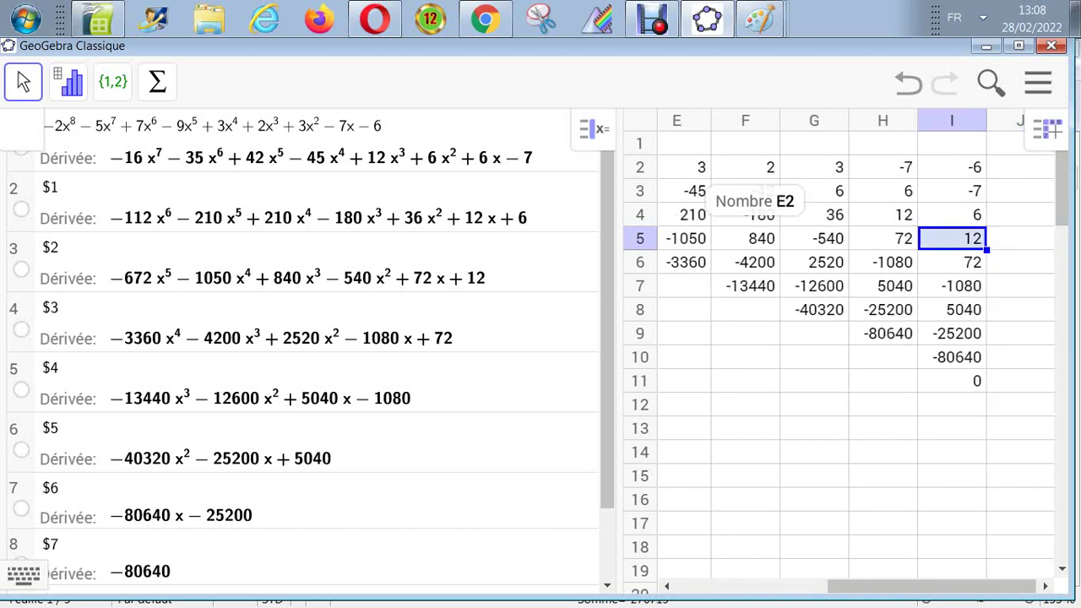
key("Down")
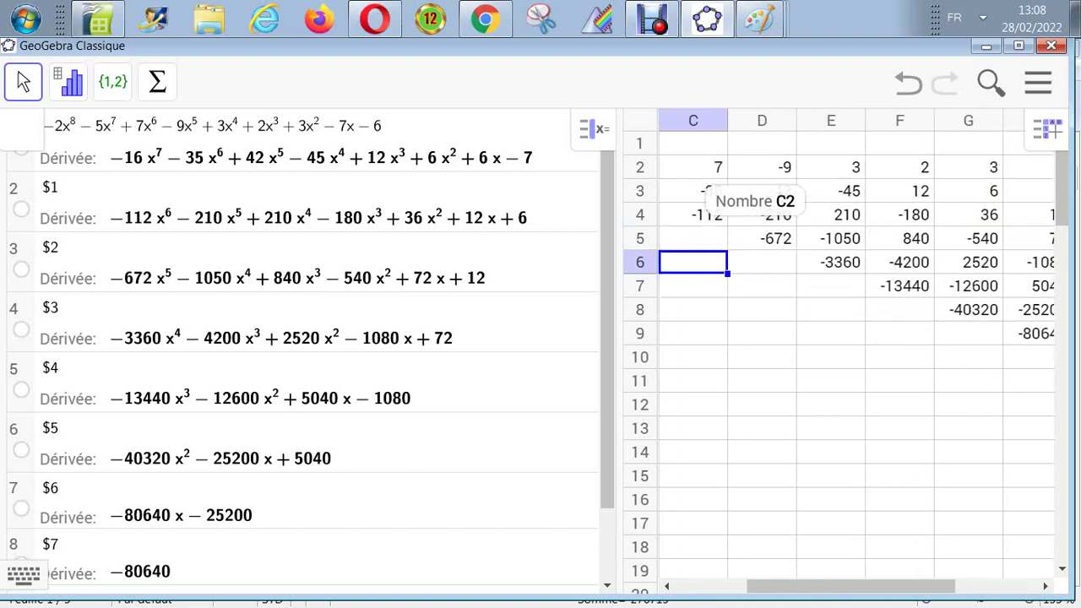
key("Right")
key("Right")
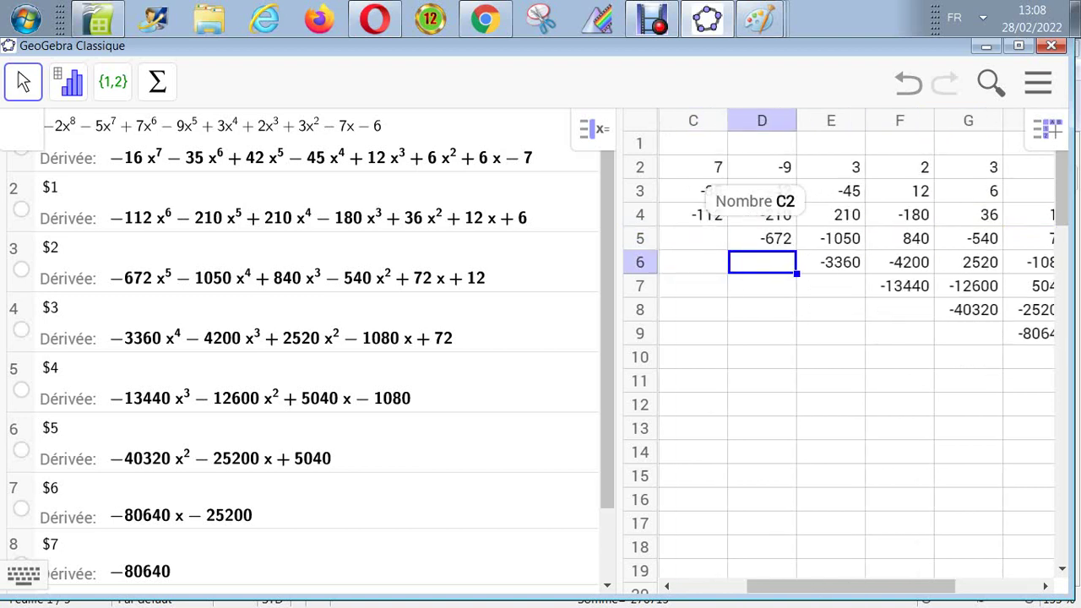
key("Right")
key("Right")
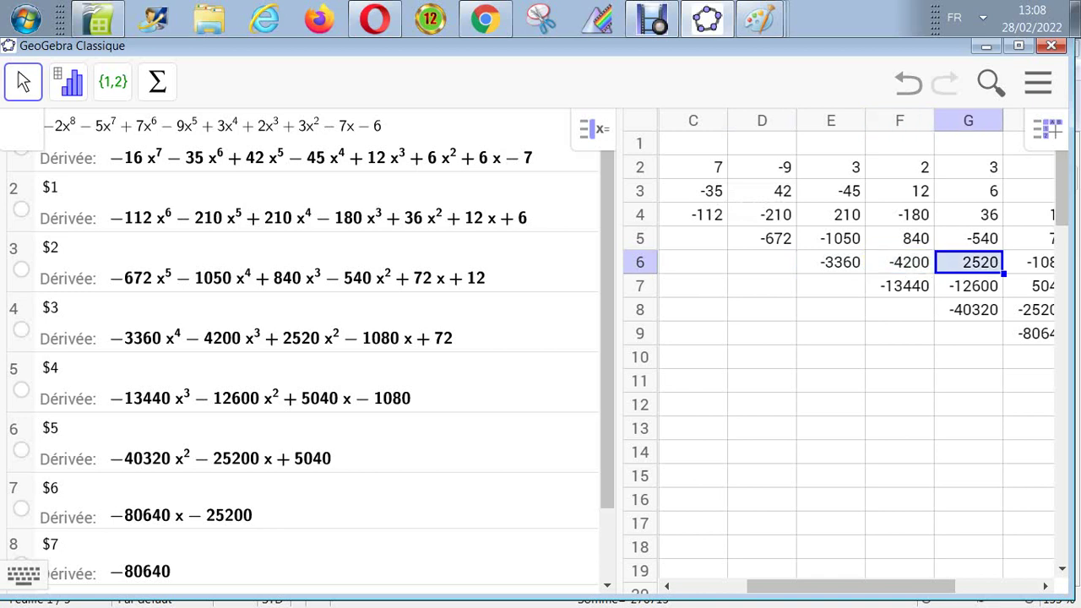
key("Right")
key("Right")
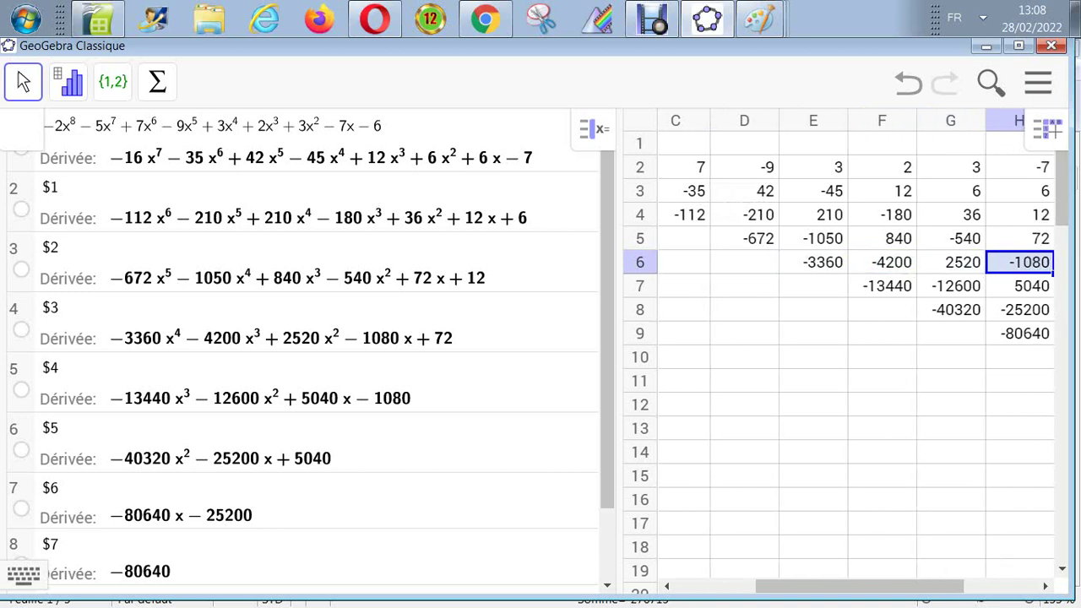
key("Right")
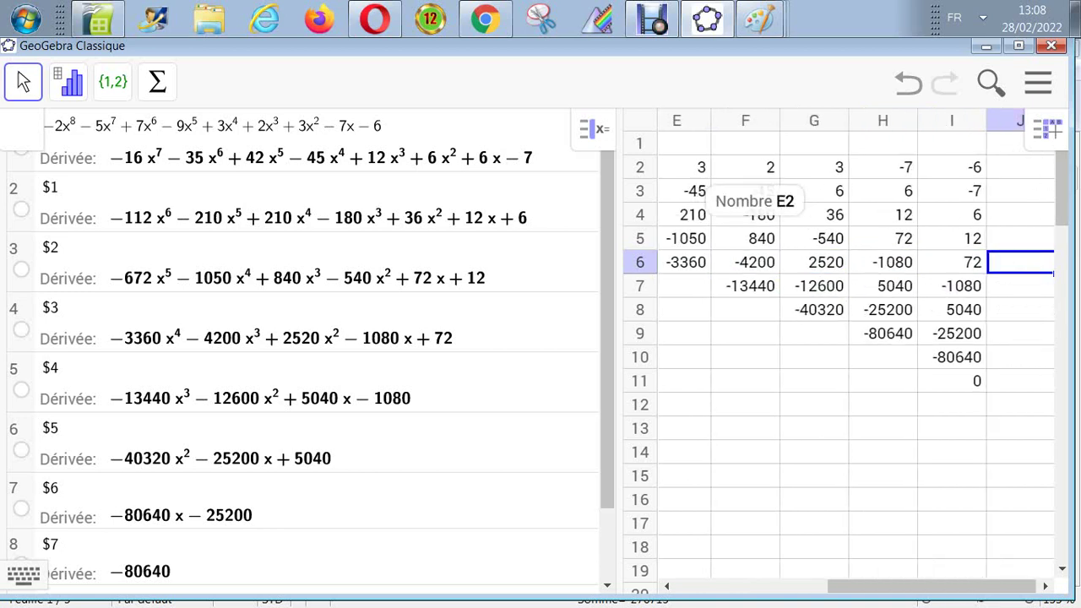
Step: Compare the coefficients in spreadsheet row 7, from F7 to I7, with the terms of the fifth derivative
key("Left")
key("Left")
key("Left")
key("Left")
key("Left")
key("Left")
key("Left")
key("Left")
key("Down")
key("Right")
key("Right")
key("Right")
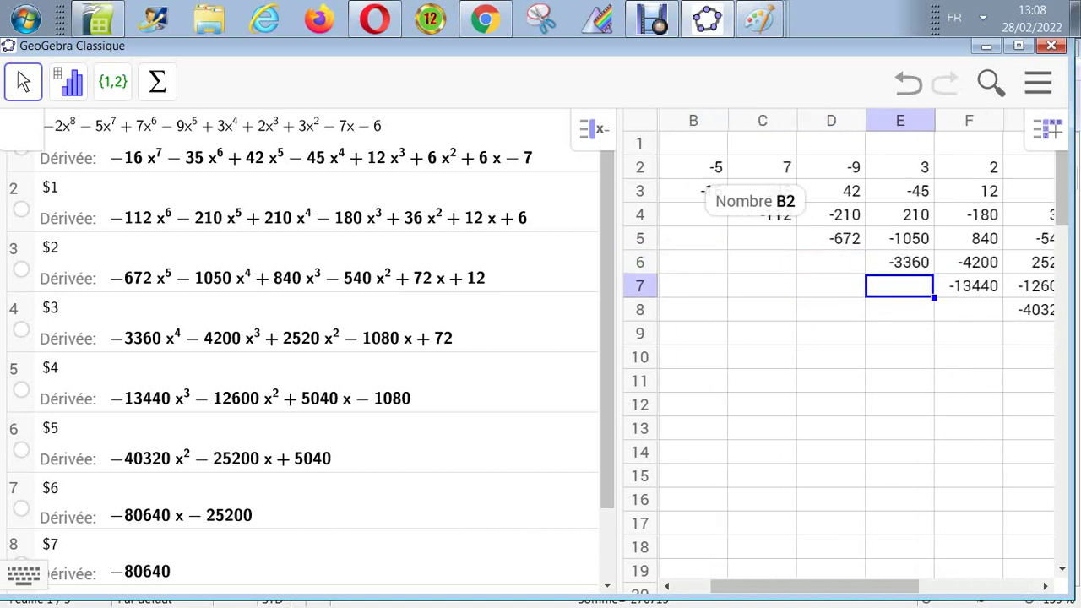
key("Right")
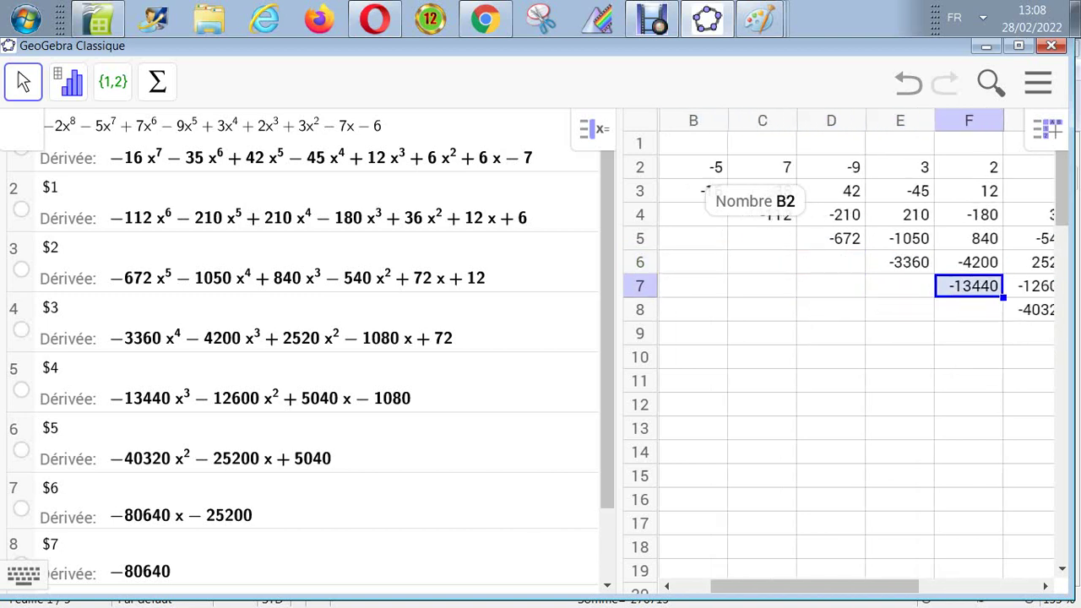
key("Right")
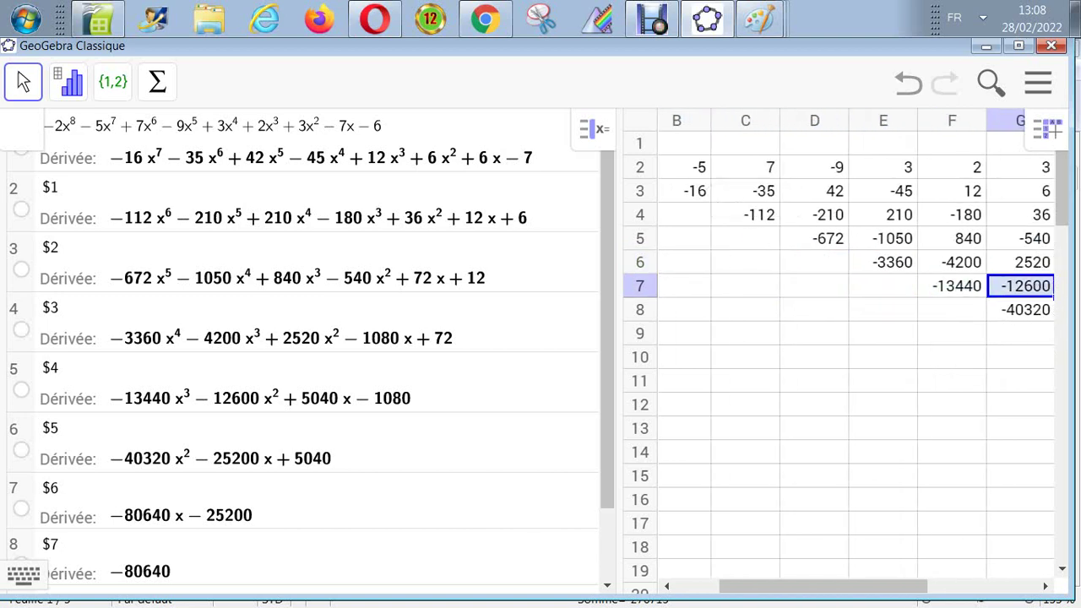
key("Right")
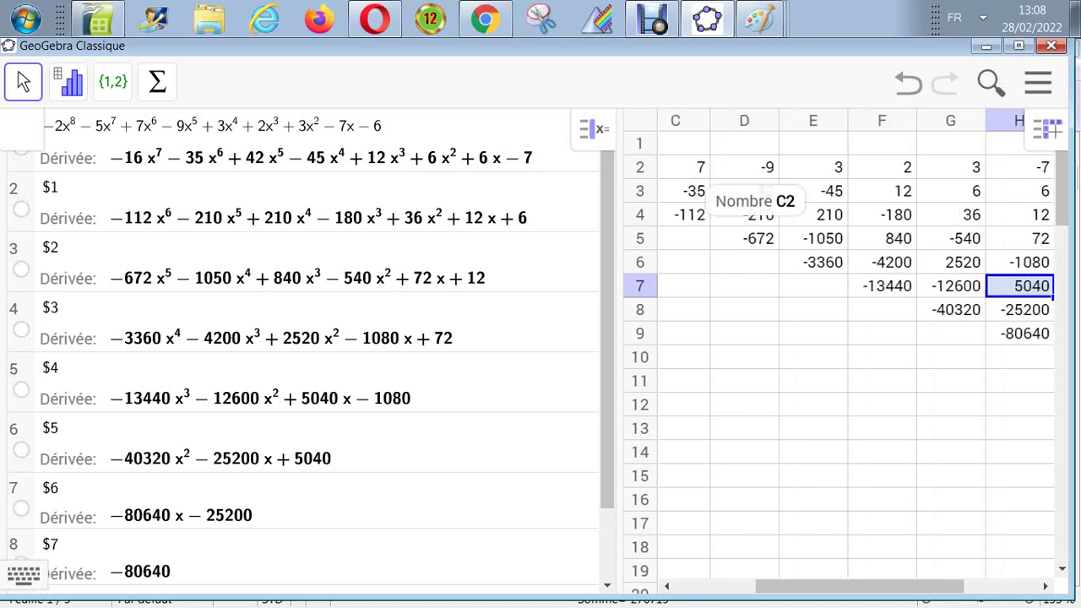
key("Right")
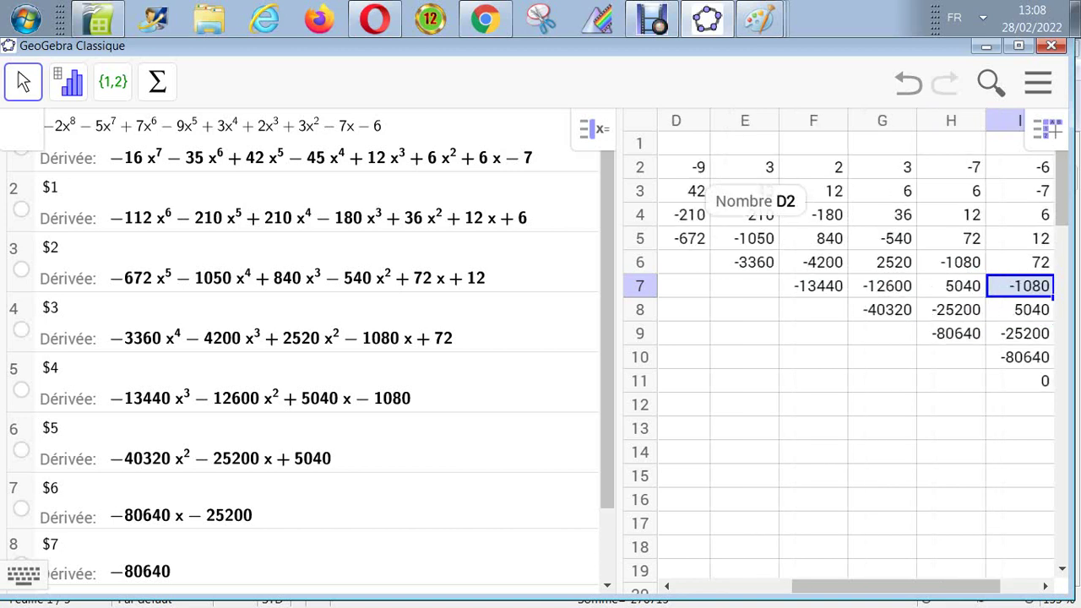
key("Right")
Step: Compare the coefficients in spreadsheet row 8, from G8 to I8, with the terms of the sixth derivative
key("Left")
key("Left")
key("Left")
key("Left")
key("Down")
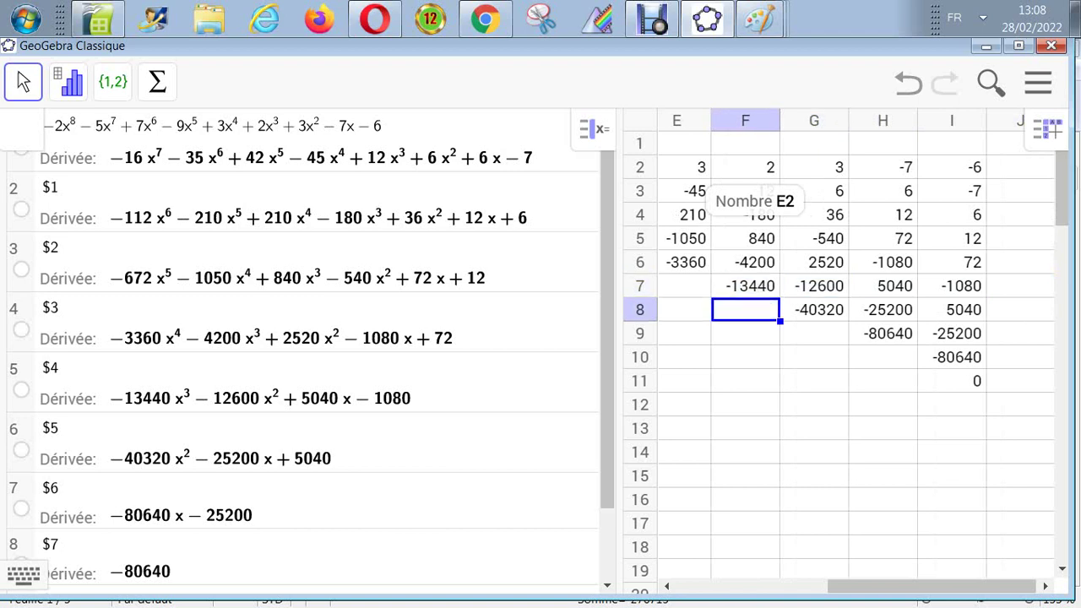
key("Right")
key("Right")
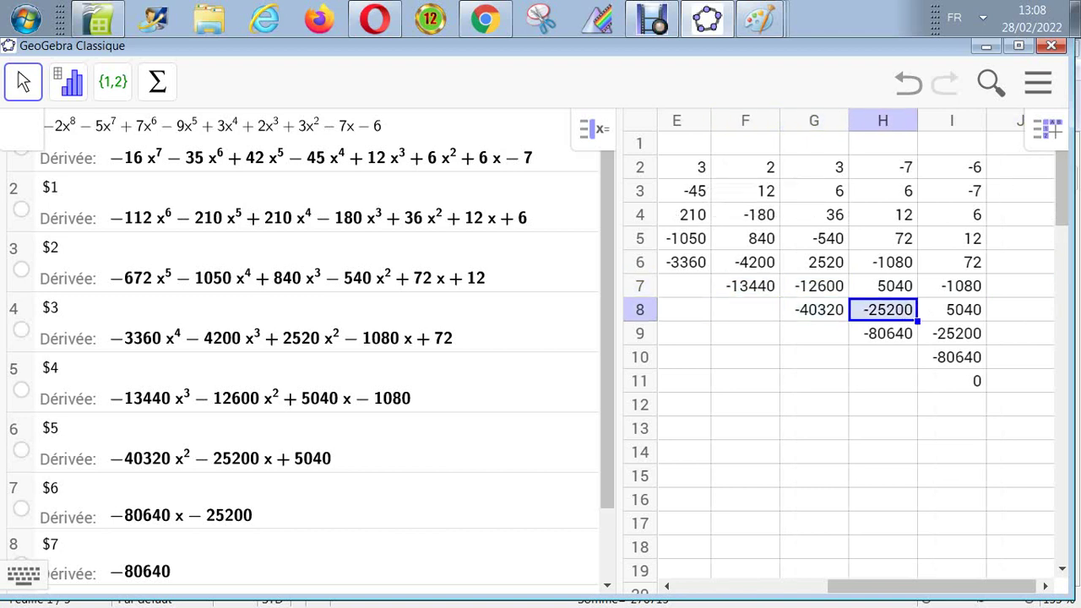
key("Right")
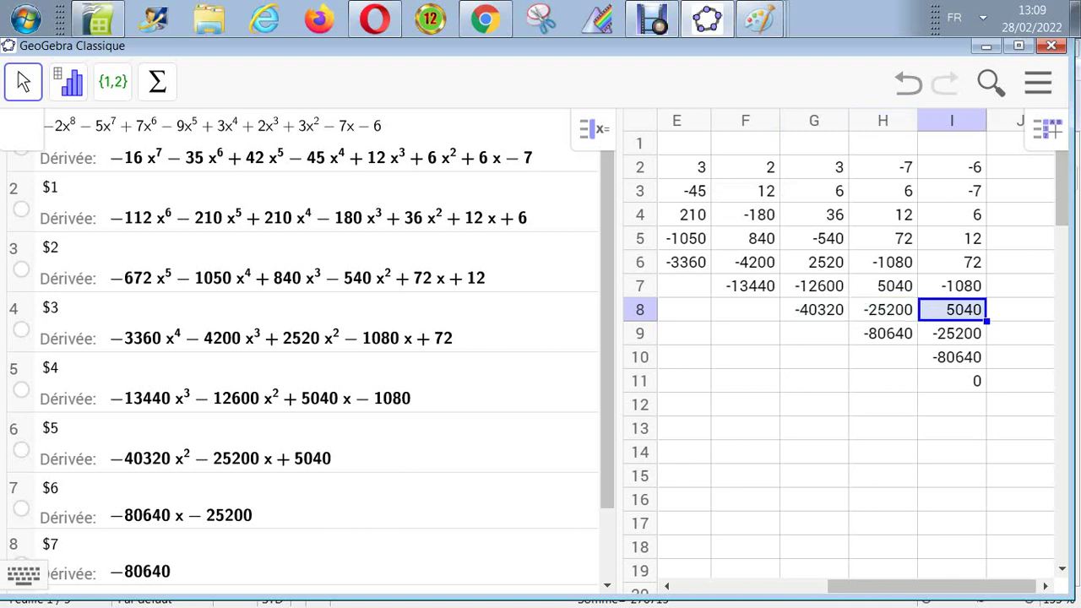
key("Right")
key("Left")
key("Home")
key("Down")
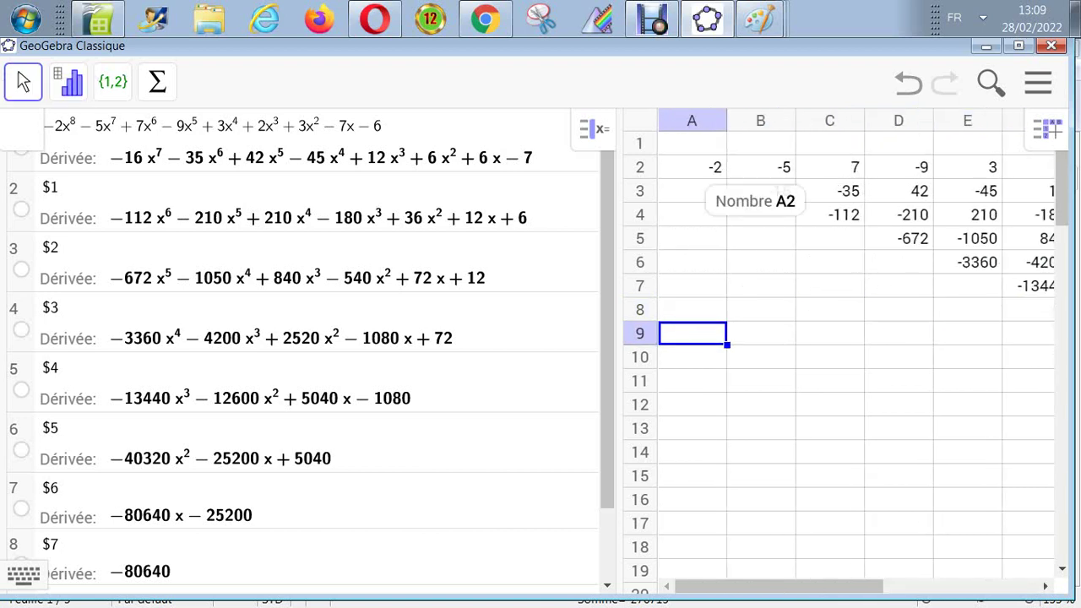
key("Up")
key("Right")
key("Right")
key("Right")
key("Right")
key("Right")
key("Right")
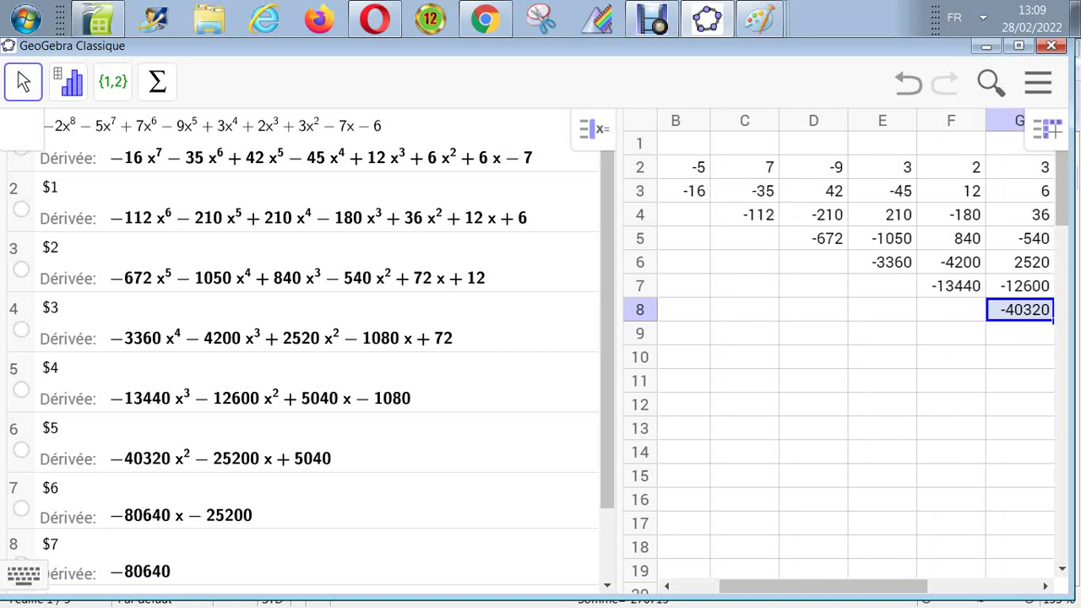
key("Right")
key("Right")
key("Right")
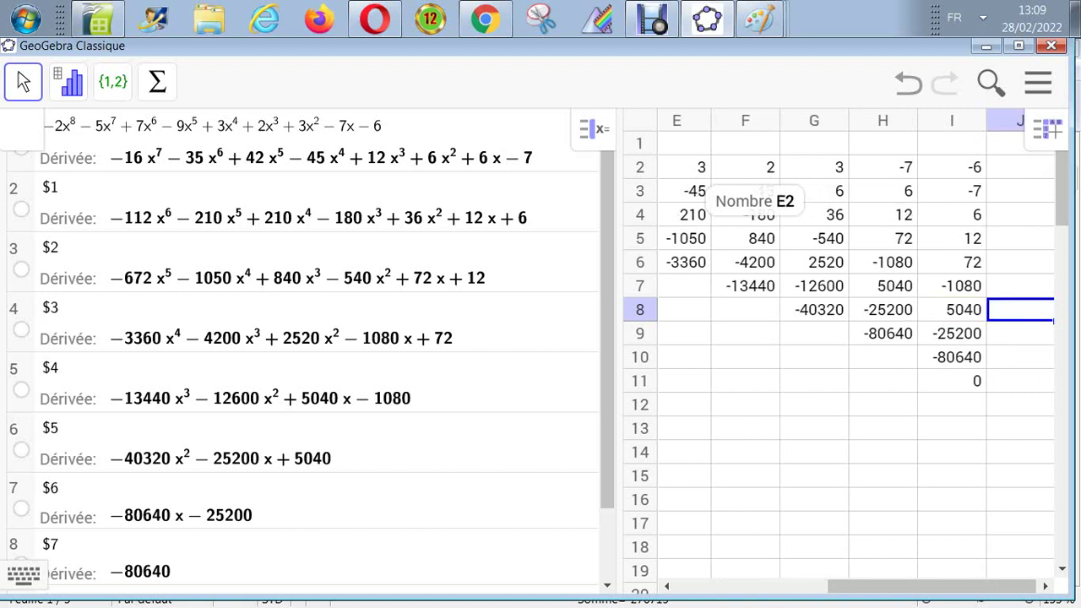
Step: Check the remaining coefficients in spreadsheet rows 9 to 11 against the seventh and higher derivatives
key("Down")
key("Left")
key("Left")
key("Left")
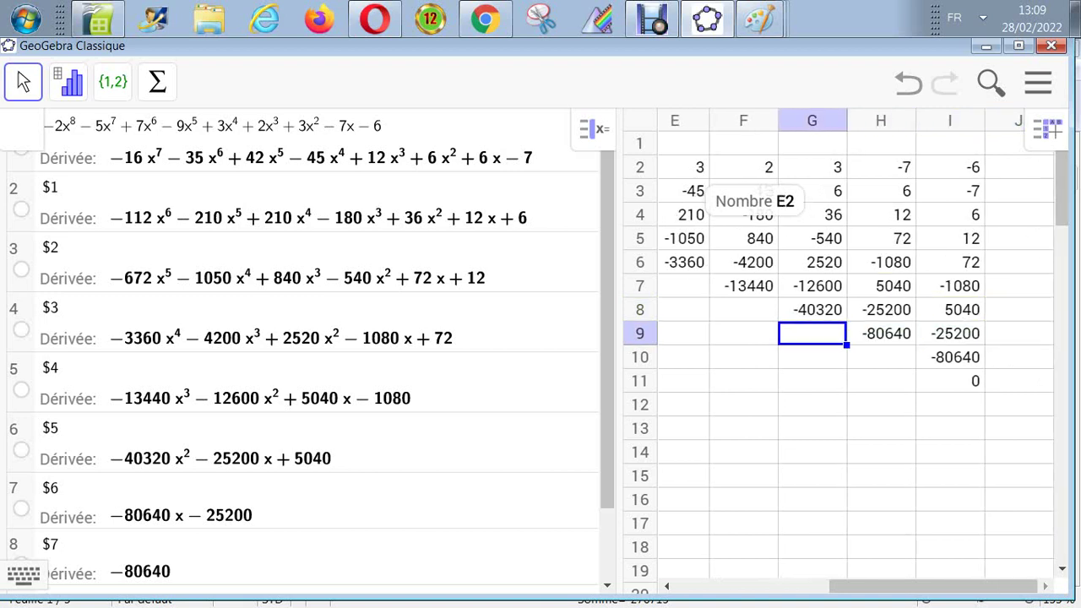
key("Right")
key("Right")
key("Down")
key("Left")
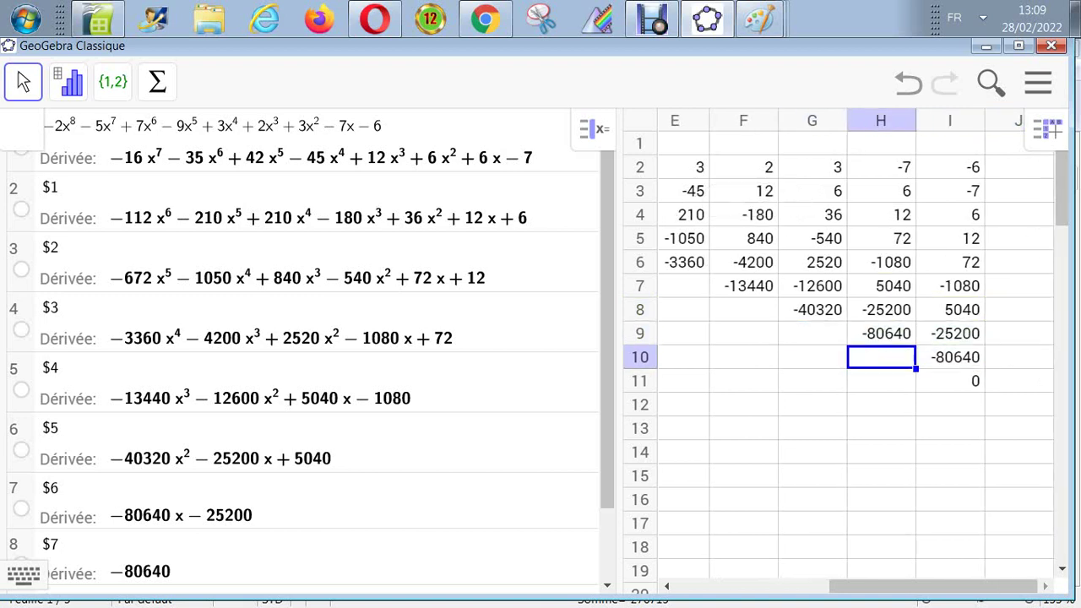
key("Down")
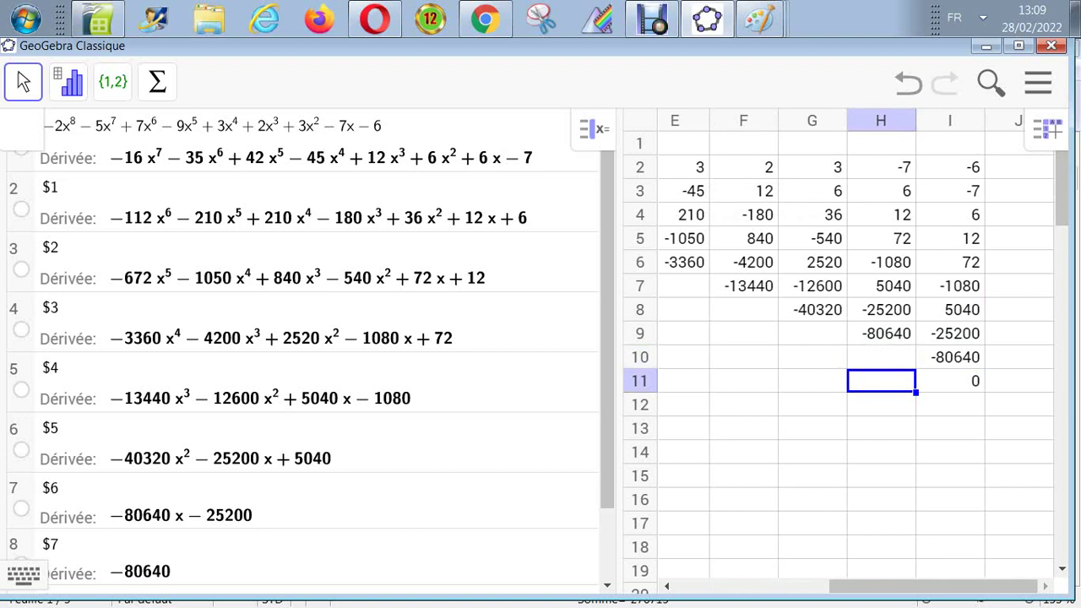
key("Up")
key("Right")
key("Down")
Step: Return the spreadsheet selection to cell A1 and switch to the Paint drawing with the handwritten sum formula
key("Left")
key("Left")
key("Left")
key("Left")
key("Left")
key("Left")
key("Left")
key("Left")
key("Up")
key("Up")
key("Up")
key("Up")
key("Up")
key("Up")
key("Up")
key("Up")
key("Up")
key("Up")
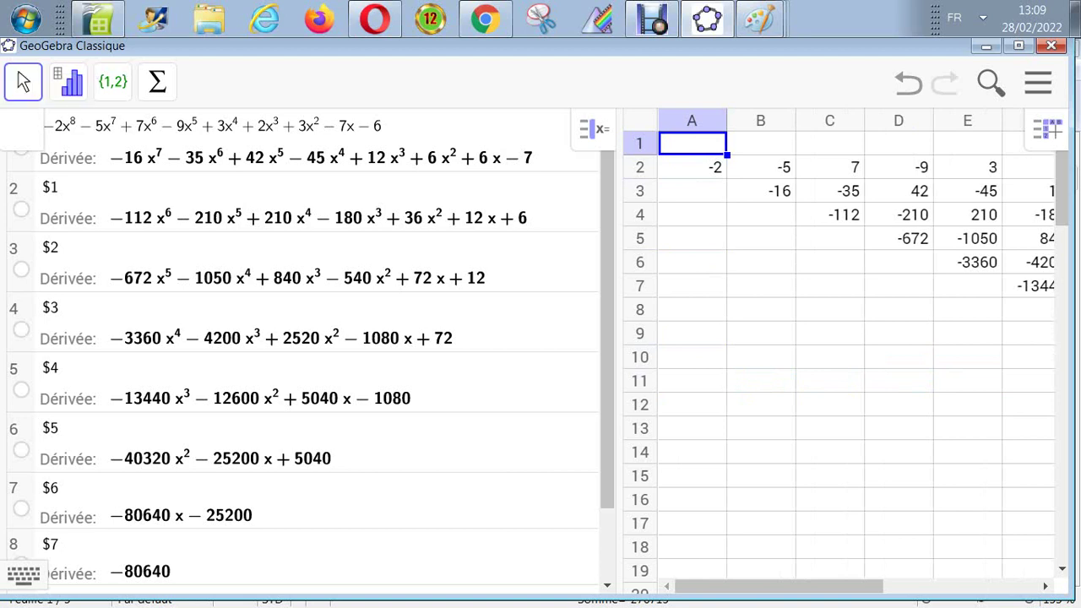
left_click(760, 19)
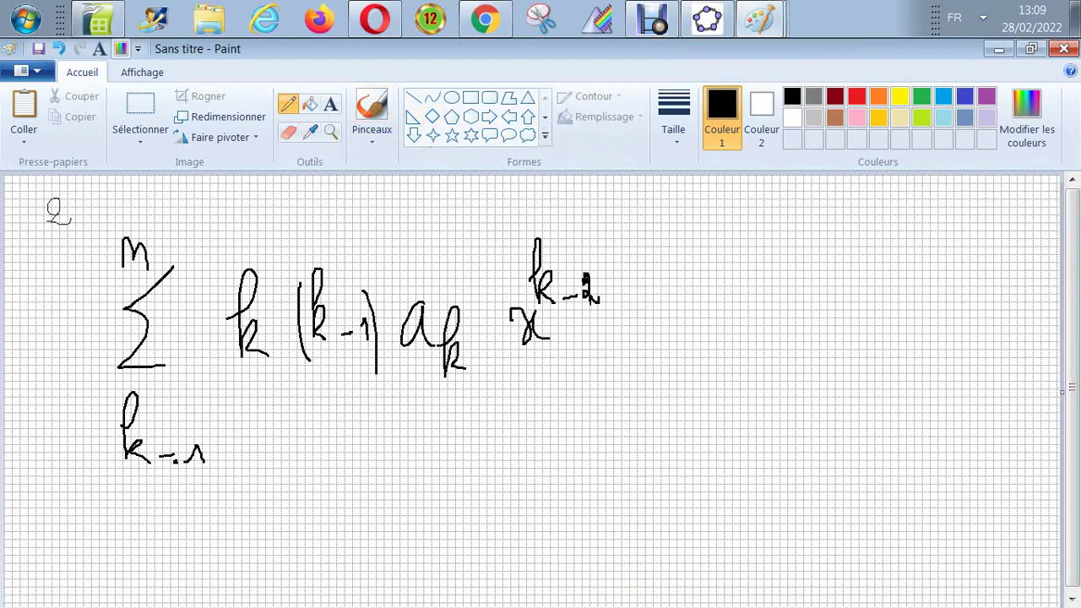
mouse_move(245, 502)
left_mouse_down()
mouse_move(272, 478)
mouse_move(253, 541)
mouse_move(379, 538)
mouse_move(312, 549)
left_mouse_up()
left_click_drag(223, 422, 318, 549)
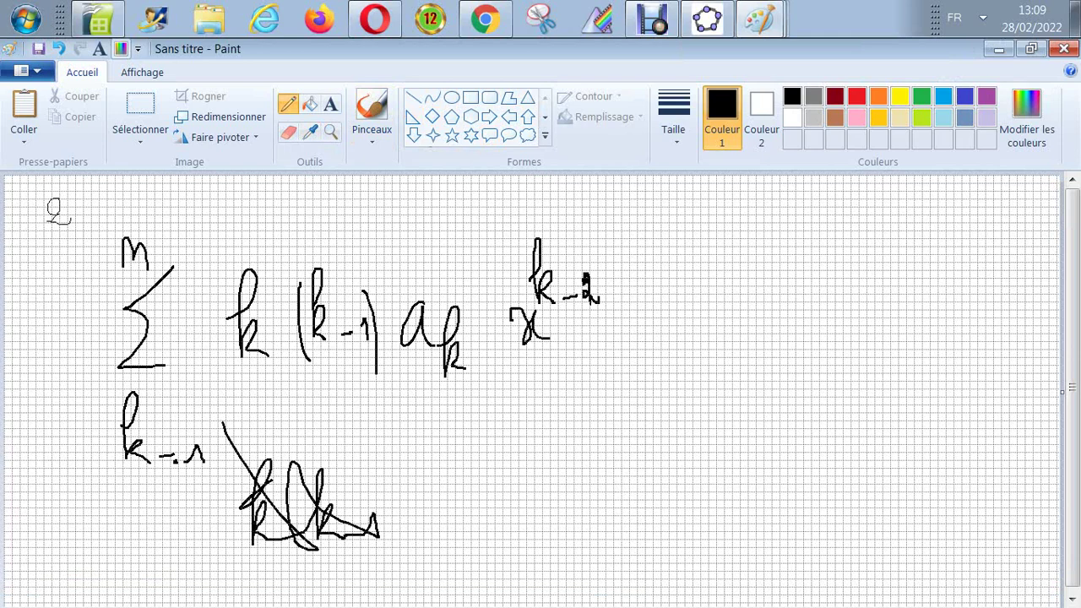
left_click(59, 48)
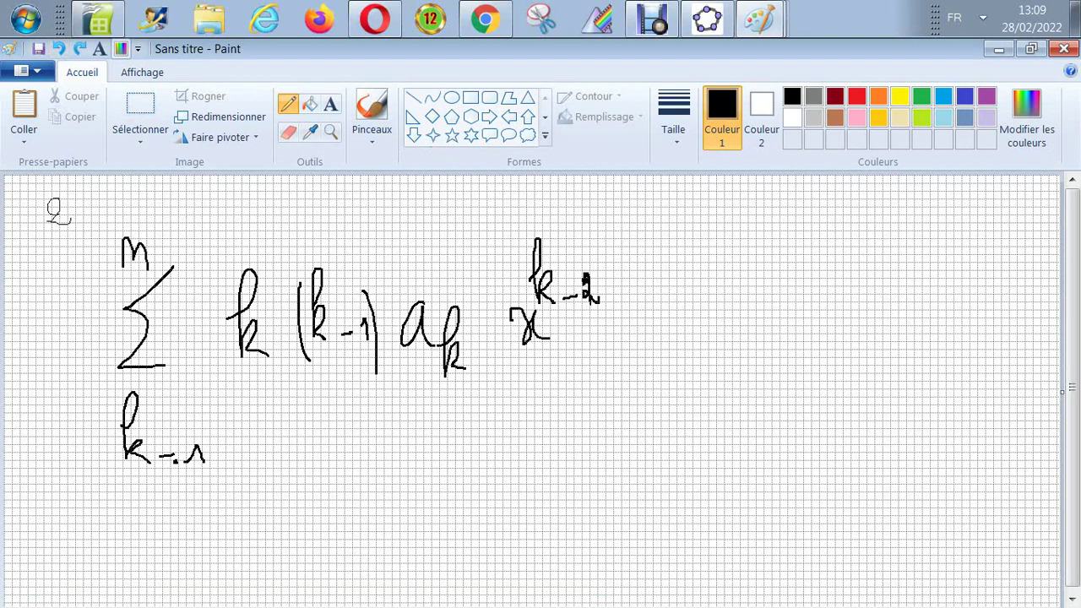
Step: Handwrite the product k(k-1)(k-2) followed by n! below the sum formula
mouse_move(256, 486)
left_mouse_down()
mouse_move(255, 563)
mouse_move(280, 564)
left_mouse_up()
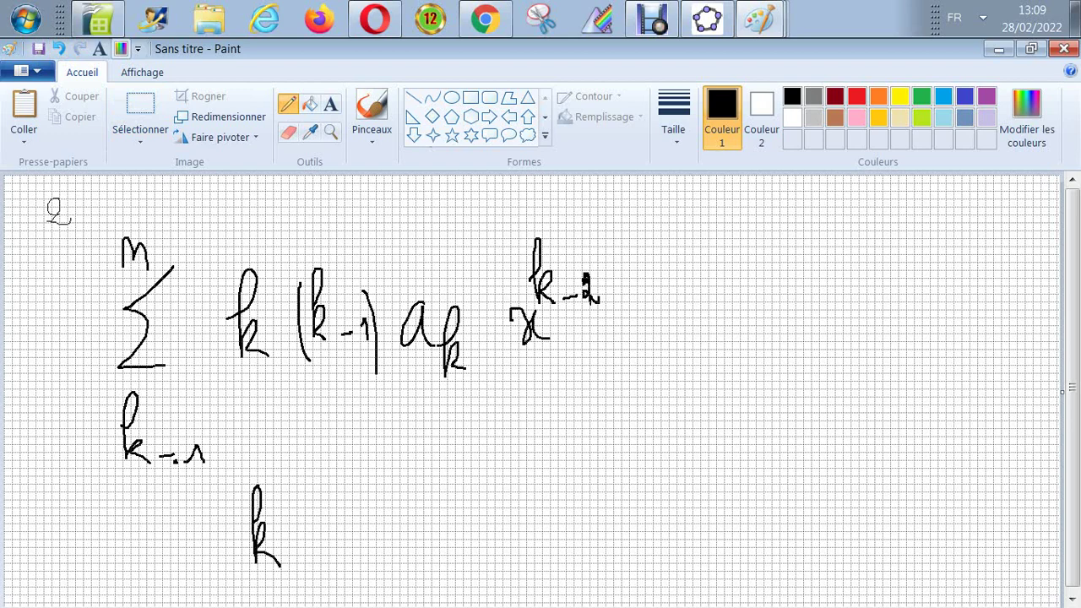
left_click_drag(309, 502, 305, 563)
mouse_move(342, 502)
left_mouse_down()
mouse_move(324, 541)
mouse_move(335, 562)
left_mouse_up()
mouse_move(336, 544)
left_mouse_down()
mouse_move(355, 558)
mouse_move(390, 549)
left_mouse_up()
left_click_drag(403, 506, 414, 572)
left_click_drag(463, 489, 456, 557)
left_click_drag(456, 530, 483, 553)
left_click_drag(494, 547, 506, 548)
mouse_move(514, 508)
left_mouse_down()
mouse_move(524, 505)
mouse_move(535, 547)
left_mouse_up()
left_click_drag(435, 477, 448, 576)
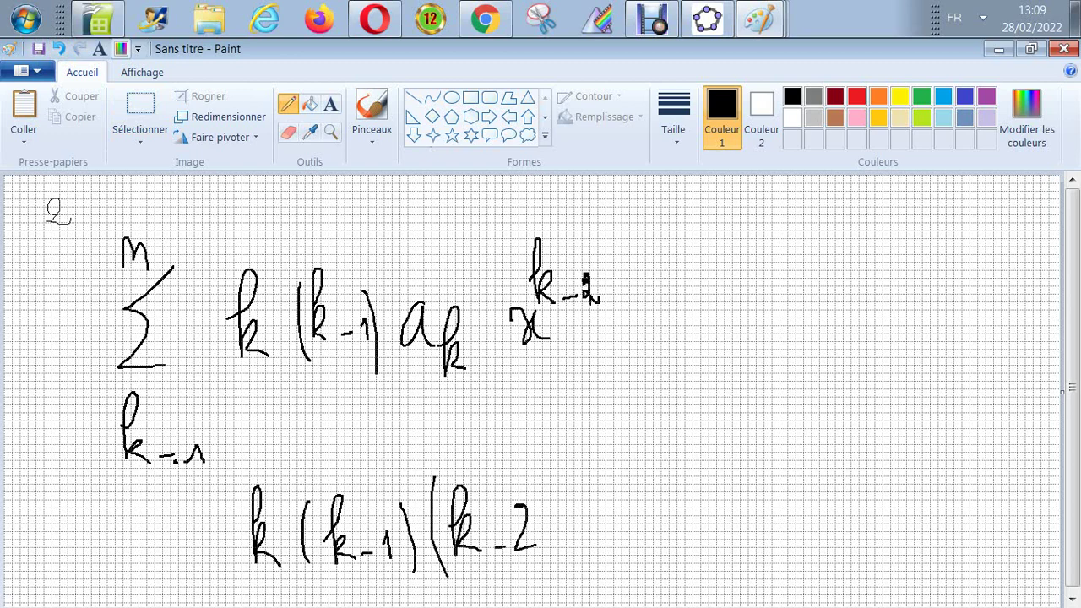
left_click_drag(529, 475, 563, 573)
mouse_move(601, 517)
left_mouse_down()
mouse_move(618, 519)
mouse_move(624, 549)
left_mouse_up()
left_click_drag(636, 488, 634, 533)
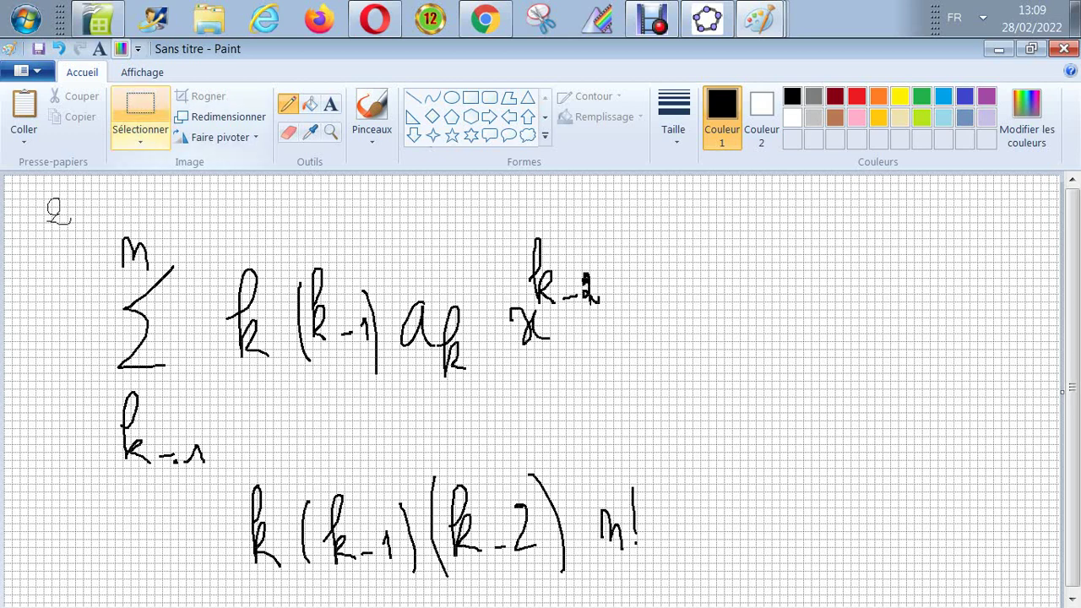
Step: Delete the handwritten product and n! from below the sum formula
left_click(140, 105)
left_click_drag(243, 459, 654, 606)
key("Delete")
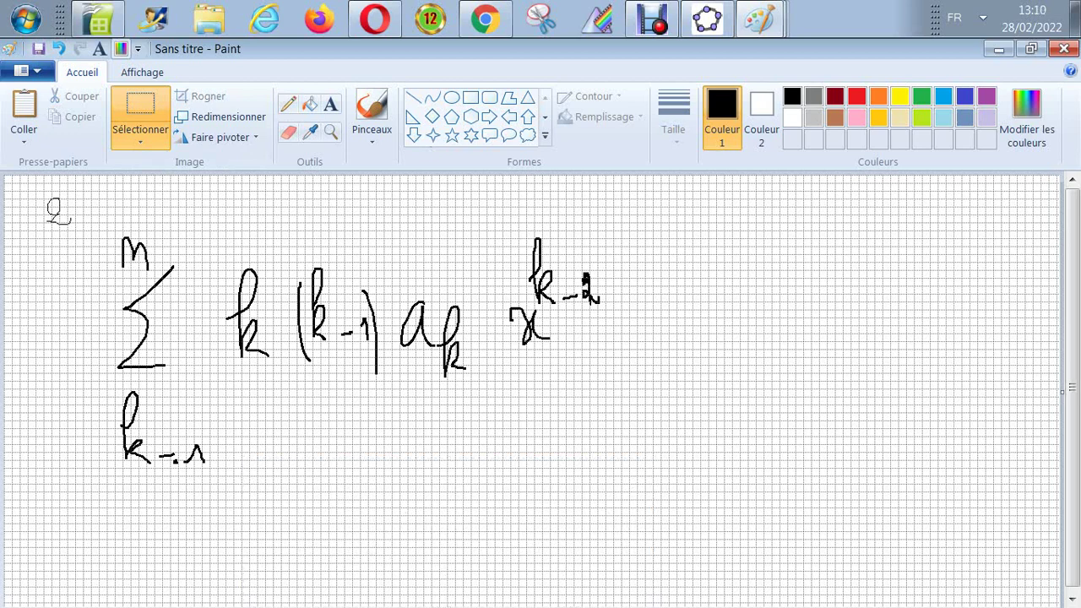
Step: Handwrite the expression a_n × n! below the sum formula with the pencil
left_click(288, 103)
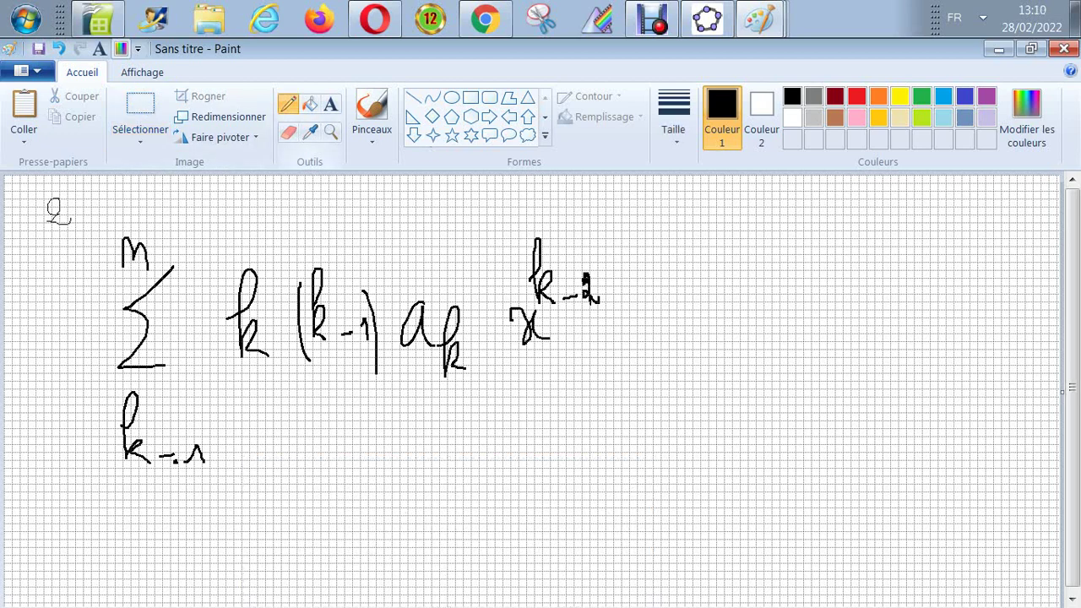
mouse_move(334, 517)
left_mouse_down()
mouse_move(354, 571)
mouse_move(379, 569)
mouse_move(385, 582)
left_mouse_up()
left_click_drag(423, 537, 441, 565)
left_click_drag(444, 541, 431, 571)
mouse_move(498, 587)
left_mouse_down()
mouse_move(515, 541)
mouse_move(529, 571)
left_mouse_up()
left_click_drag(560, 475, 571, 580)
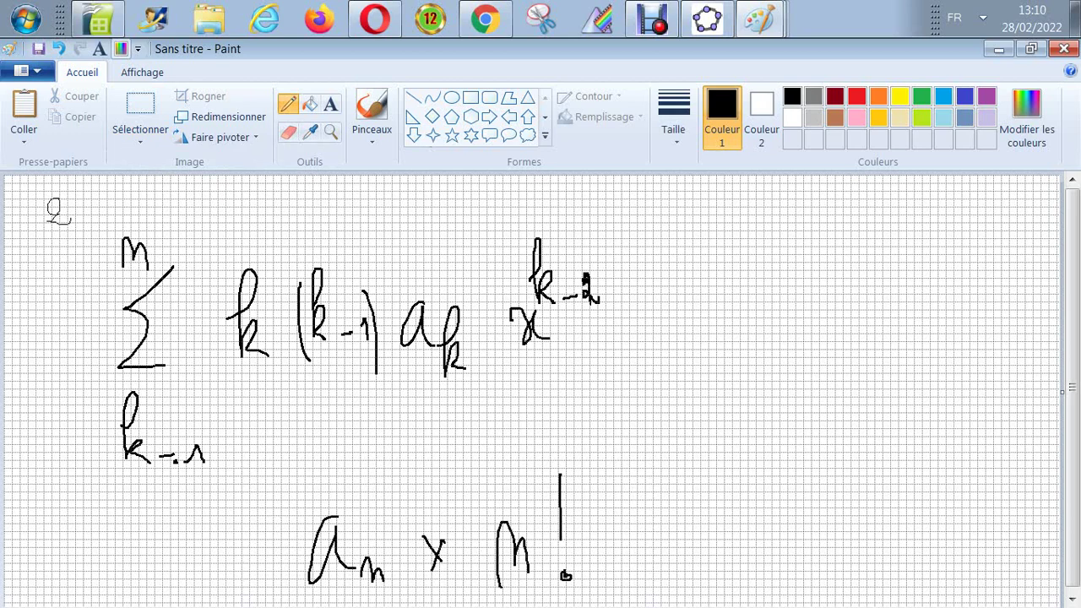
mouse_move(564, 478)
left_mouse_down()
mouse_move(563, 551)
mouse_move(563, 480)
left_mouse_up()
Step: Switch to the OpenOffice Calc derivative table and select cell D15 below it
left_click(98, 18)
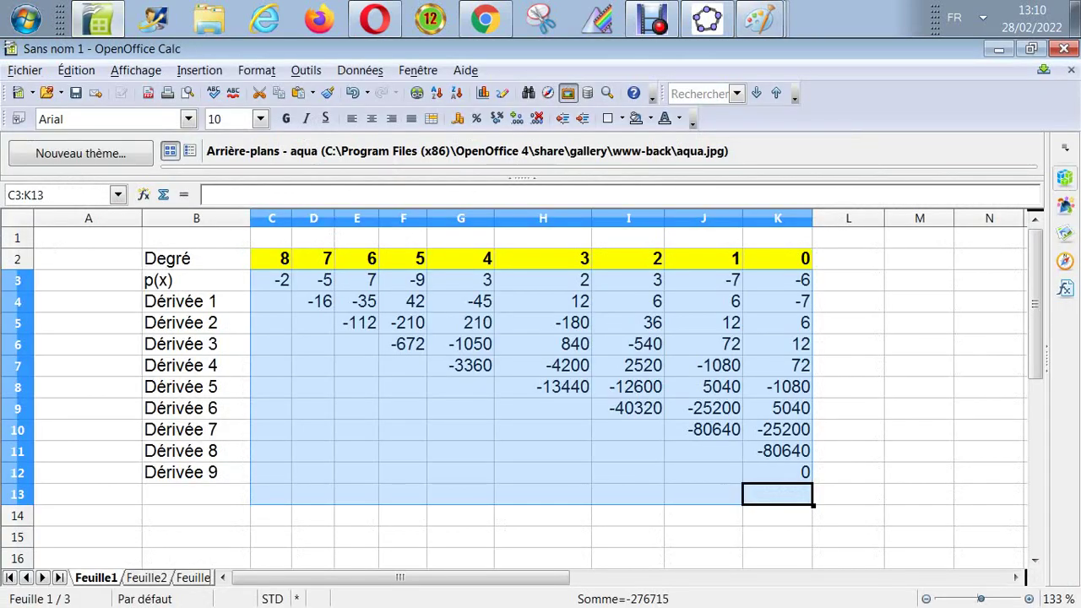
left_click(312, 515)
left_click(313, 537)
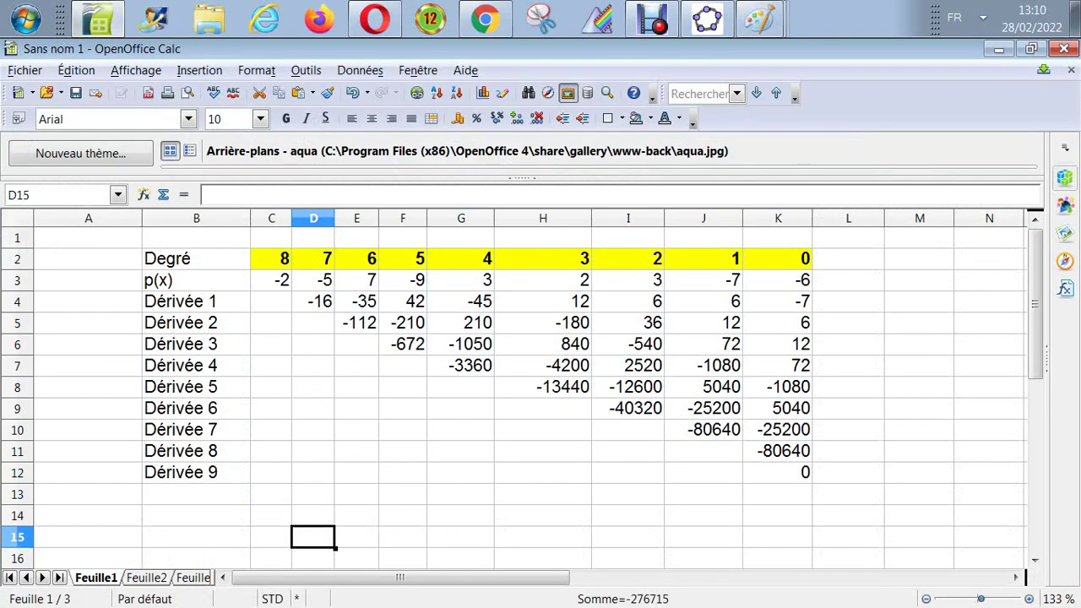
Step: Try to calculate the factorial of 8 in cell D15 with the formula =factoriel(8)
type("8")
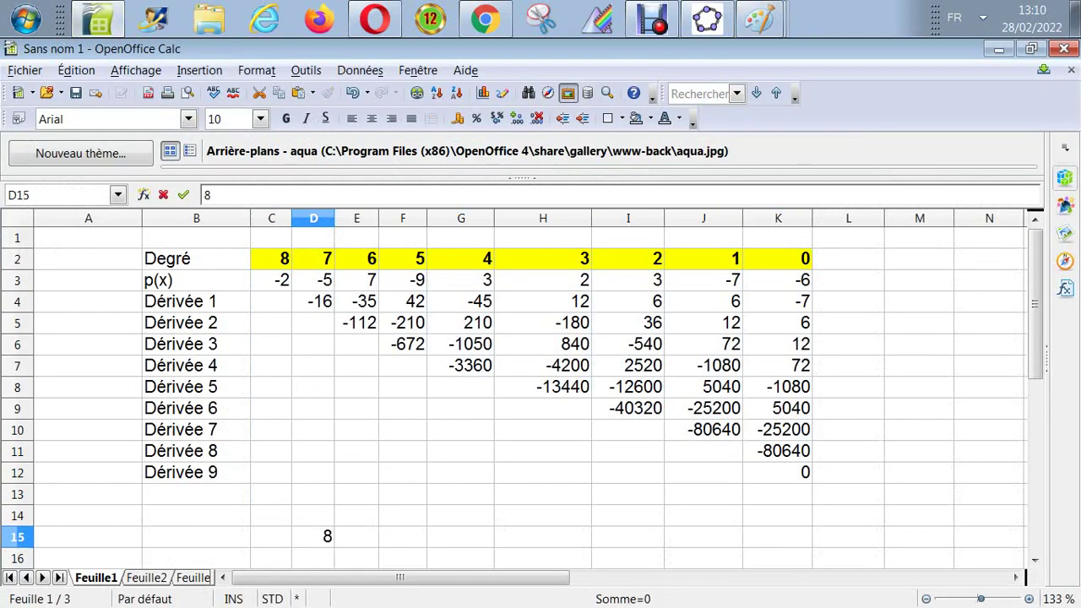
key("BackSpace")
type("fac")
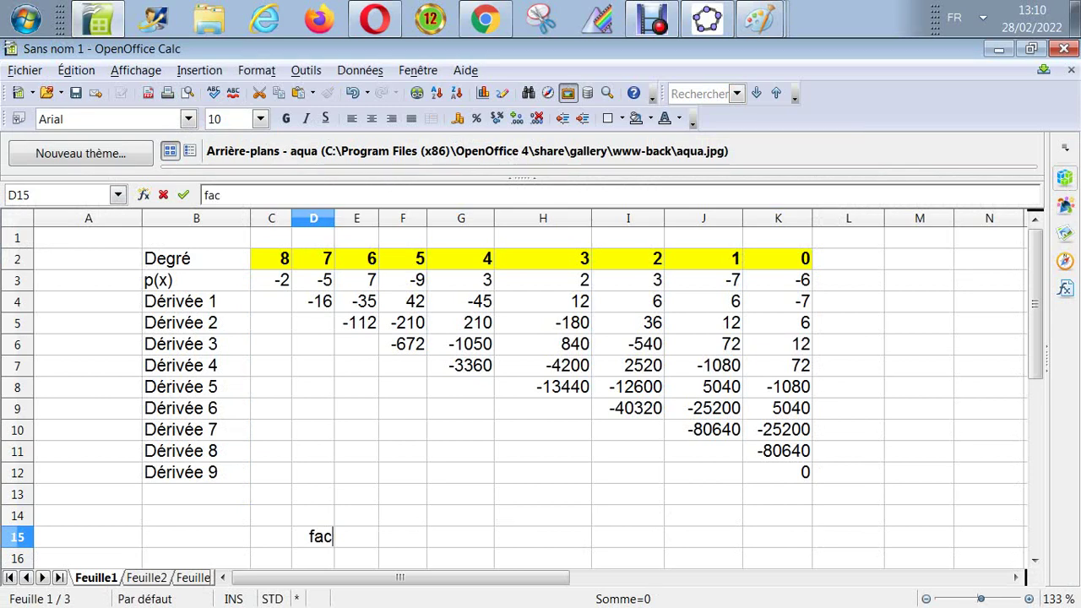
key("BackSpace")
key("BackSpace")
key("BackSpace")
type("=factori")
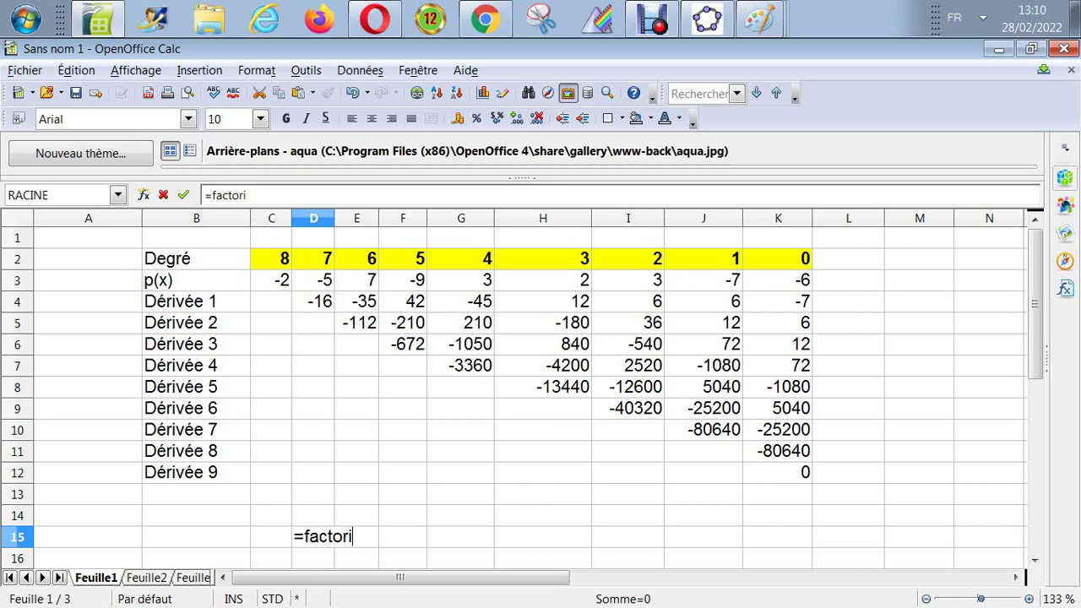
type("el(8")
type(")")
key("Return")
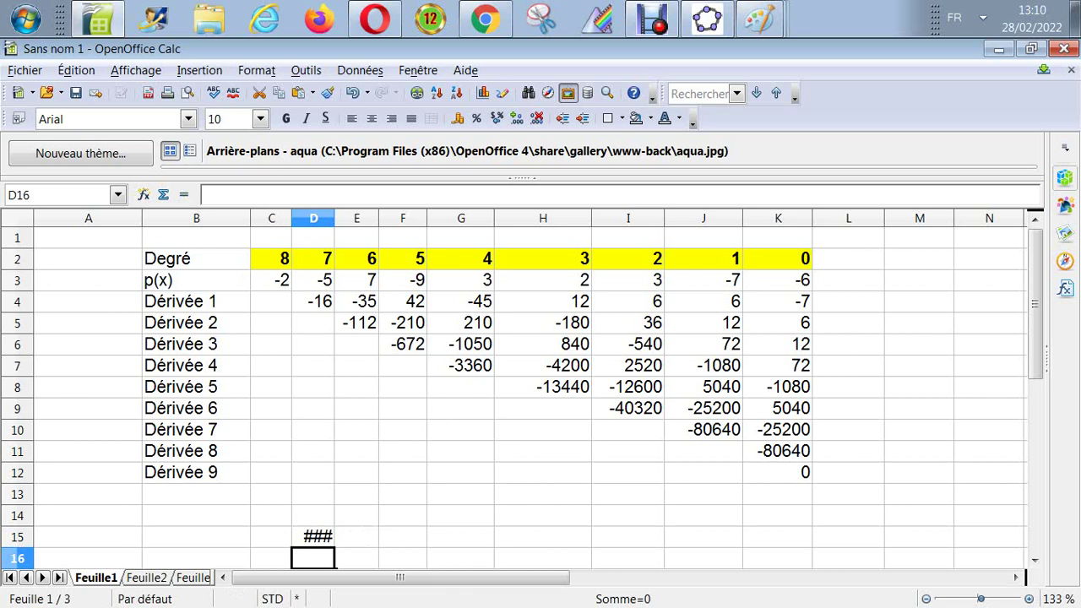
Step: Widen column D and enter the formula =FACT(8) in cell D15
left_click_drag(334, 218, 418, 217)
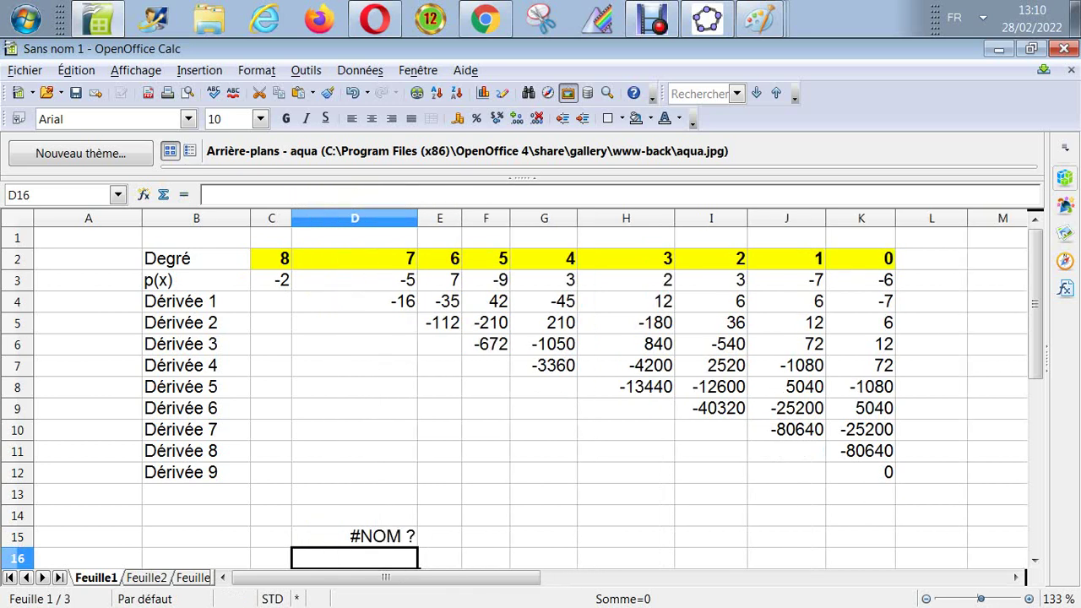
left_click(354, 537)
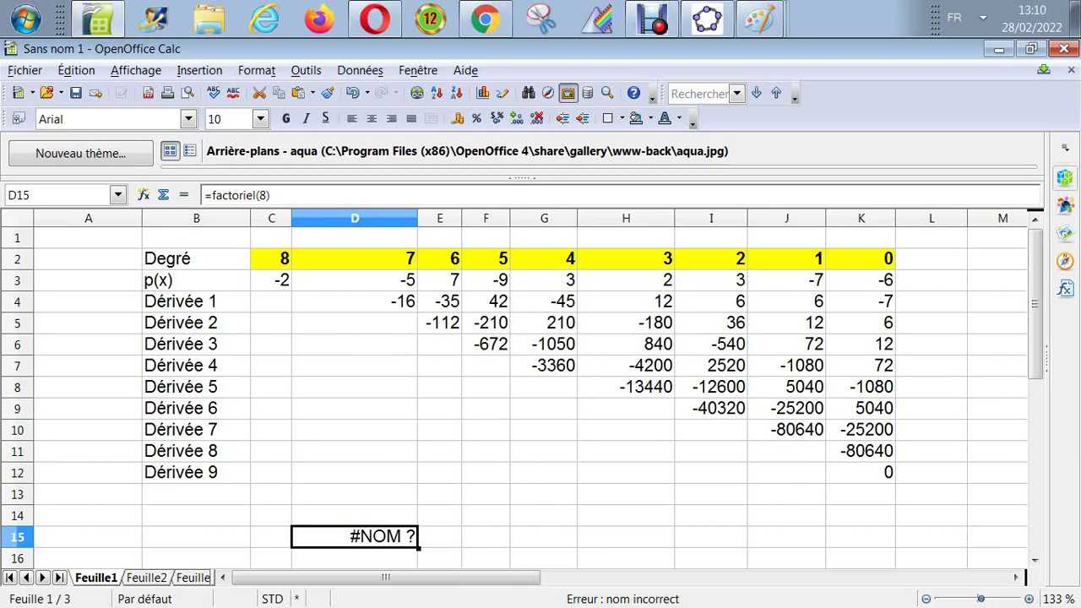
type("=")
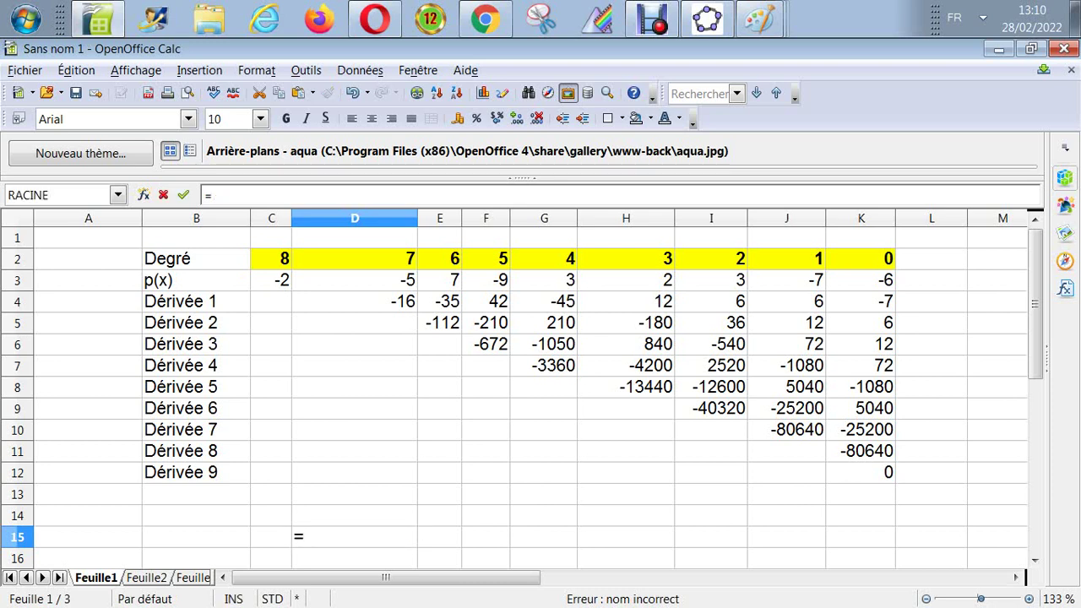
type("fact(")
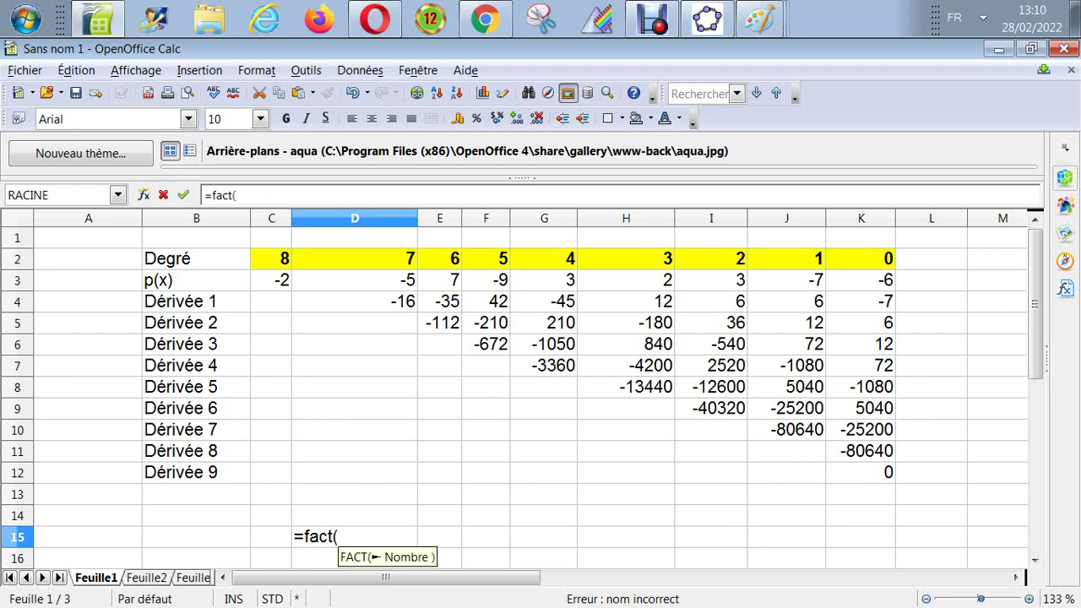
type("8)")
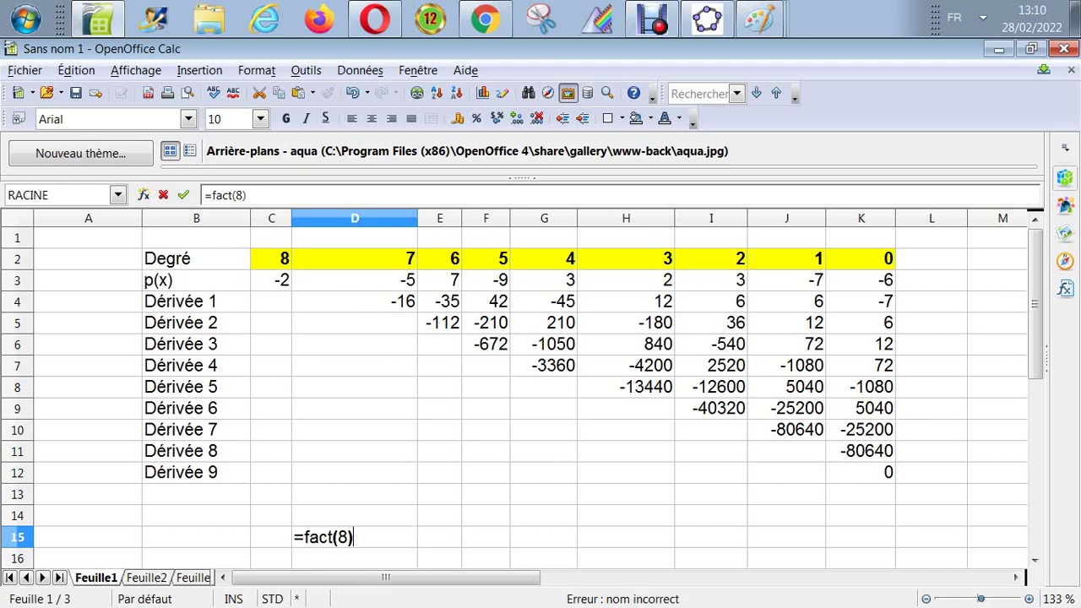
key("Return")
left_click(354, 537)
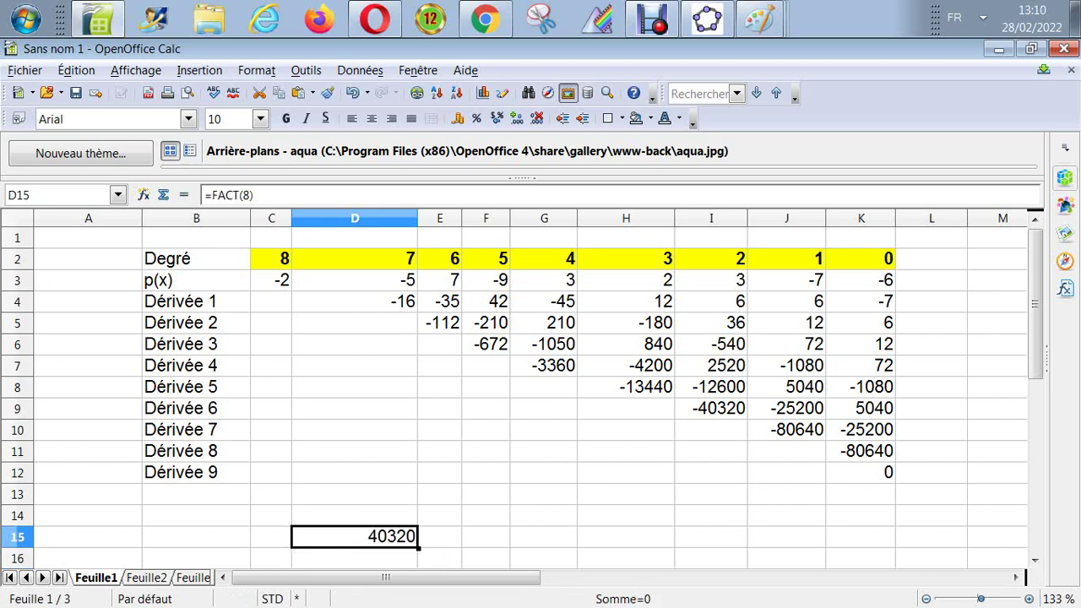
Step: Enter the leading coefficient -2 in cell E15, beside the factorial
left_click(440, 536)
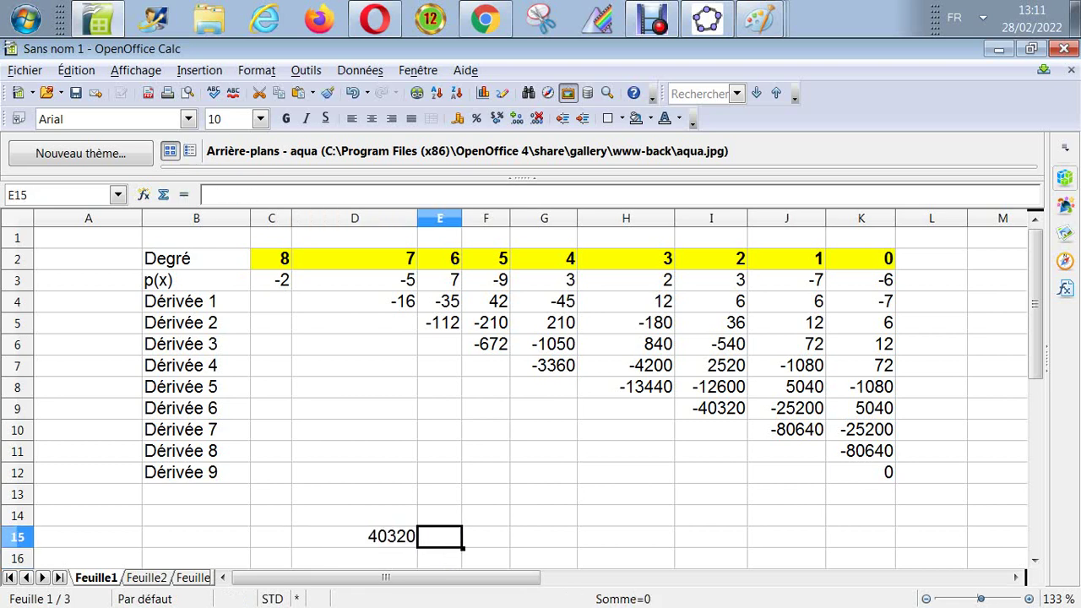
type("-2")
key("Return")
key("Up")
key("Right")
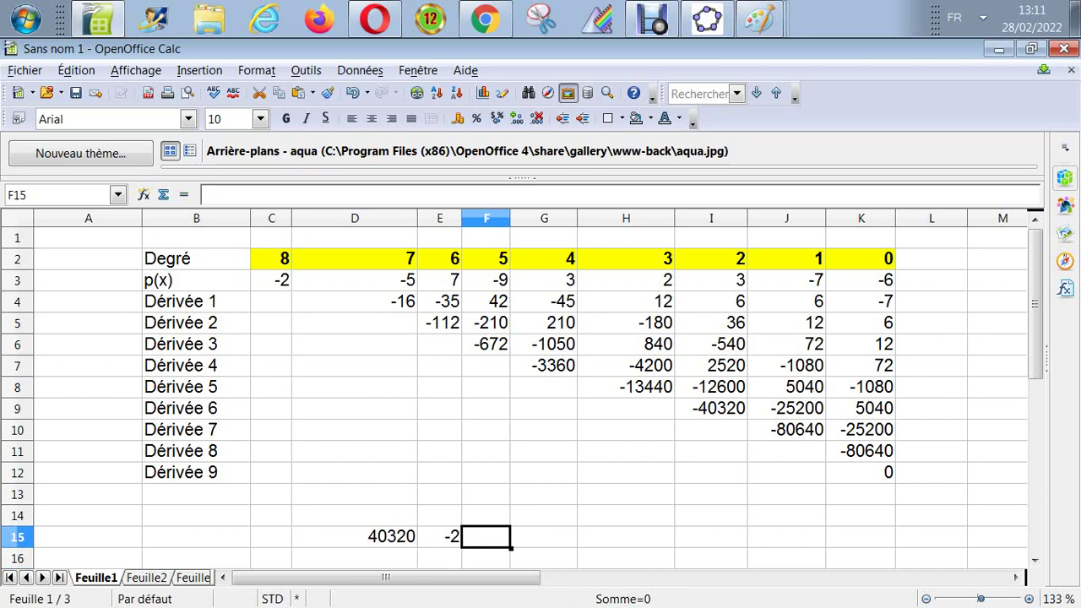
Step: Multiply the factorial by the coefficient in cell F15 with =D15*E15 and widen column F to fit the product
type("=")
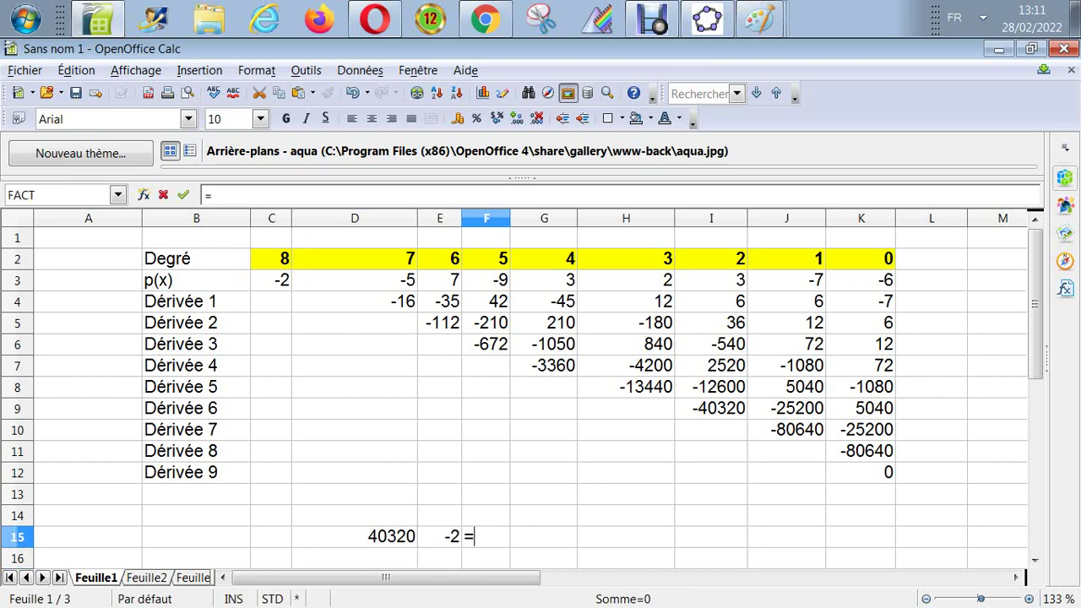
left_click(272, 280)
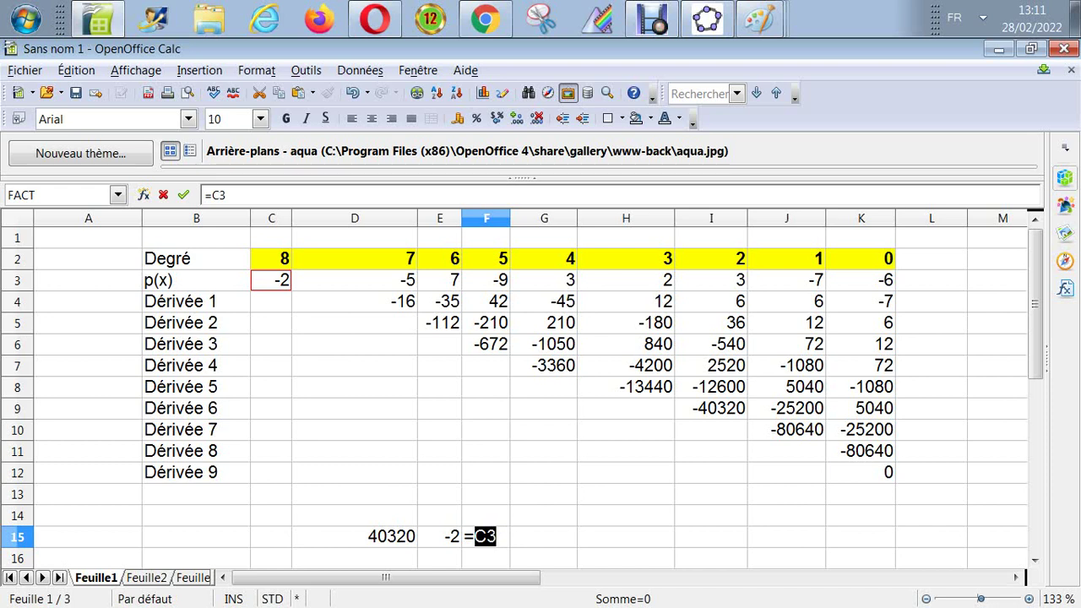
left_click(354, 536)
type("*")
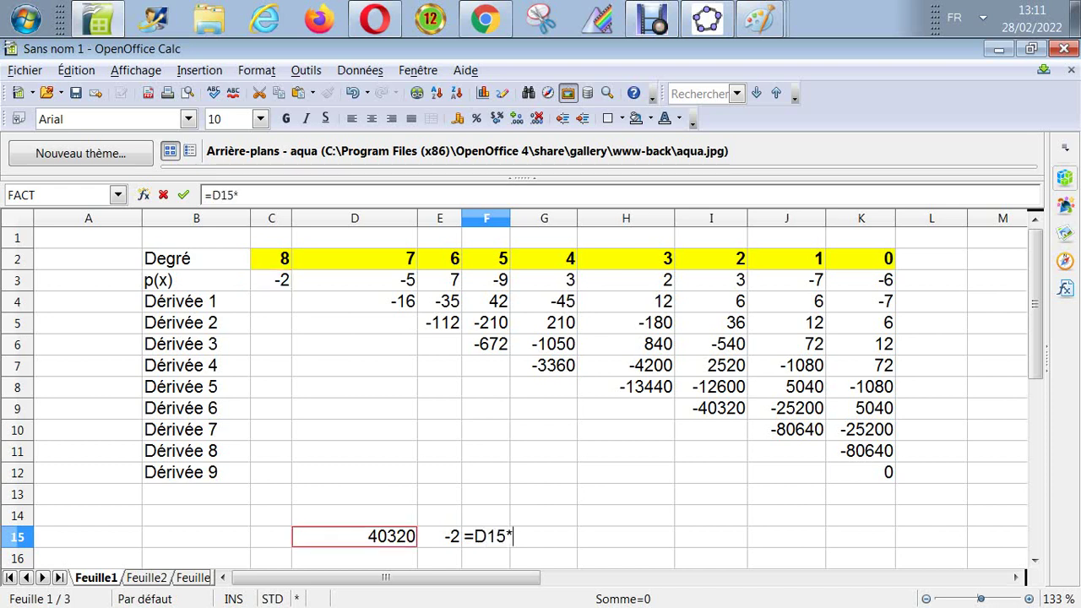
left_click(439, 536)
key("Return")
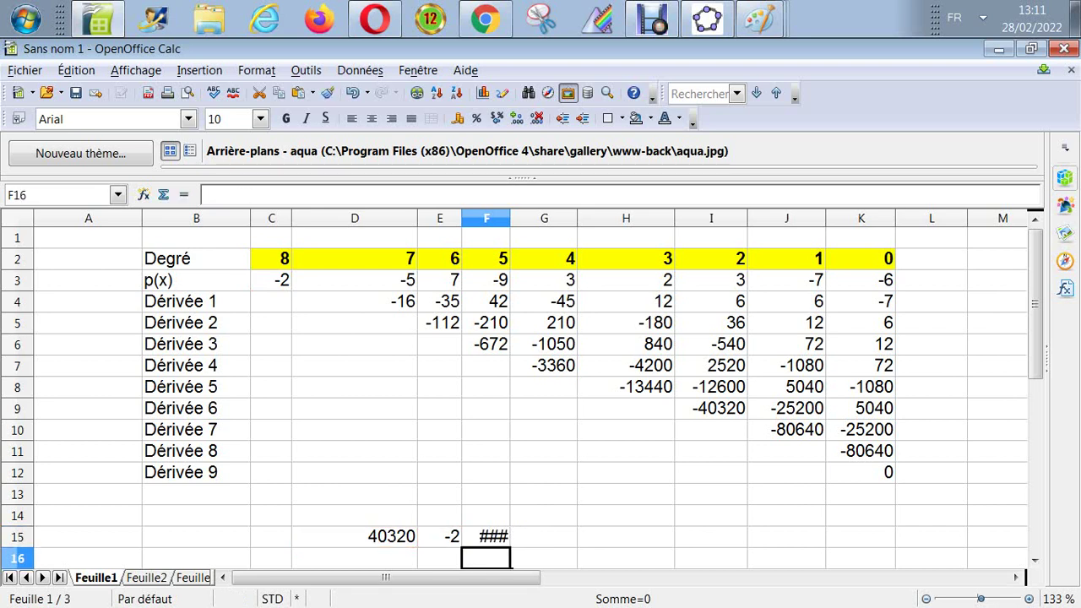
left_click_drag(510, 219, 536, 219)
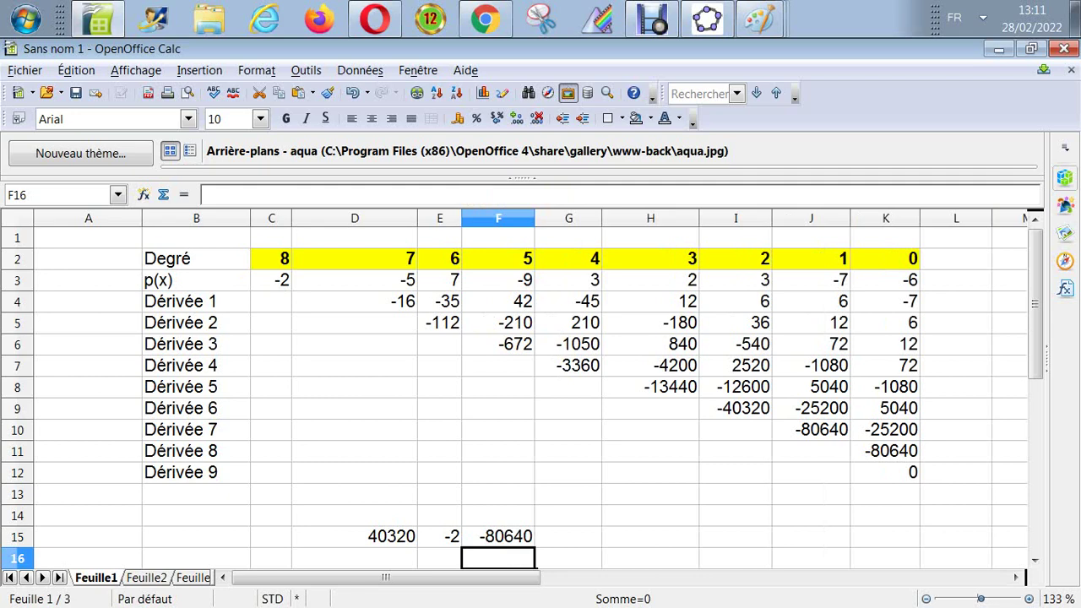
Step: Give the eighth derivative's coefficient in cell K11 a pink background and a light font colour
left_click(885, 451)
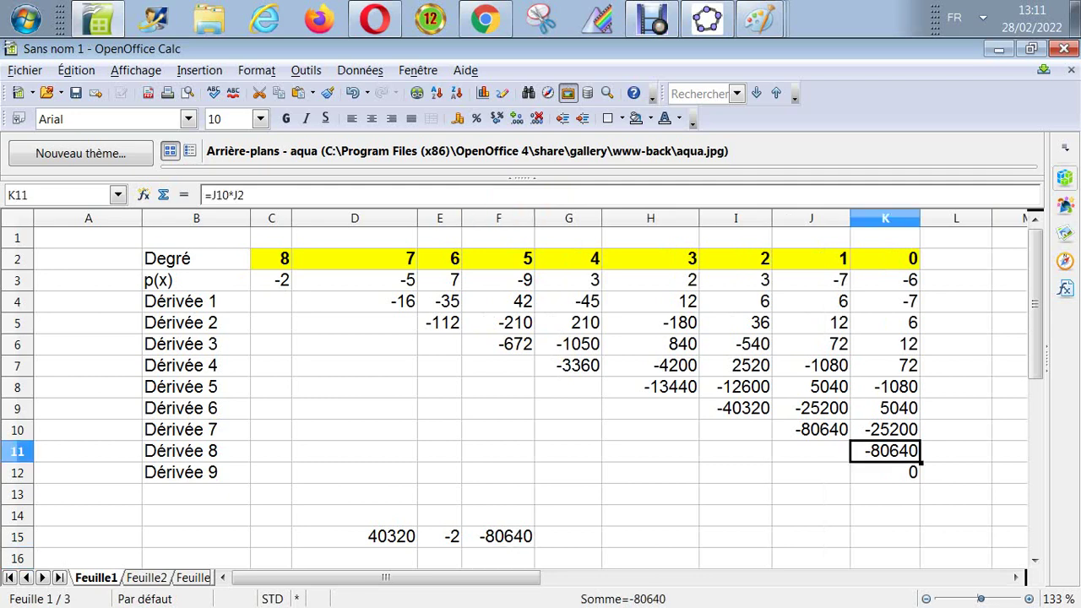
left_click(647, 118)
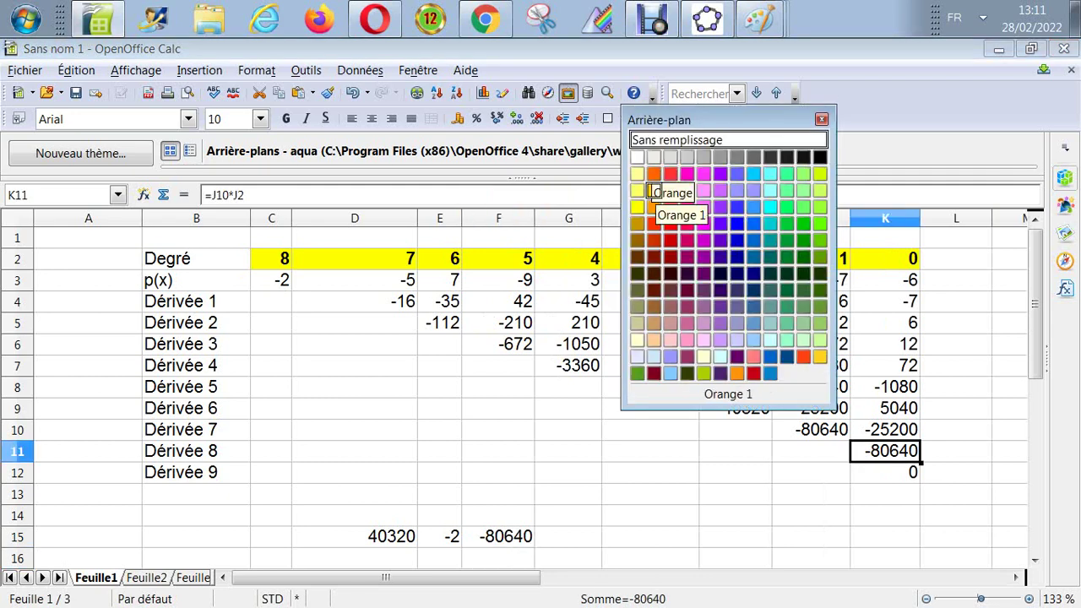
left_click(687, 207)
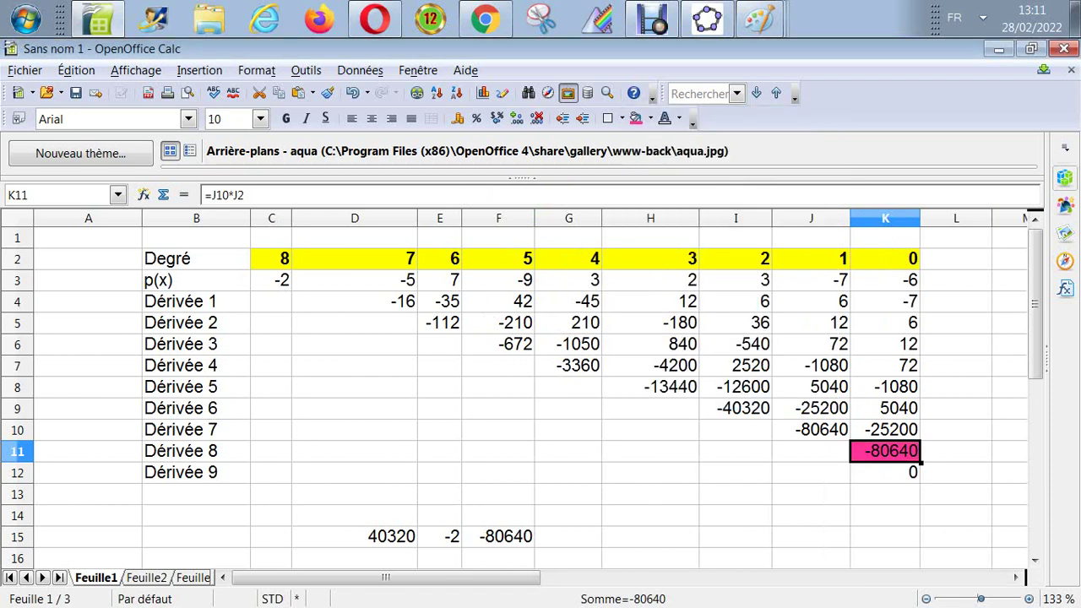
left_click(498, 537)
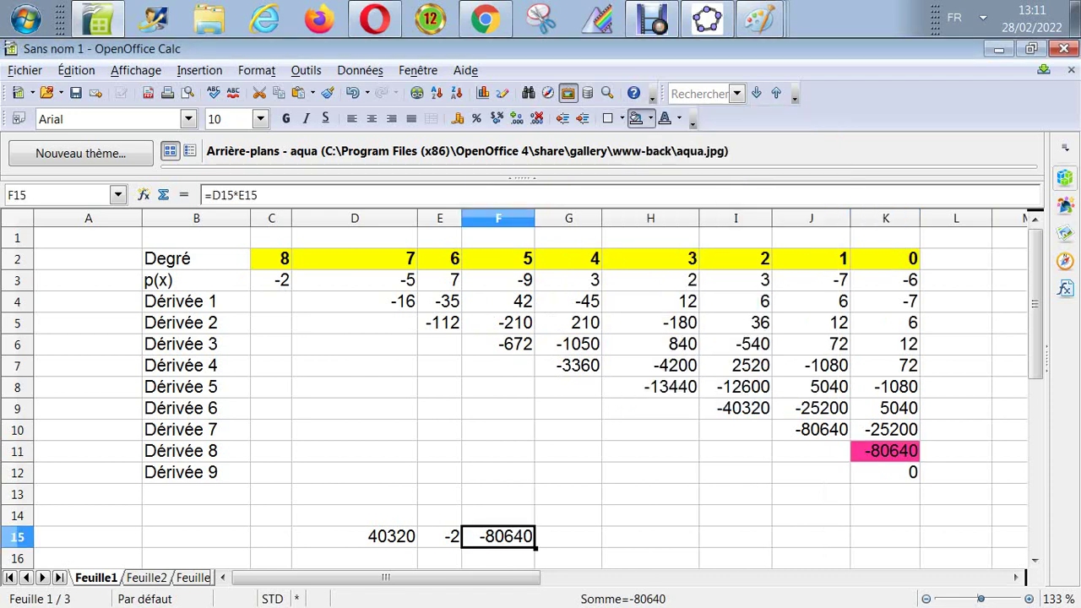
left_click(885, 429)
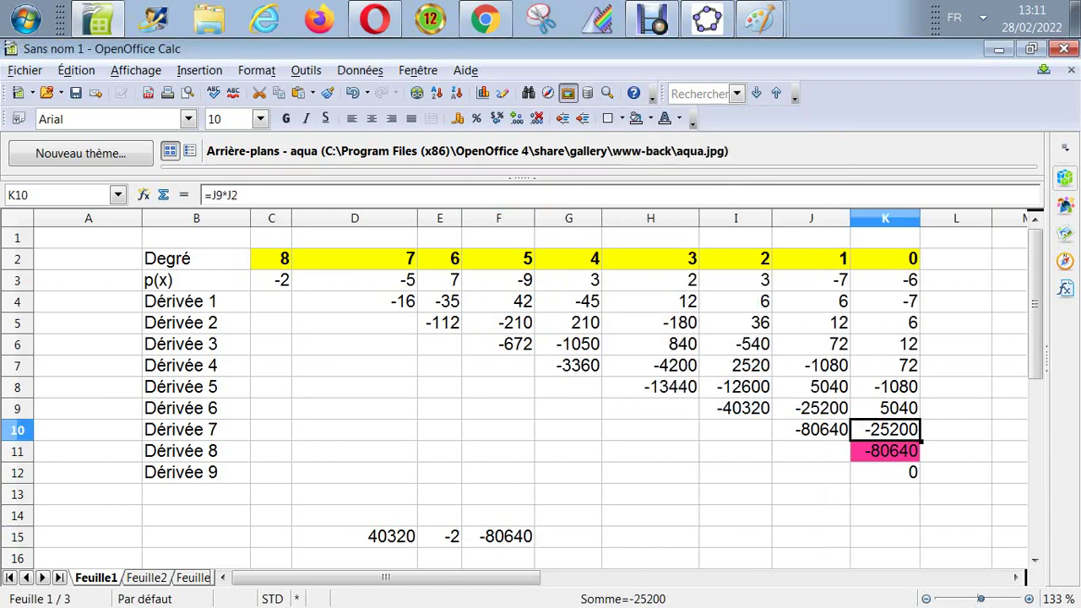
left_click(885, 451)
left_click(679, 118)
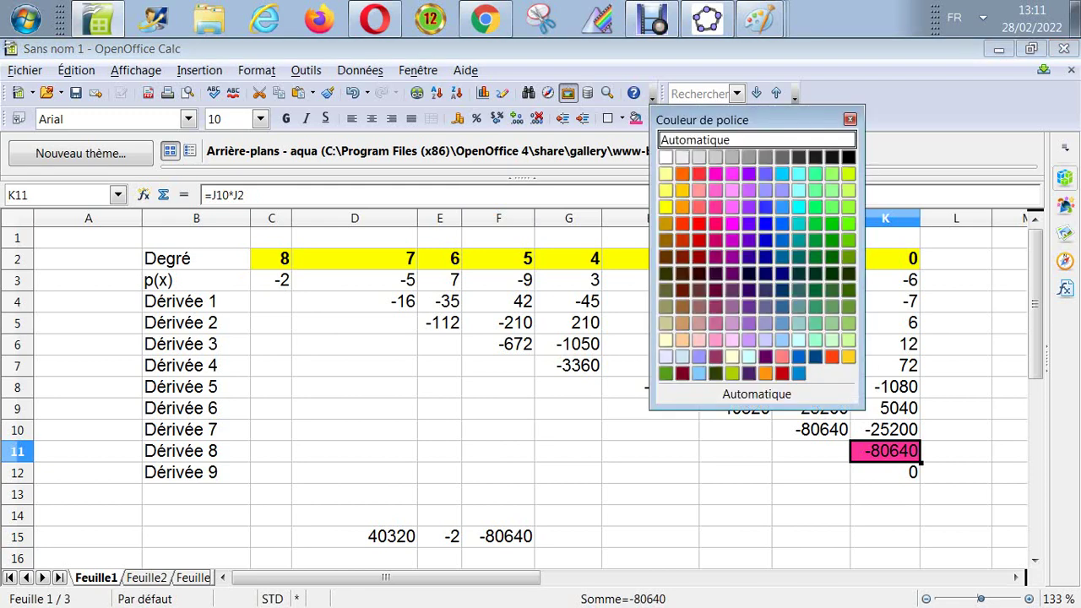
left_click(681, 173)
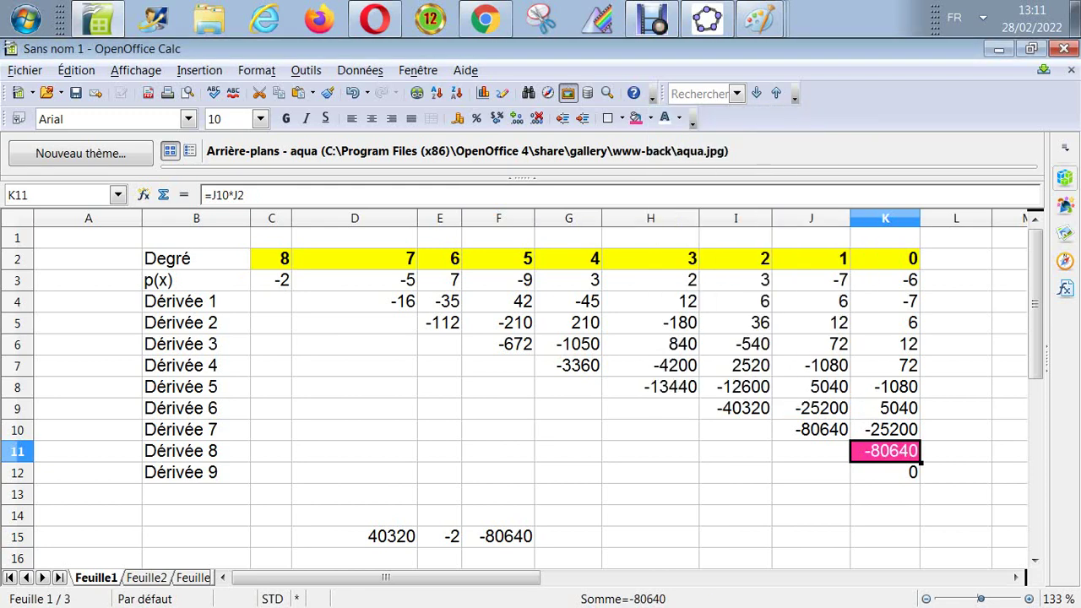
Step: Copy the formatting of cell K11 to the product in cell F15
left_click(328, 93)
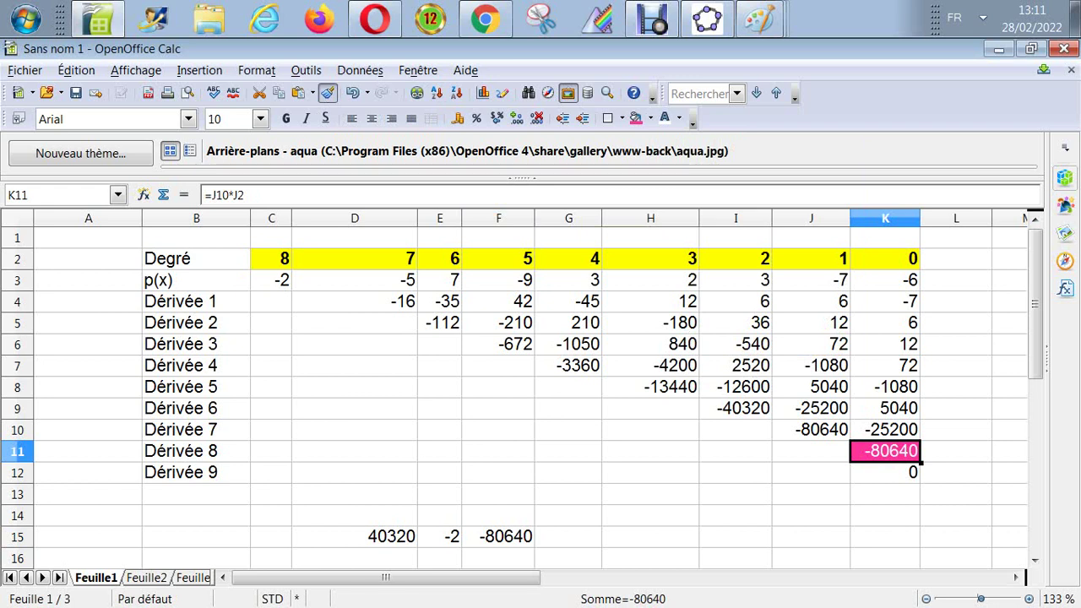
left_click(498, 537)
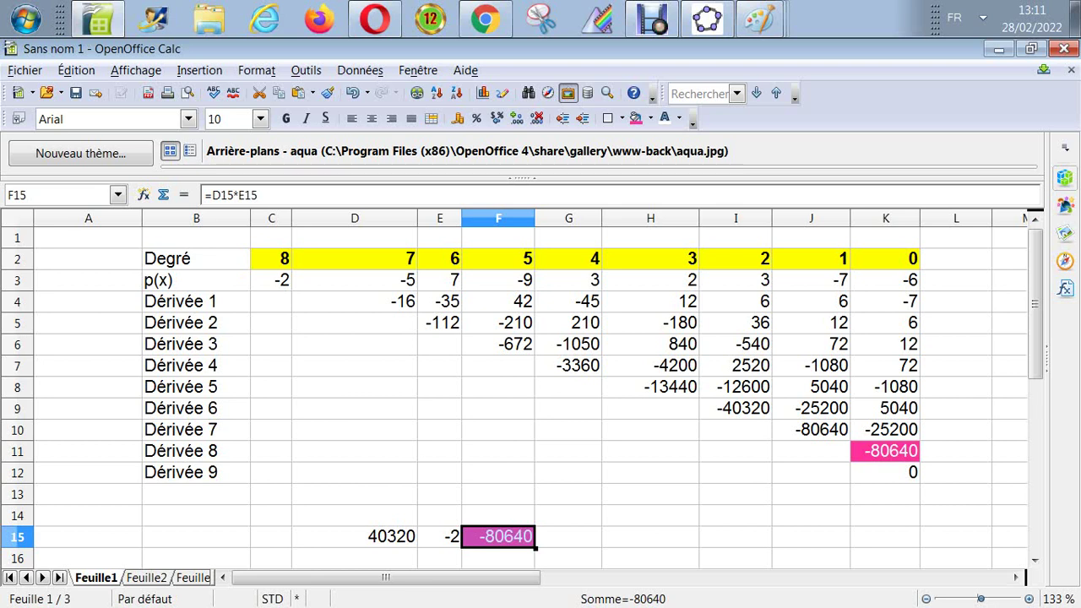
key("Left")
key("Left")
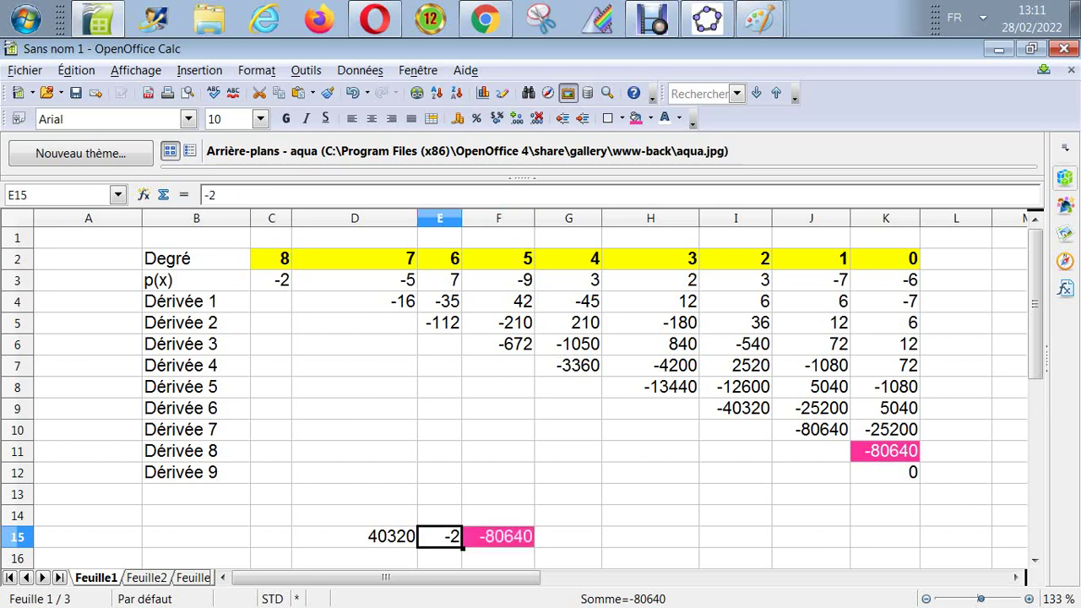
Step: Examine the leading coefficients of the successive derivatives, from cell D4 to the seventh and eighth derivatives in J10 and K11
key("Up")
key("Up")
key("Up")
key("Up")
key("Up")
key("Up")
key("Up")
key("Up")
key("Up")
key("Up")
key("Up")
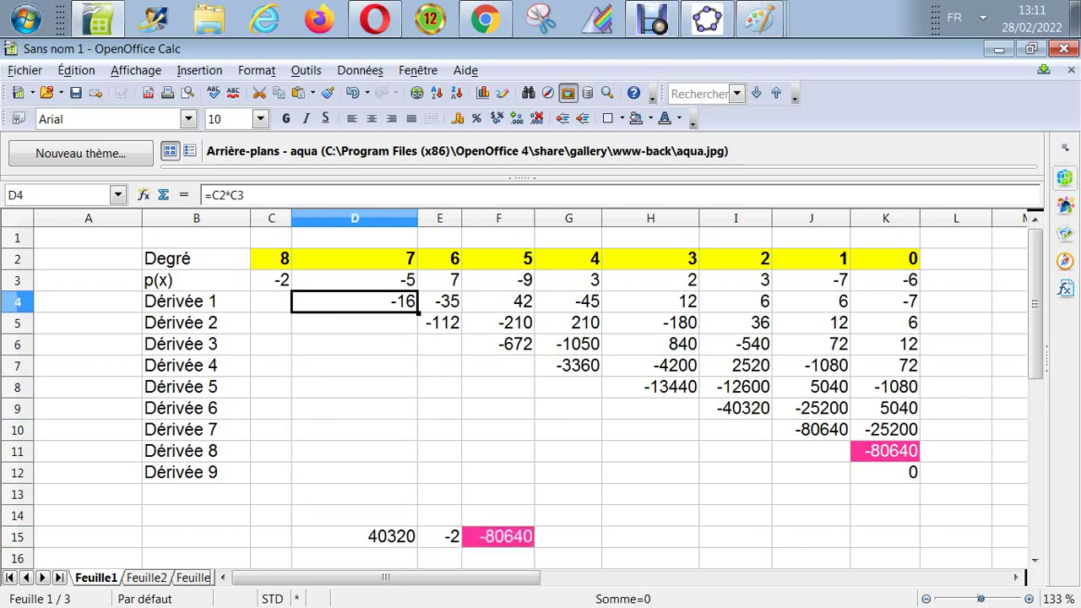
key("Down")
key("Down")
key("Down")
key("Down")
key("Right")
key("Down")
key("Down")
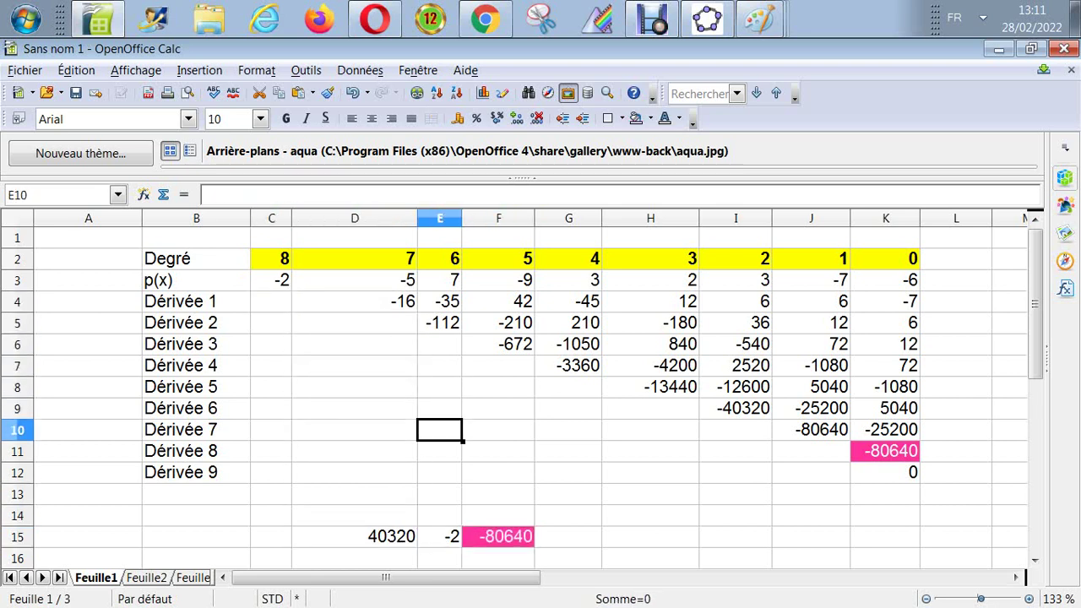
key("Right")
key("Right")
key("Right")
key("Down")
key("Right")
key("Right")
key("Right")
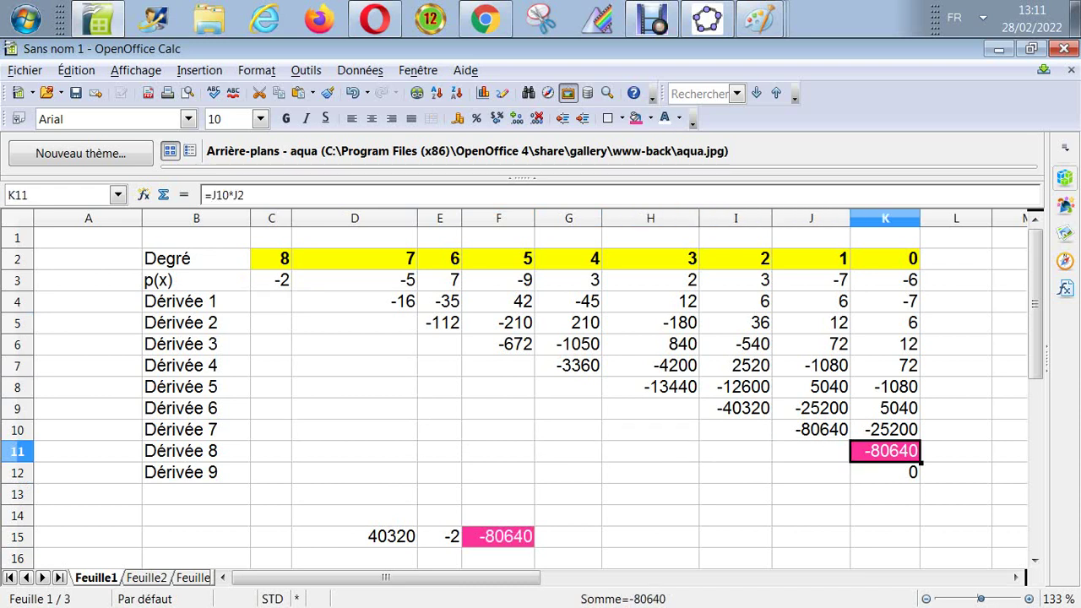
key("Left")
key("Up")
Step: Select the empty cell D16, directly below the factorial in D15
key("Down")
key("Down")
key("Down")
key("Down")
key("Down")
key("Down")
key("Down")
key("Down")
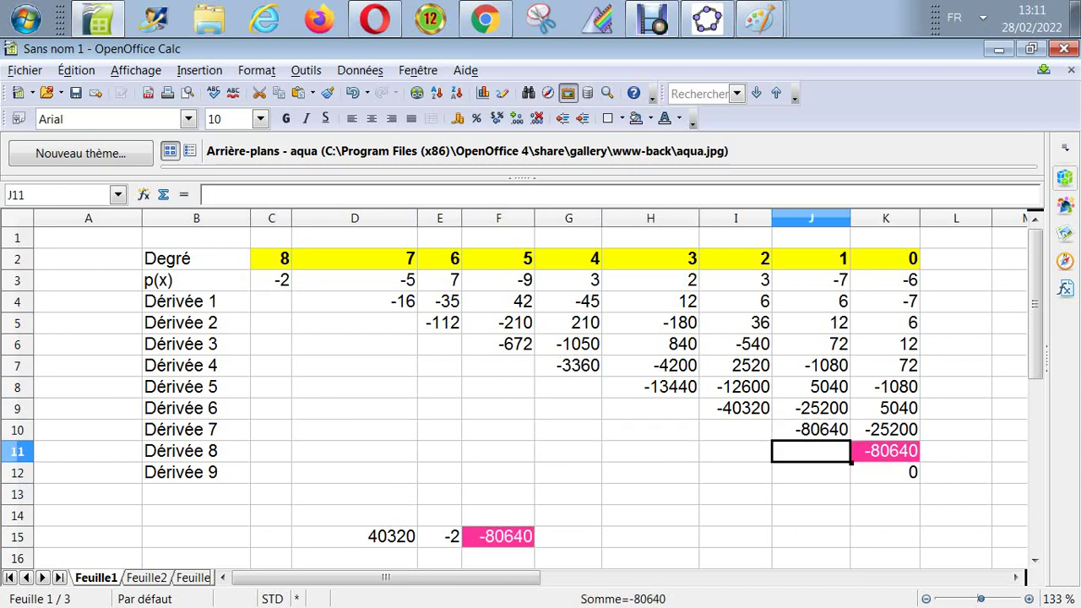
key("Up")
key("Up")
key("Left")
key("Left")
key("Left")
key("Left")
key("Left")
key("Left")
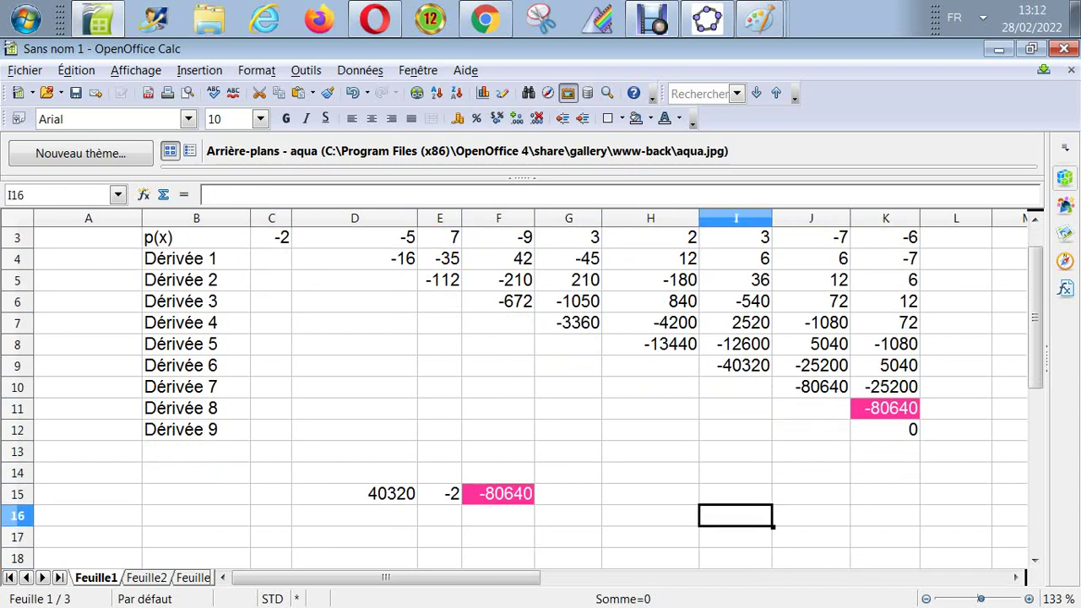
type("f")
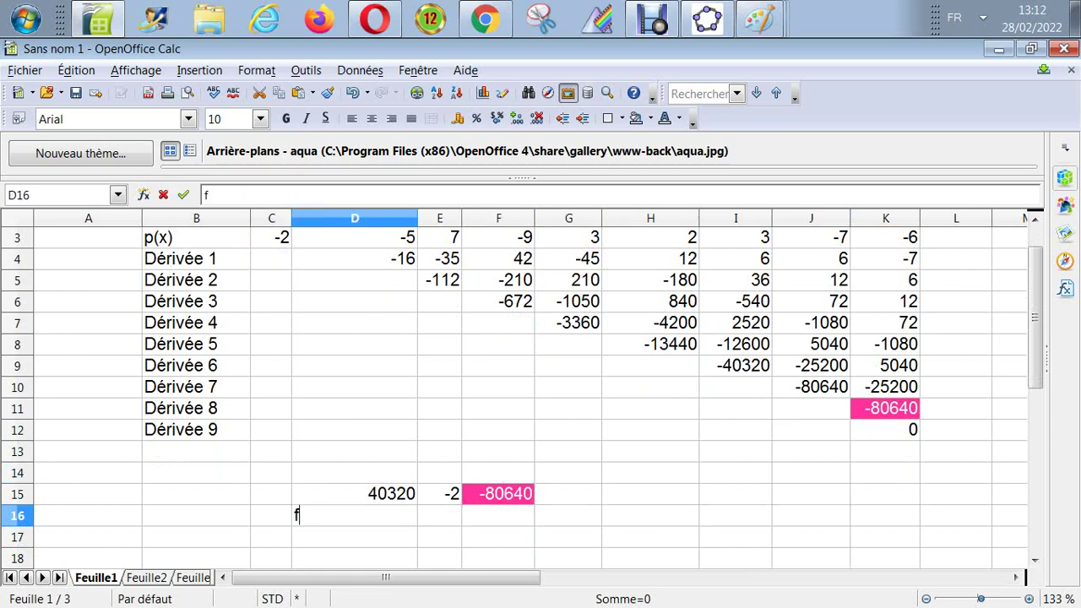
type("act(")
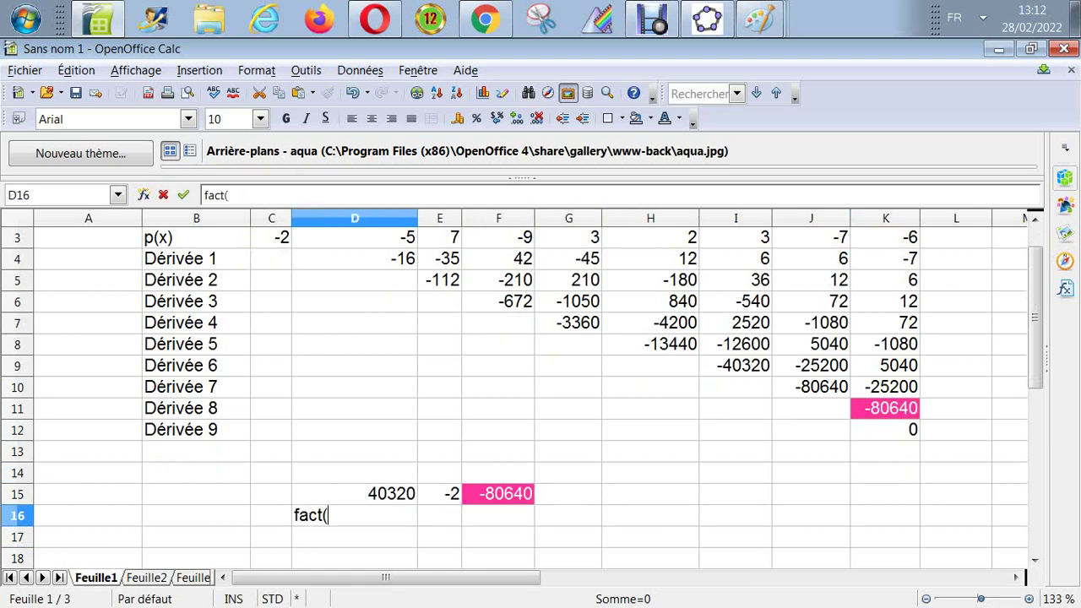
key("BackSpace")
key("BackSpace")
key("BackSpace")
key("BackSpace")
key("BackSpace")
Step: Calculate the factorial of 7 in cell D16 with =FACT(7)
type("=fact")
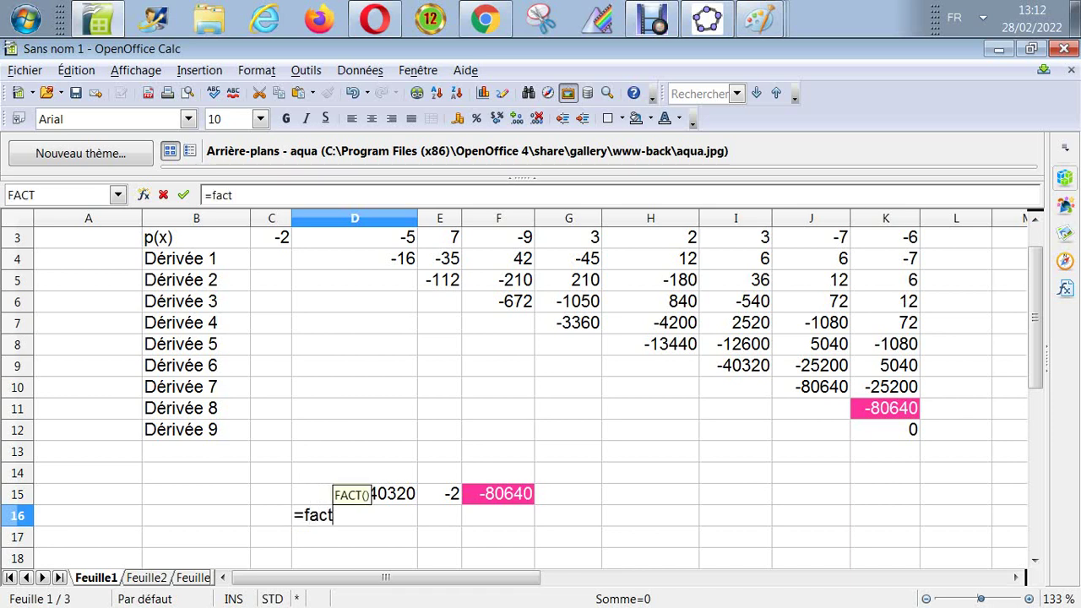
type("(7")
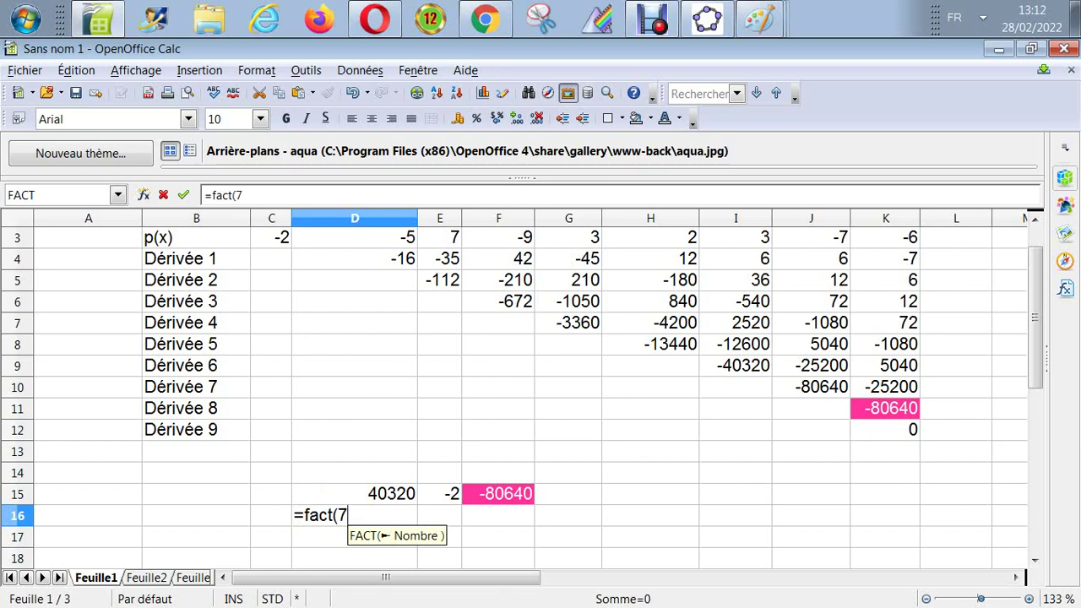
type(")")
key("Return")
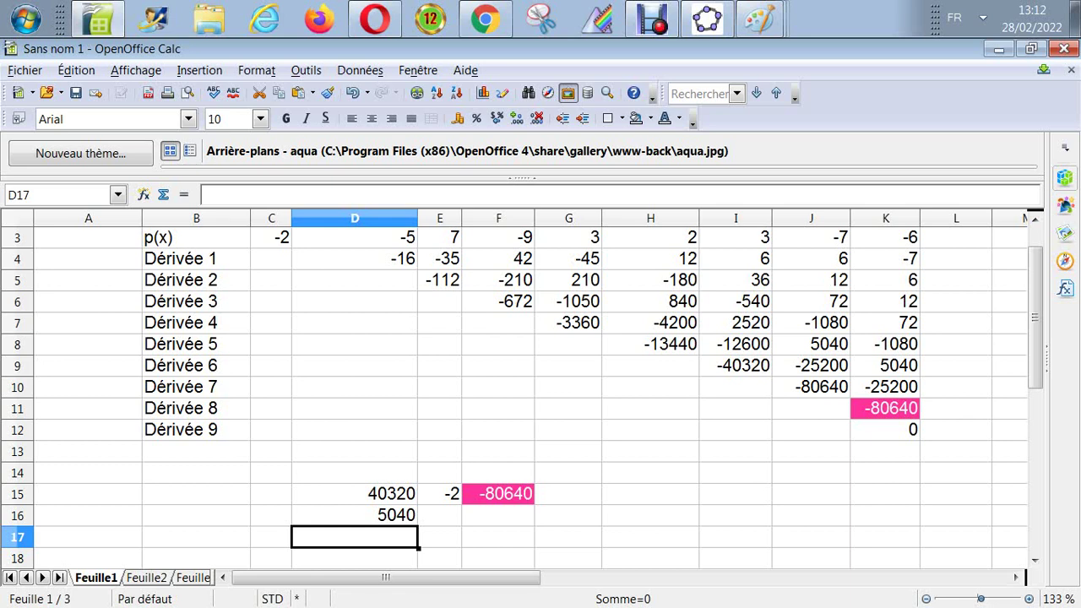
Step: Divide the seventh derivative's leading coefficient by the factorial of 7 in cell E16 with =J10/D16
left_click(354, 514)
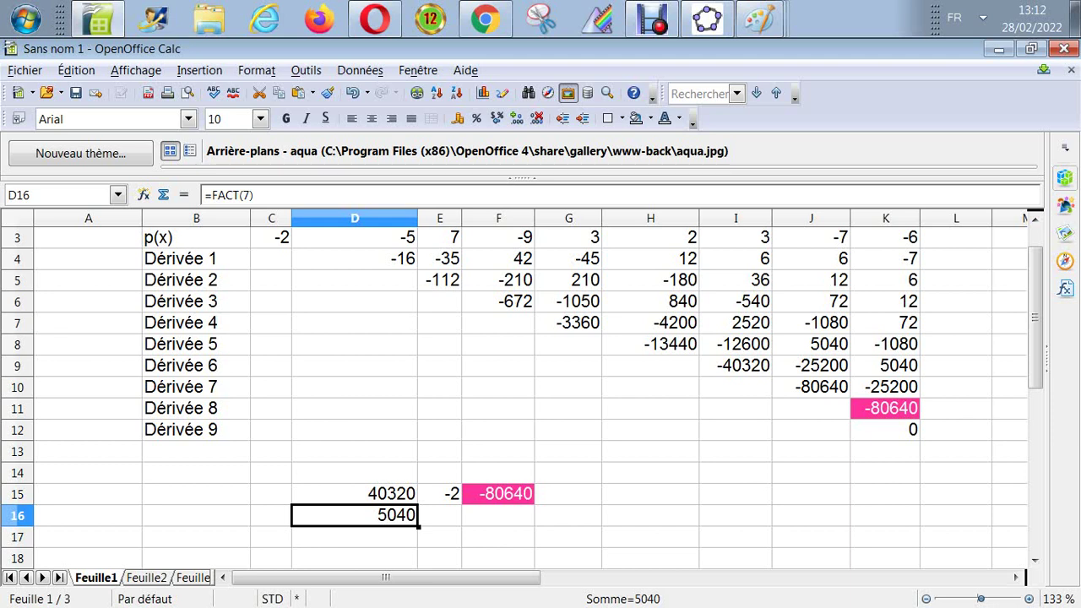
left_click(439, 516)
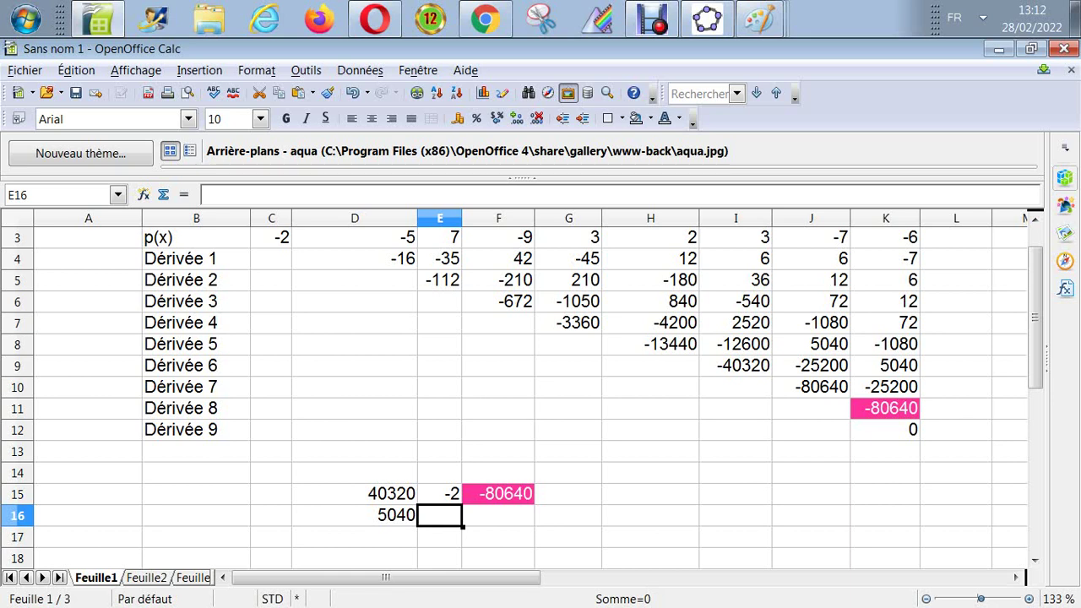
type("=")
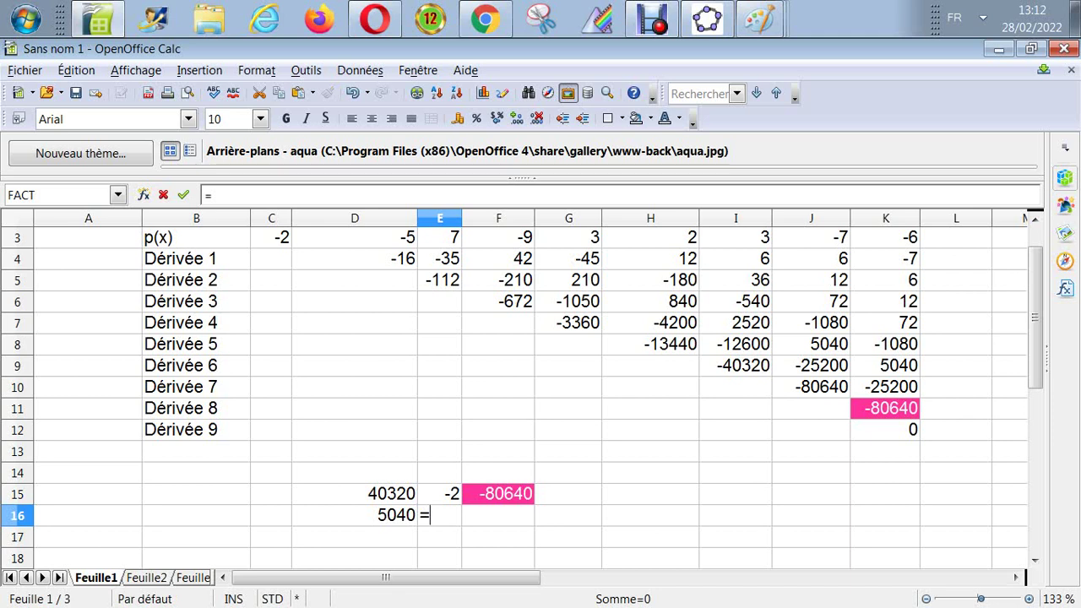
left_click(811, 387)
type("/")
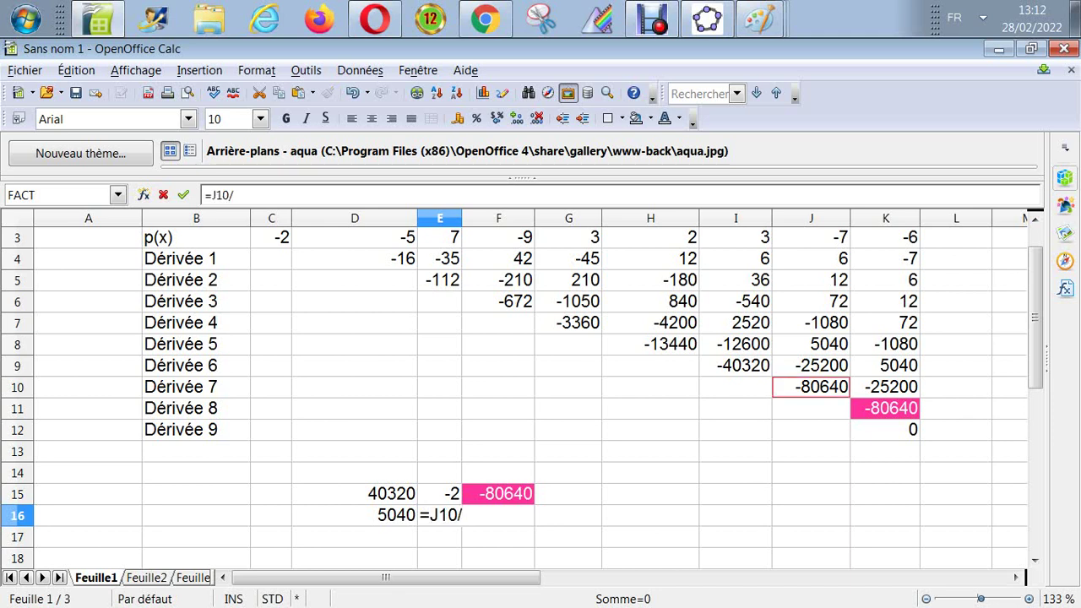
key("Left")
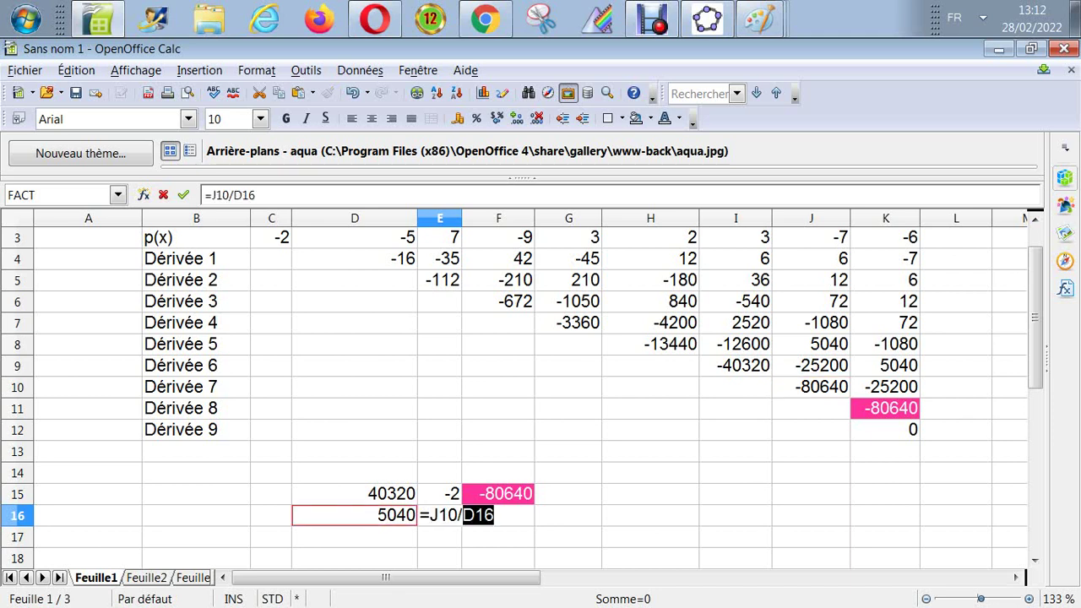
key("Return")
Step: Replace the formula in E16 with =D4, a reference to the first derivative's leading coefficient
left_click(439, 514)
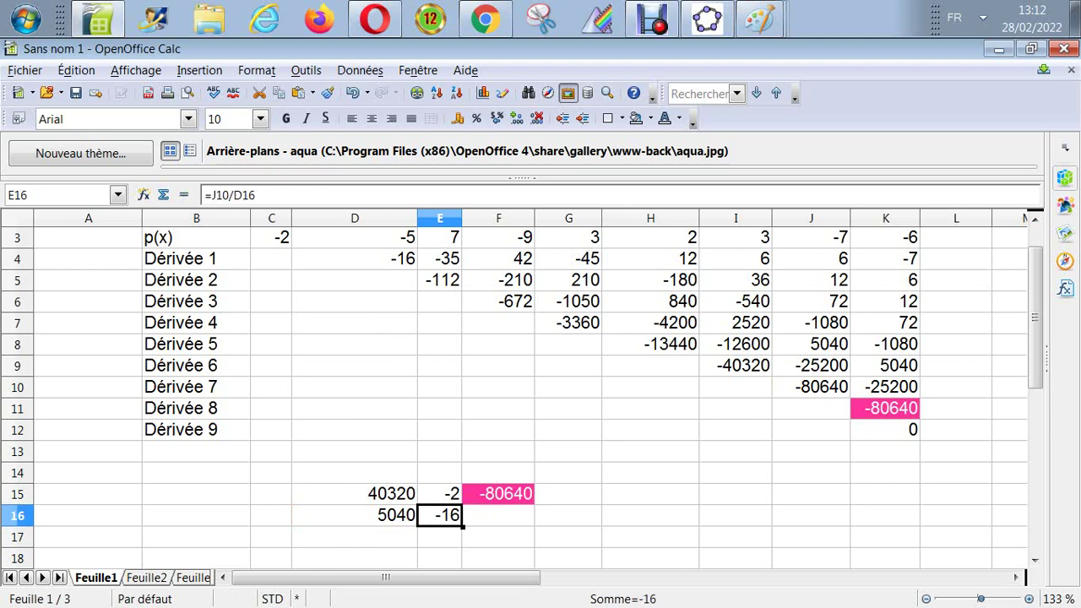
type("=")
left_click(354, 259)
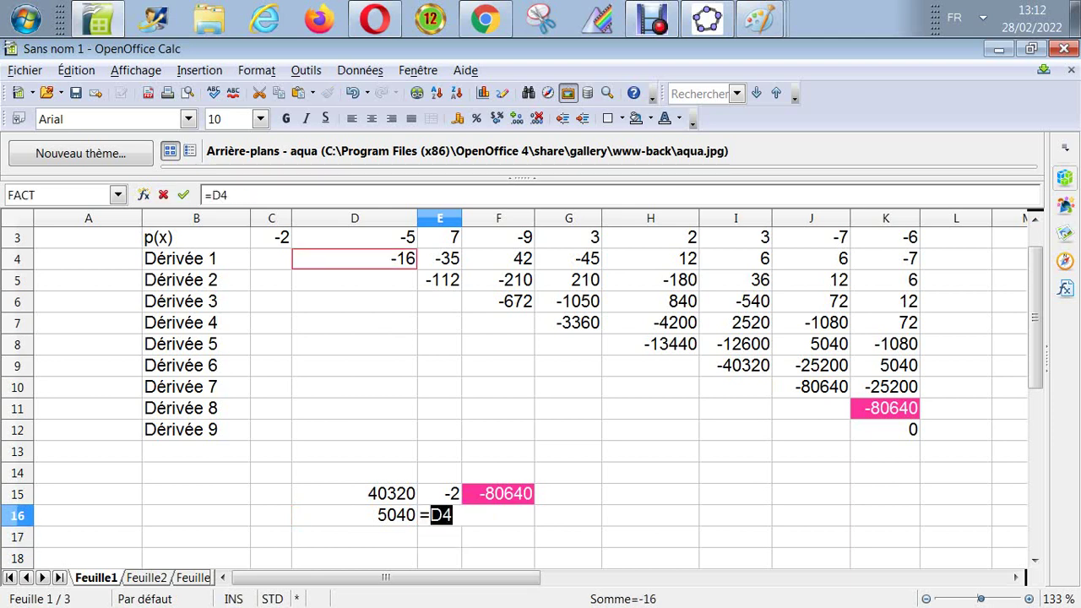
key("Return")
key("Up")
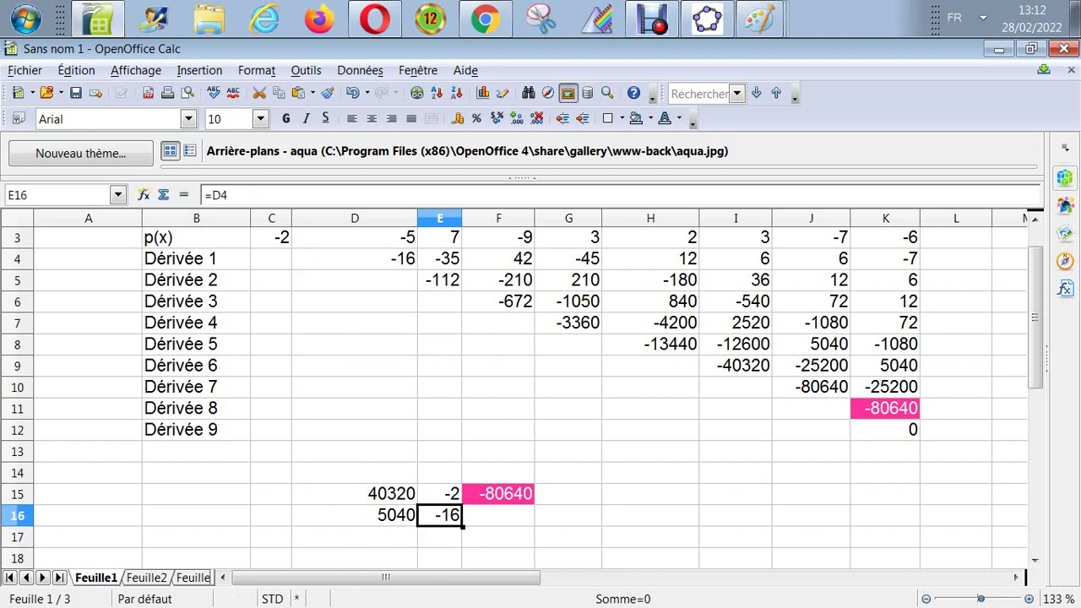
Step: Reference the seventh derivative's leading coefficient in cell F16 with =J10
key("Right")
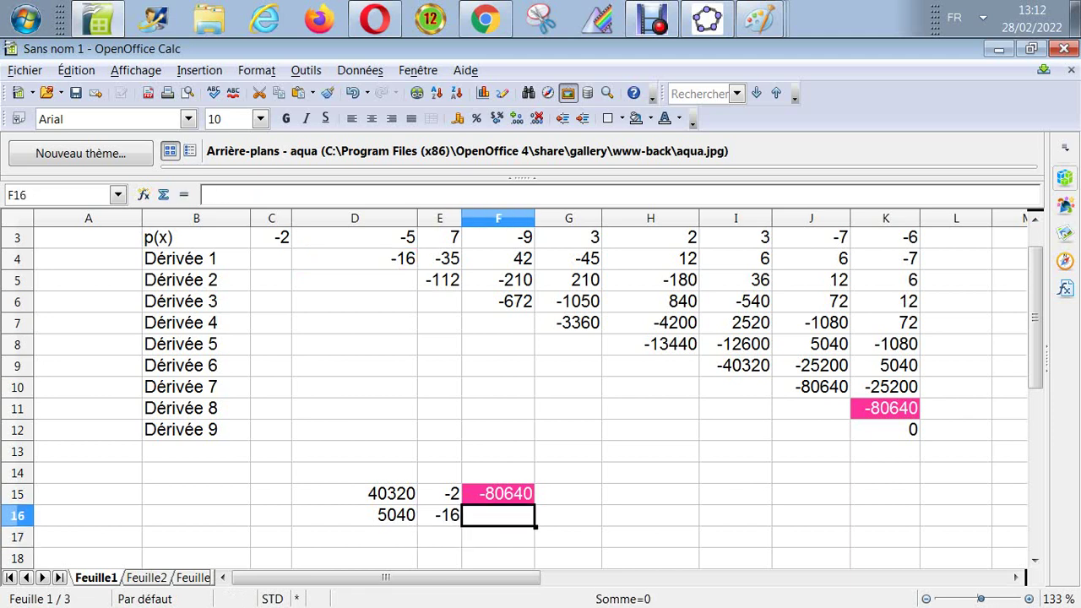
type("=")
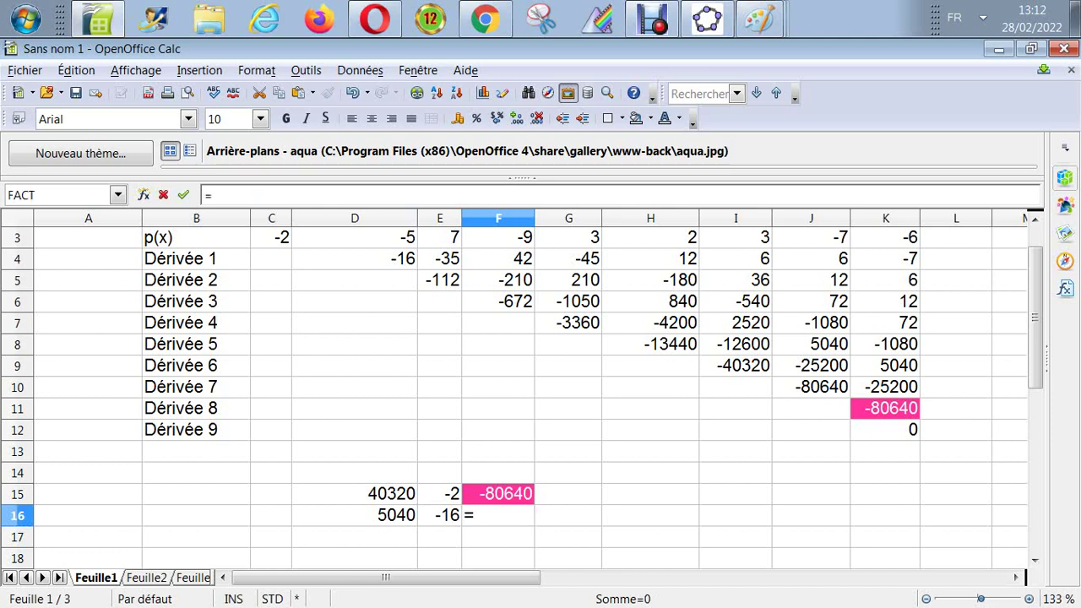
left_click(811, 386)
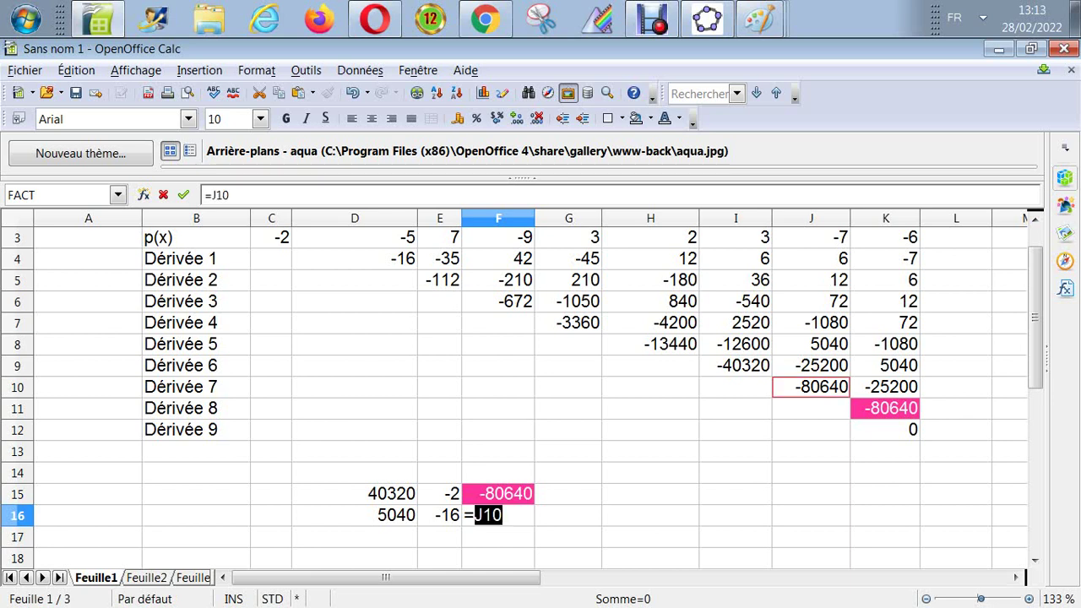
key("Return")
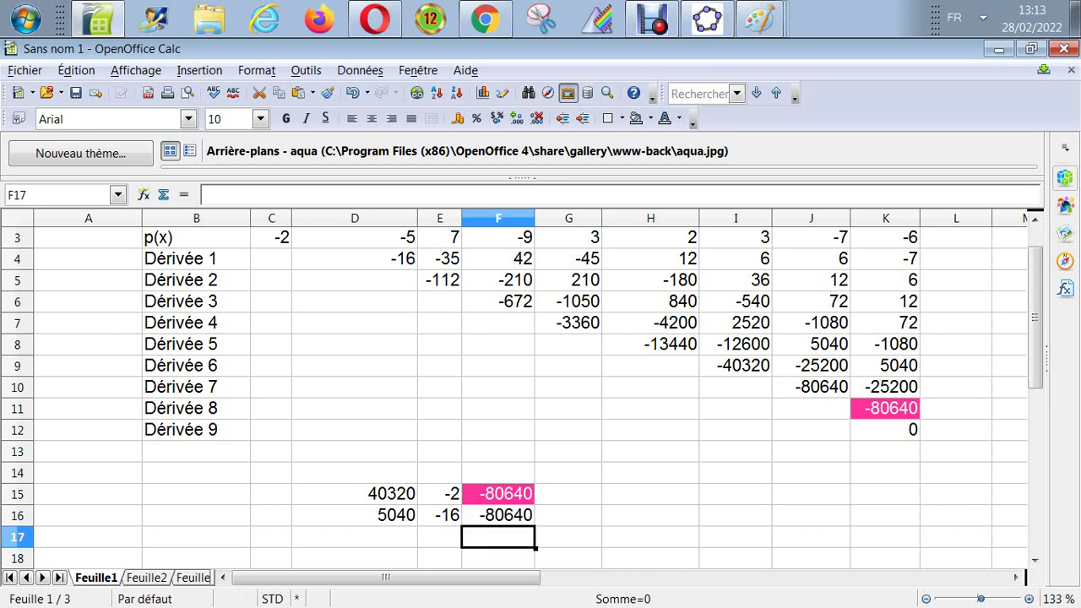
left_click(497, 514)
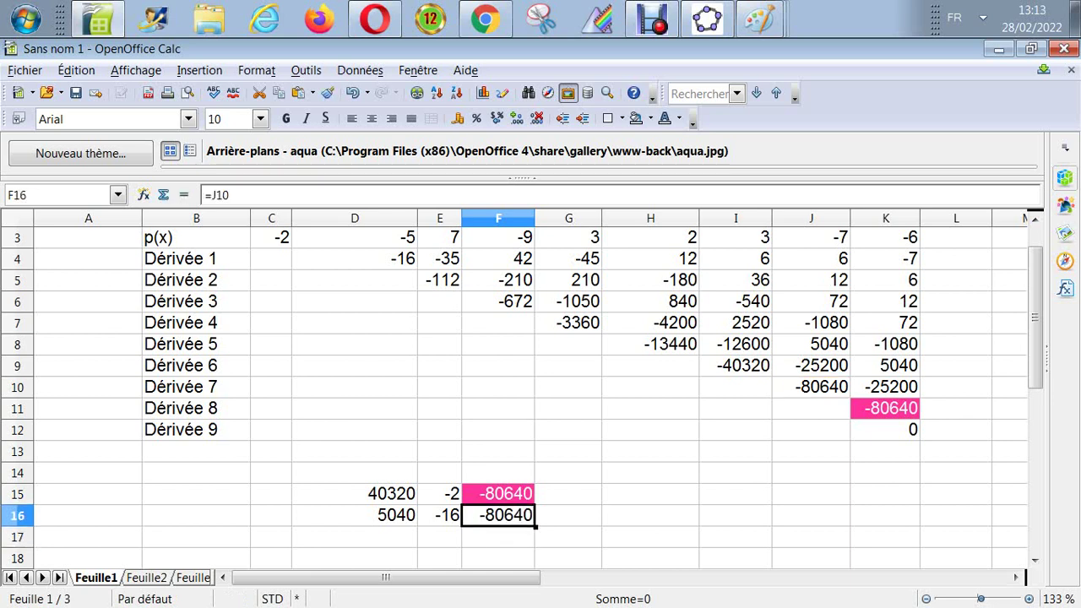
left_click(810, 386)
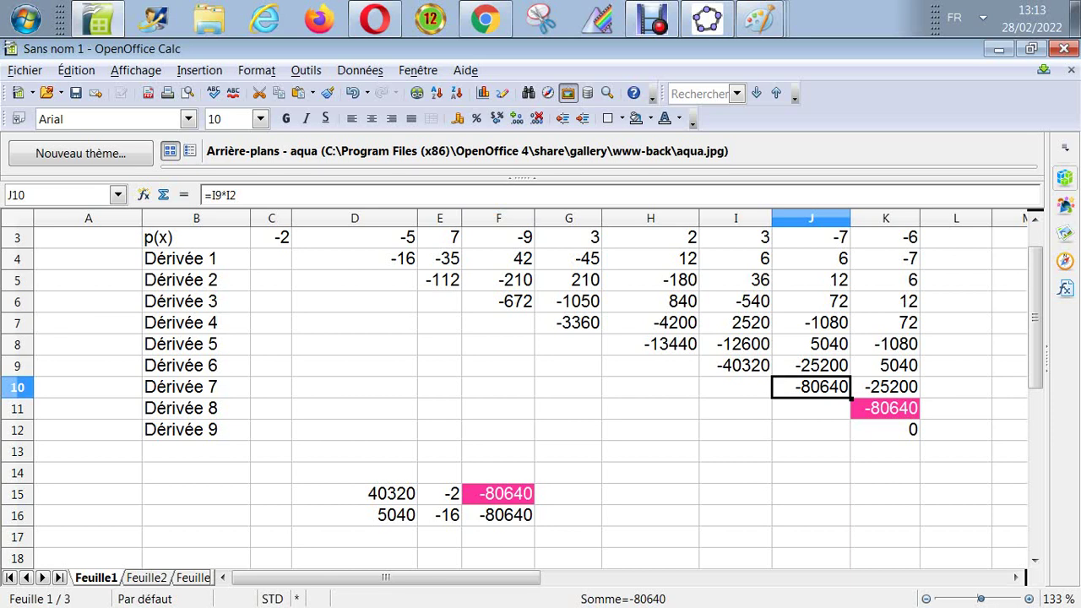
left_click_drag(1035, 317, 1035, 298)
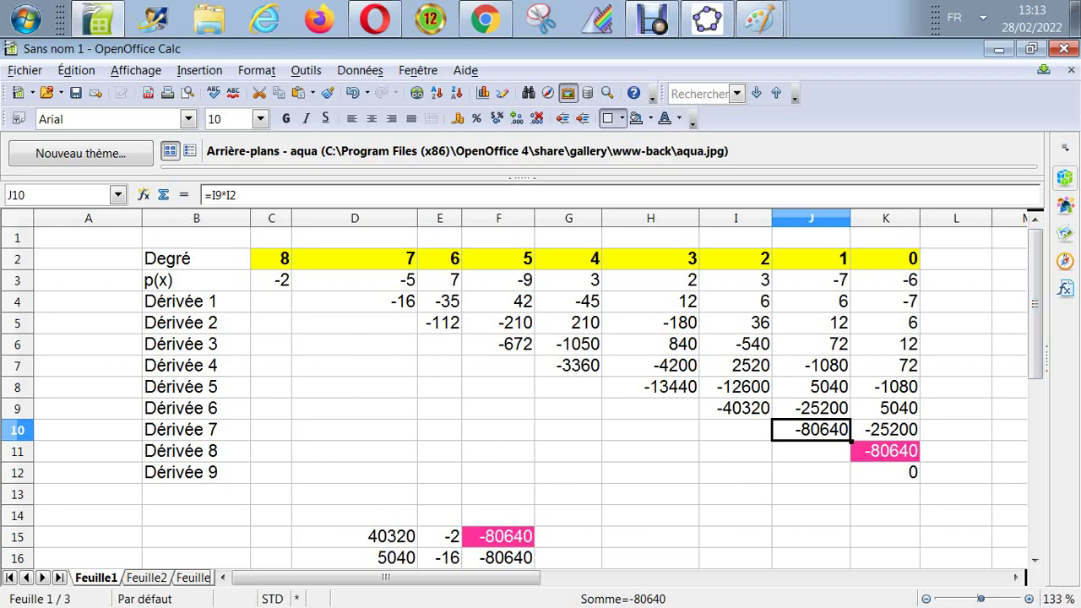
left_click(647, 118)
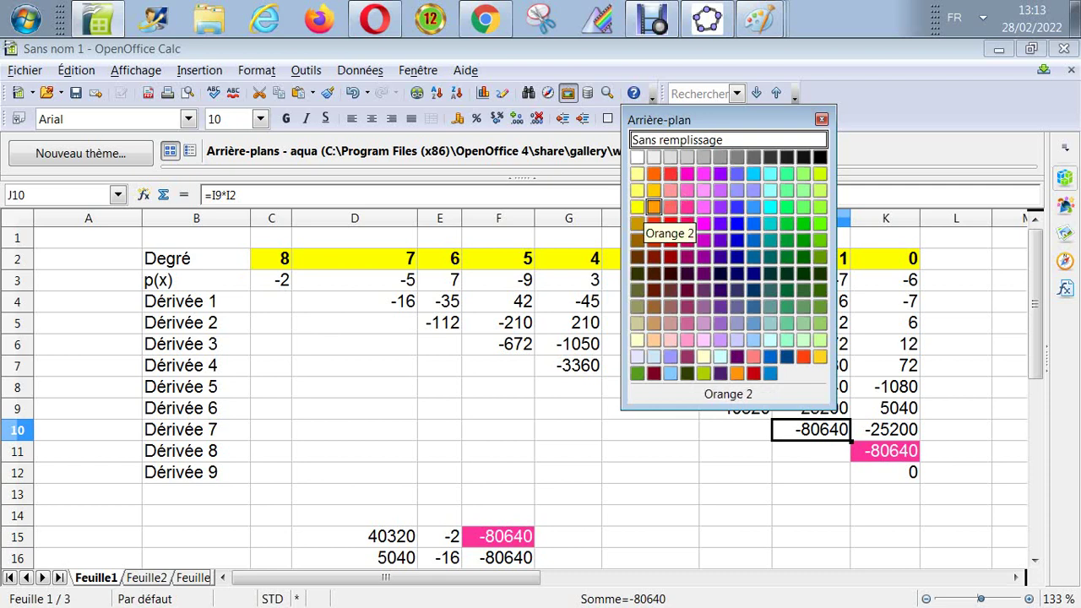
left_click(687, 372)
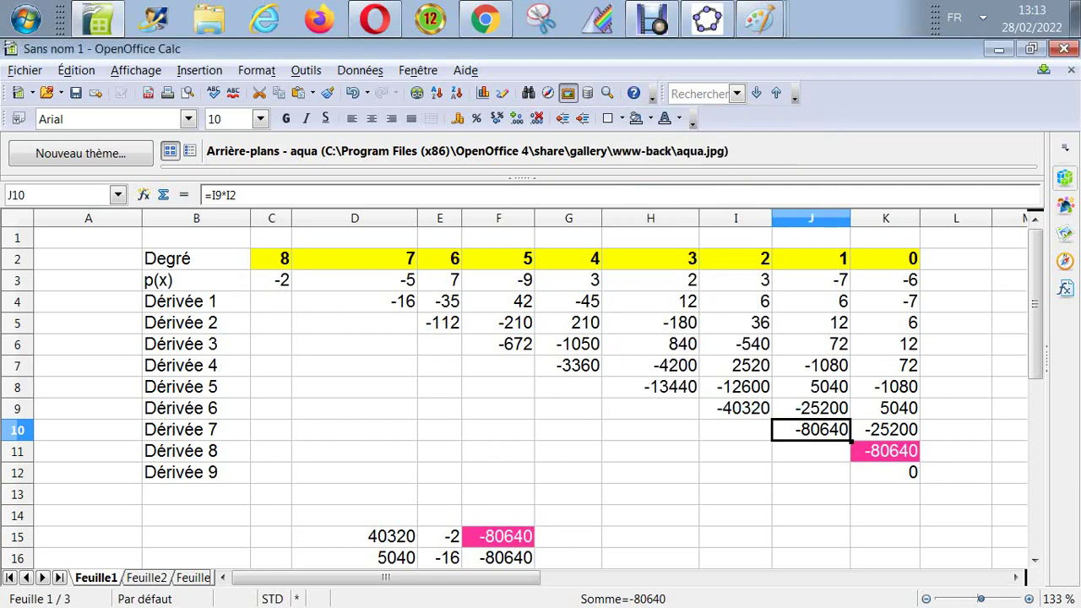
Step: Copy the pink formatting of cell K11 to the seventh derivative's leading coefficient in J10
left_click(885, 451)
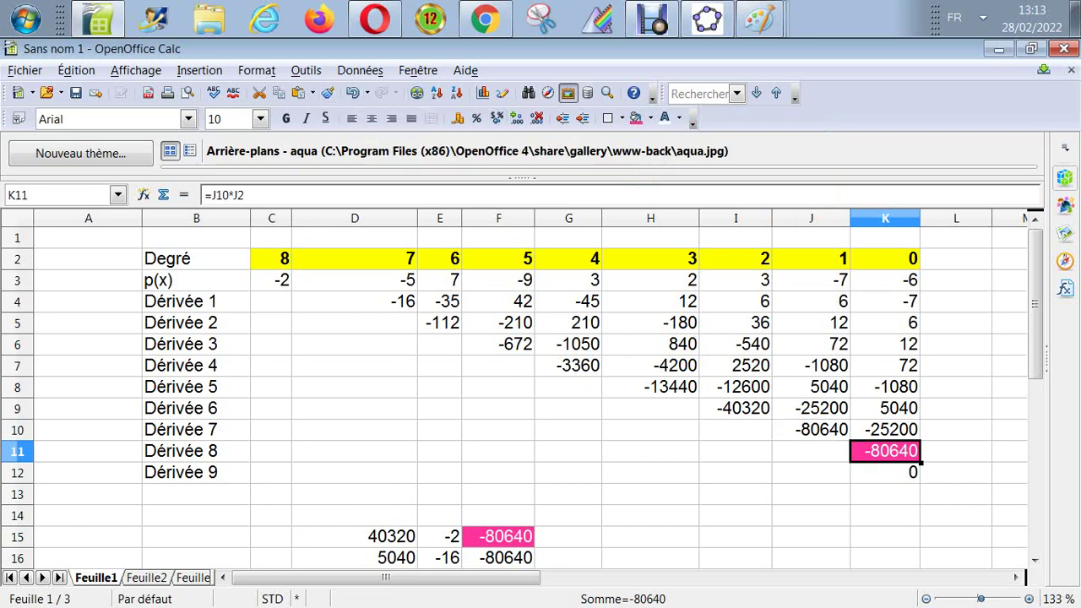
left_click(328, 93)
left_click(810, 429)
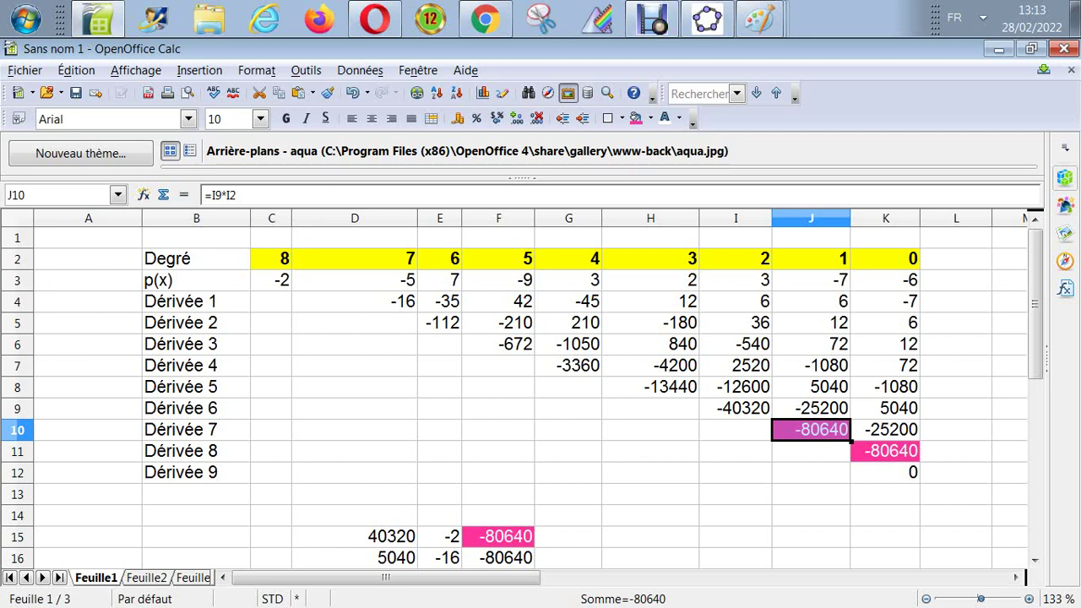
key("Down")
key("Up")
key("Right")
key("Down")
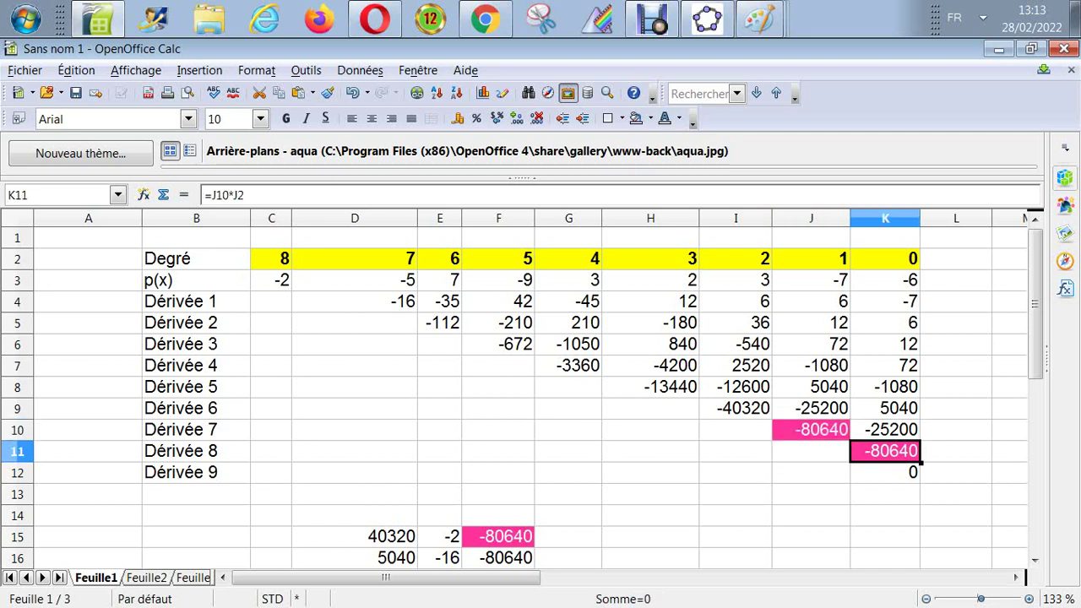
Step: Check the successive derivatives in GeoGebra Classique against the coefficient table, and return to the OpenOffice Calc sheet
key("Down")
key("Left")
key("Left")
key("Down")
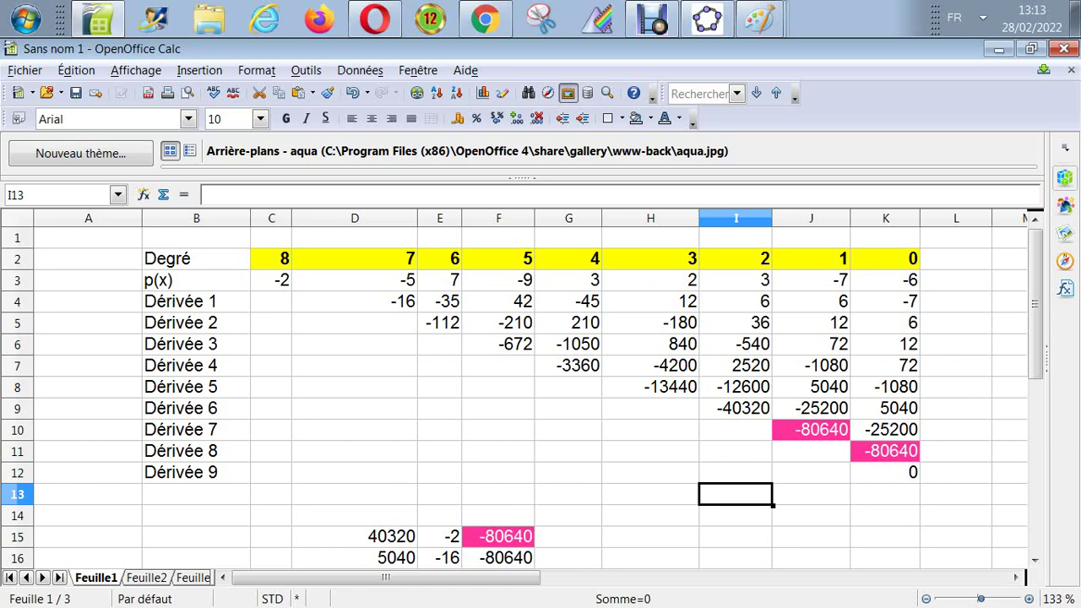
left_click(706, 19)
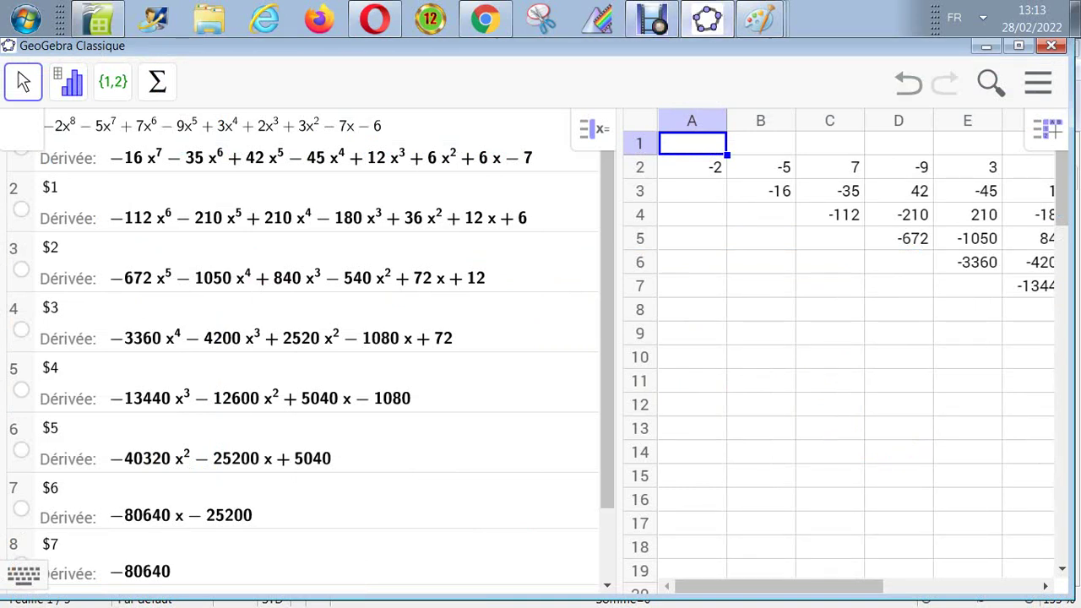
left_click(98, 21)
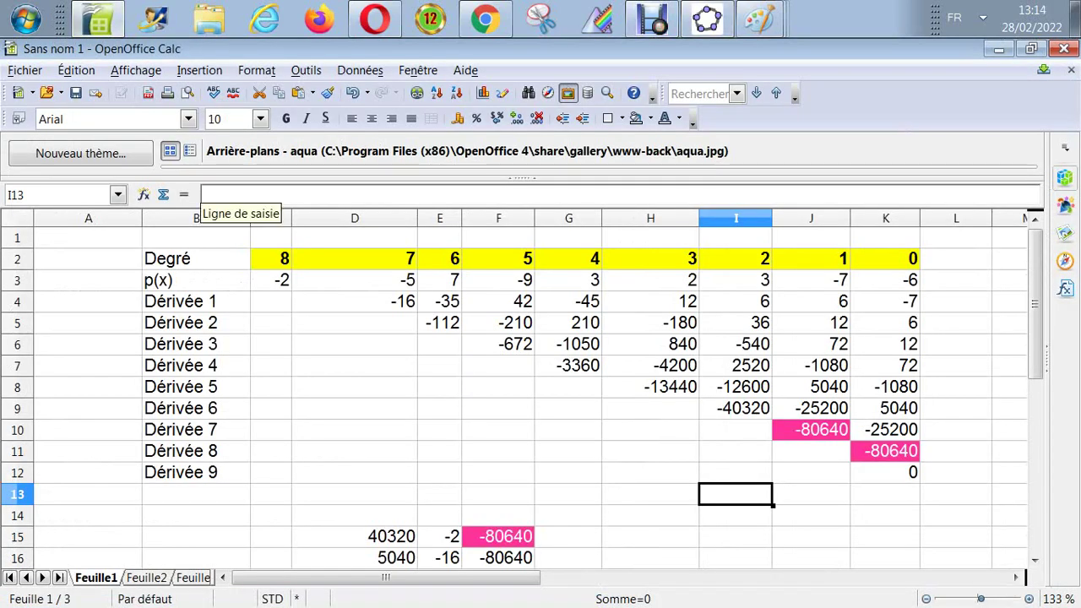
Step: Examine the formula for the constant term of Dérivée 6 in K9 and the factorial formula in D16
key("Up")
key("Up")
key("Up")
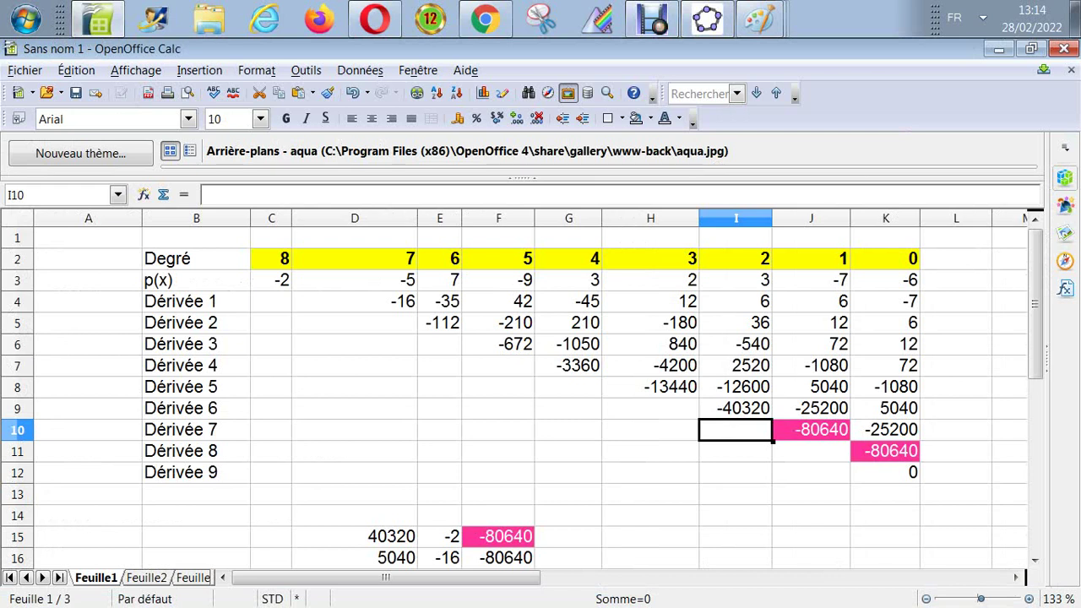
key("Up")
key("Right")
key("Right")
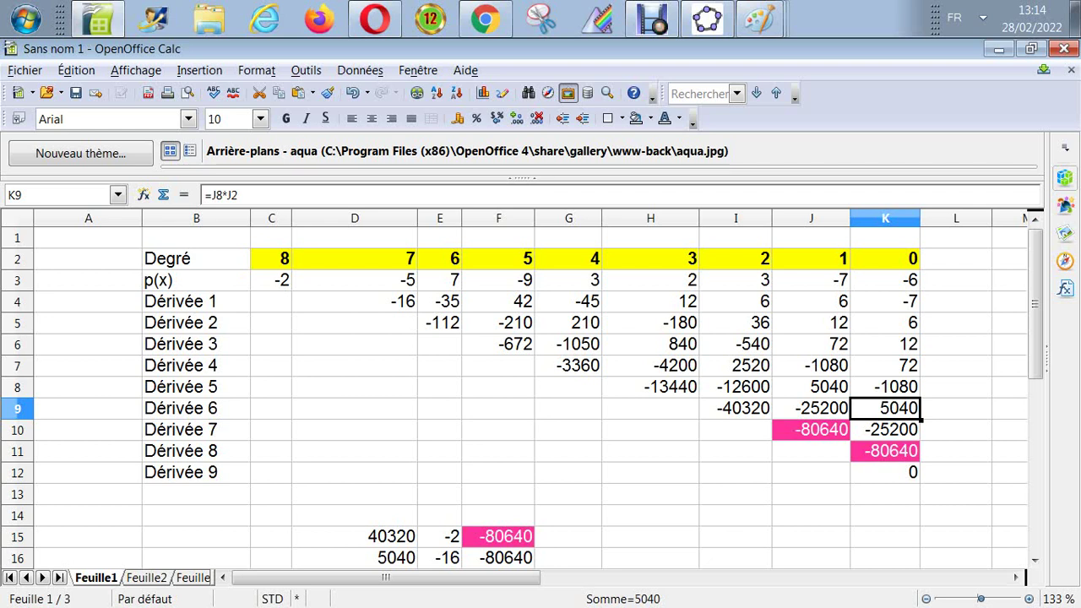
key("Down")
key("Down")
key("Down")
key("Down")
key("Down")
key("Down")
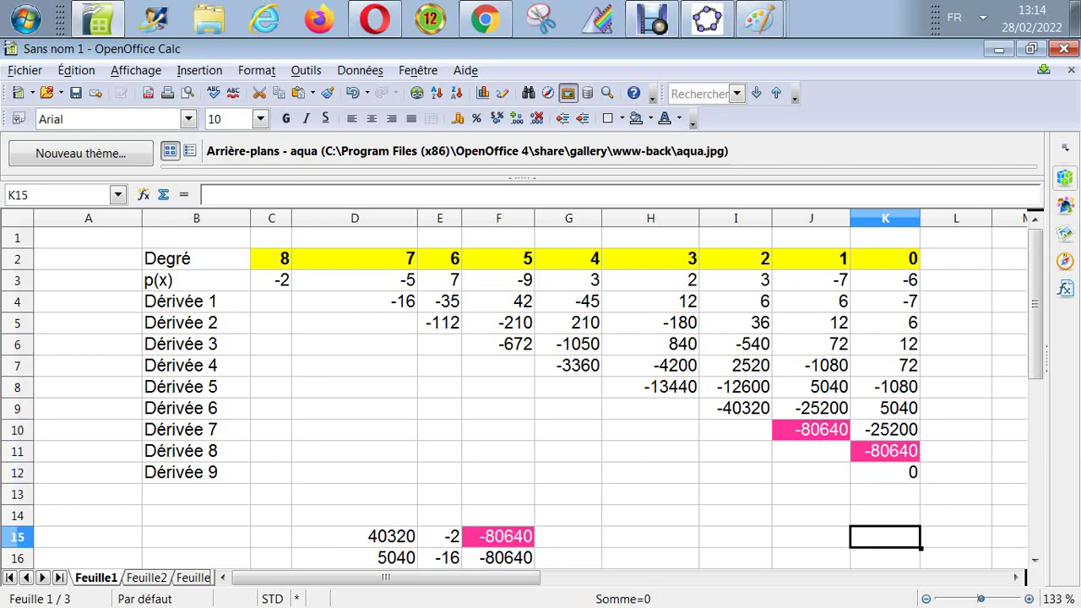
key("Left")
key("Left")
key("Left")
key("Left")
key("Down")
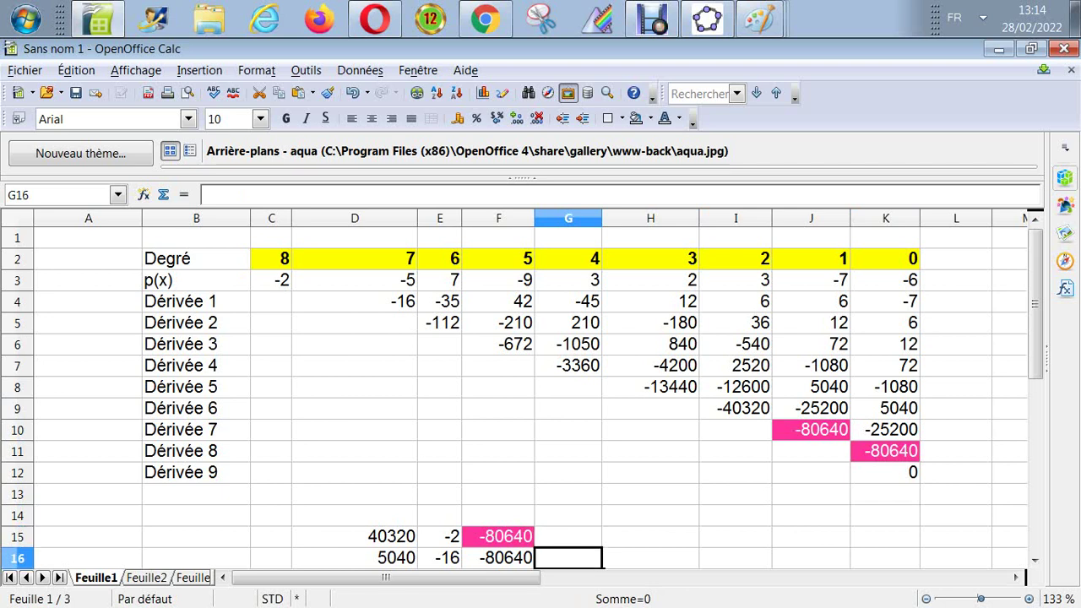
key("Left")
key("Left")
key("Left")
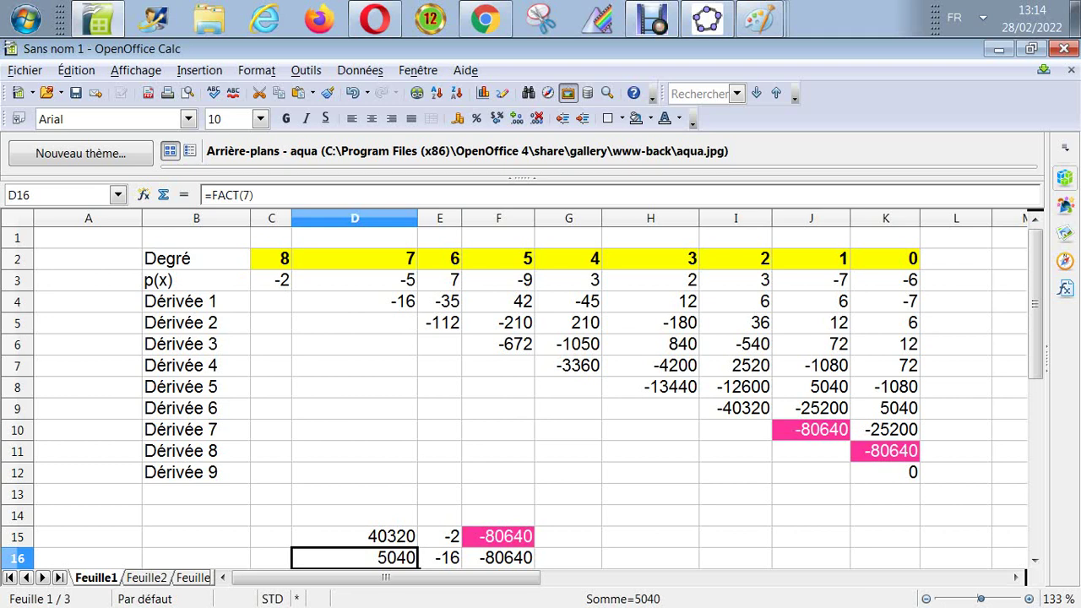
key("Down")
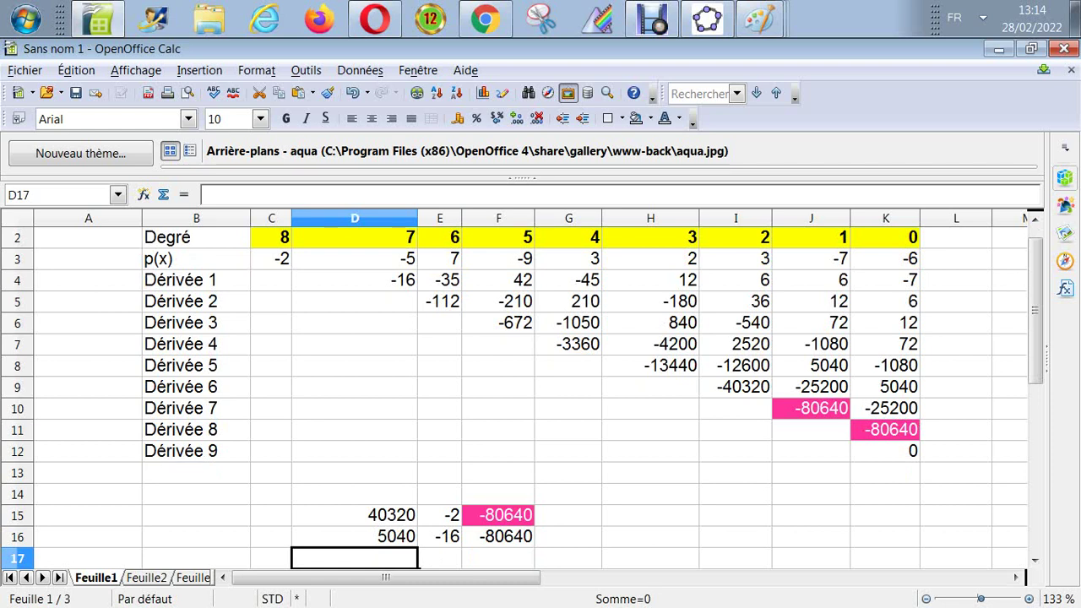
Step: Compare the factorial in D16 with the constant term in K9, and review the derivative rows back up to D4
key("Up")
key("Right")
key("Up")
key("Up")
key("Right")
key("Up")
key("Up")
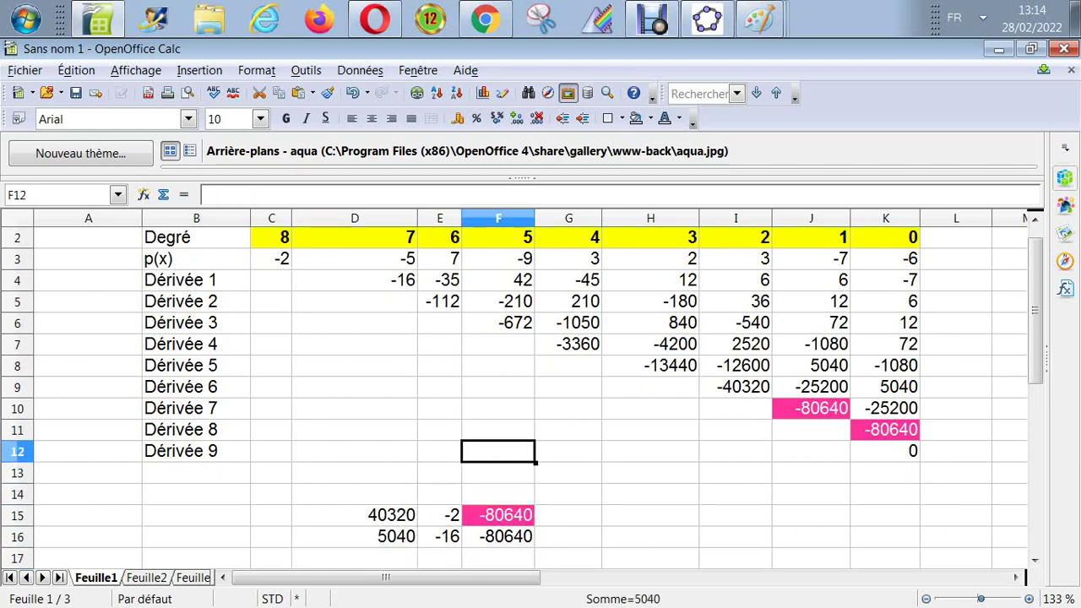
key("Up")
key("Up")
key("Right")
key("Up")
key("Right")
key("Right")
key("Right")
key("Right")
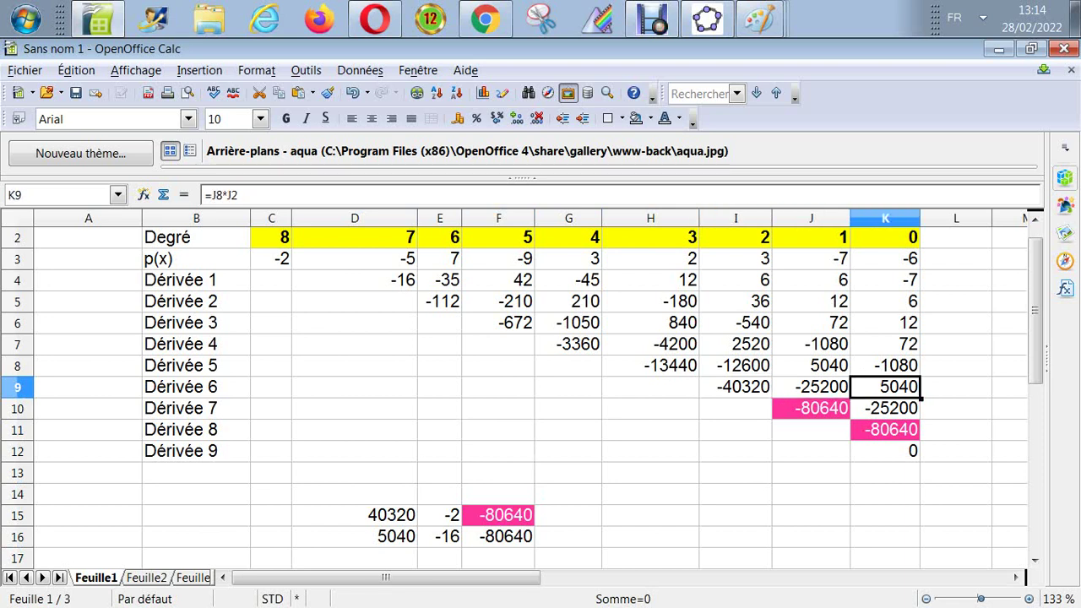
key("Left")
key("ctrl+Left")
key("ctrl+Left")
key("Up")
key("Up")
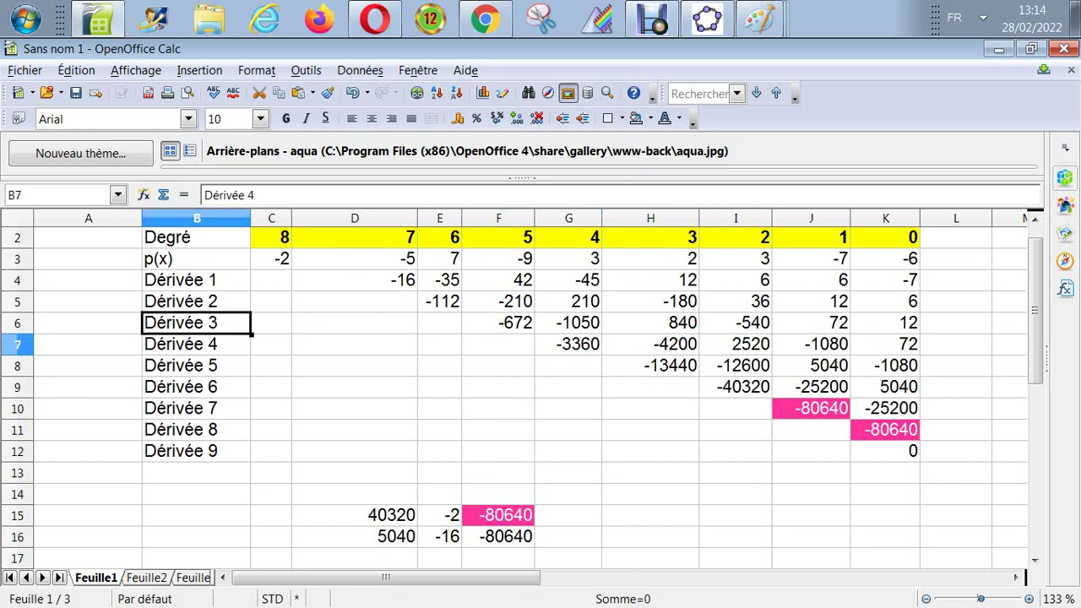
key("Up")
key("Up")
key("Up")
key("Right")
key("Right")
Step: Enter the formula =FACT(6) in cell D17, below the existing factorials
key("Down")
key("Down")
key("Down")
key("Down")
key("Down")
key("Down")
key("Down")
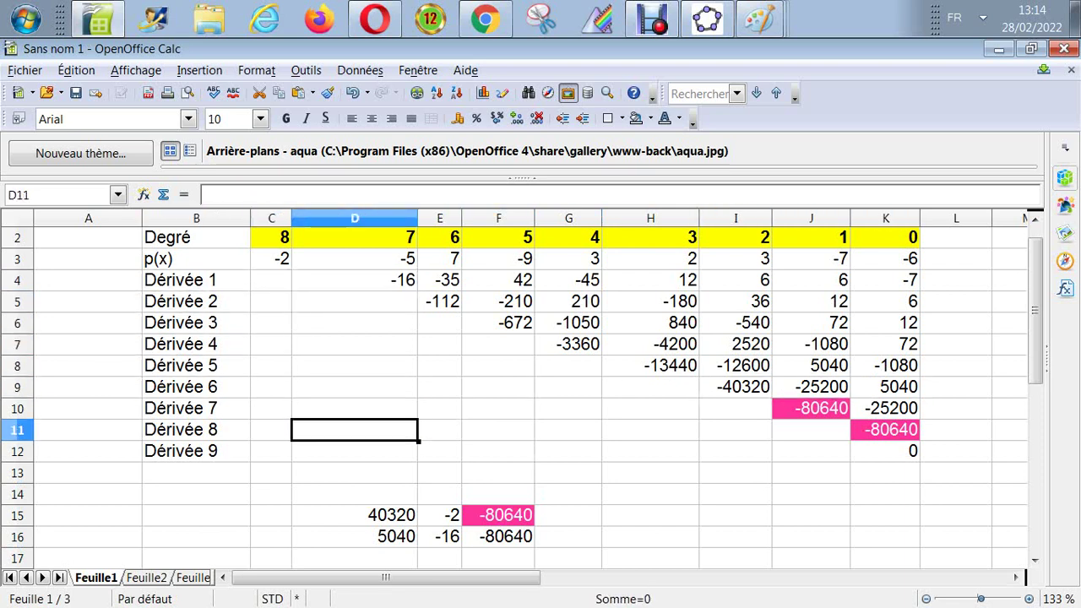
key("Down")
key("Down")
key("Down")
key("Down")
key("Down")
key("Down")
key("Down")
key("Up")
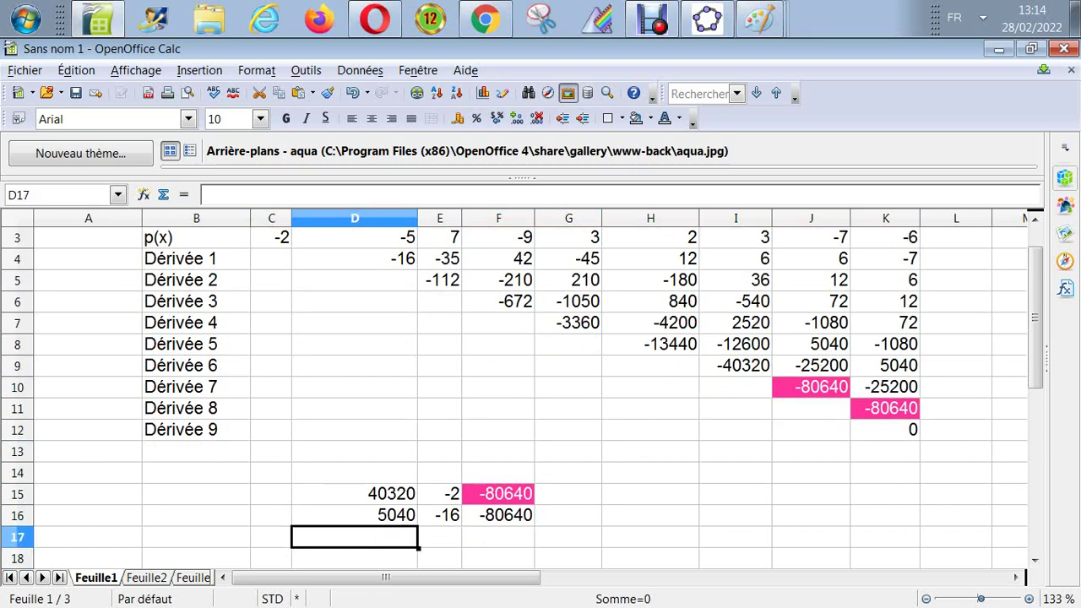
type("=f")
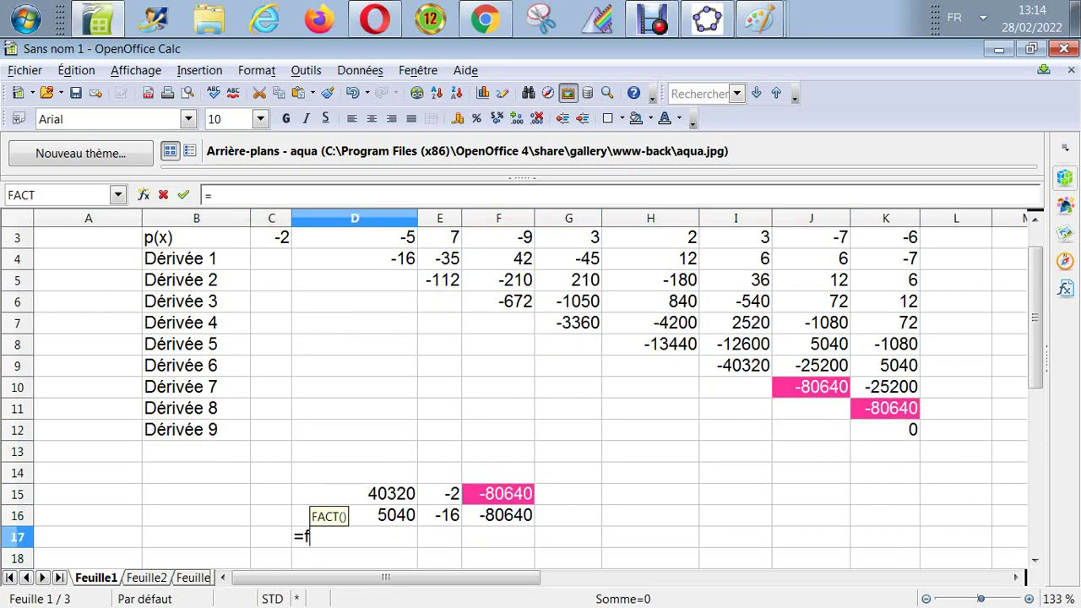
type("act(")
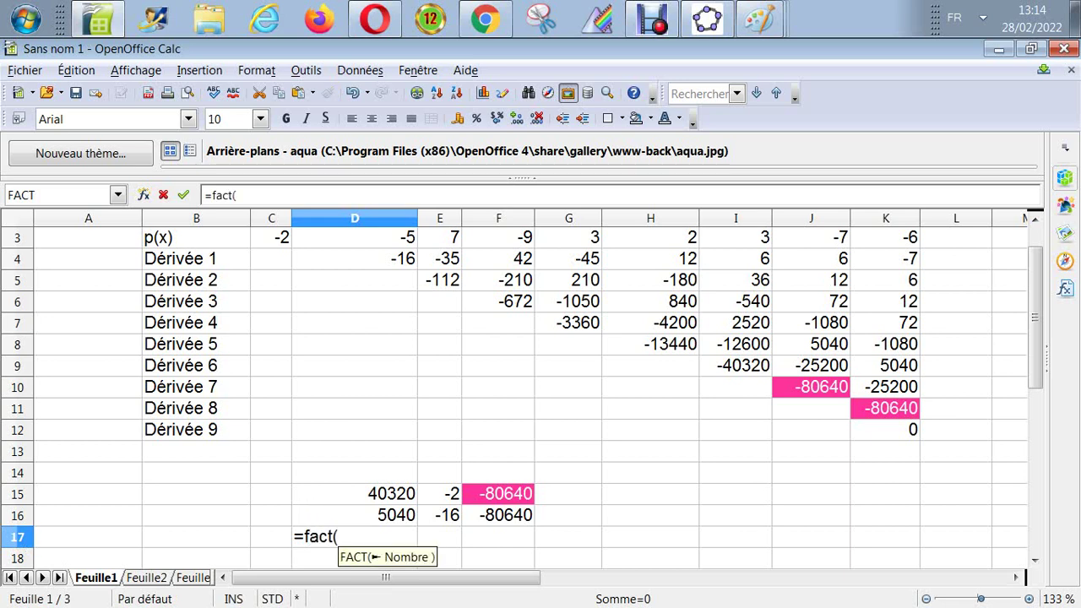
type("6)")
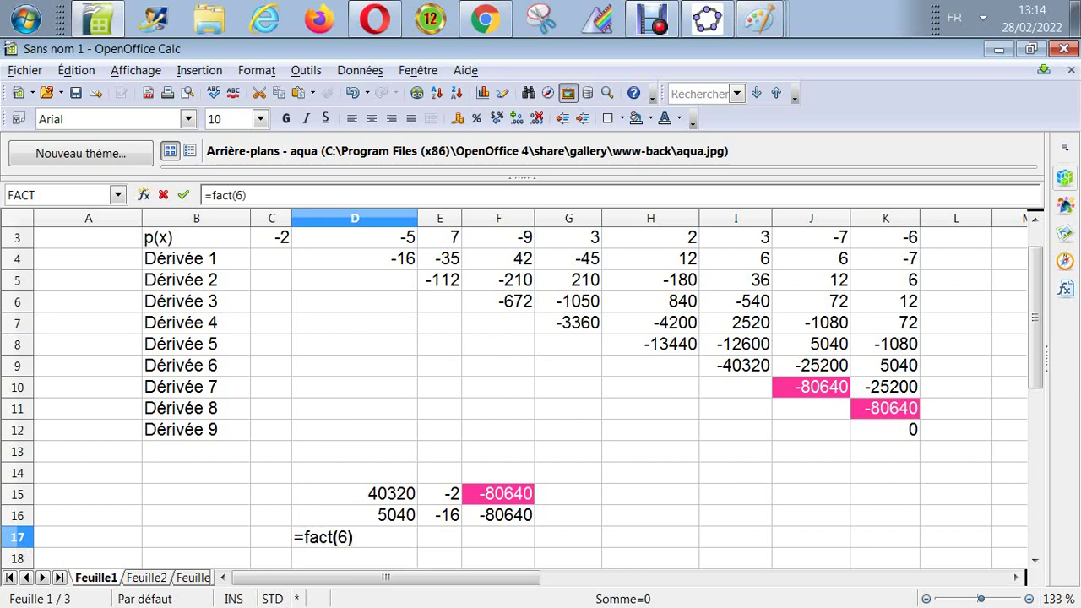
key("Return")
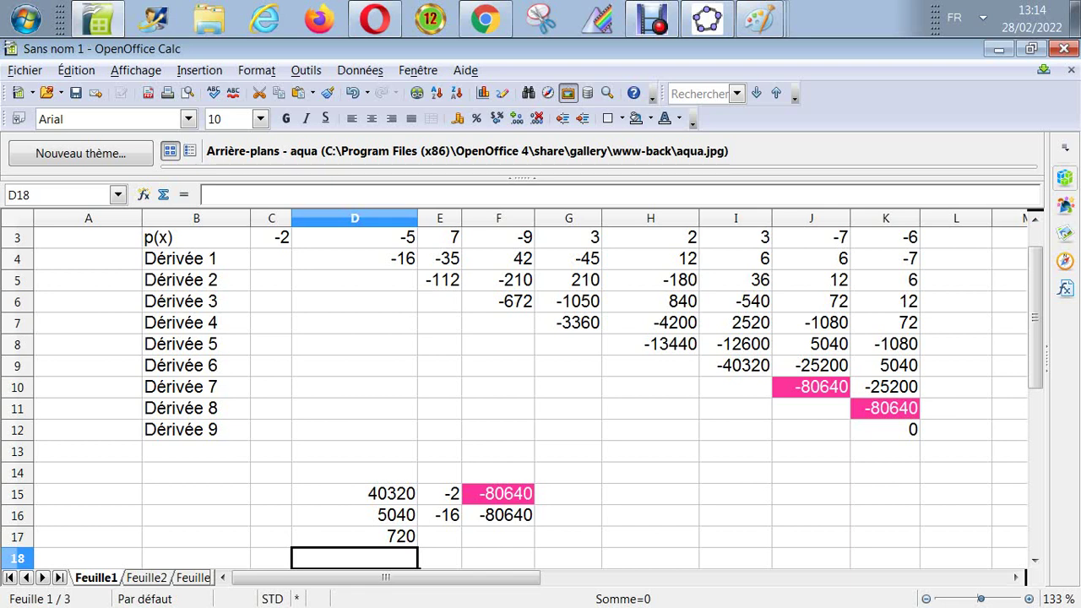
Step: Enter the formula =D17*-112 in cell E17
key("Up")
key("Right")
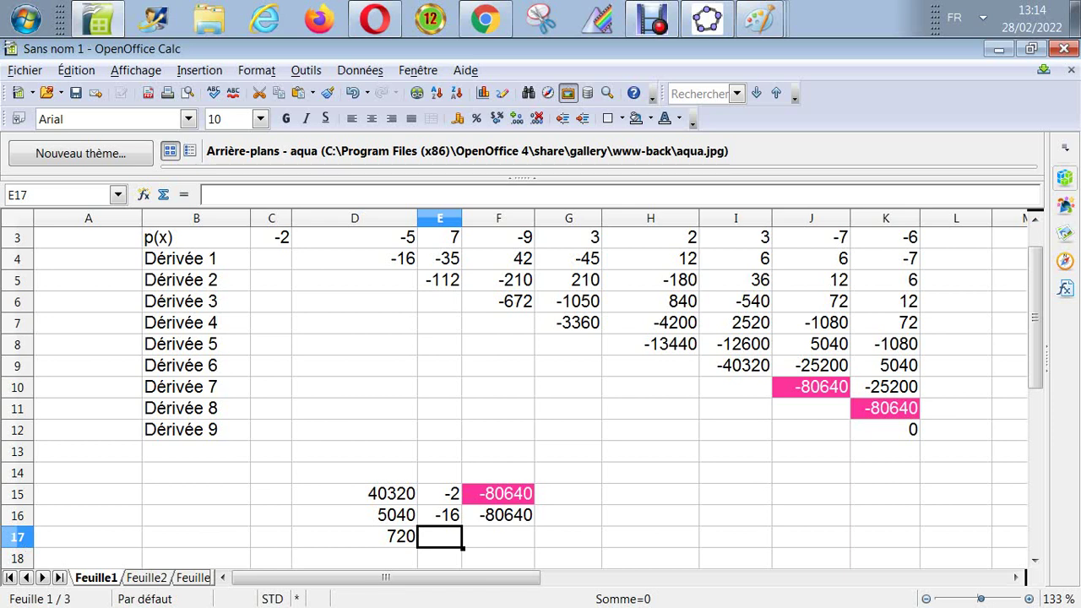
type("=")
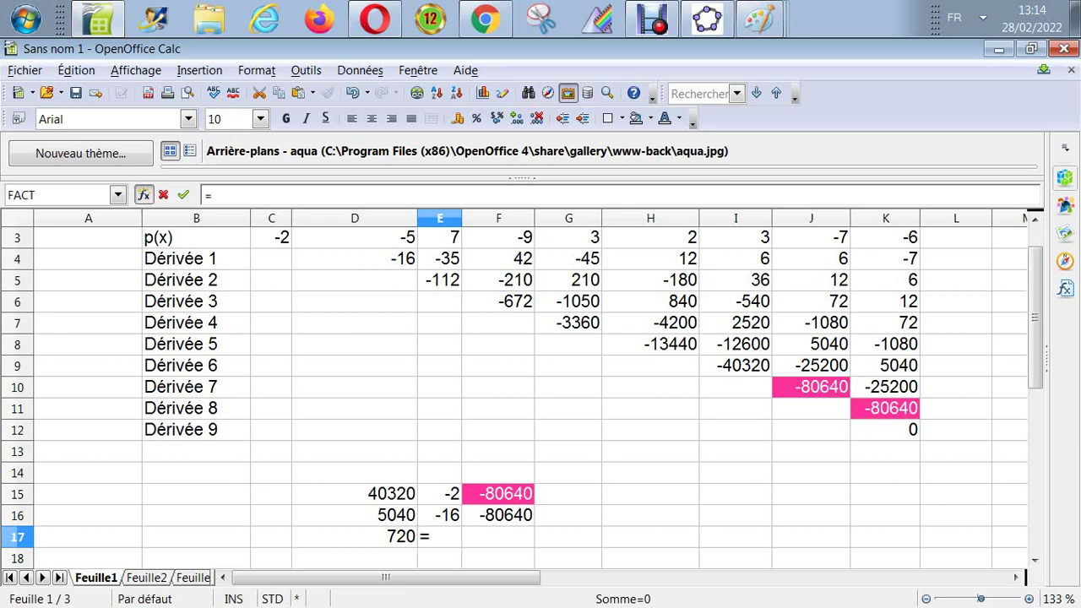
key("Left")
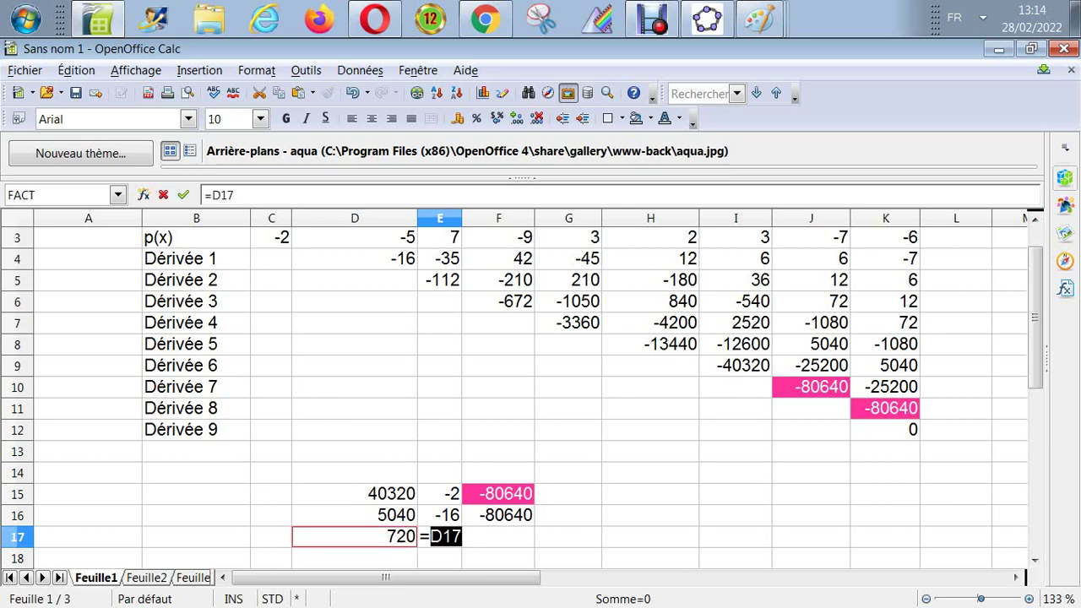
type("*-112")
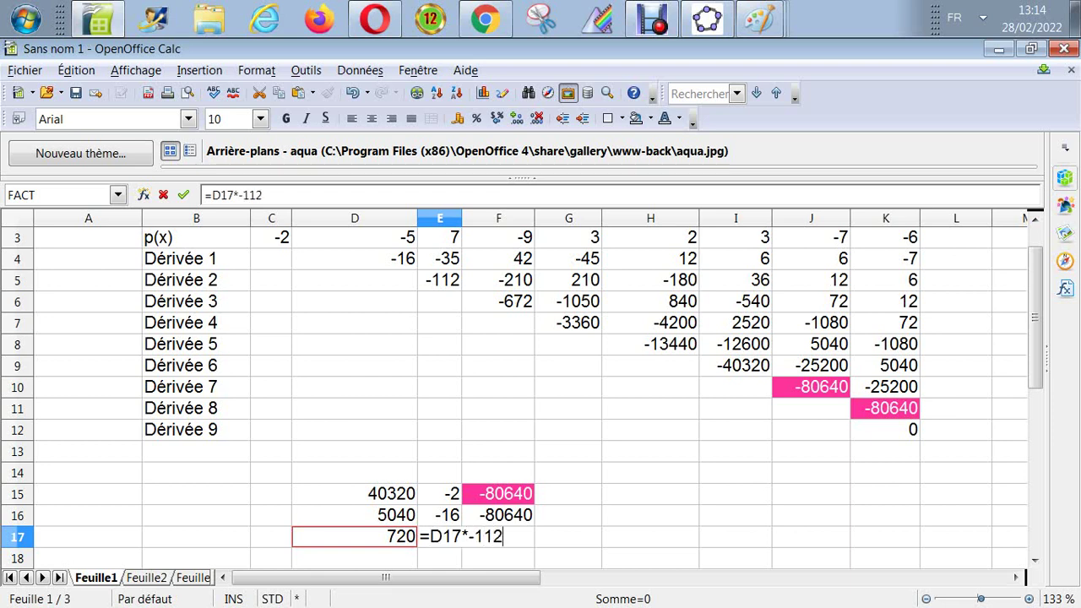
key("Return")
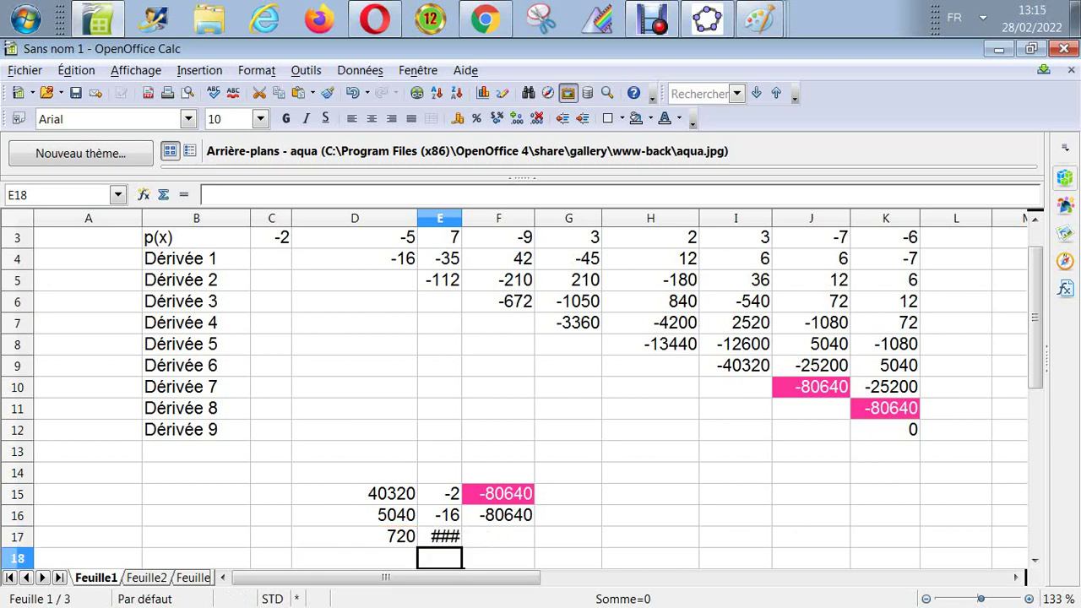
Step: Widen column E to fit its numbers and replace the content of E17 with -112
left_click_drag(462, 218, 489, 217)
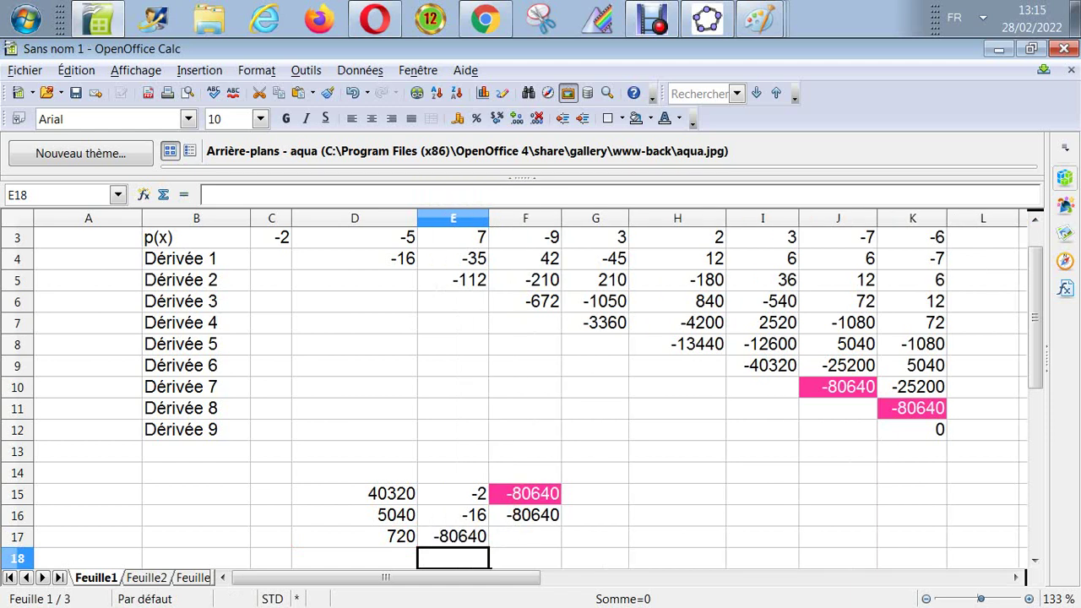
left_click(453, 537)
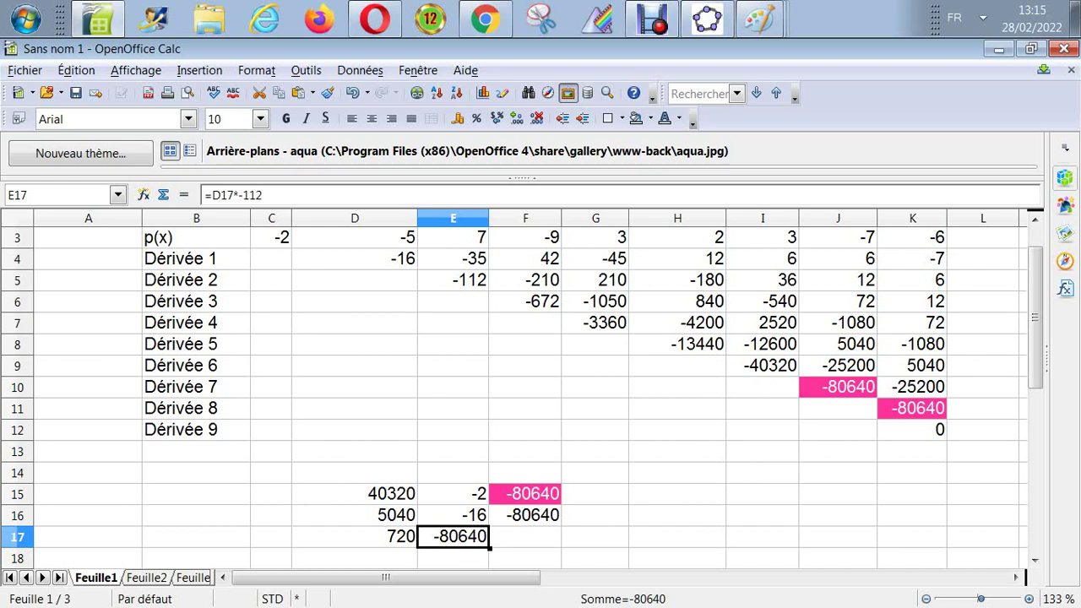
type("-")
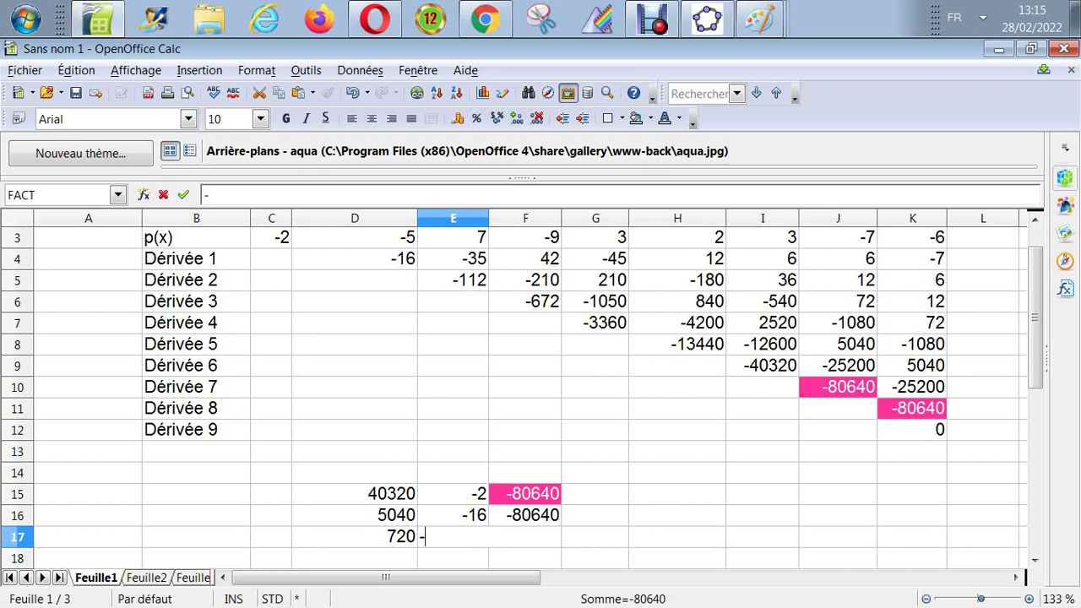
type("112")
key("Return")
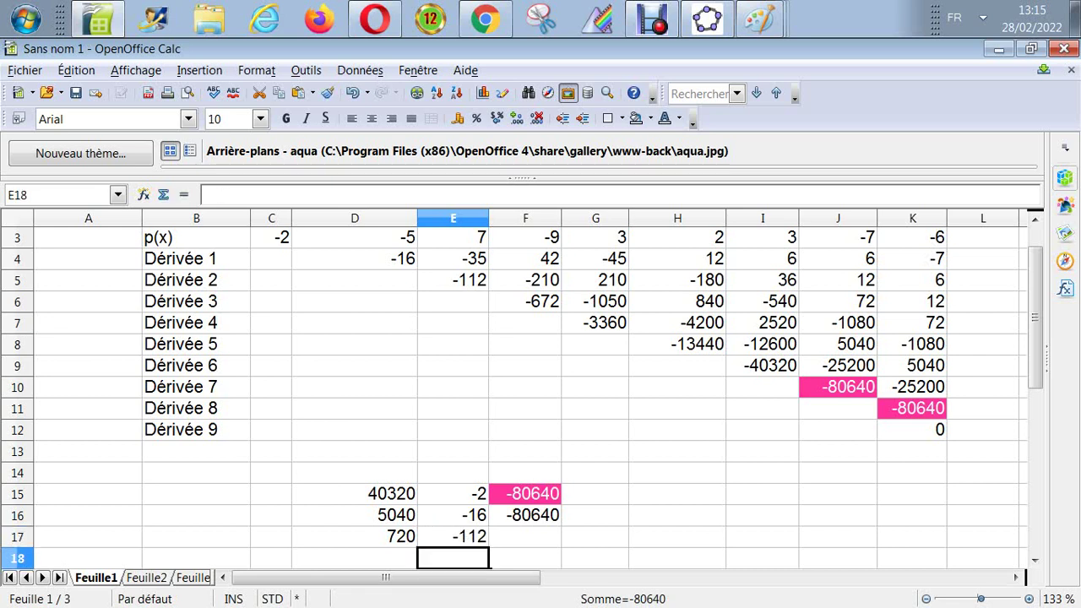
Step: Enter a formula in F17 that multiplies D17 by E17
key("Up")
key("Right")
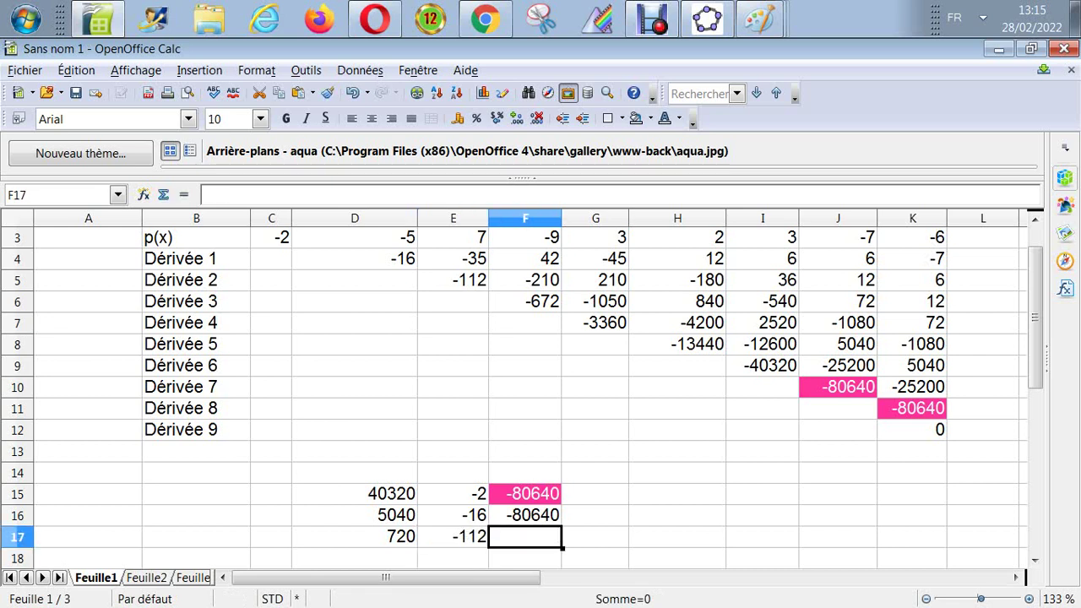
type("=")
key("Left")
key("Left")
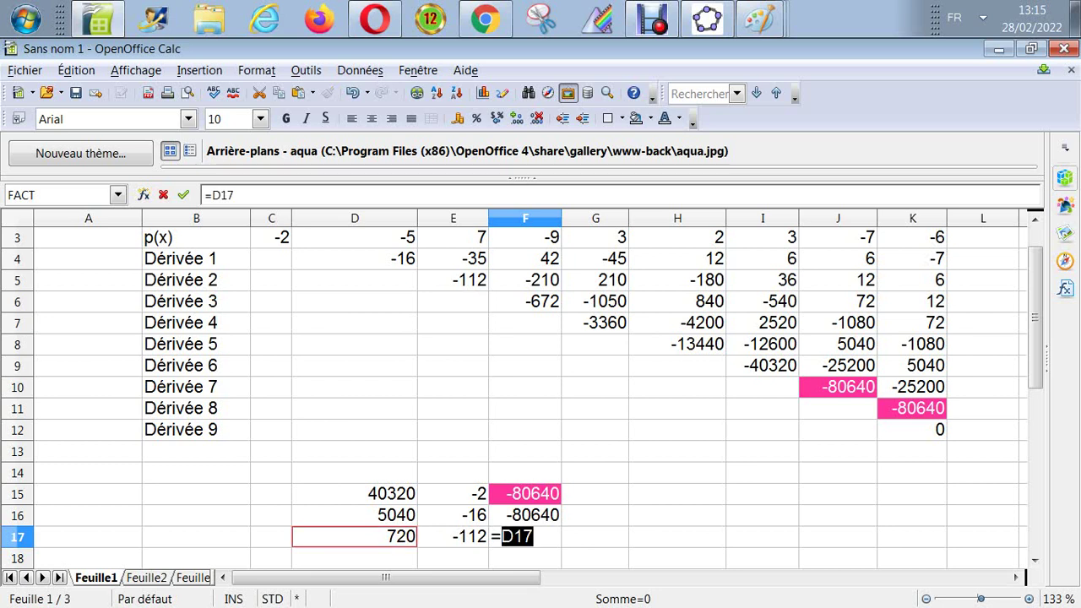
type("*")
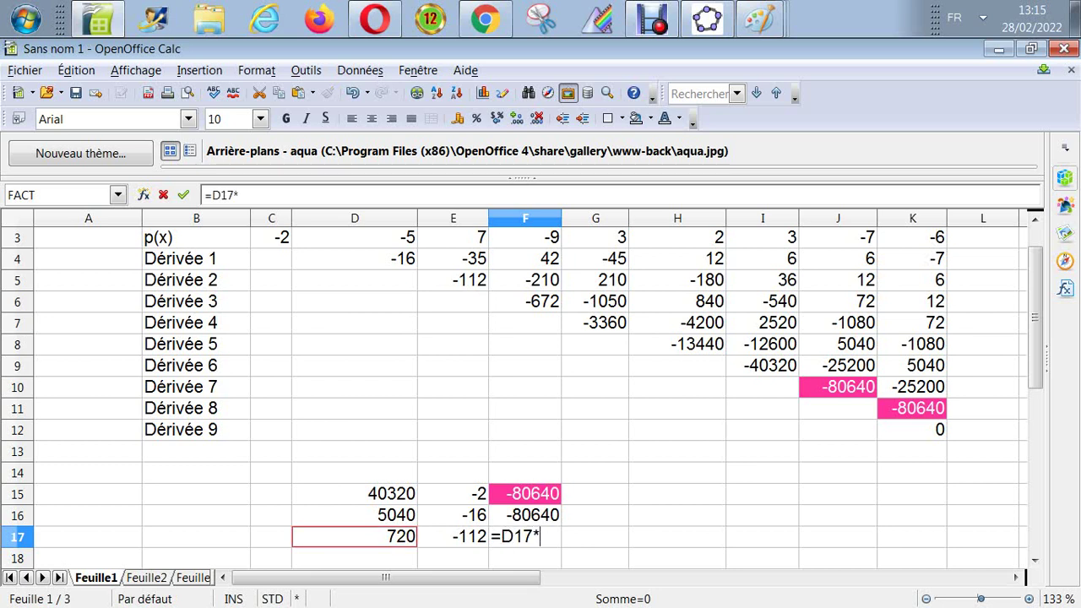
key("Left")
key("Return")
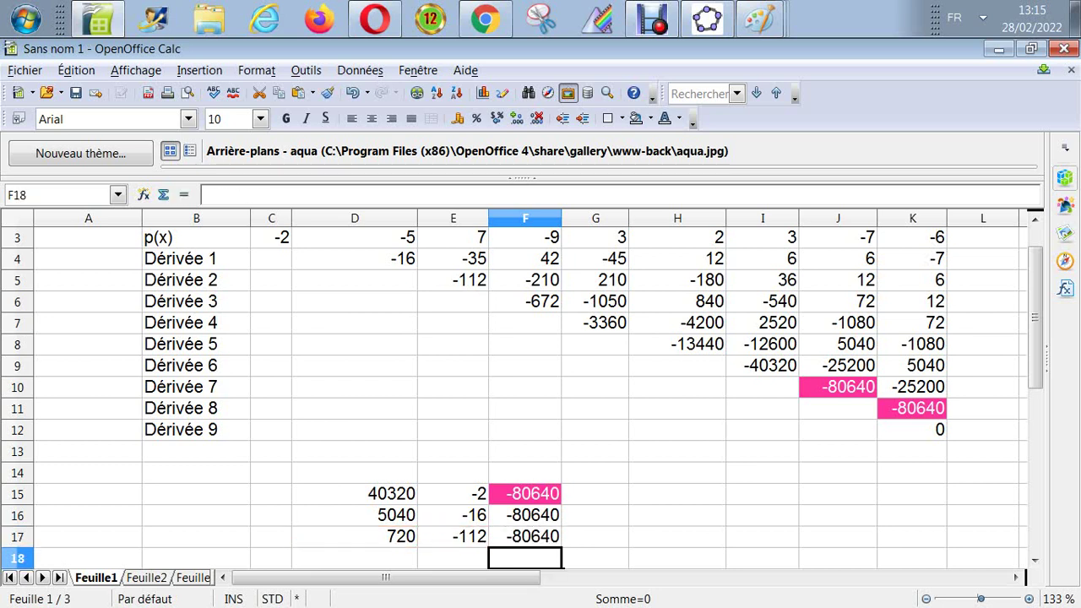
Step: Replace the constant in E17 with a reference to E5, the leading coefficient of Dérivée 2
left_click(355, 537)
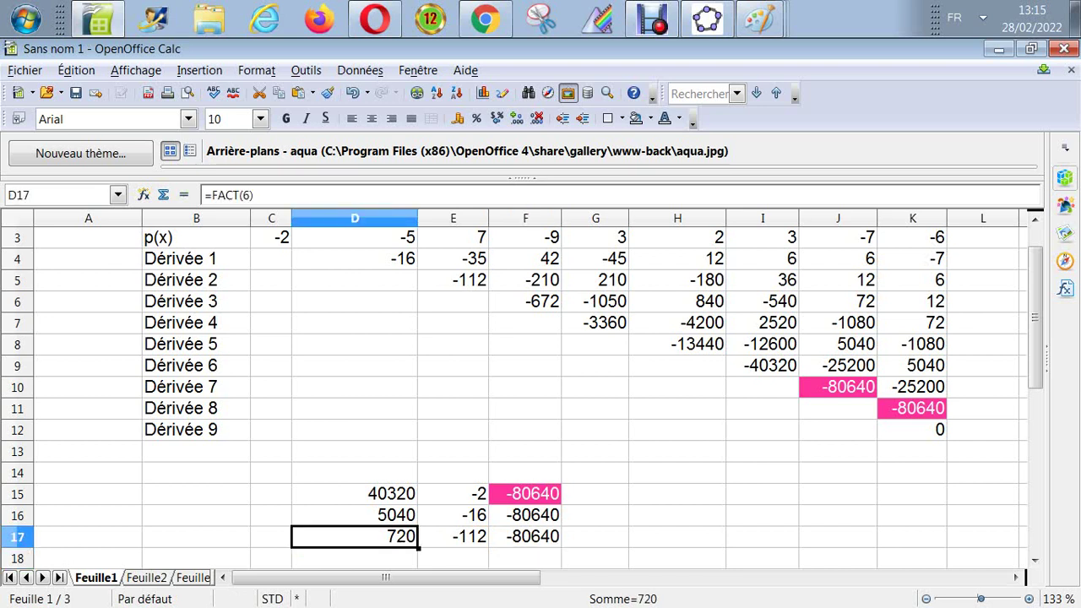
left_click(453, 537)
type("=")
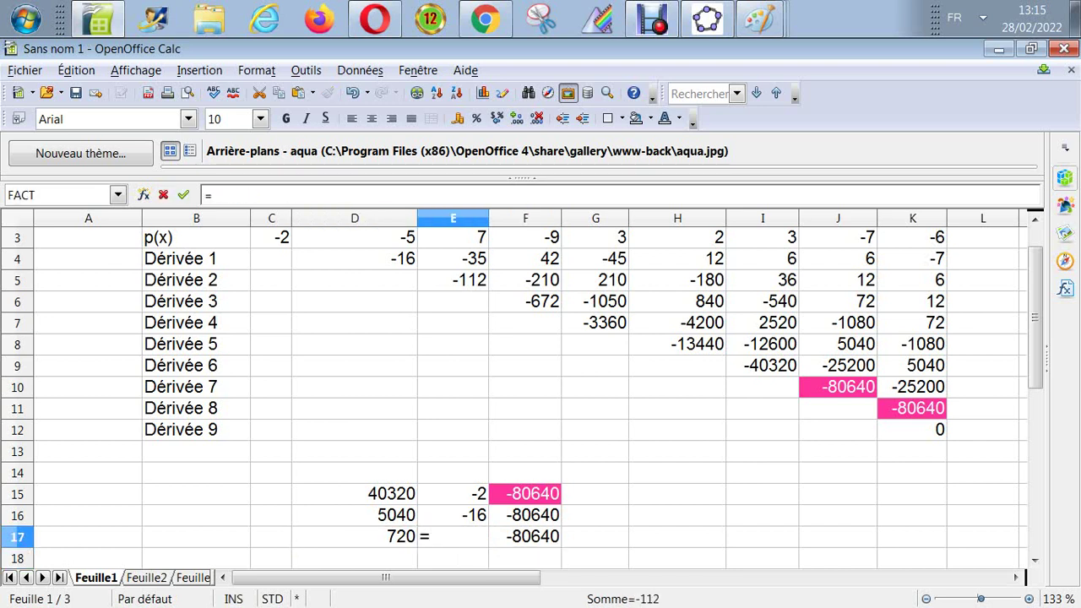
left_click(453, 279)
key("Return")
left_click(453, 536)
Step: Link E16 to D4 and E15 to C3, the leading coefficients of Dérivée 1 and p(x)
left_click(453, 515)
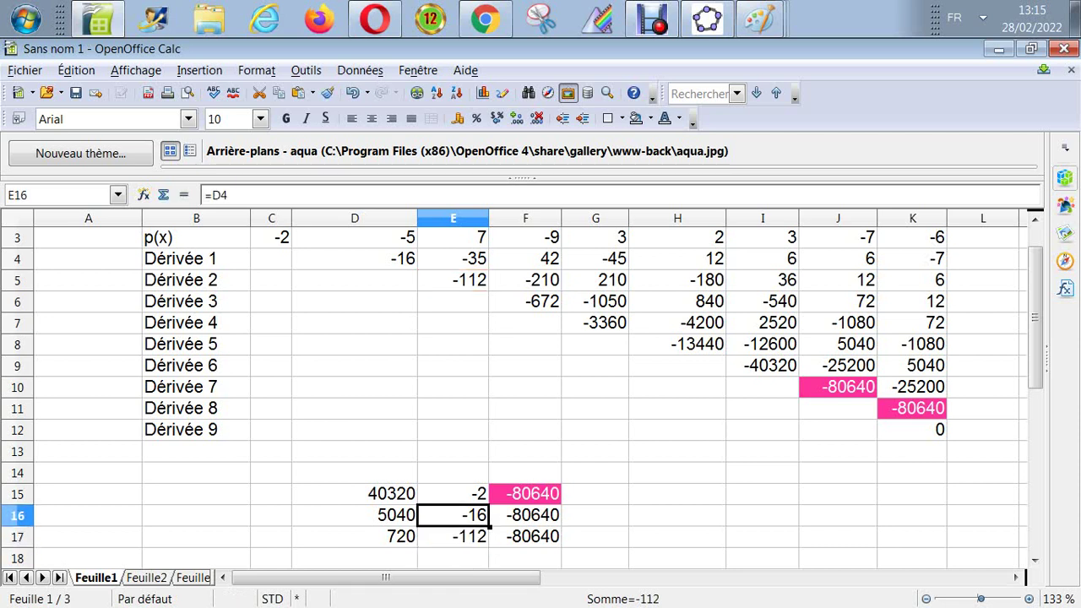
type("=")
left_click(388, 258)
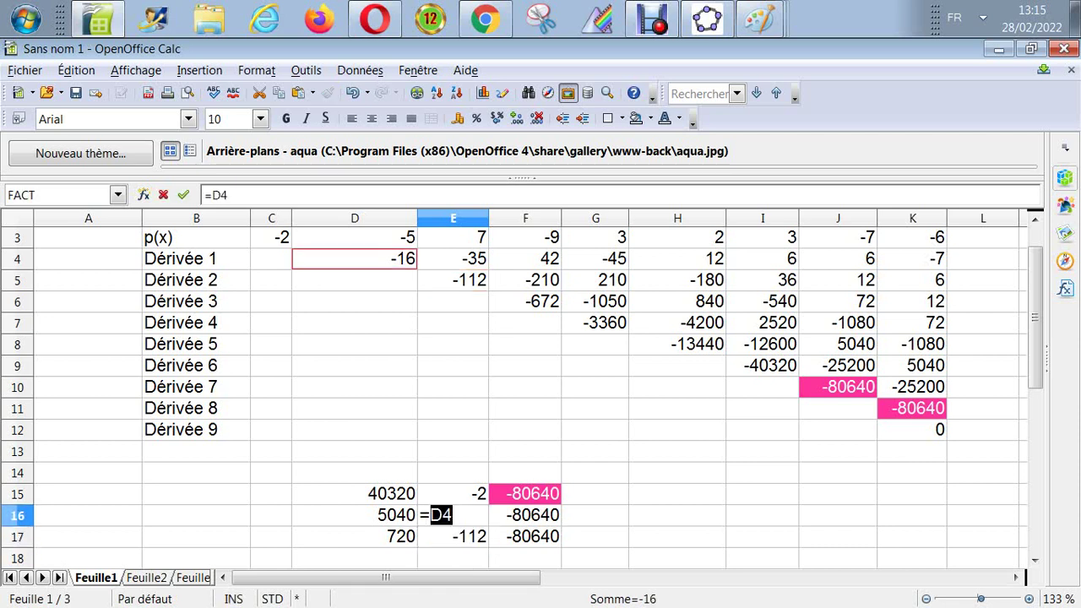
key("Return")
left_click(452, 493)
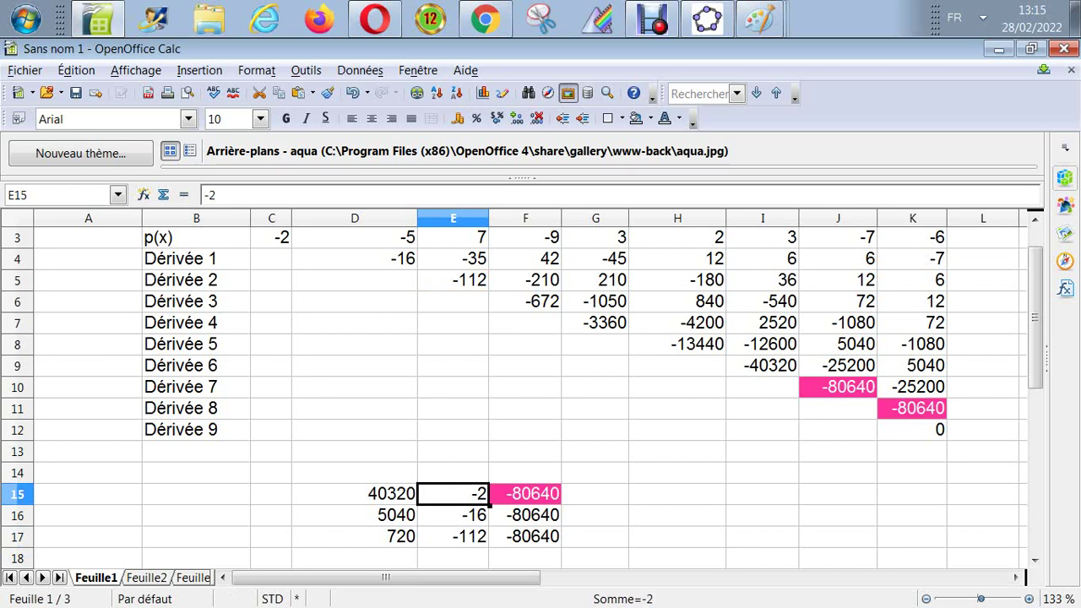
type("=")
left_click(271, 237)
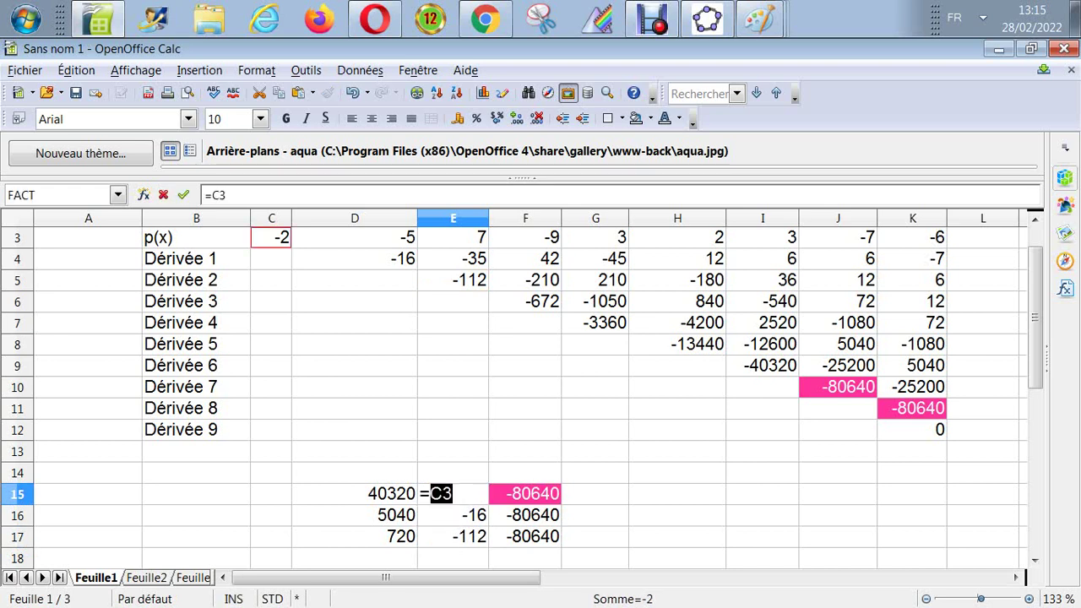
key("Return")
Step: Enter the formula =FACT(5) in cell D18, below the existing factorials
key("Down")
key("Down")
key("Down")
key("Down")
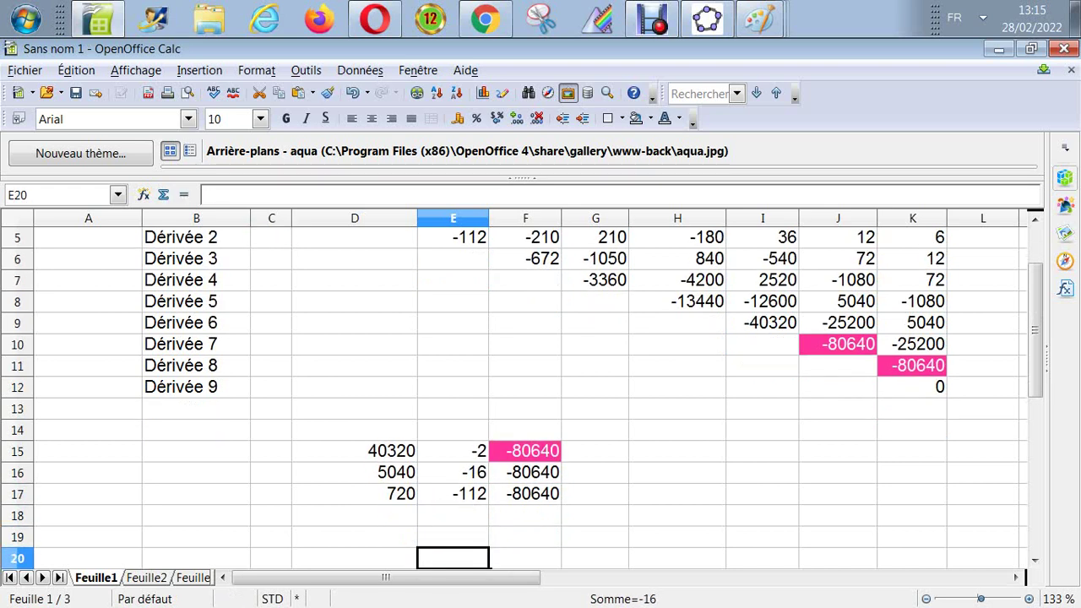
key("Up")
key("Up")
key("Left")
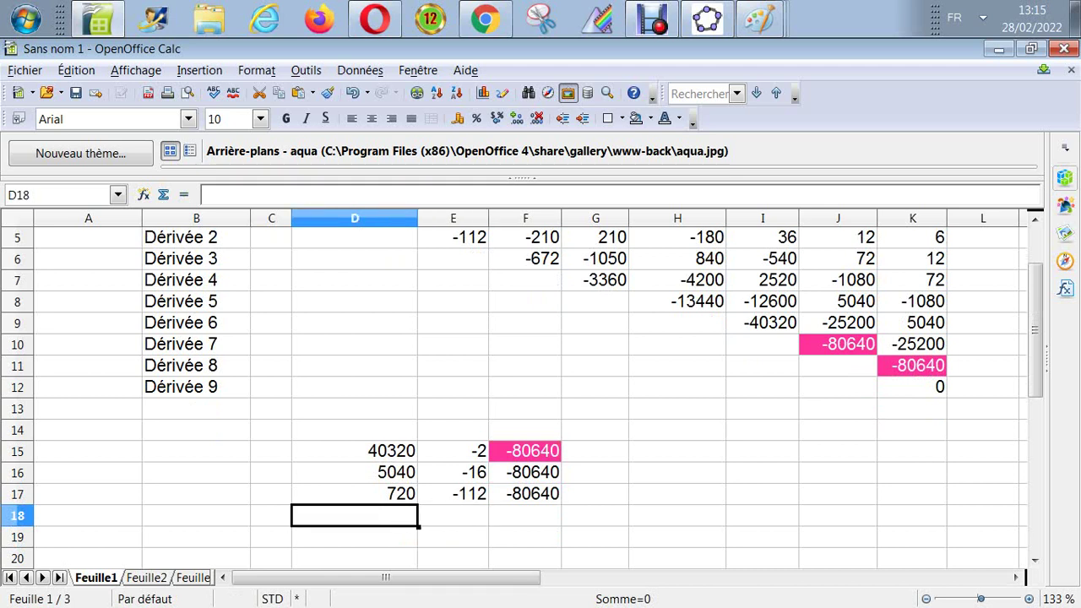
type("f")
key("BackSpace")
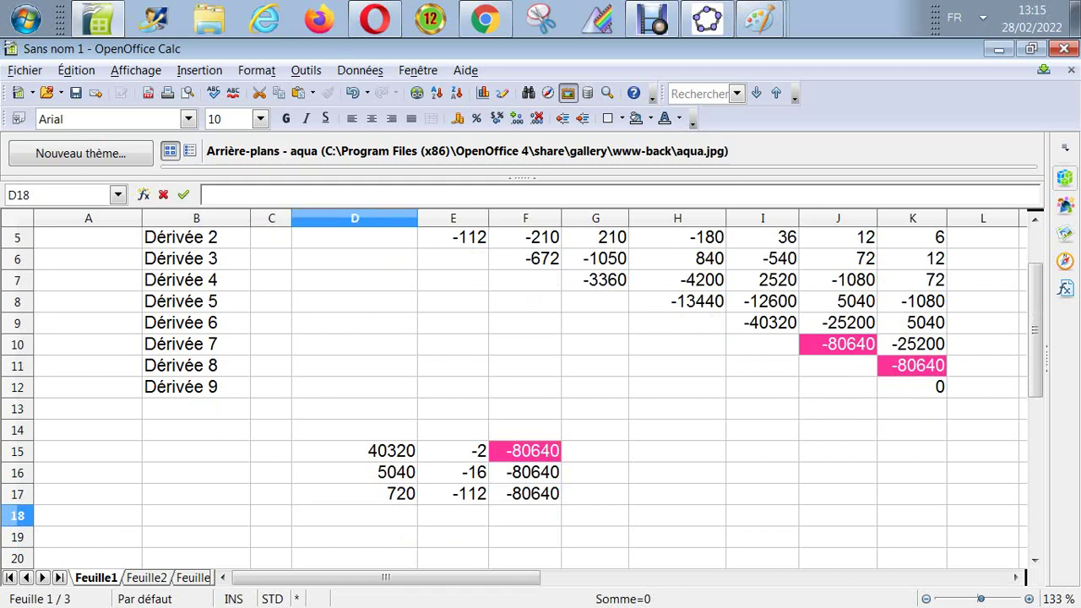
type("=fa")
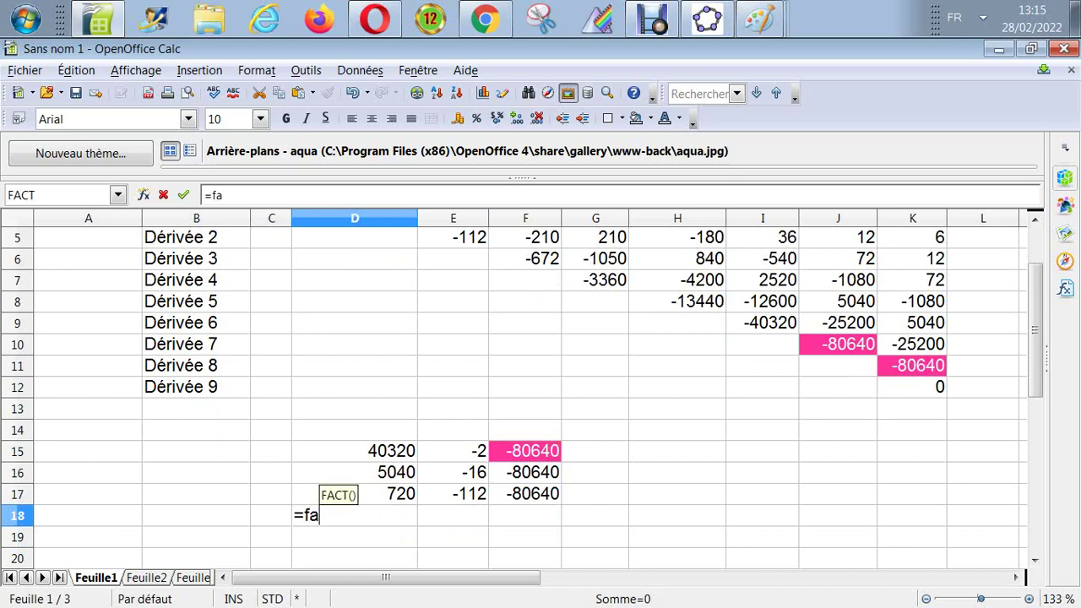
type("ct")
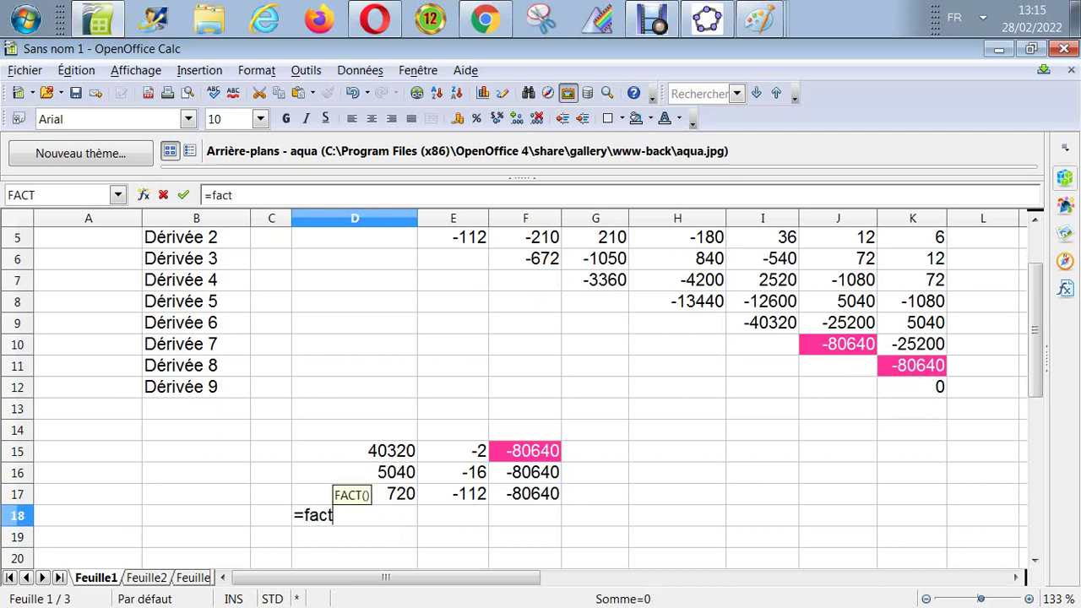
type("(")
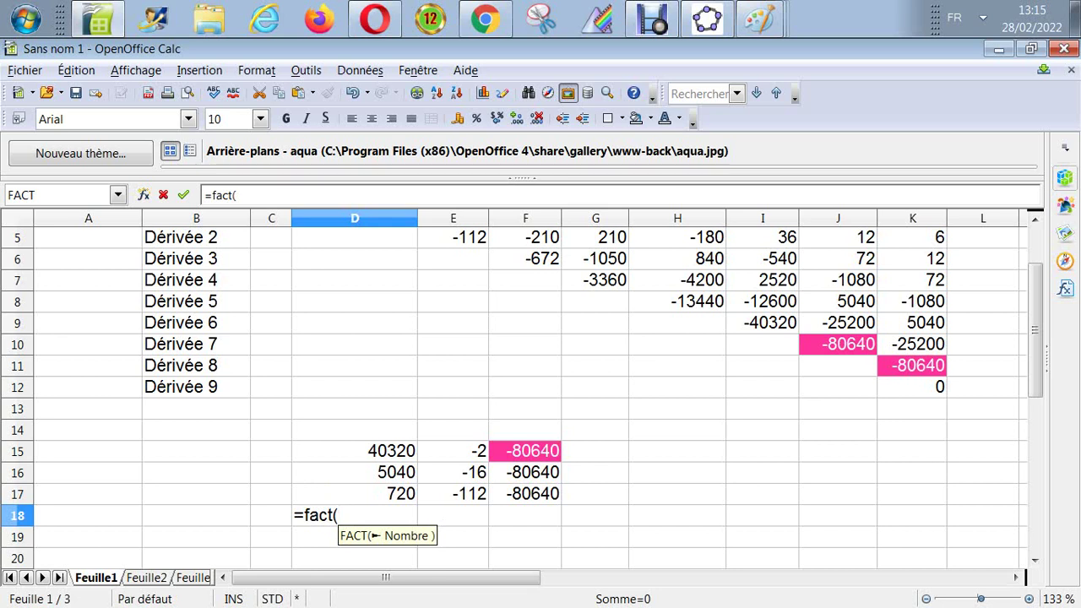
type("5")
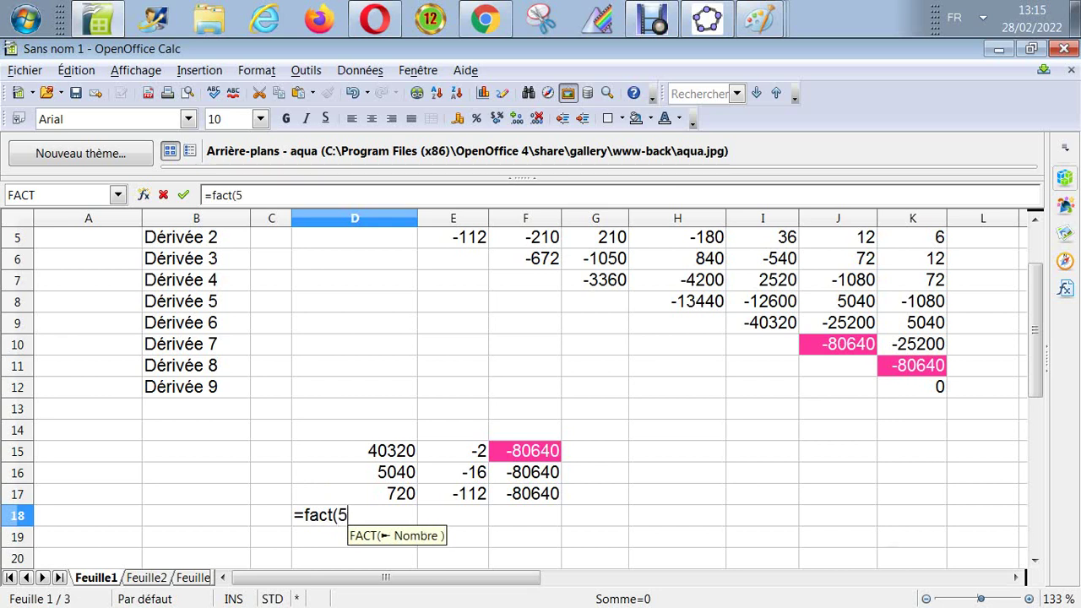
type(")")
key("Return")
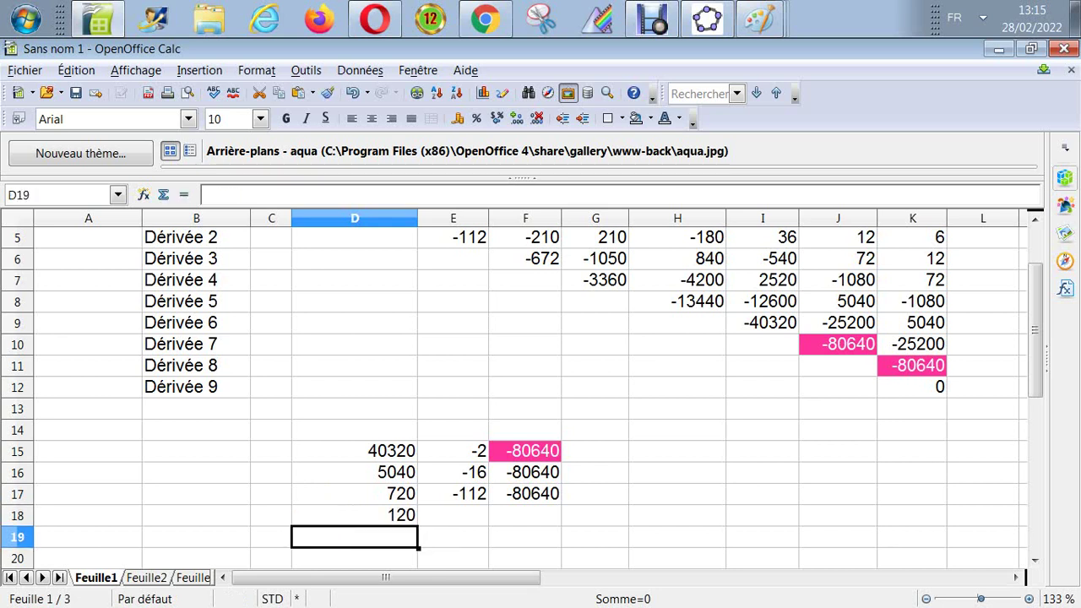
Step: Enter the formula =FACT(3) in cell D19
type("f")
key("BackSpace")
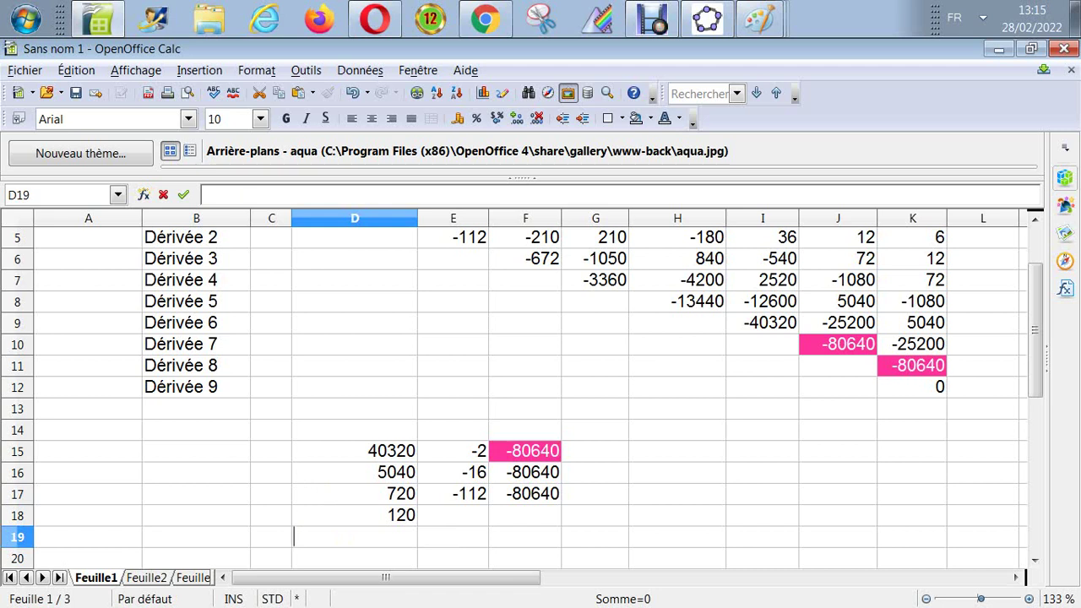
type("=fact")
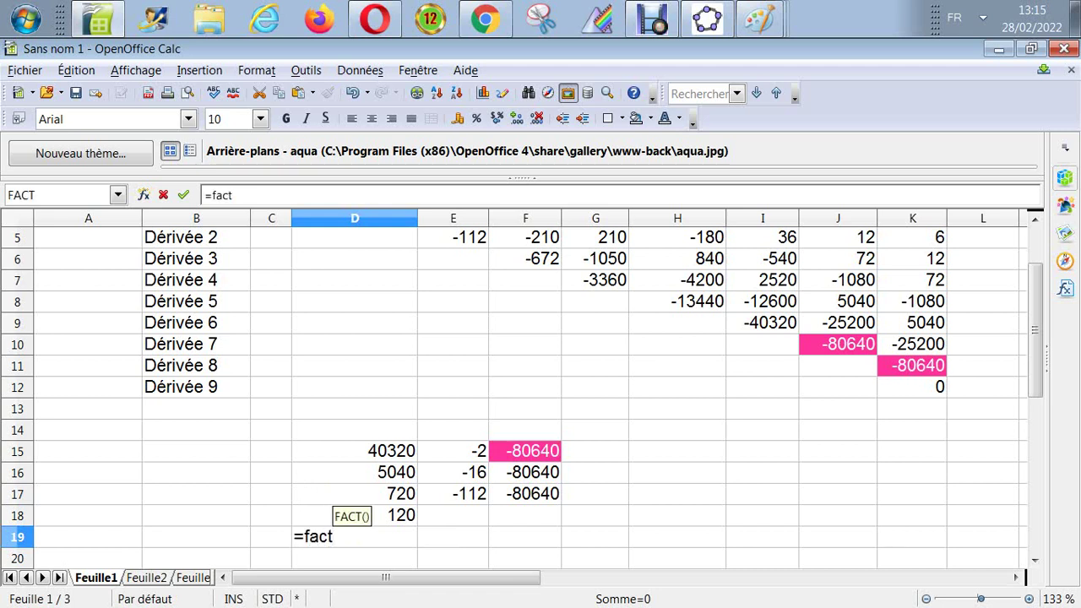
type("(3)")
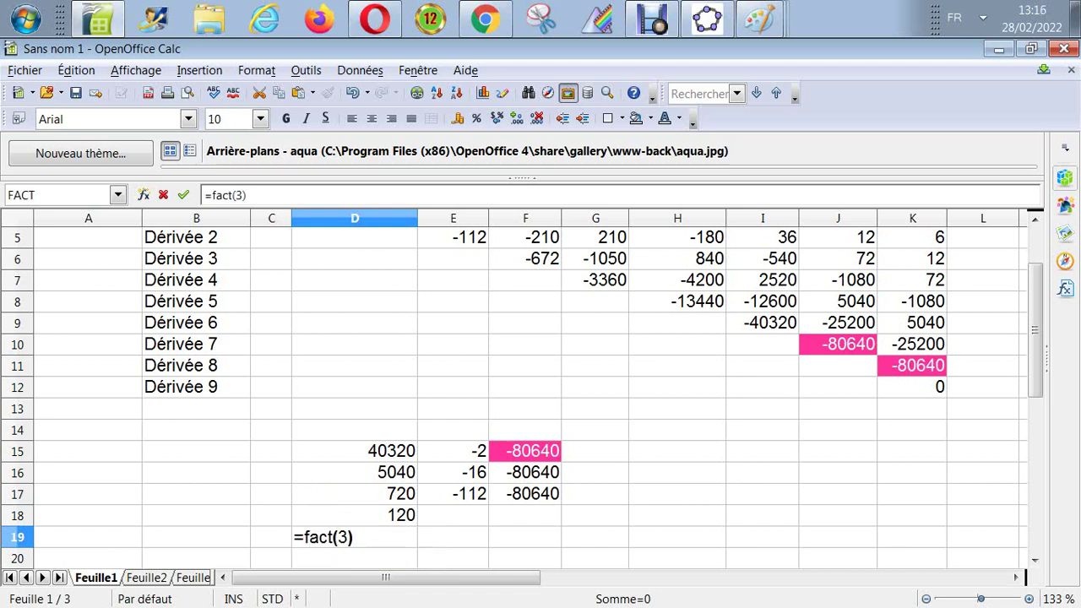
key("Return")
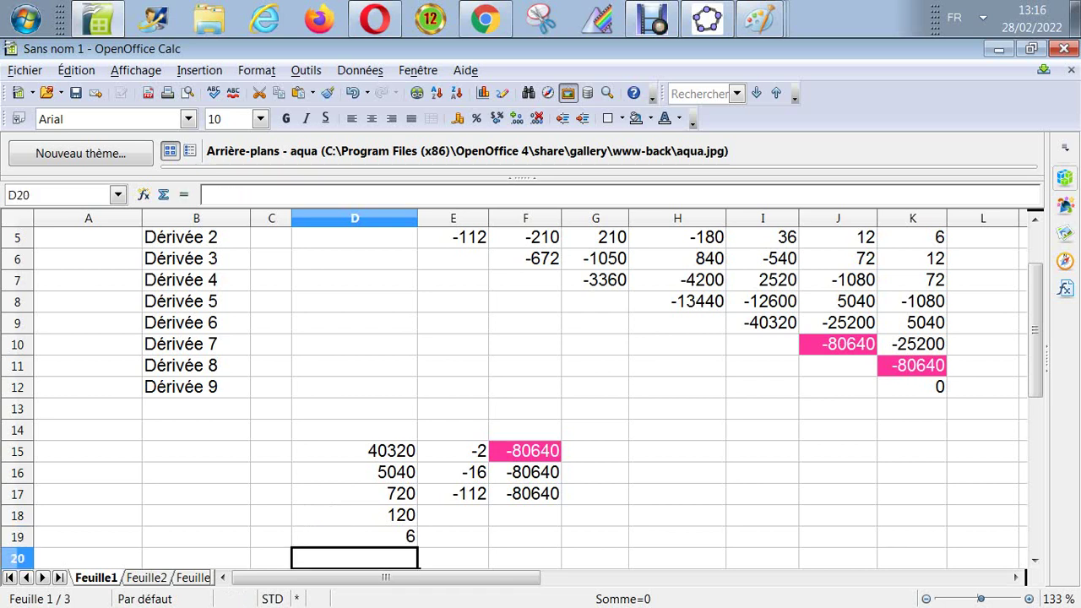
Step: Enter the formula =FACT(2) in D20 and the plain text fact(1) in D21
type("=fact")
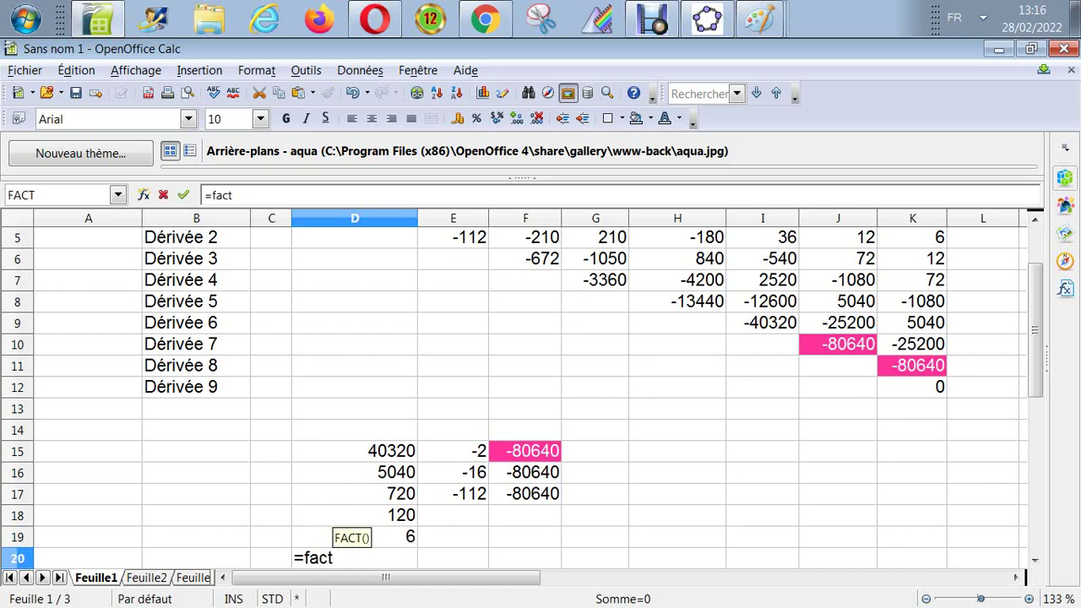
type("(2")
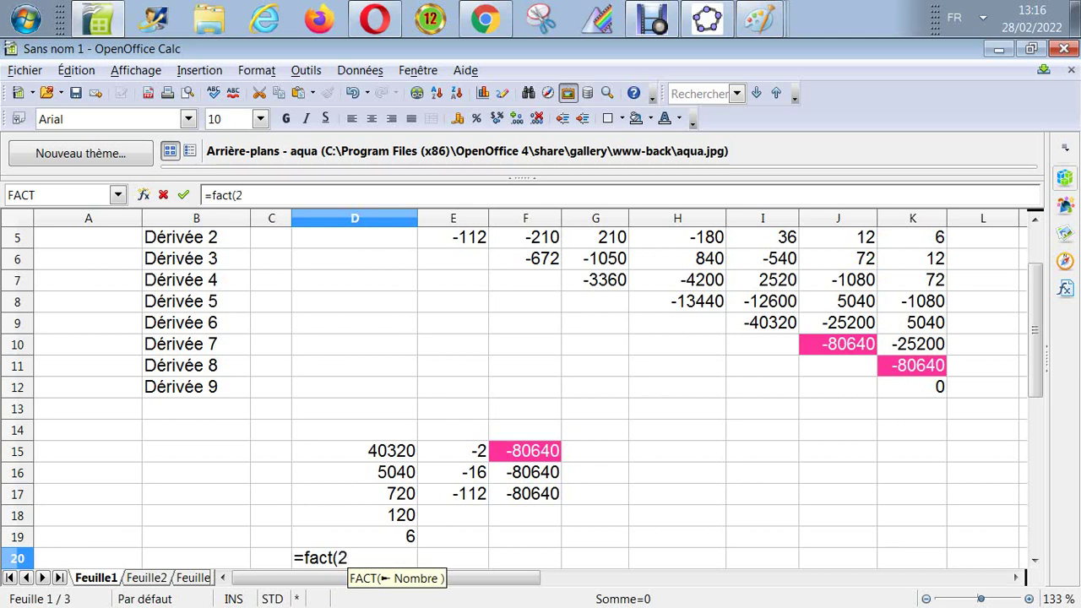
type(")")
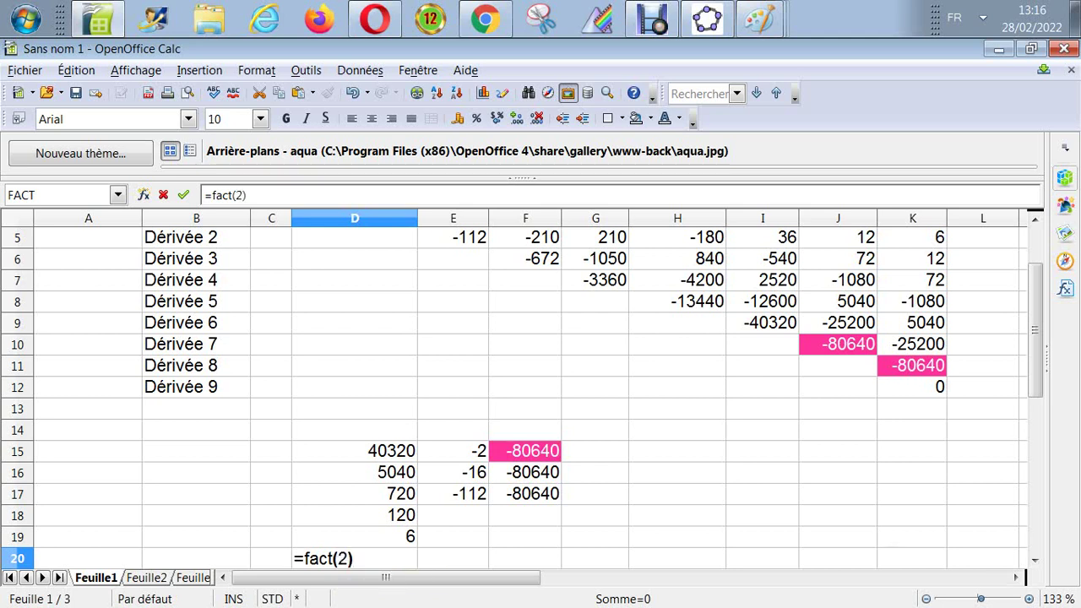
key("Return")
type("fac")
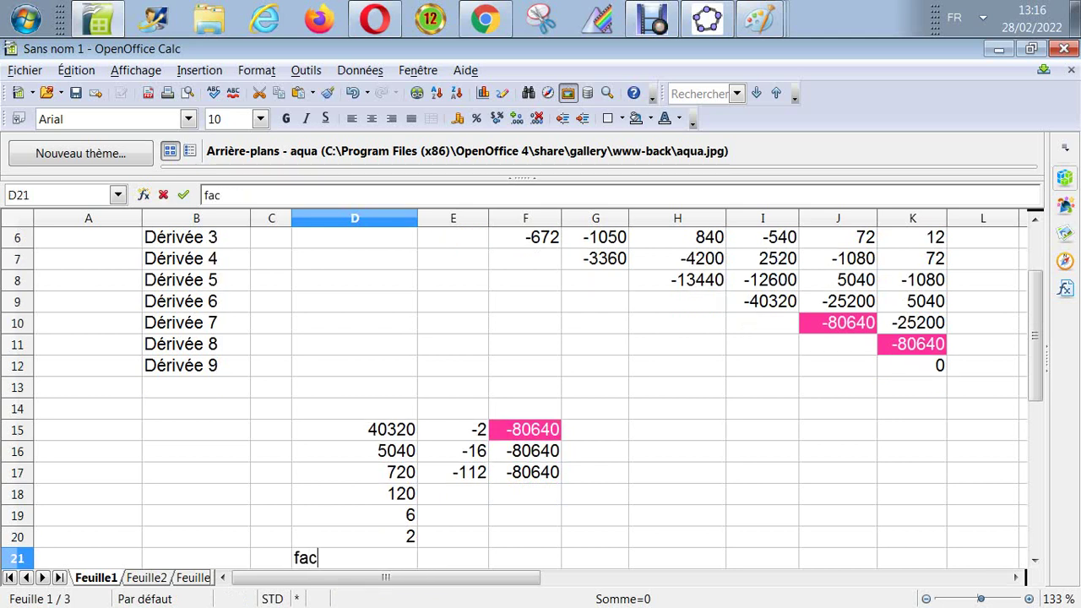
type("t(1)")
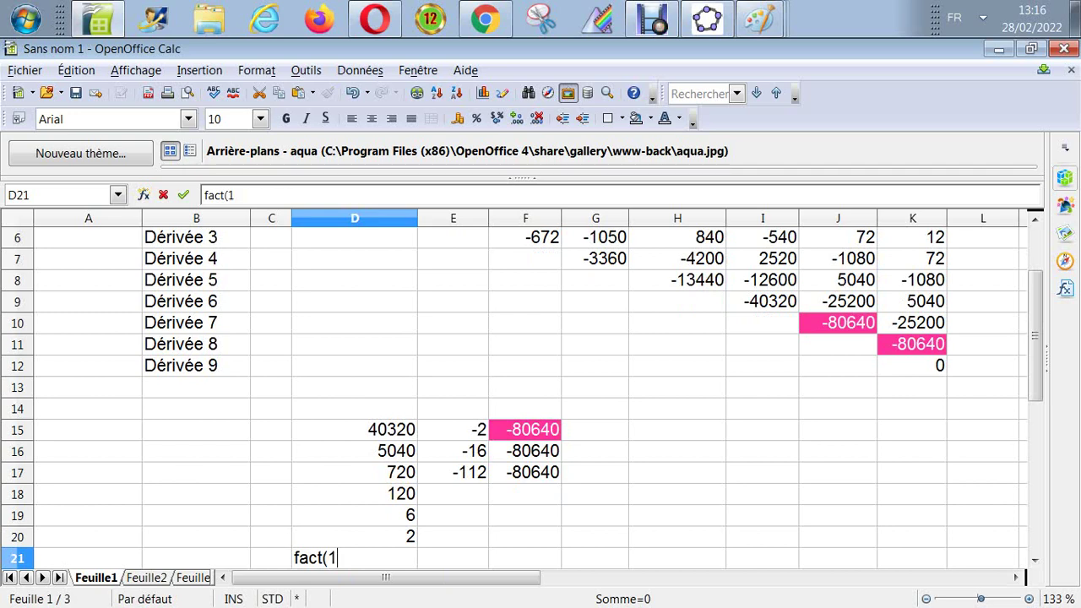
key("Return")
Step: Examine the degree row and the derivatives' coefficients above the factorials in column D
key("Up")
key("Up")
key("Up")
key("Up")
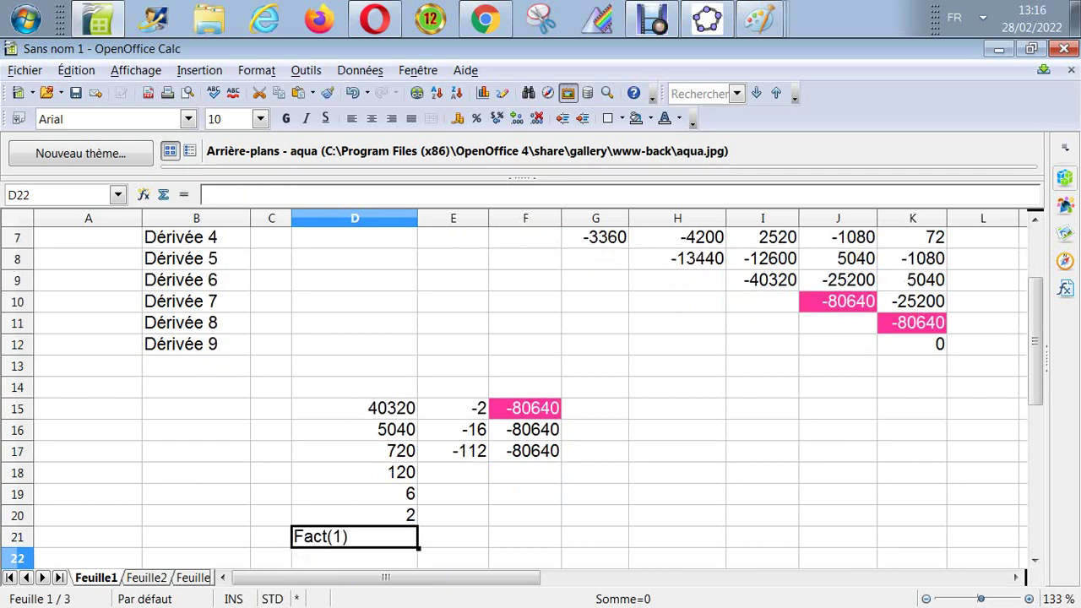
key("Up")
key("Up")
key("Up")
key("Up")
key("Up")
key("Up")
key("Up")
key("Up")
key("Up")
key("Up")
key("Up")
key("Up")
key("Up")
key("Up")
key("Up")
key("Up")
key("Up")
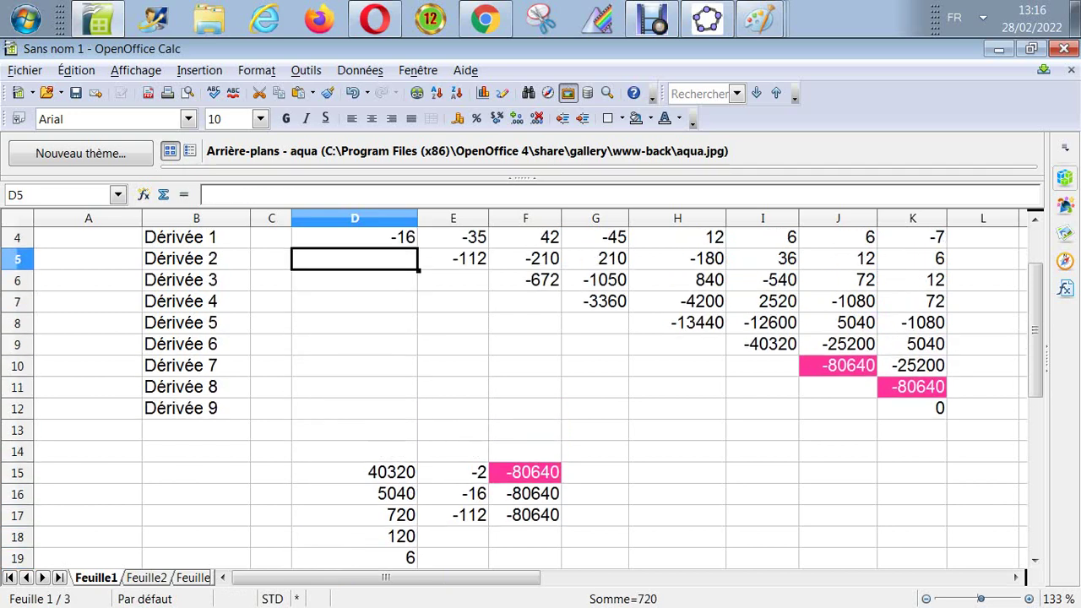
key("Down")
key("Down")
key("Down")
key("Down")
key("Down")
key("Down")
key("Down")
key("Down")
key("Down")
key("Down")
key("Down")
key("Down")
key("Down")
key("Down")
key("Down")
key("Down")
key("Down")
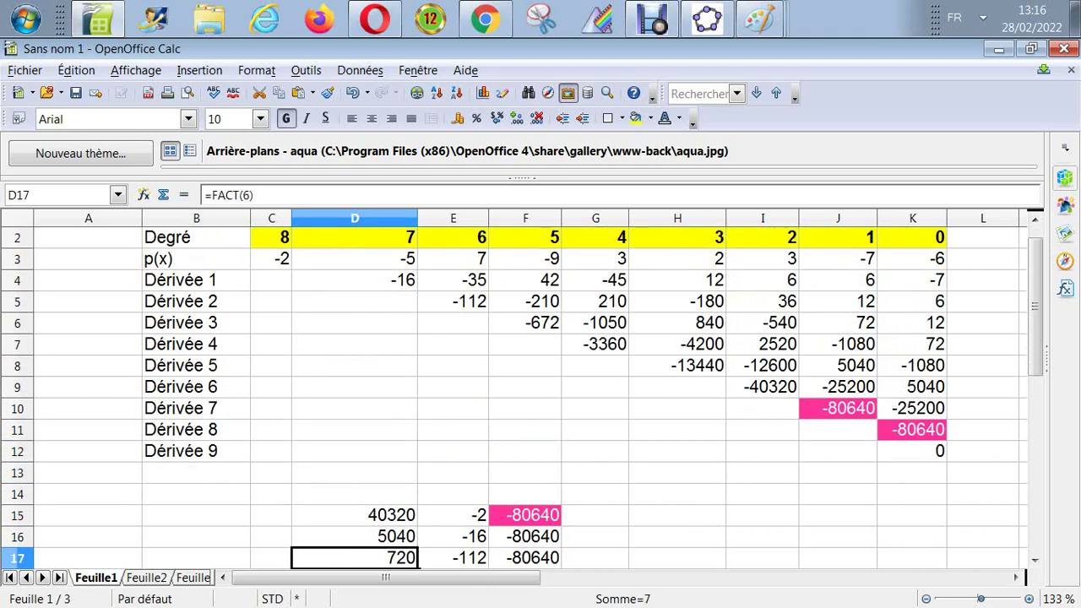
Step: Link cell E18 to F6, the leading coefficient of Dérivée 3
key("Right")
type("=")
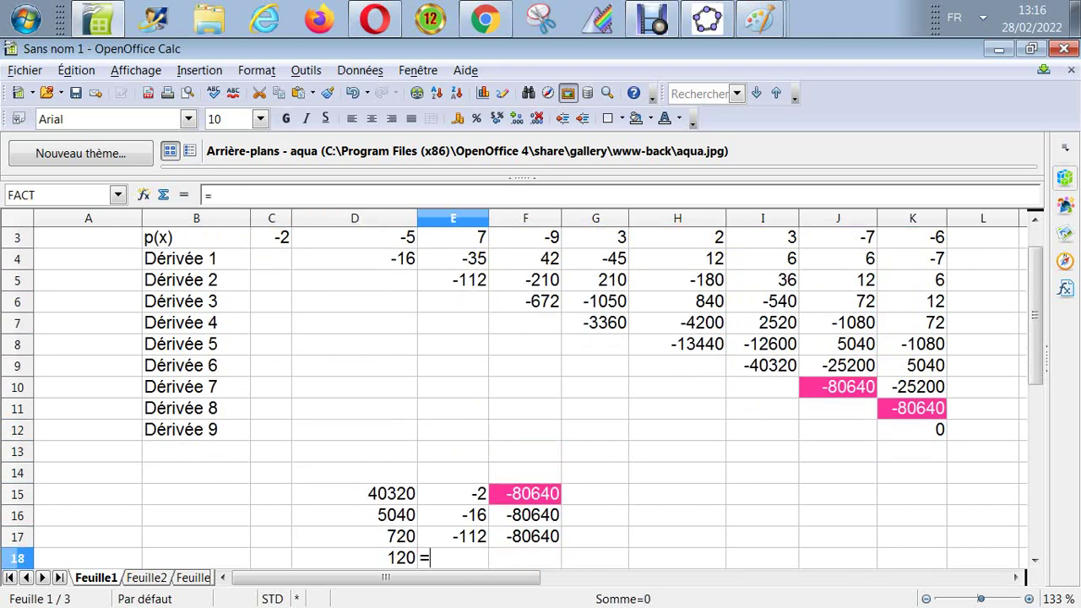
type("F6")
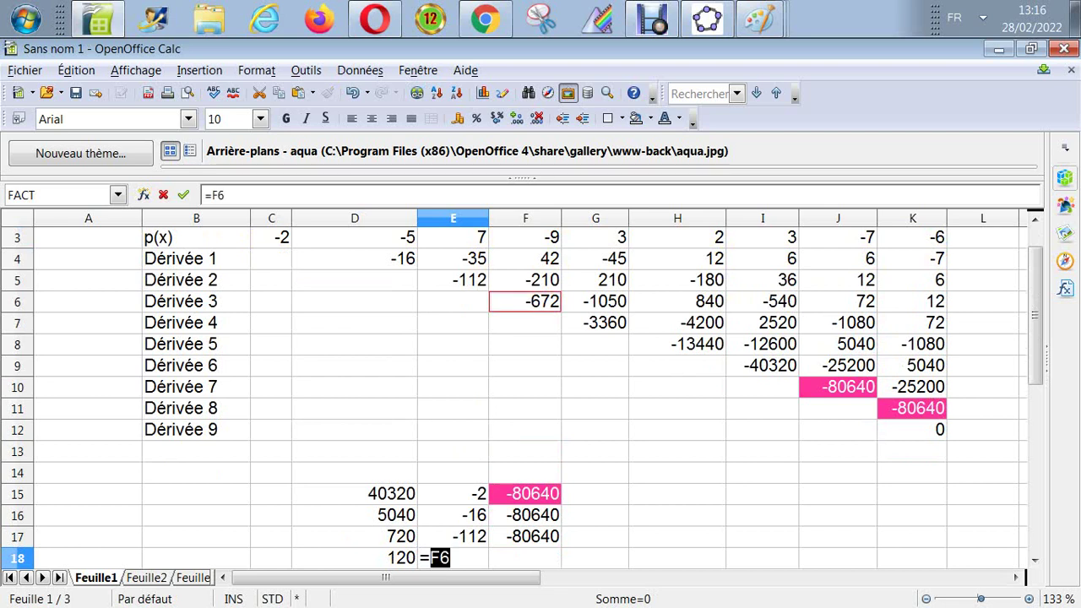
key("Return")
Step: Enter the product formula =D18*E18 in cell F18
left_click(525, 537)
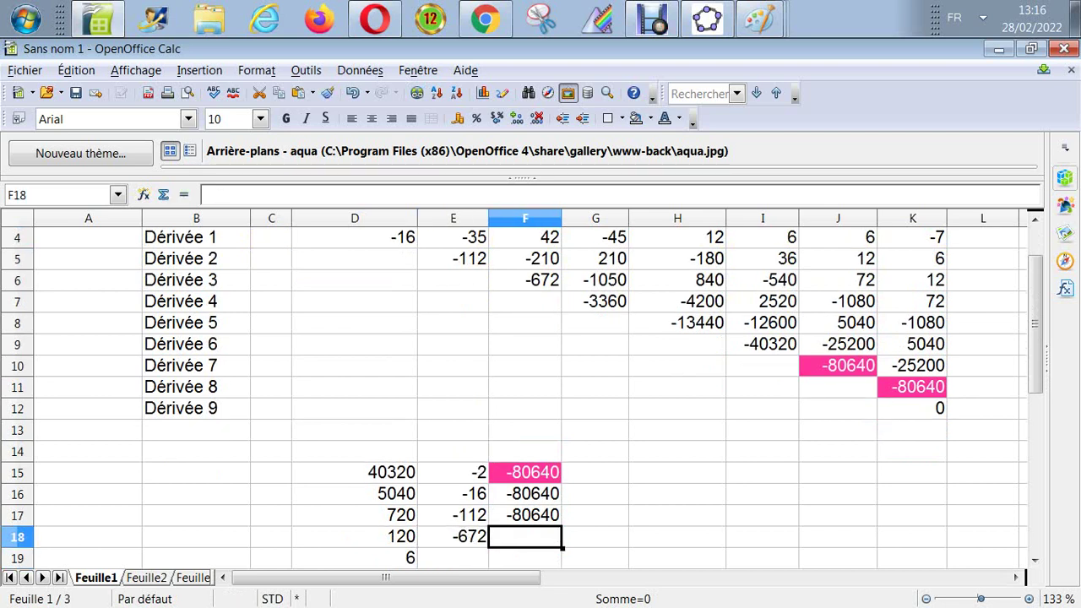
type("=D18*")
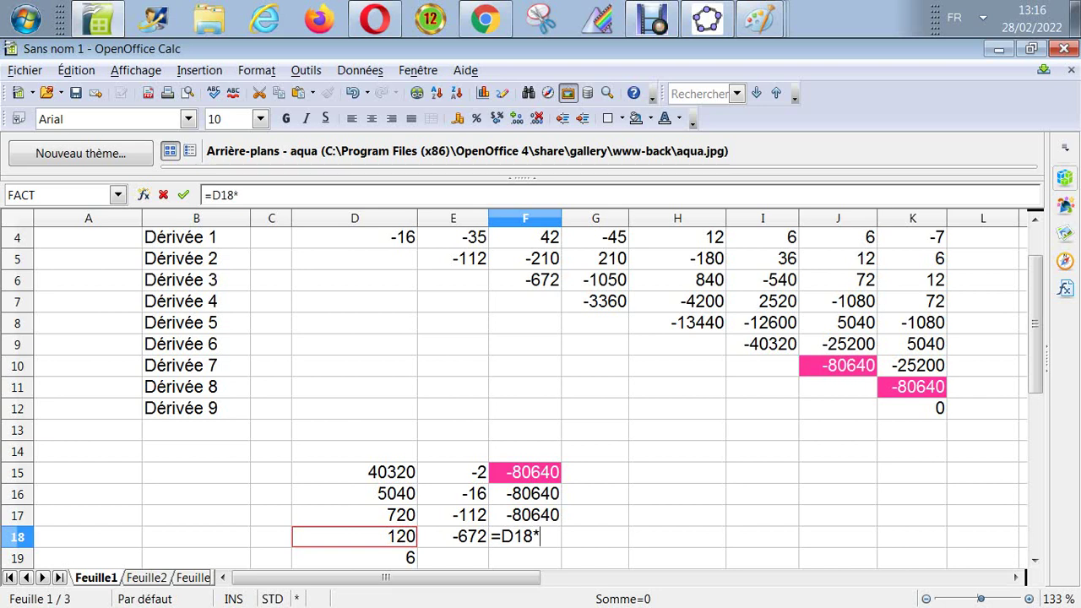
type("E18")
key("Return")
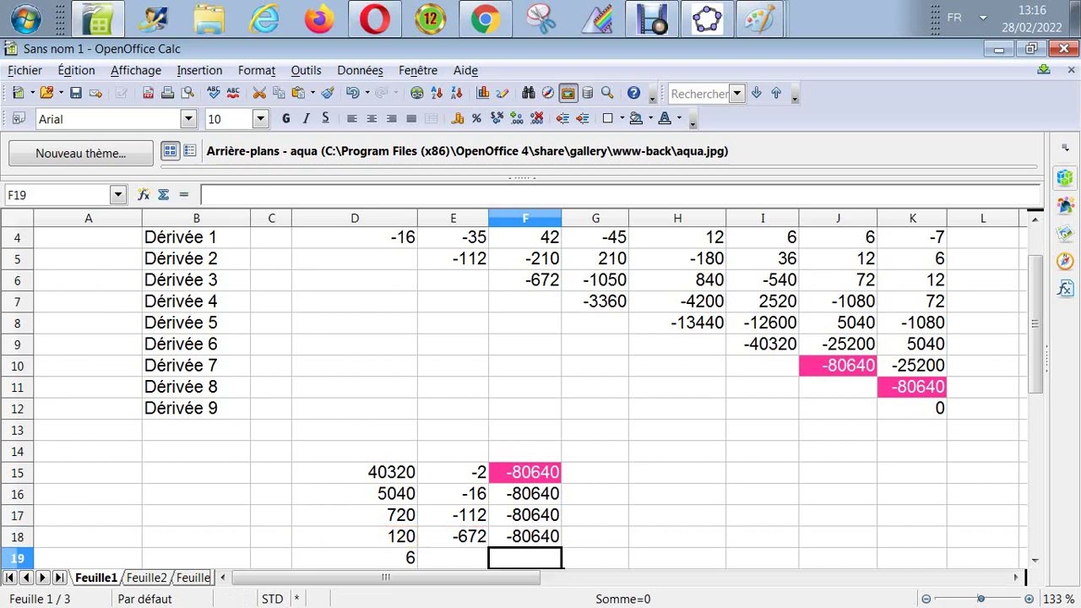
Step: Link cell E19 to G7, the leading coefficient of Dérivée 4
left_click(453, 558)
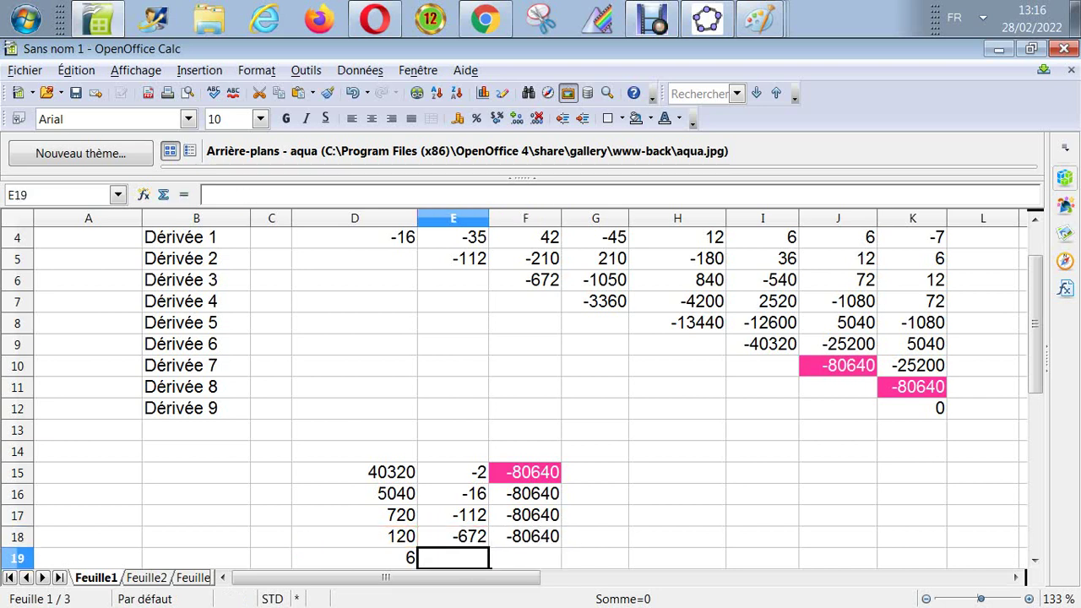
type("=")
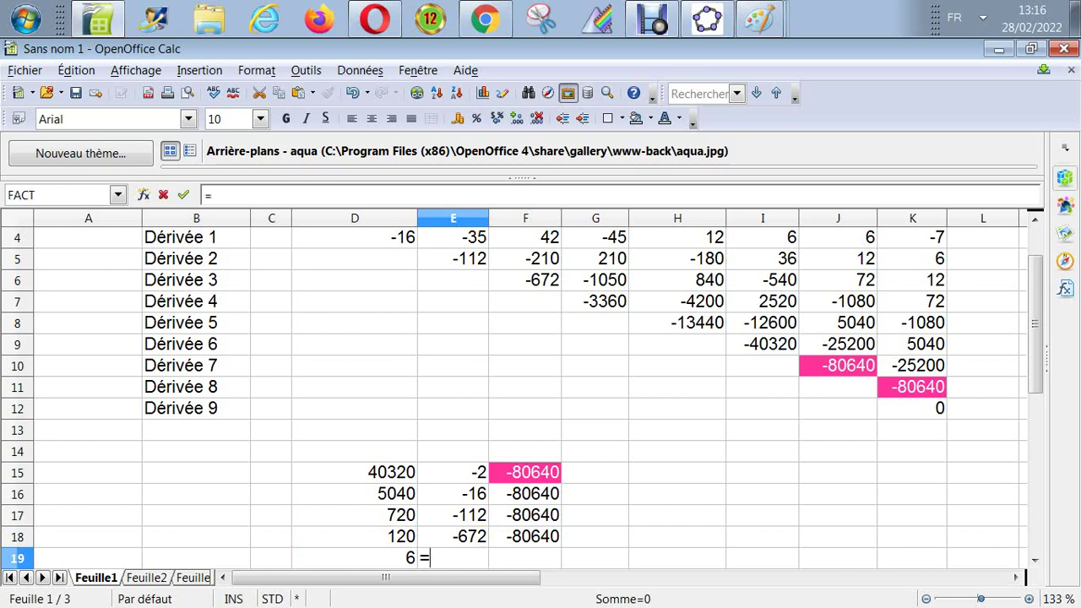
type("G7")
key("Return")
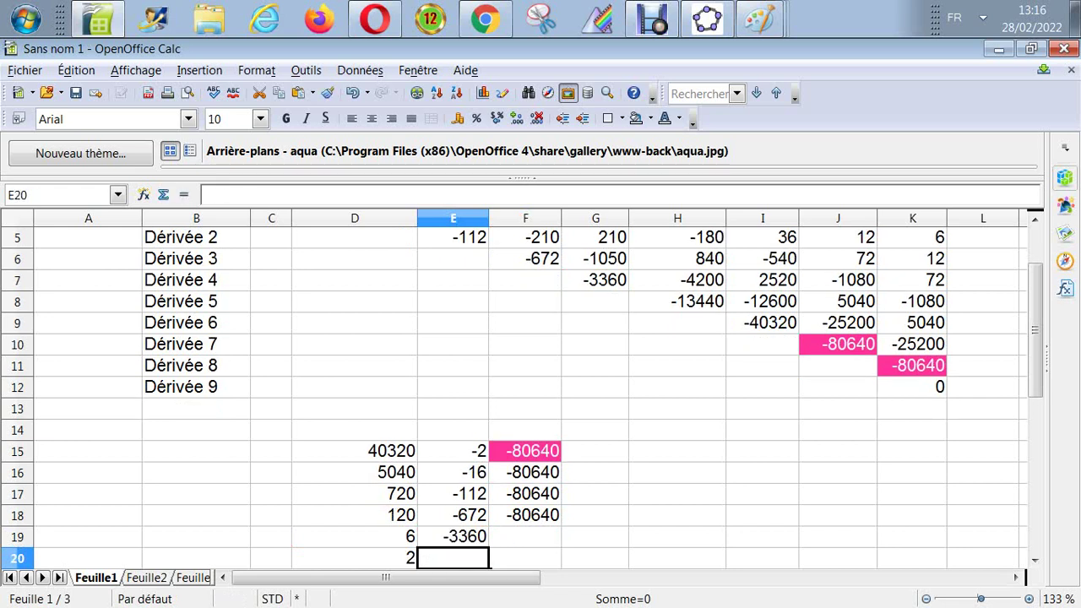
Step: Enter a formula in F19 that multiplies D19 by E19
key("Up")
key("Right")
type("=")
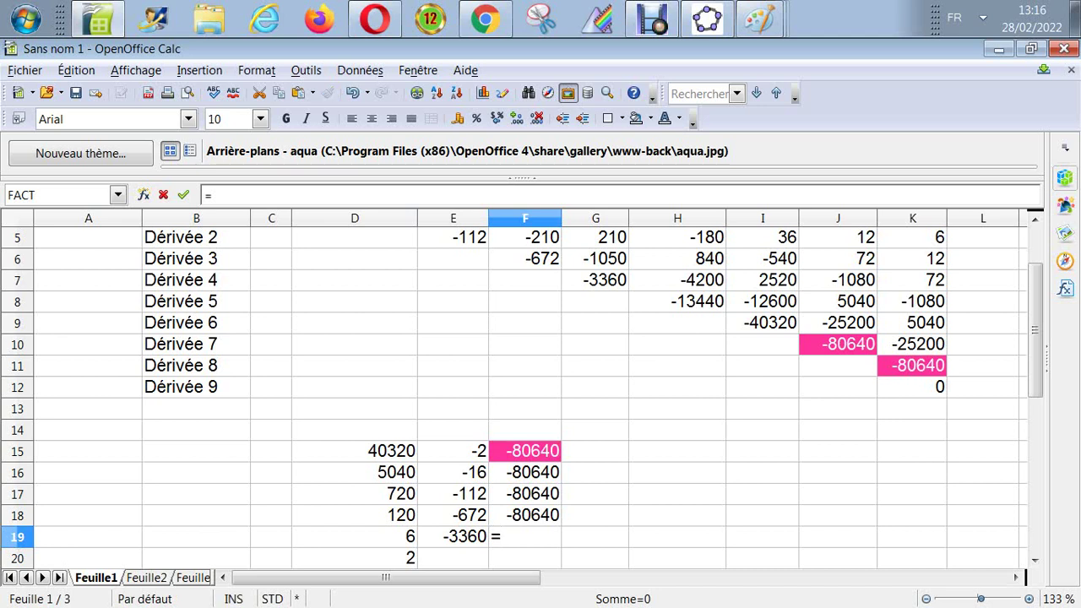
type("D19*")
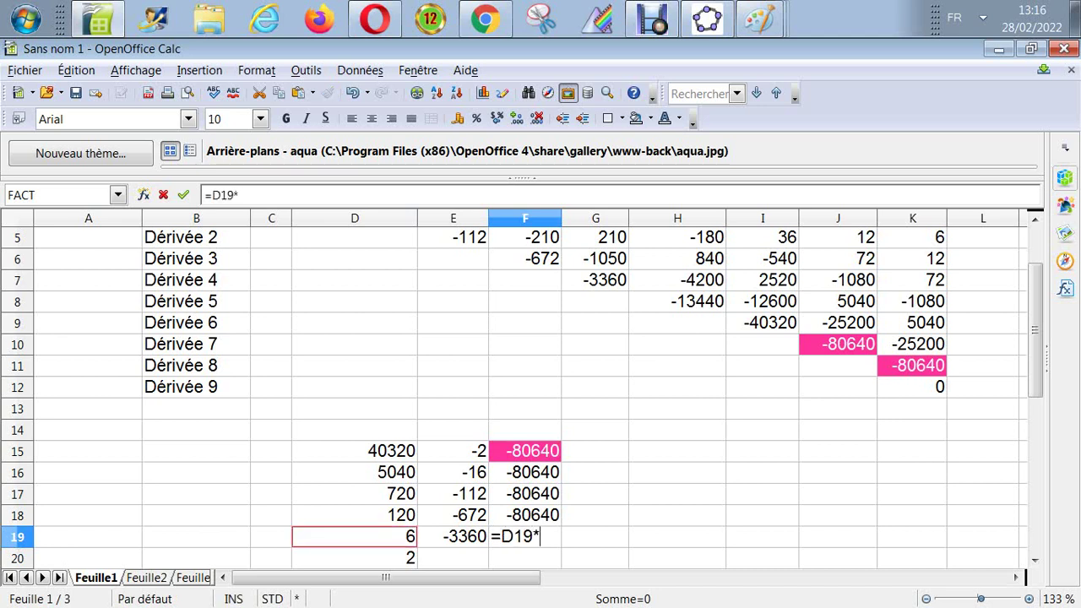
key("Left")
key("Return")
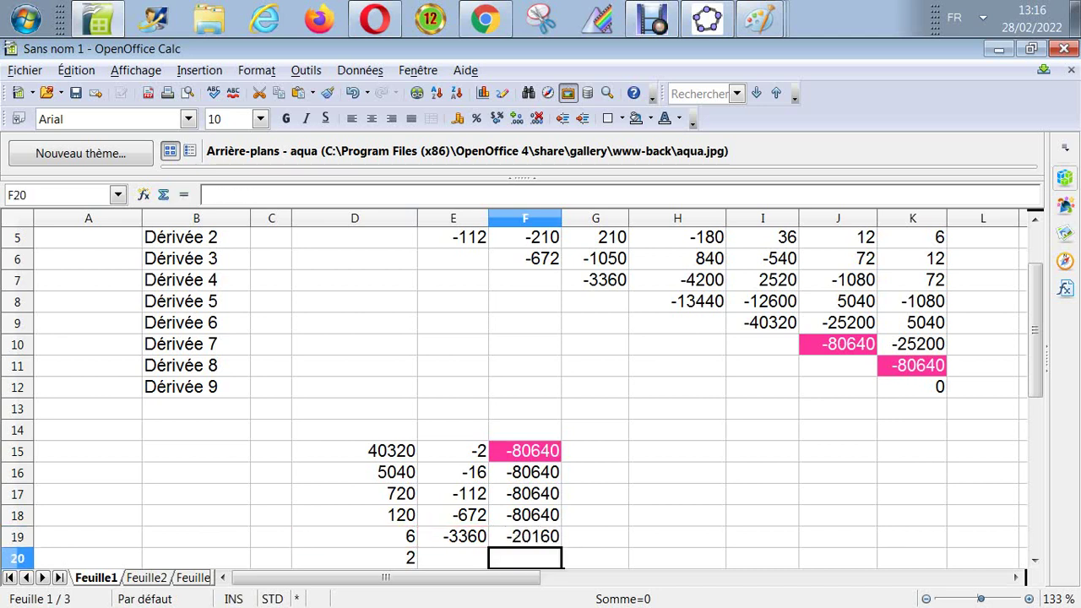
Step: Change the factorial formula in cell D19 to =FACT(4)
key("Up")
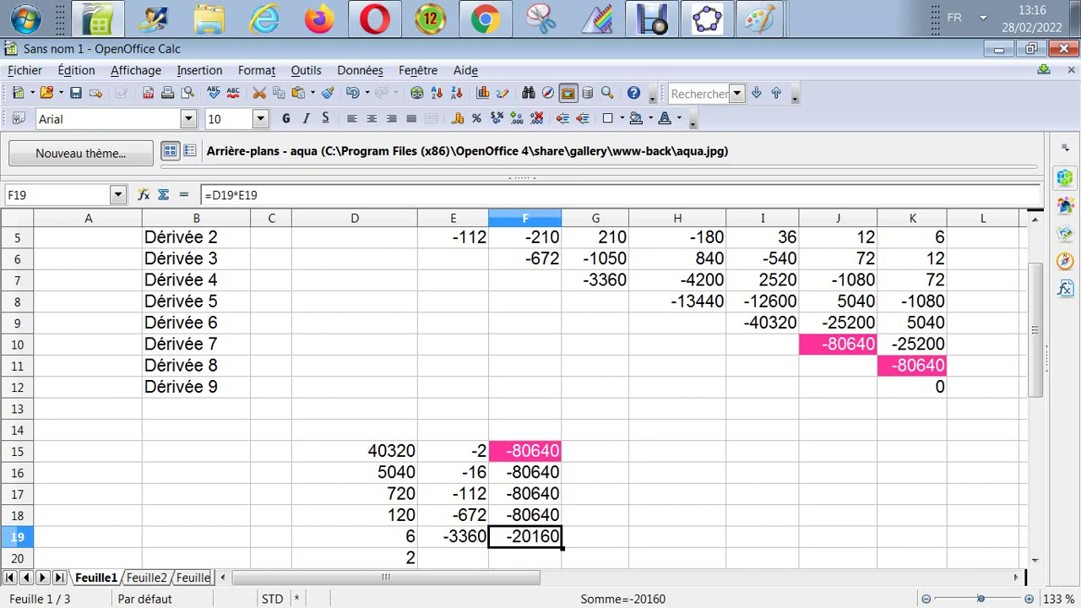
key("Left")
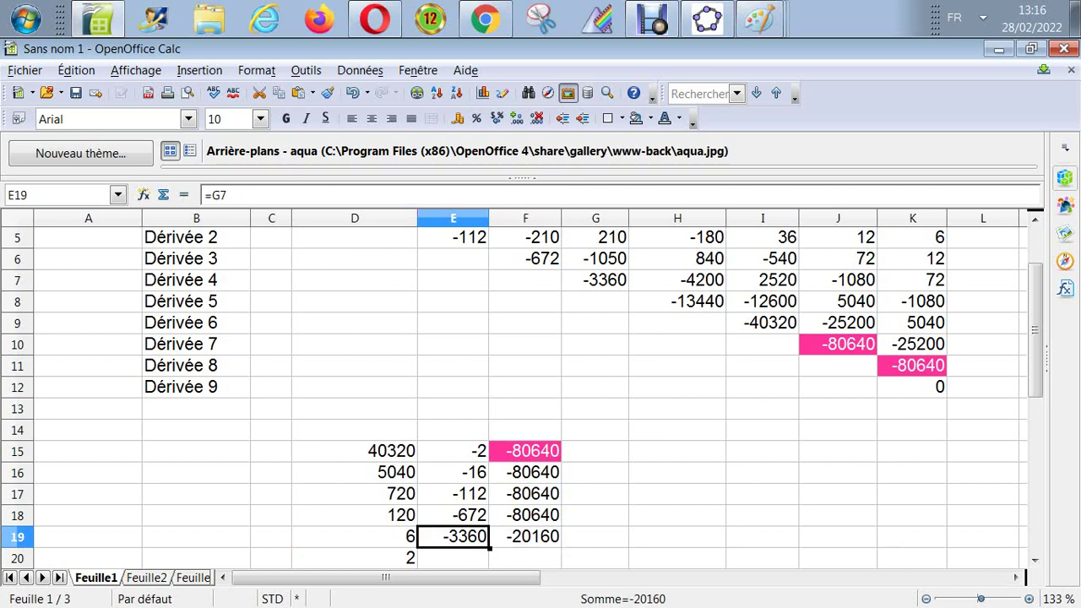
key("Up")
key("Left")
key("Down")
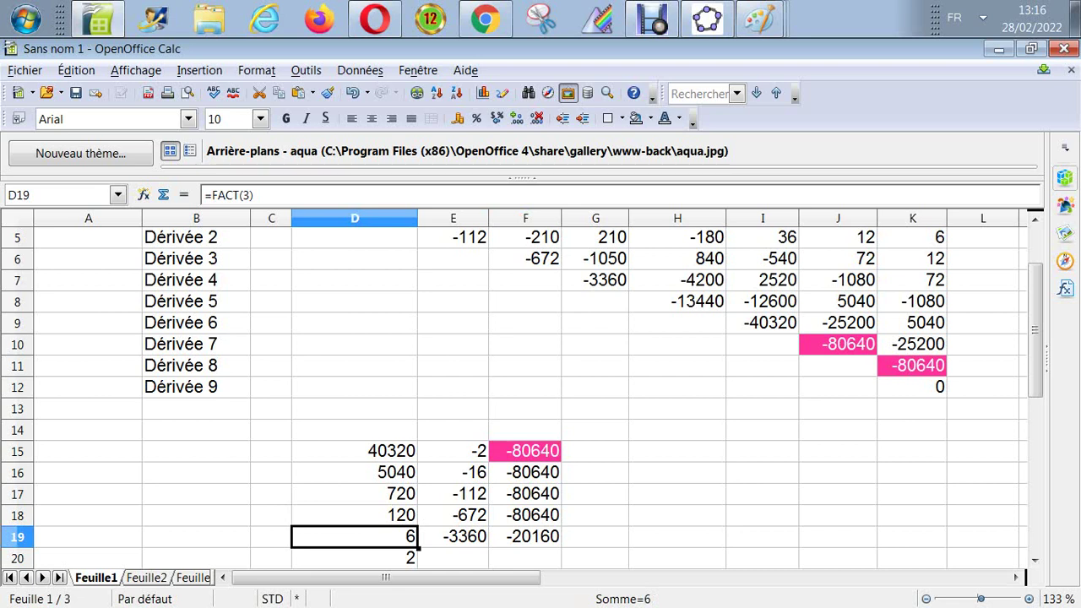
left_click(250, 195)
key("BackSpace")
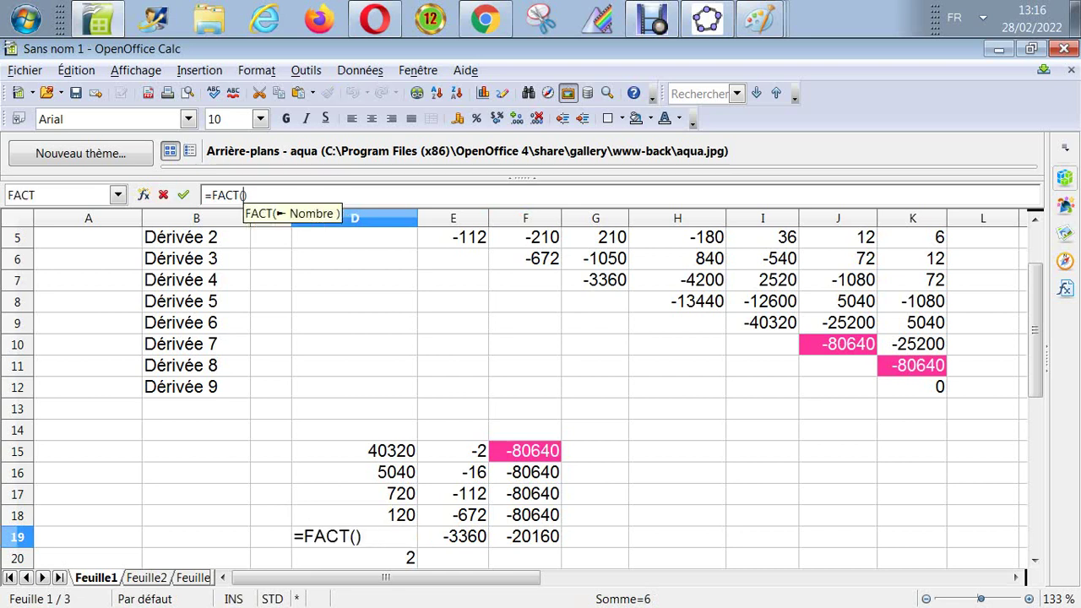
type("4")
key("Return")
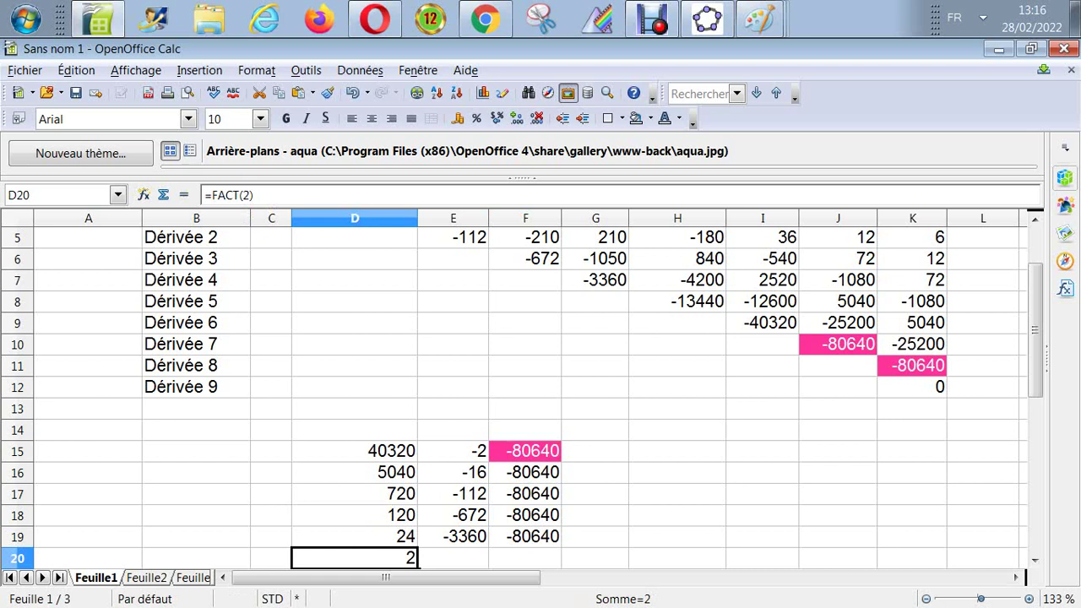
Step: Change the factorial formula in cell D20 to =FACT(3)
left_click(249, 195)
key("BackSpace")
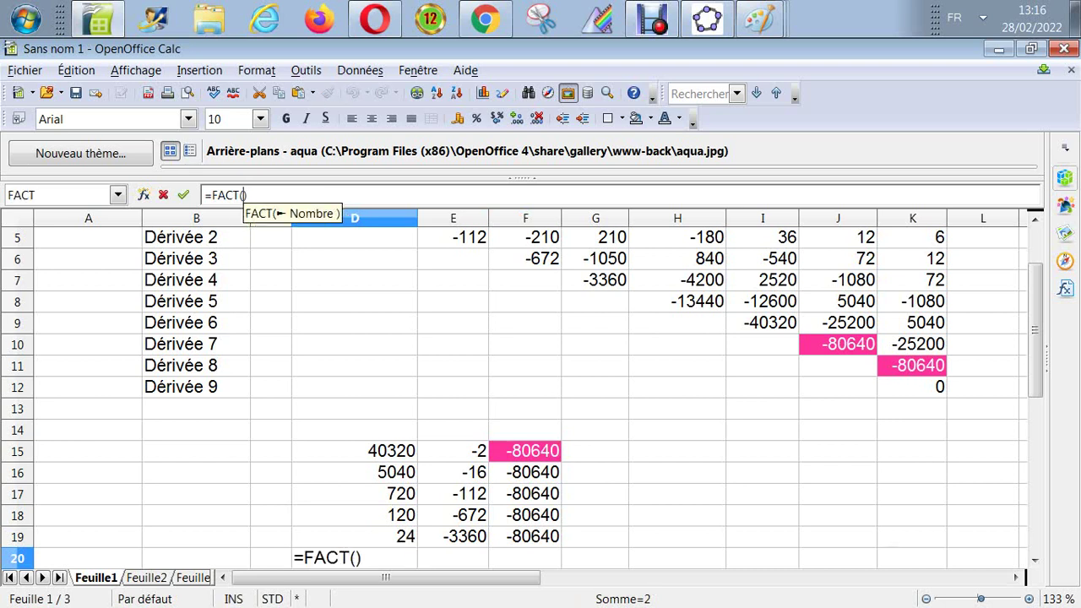
type("3")
key("Return")
Step: Link cell E20 to H8, the leading coefficient of Dérivée 5
key("Up")
key("Right")
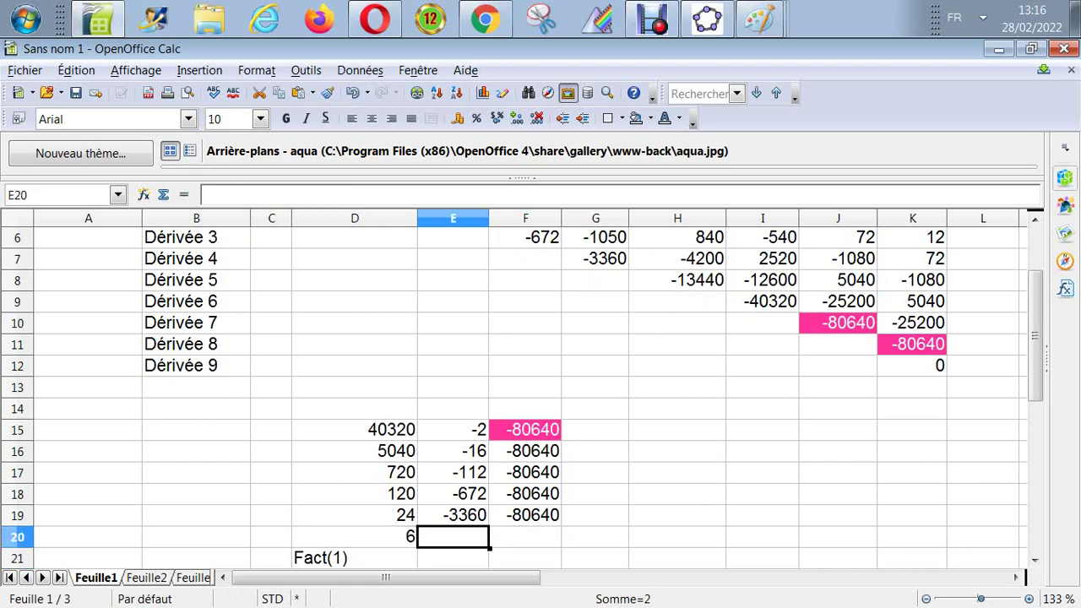
type("=")
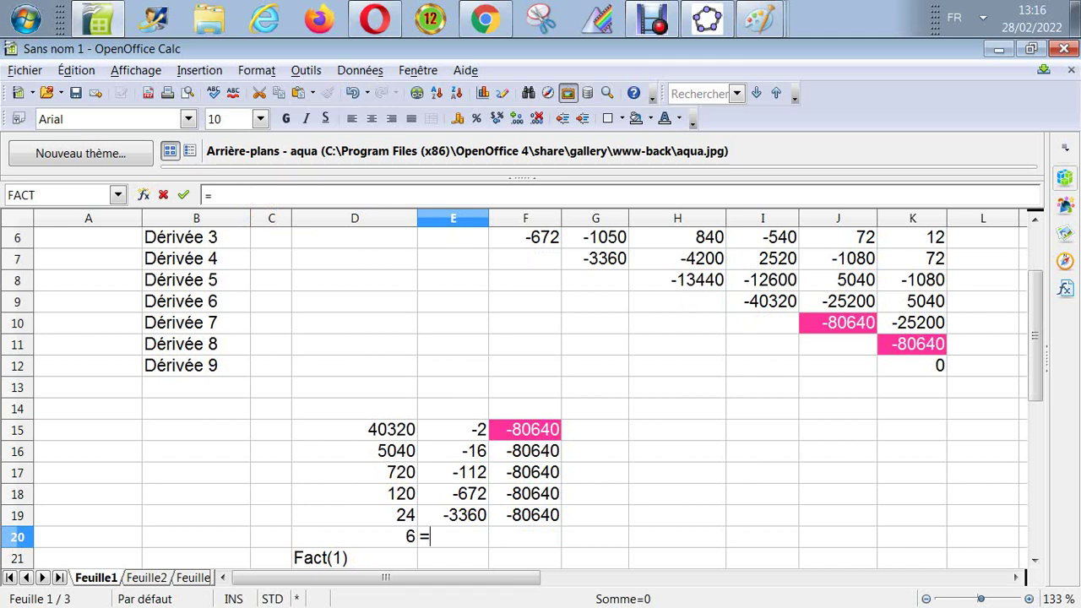
left_click(677, 279)
key("Return")
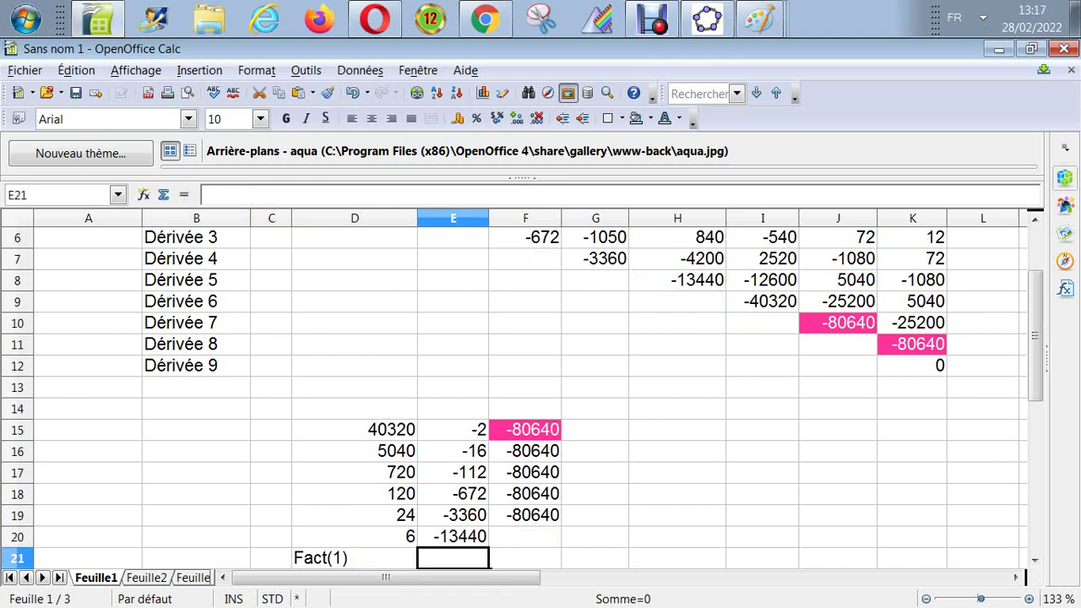
Step: Enter the product formula =D20*E20 in cell F20
key("Up")
key("Right")
type("=")
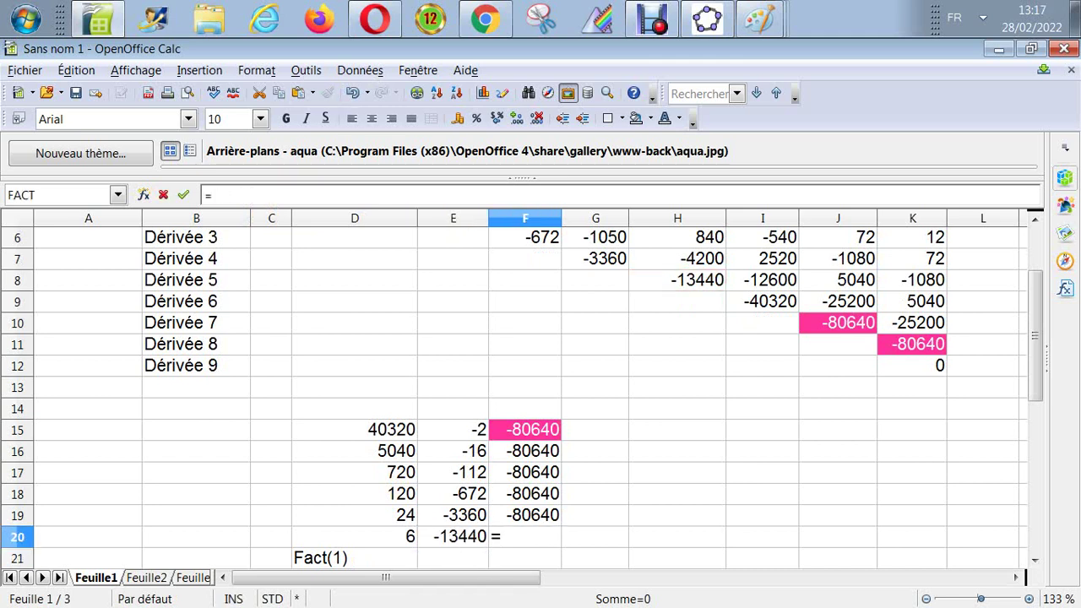
left_click(355, 536)
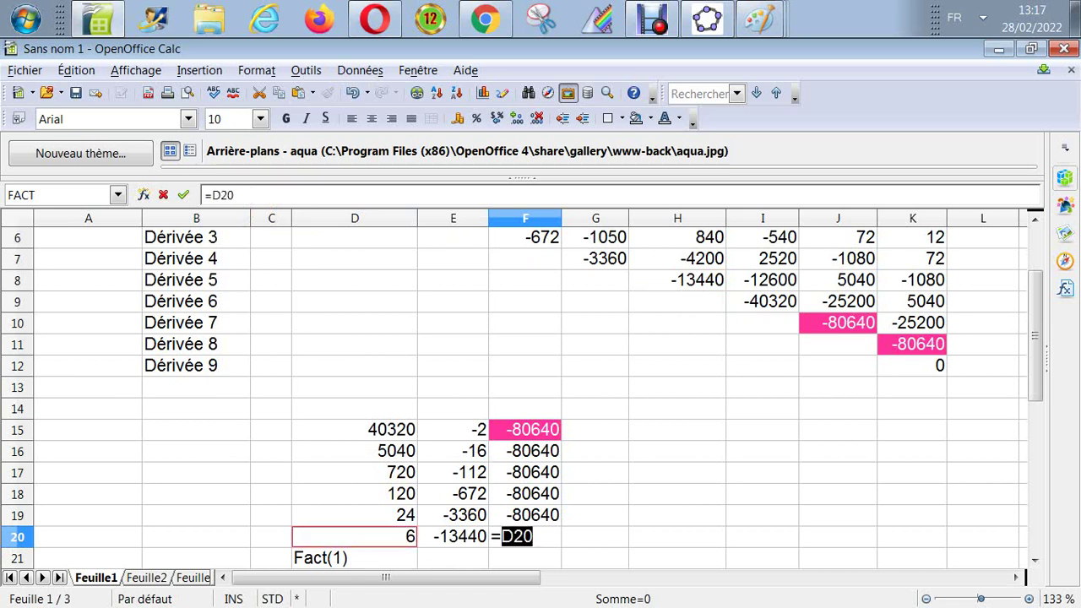
type("*")
key("Left")
key("Return")
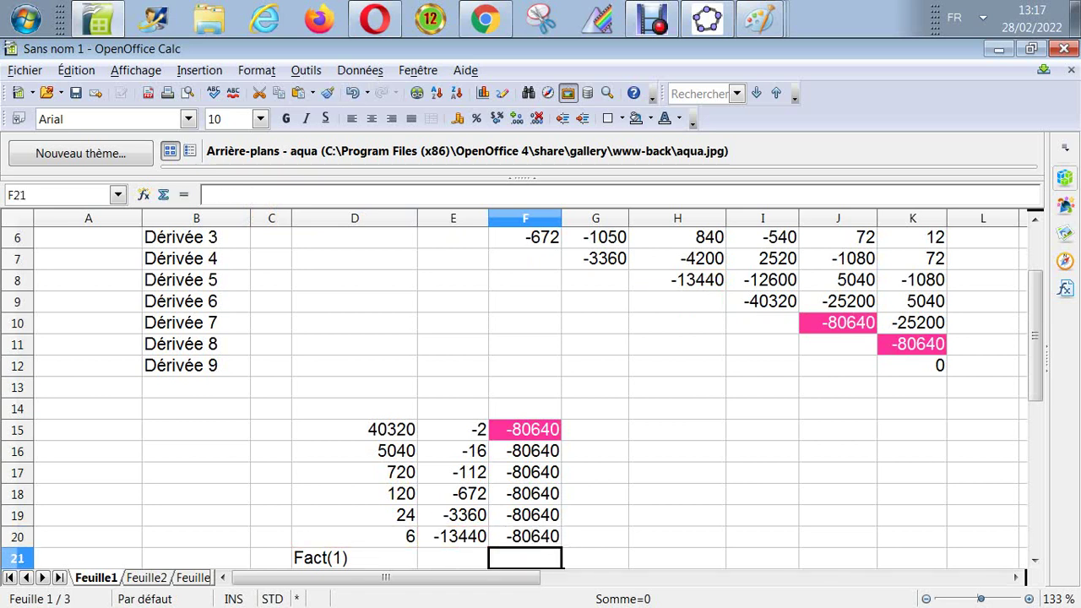
Step: Replace the plain text in cell D21 with the formula =FACT(1)
key("Left")
key("Left")
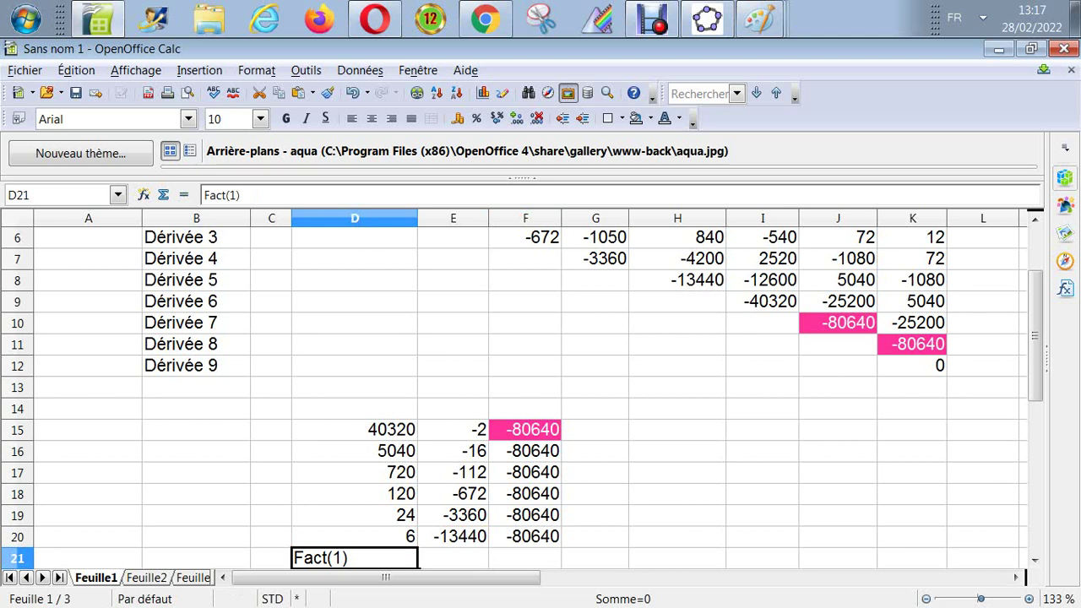
type("=fa")
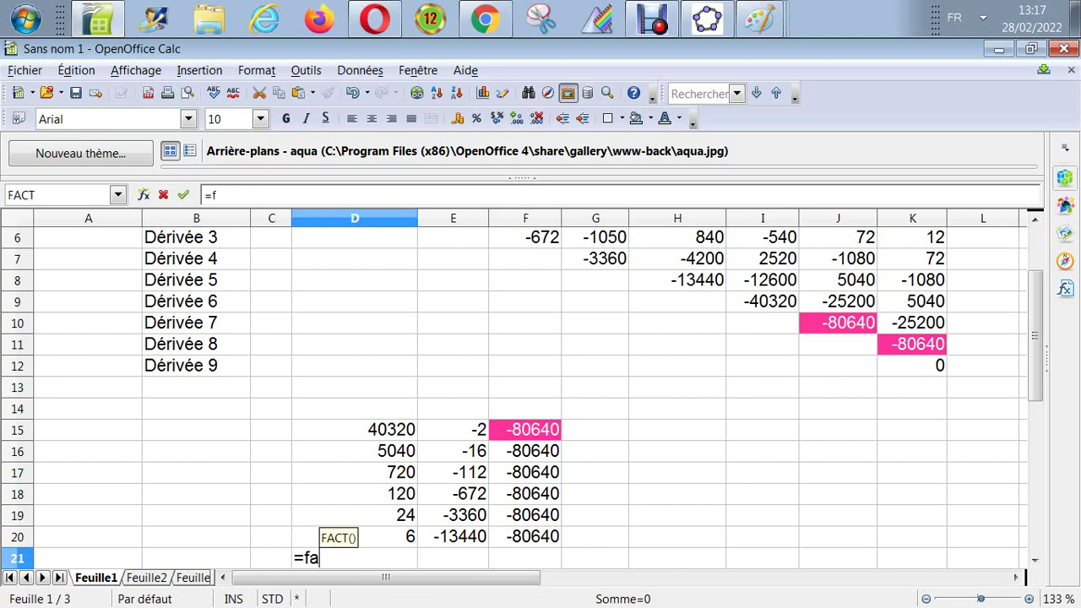
type("ct(1)")
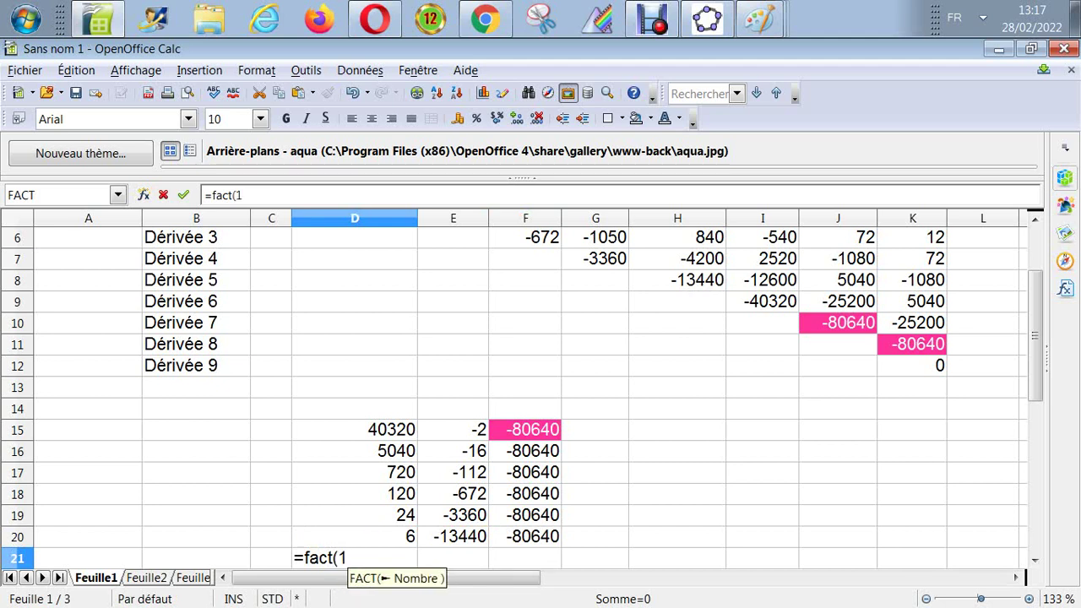
key("Up")
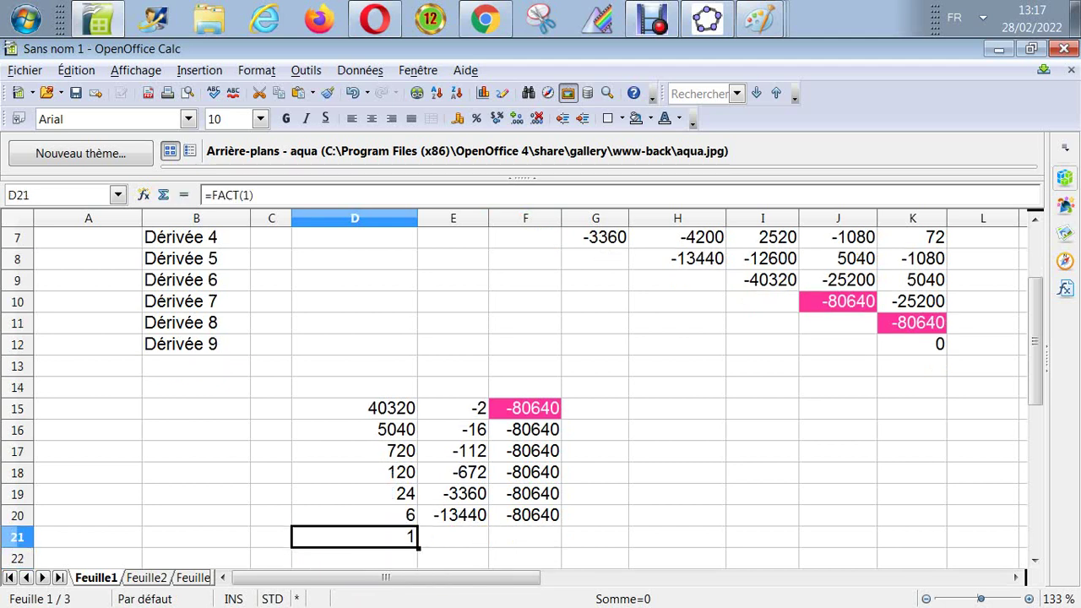
key("Right")
type("=")
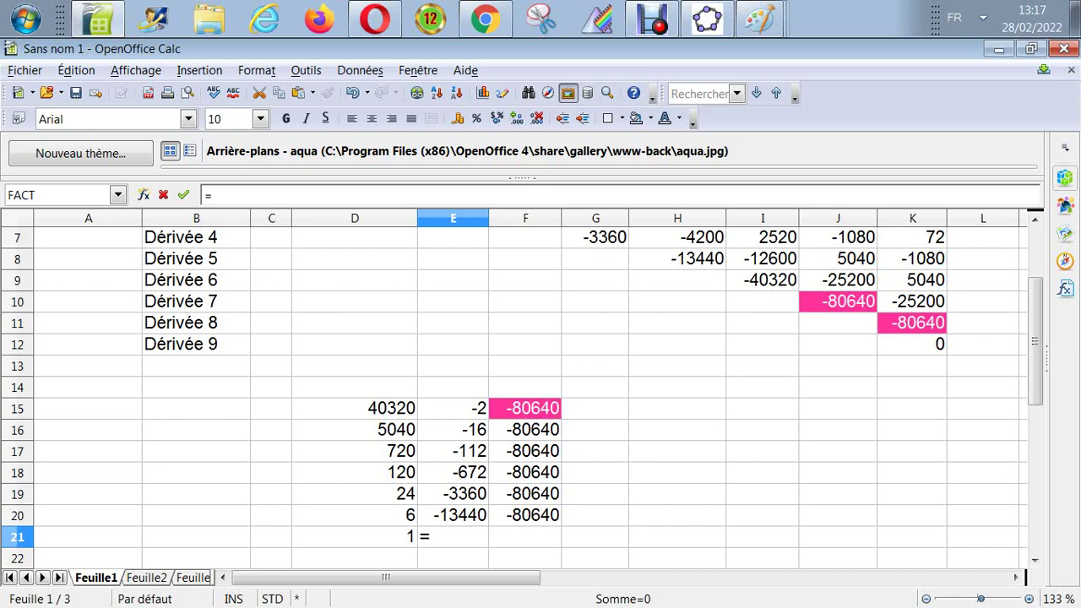
left_click(355, 515)
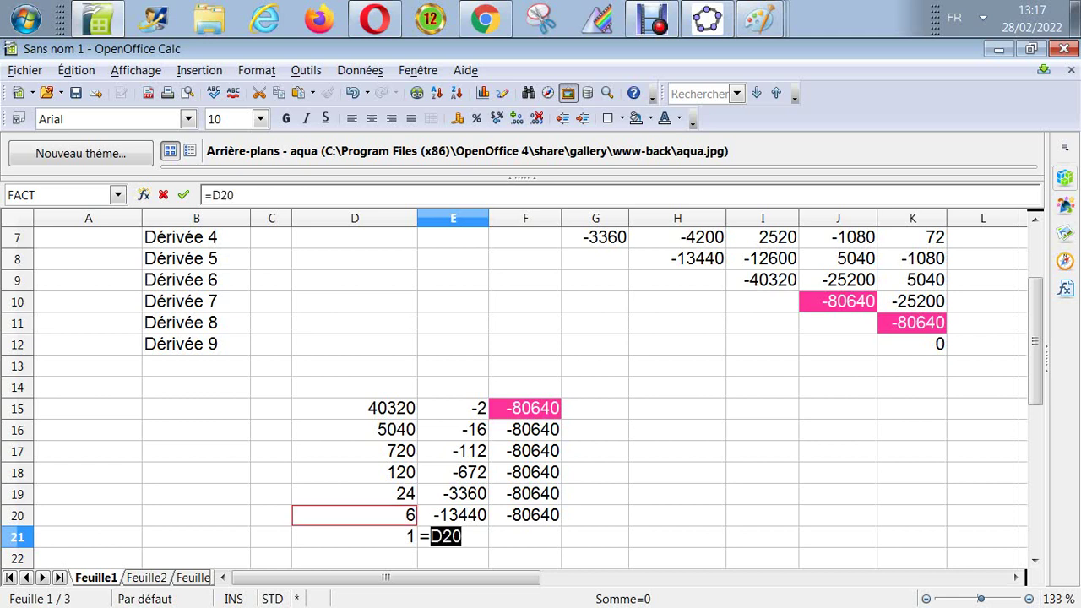
key("Escape")
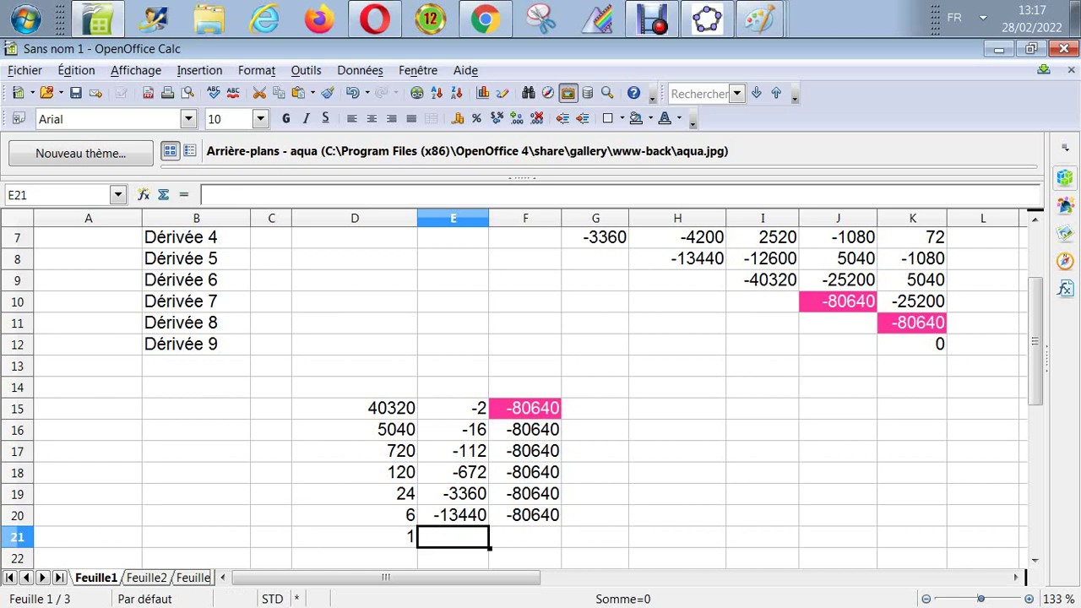
Step: Change the factorial formula in cell D21 to =FACT(2)
left_click(355, 515)
left_click(355, 537)
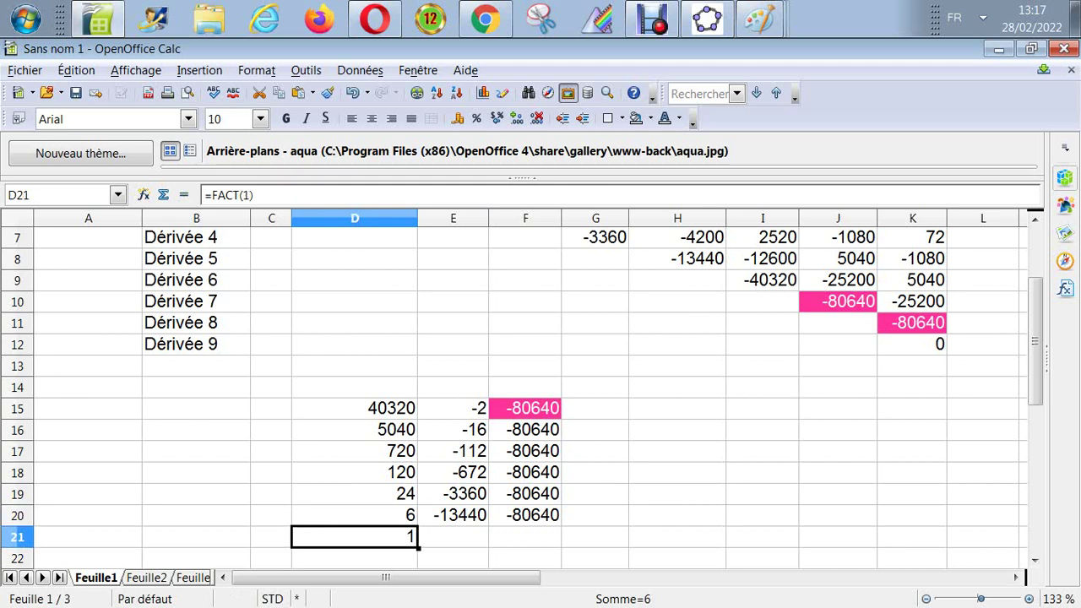
left_click(249, 195)
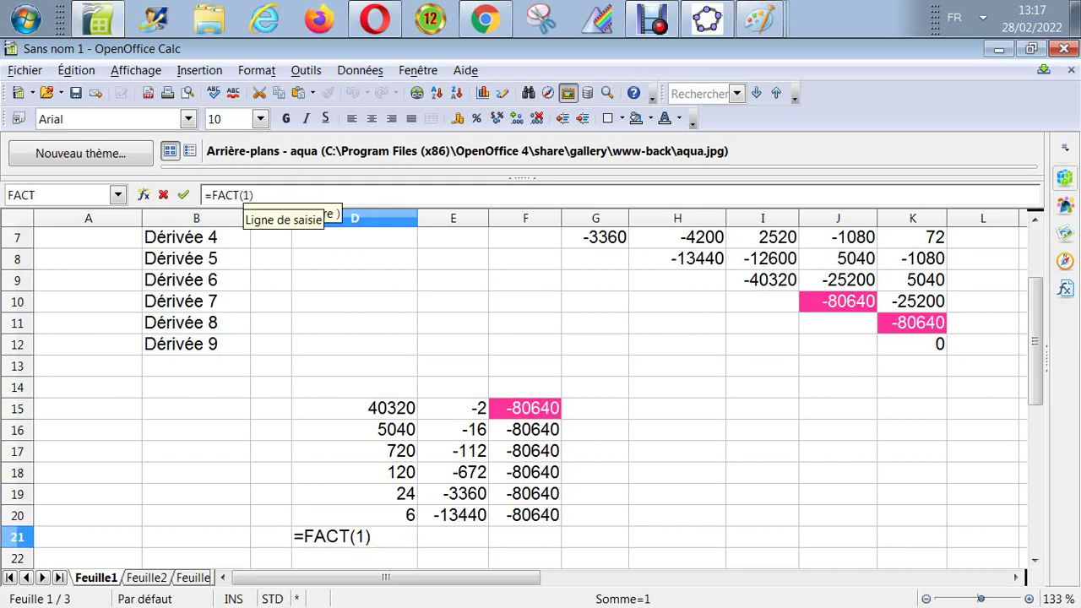
key("BackSpace")
type("2")
key("Return")
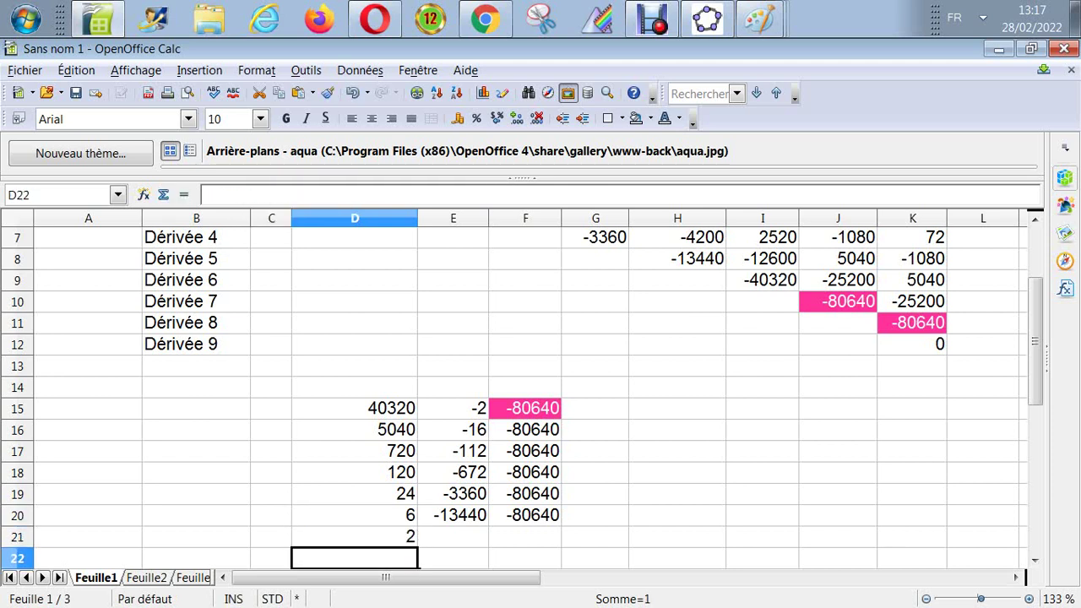
Step: Enter the factorial formula =FACT(1) in cell D22
type("fact(")
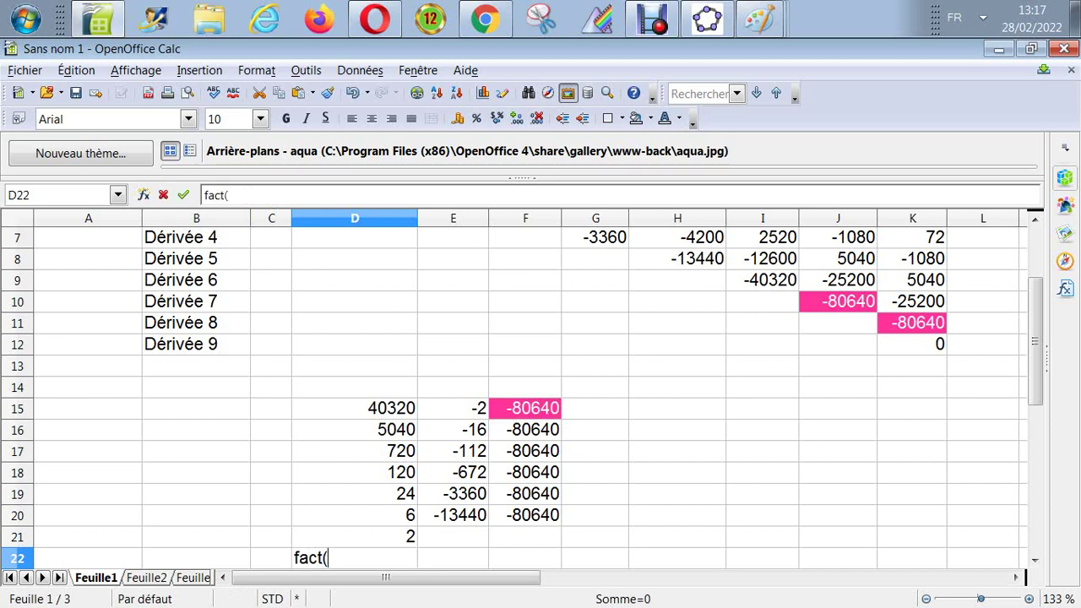
type("1)")
key("Return")
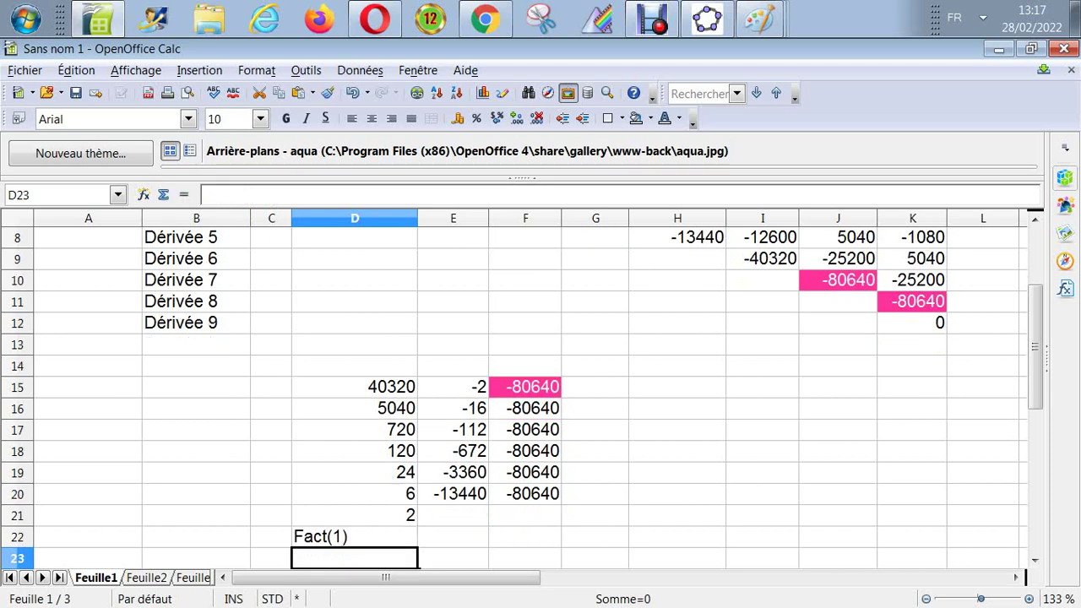
key("Up")
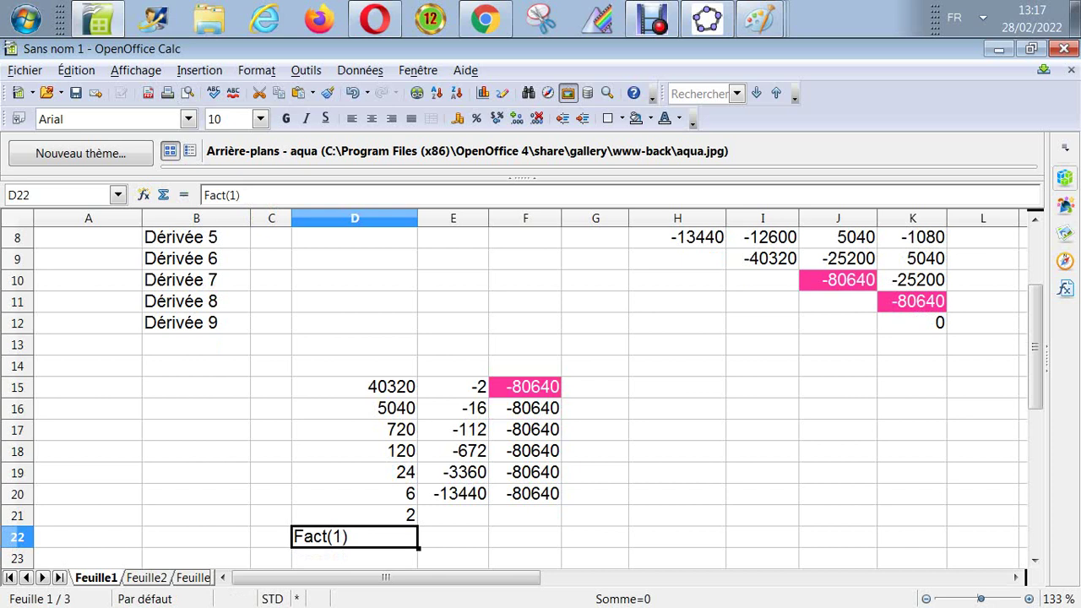
left_click(204, 195)
type("=")
key("Return")
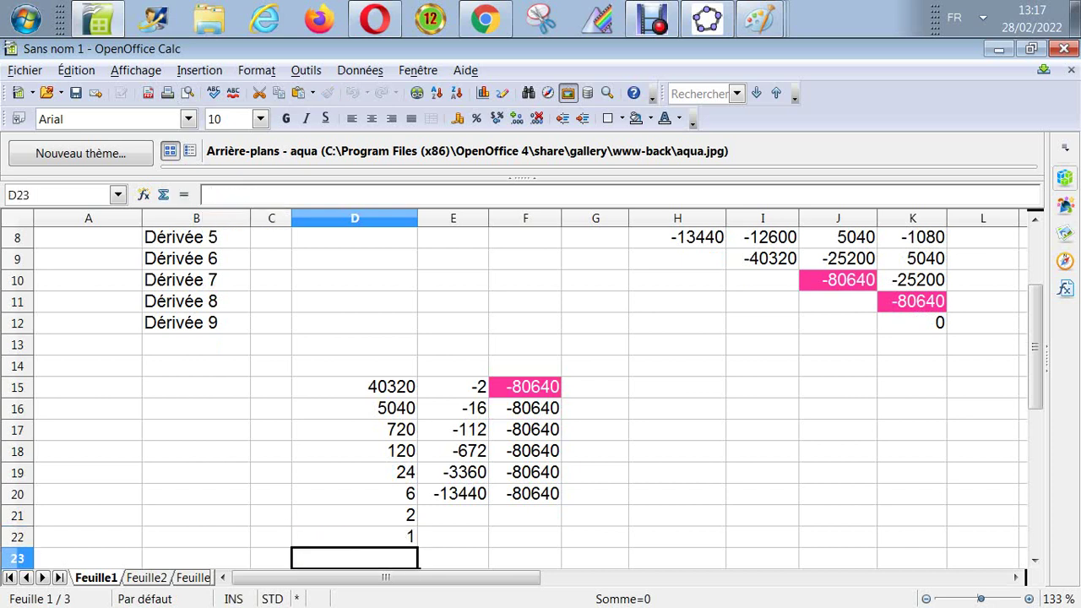
Step: Link cell E21 to I9, the leading coefficient of Dérivée 6
key("Up")
key("Up")
left_click(453, 515)
type("=")
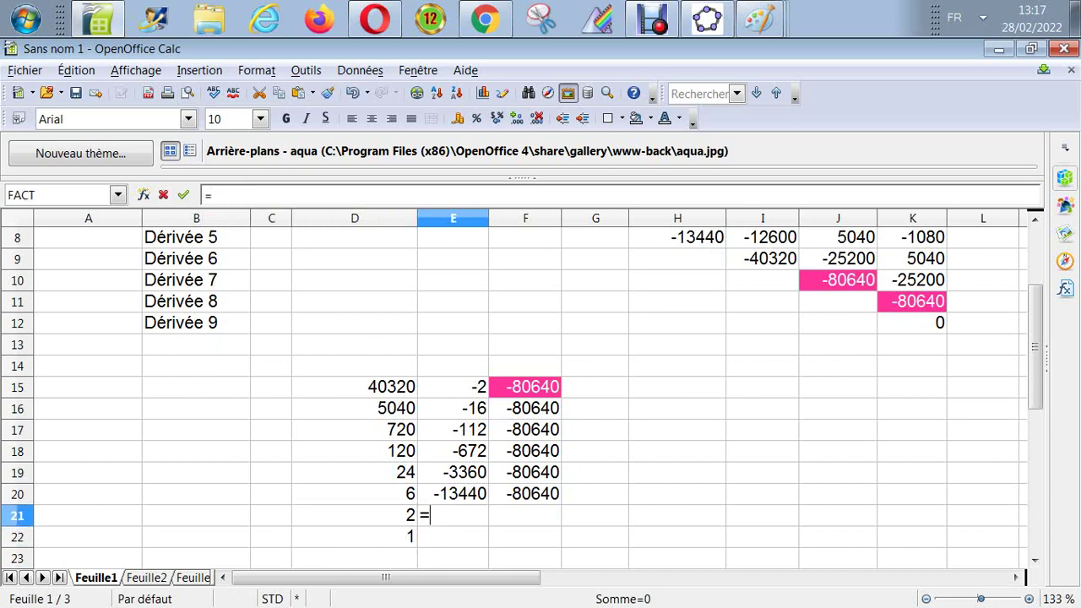
left_click(763, 258)
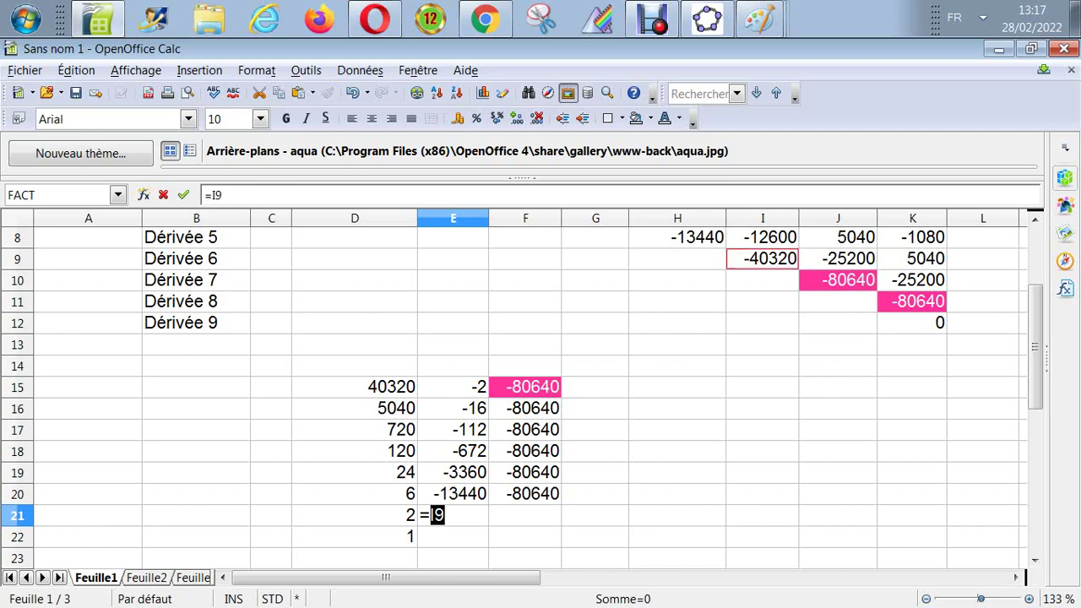
key("Return")
Step: Link cell E22 to J10, the leading coefficient of Dérivée 7
type("=")
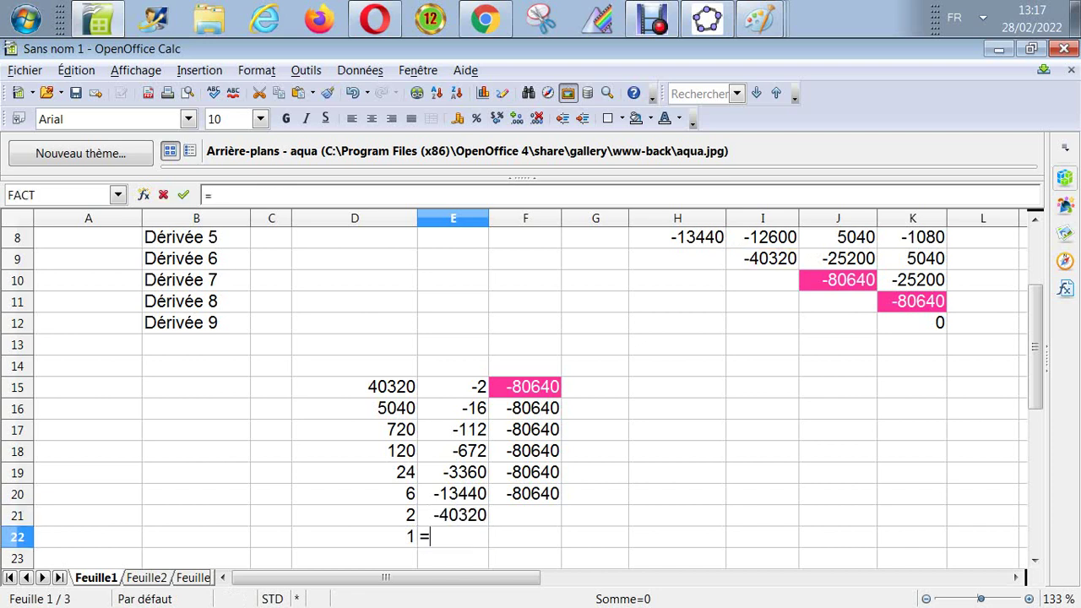
left_click(838, 280)
key("Return")
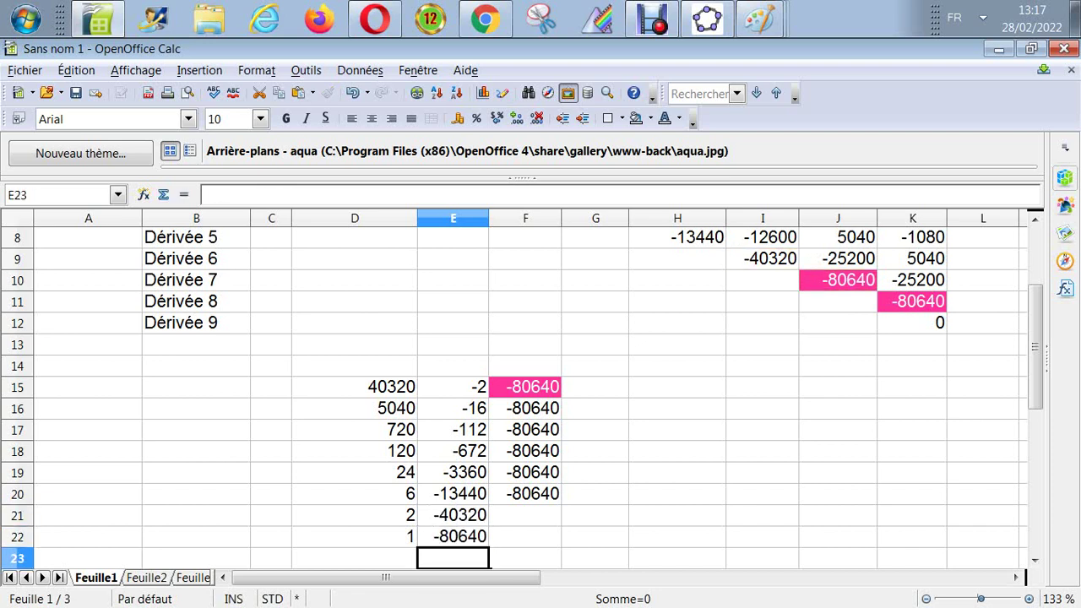
Step: Enter the product formula =D21*E21 in cell F21
key("Up")
key("Right")
key("Right")
key("Up")
key("Left")
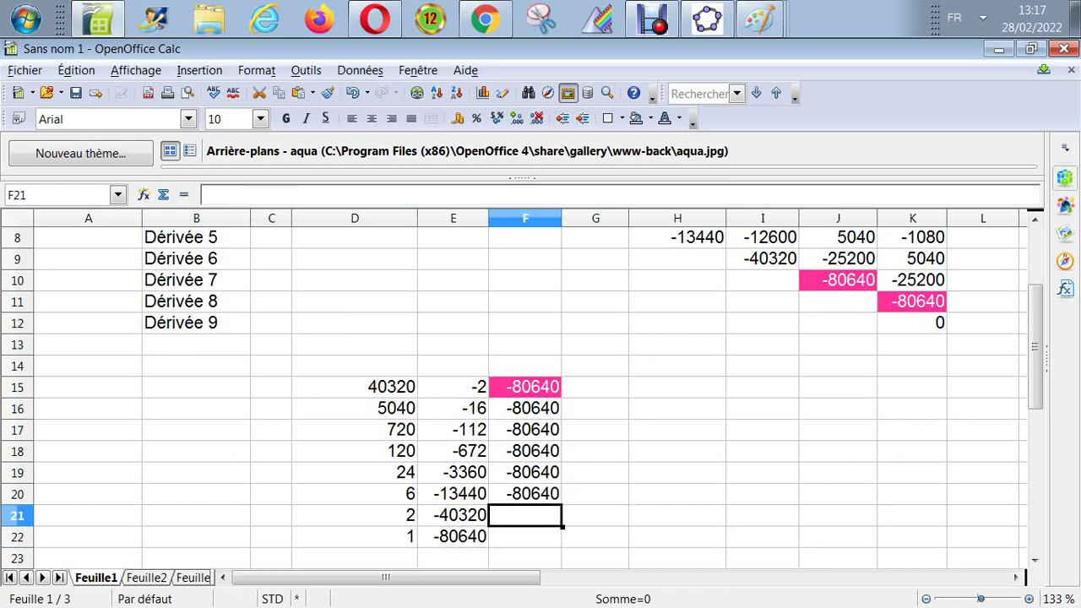
type("=")
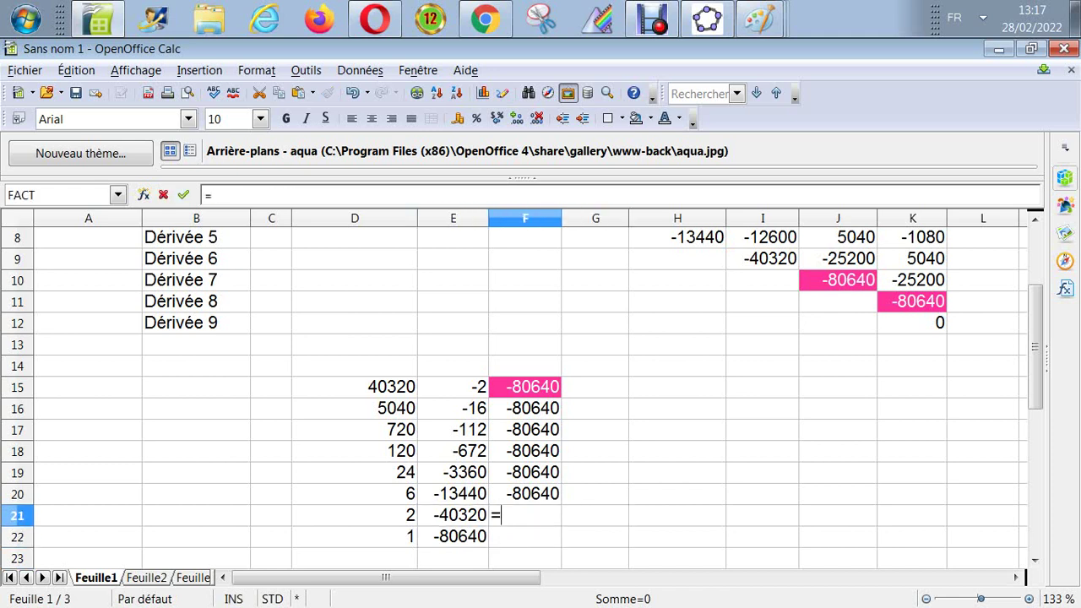
left_click(355, 515)
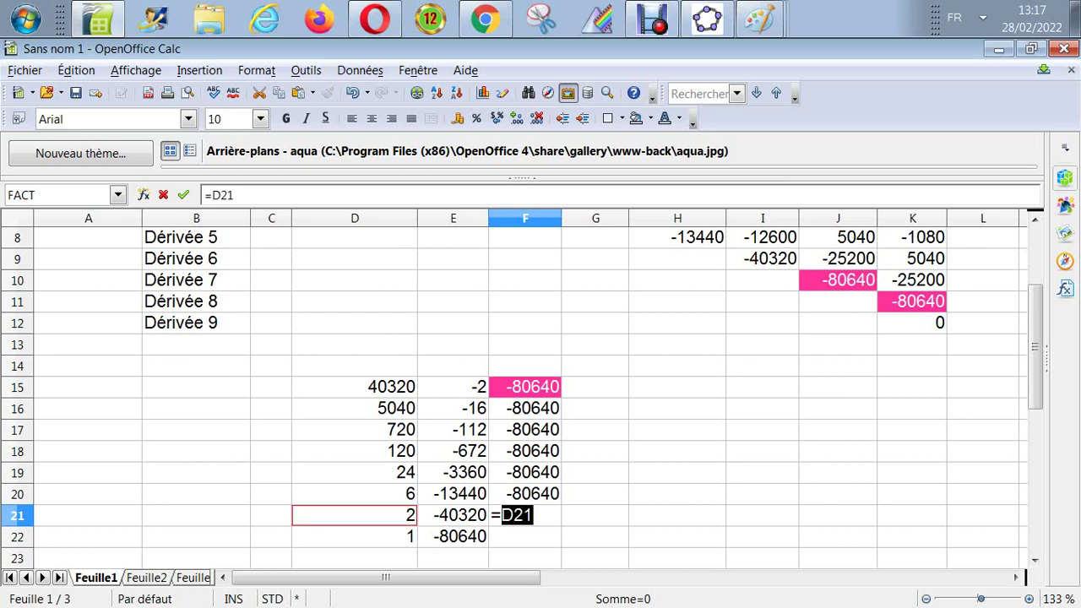
type("*")
left_click(453, 515)
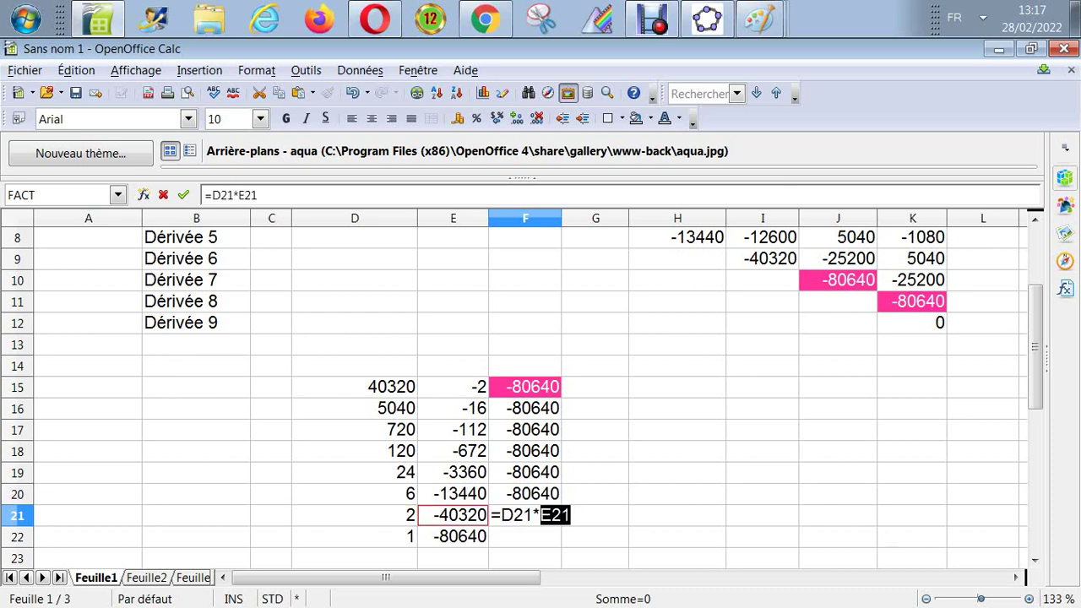
key("Return")
Step: Enter the product formula =D22*E22 in cell F22
type("=")
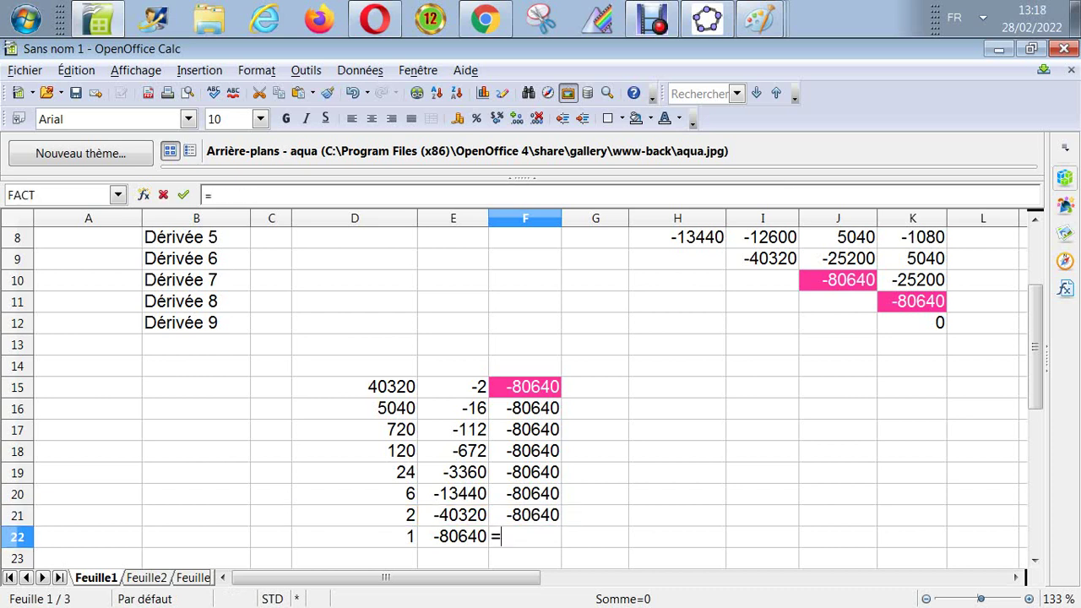
left_click(354, 536)
type("*")
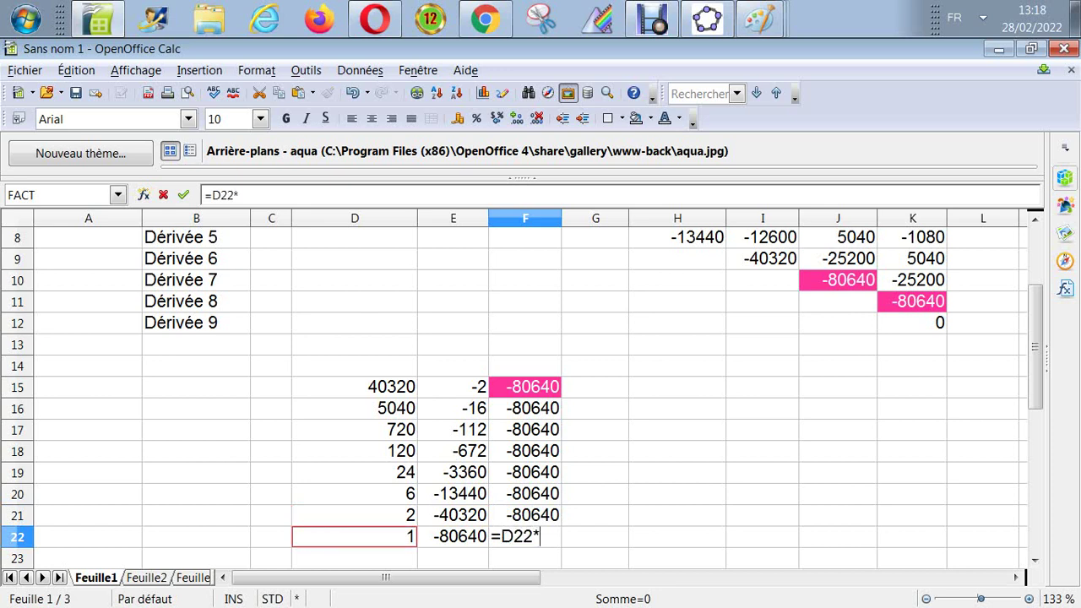
left_click(453, 536)
key("Return")
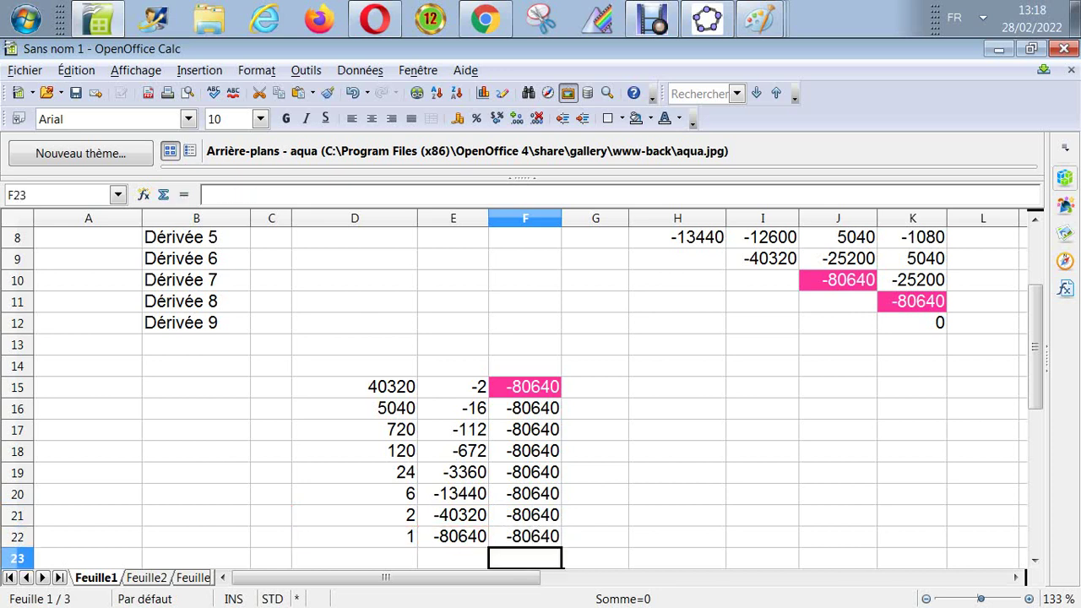
Step: Examine the derivative table above the factorial products, checking the coefficient formulas from row 3 down to cell I9
key("Up")
key("Up")
key("Up")
key("Up")
key("Up")
key("Up")
key("Up")
key("Up")
key("Up")
key("Up")
key("Up")
key("Up")
key("Up")
key("Up")
key("Up")
key("Up")
key("Up")
key("Up")
key("Up")
key("Up")
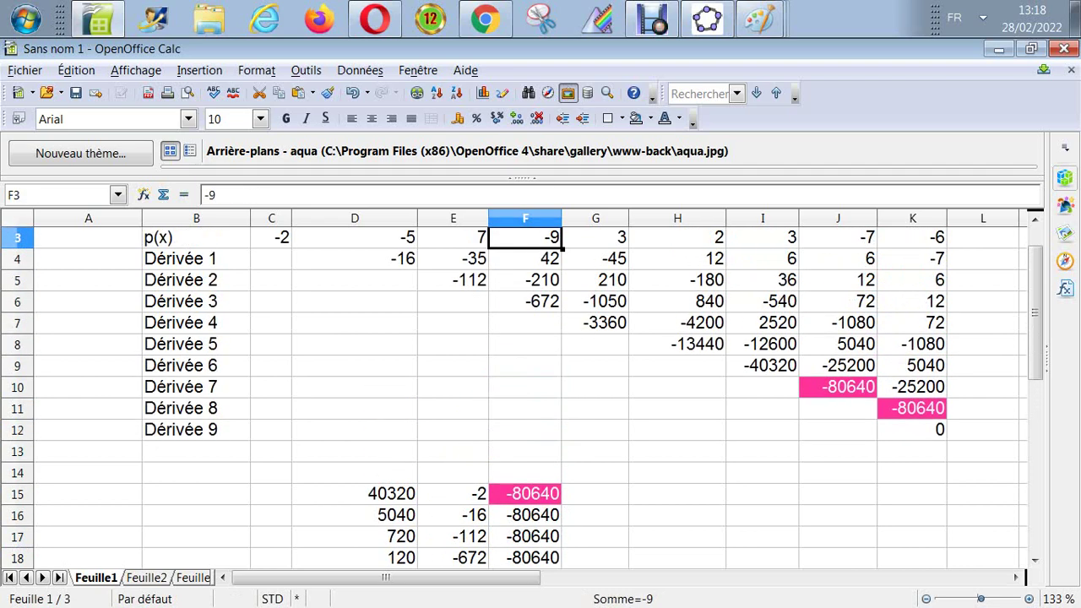
key("Down")
key("Down")
key("Down")
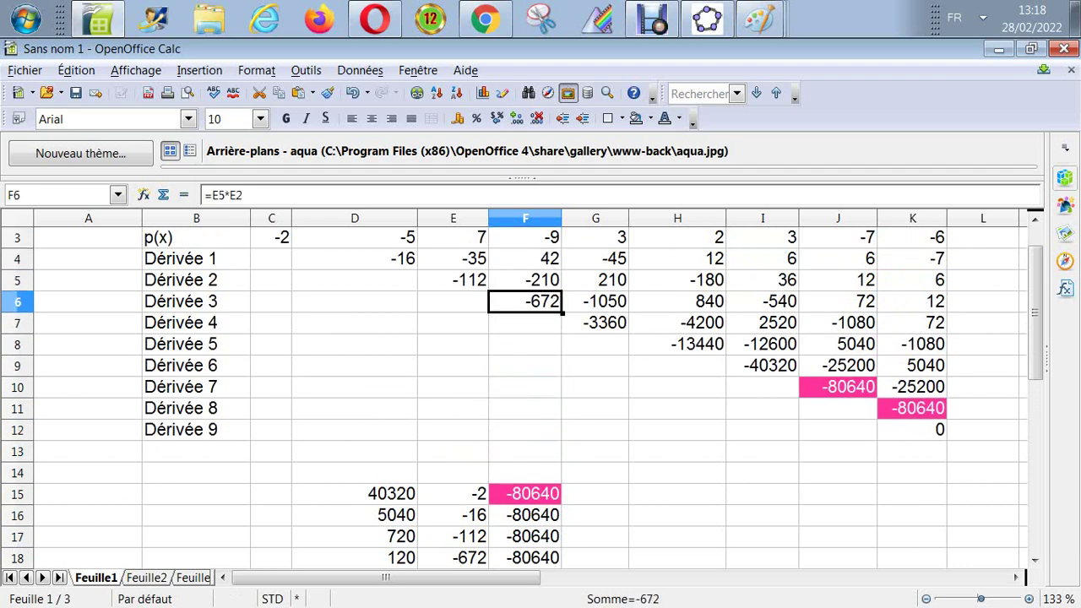
key("Down")
key("Down")
key("Down")
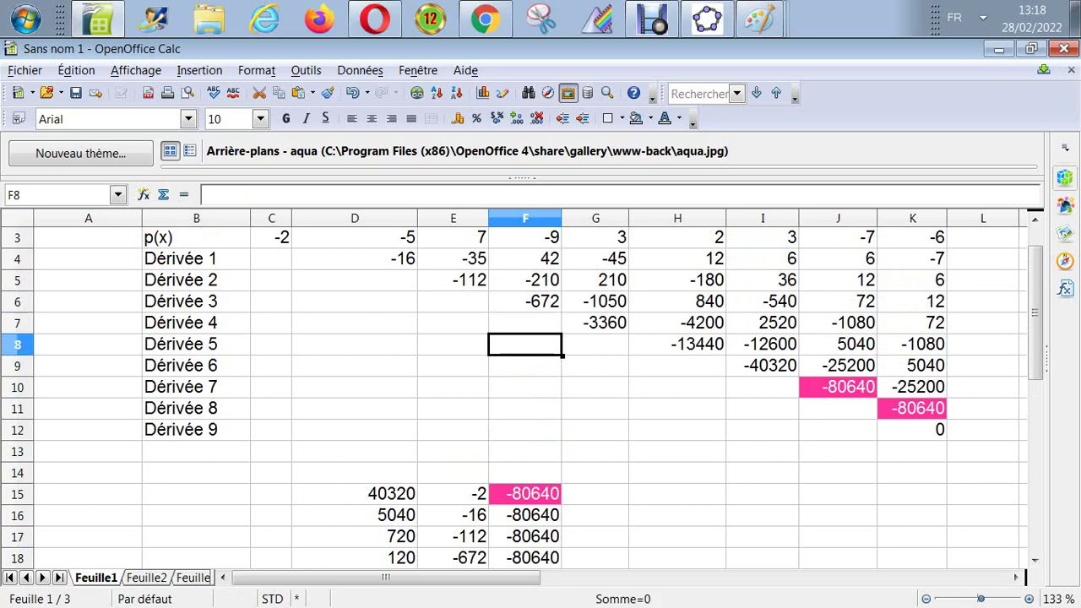
key("Right")
key("Right")
key("Right")
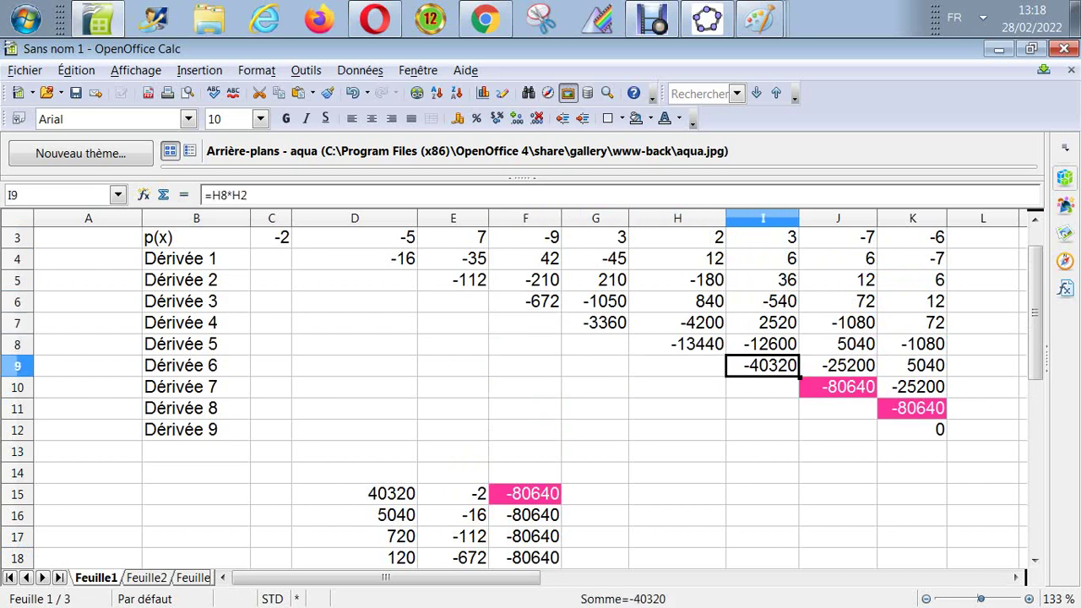
Step: Compare the leading coefficients and formulas of Dérivée 5 and Dérivée 6 in cells H8 and I9 with the degree row
key("Delete")
key("ctrl+z")
key("Left")
key("Up")
key("Up")
key("Up")
key("Up")
key("Up")
key("Up")
key("Up")
key("Up")
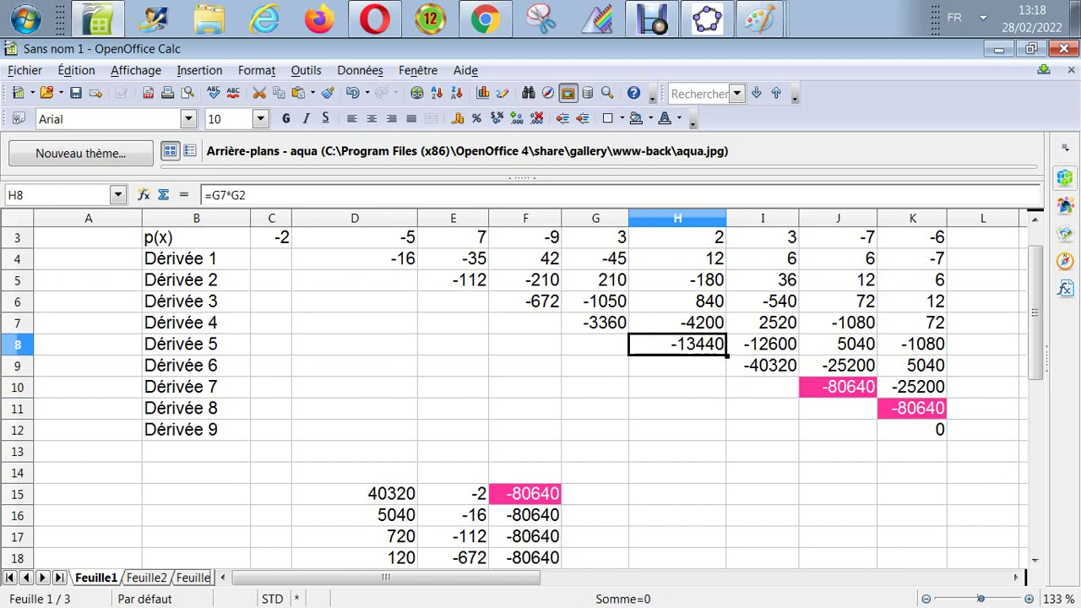
key("Down")
key("Down")
key("Down")
key("Down")
key("Down")
key("Down")
key("Down")
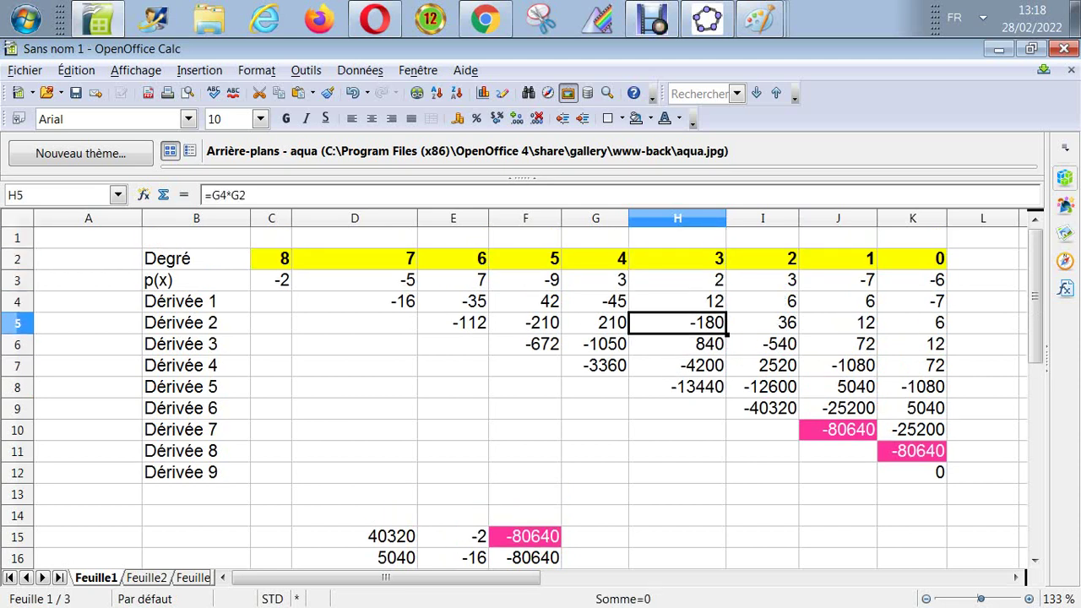
key("Right")
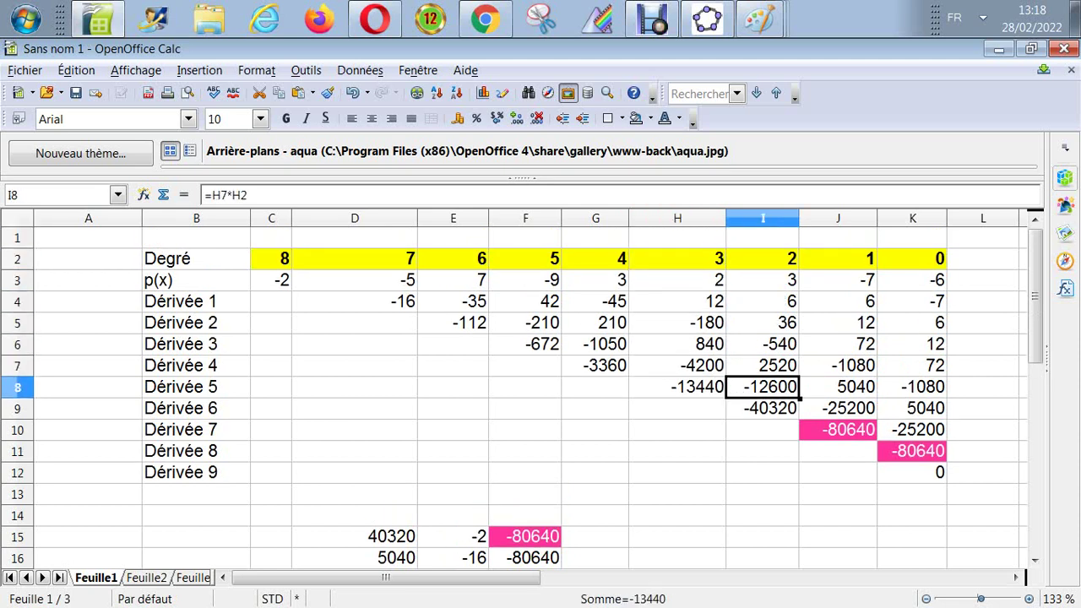
key("Down")
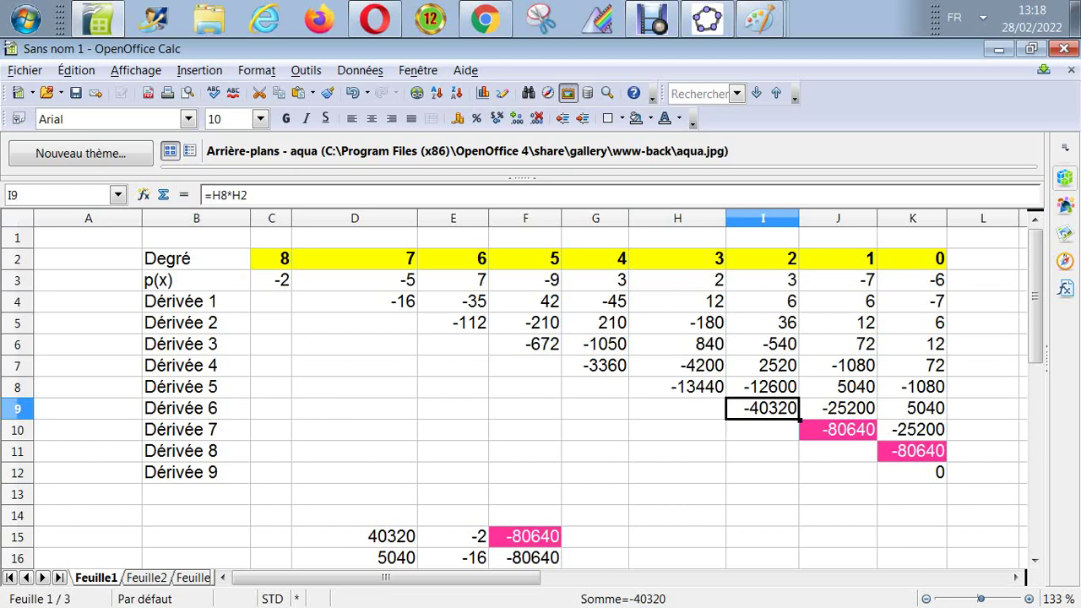
key("Left")
key("Up")
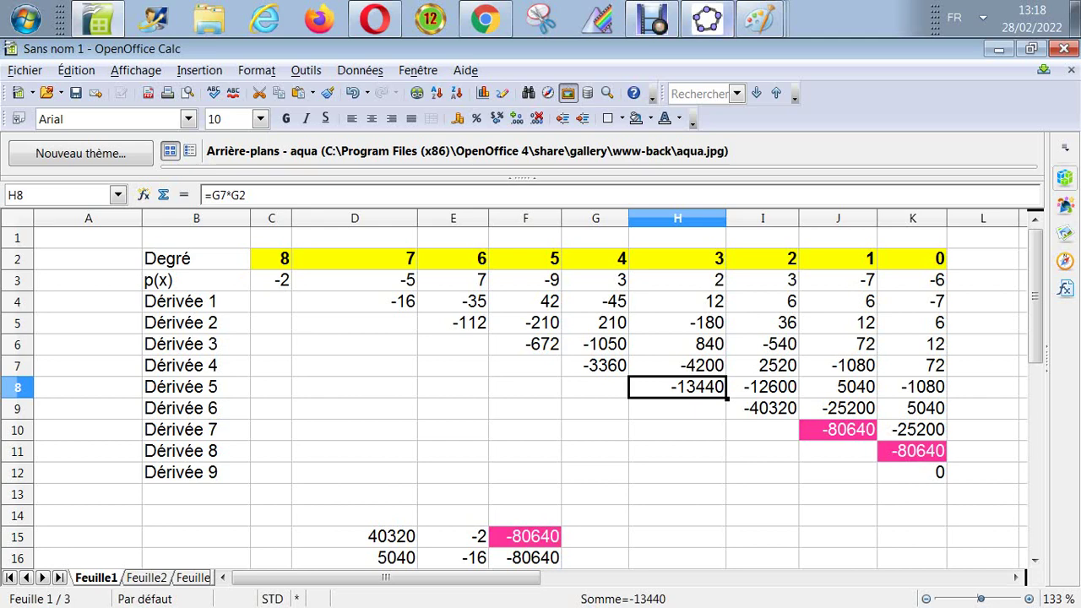
Step: Switch to Paint and handwrite "-40320 =" on the blank canvas with the black pencil
left_click(760, 19)
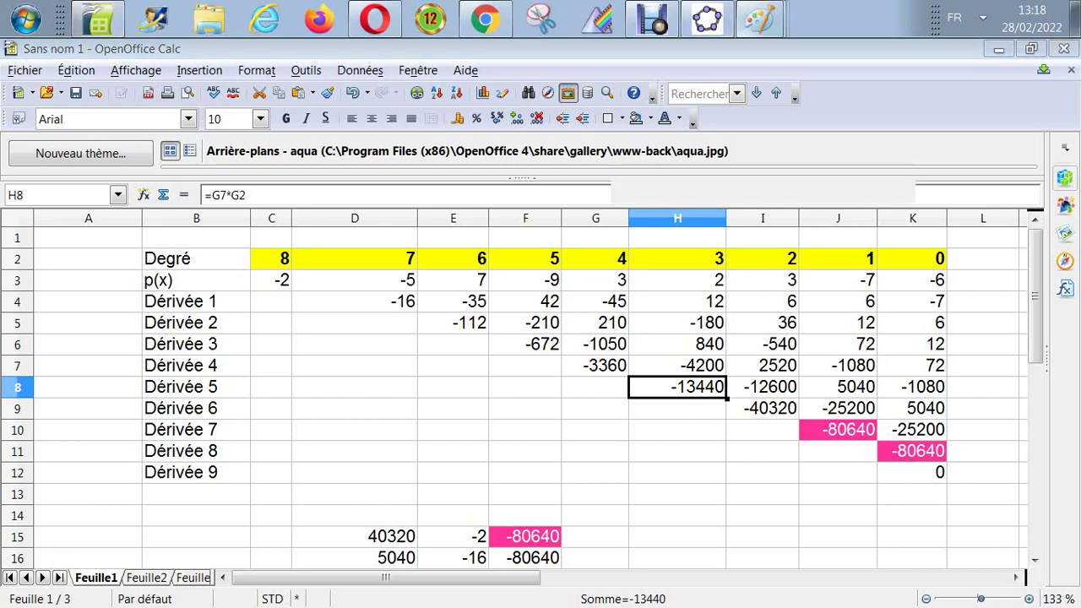
left_click(288, 104)
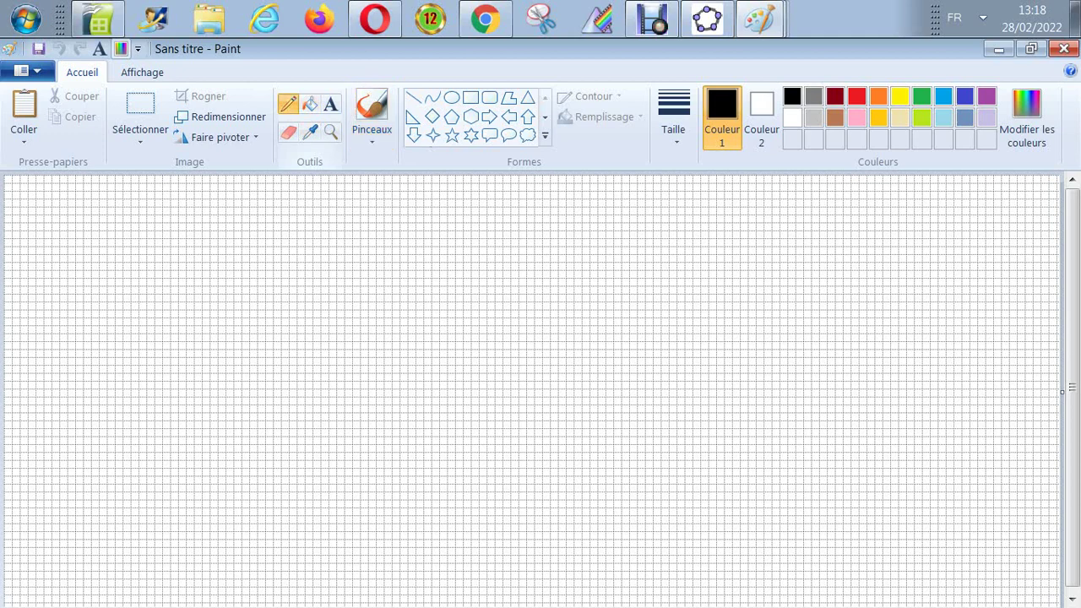
left_click(673, 119)
left_click(718, 247)
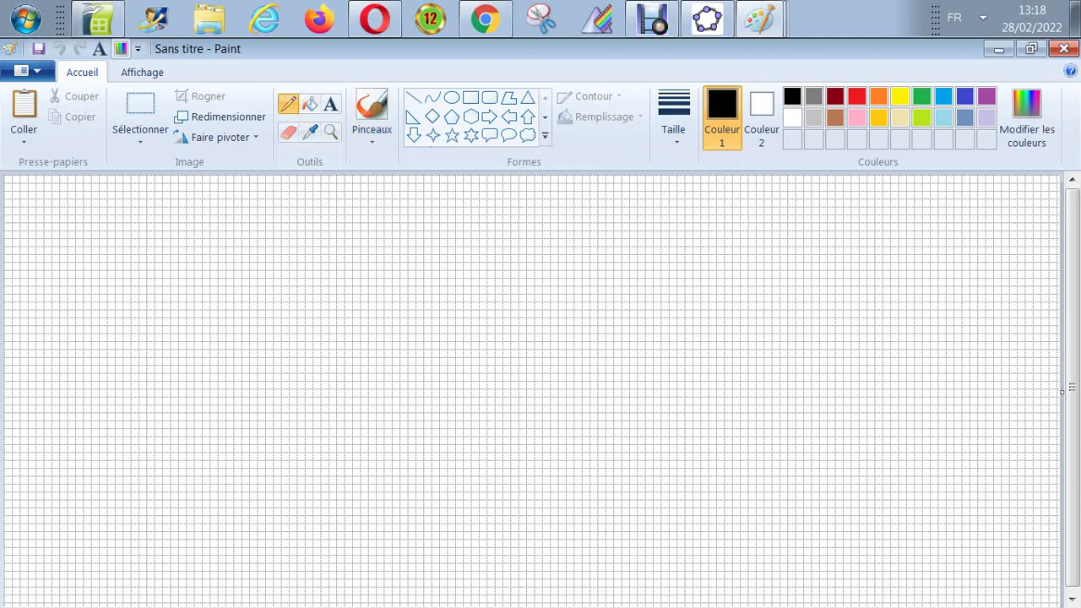
mouse_move(218, 288)
left_mouse_down()
mouse_move(348, 302)
mouse_move(399, 284)
left_mouse_up()
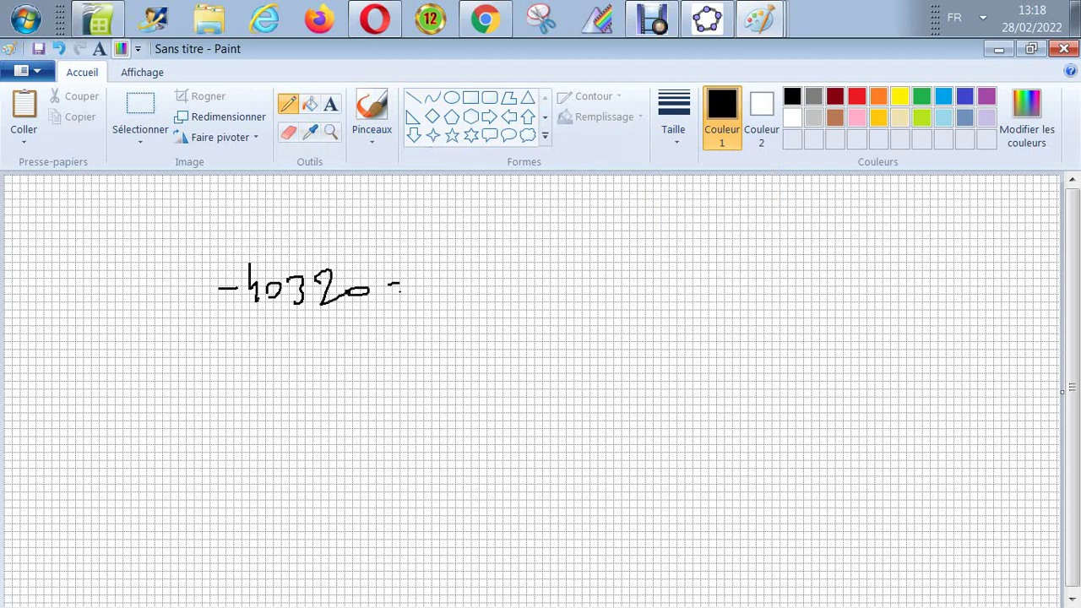
Step: Check the leading coefficient of Dérivée 5 in the Calc spreadsheet and handwrite -13440 after the equals sign in Paint
left_click(110, 24)
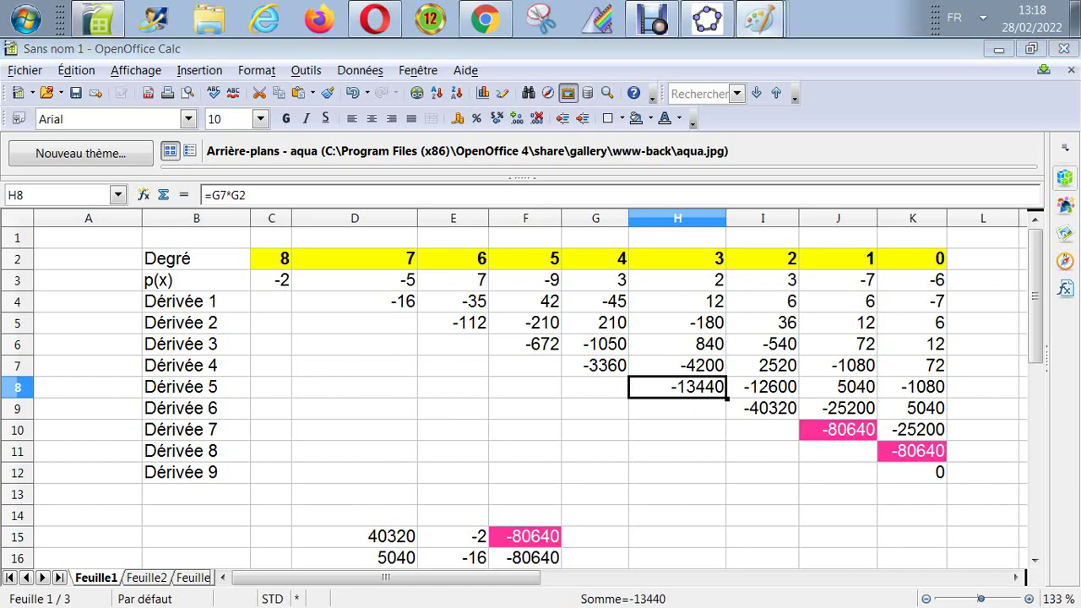
left_click(761, 19)
mouse_move(436, 290)
left_mouse_down()
mouse_move(543, 289)
mouse_move(571, 276)
left_mouse_up()
mouse_move(565, 269)
left_mouse_down()
mouse_move(567, 291)
mouse_move(586, 274)
left_mouse_up()
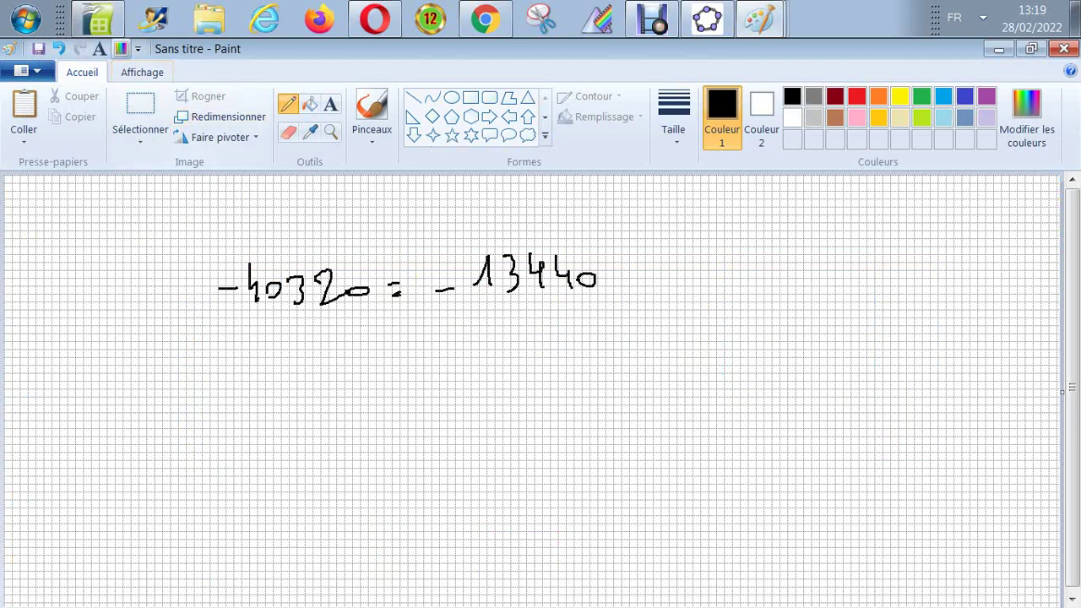
Step: Check the degree row in the Calc spreadsheet and handwrite "× 3" after -13440 in Paint
left_click(98, 18)
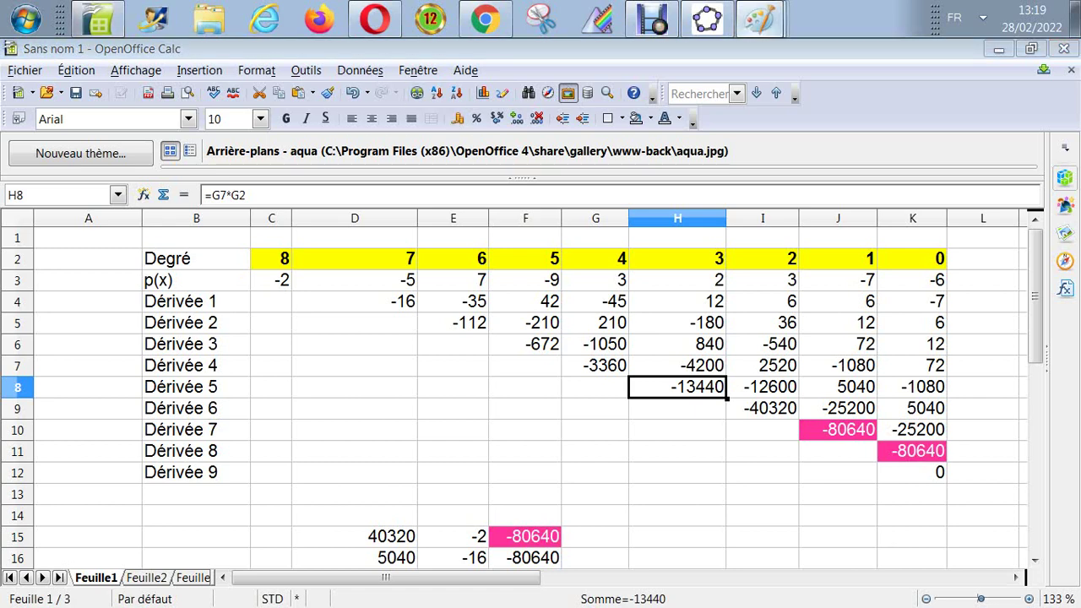
left_click(759, 19)
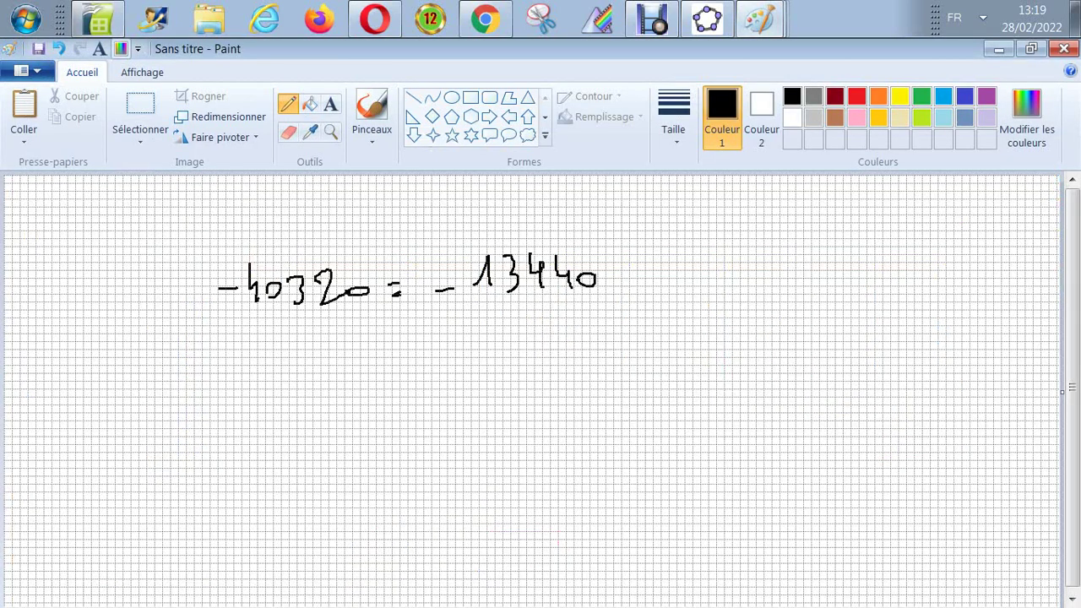
left_click_drag(624, 262, 640, 279)
mouse_move(640, 257)
left_mouse_down()
mouse_move(620, 280)
mouse_move(657, 277)
left_mouse_up()
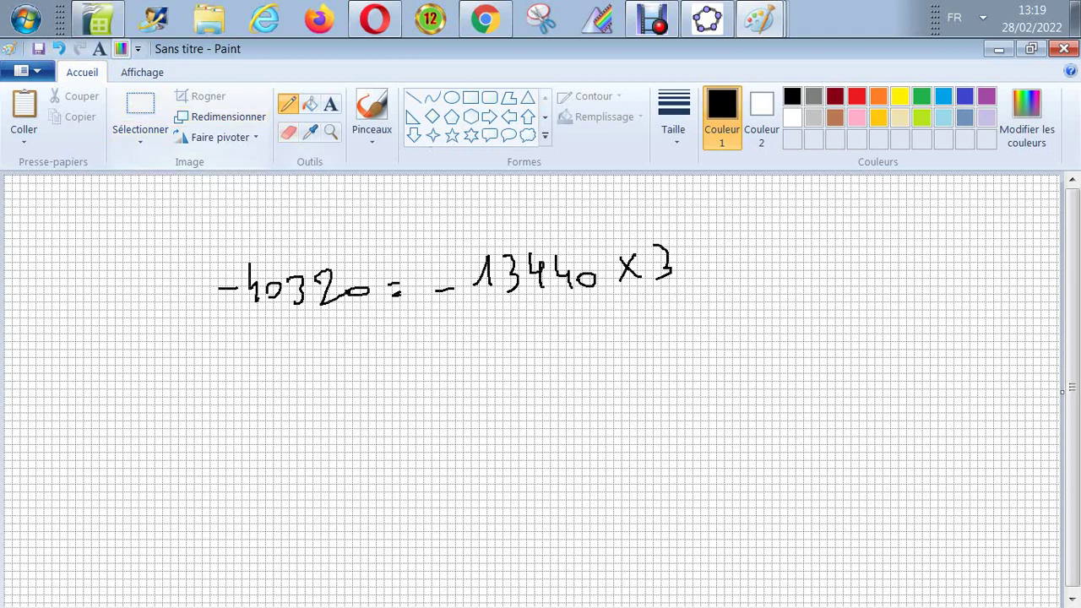
Step: Draw a downward arrow under 13440, then handwrite a 4, a short curved line and a 5 below it
mouse_move(549, 302)
left_mouse_down()
mouse_move(549, 340)
mouse_move(553, 330)
left_mouse_up()
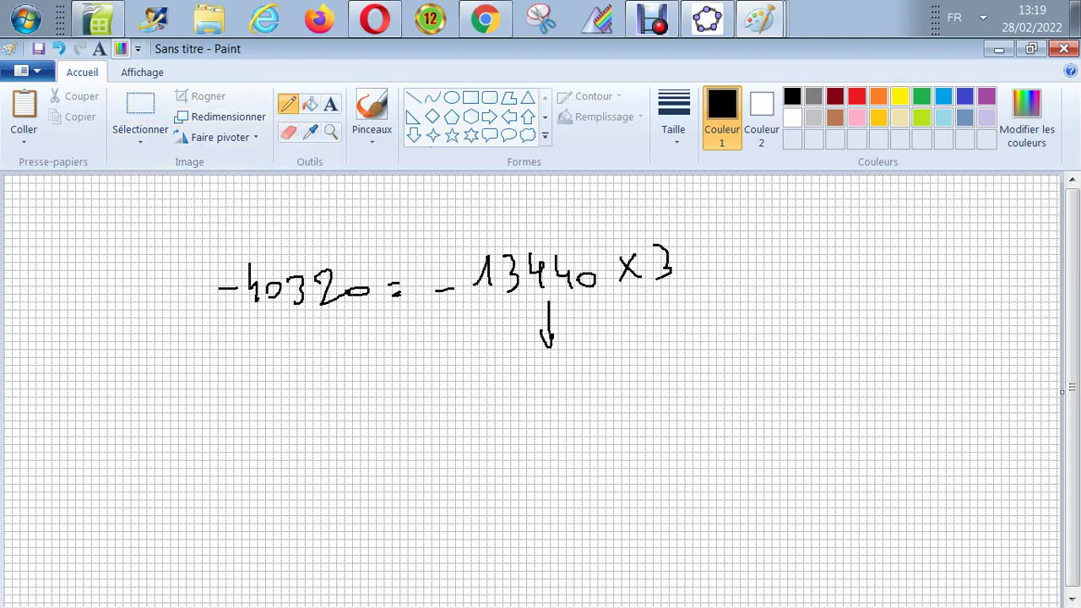
mouse_move(550, 378)
left_mouse_down()
mouse_move(573, 398)
mouse_move(568, 420)
left_mouse_up()
left_click_drag(457, 454, 533, 452)
mouse_move(344, 517)
left_mouse_down()
mouse_move(359, 537)
mouse_move(345, 553)
left_mouse_up()
left_click_drag(343, 514, 364, 500)
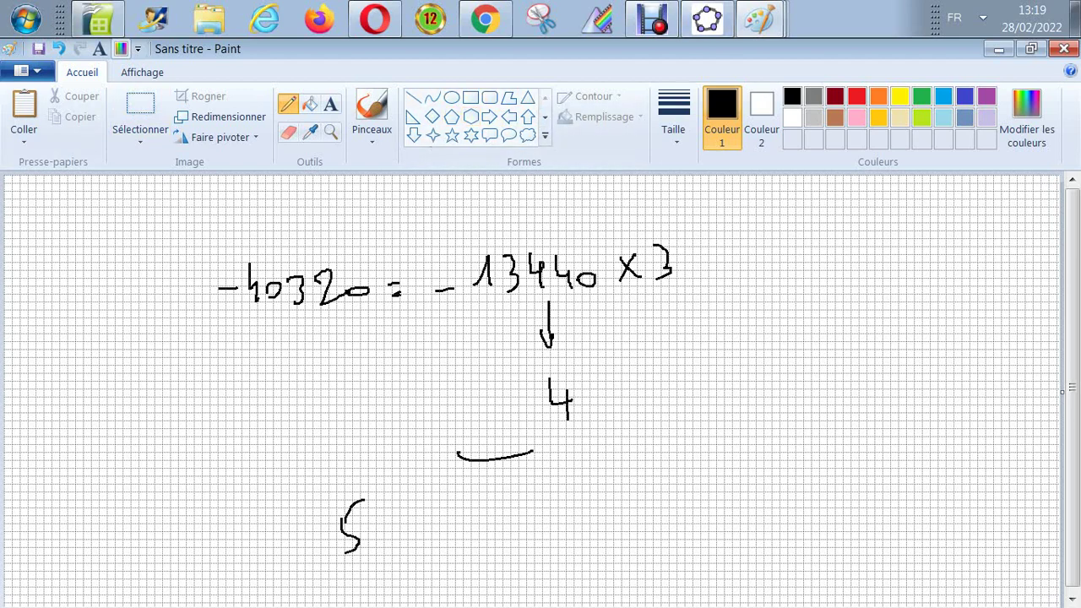
Step: Switch to OpenOffice Calc and give cell H8 a red background with white text
left_click(98, 18)
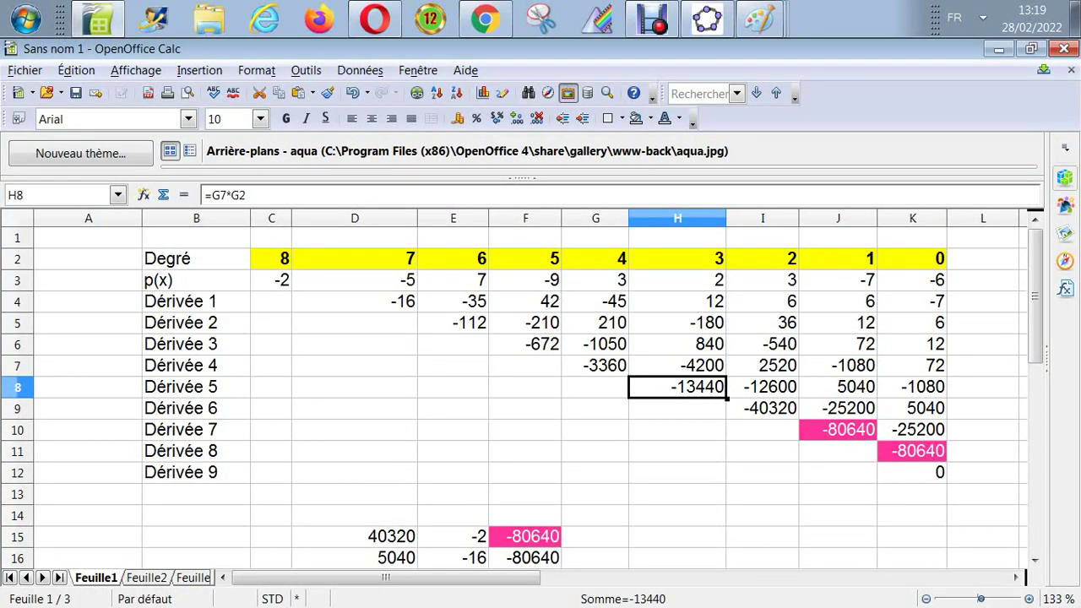
left_click(648, 118)
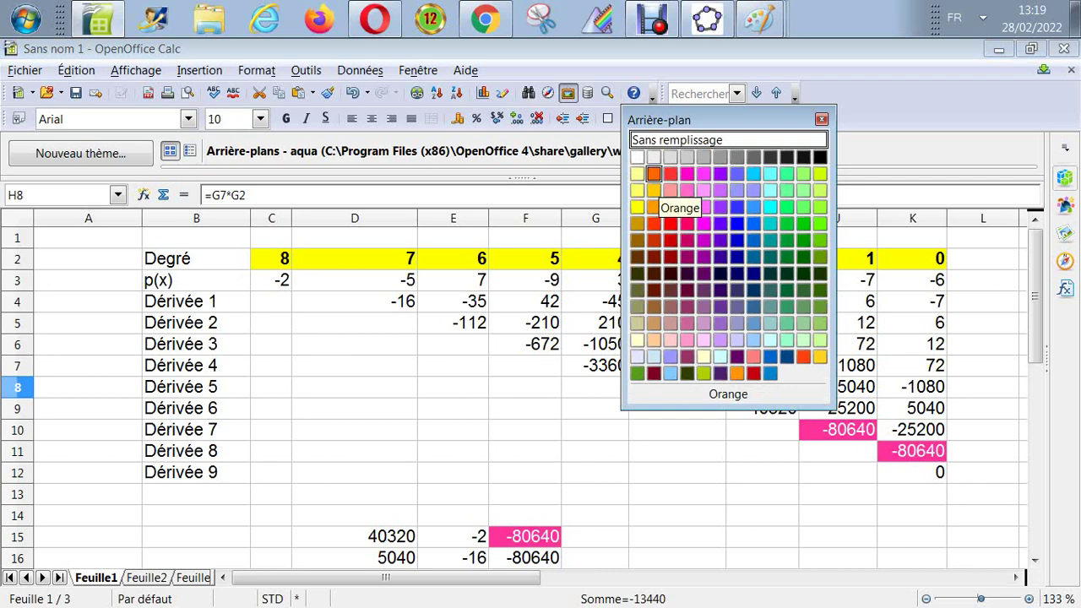
left_click(670, 223)
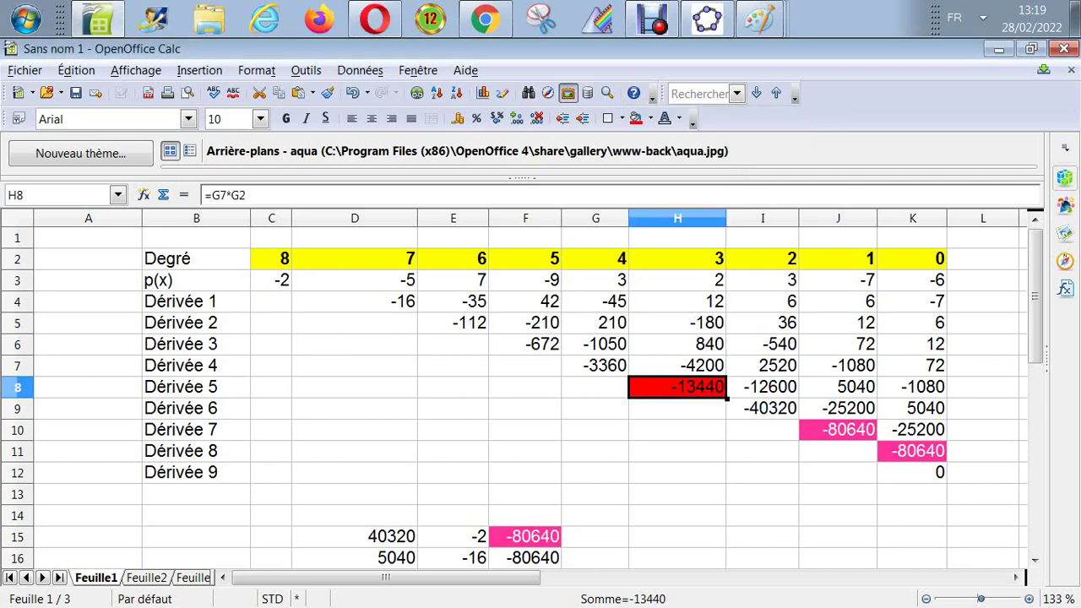
left_click(678, 118)
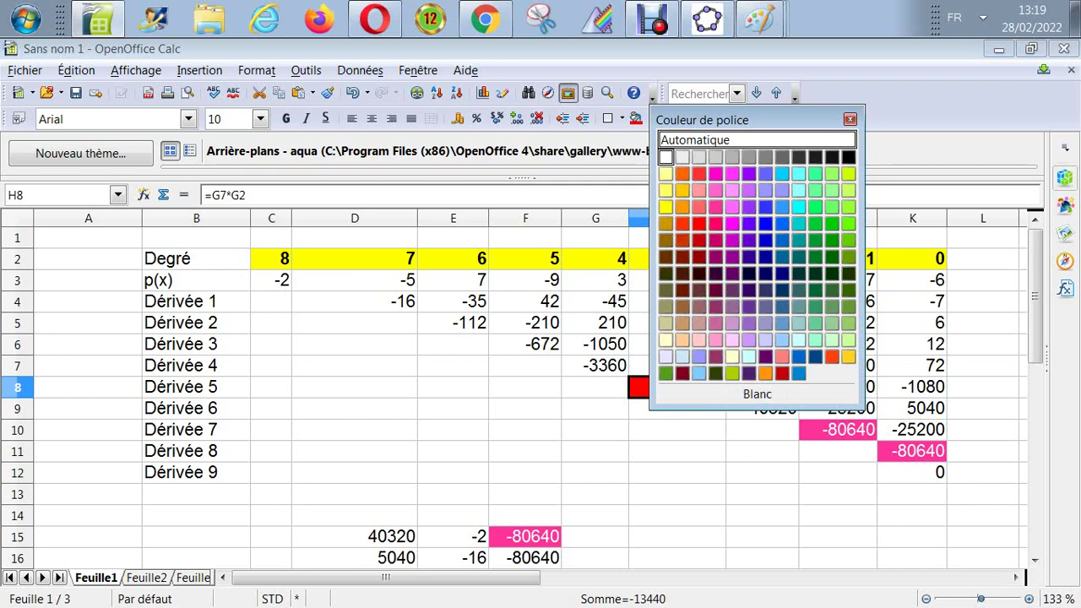
left_click(665, 157)
Step: In cell H15, compute the product of degrees 3 to 8 and the leading coefficient of p(x) with =H2*G2*F2*E2*D2*C2*C3
key("Down")
key("Down")
key("Down")
key("Down")
key("Down")
key("Down")
key("Down")
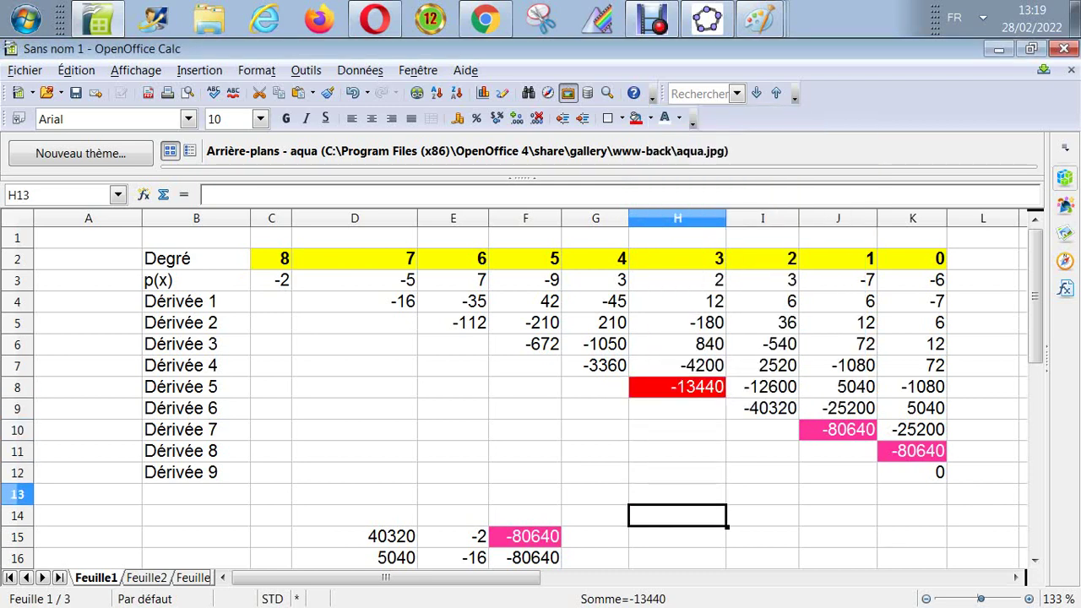
type("=")
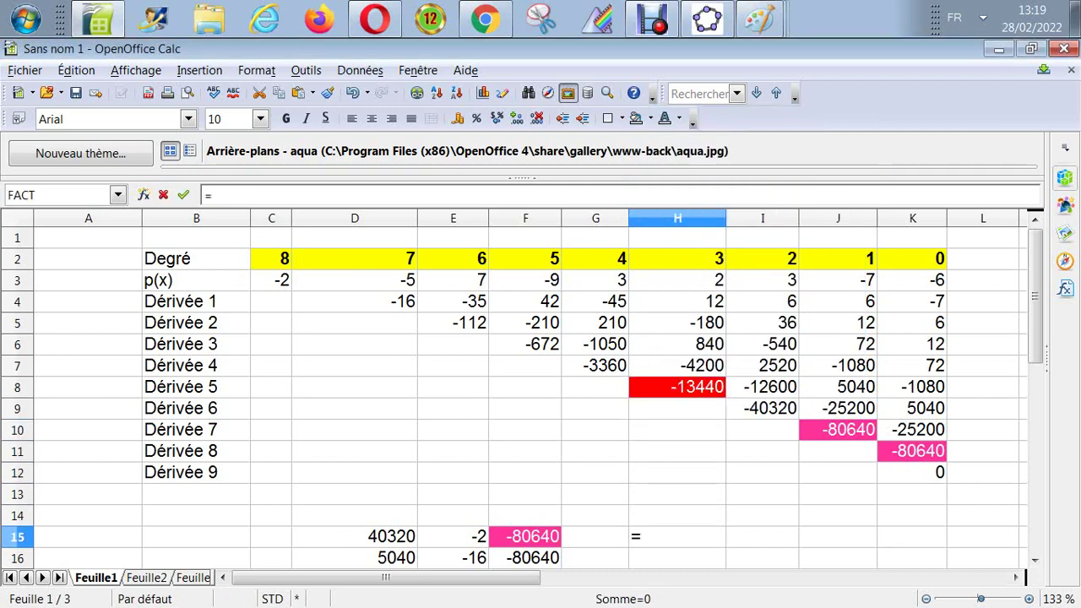
type("H2*")
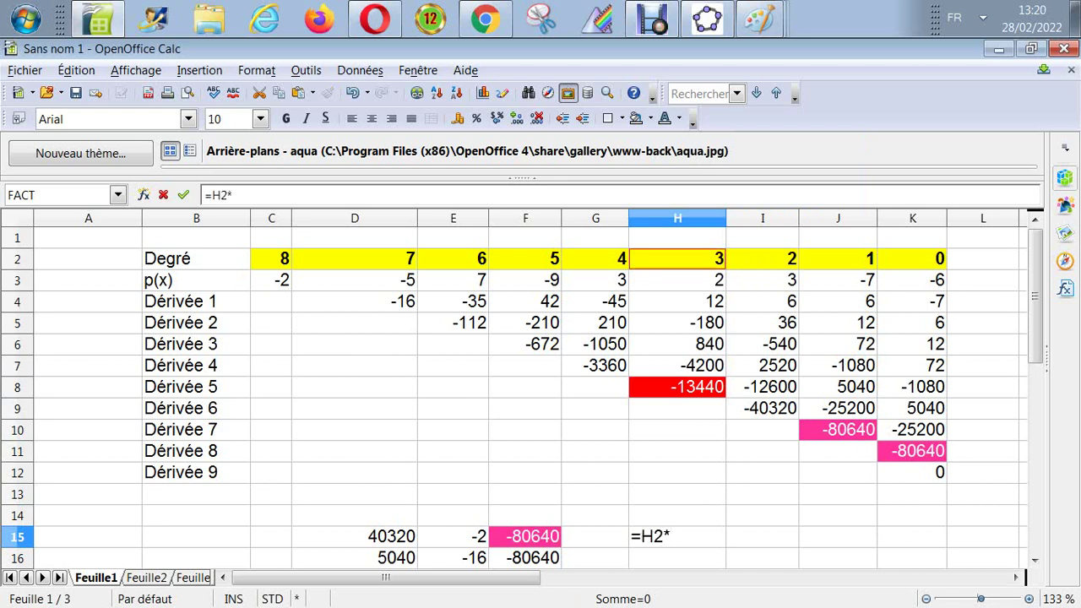
left_click(595, 258)
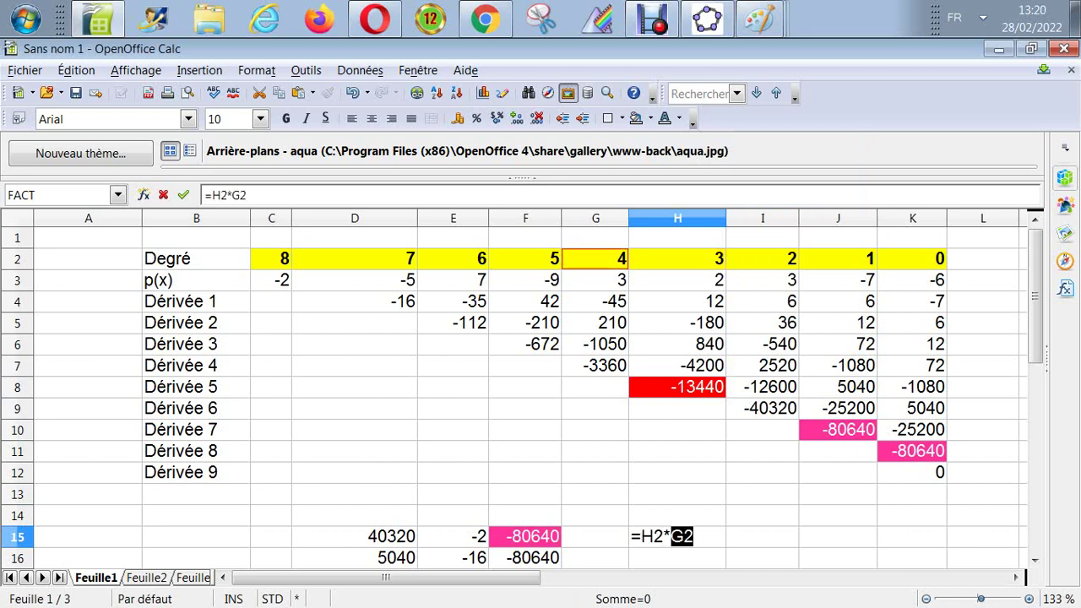
type("*")
left_click(525, 258)
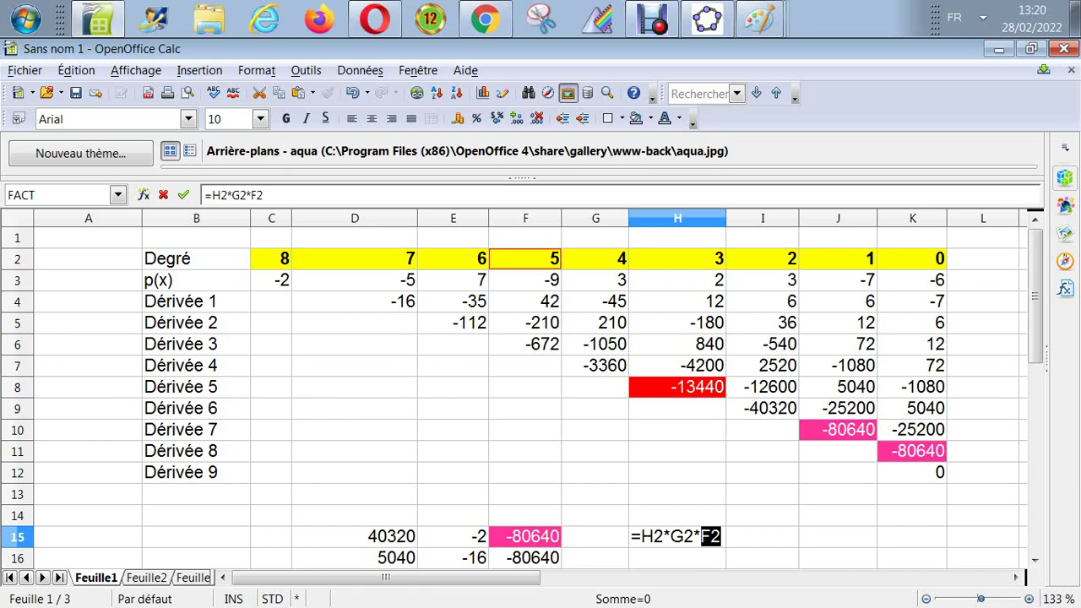
type("*")
left_click(453, 259)
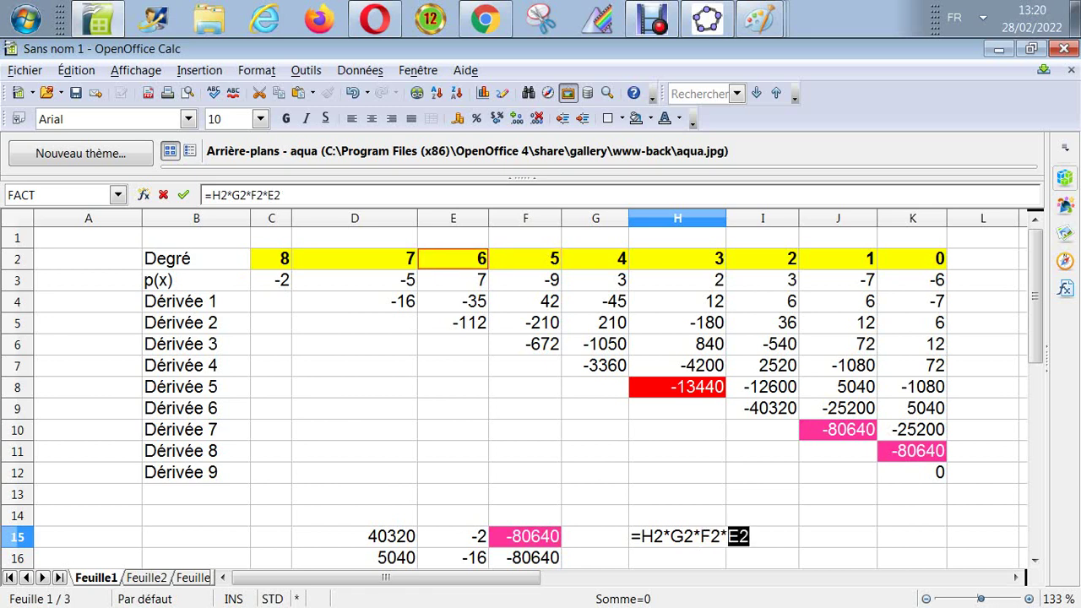
type("*")
left_click(355, 259)
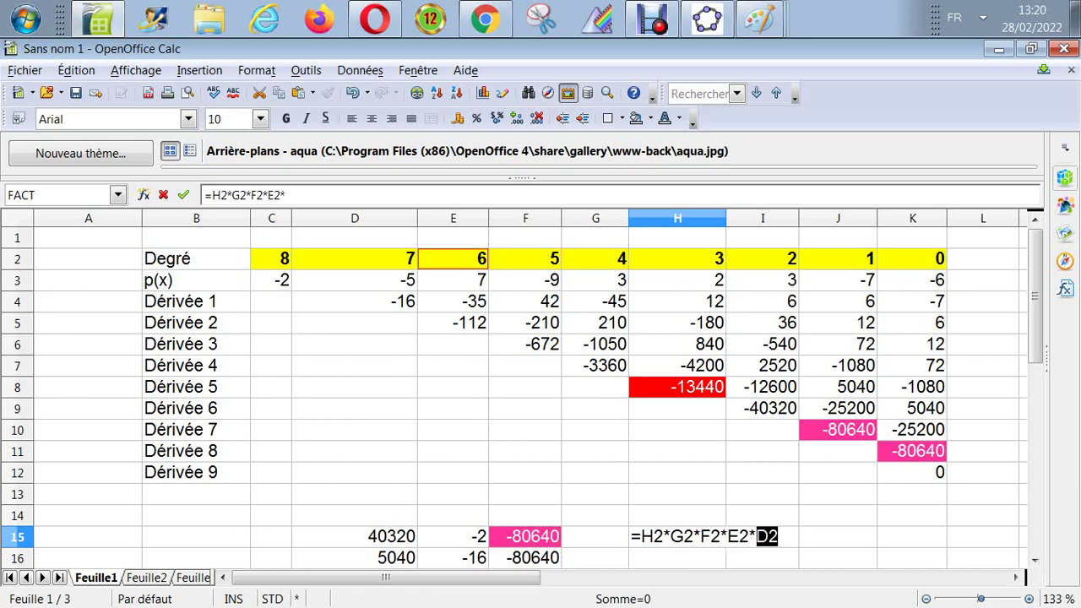
type("*")
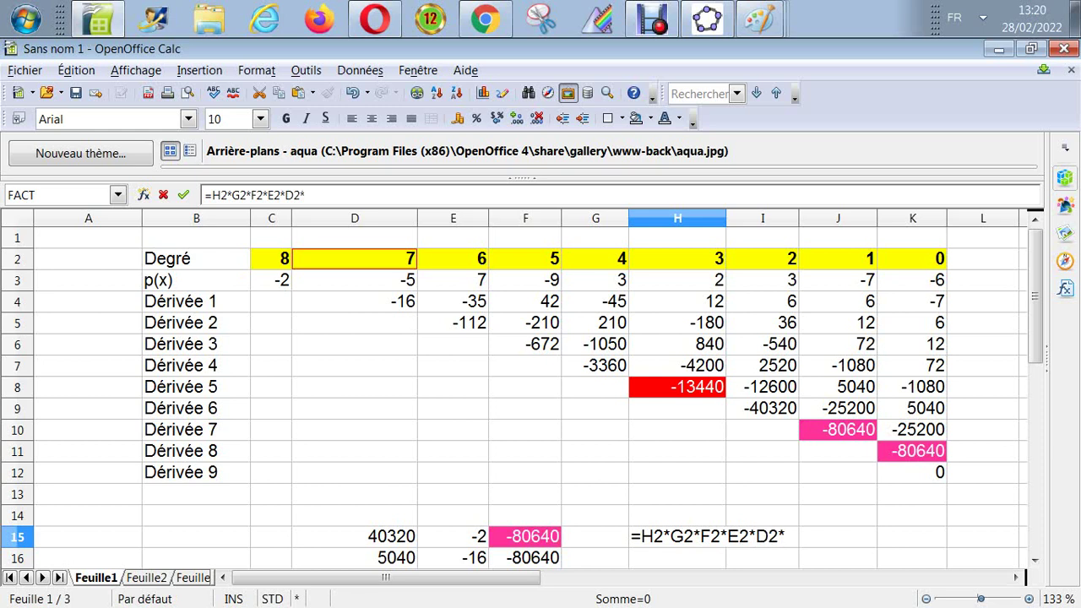
left_click(271, 258)
type("*")
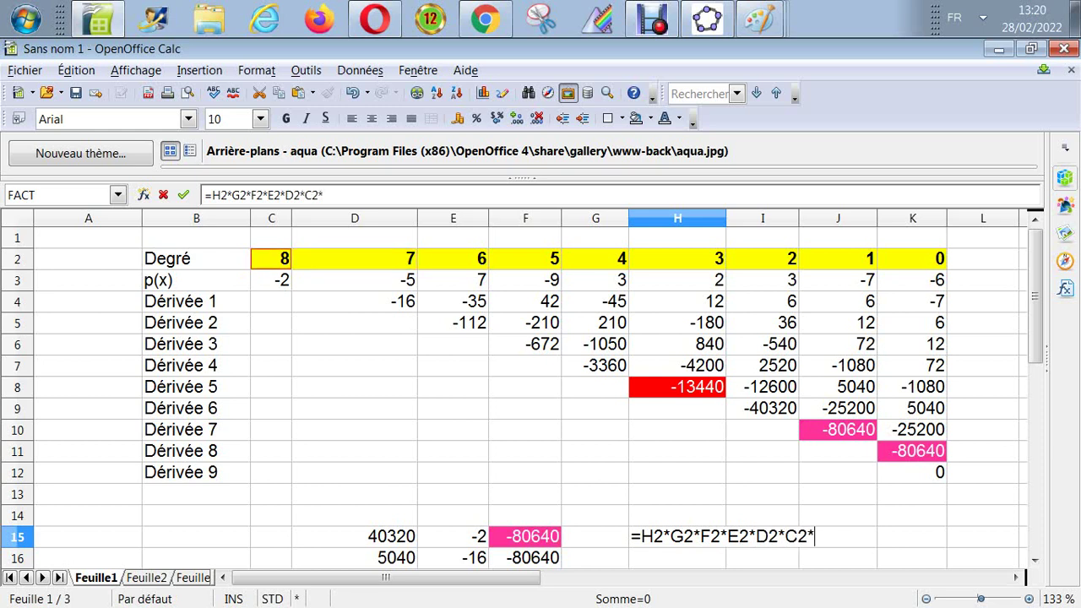
left_click(271, 280)
key("Return")
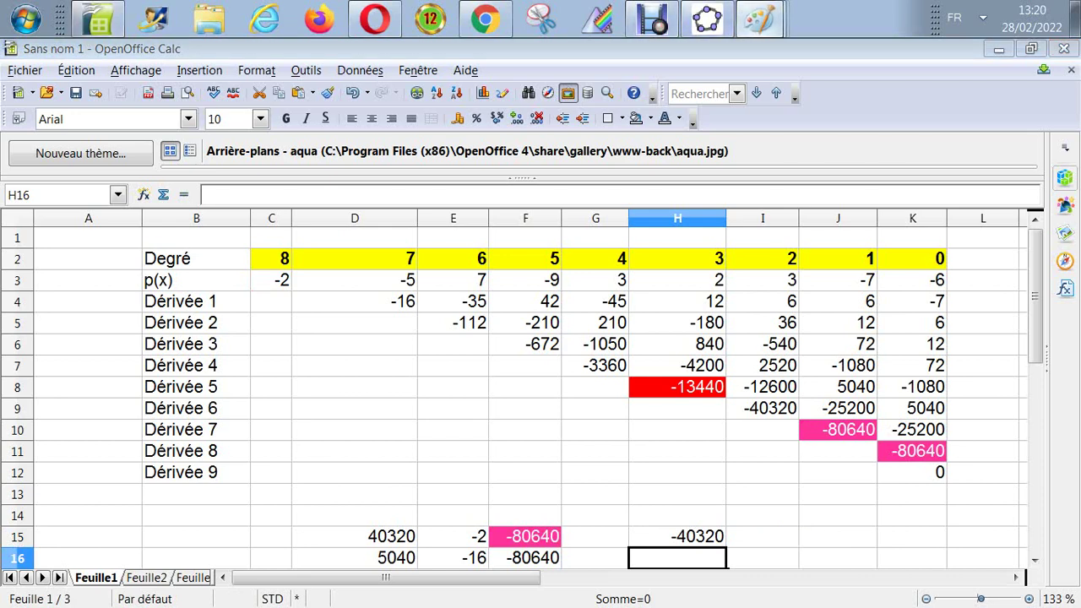
Step: Switch to Paint, frame the handwritten -40320 with a freehand rectangle, and return to the OpenOffice Calc spreadsheet
key("alt+Tab")
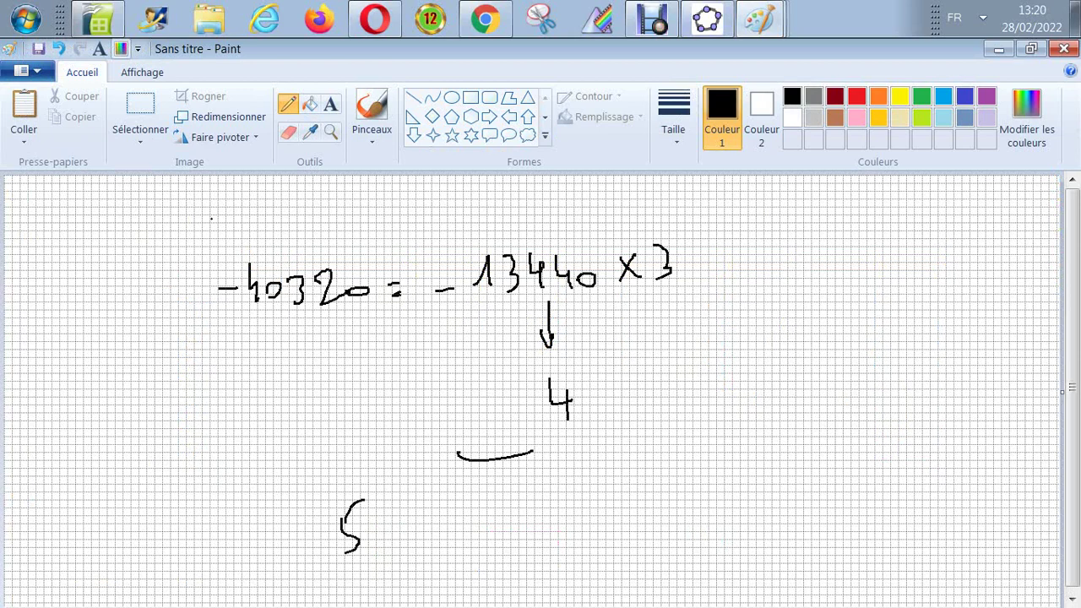
mouse_move(211, 220)
left_mouse_down()
mouse_move(394, 289)
mouse_move(238, 218)
left_mouse_up()
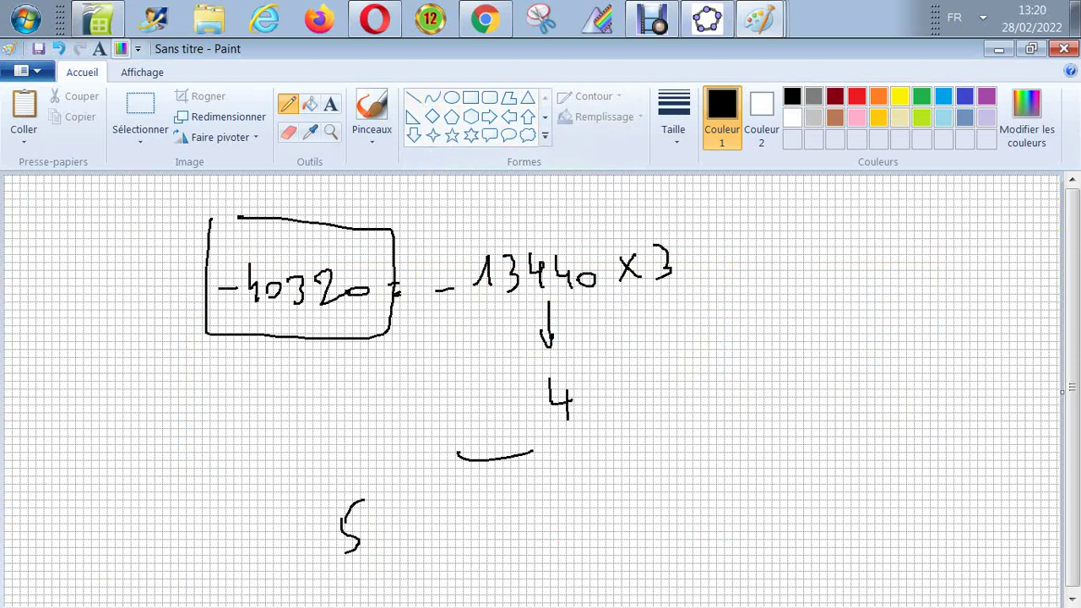
left_click(98, 18)
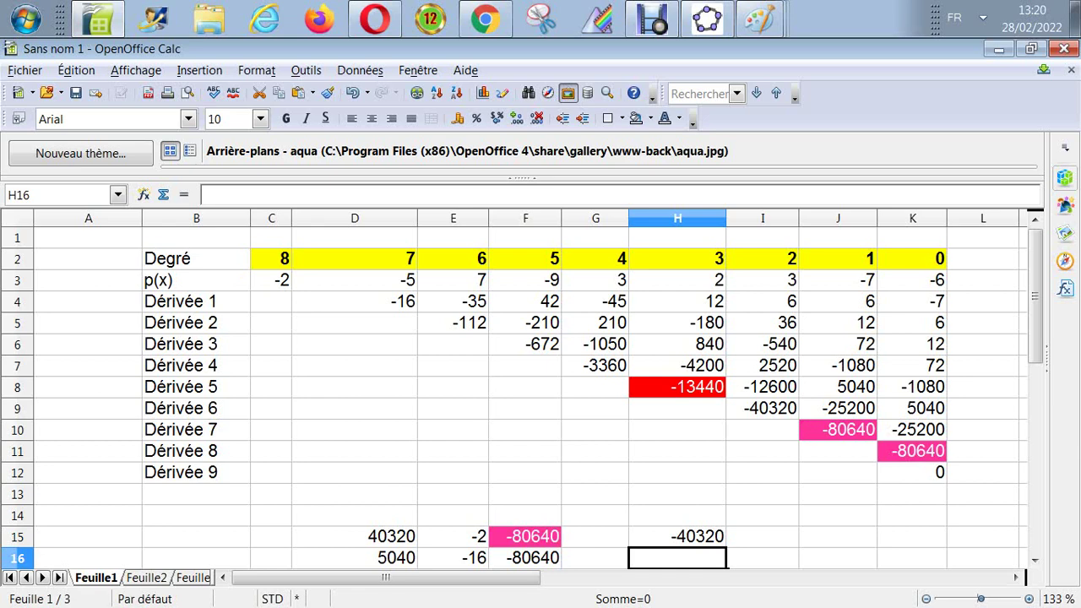
Step: Give cell I9, the leading coefficient of Dérivée 6, a dark orange background with white text
left_click(761, 408)
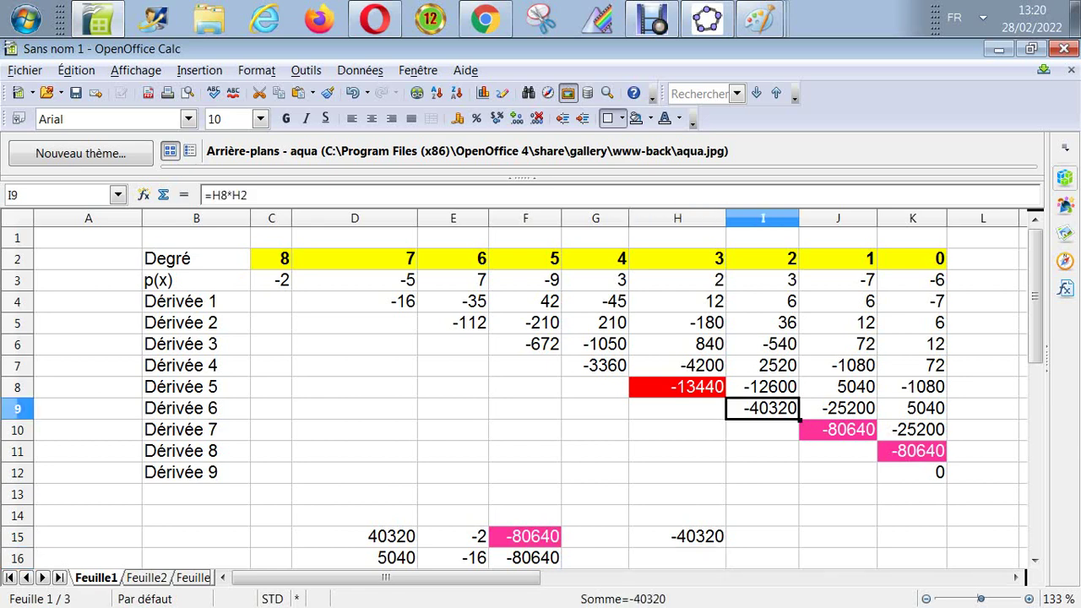
left_click(647, 118)
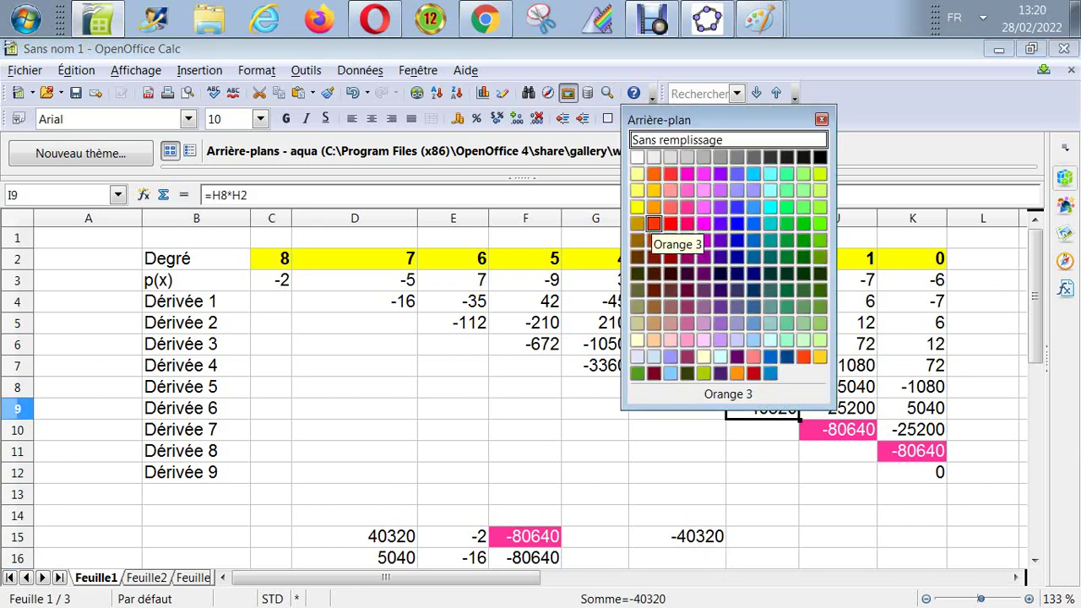
left_click(654, 240)
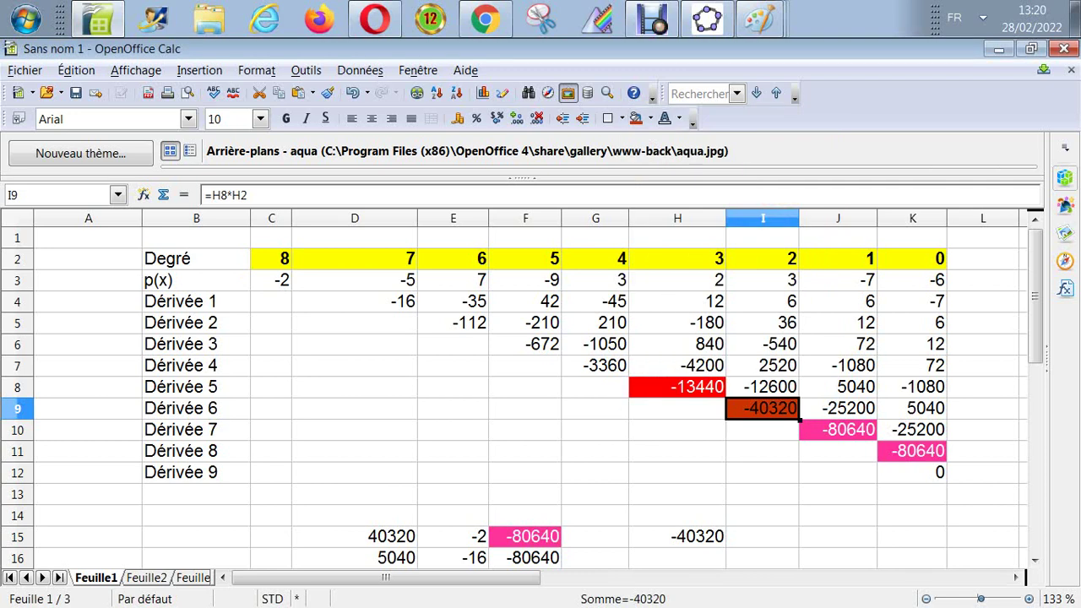
left_click(678, 118)
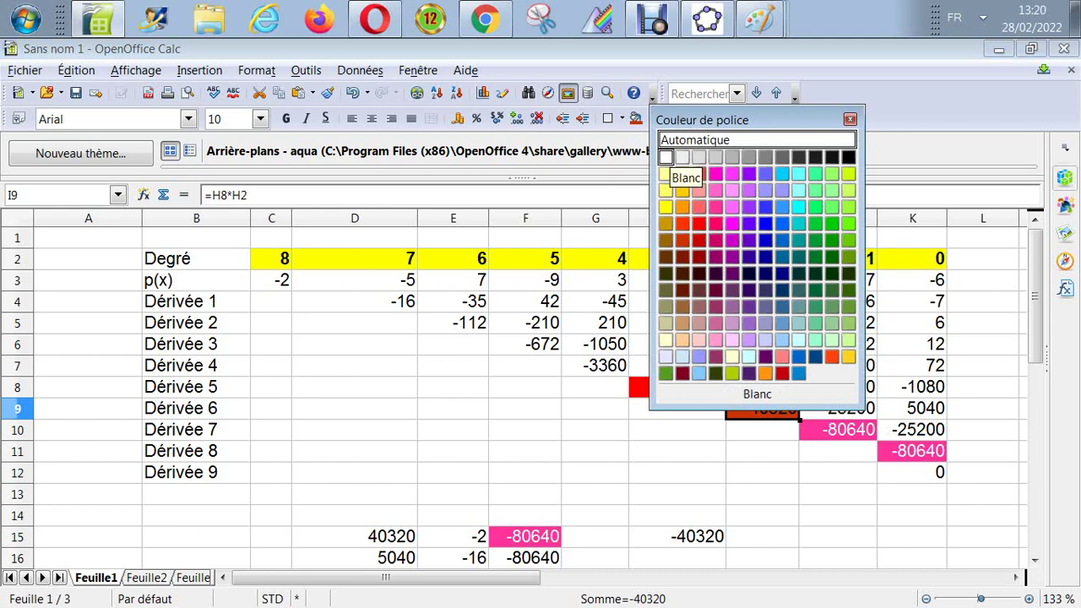
left_click(666, 158)
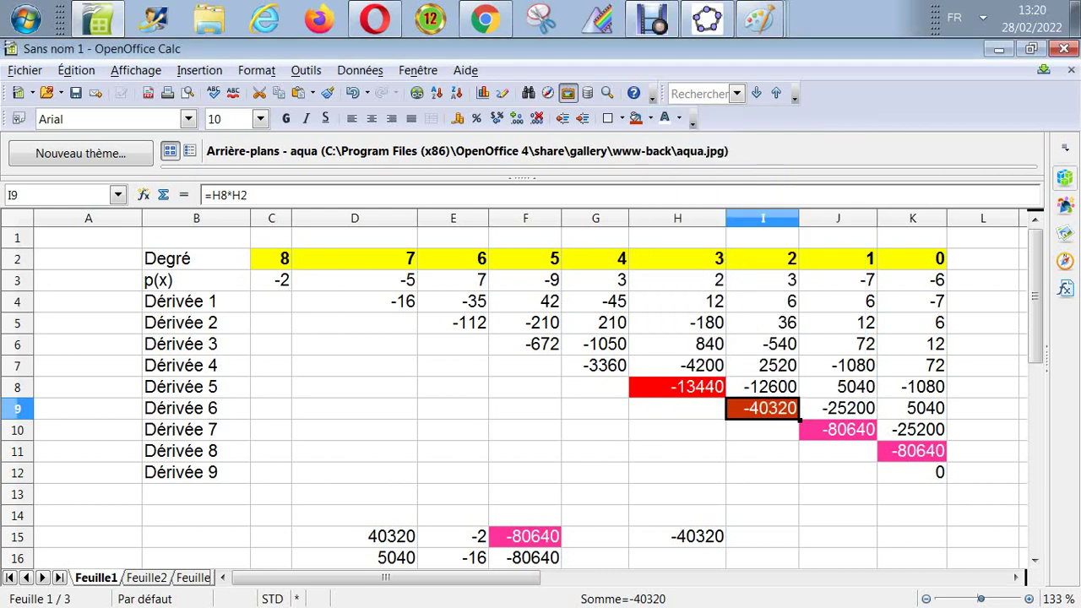
Step: Copy the plain formatting of cell H7 onto cell H8 to remove its red background and white text
left_click(676, 387)
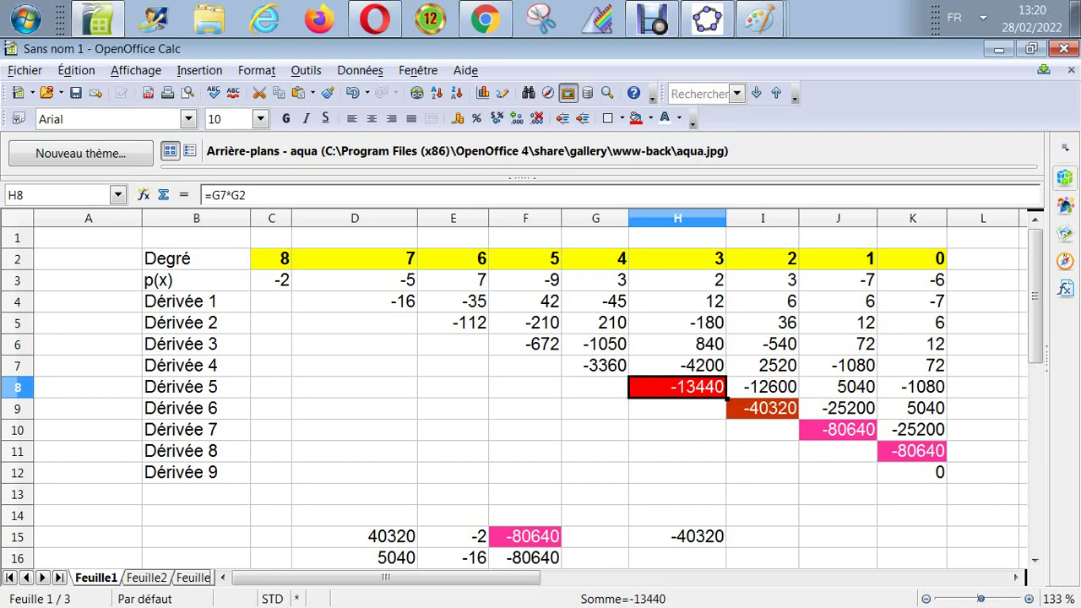
left_click(677, 365)
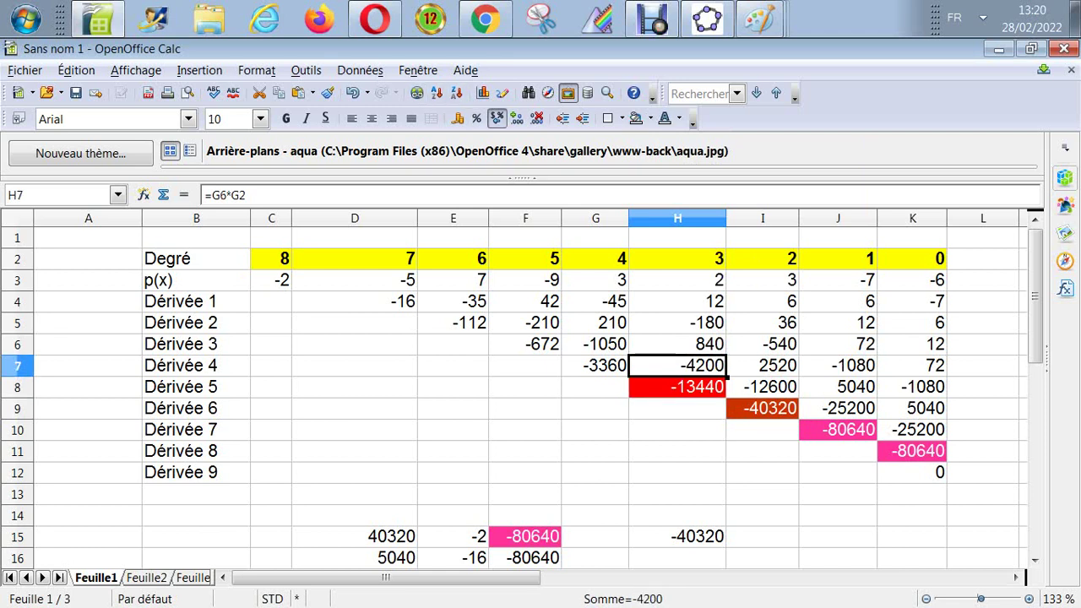
left_click(328, 93)
left_click(677, 387)
left_click(762, 386)
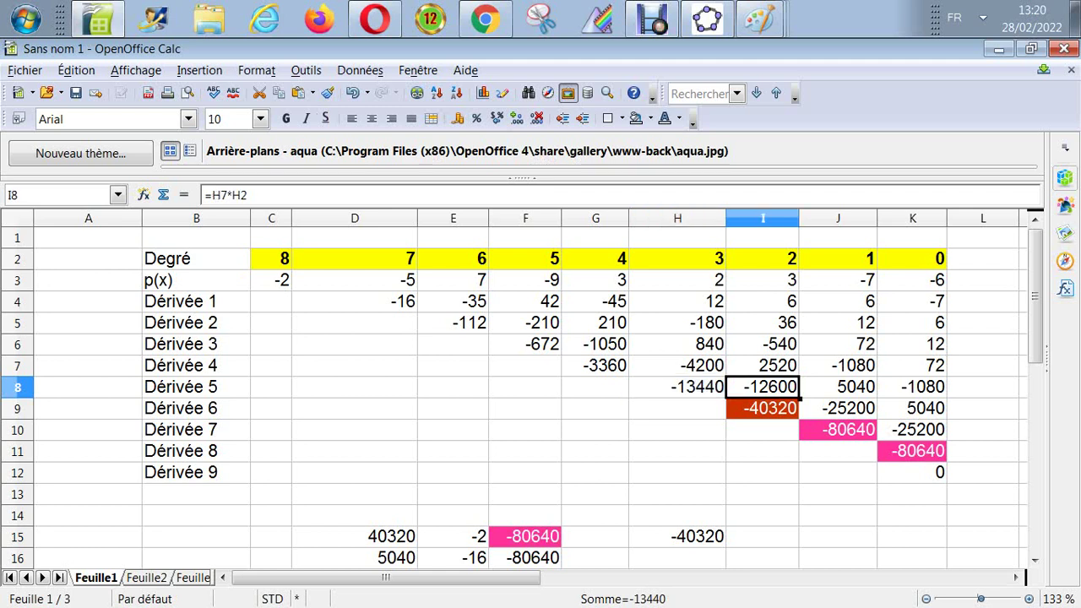
Step: Examine the Dérivée 6 row, the leading coefficient of p(x), and the leading coefficient of Dérivée 4
key("Down")
key("Left")
key("Left")
key("Left")
key("Left")
key("Left")
key("Left")
key("Left")
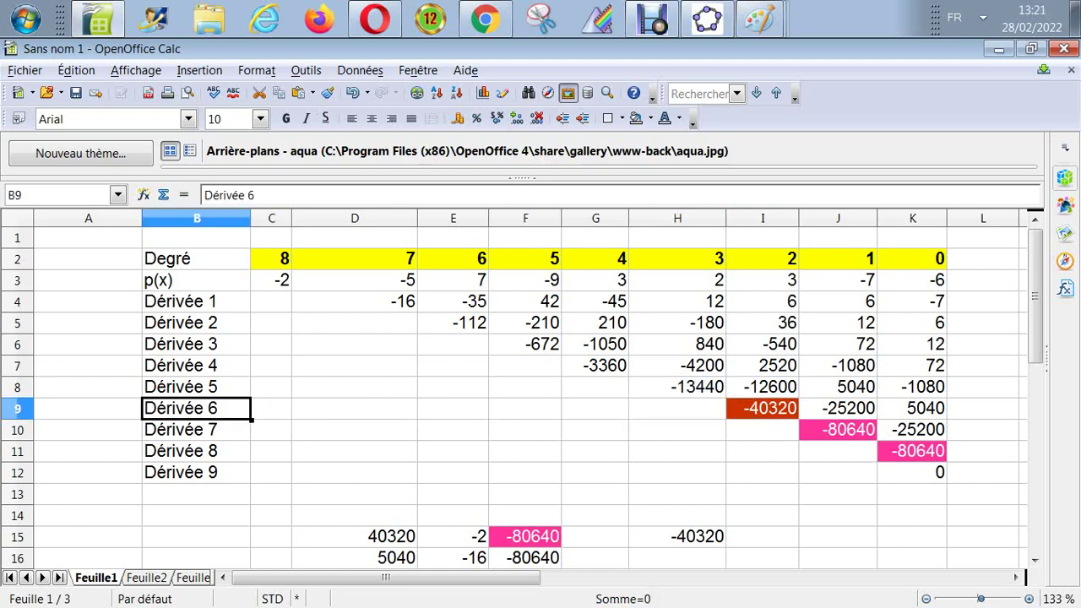
key("Up")
key("Up")
key("Up")
key("Up")
key("Up")
key("Up")
key("Right")
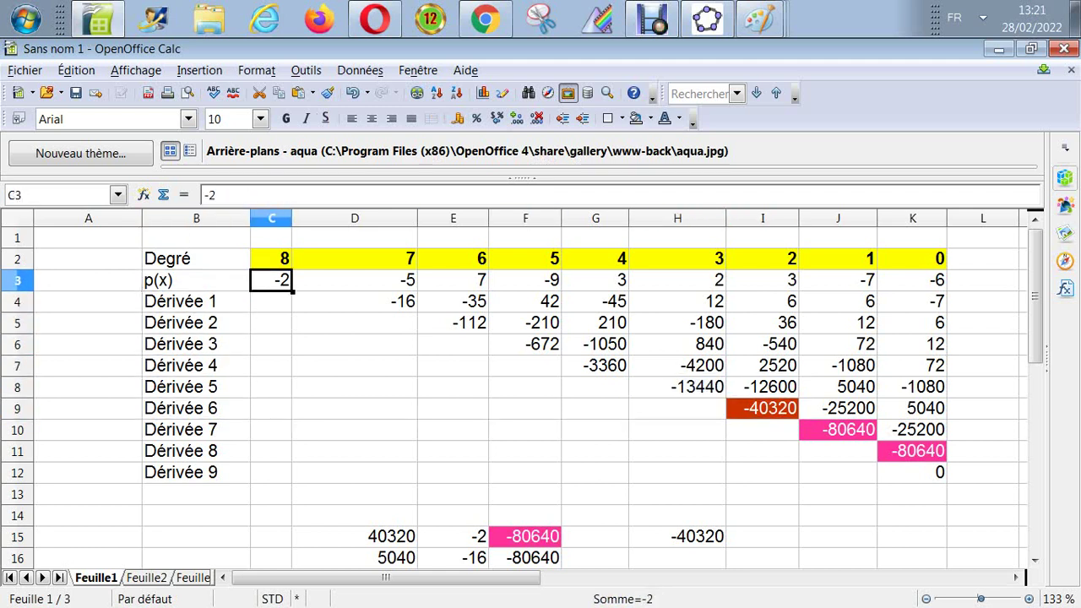
key("Down")
key("Down")
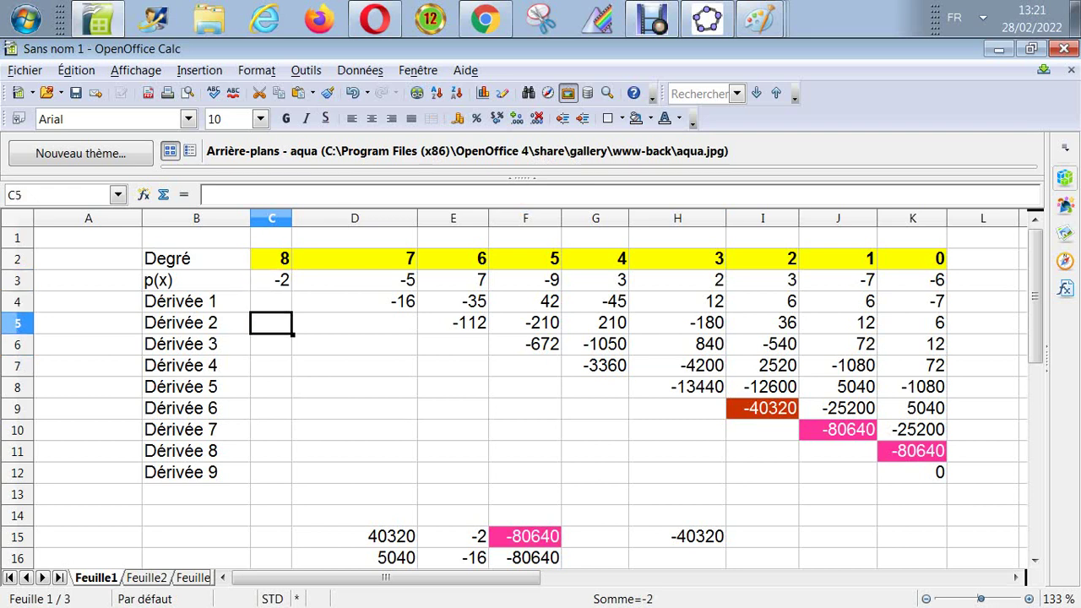
key("Right")
key("Down")
key("Down")
key("Right")
key("Right")
key("Right")
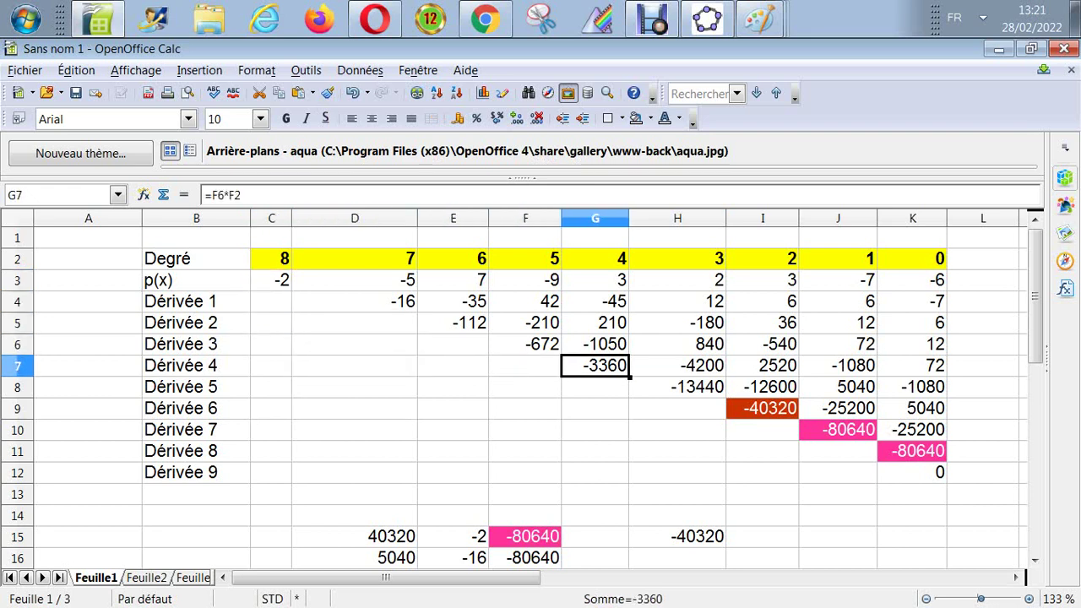
key("Down")
key("Down")
key("Down")
key("Down")
key("Down")
key("Down")
key("Down")
key("Up")
key("Up")
key("Up")
key("Up")
key("Up")
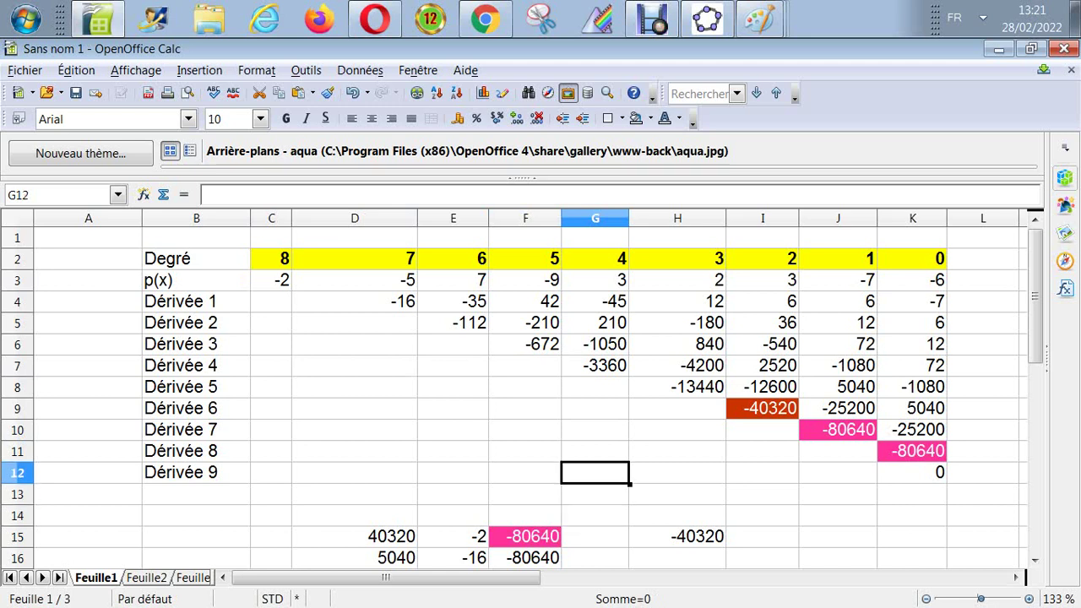
Step: Make the leading coefficient of Dérivée 4 in cell G7 bold
key("Up")
key("Up")
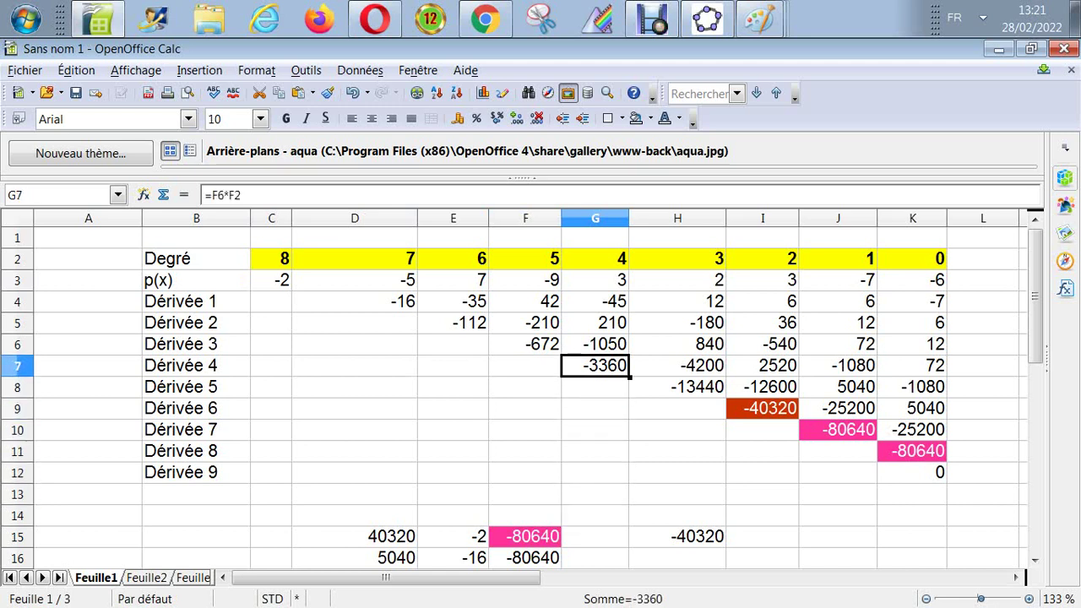
left_click(286, 118)
Step: Examine the degree row, the leading coefficient of p(x), and the factorial table starting in row 15
key("Up")
key("Up")
key("Up")
key("Up")
key("Up")
key("Left")
key("Left")
key("Left")
key("Left")
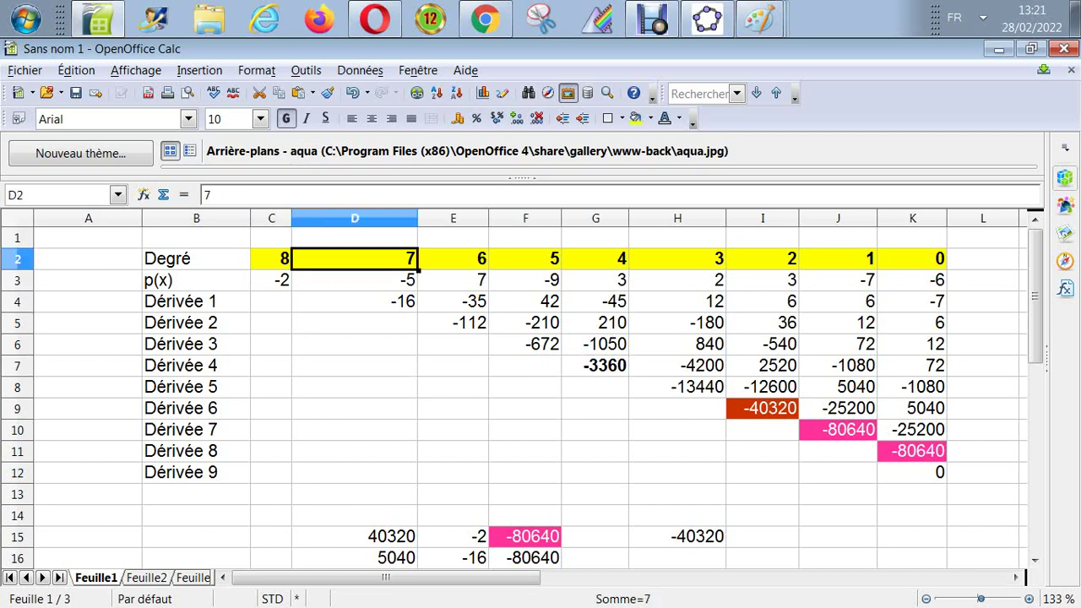
key("Down")
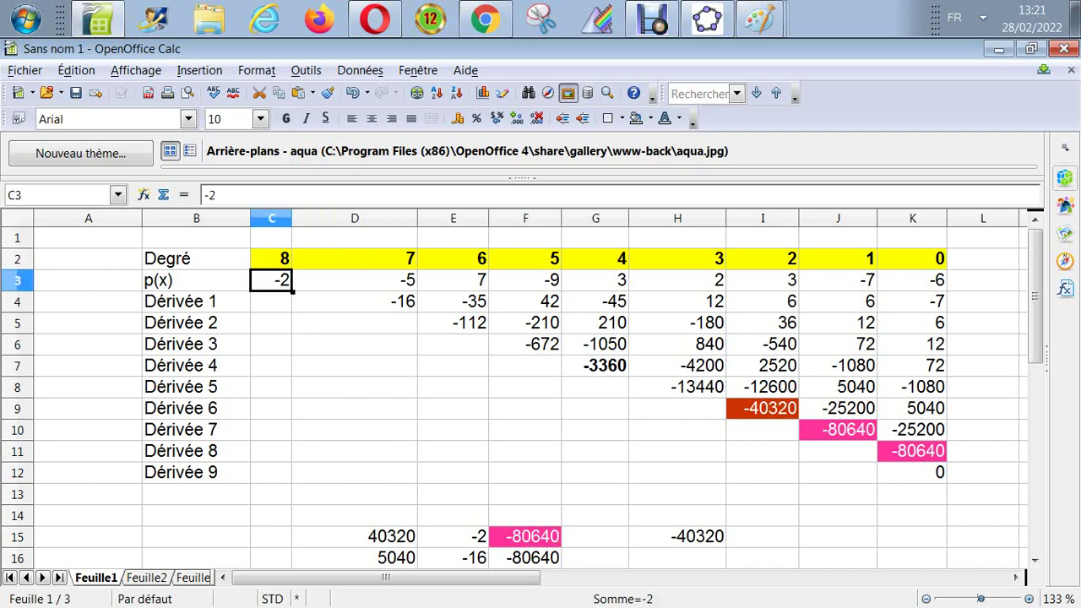
key("Down")
key("Down")
key("Down")
key("Down")
key("Down")
key("Down")
key("Down")
key("Down")
key("Down")
key("Down")
key("Down")
key("Down")
key("Down")
key("Down")
key("Down")
key("Down")
key("Down")
key("Down")
key("Up")
key("Up")
key("Up")
key("Up")
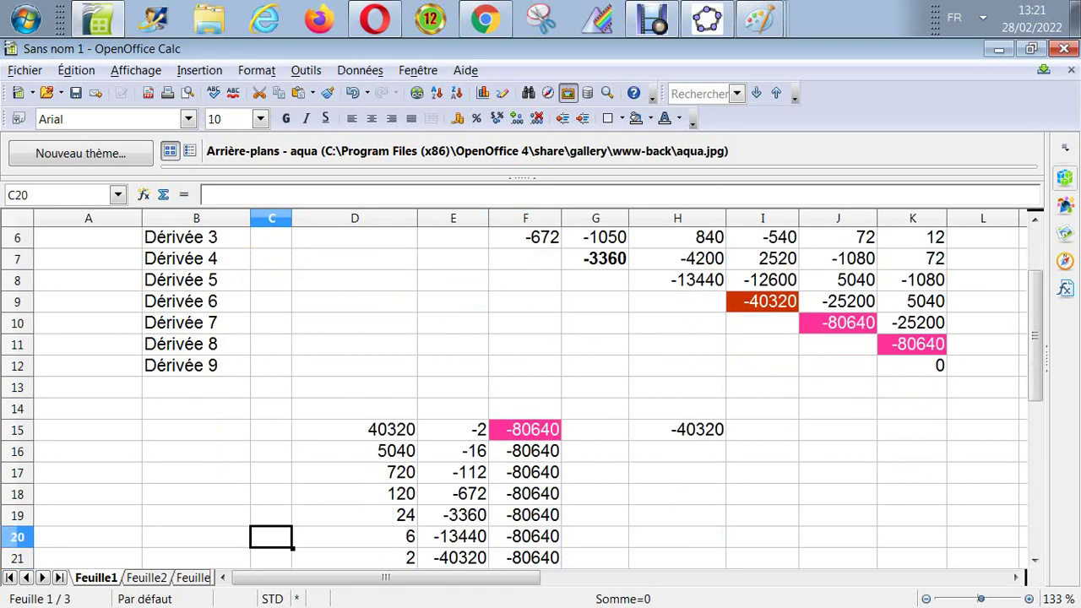
key("Right")
key("Right")
key("Up")
key("Up")
key("Up")
key("Up")
key("Up")
key("Up")
key("Up")
key("Up")
key("Up")
key("Up")
key("Up")
key("Up")
key("Up")
key("Up")
key("Up")
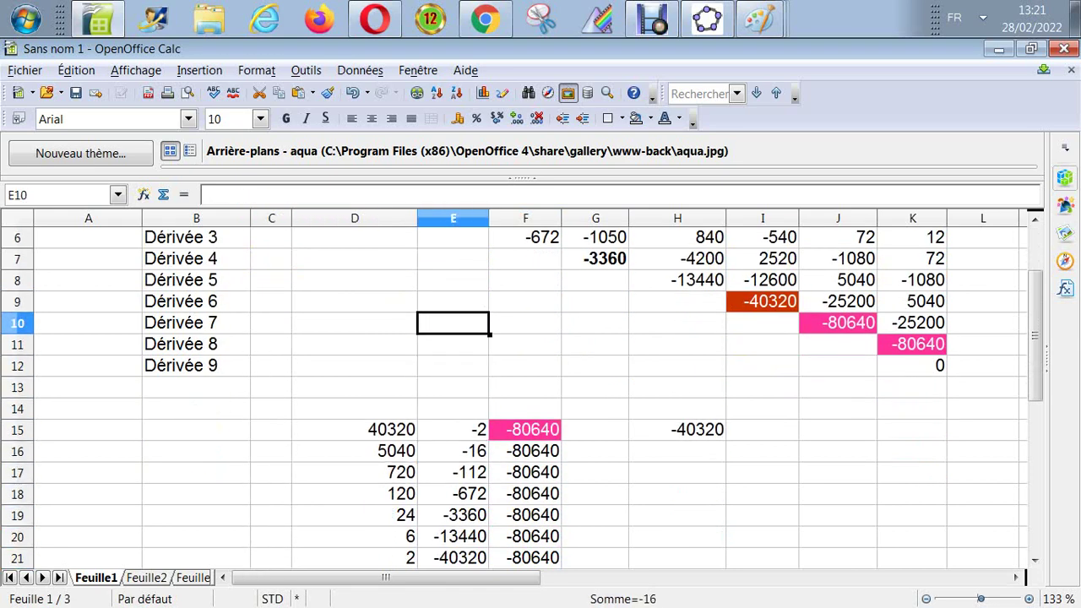
Step: In cell H16, compute the leading coefficient of Dérivée 5 with the formula =4*5*6*7*8*-2
key("Down")
key("Down")
key("Down")
key("Down")
key("Down")
key("Down")
key("Down")
key("Down")
key("Down")
key("Down")
key("Down")
key("Down")
key("Right")
key("Down")
key("Down")
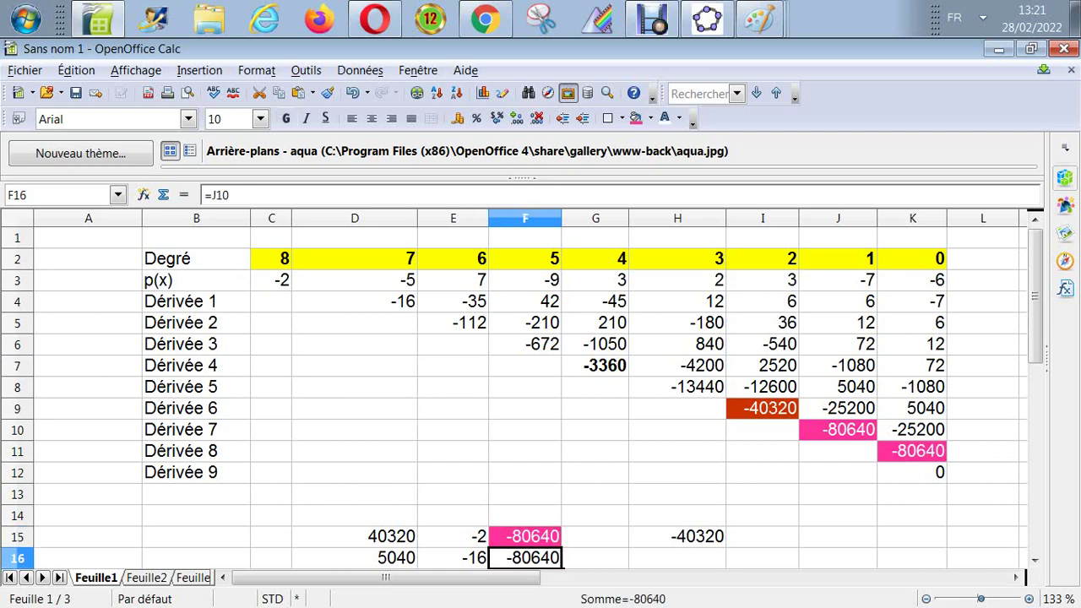
key("Right")
key("Right")
type("=")
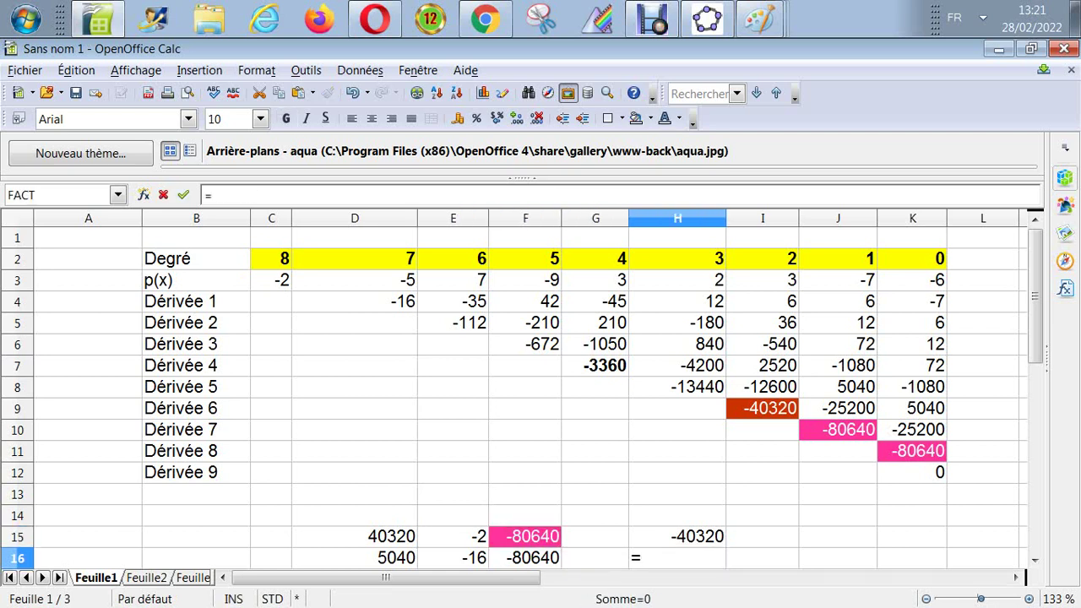
type("4*5*6*7*8")
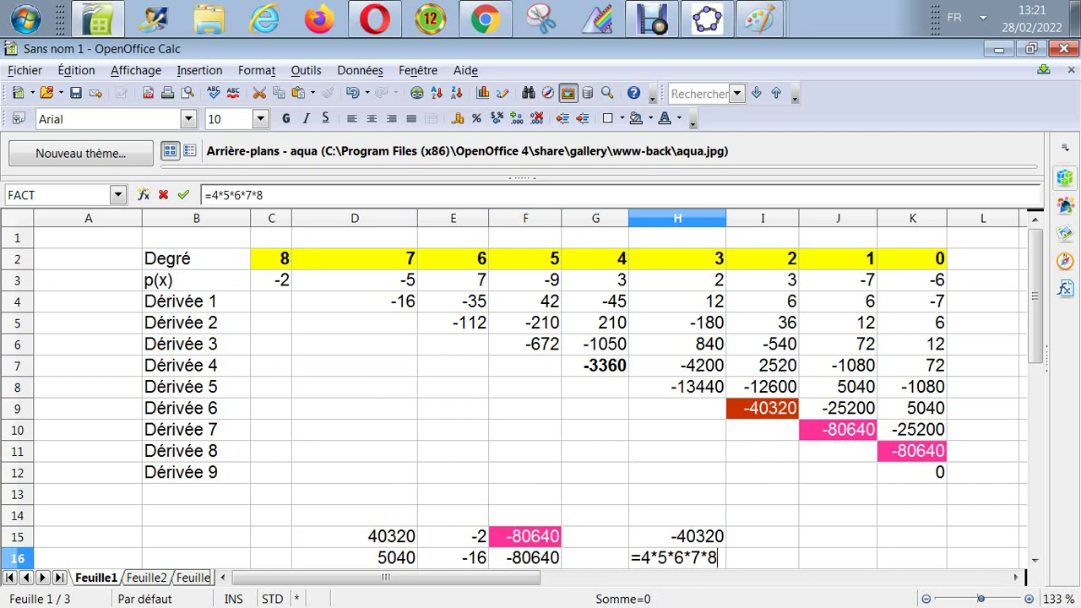
type("*-2")
key("Return")
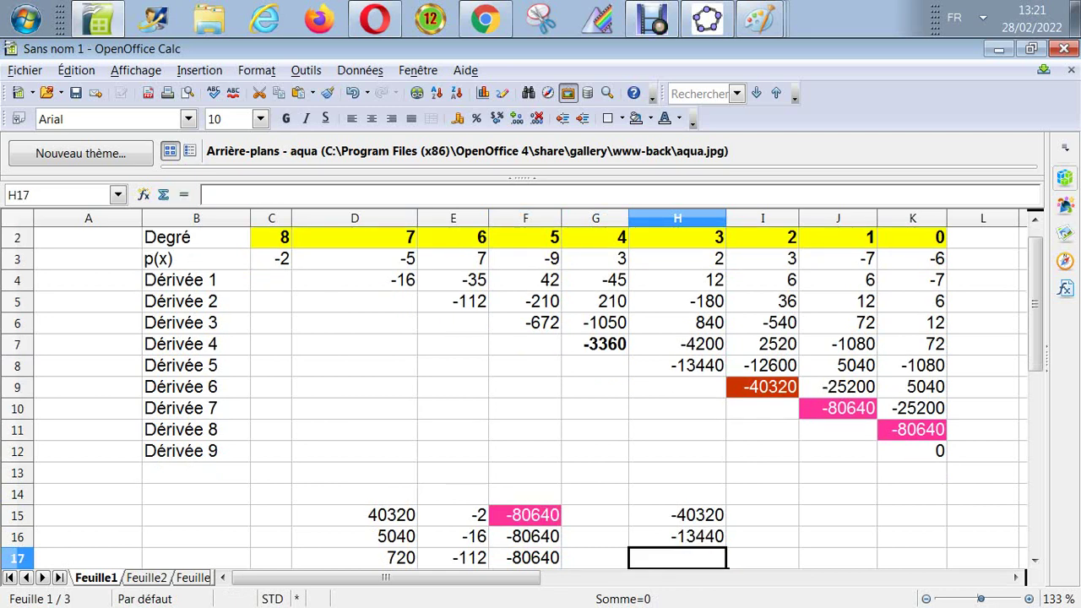
Step: Examine the product formulas in H15 and H16 and the leading coefficient of Dérivée 3 in F6
key("Up")
key("Up")
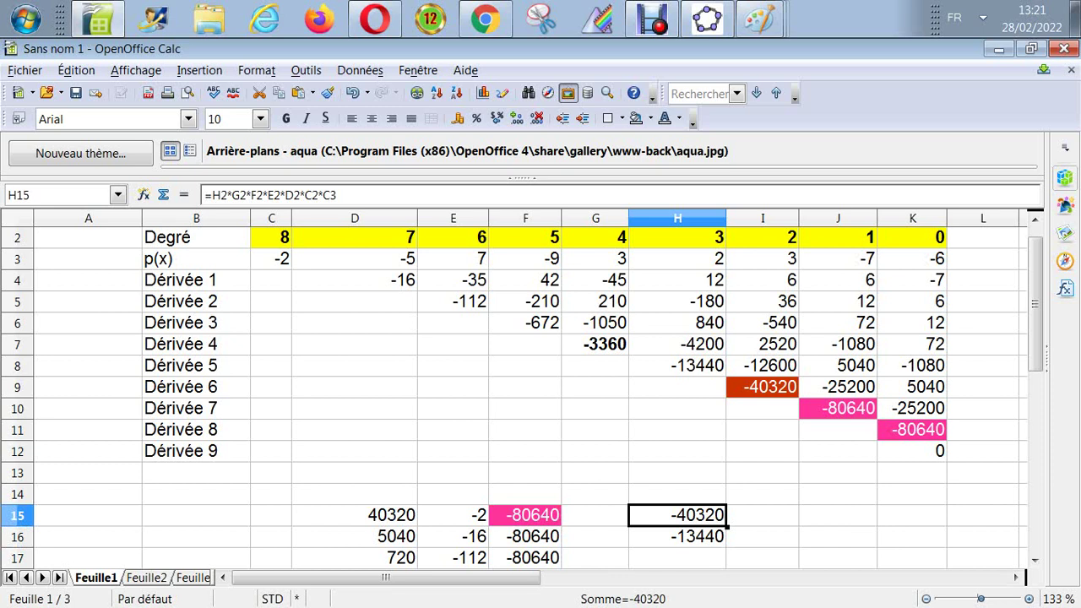
key("Down")
key("Down")
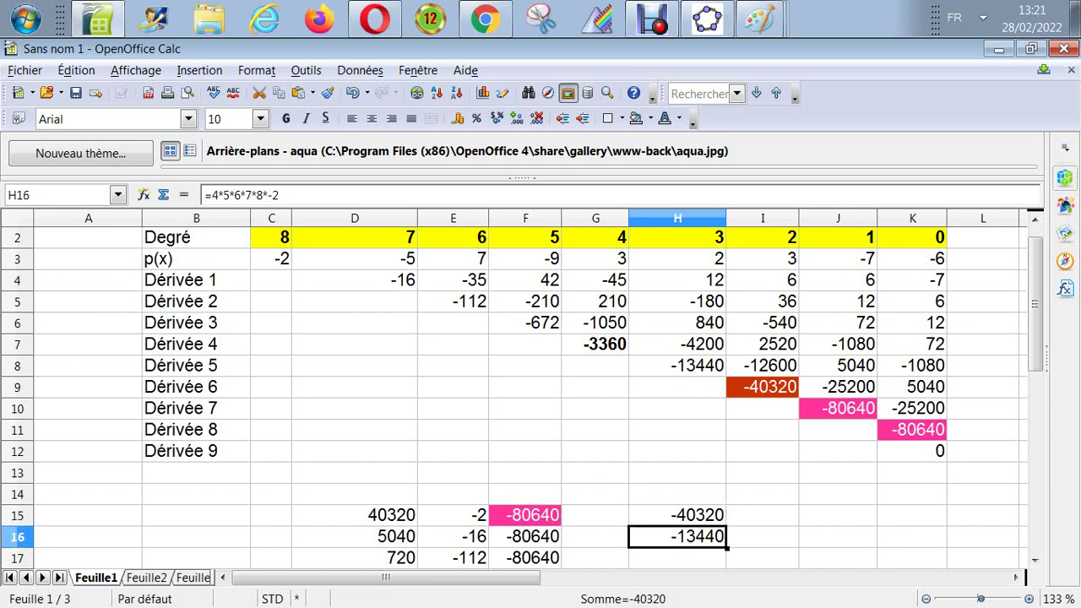
key("Up")
key("Up")
key("Up")
key("Up")
key("Up")
key("Up")
key("Up")
key("Up")
key("Up")
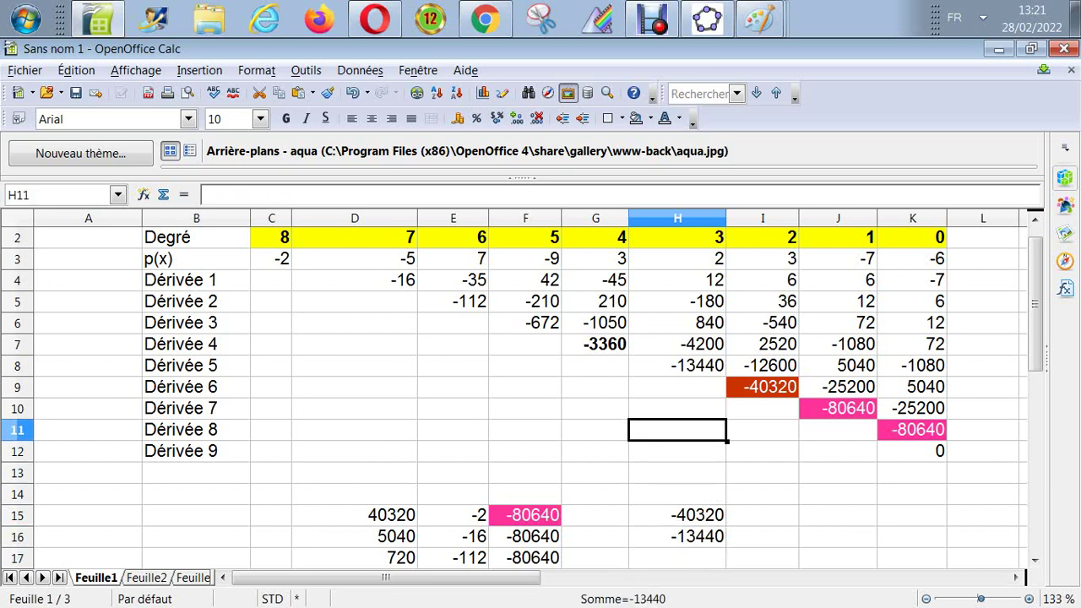
key("Left")
key("Left")
key("Up")
key("Up")
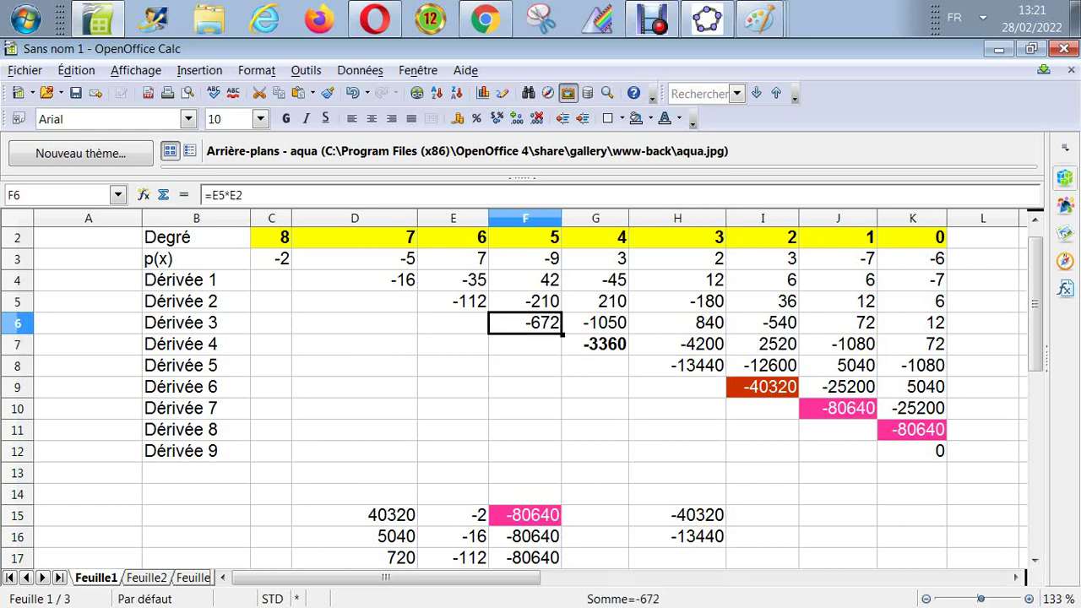
Step: In cell H17, compute the leading coefficient of Dérivée 4 with the formula =5*6*7*8*-2
key("Down")
key("Down")
key("Down")
key("Down")
key("Down")
key("Down")
key("Down")
key("Down")
key("Down")
key("Down")
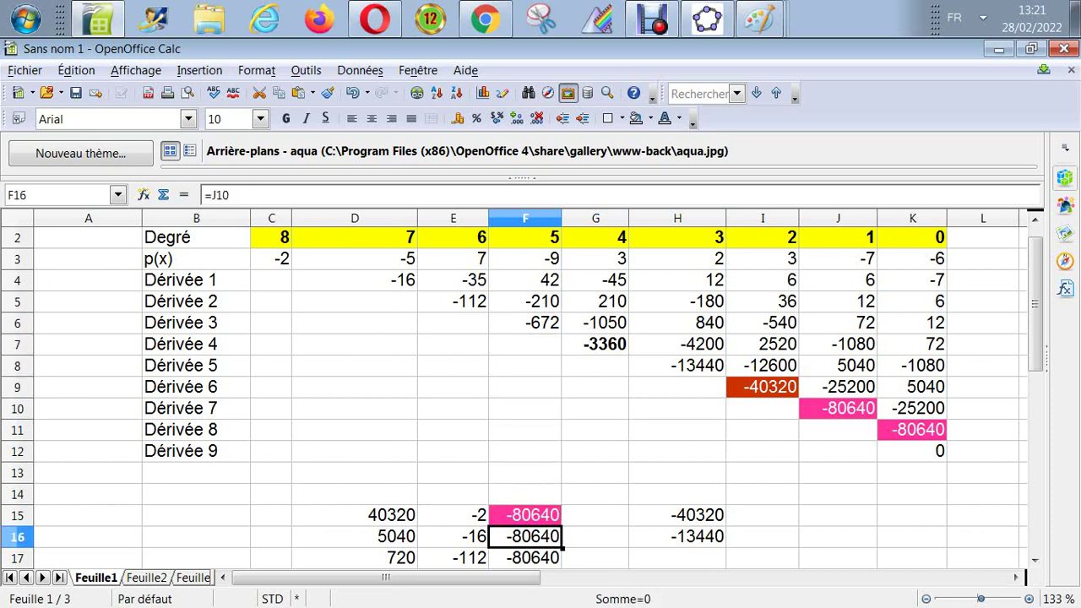
key("Down")
key("Right")
key("Right")
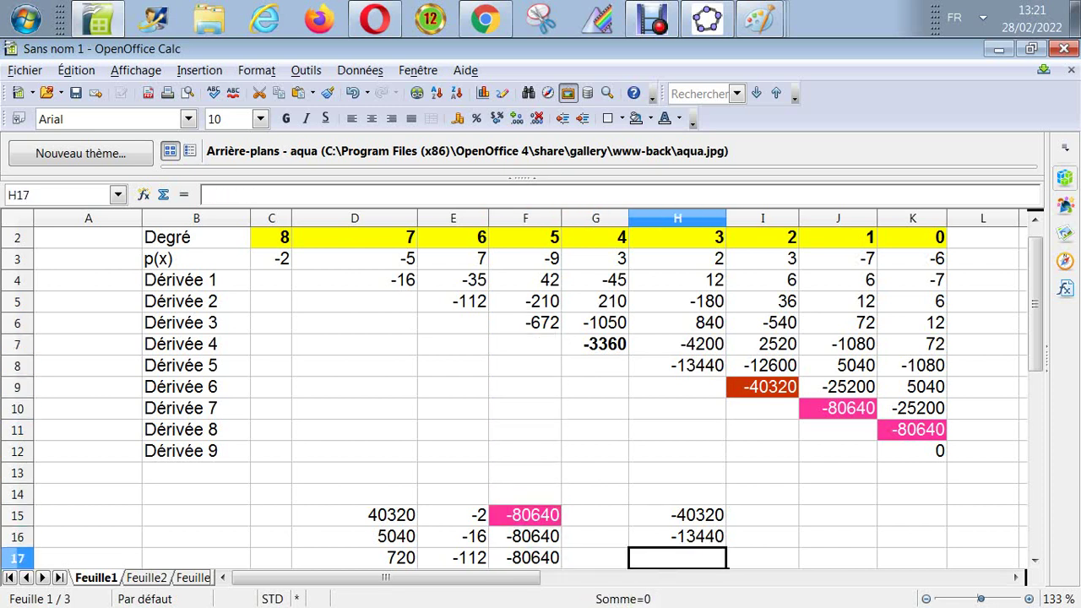
type("=")
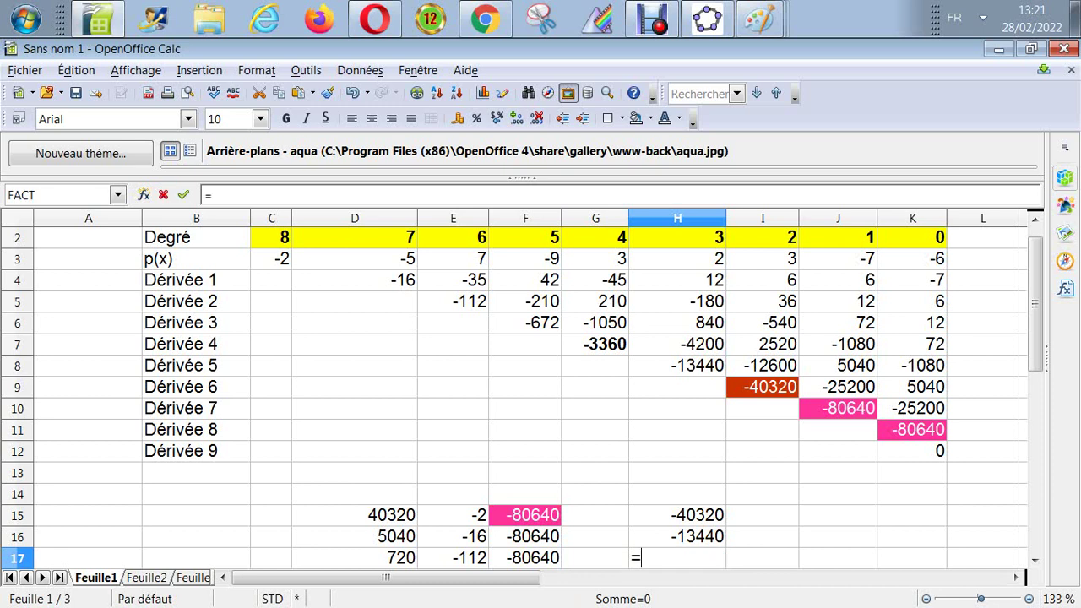
type("5*6")
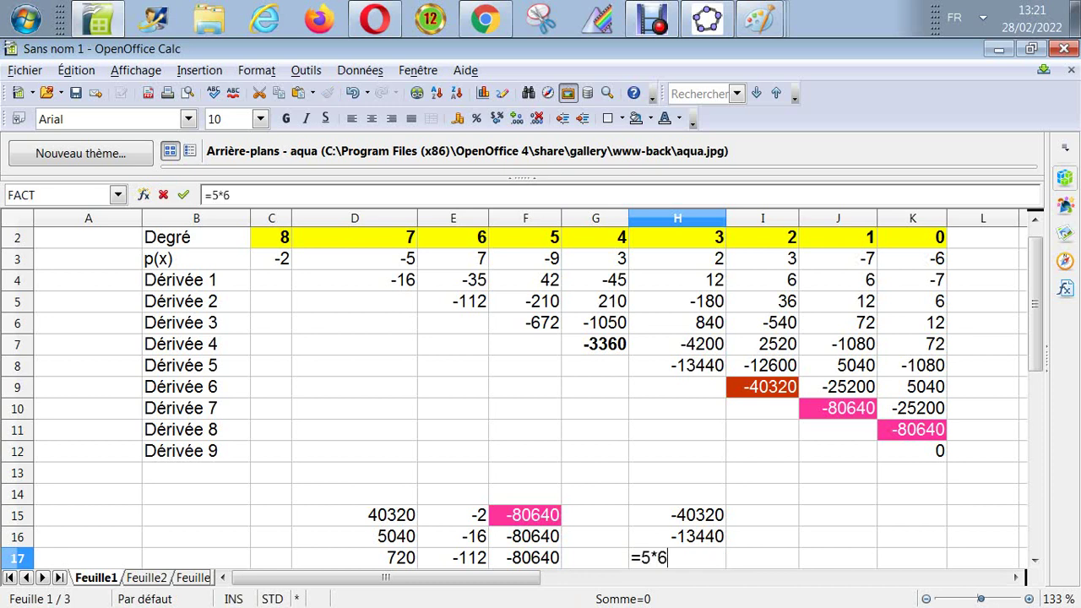
type("*7*8*-2")
key("Return")
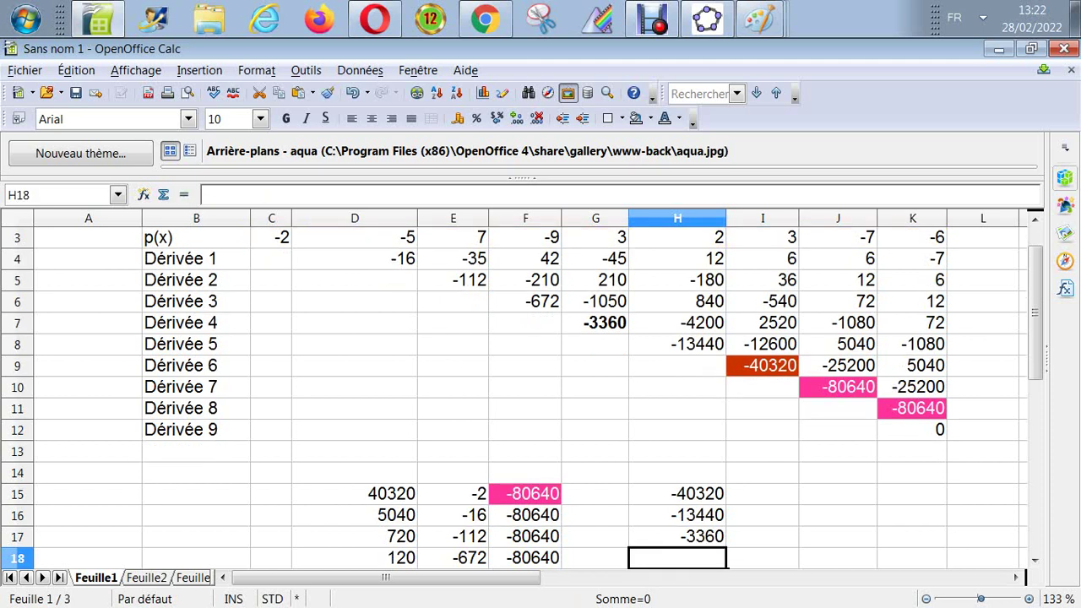
Step: Check the product in H17, and compute the leading coefficient of Dérivée 3 in H18 with =6*7*8*-2
left_click(677, 536)
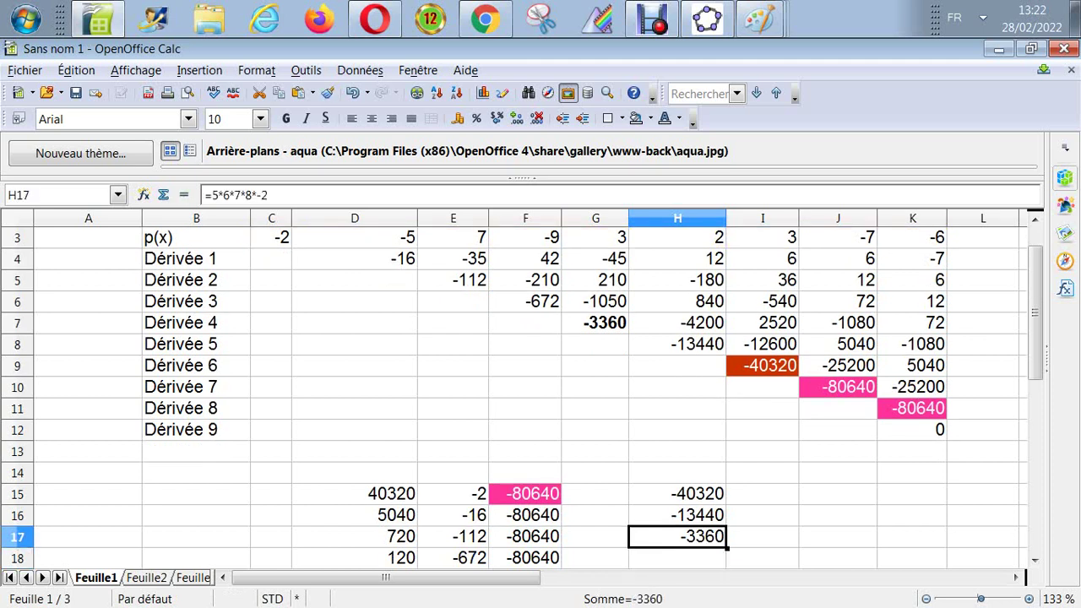
left_click(676, 558)
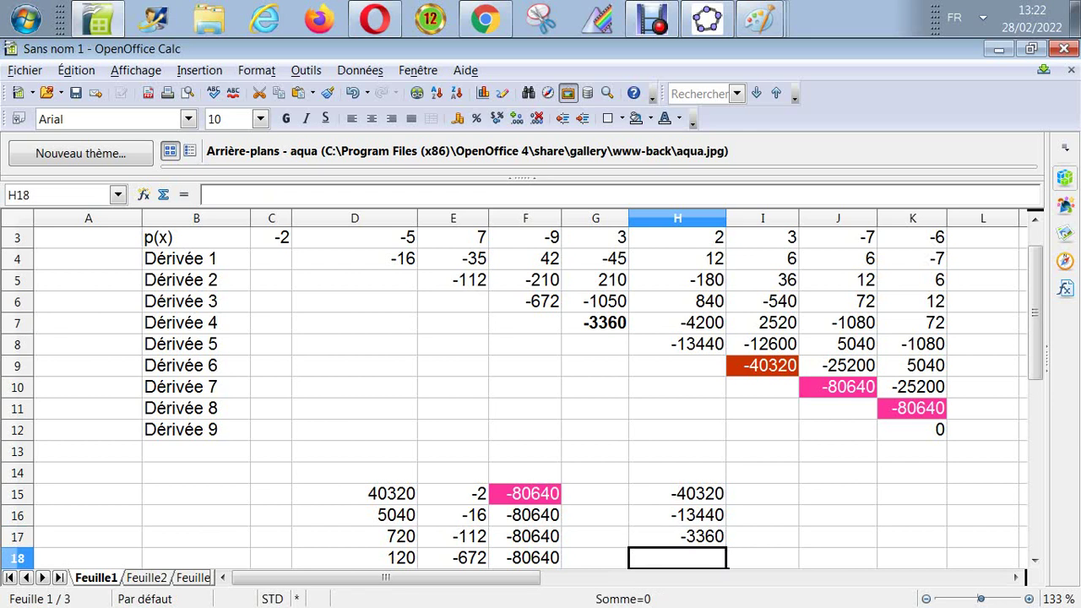
type("=")
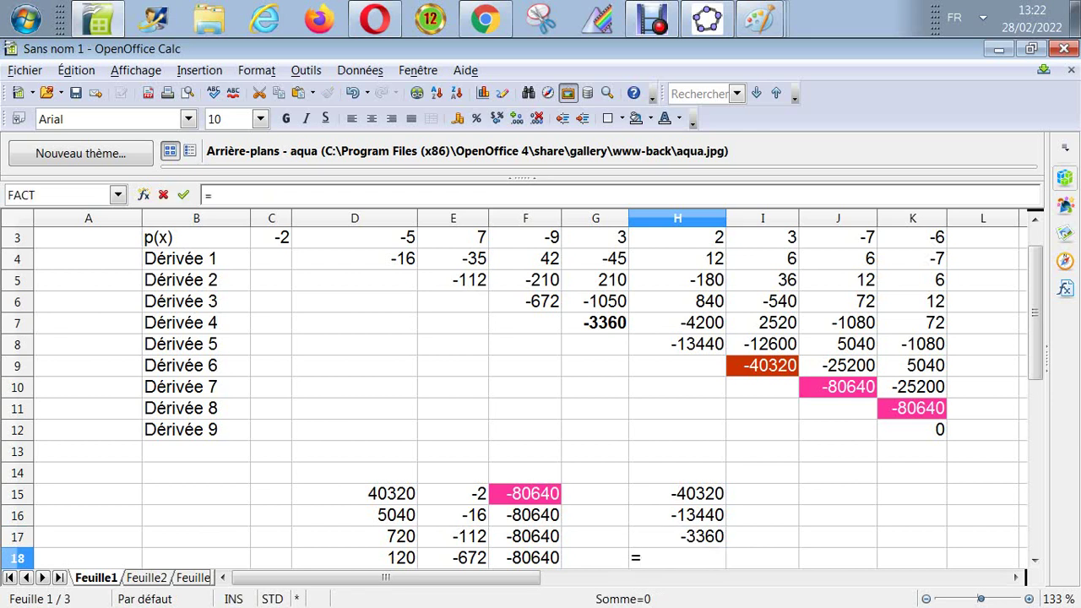
type("6*7*8*")
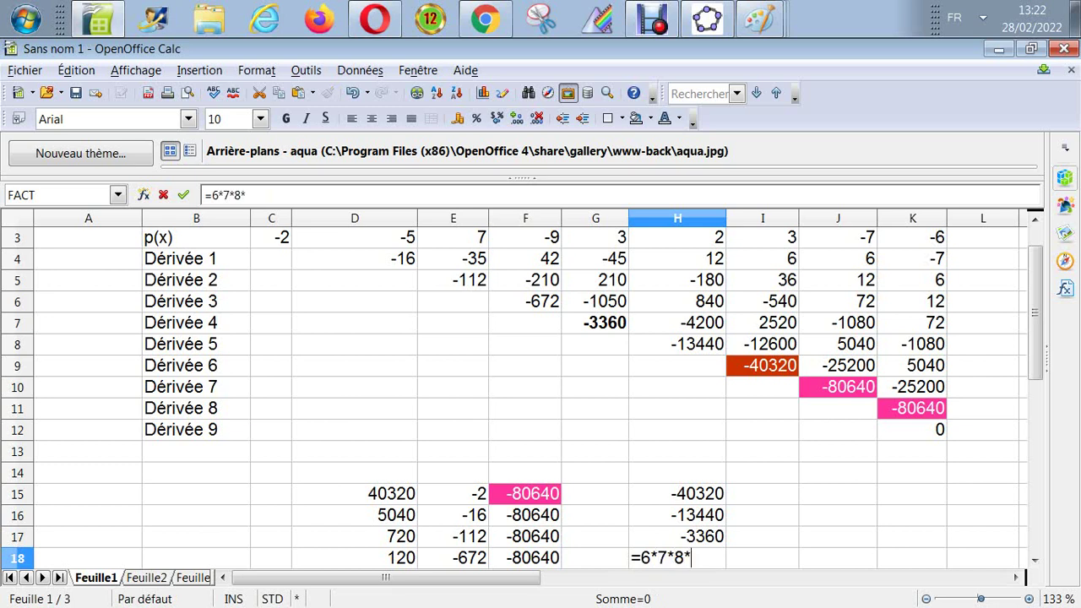
type("-2")
key("Return")
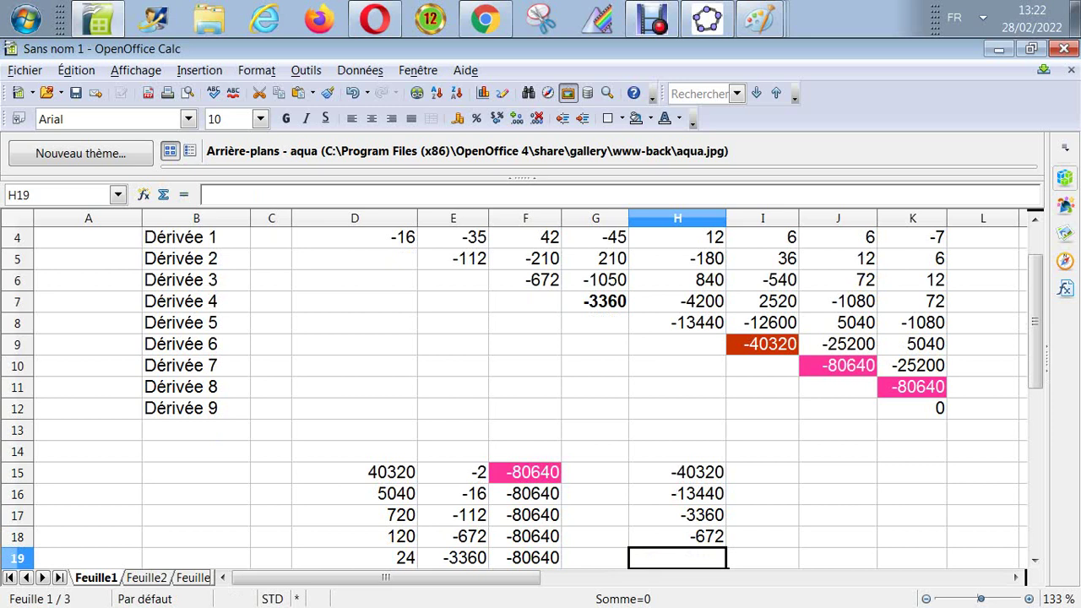
Step: In cell H19, compute the leading coefficient of Dérivée 2 with the formula =7*8*-2
type("=7*")
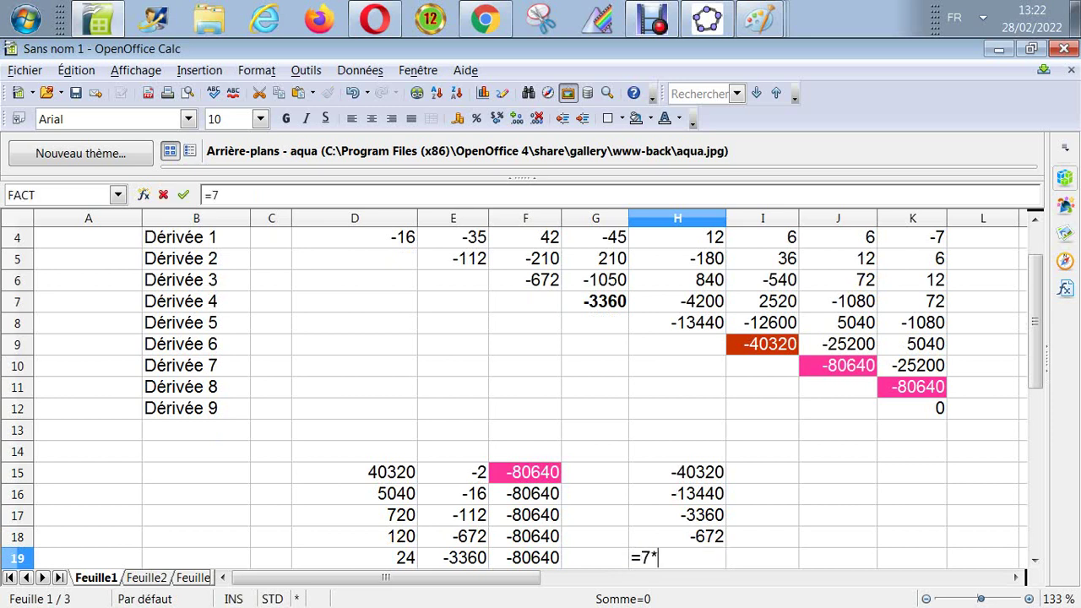
type("8*-2")
key("Return")
Step: Trace the leading coefficients from Dérivée 4 back up to the degree 6 heading in E2
key("Up")
key("Up")
key("Up")
key("Up")
key("Up")
key("Up")
key("Up")
key("Up")
key("Up")
key("Up")
key("Up")
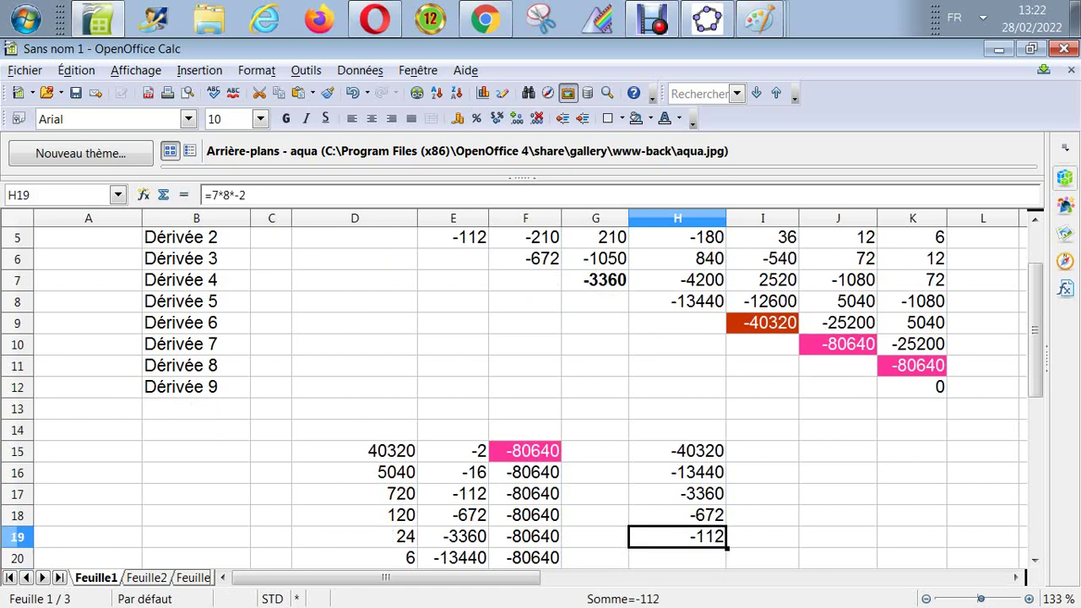
key("Up")
key("Up")
key("Up")
key("Left")
key("Down")
key("Left")
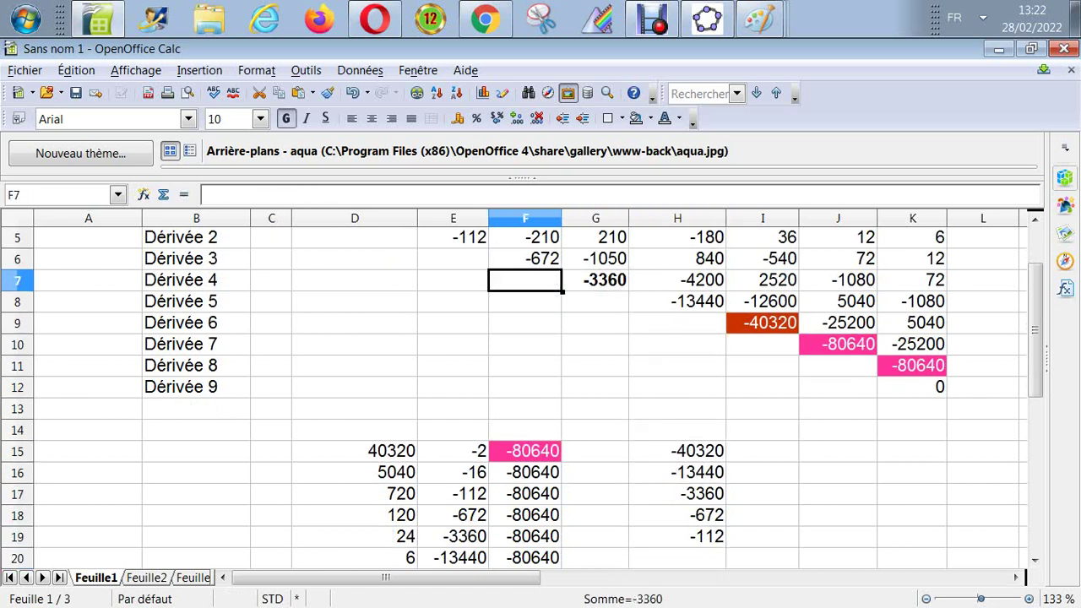
key("Up")
key("Left")
key("Up")
key("Up")
key("Up")
key("Up")
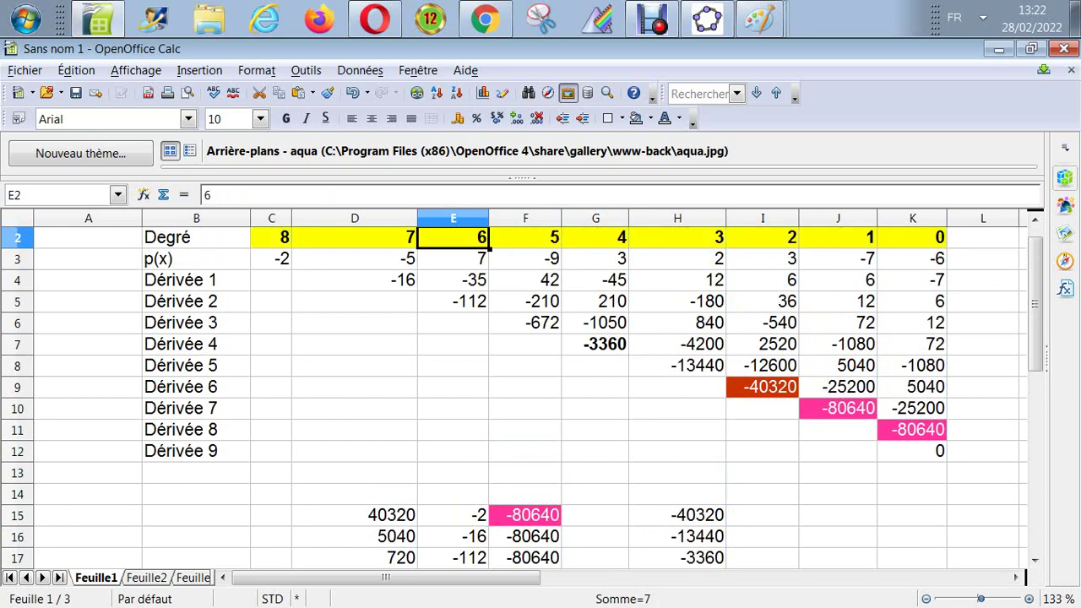
Step: Examine the leading coefficient of Dérivée 1 in D4, that of p(x) in C3, and the formula in F4
key("Down")
key("Down")
key("Down")
key("Left")
key("Up")
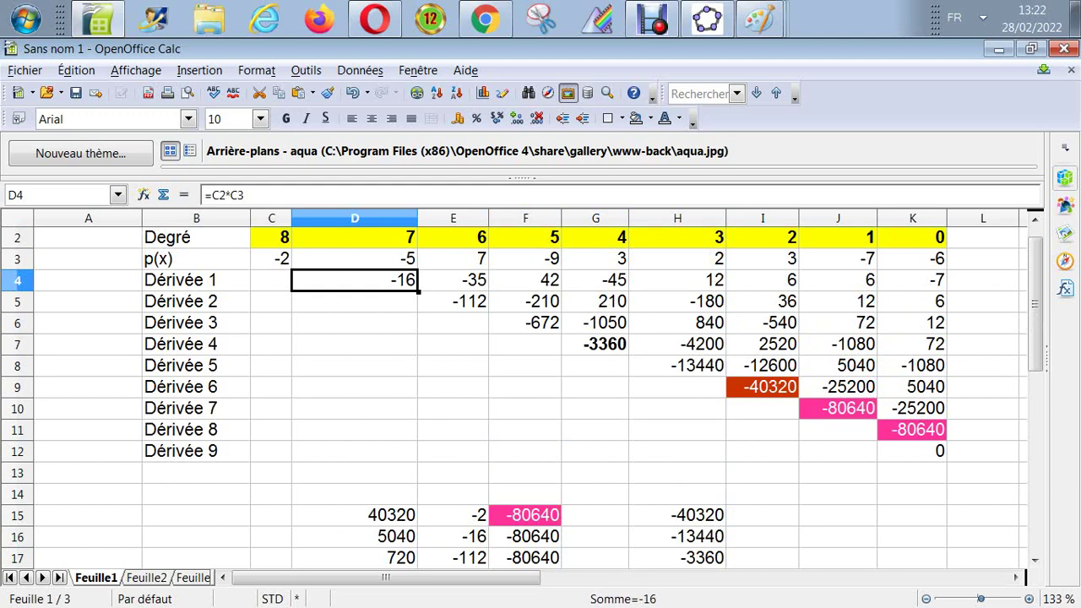
left_click(270, 279)
left_click(271, 258)
left_click(270, 280)
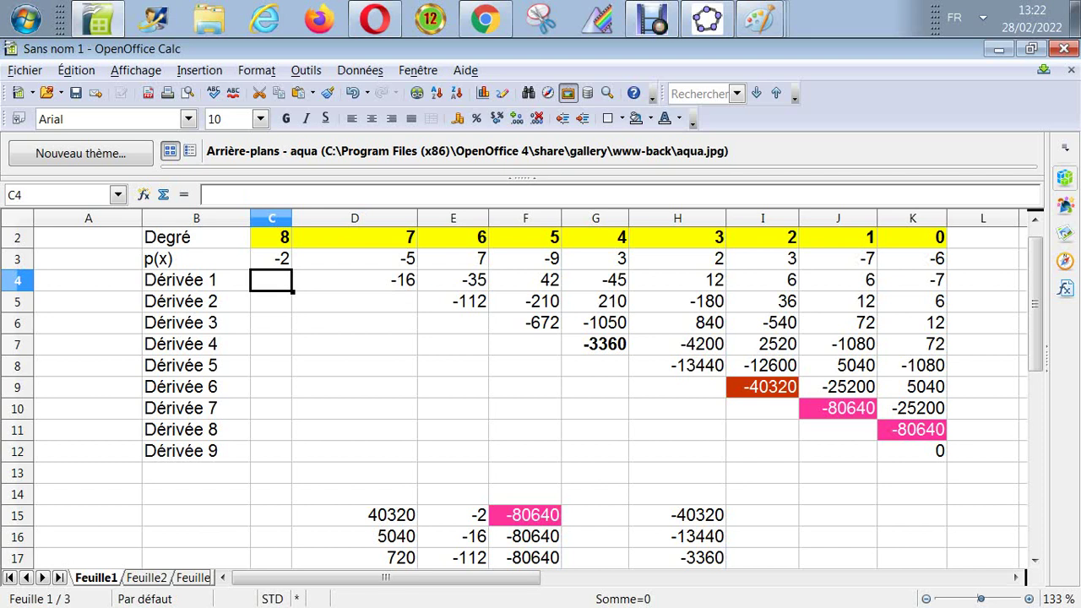
key("Down")
key("Right")
key("Right")
key("Right")
key("Up")
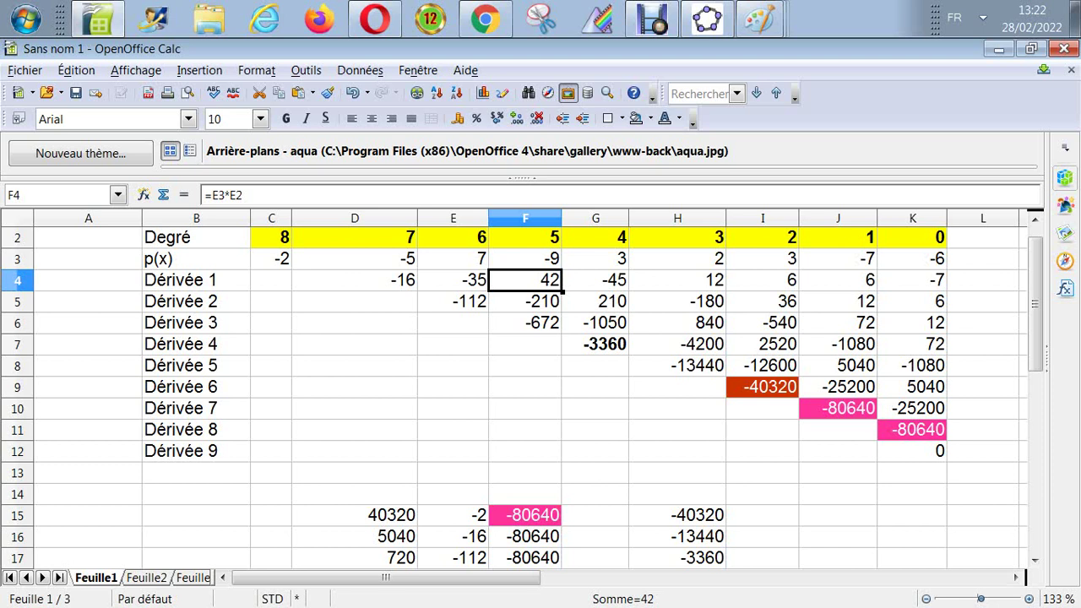
Step: Compare the degree 6 cells E2 to E4 with the D4 formula and the leading coefficient of p(x) in C3
key("Left")
key("Up")
key("Up")
key("Down")
key("Down")
key("Up")
key("Down")
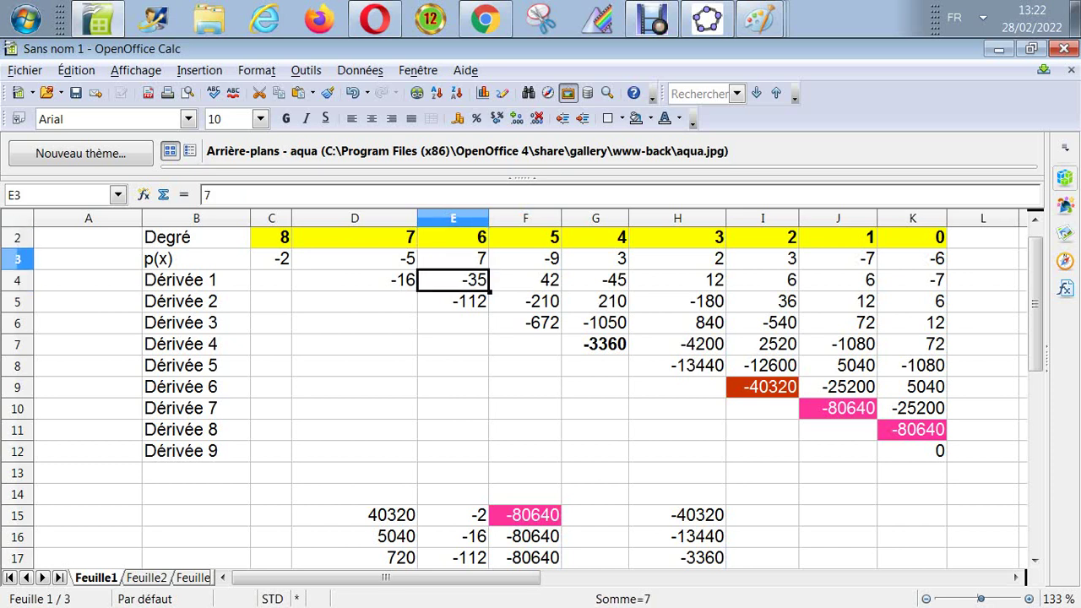
key("Up")
key("Up")
key("Down")
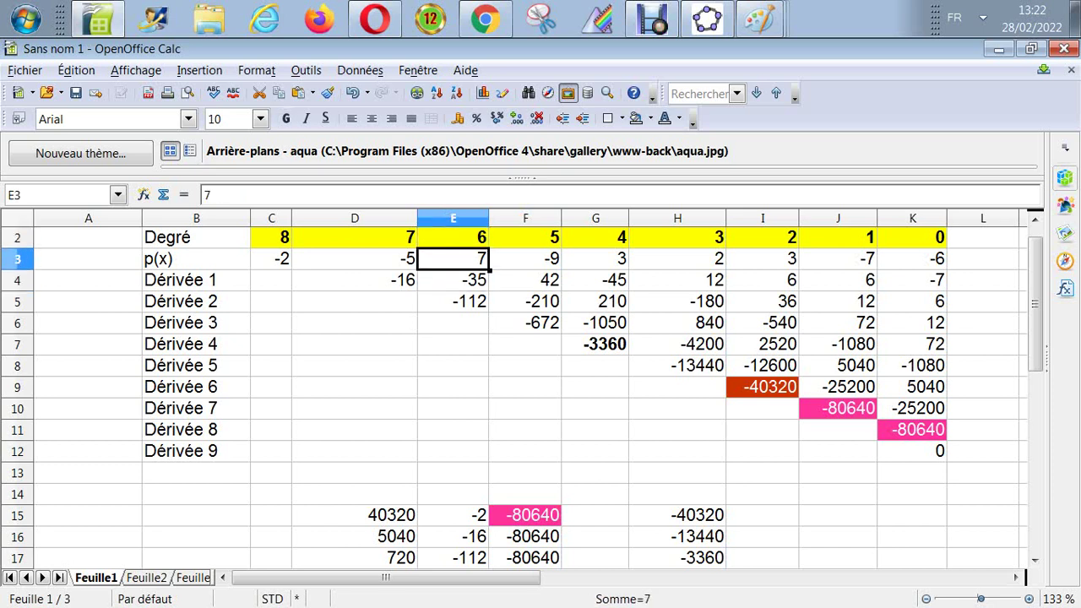
key("Down")
key("Left")
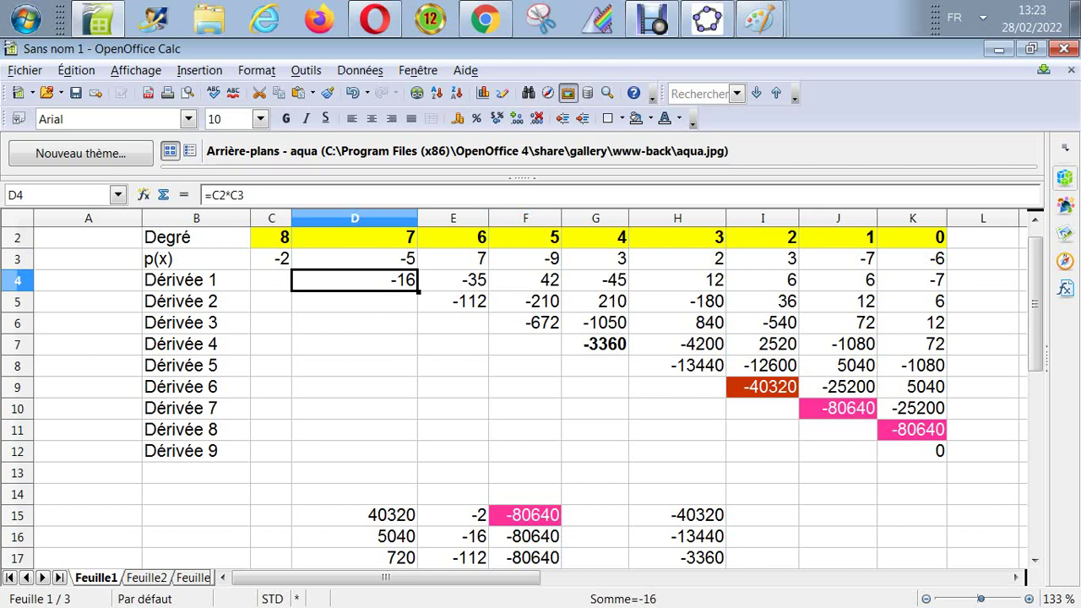
key("Left")
key("Up")
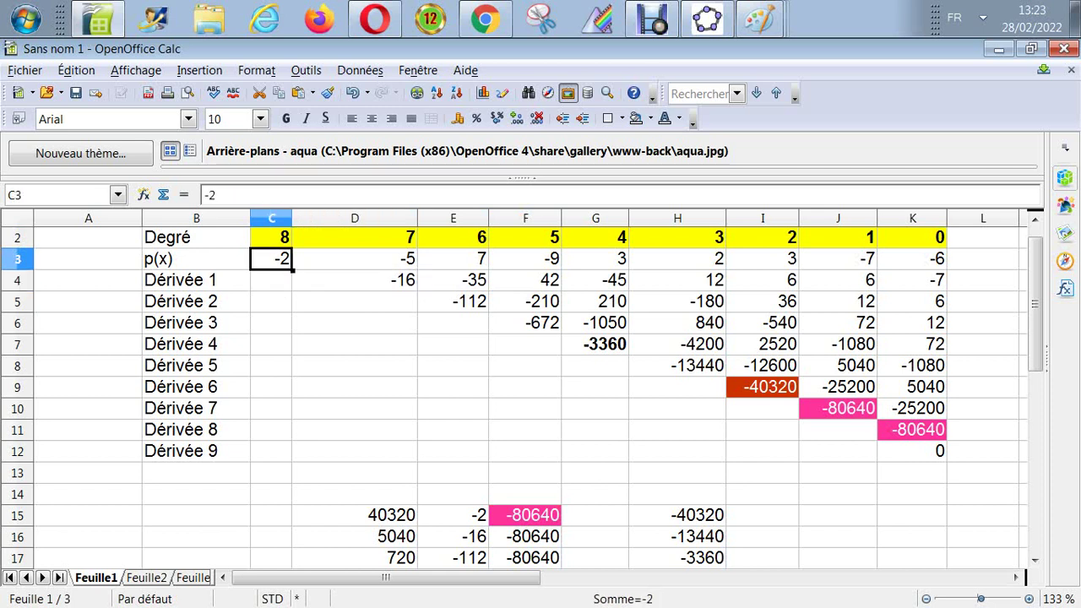
key("Right")
key("Down")
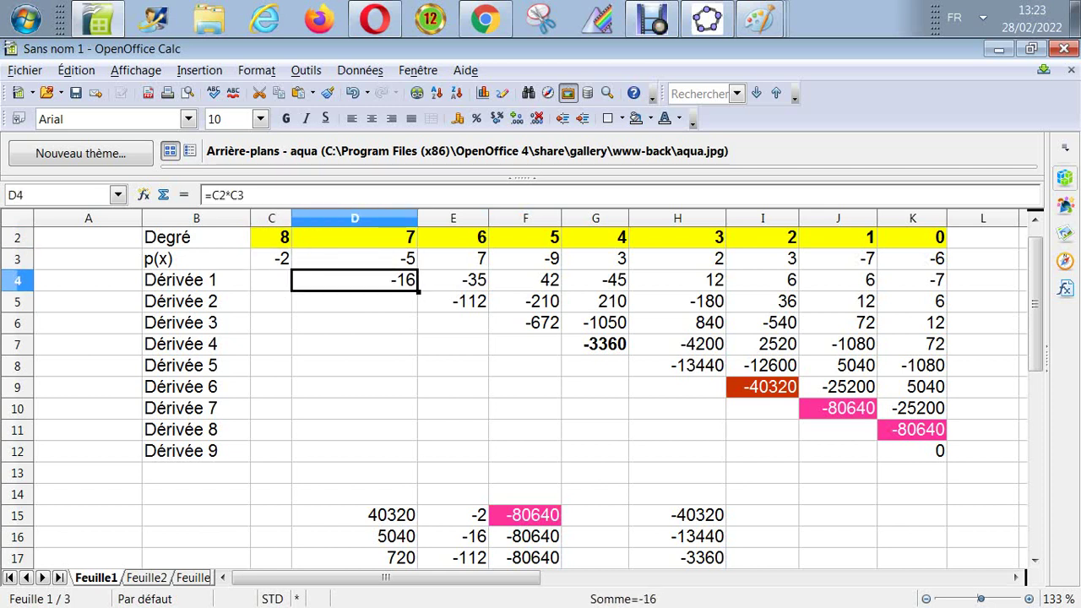
Step: Follow column C down the derivative rows and examine the formula of Dérivée 5's leading coefficient in H8
key("Left")
key("Up")
key("Down")
key("Down")
key("Down")
key("Down")
key("Down")
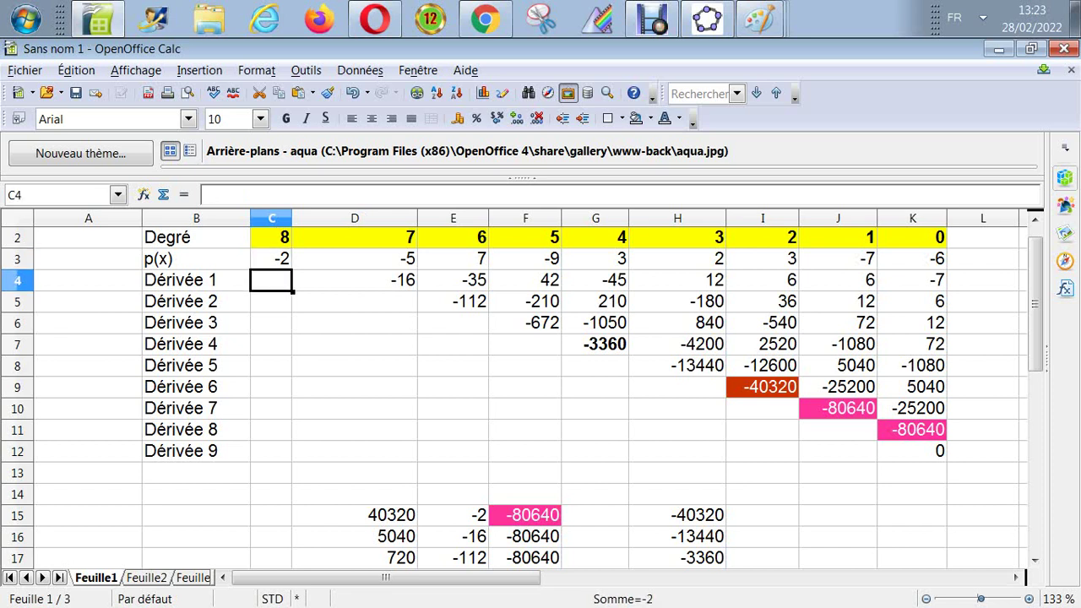
key("Down")
key("Down")
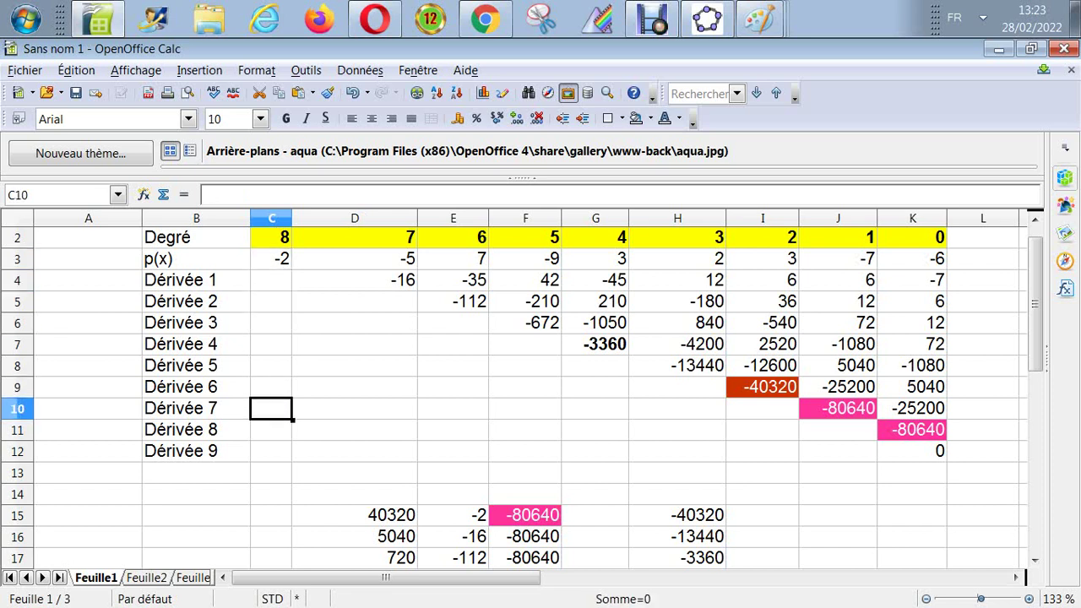
key("Up")
key("Up")
key("Right")
key("Right")
key("Right")
key("Right")
key("Right")
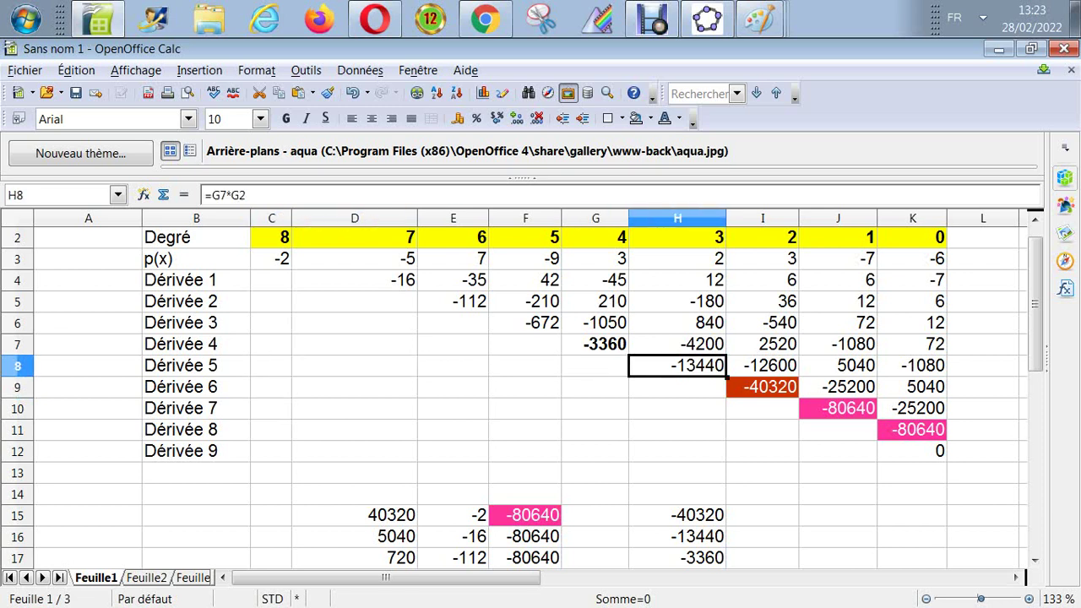
Step: Examine the Dérivée 5 row from its label in B8 to its leading coefficient in H8
key("Left")
key("Left")
key("Left")
key("Left")
key("Left")
key("Left")
key("Left")
key("Right")
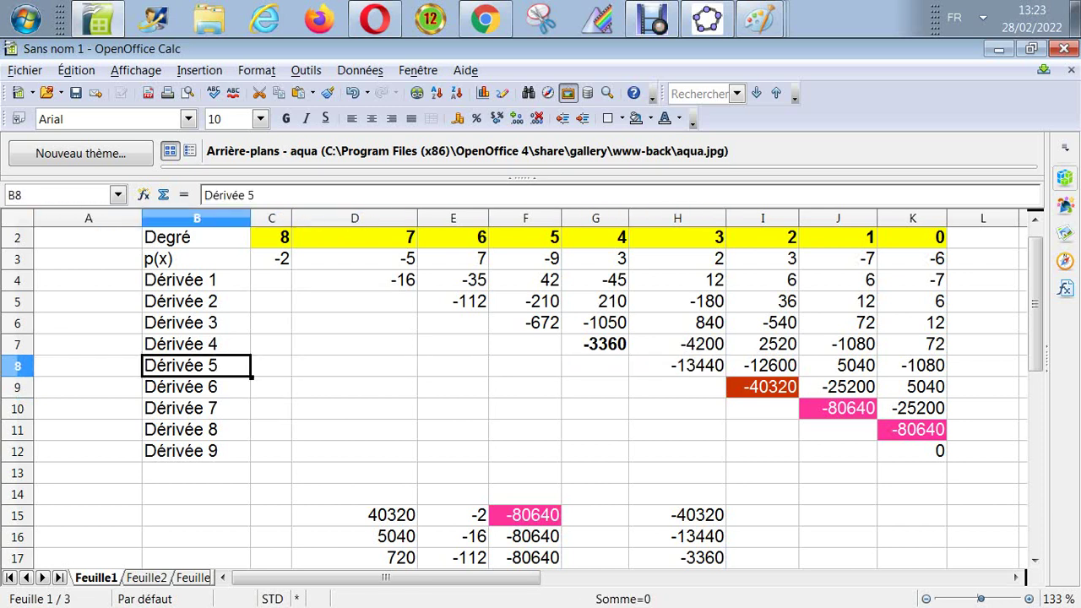
key("Right")
key("Right")
key("Right")
key("Right")
key("Right")
key("Right")
key("Down")
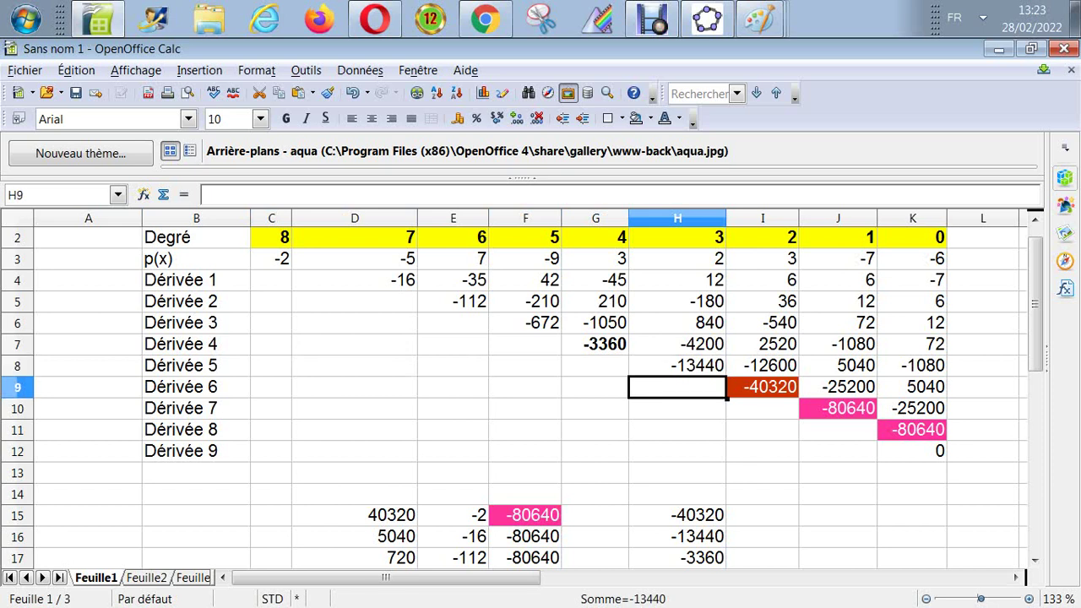
Step: Review the product formula for Dérivée 5 in H16 and select the empty cell J16
key("Down")
key("Down")
key("Down")
key("Down")
key("Down")
key("Down")
key("Down")
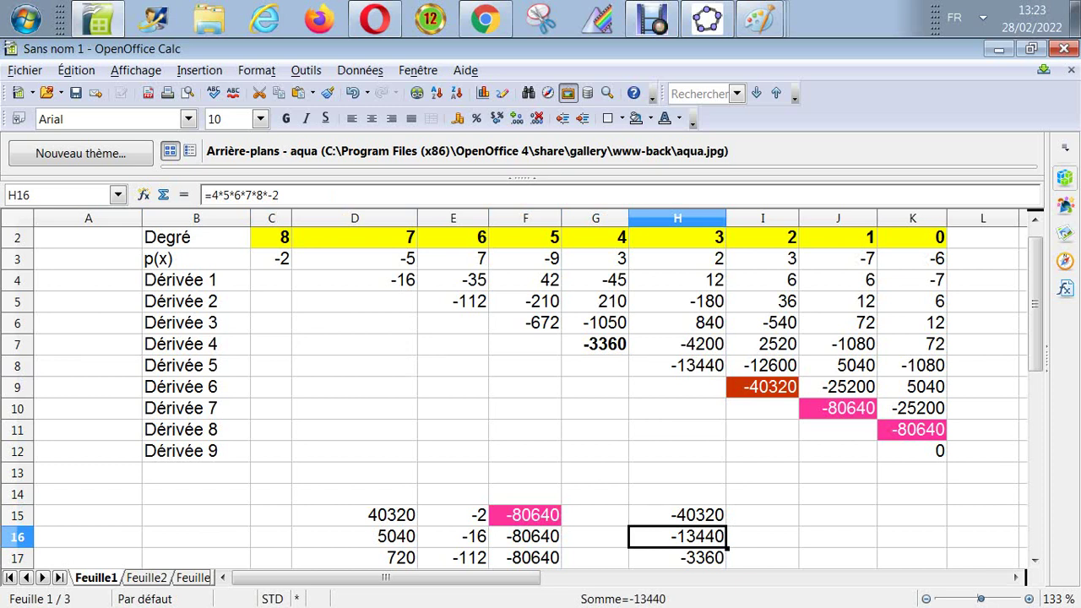
key("Right")
key("Right")
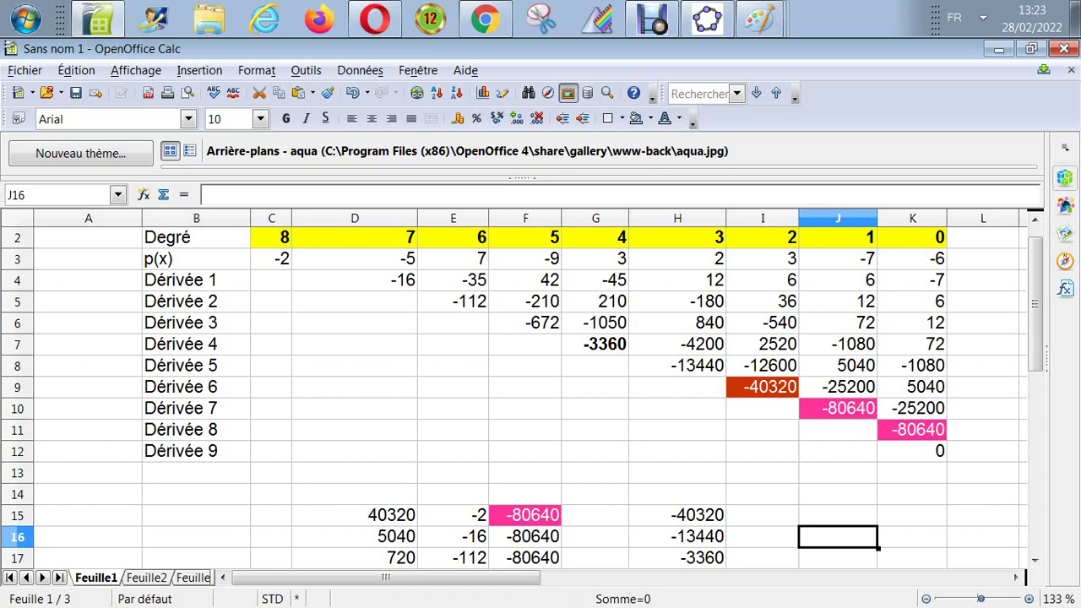
type("=")
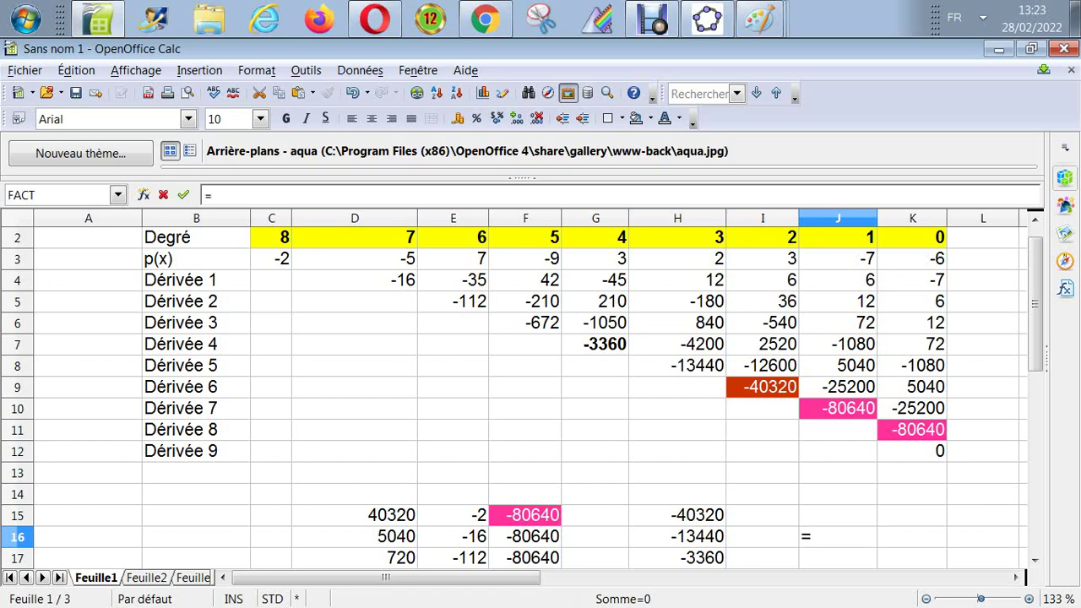
type("2*3*")
key("BackSpace")
key("BackSpace")
key("BackSpace")
key("BackSpace")
key("BackSpace")
type("=")
key("Left")
key("Right")
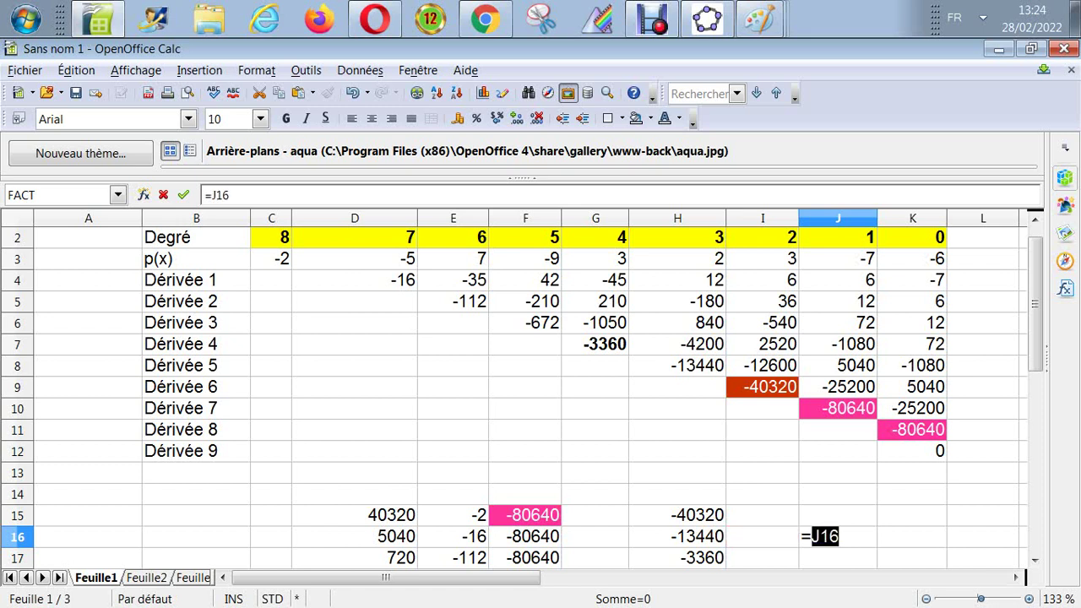
key("Escape")
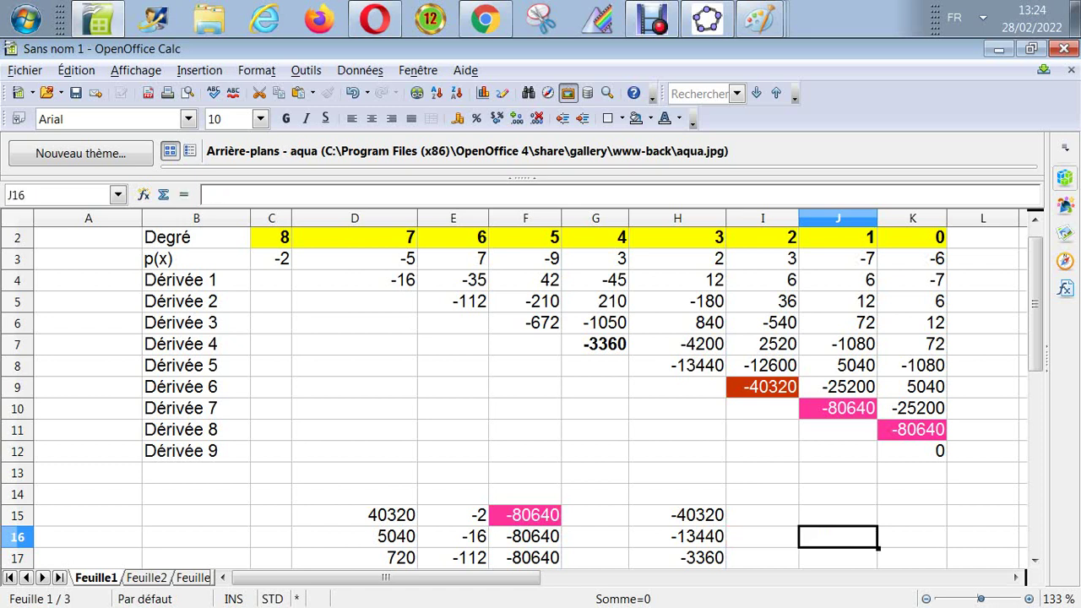
Step: Return across the table to the leading coefficient of p(x) in C3 and examine it
key("Up")
key("Up")
key("Up")
key("Up")
key("Up")
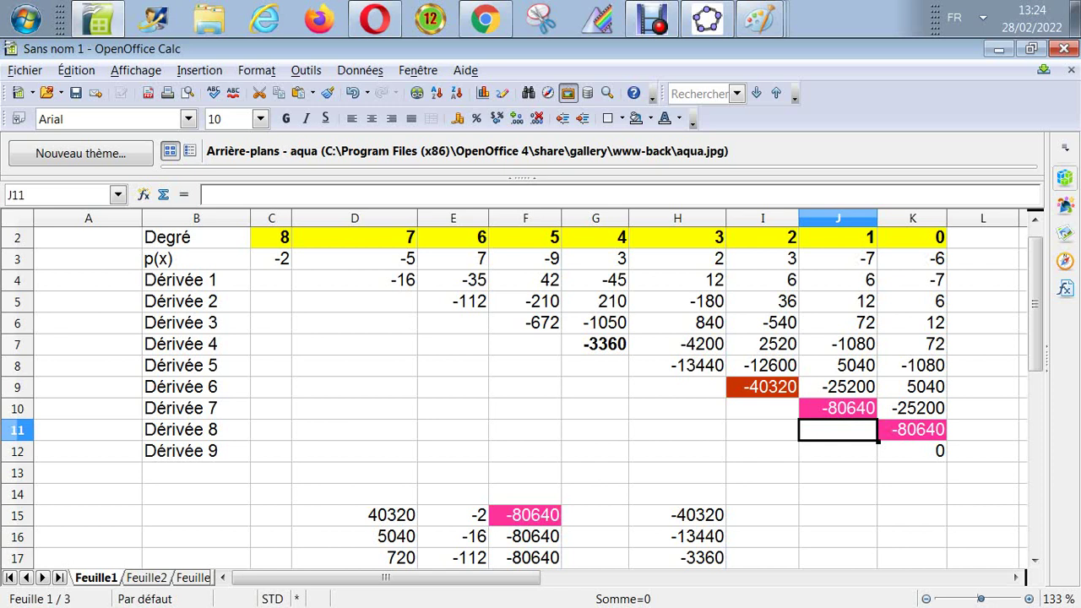
key("Left")
key("Left")
key("Left")
key("Left")
key("Left")
key("Left")
key("Left")
key("Up")
key("Up")
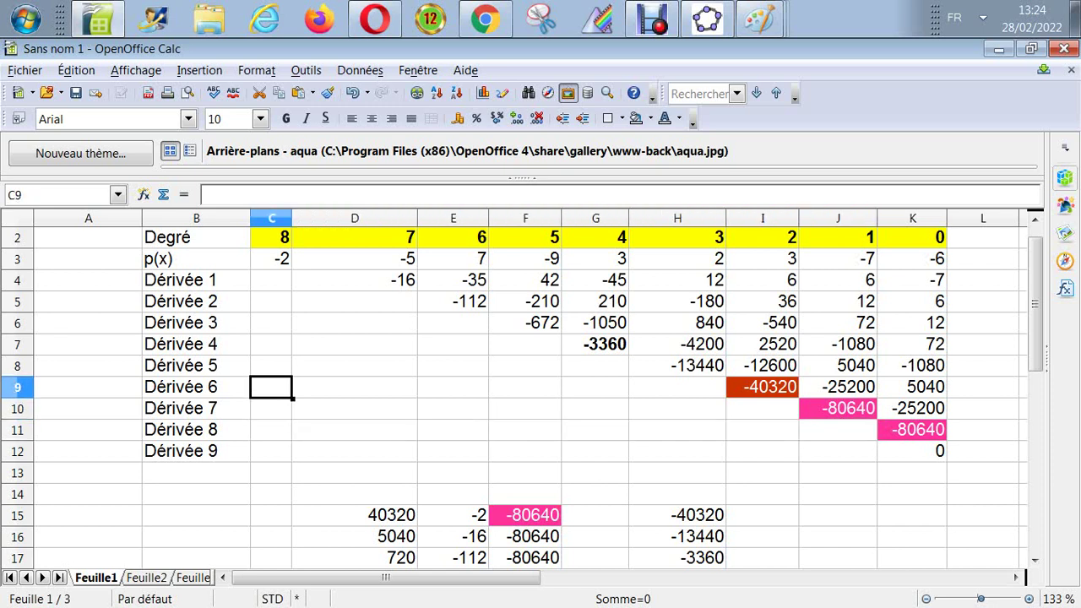
key("Up")
key("Up")
key("Up")
key("Up")
key("Up")
key("Up")
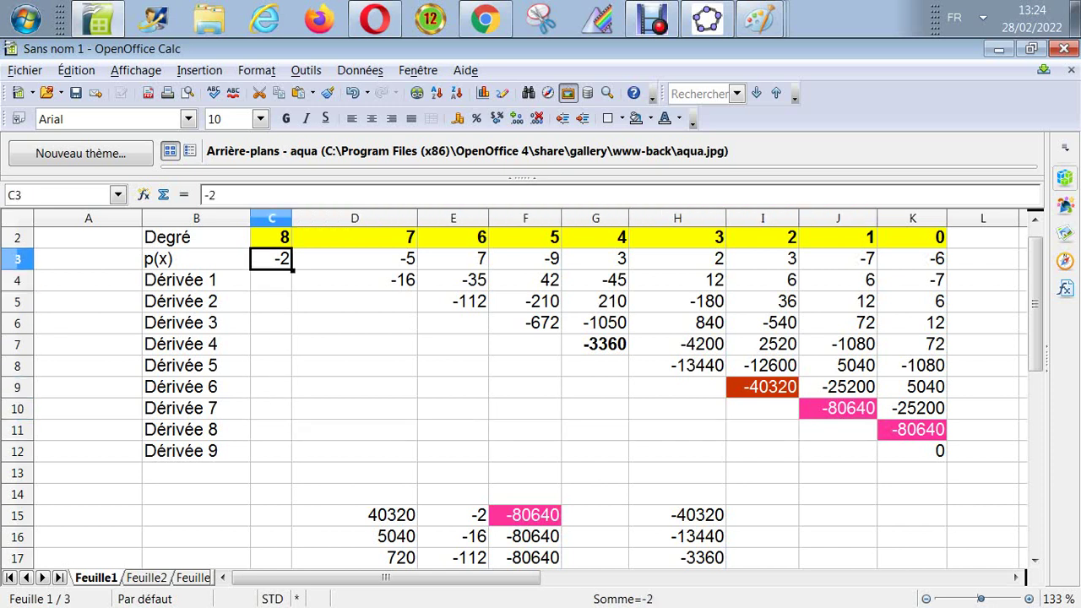
Step: Follow the diagonal of leading coefficients from Dérivée 1 in D4 to Dérivée 4 in G7, reading their formulas
key("Down")
key("Right")
key("Right")
key("Left")
key("Down")
key("Right")
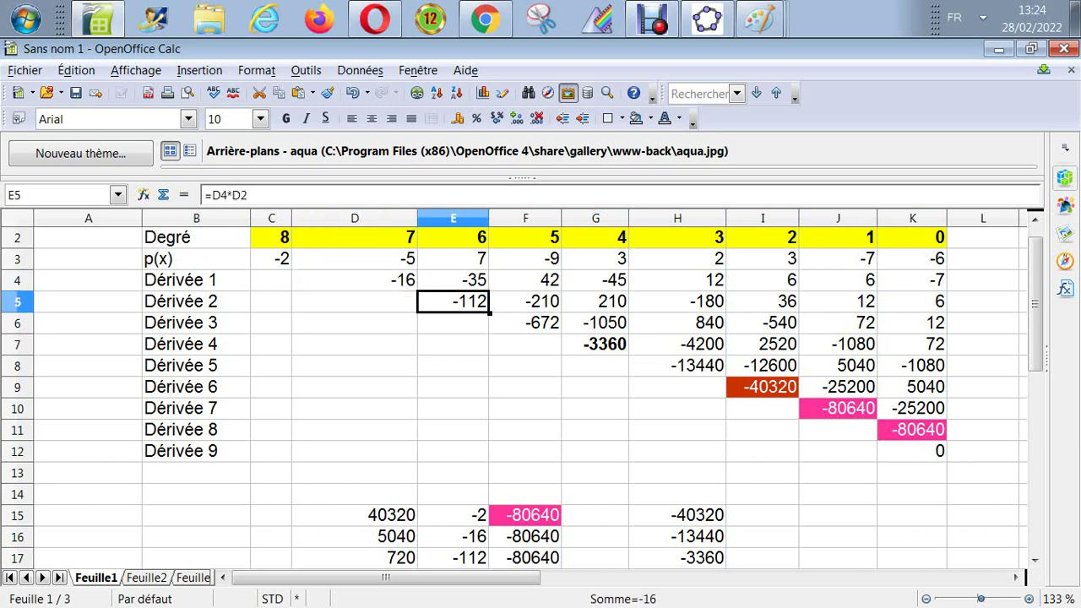
key("Right")
key("Down")
key("Right")
key("Down")
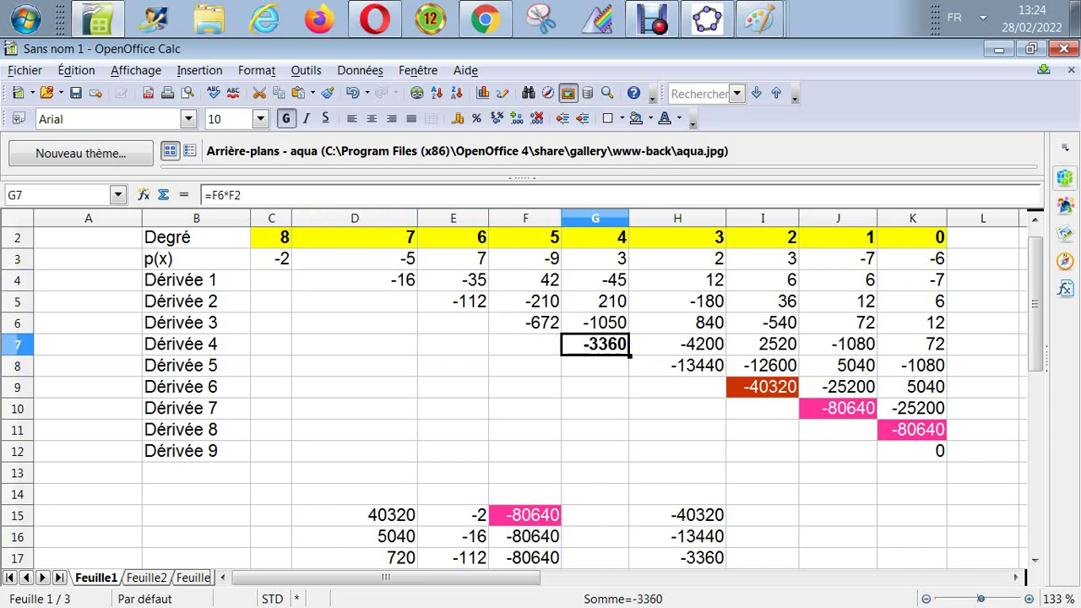
Step: Examine the leading coefficient formulas of Dérivée 5 to Dérivée 8 along the diagonal from H8 to K11
key("Right")
key("Down")
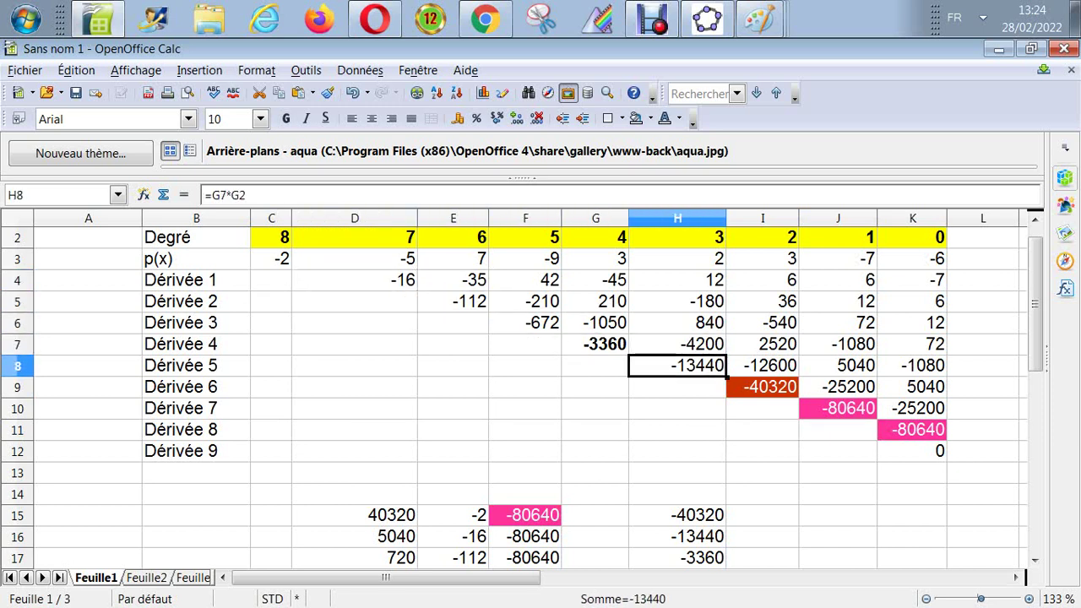
key("Down")
key("Right")
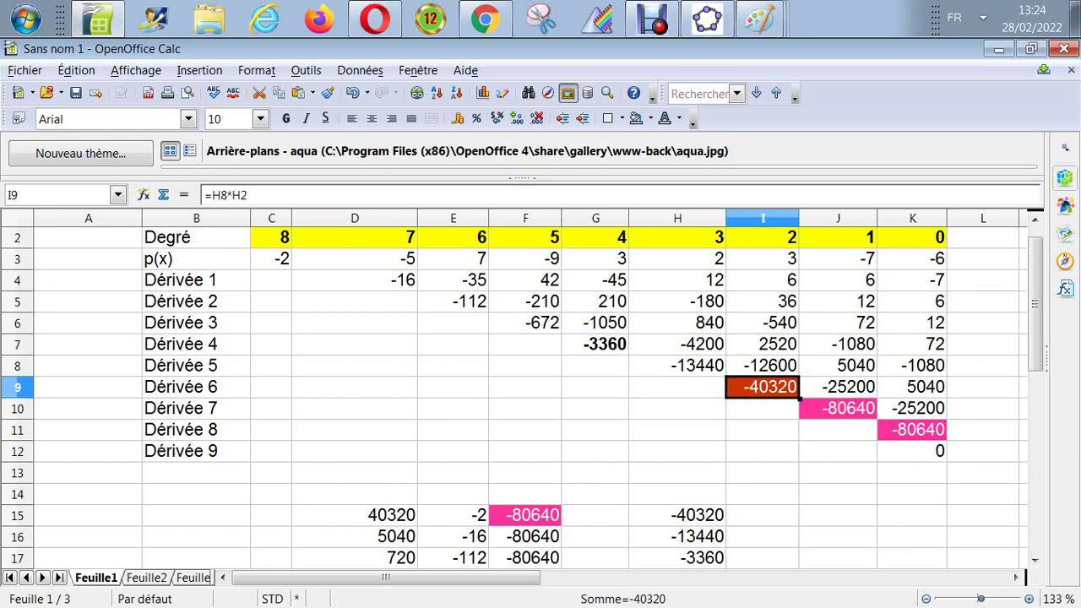
key("Down")
key("Right")
key("Down")
key("Right")
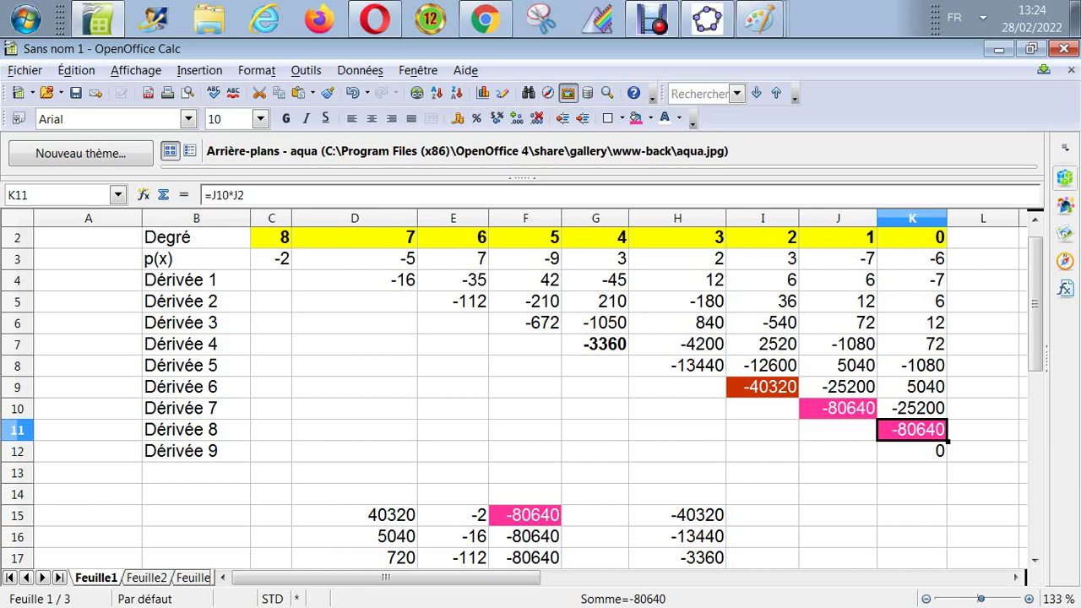
Step: Trace the derivative rows back from Dérivée 9 in K12 to the second coefficient of Dérivée 1 in E4
left_click(912, 451)
left_click(912, 430)
left_click(837, 430)
left_click(837, 408)
key("Left")
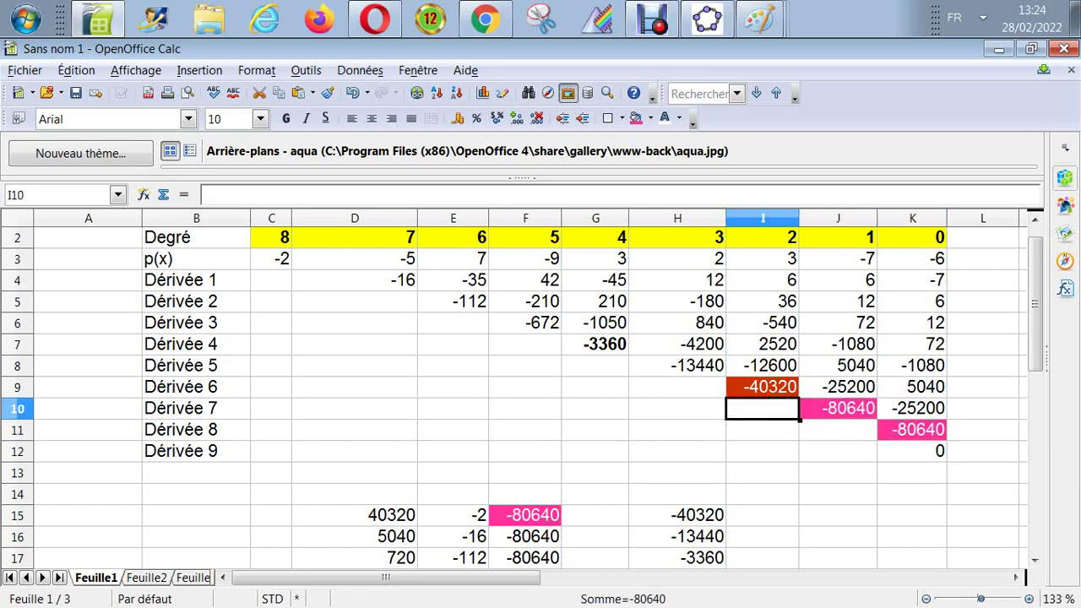
key("Left")
key("Up")
key("Up")
key("Left")
key("Left")
key("Up")
key("Up")
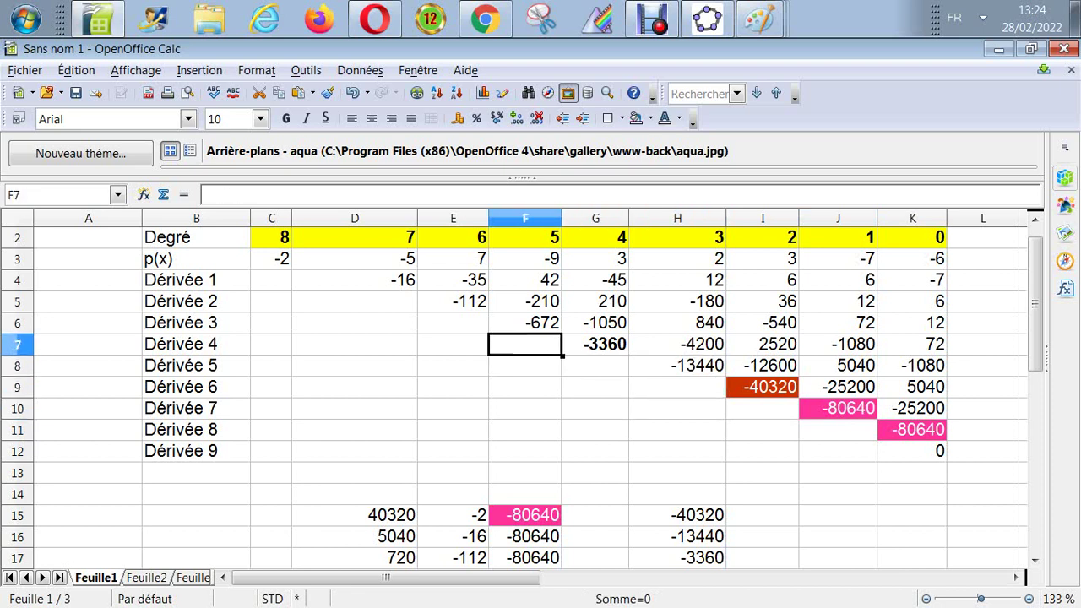
key("Left")
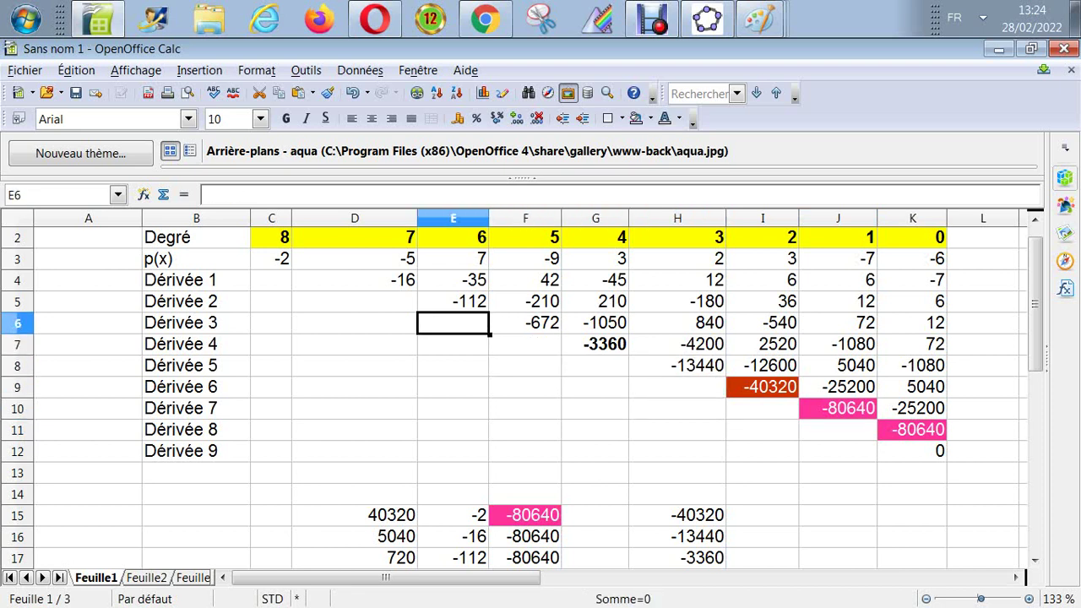
key("Up")
key("Up")
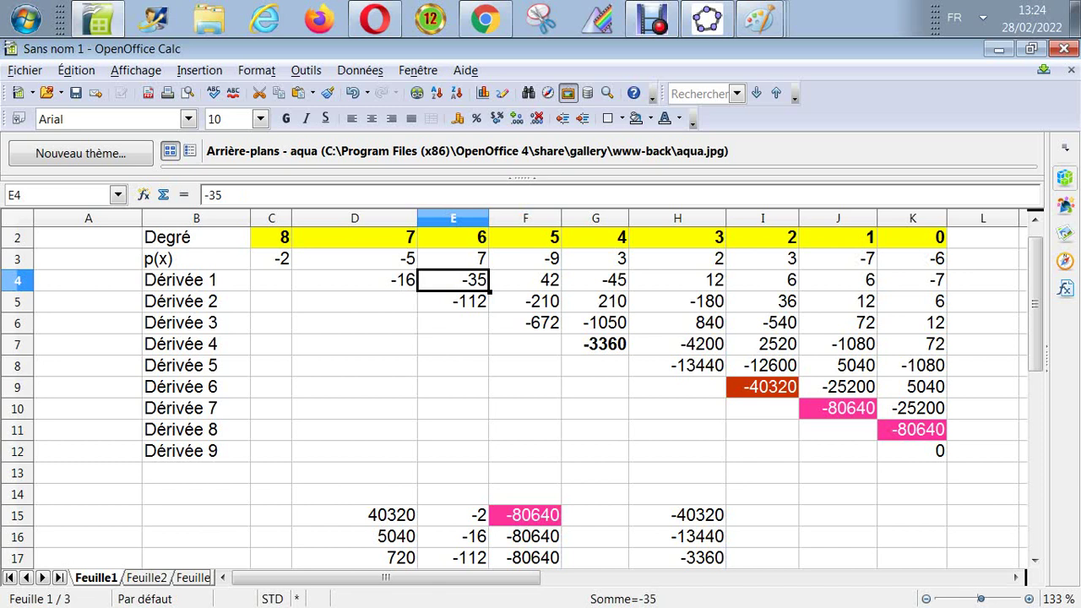
Step: Examine the second coefficient formula of Dérivée 2 in F5 and its source cells E4, E2, D3 and D2
key("Down")
key("Right")
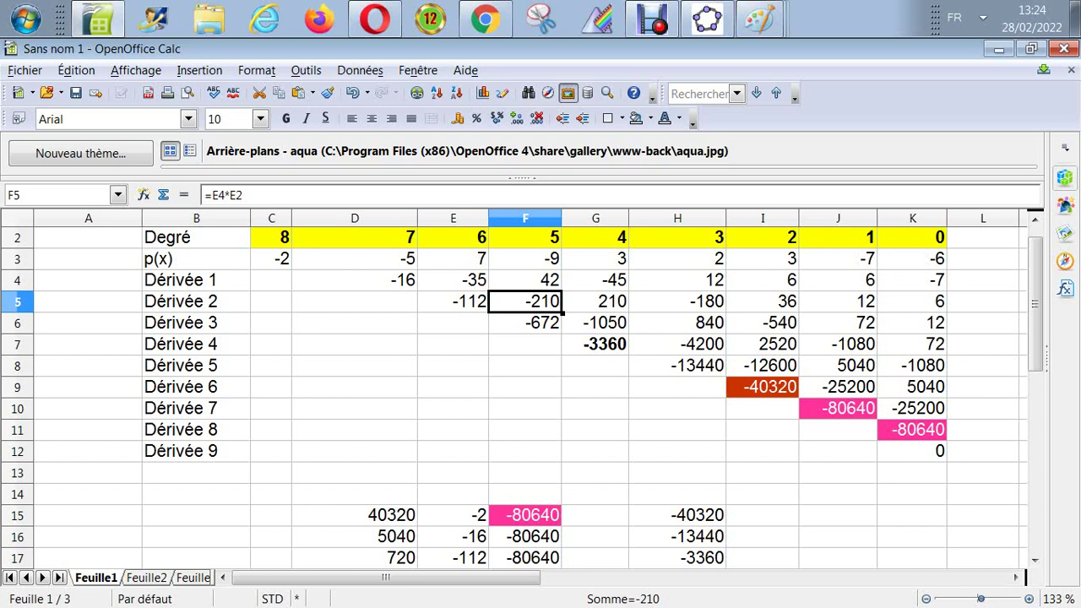
key("Left")
key("Up")
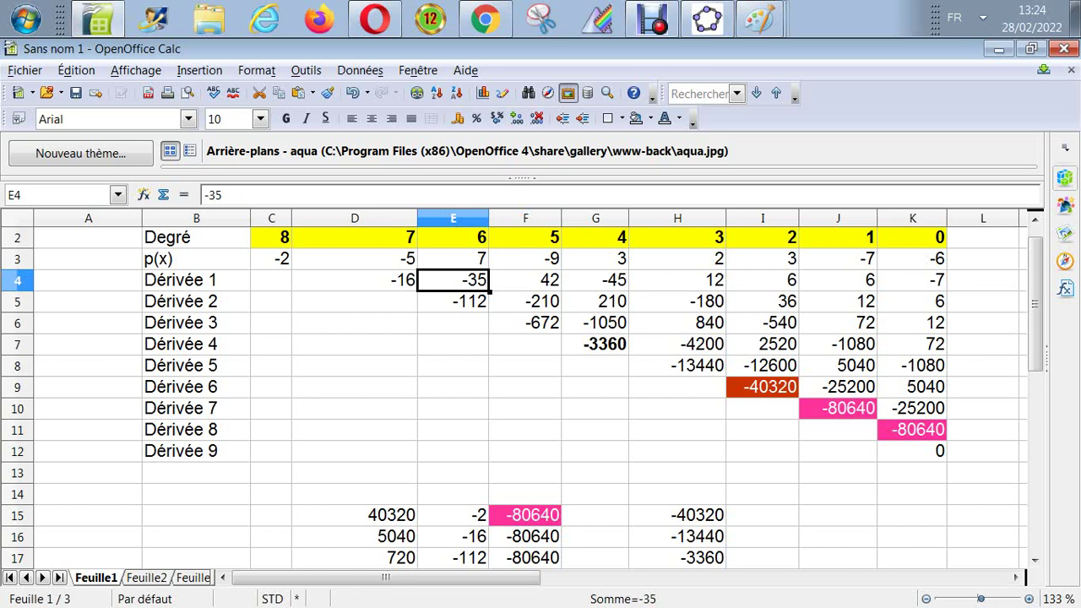
key("Up")
key("Up")
key("Down")
key("Down")
key("Left")
key("Up")
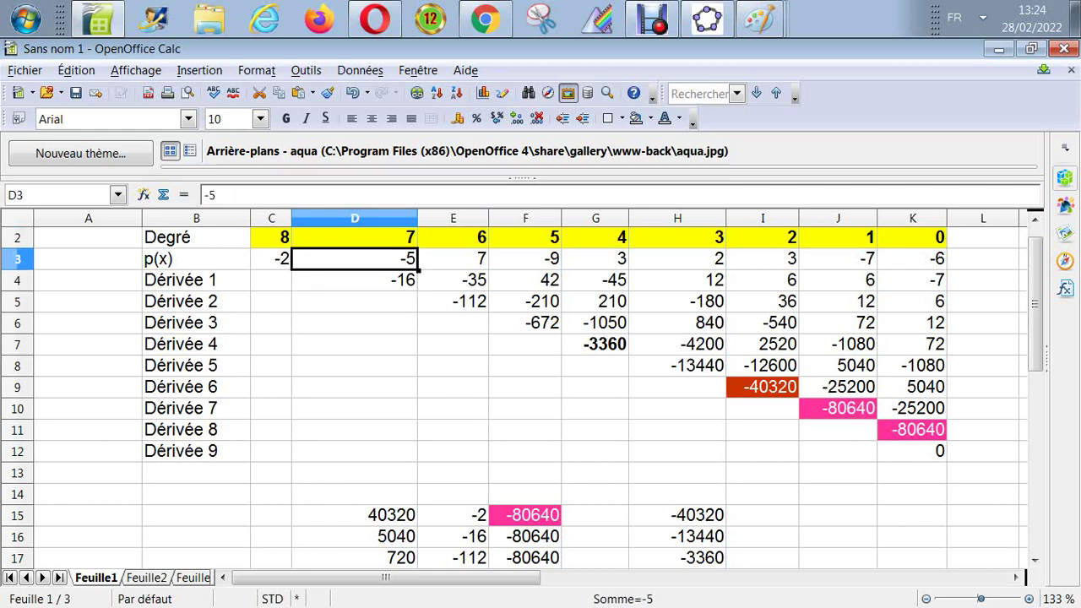
key("Up")
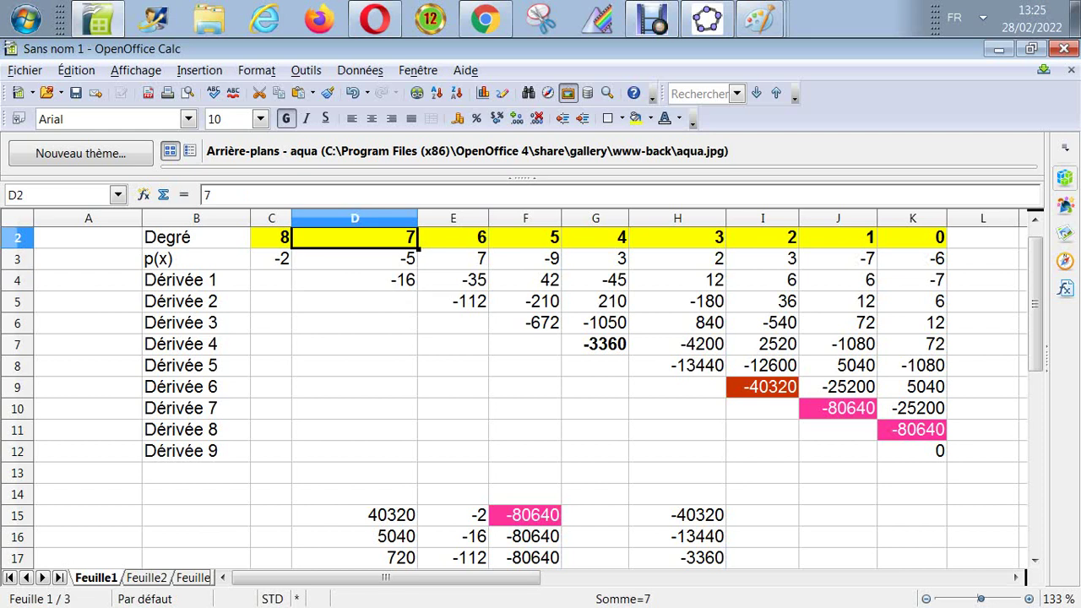
Step: Recheck the formula in F5 against E4 and the degree 7 coefficient of p(x) in D3
key("Down")
key("Down")
key("Down")
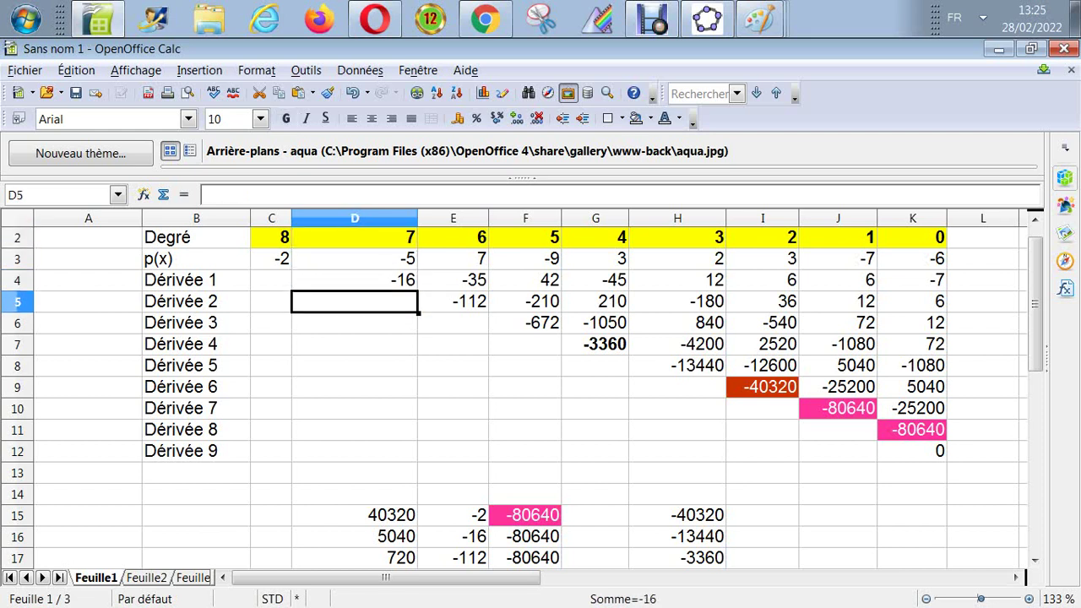
key("Right")
key("Right")
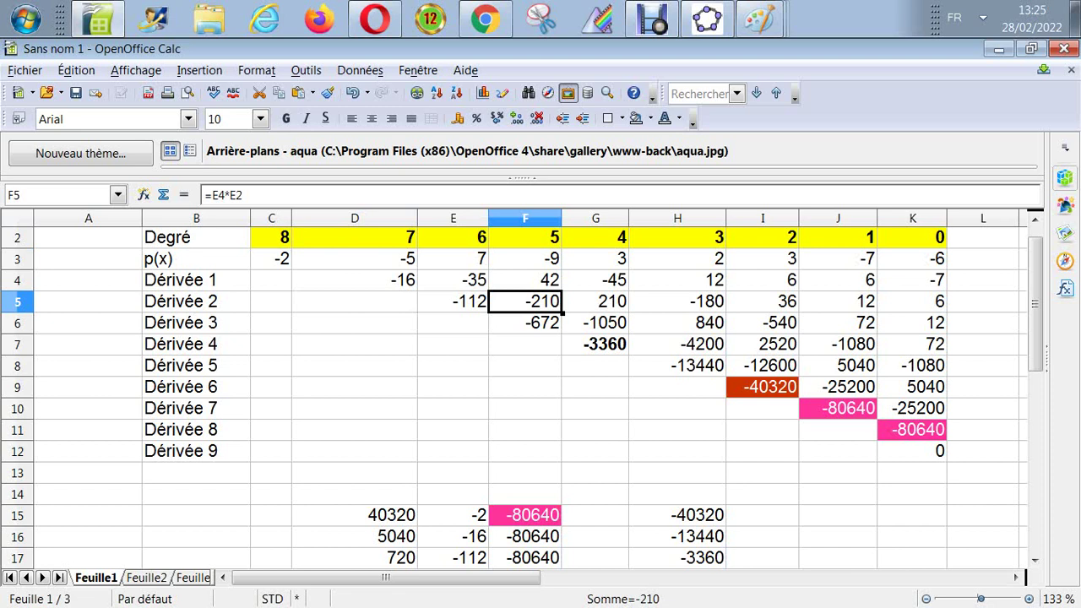
key("Left")
key("Up")
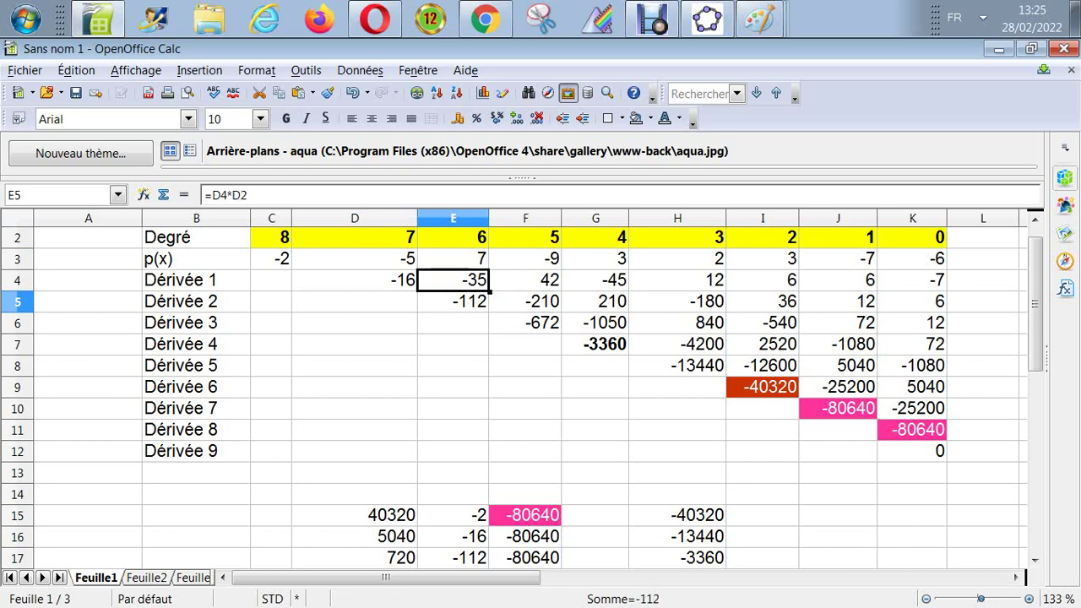
key("Up")
key("Left")
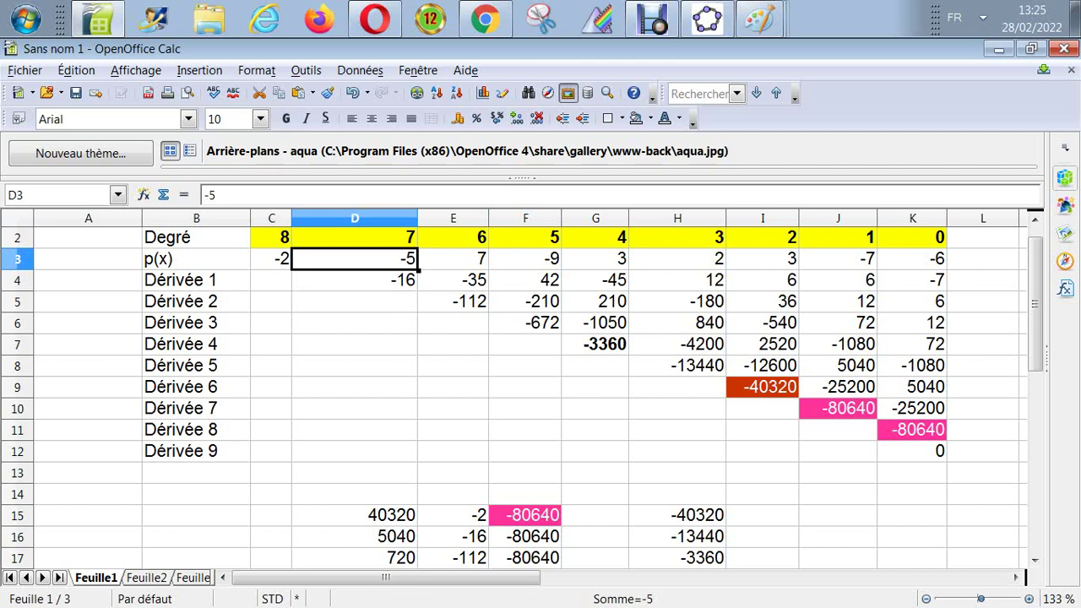
Step: Enter the product formula =6*7*-5 in the empty cell E13
key("Down")
key("Down")
key("Down")
key("Down")
key("Down")
key("Down")
key("Down")
key("Down")
key("Down")
key("Down")
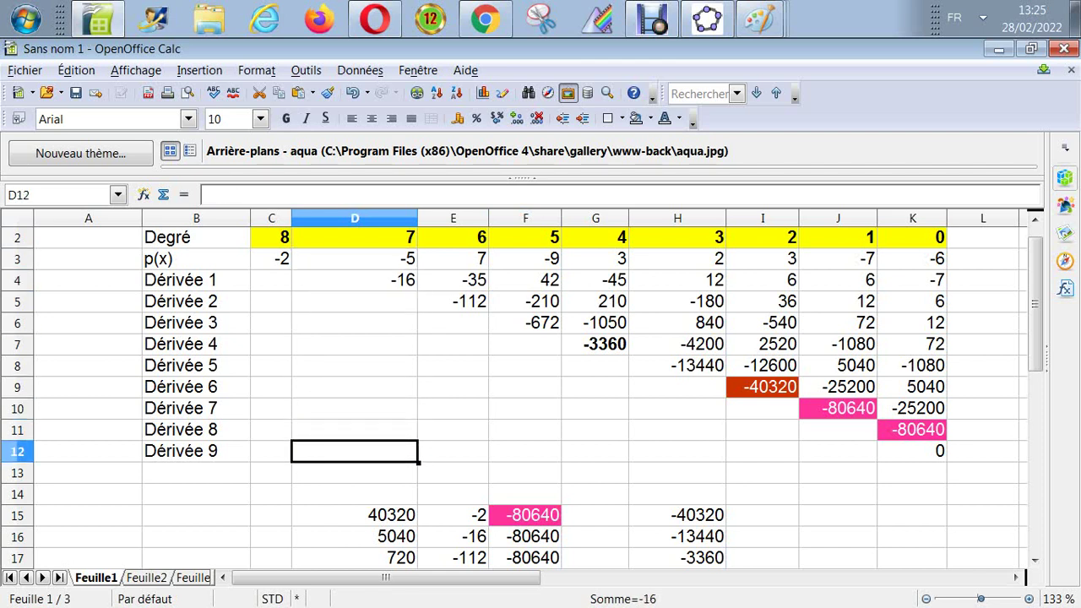
key("Right")
type("=")
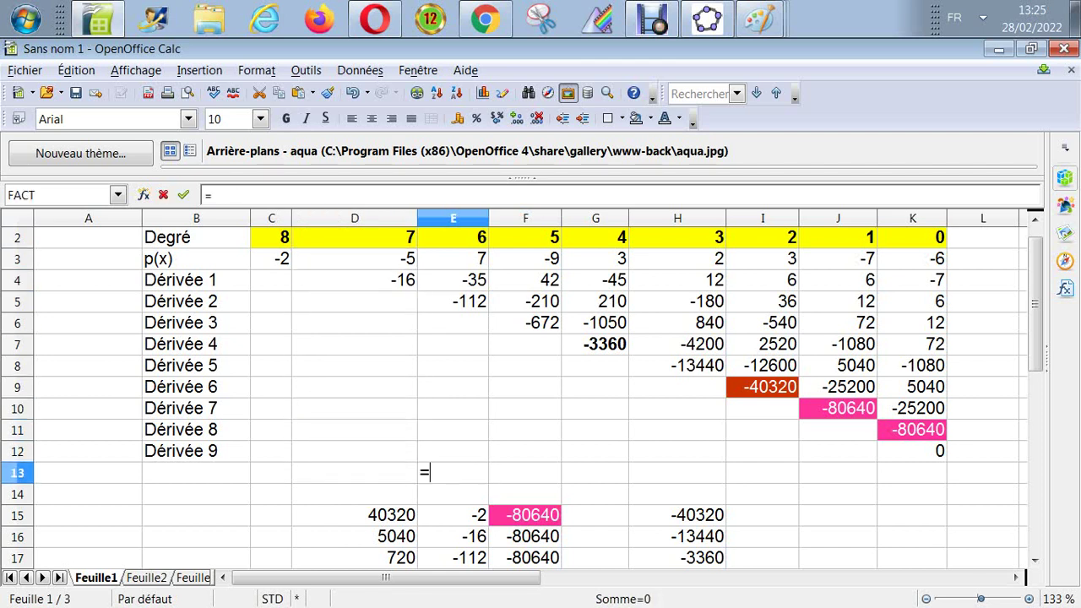
type("6*7")
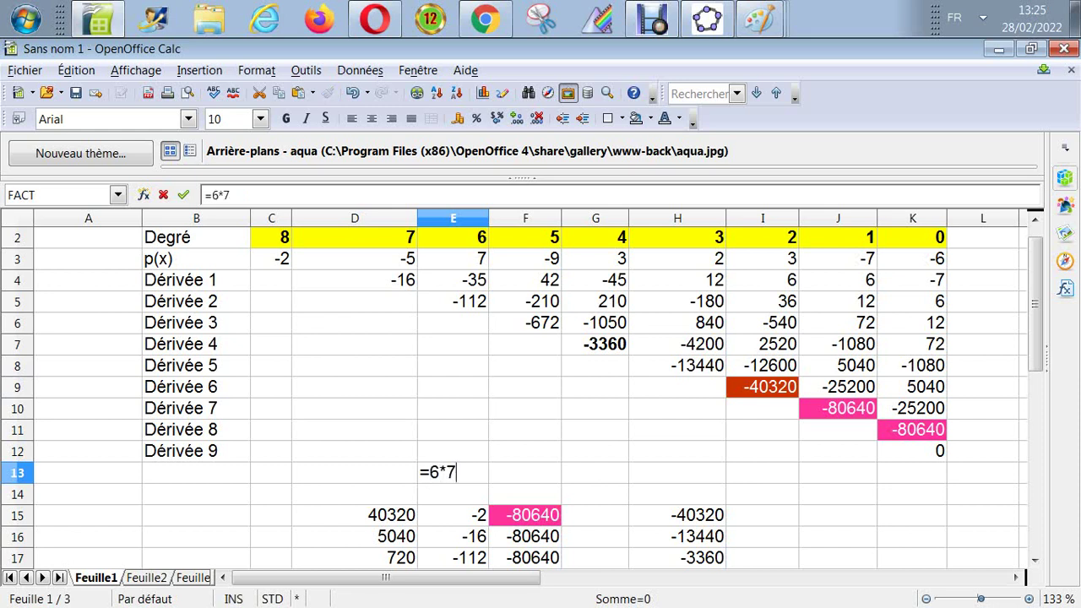
type("*")
type("-5")
key("Return")
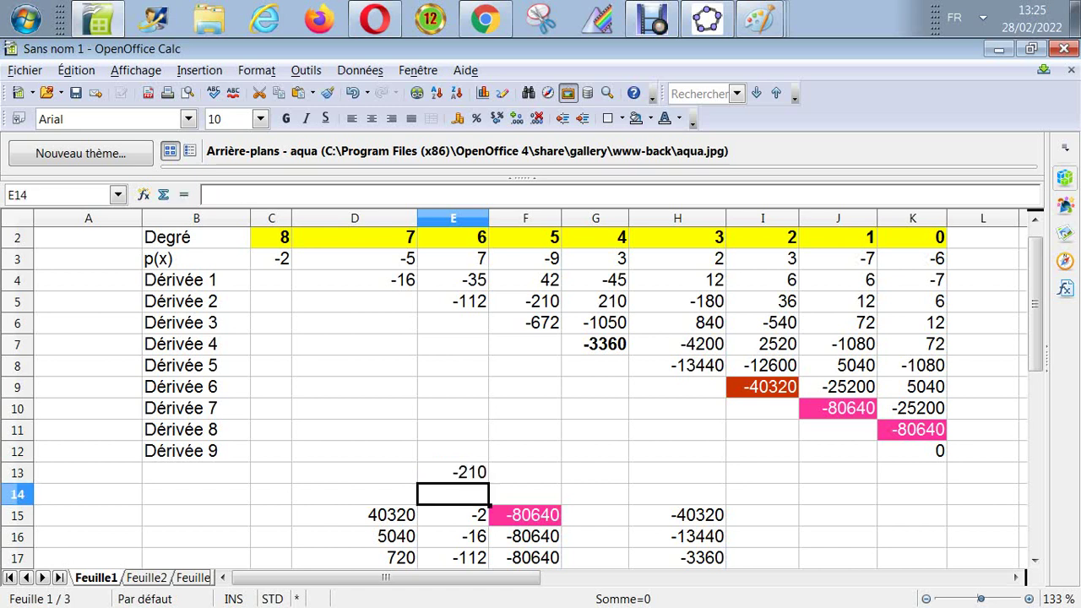
Step: Compare the product in E13 with the Dérivée 2 and Dérivée 3 coefficients in F5 and F6
left_click(453, 472)
left_click(525, 472)
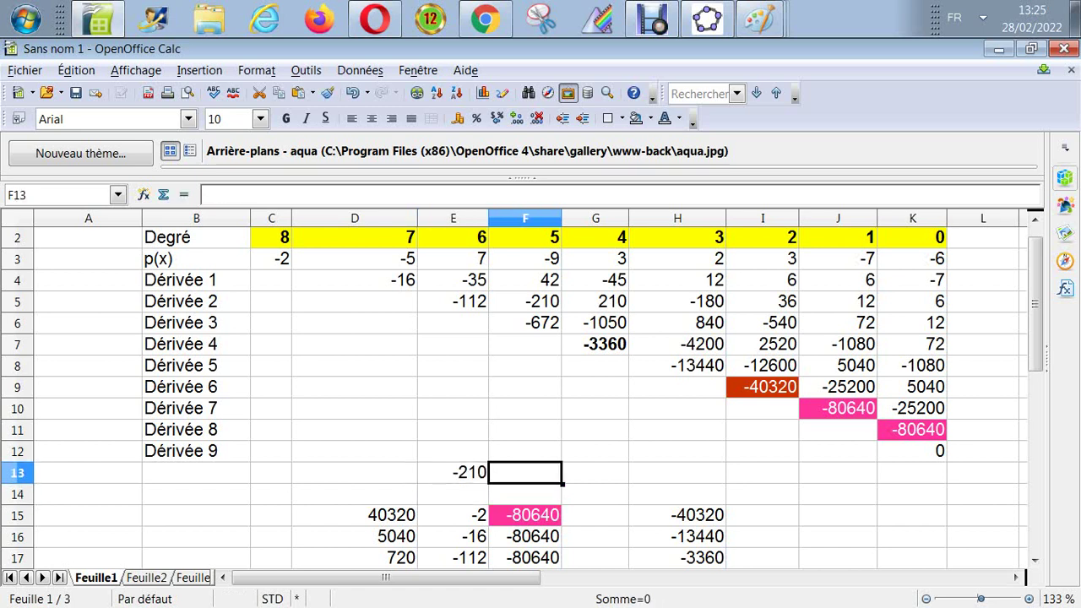
key("Up")
key("Up")
key("Up")
key("Up")
key("Up")
key("Up")
key("Up")
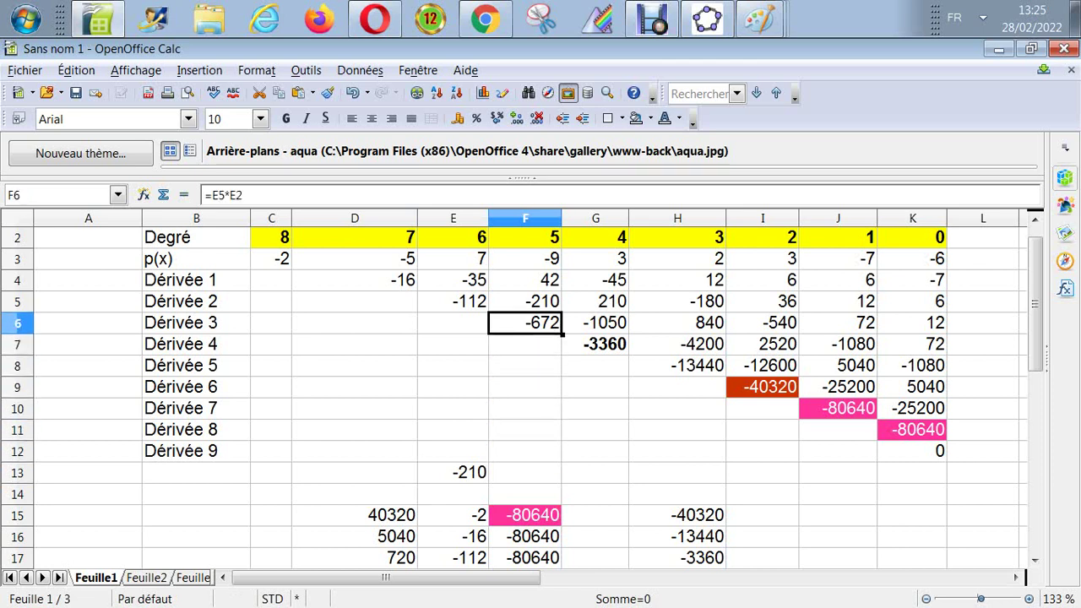
key("Up")
key("Down")
key("Down")
key("Down")
key("Down")
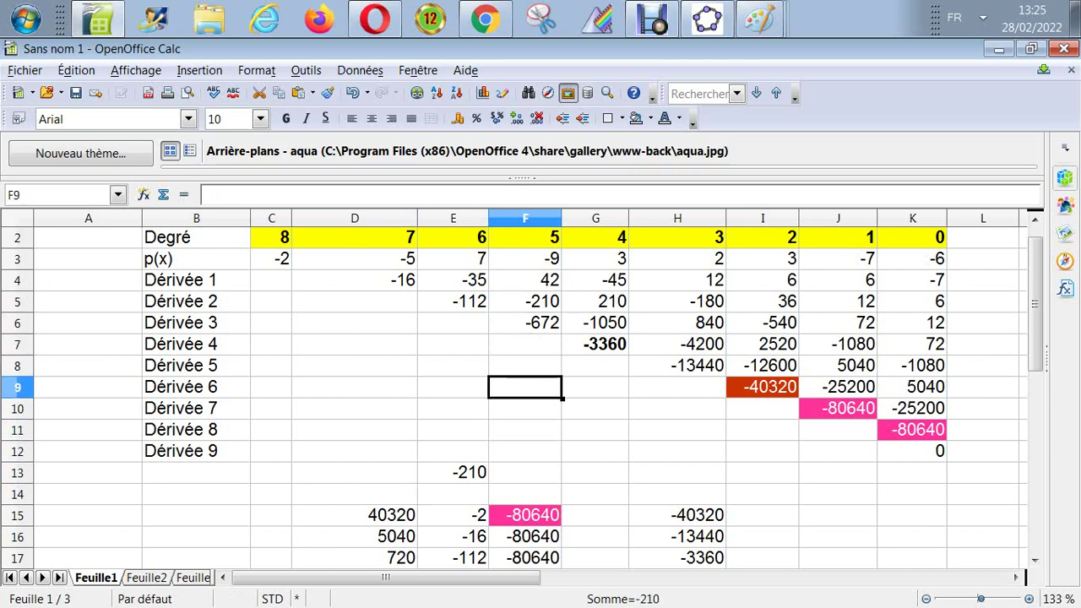
Step: Follow column F up to its degree in F2 and the p(x) coefficient in F3
key("Up")
key("Up")
key("Up")
key("Up")
key("Up")
key("Up")
key("Up")
key("Up")
key("Down")
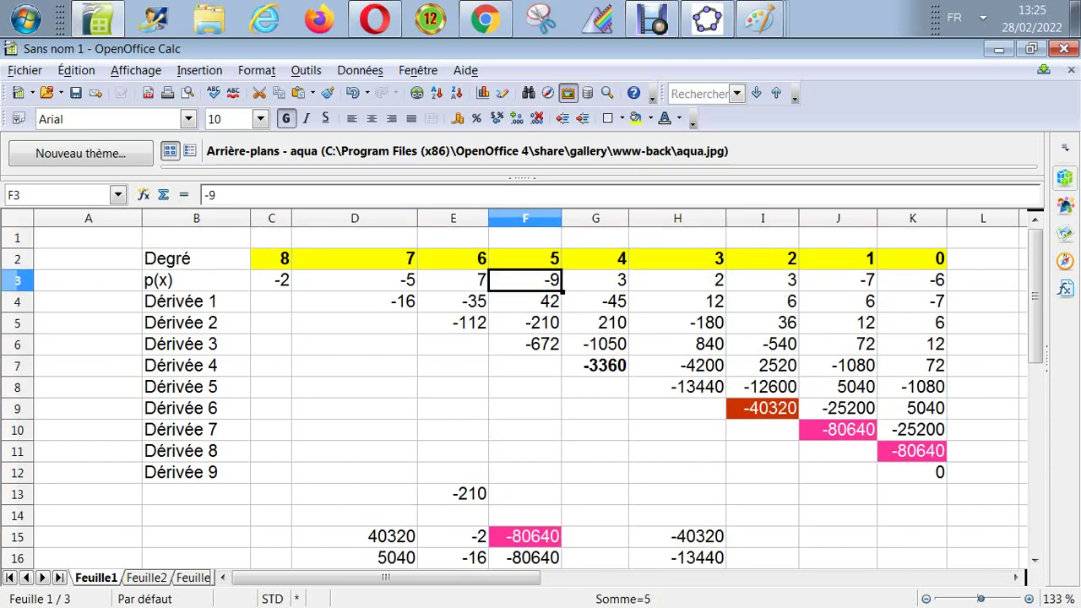
Step: Follow column E down from the p(x) row to E13 and review its product formula
key("Left")
key("Down")
key("Down")
key("Down")
key("Down")
key("Down")
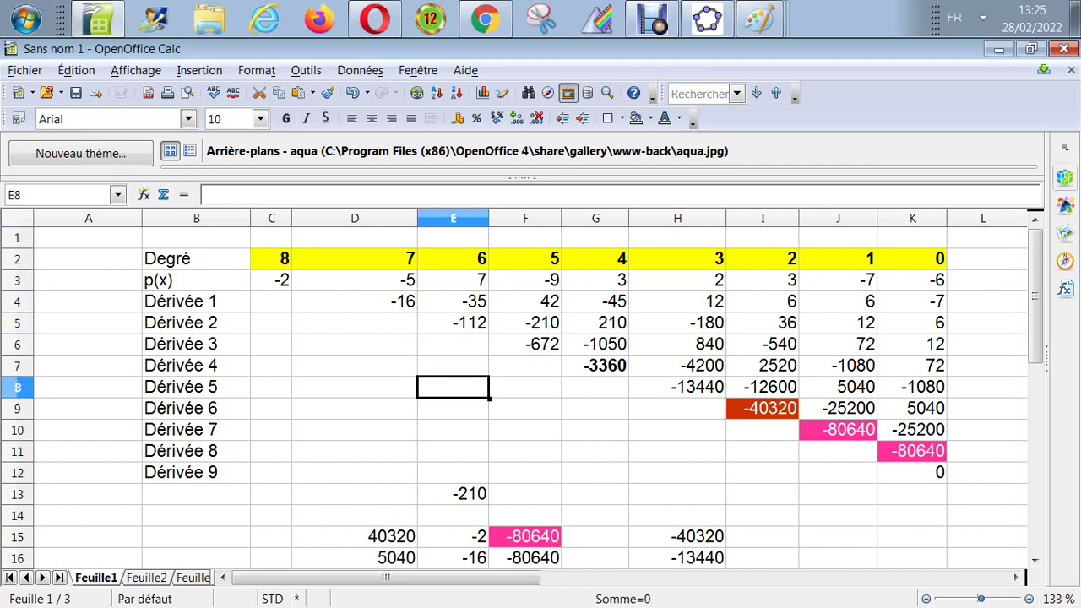
key("ctrl+Down")
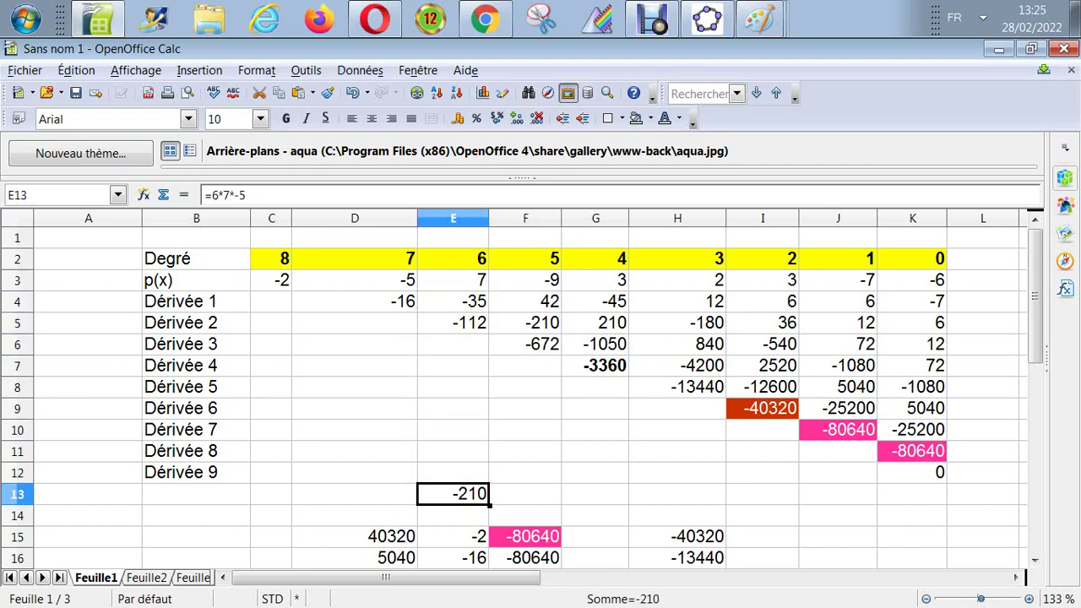
Step: Compare the Dérivée 2 formulas in E5 and F5 with the product in E13
key("Up")
key("Up")
key("Up")
key("Up")
key("Up")
key("Up")
key("Up")
key("Up")
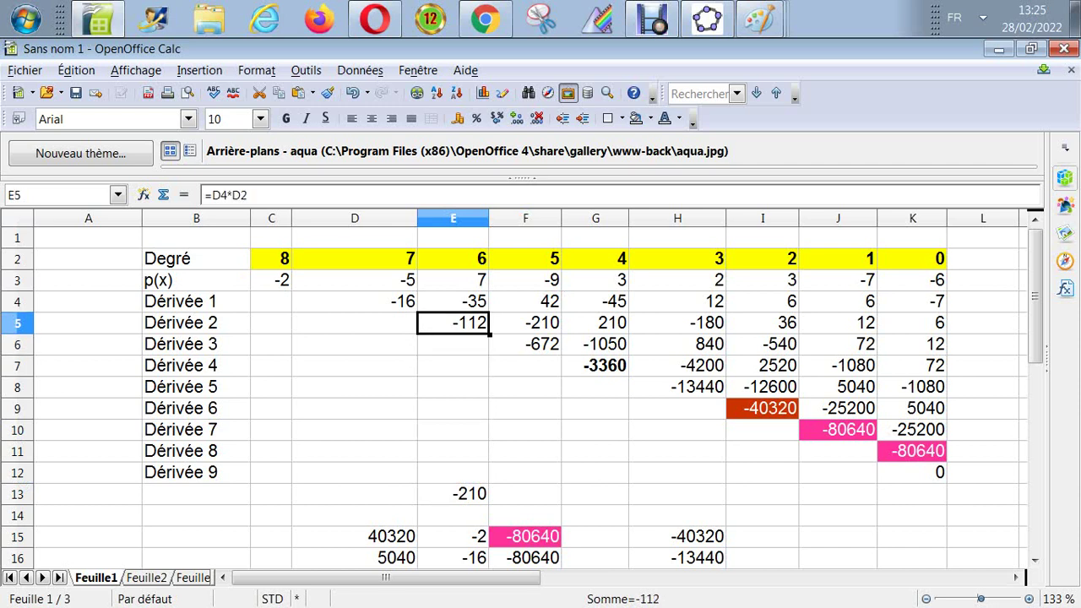
key("Right")
key("Right")
key("Left")
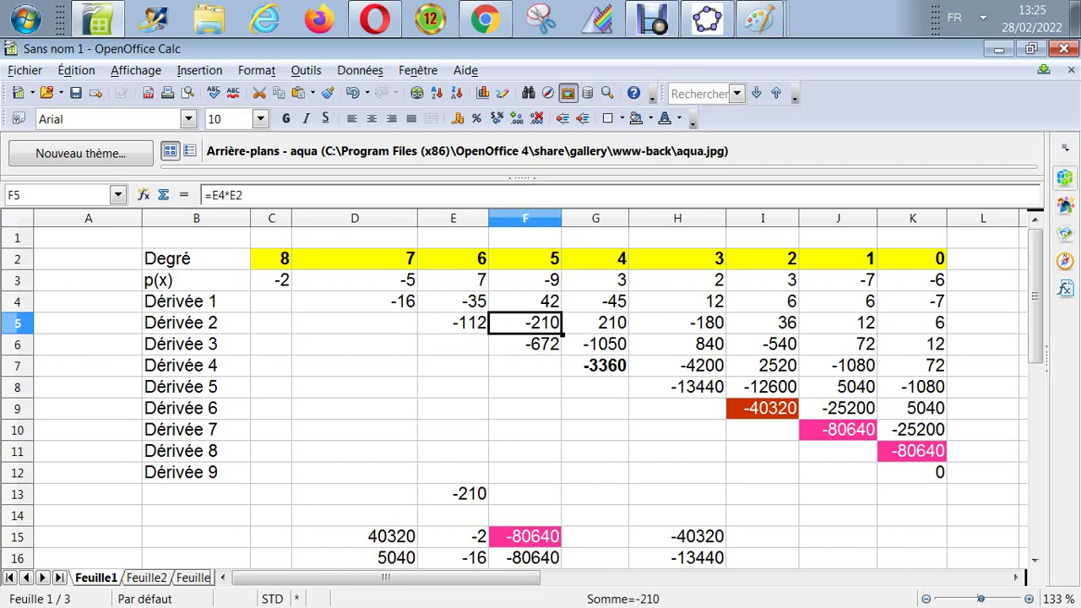
Step: Check the degrees in E2 and D2 that serve as factors of the E13 product
key("Left")
key("Up")
key("Up")
key("Up")
key("Left")
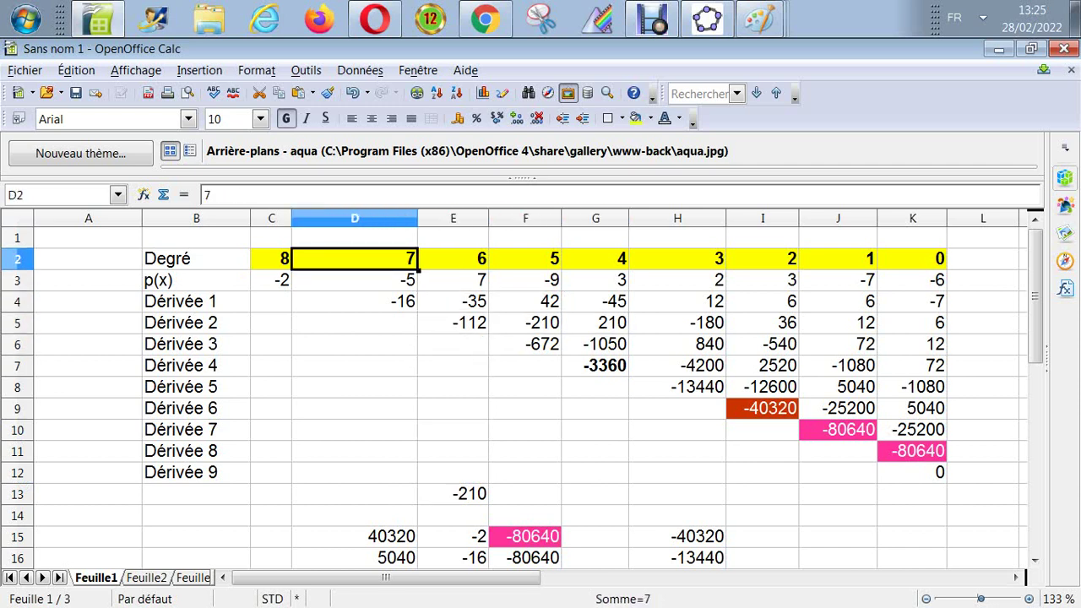
Step: Check the p(x) coefficient in D3 and its degree in D2, and inspect the formulas in I5 and I7
key("Down")
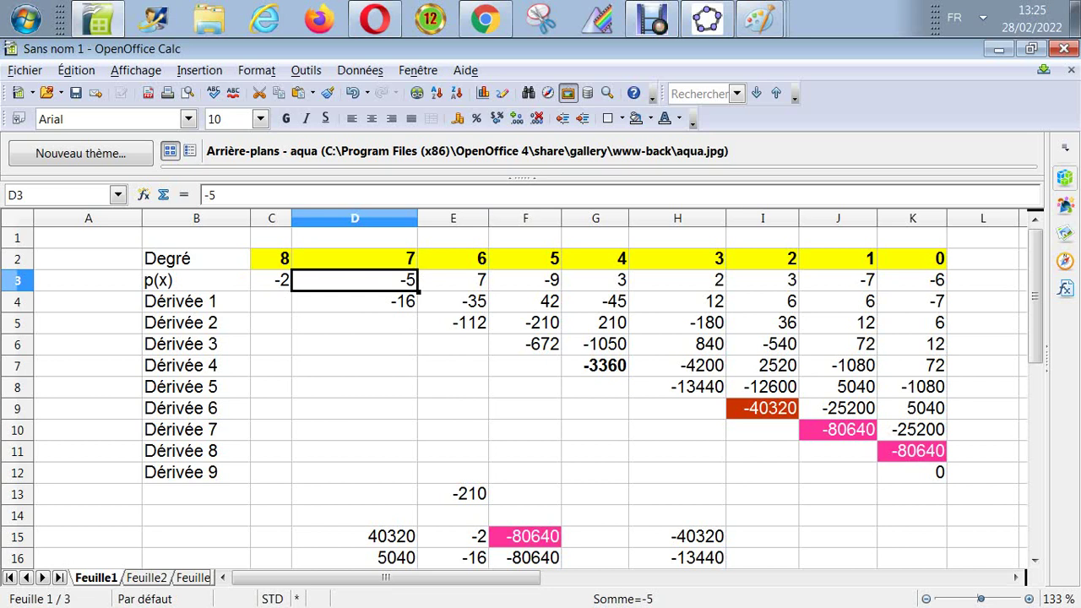
key("Up")
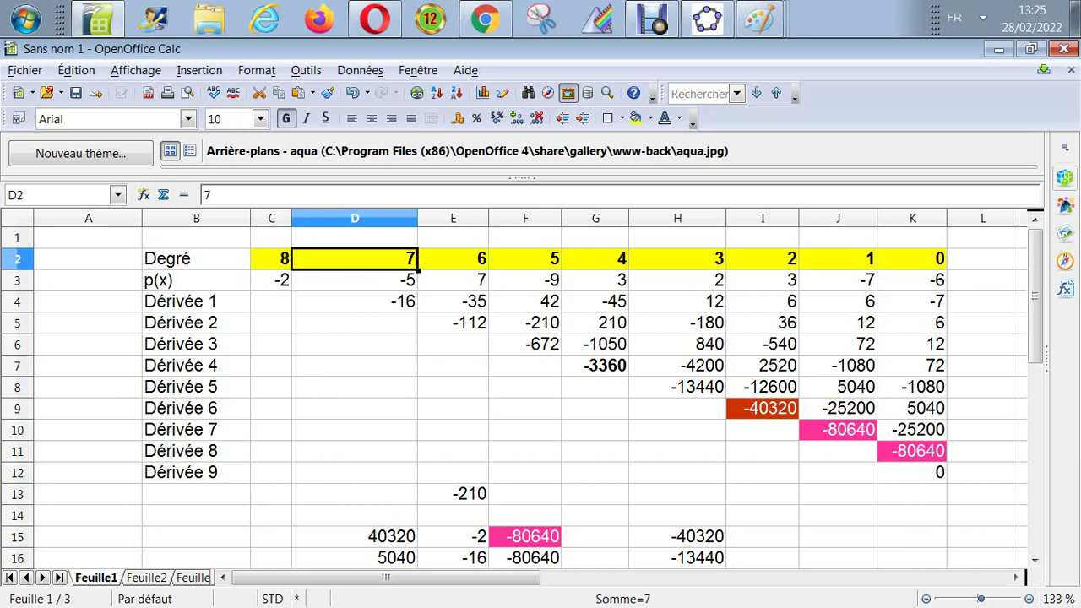
key("Down")
key("Down")
key("Down")
key("Right")
key("Right")
key("Right")
key("Right")
key("Right")
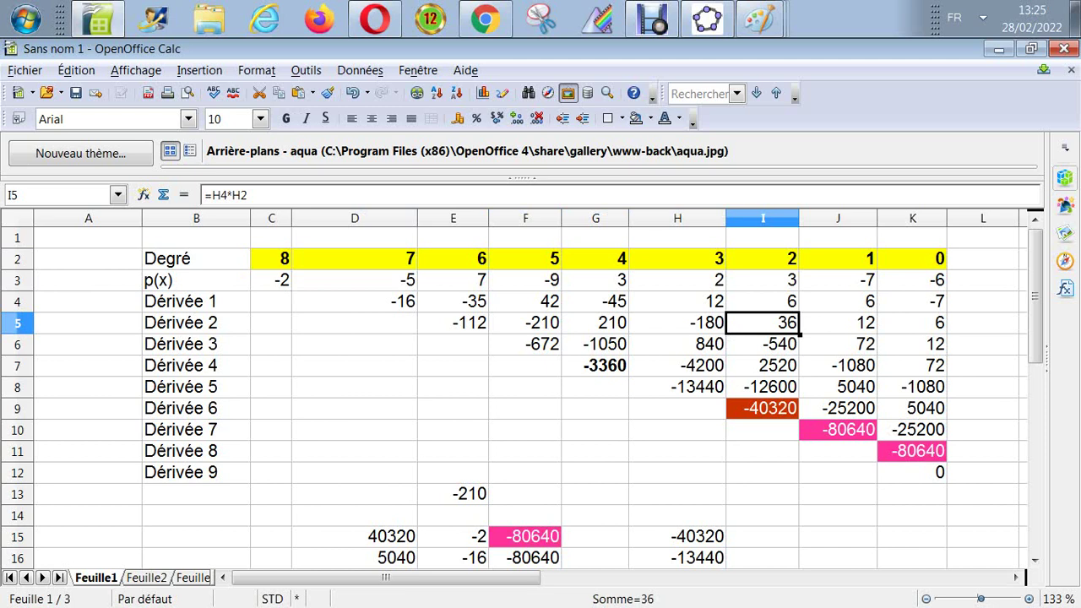
key("Down")
key("Down")
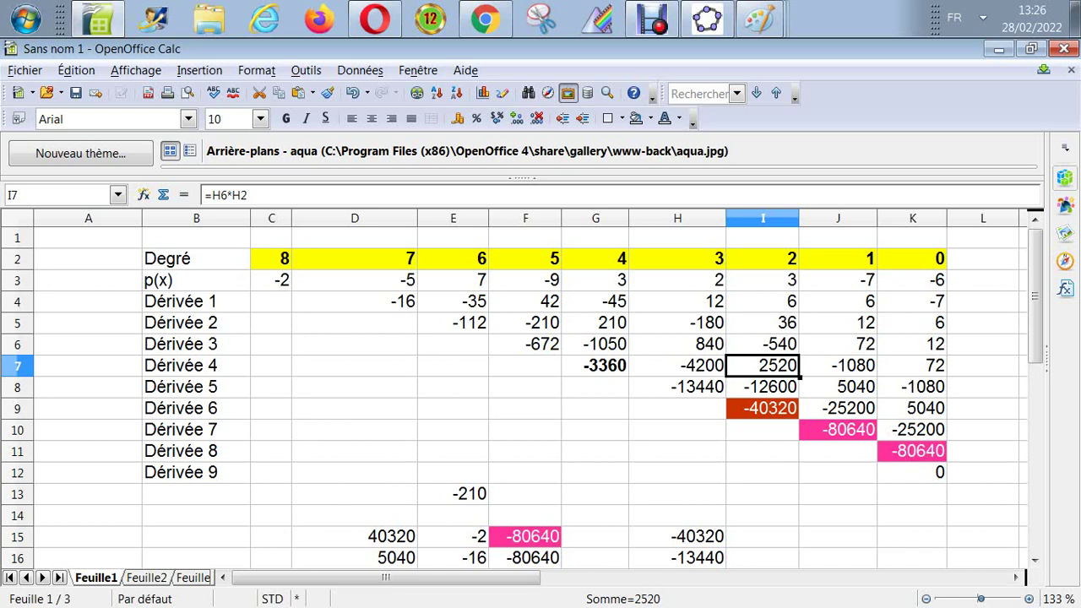
Step: Inspect the Dérivée 3 formula in H6 and follow column H from its degree in H2 down to H9
key("Left")
key("Up")
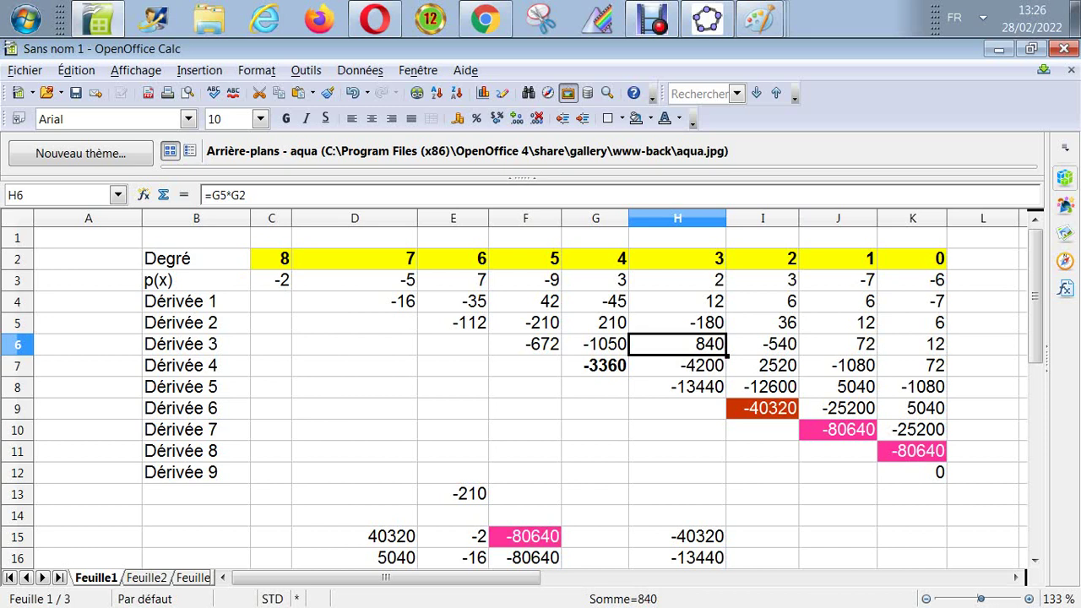
key("Up")
key("Up")
key("Up")
key("Up")
key("Down")
key("Down")
key("Down")
key("Down")
key("Down")
key("Down")
key("Down")
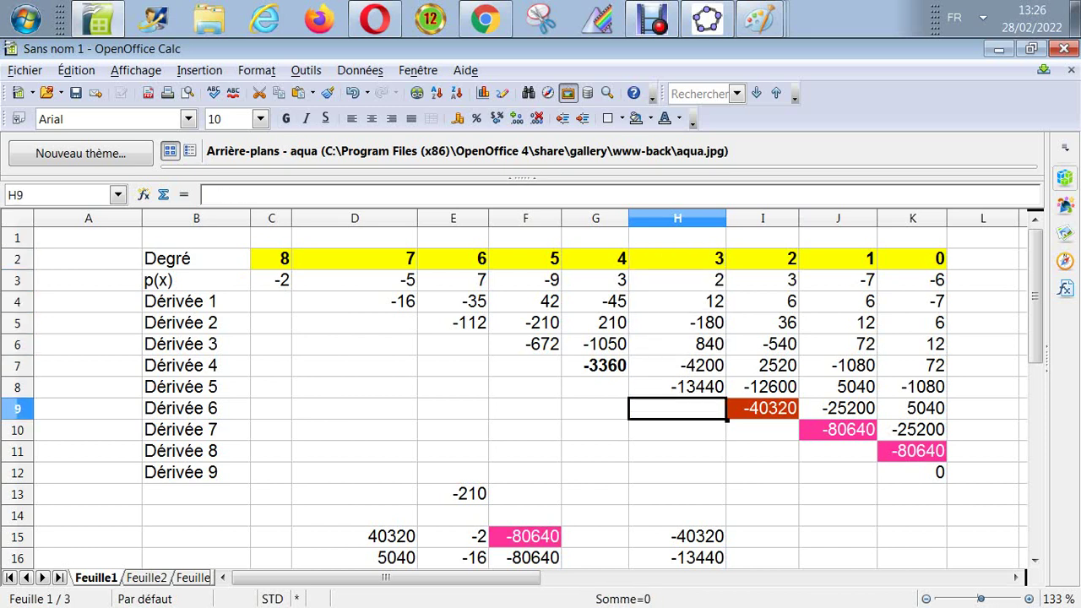
key("Up")
key("Up")
key("Up")
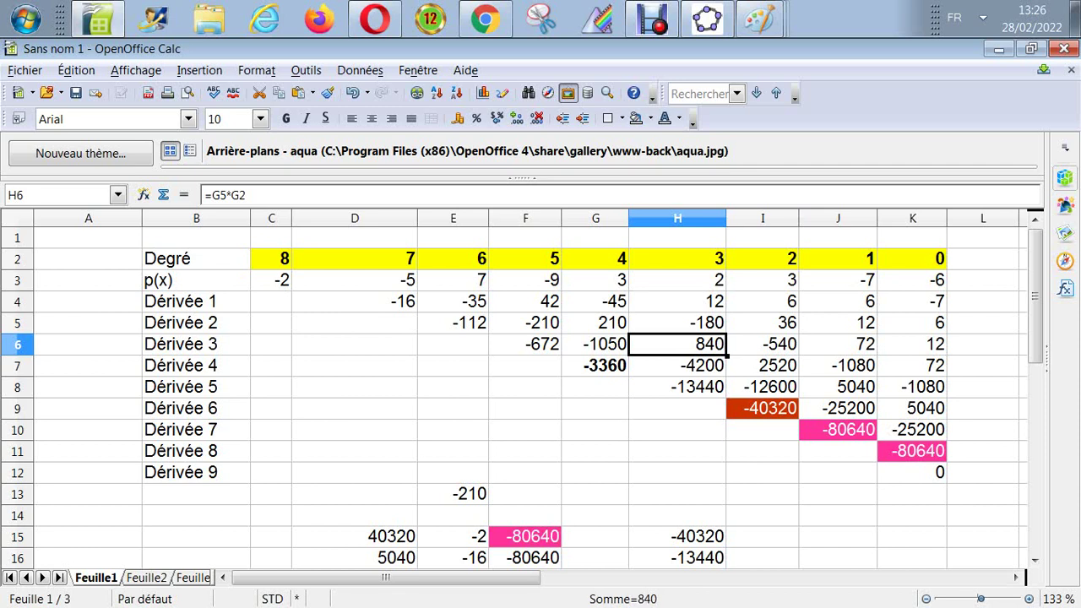
Step: Trace H6 back through column G, checking G3, the degree in G2 and the formula in G5
key("Left")
key("Up")
key("Up")
key("Up")
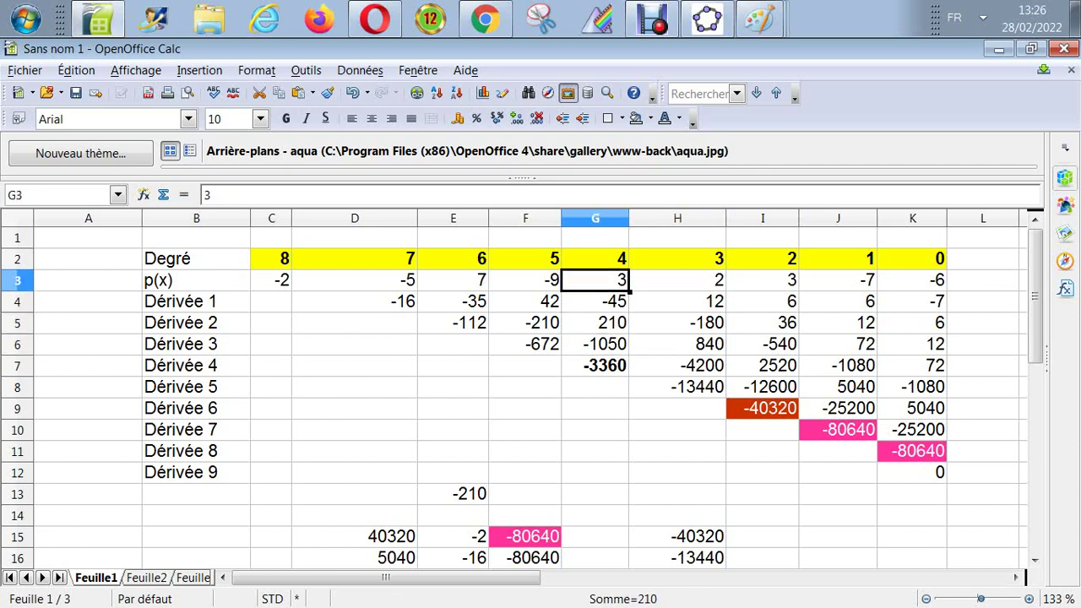
key("Up")
key("Down")
key("Down")
key("Down")
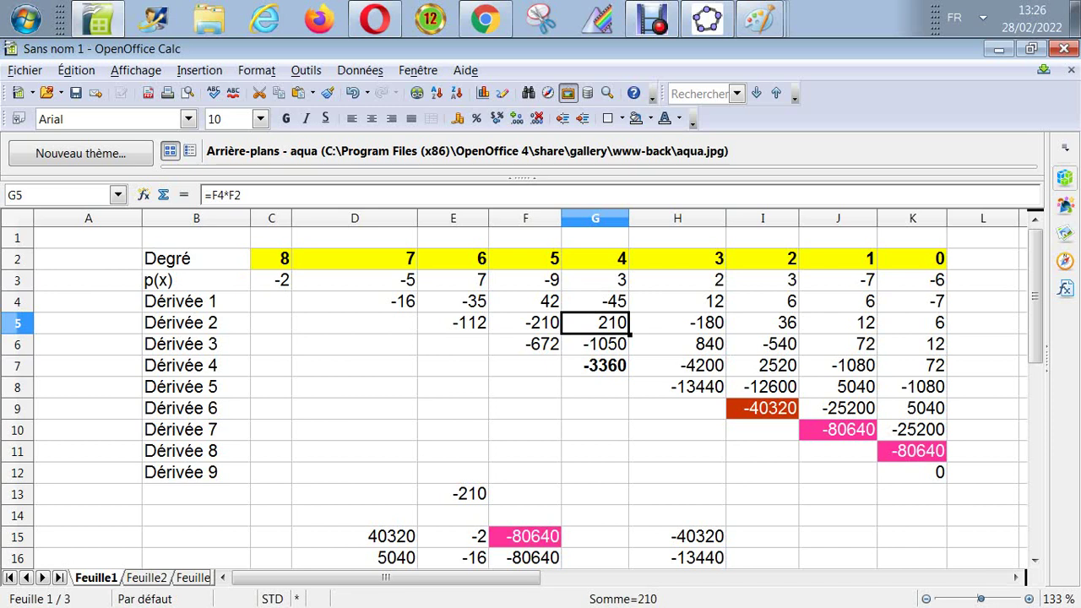
Step: Trace G5 back through the formula in F4 and degree in F2 to the p(x) coefficient and degree in column E
key("Left")
key("Up")
key("Up")
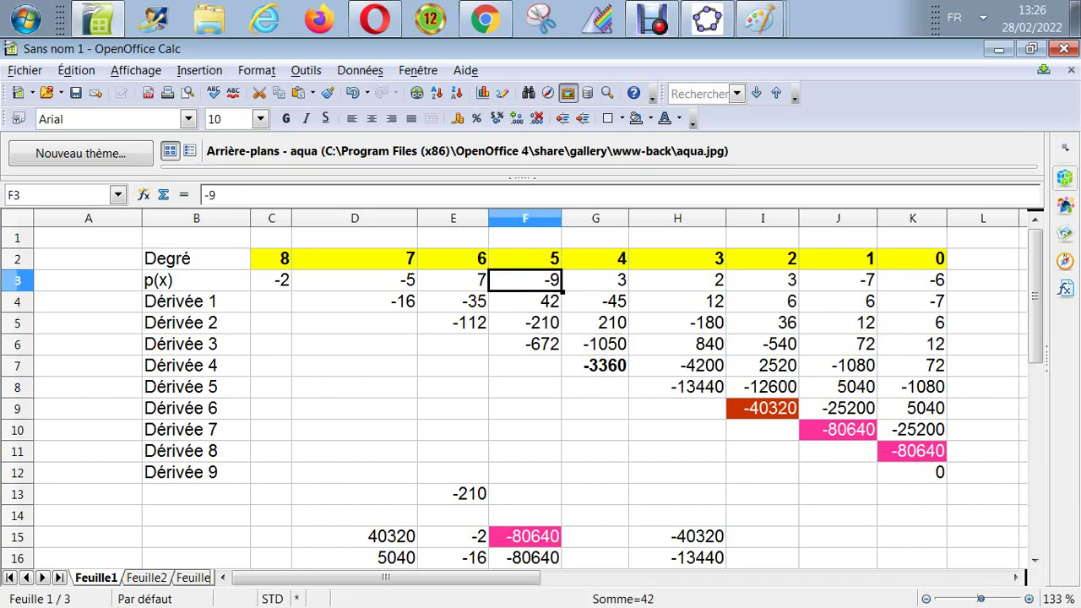
key("Up")
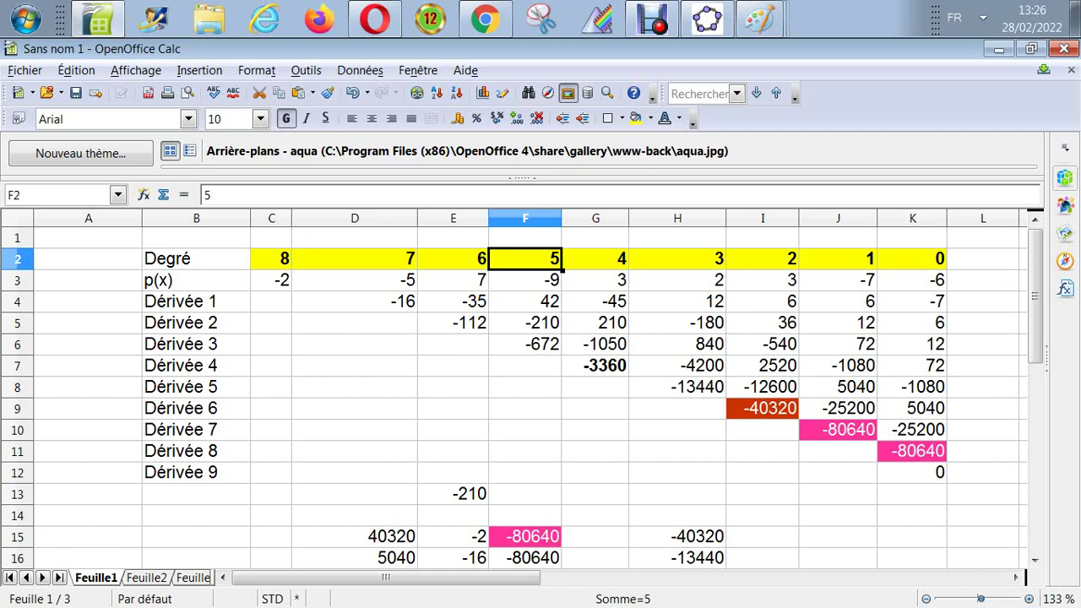
key("Down")
key("Down")
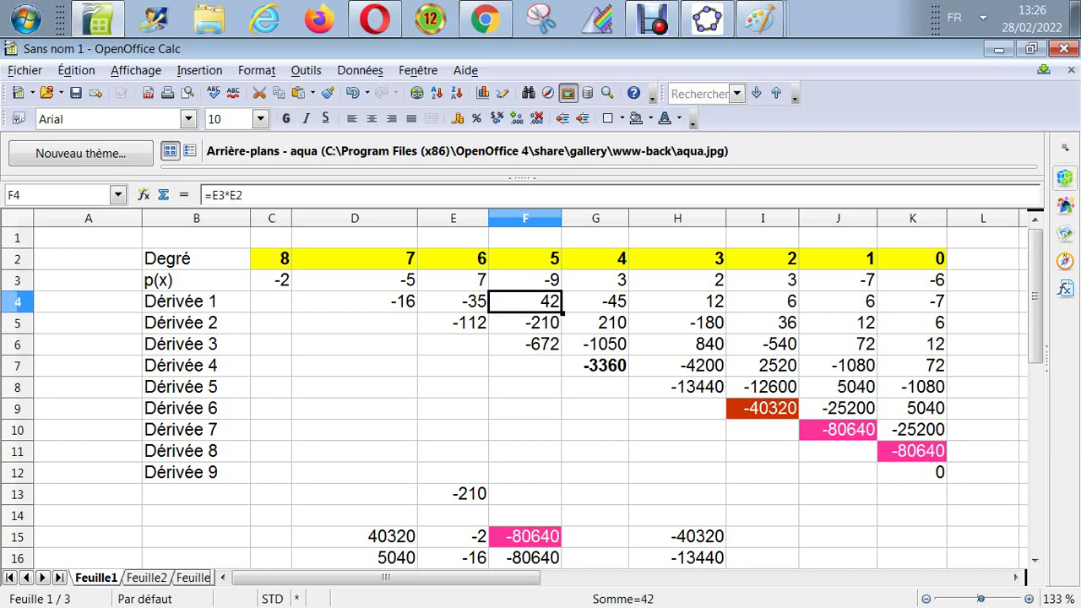
key("Left")
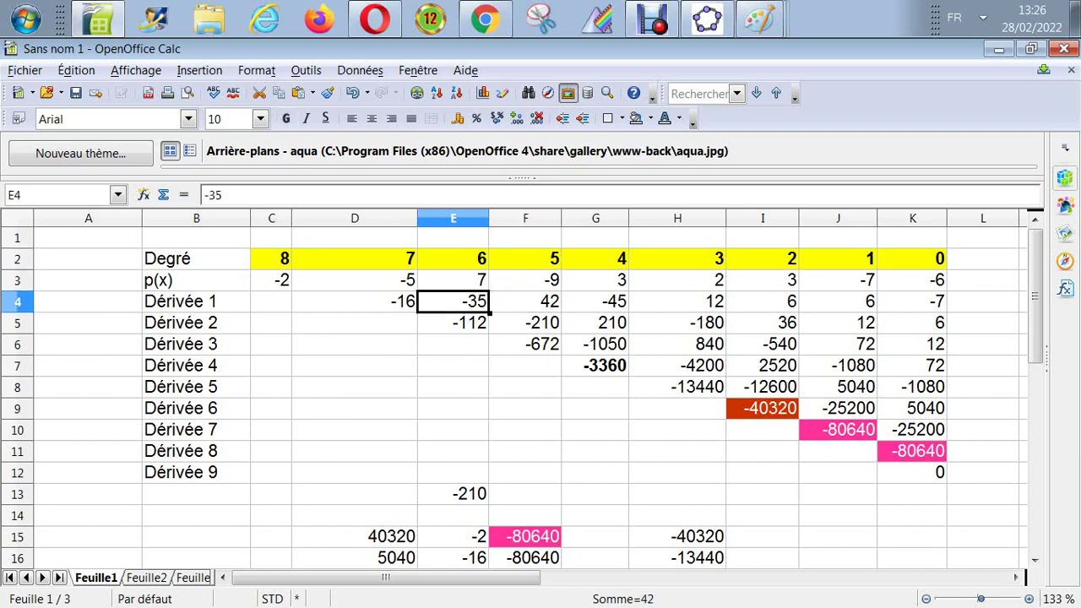
key("Up")
key("Up")
key("Down")
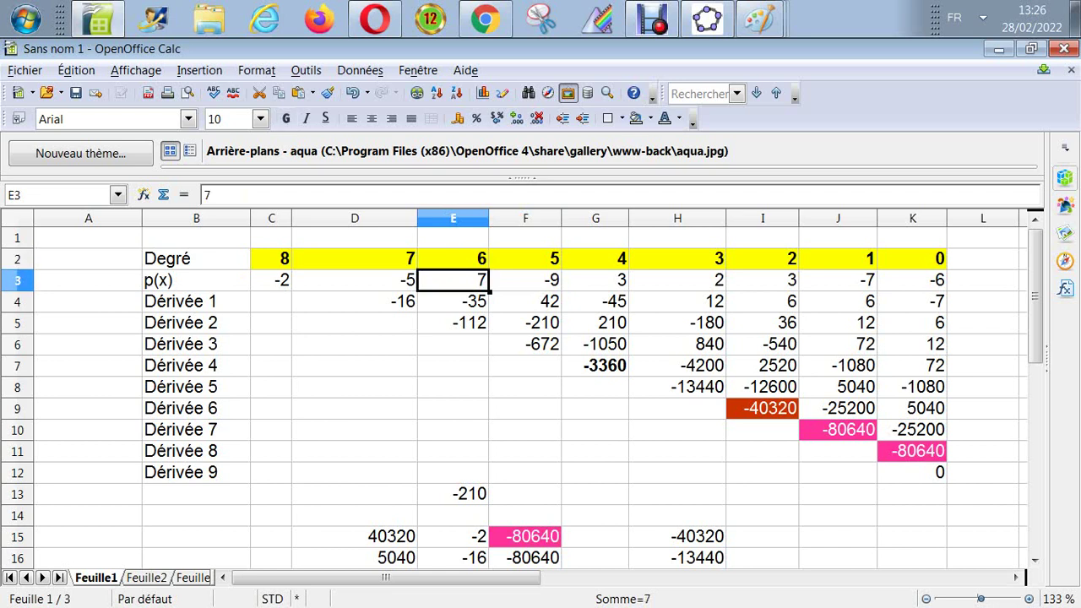
key("Up")
Step: Enter the product formula =7*2*3*4*5*6 in cell F13
key("Down")
key("Down")
key("Down")
key("Down")
key("Down")
key("Down")
key("Down")
key("Down")
key("Down")
key("Down")
key("Down")
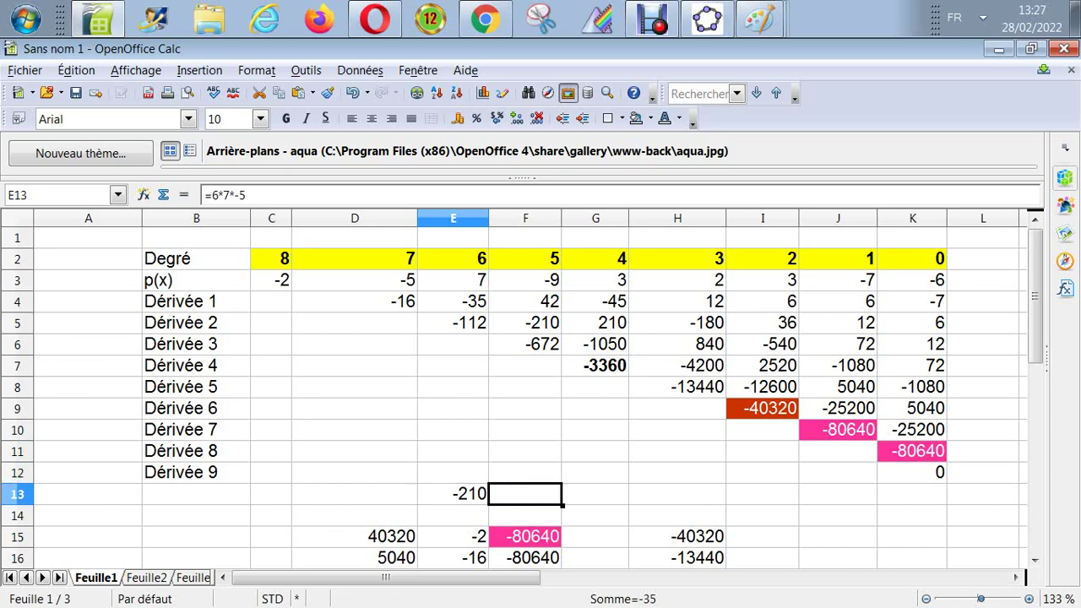
key("Right")
type("=")
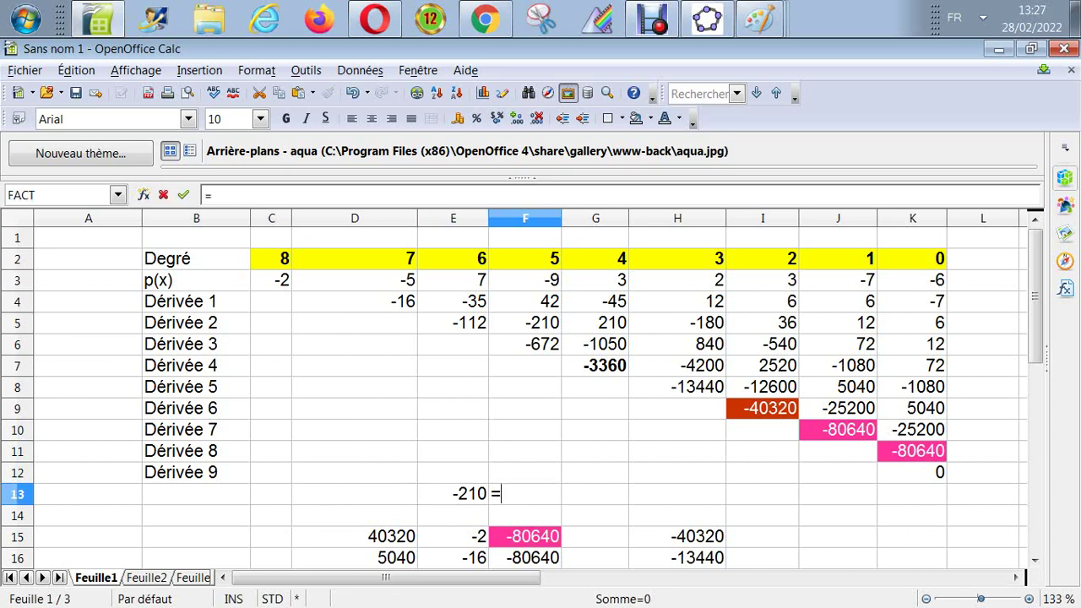
type("7*")
type("3*4*5")
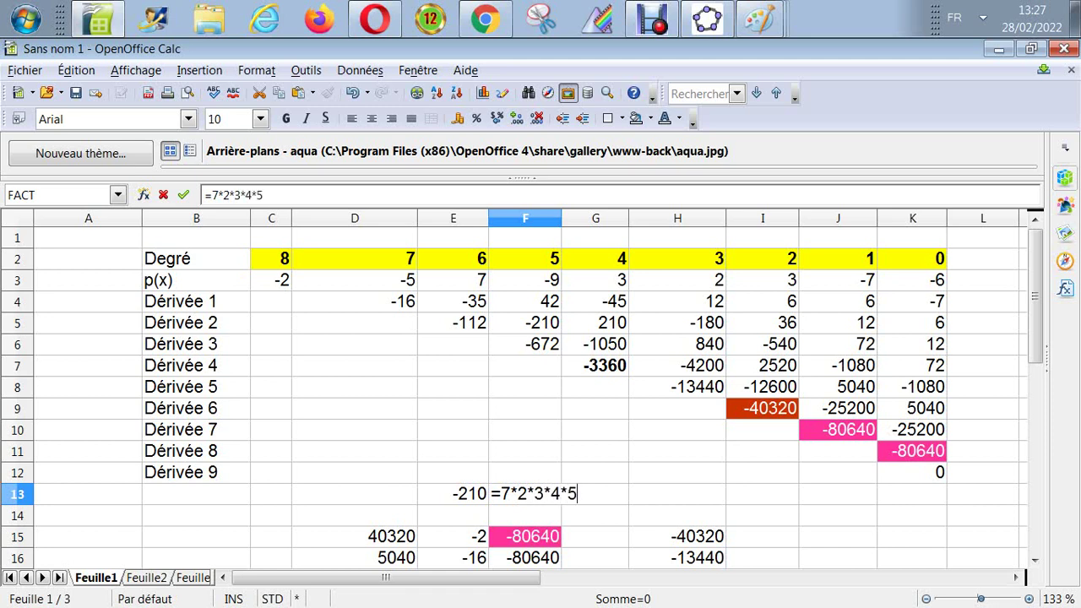
type("*6")
key("Return")
Step: Review the Dérivée 3 formula in F6 and follow the Dérivée 5 row from H8 to J8
key("Up")
key("Up")
key("Up")
key("Up")
key("Up")
key("Up")
key("Up")
key("Up")
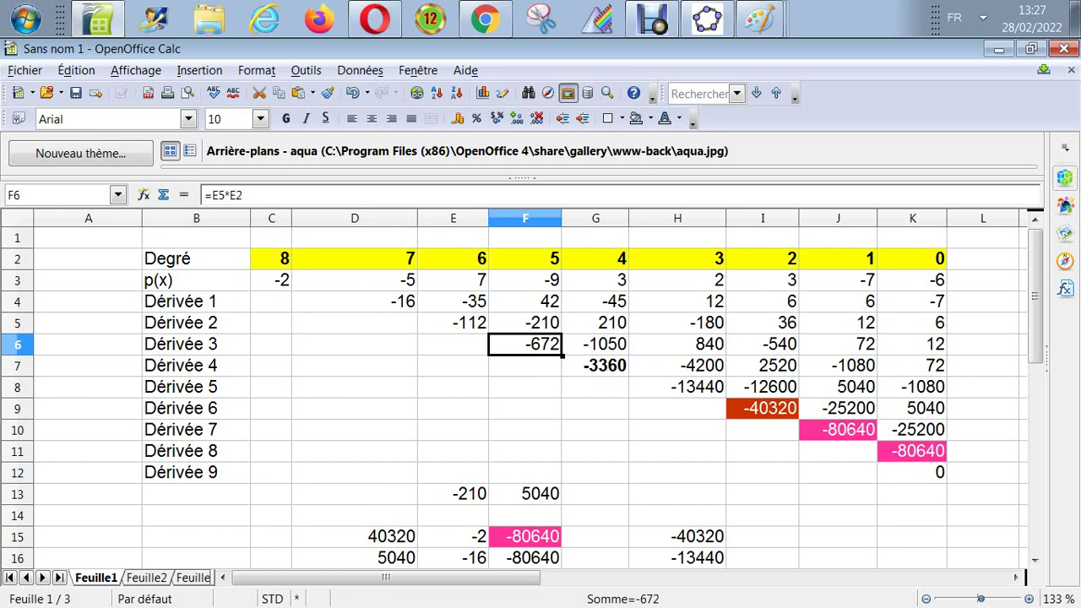
key("Down")
key("Right")
key("Right")
key("Down")
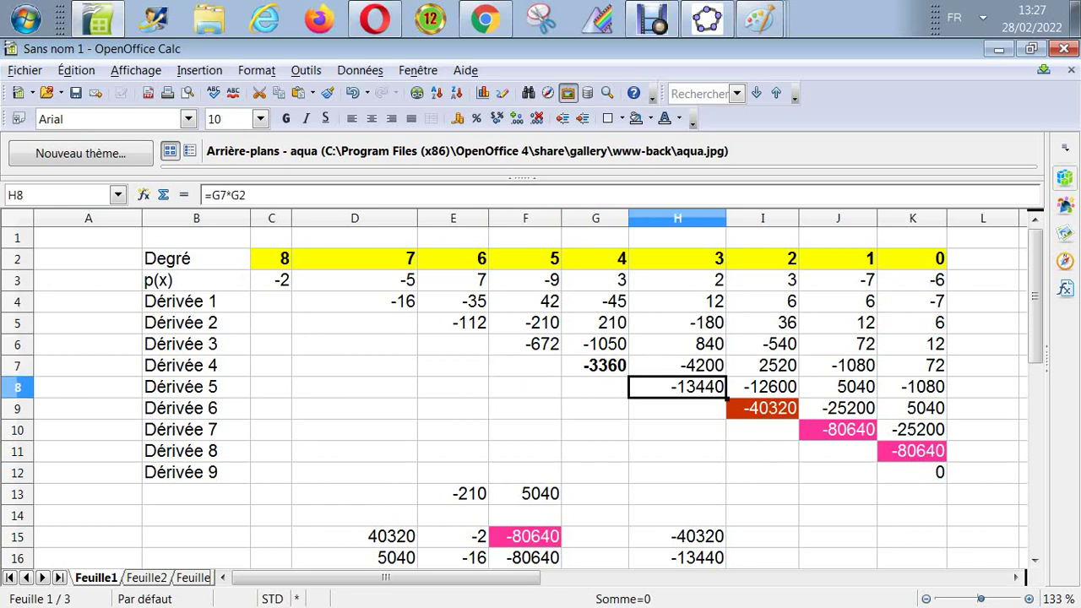
key("Right")
key("Right")
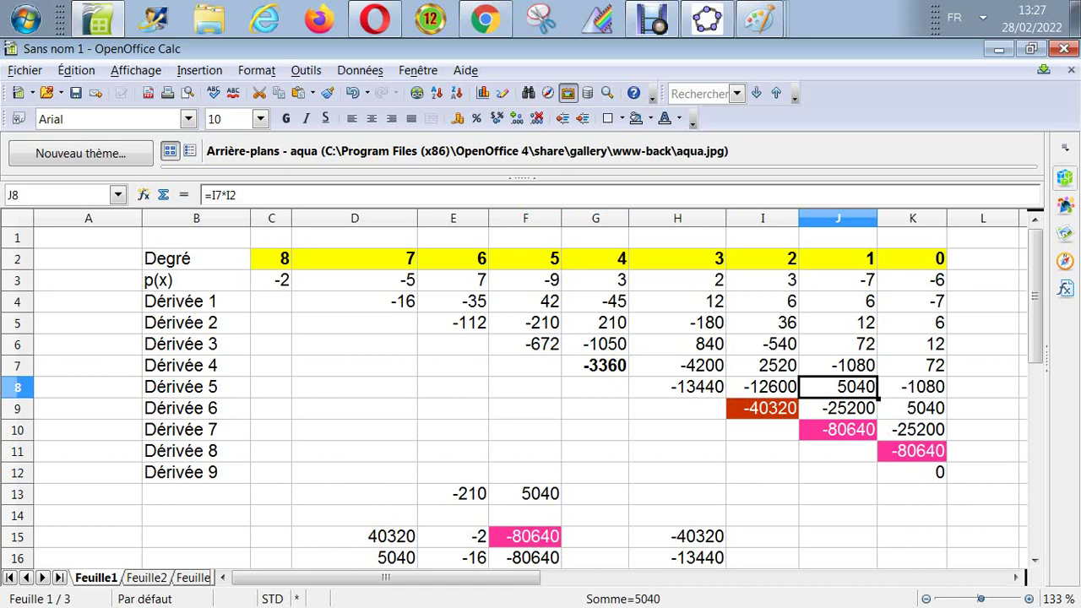
Step: Compare J8 with its neighbour I8 and follow column J up to reach the degree factor in I2
key("Left")
key("Right")
key("Left")
key("Right")
key("Up")
key("Up")
key("Up")
key("Up")
key("Up")
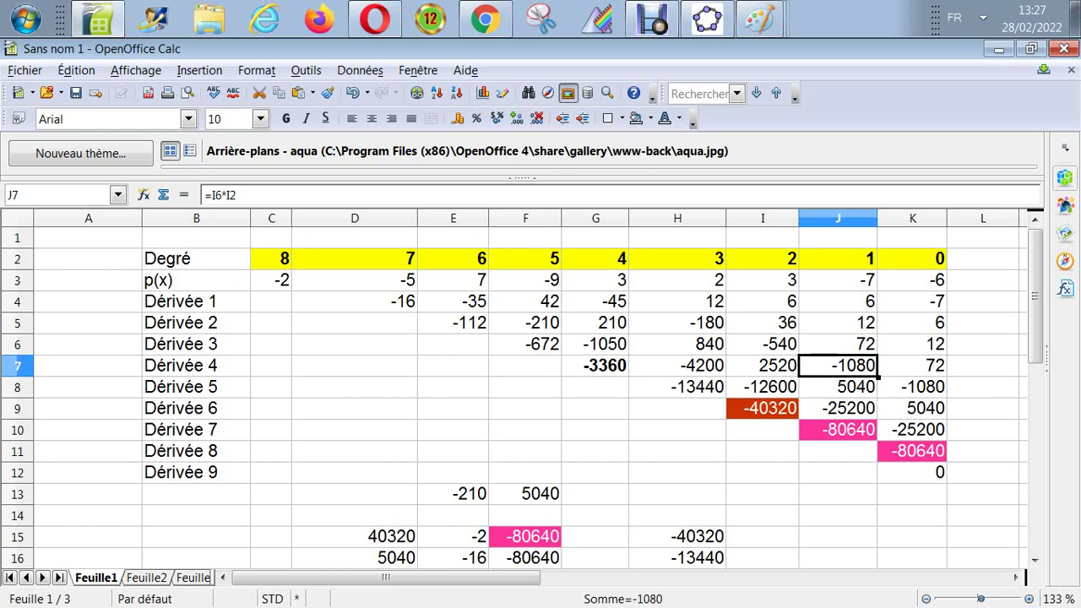
key("Up")
key("Left")
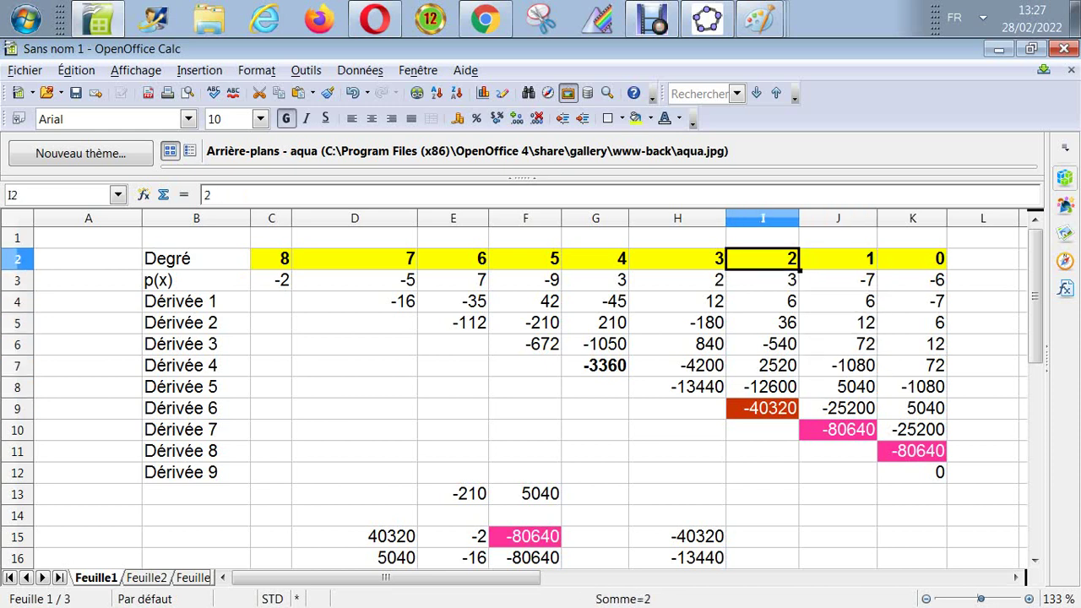
Step: Follow column I down from its degree and review the product formula in F13
key("Down")
key("Down")
key("Down")
key("Down")
key("Down")
key("Down")
key("Down")
key("Down")
key("Down")
key("Down")
key("Down")
key("Left")
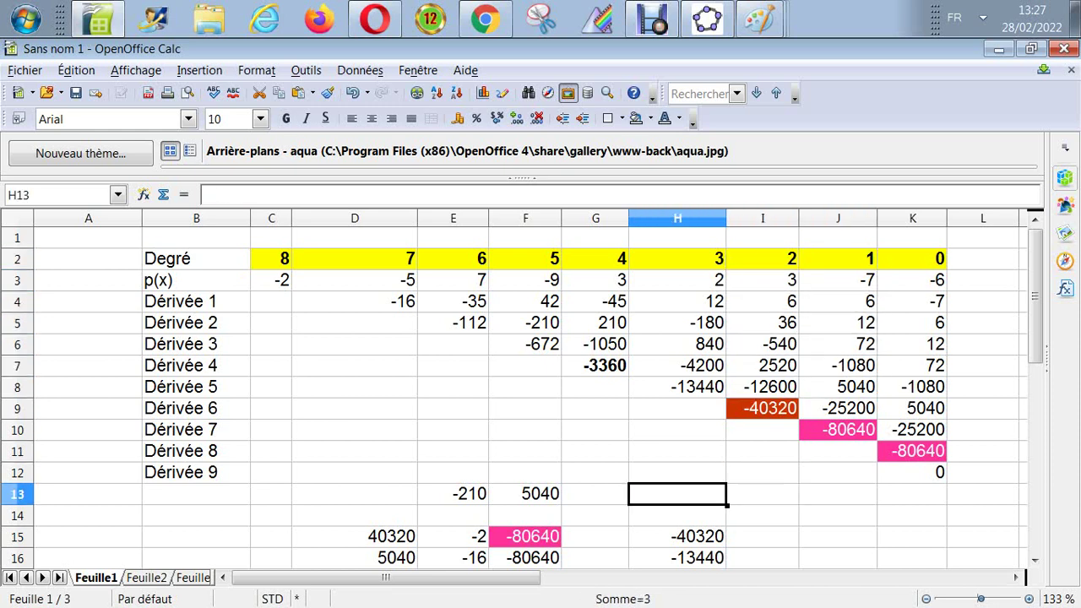
key("Left")
key("Left")
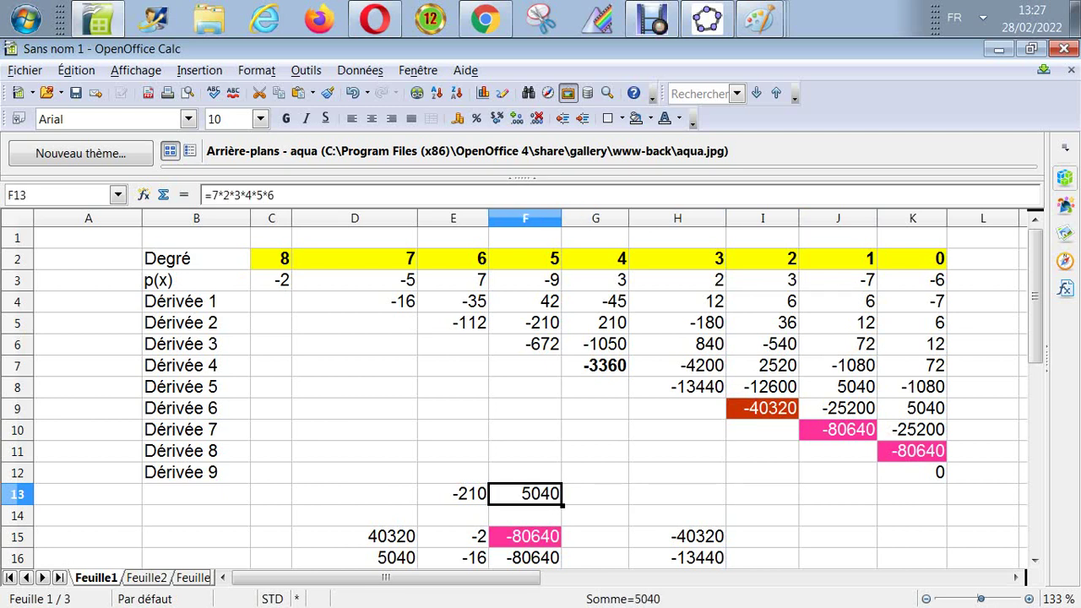
Step: Compare the F13 product with the Dérivée 5 coefficient in J8
key("Right")
key("Right")
key("Right")
key("Up")
key("Up")
key("Up")
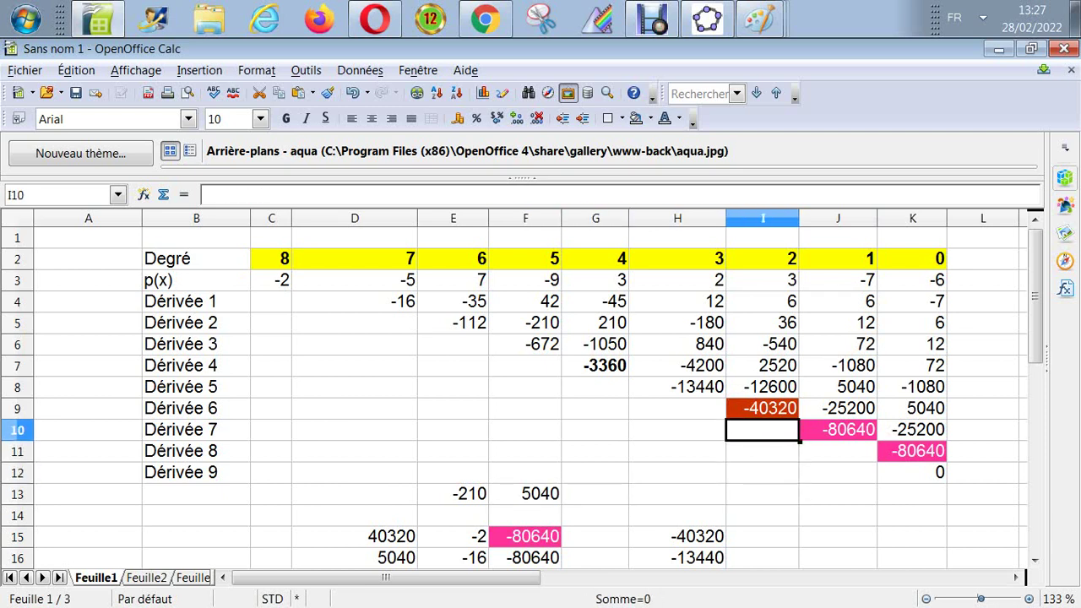
key("Up")
key("Up")
key("Right")
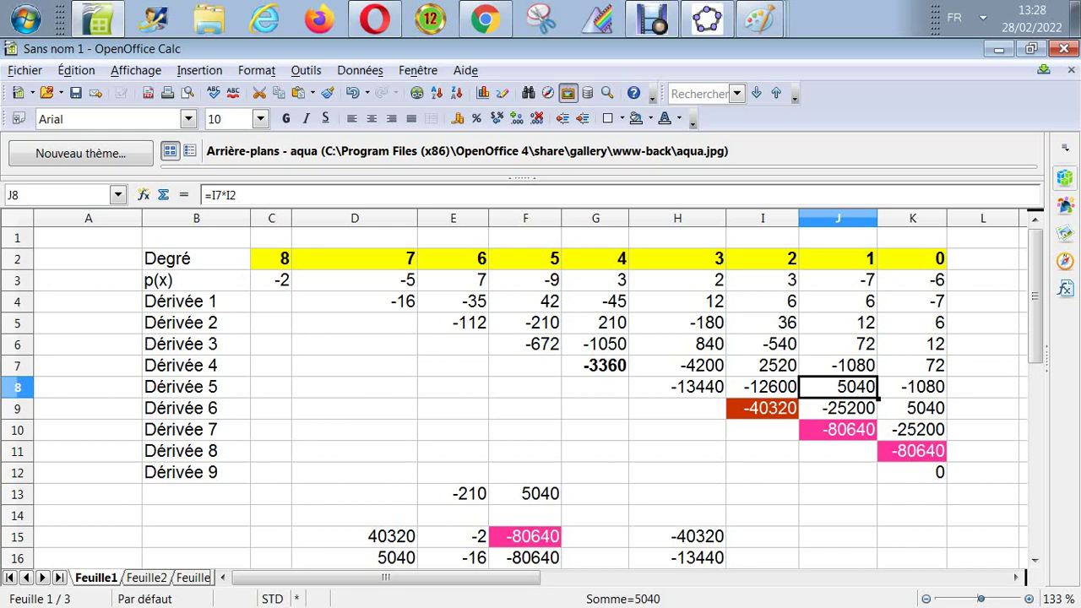
Step: Enter the product formula =3*4*5*-9 in cell H13
key("Down")
key("Down")
key("Down")
key("Down")
key("Down")
key("Left")
key("Left")
key("Left")
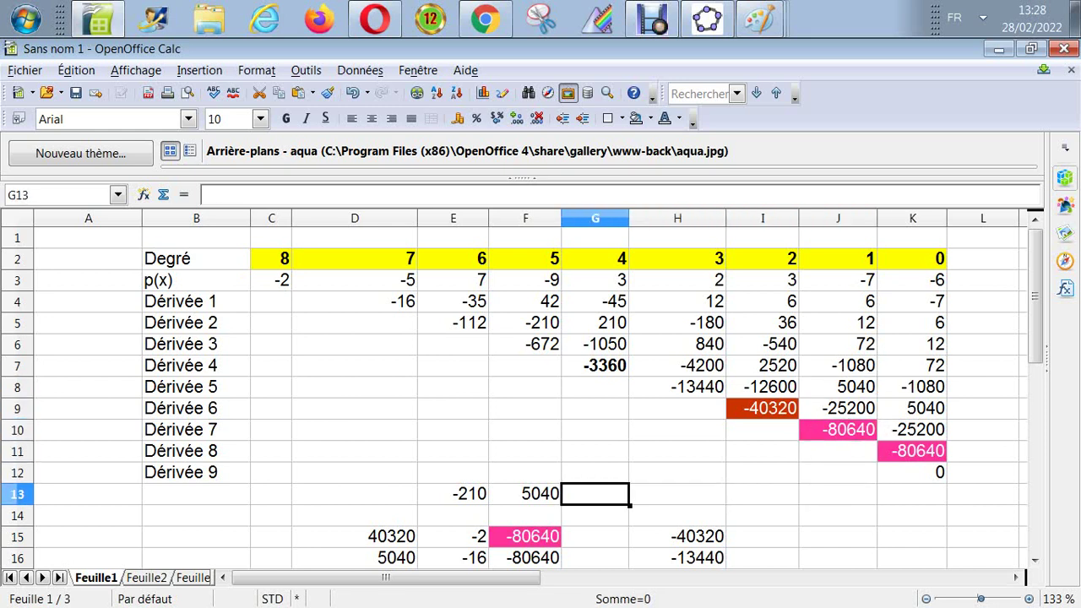
key("Right")
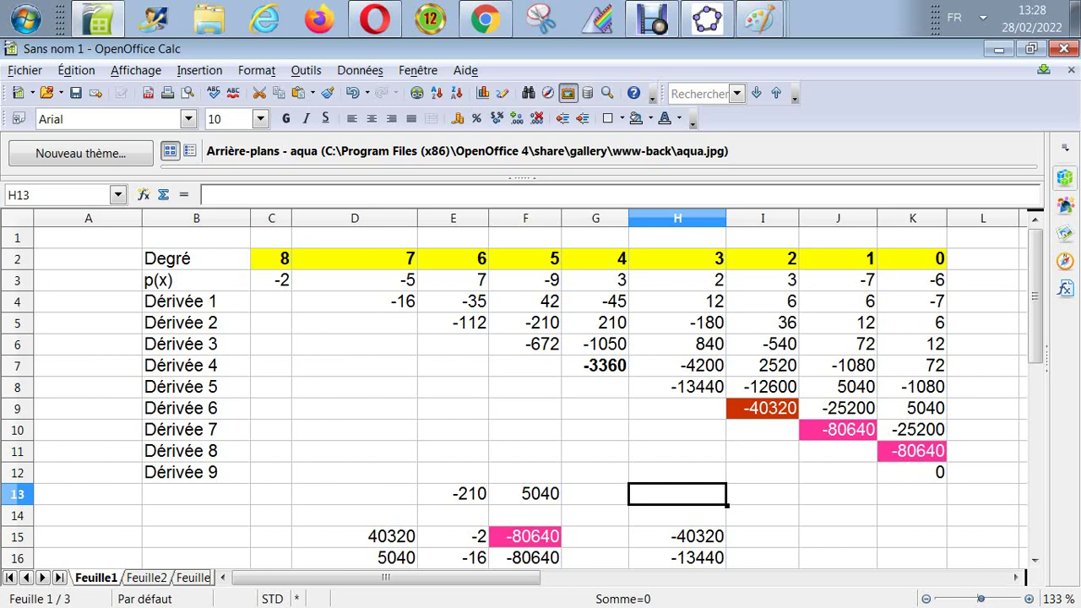
type("3")
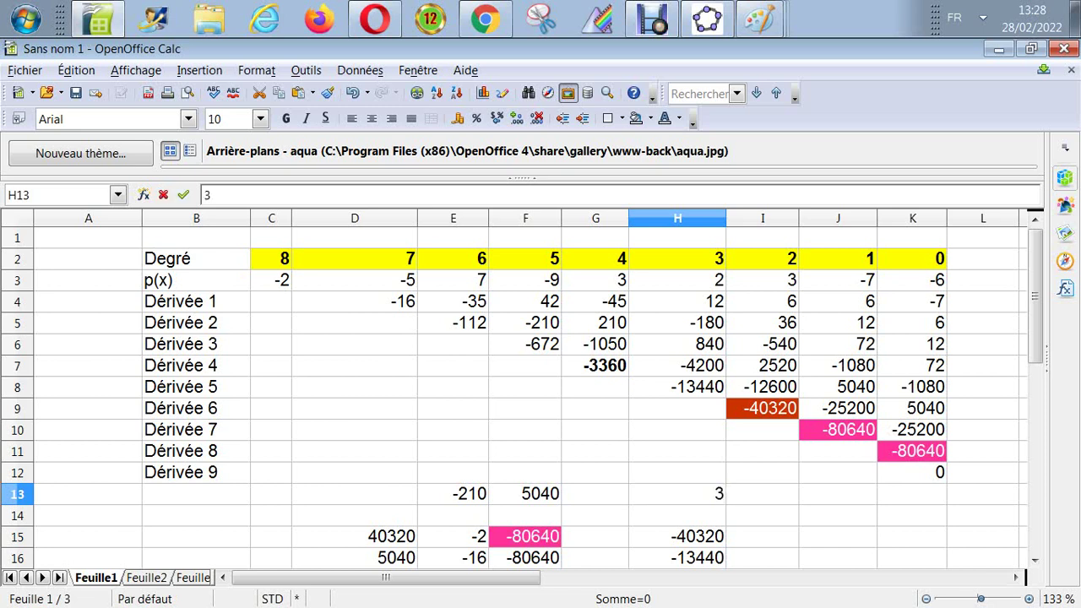
key("BackSpace")
type("=3*")
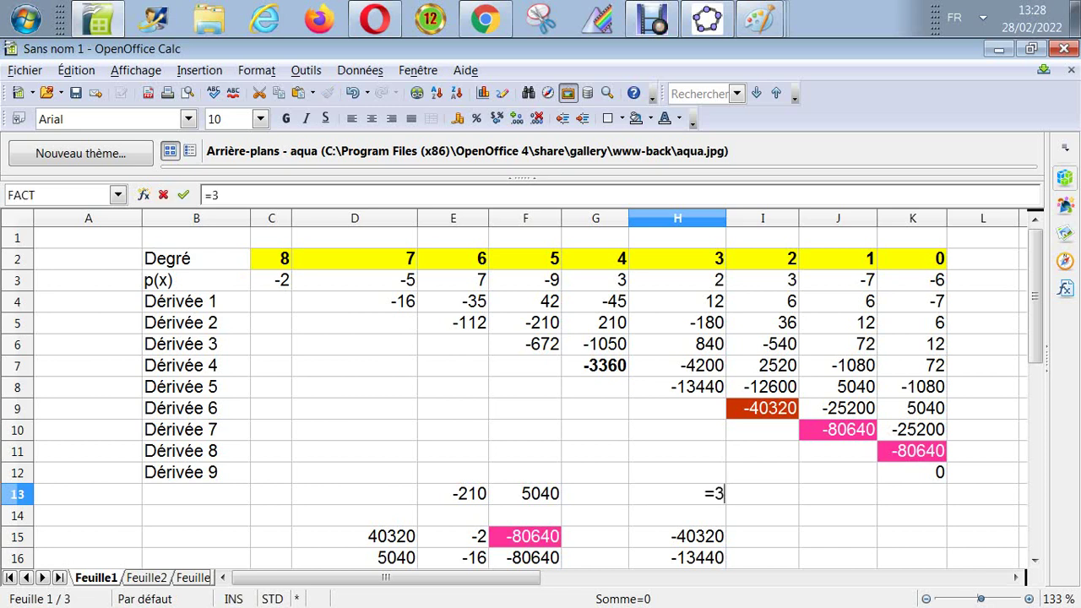
type("4*5")
type("*-9")
key("Return")
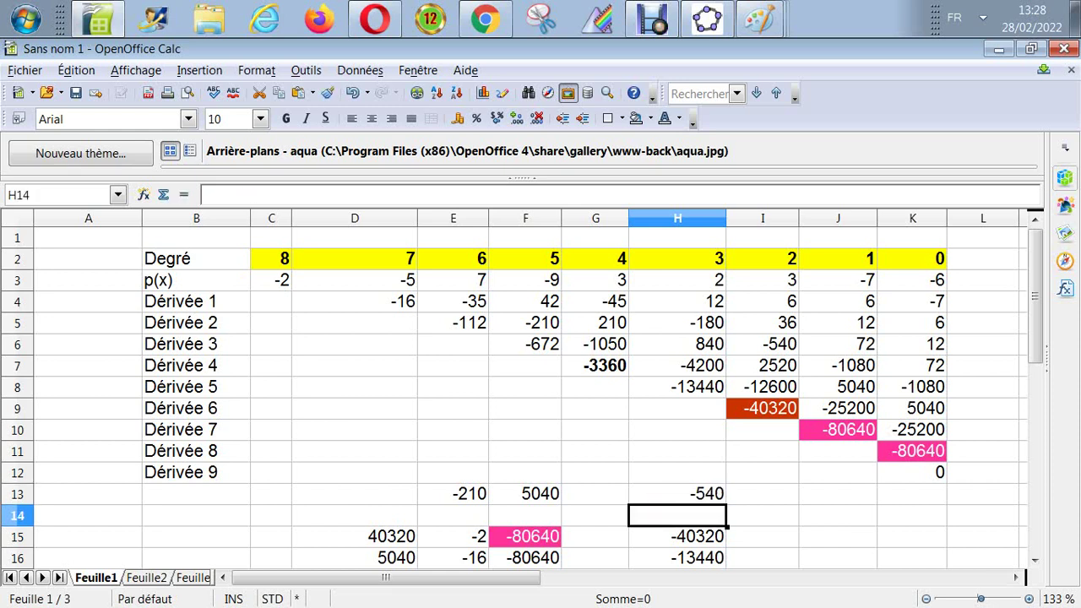
Step: Compare the H13 product with the Dérivée 3 coefficient in I6
left_click(676, 494)
key("Up")
key("Up")
key("Up")
key("Up")
key("Up")
key("Up")
key("Up")
key("Right")
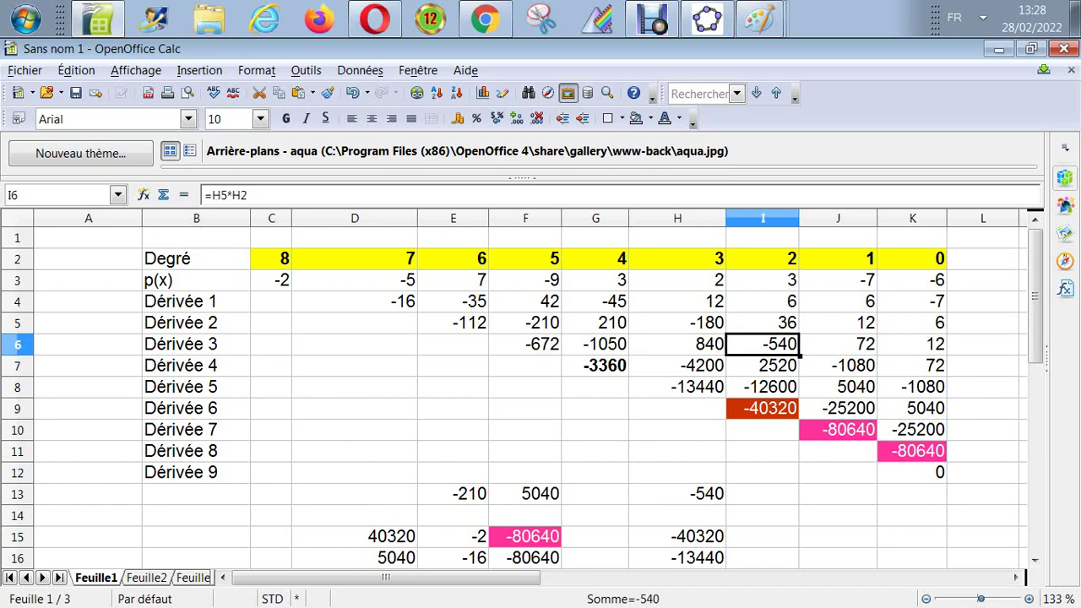
Step: Follow column I between I6 and the p(x) row, and trace back to the coefficient in F3
key("Up")
key("Up")
key("Up")
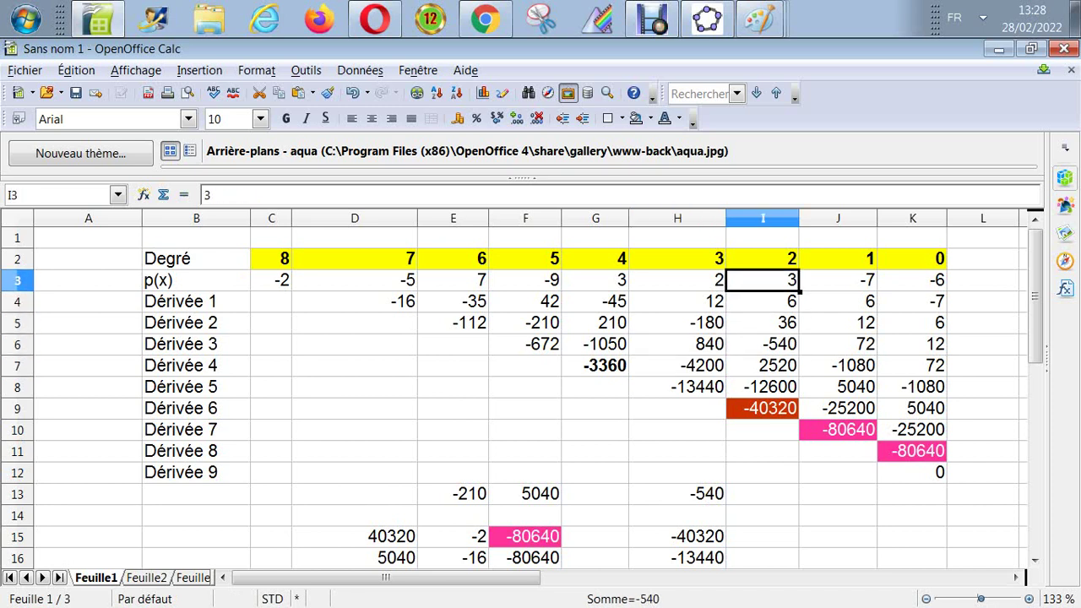
key("Down")
key("Down")
key("Down")
key("Up")
key("Up")
key("Up")
key("Left")
key("Left")
key("Left")
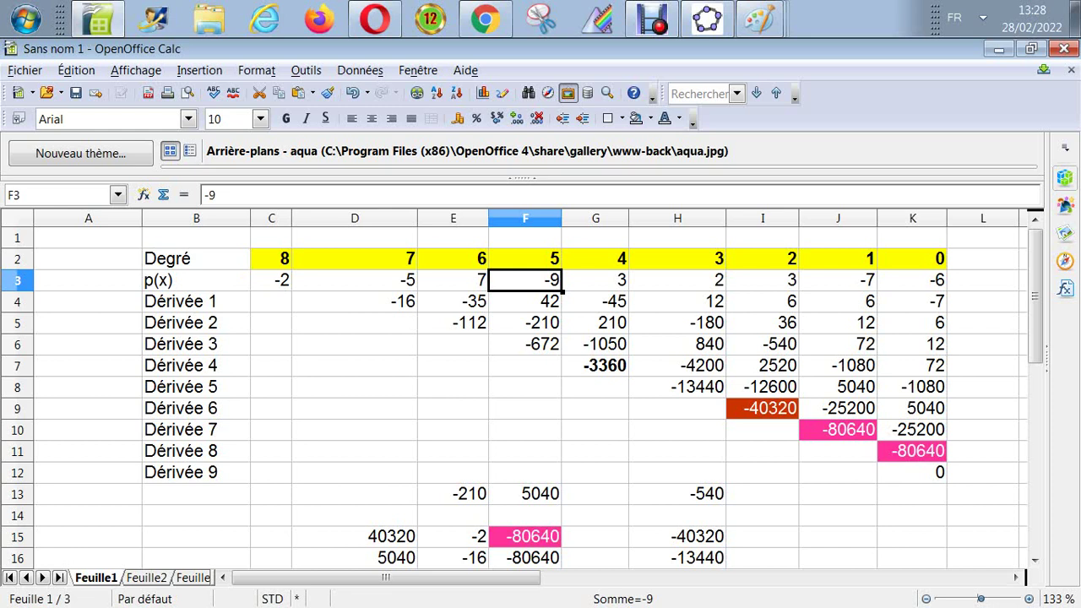
Step: Trace from the p(x) coefficient in F3 to I5 and the Dérivée 3 formula in I6
key("Down")
key("Right")
key("Right")
key("Right")
key("Down")
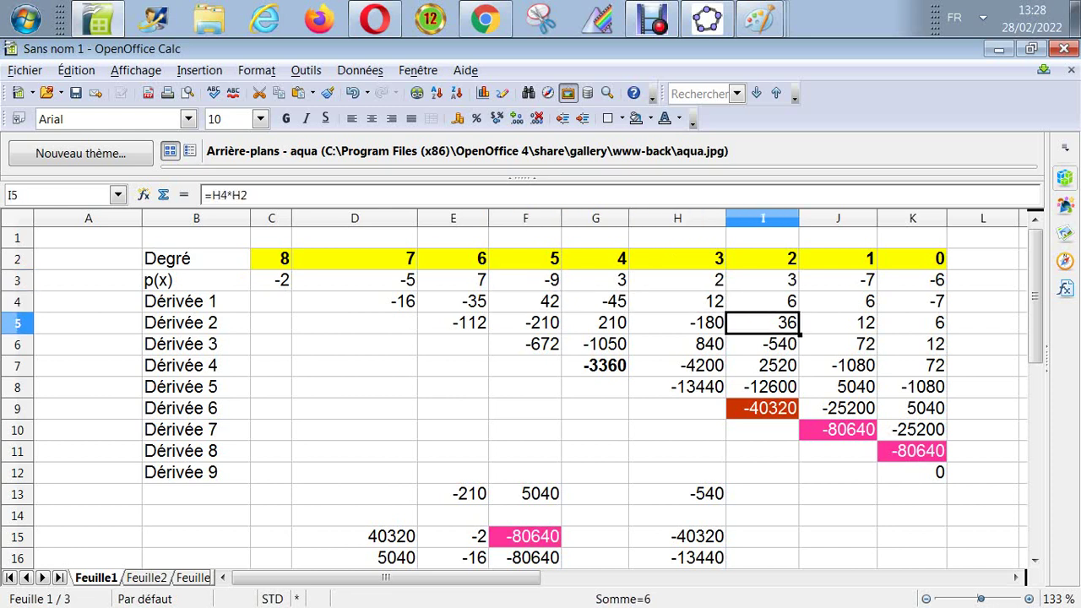
key("Left")
key("Down")
key("Right")
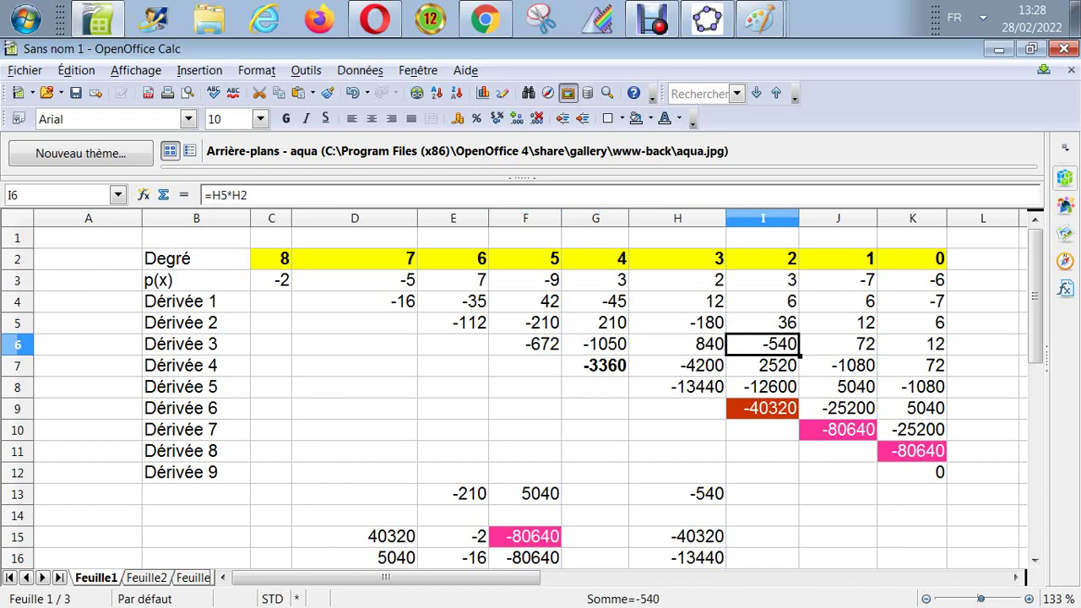